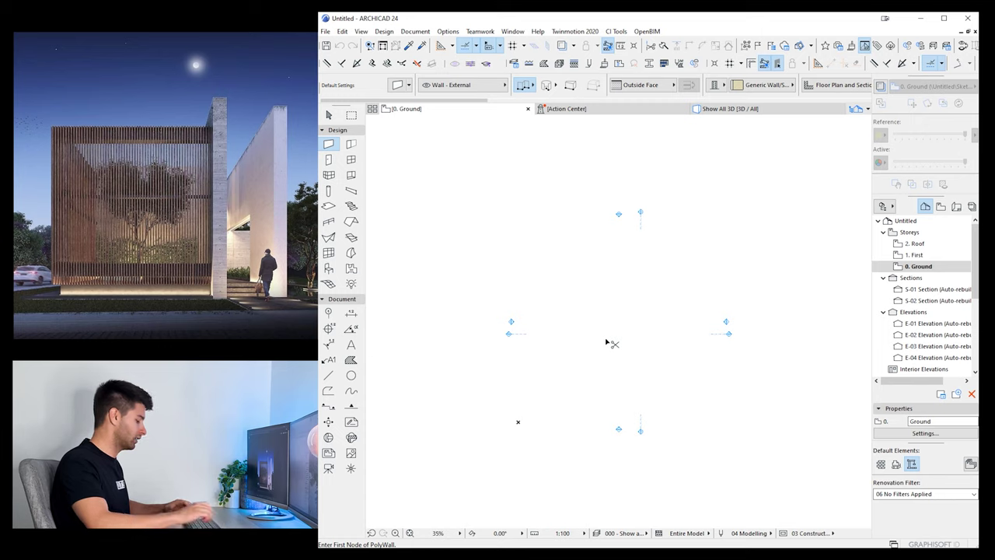
Insert a new storey below Ground in the storey settings and name it Footing
key(ctrl+7)
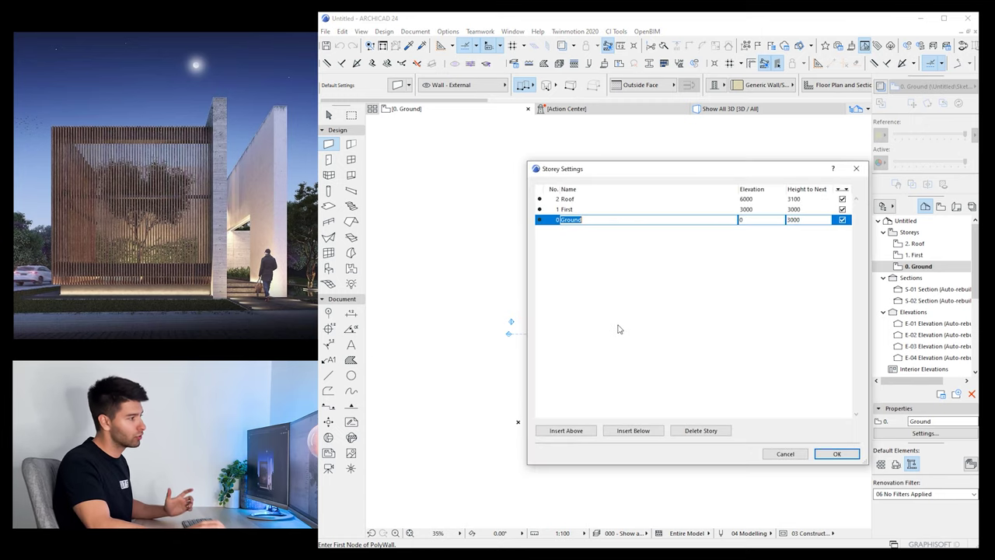
drag(670, 170, 635, 172)
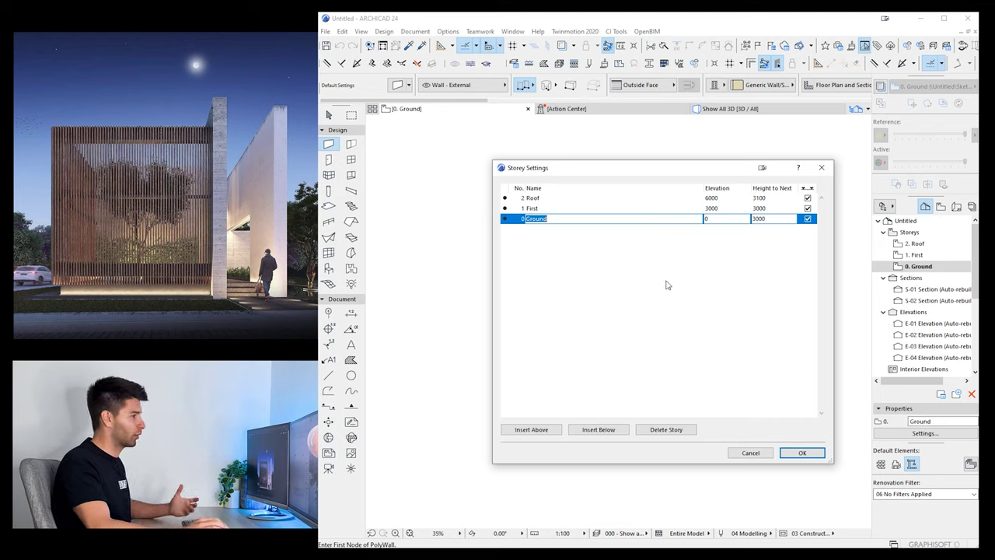
click(599, 430)
text(FOOTINGS)
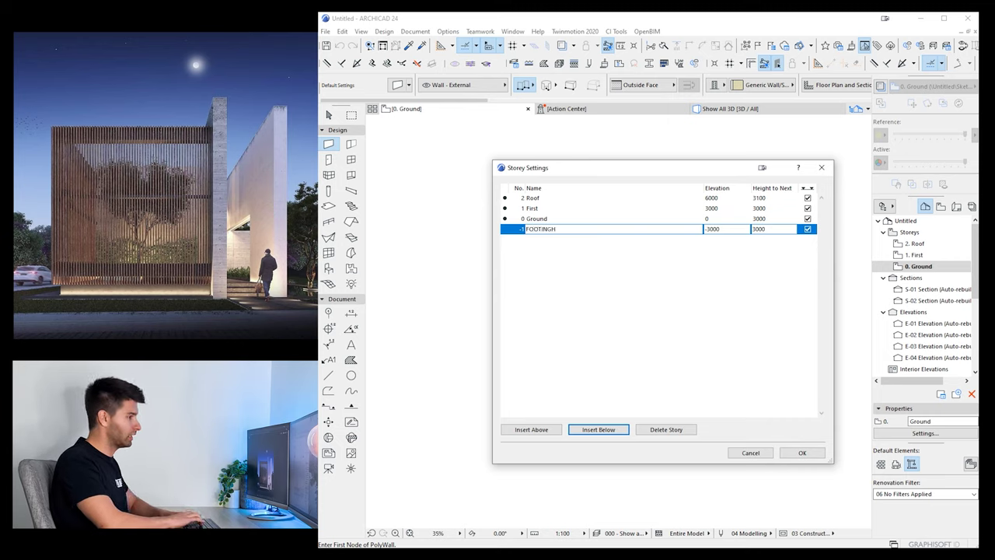
key(BackSpace)
key(BackSpace)
key(BackSpace)
key(BackSpace)
key(BackSpace)
key(BackSpace)
key(BackSpace)
key(BackSpace)
text(Footing)
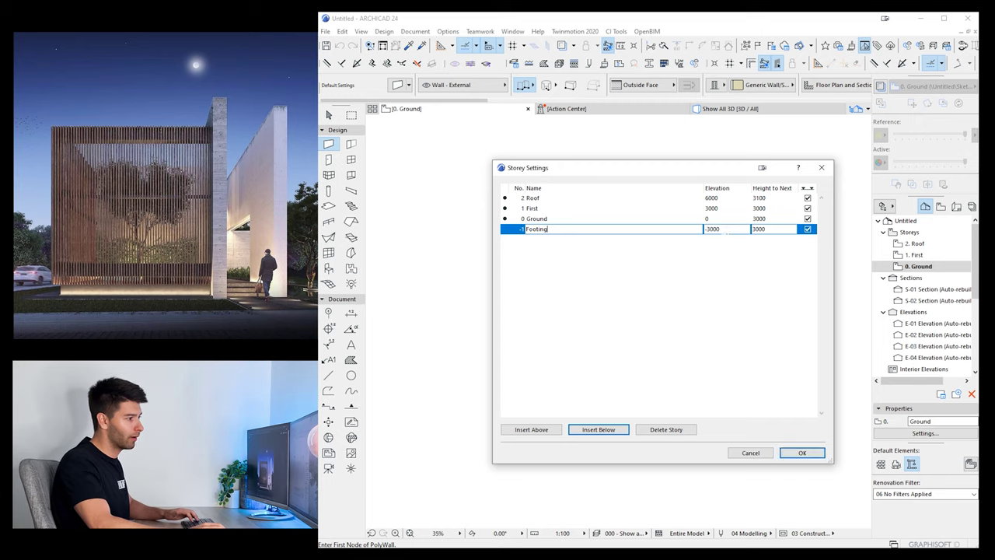
Set the Footing storey's elevation to -600
double_click(731, 229)
text(-600)
key(Return)
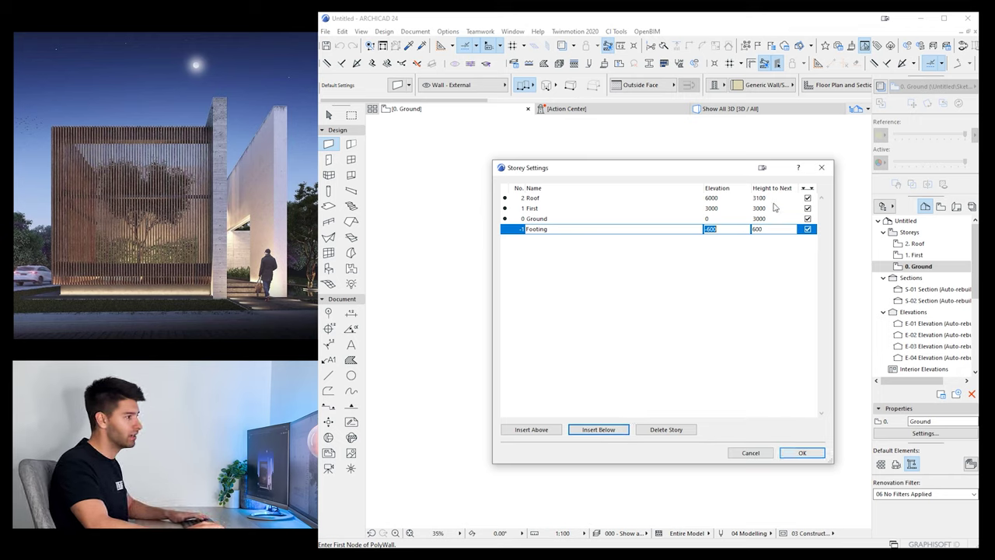
Set the Ground storey's height to next to 6000 and apply the storey settings
key(Up)
key(Tab)
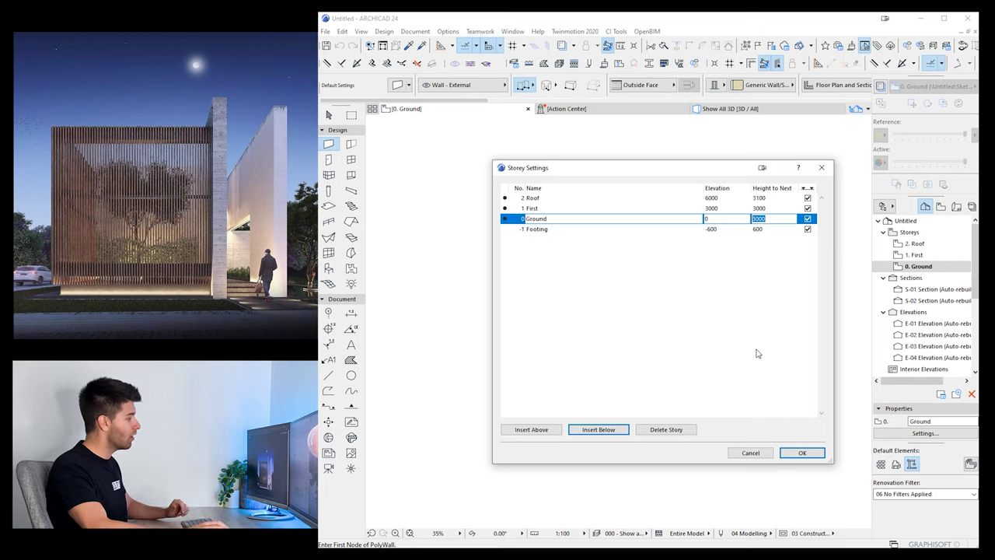
text(6000)
key(Return)
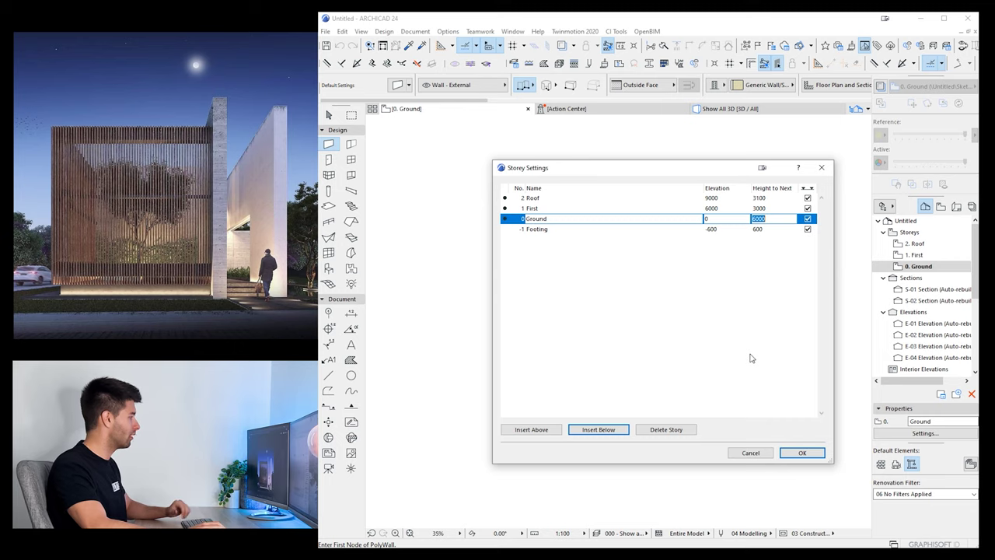
click(803, 454)
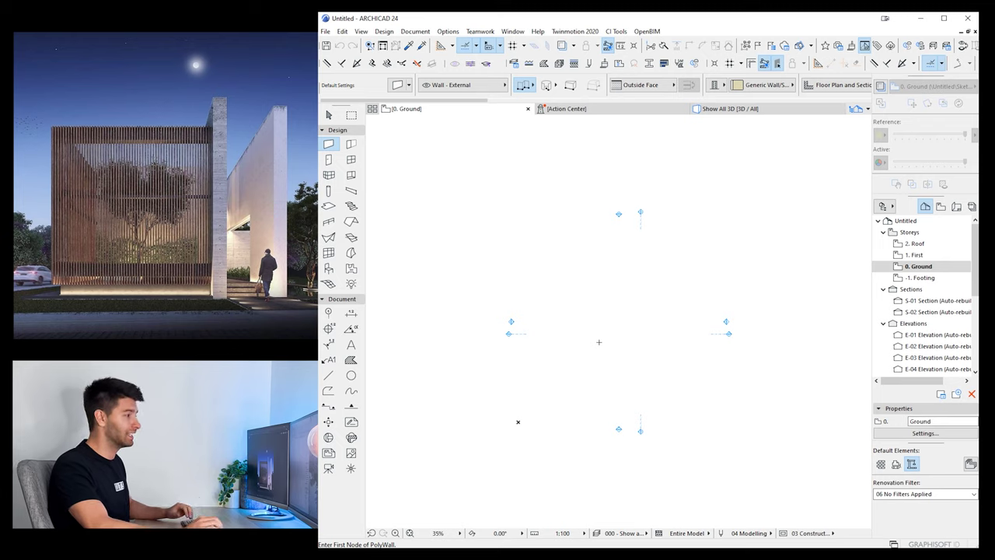
click(328, 284)
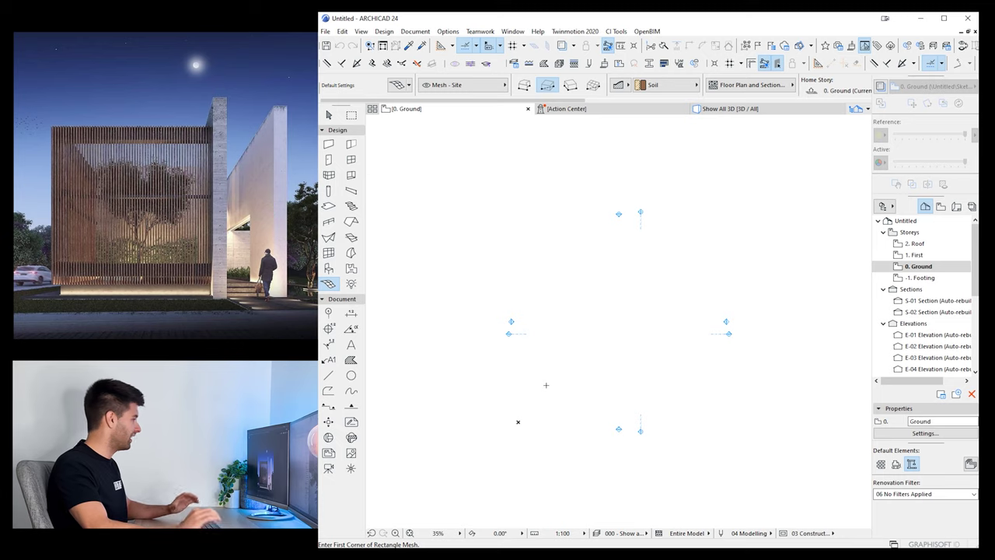
click(545, 370)
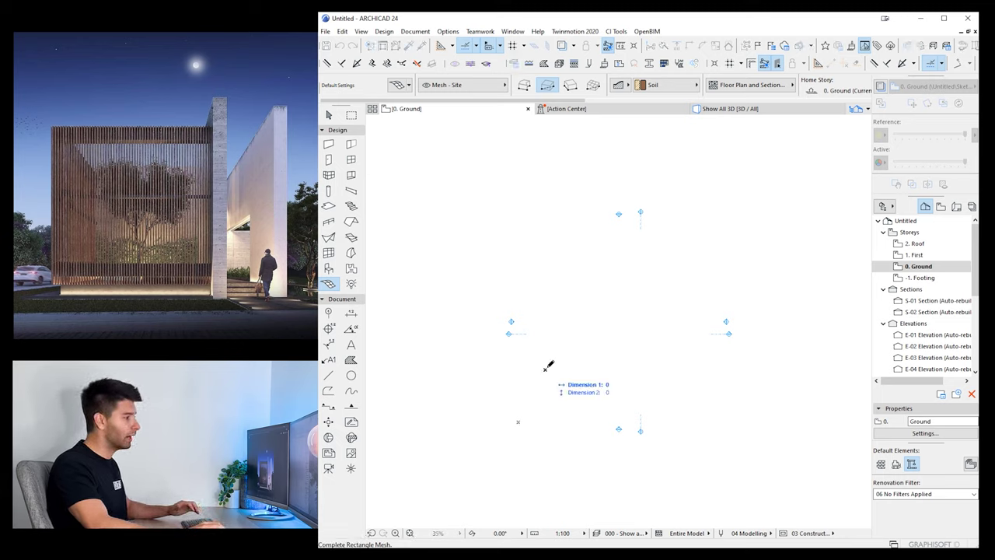
text(2000)
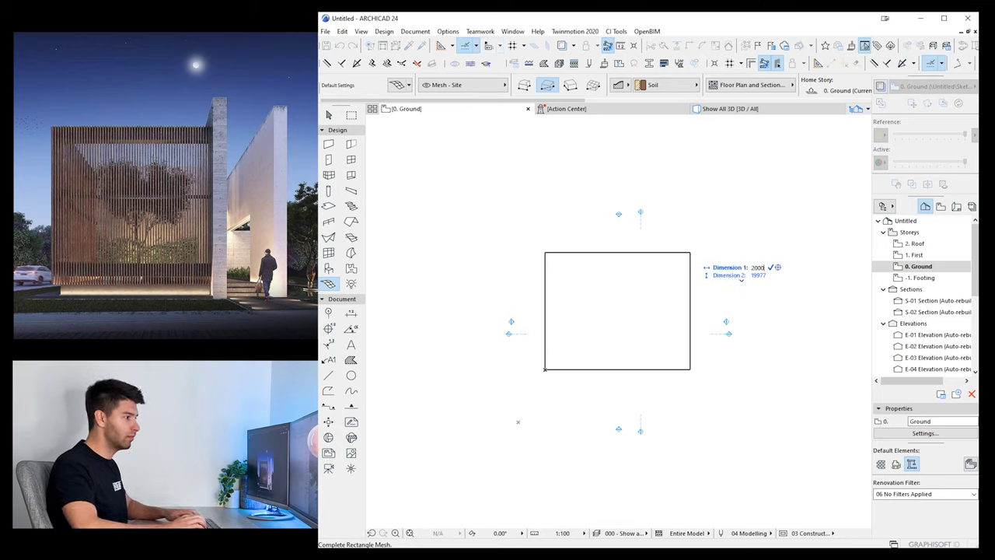
text(0)
key(Tab)
text(20000)
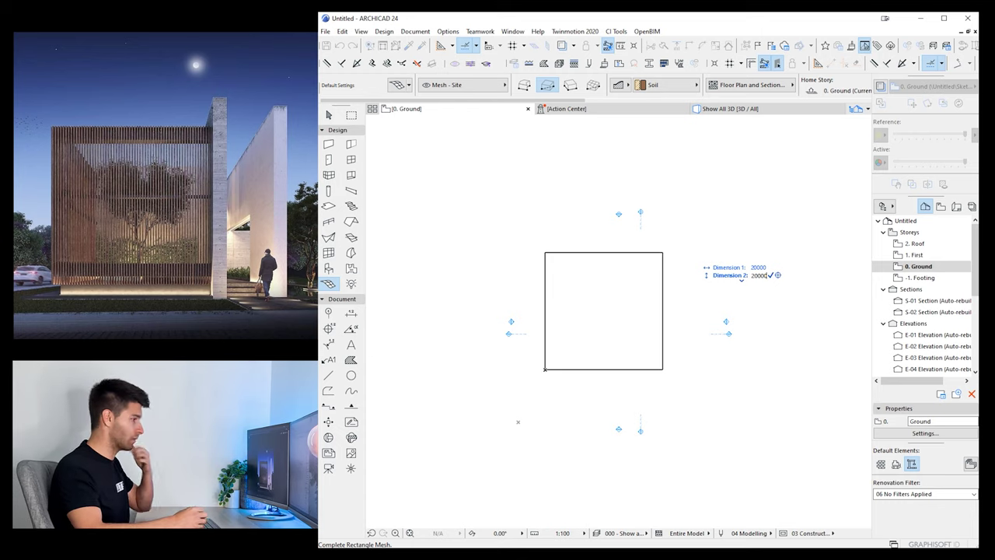
key(Return)
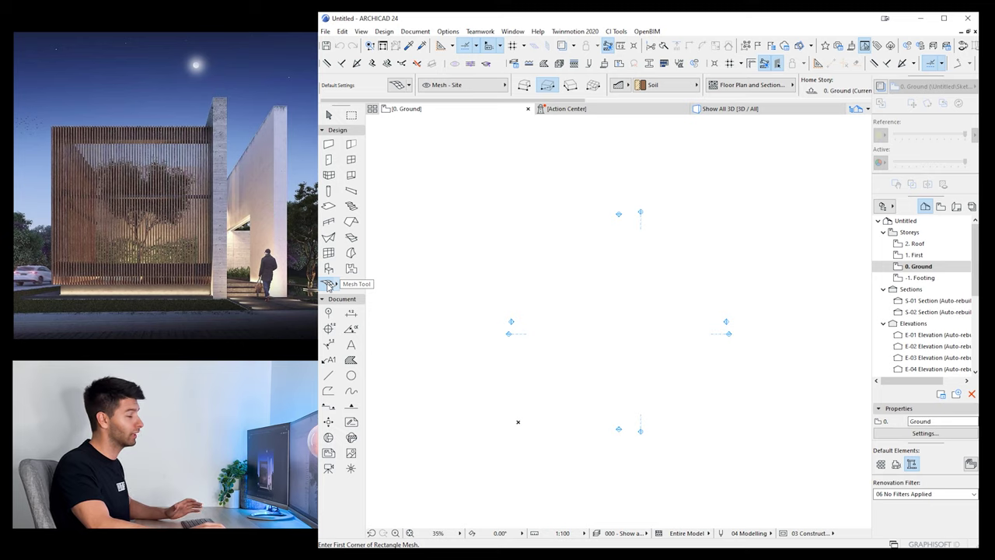
Draw a rectangular site mesh of 20000 by 20000 between the elevation markers on the Ground storey using the Mesh tool
click(560, 370)
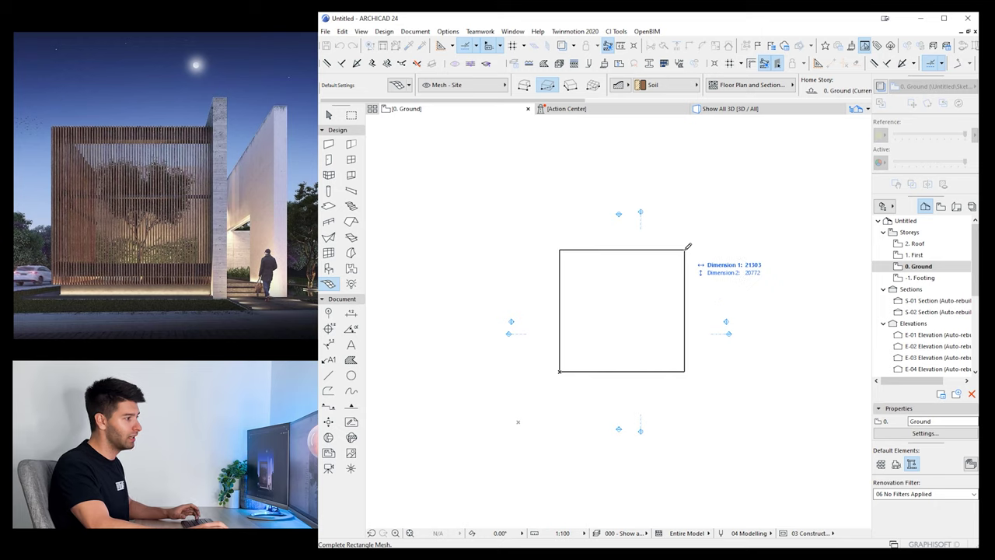
key(Tab)
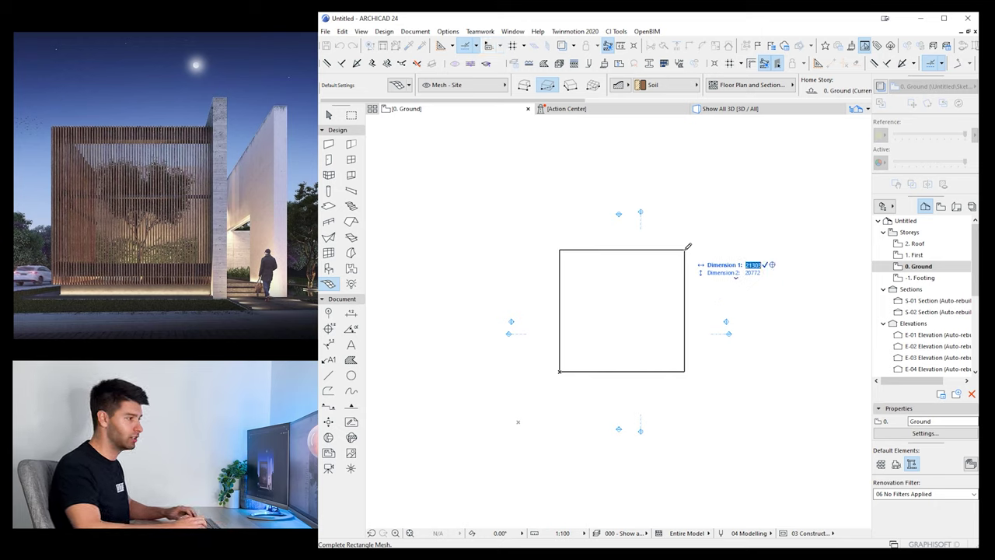
text(200)
text(00)
key(Tab)
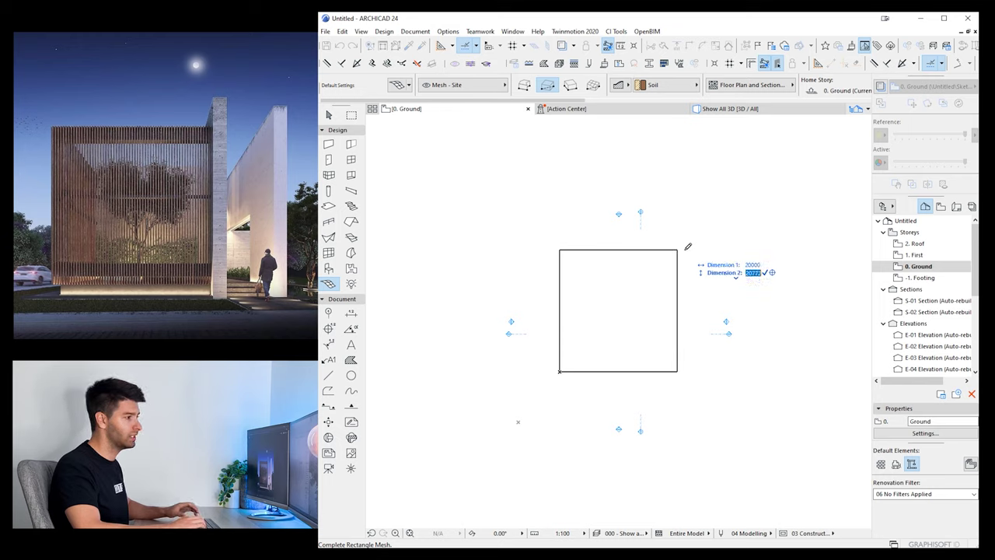
text(200)
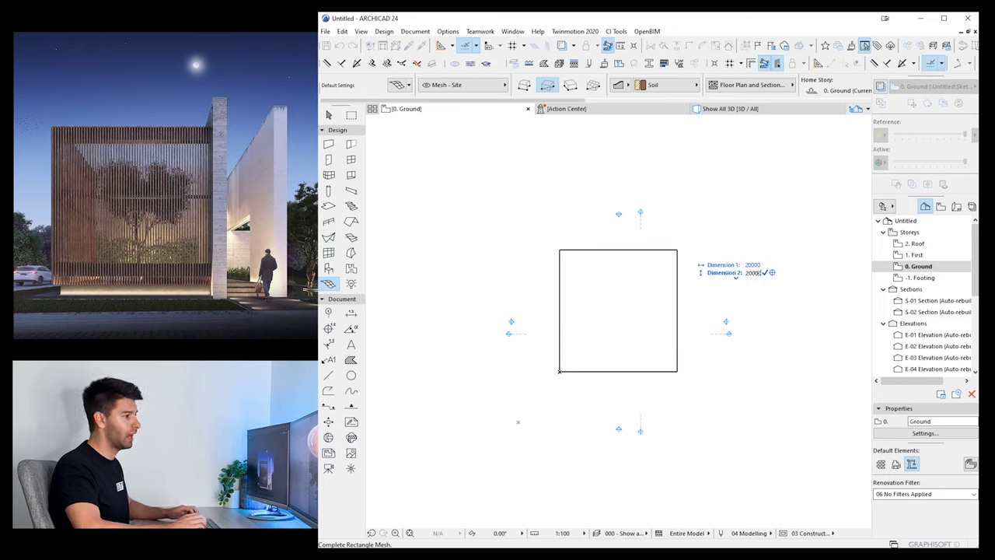
text(00)
key(Return)
key(Escape)
scroll(601, 300, up, 2)
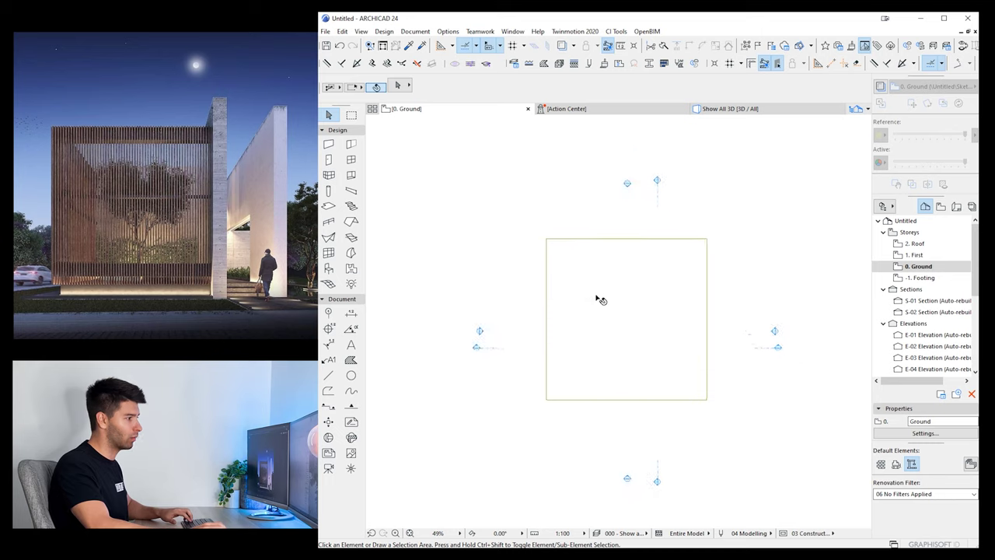
scroll(595, 294, up, 1)
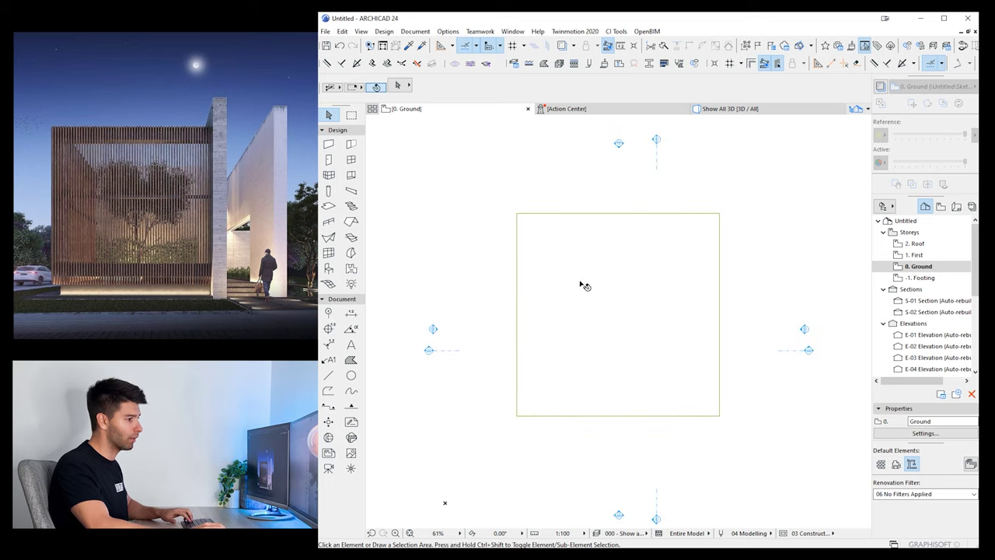
click(627, 244)
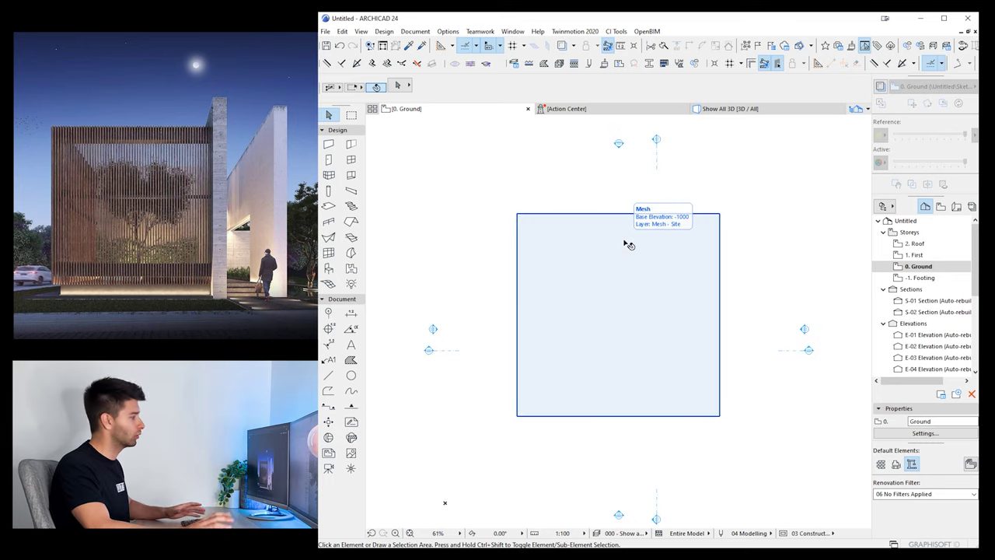
key(Escape)
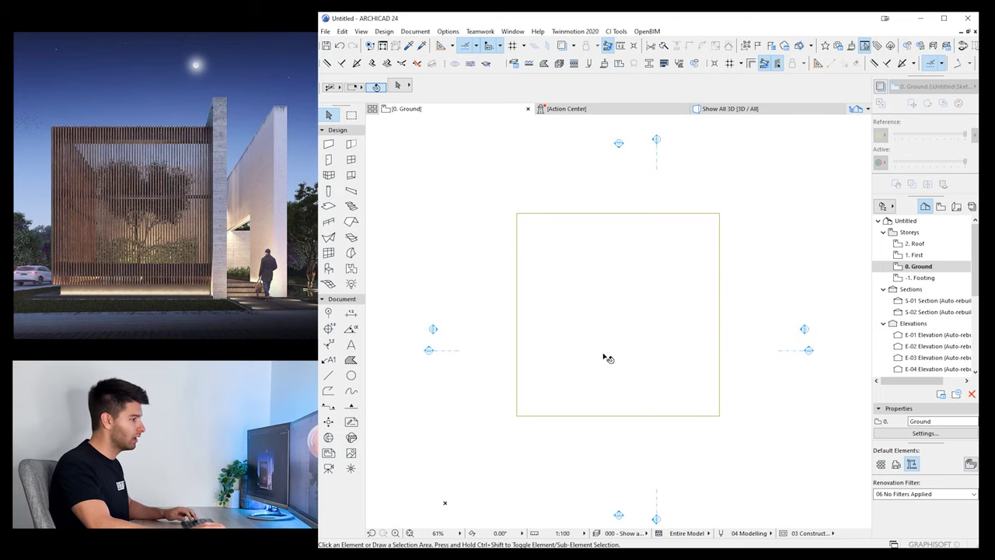
click(609, 359)
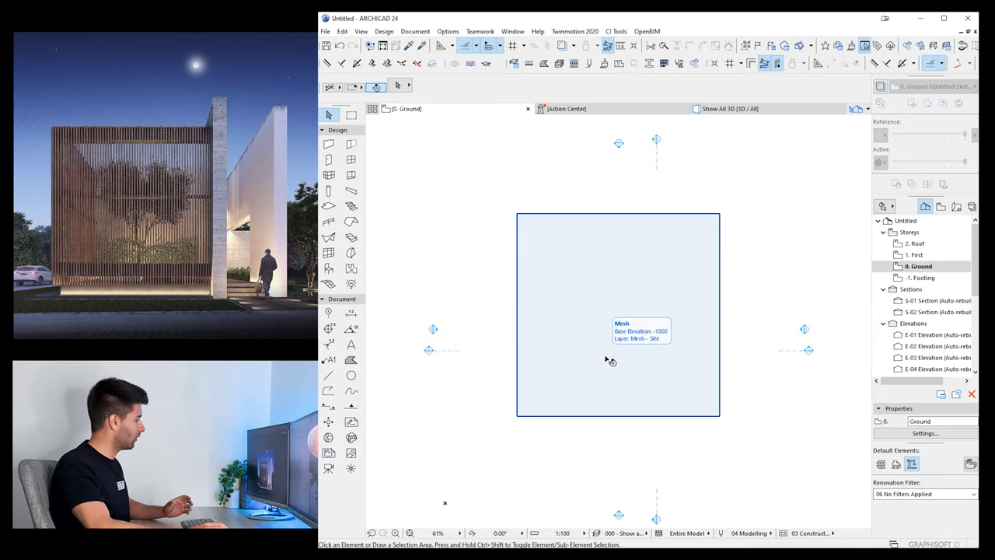
key(Escape)
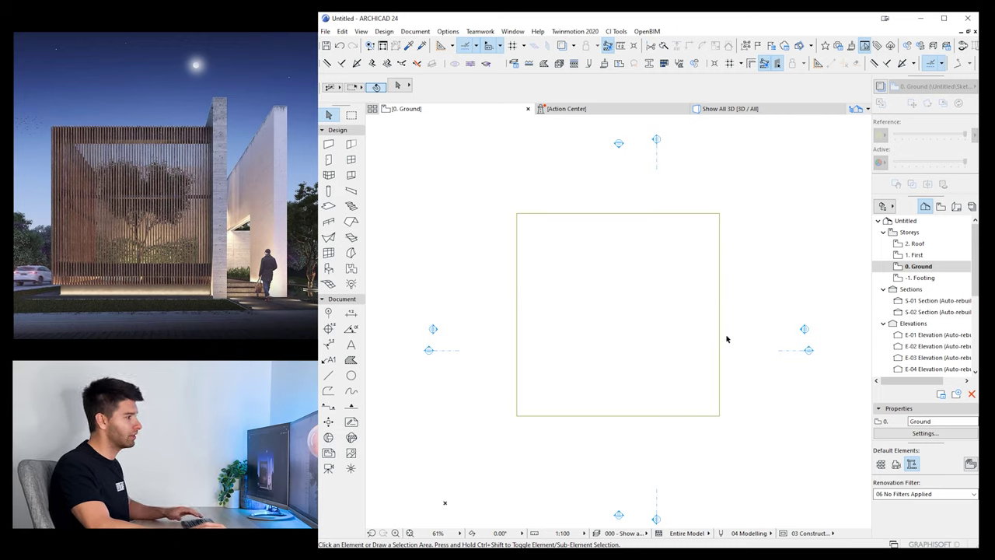
click(588, 335)
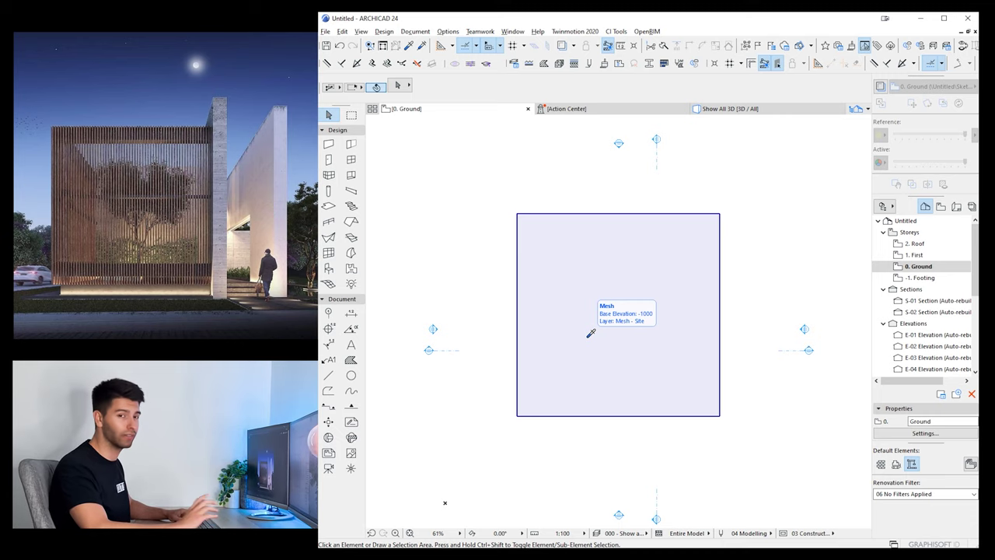
Pick up the site mesh's settings and draw a second rectangular mesh of 10000 by 10000 inside it
alt+click(587, 321)
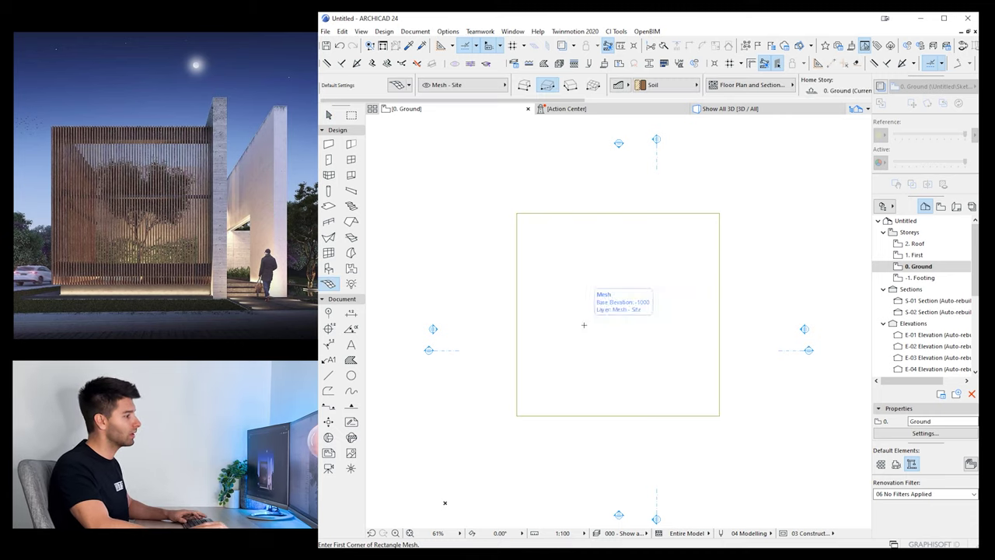
click(568, 276)
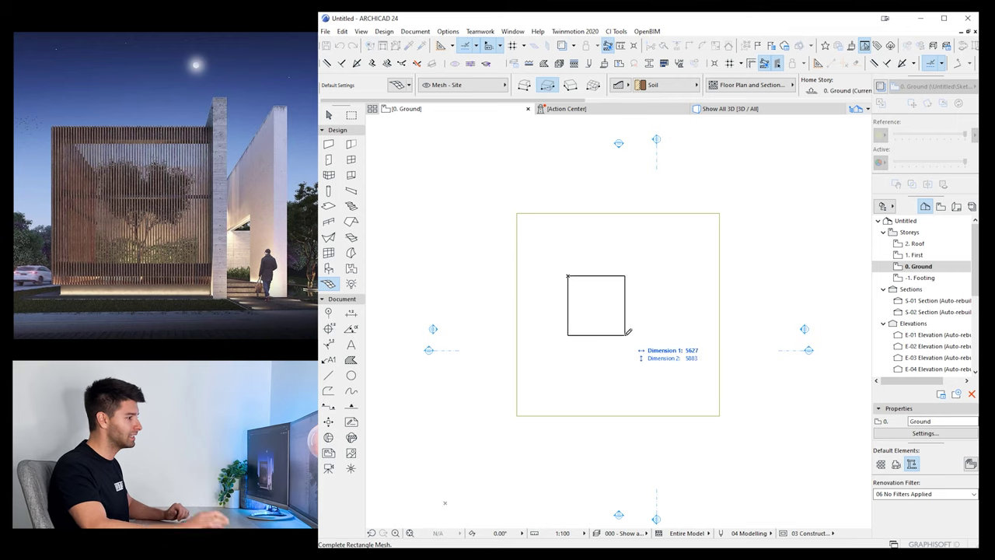
text(10000)
key(Tab)
text(10000)
key(Return)
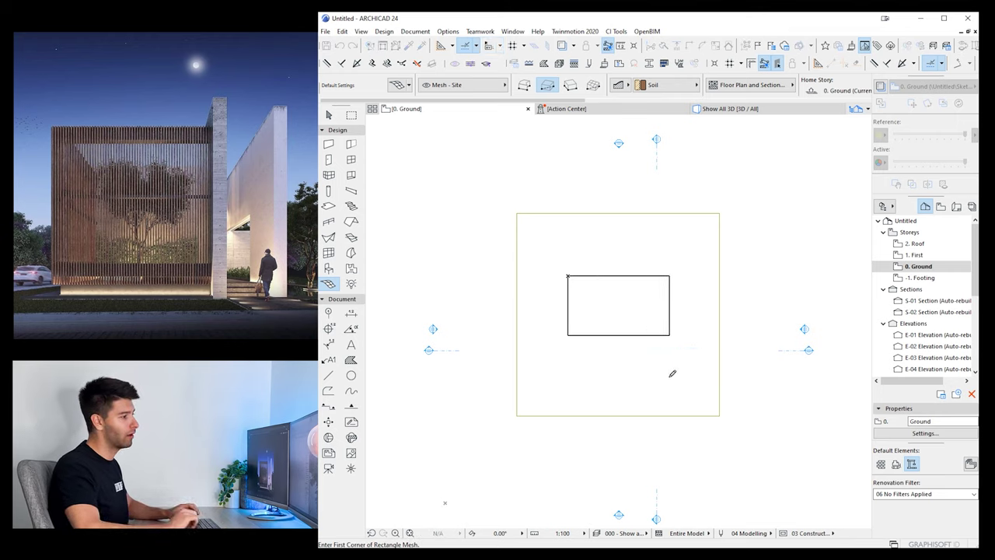
key(Escape)
Move the small mesh so its lower-left corner snaps to the lower-left corner of the large mesh
click(669, 378)
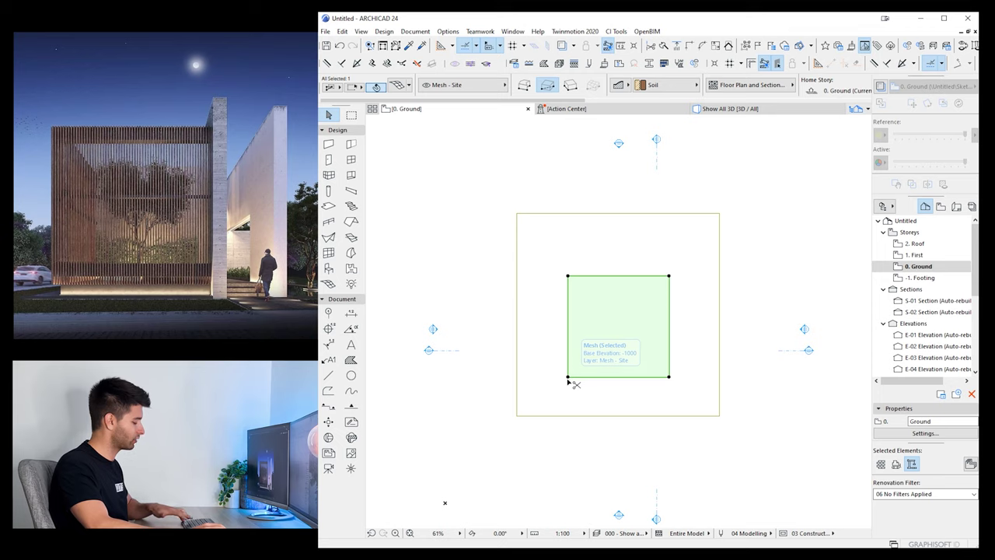
key(ctrl+d)
click(568, 377)
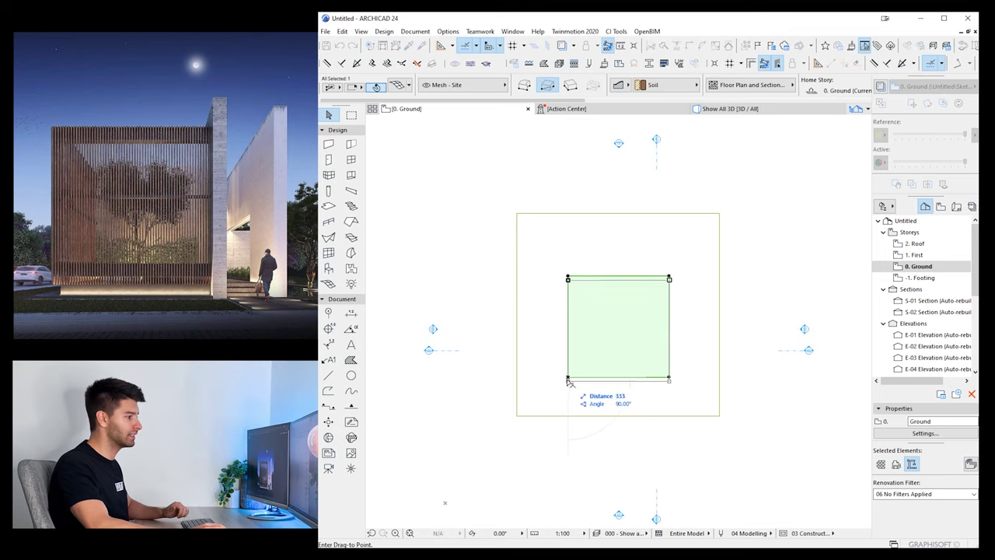
click(516, 415)
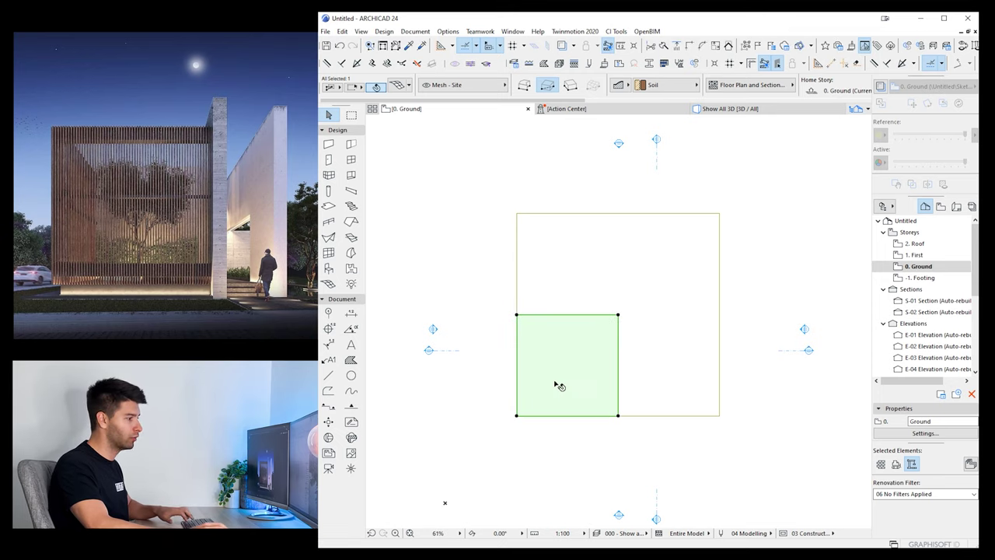
Move the small mesh diagonally by 7071 at 45° from its upper-right corner toward the large mesh's upper-right corner
key(ctrl+d)
click(619, 317)
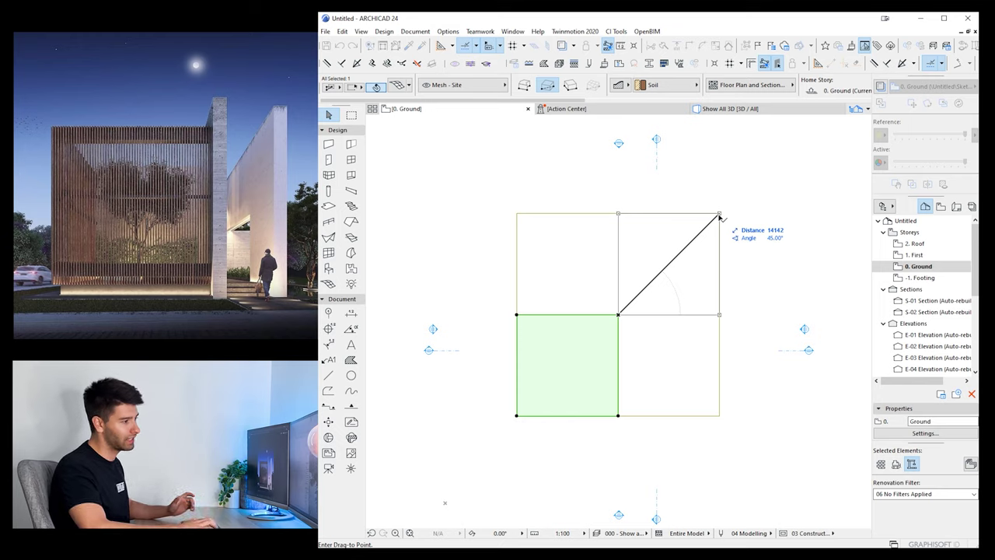
text(7071)
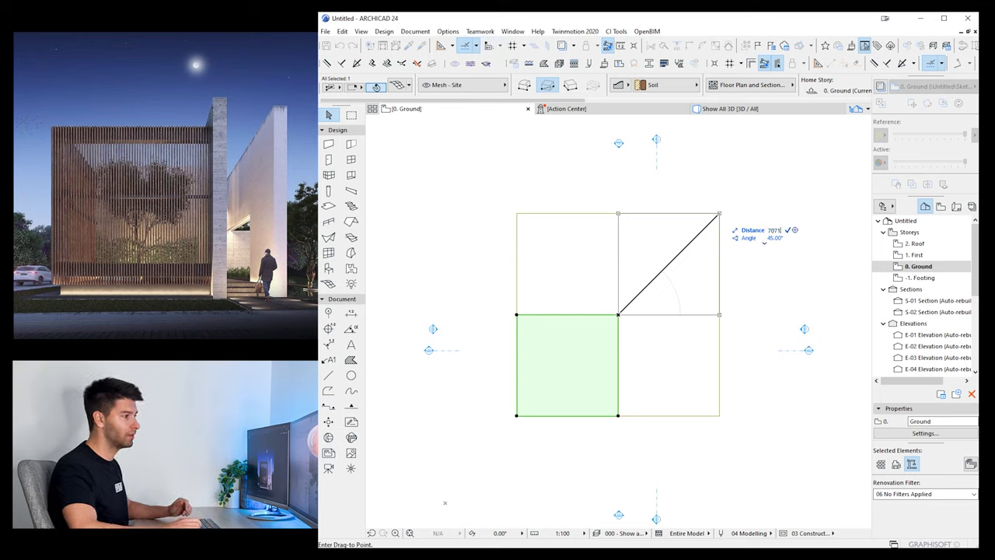
key(Return)
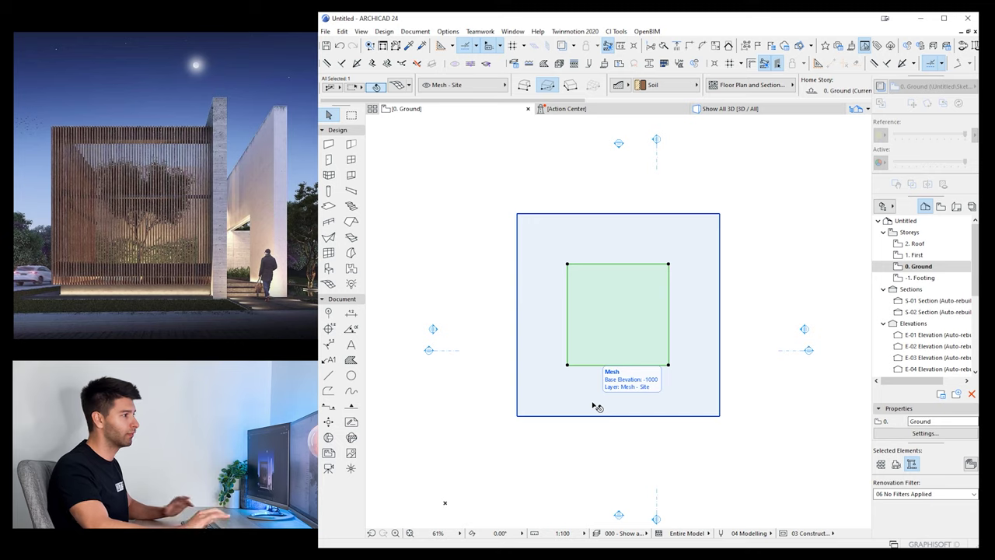
Create a copy of the 20000 by 20000 site mesh with all its edges offset outward by 6000
click(582, 410)
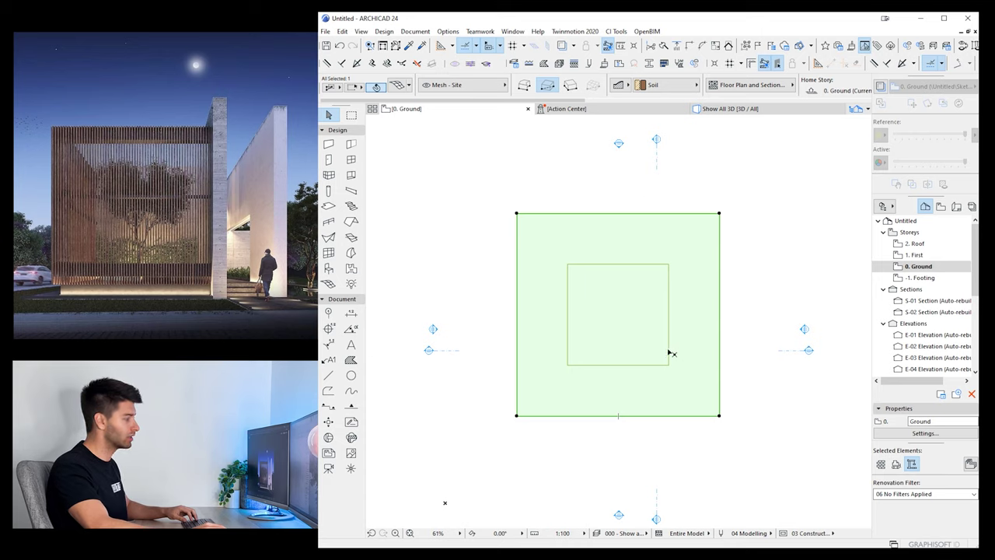
click(633, 415)
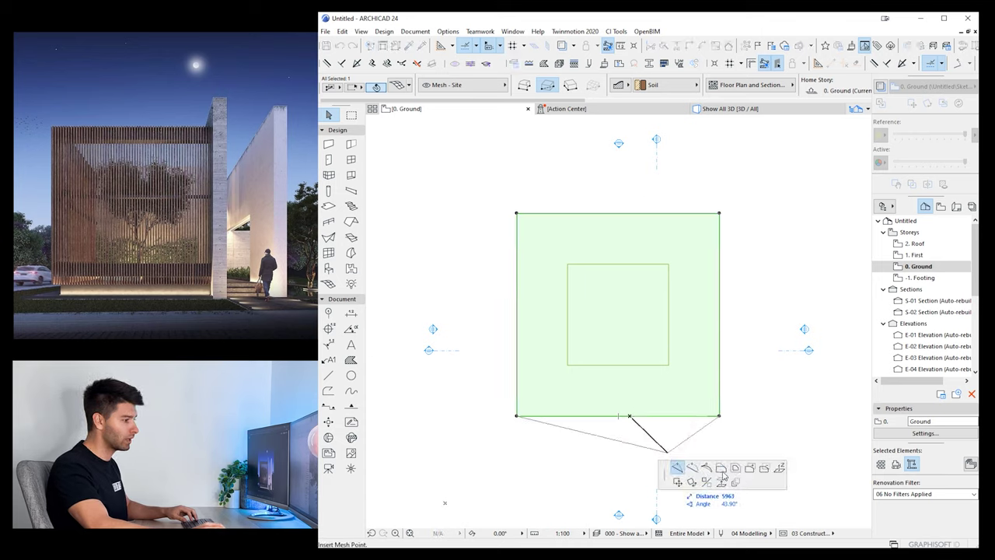
click(735, 470)
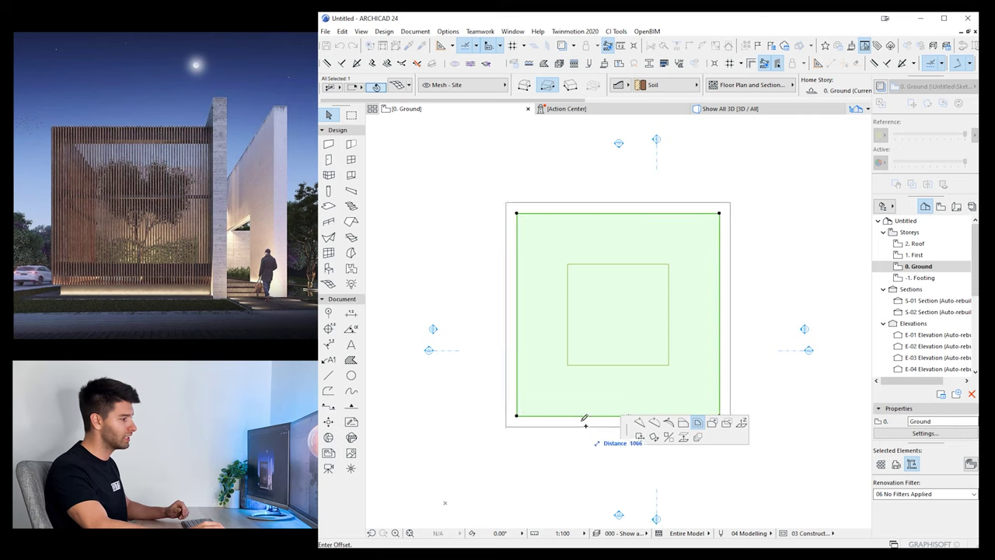
text(6000)
key(Return)
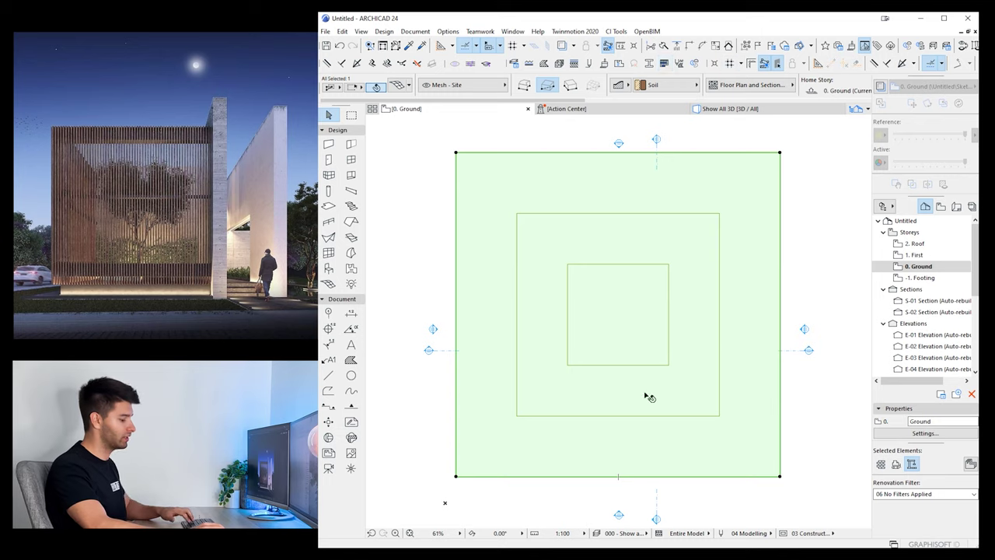
Measure the gap between the lower edges of the middle mesh and the outermost mesh
key(m)
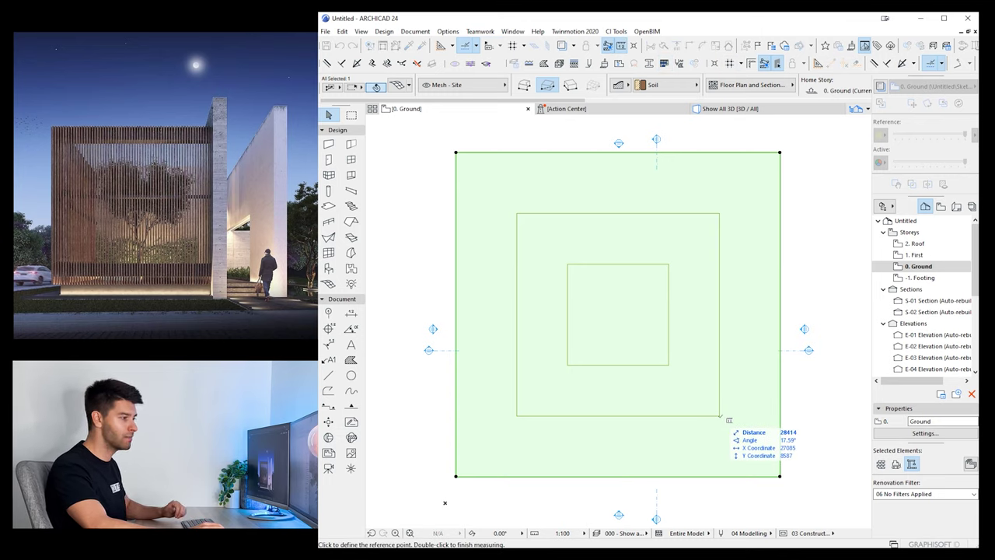
click(719, 415)
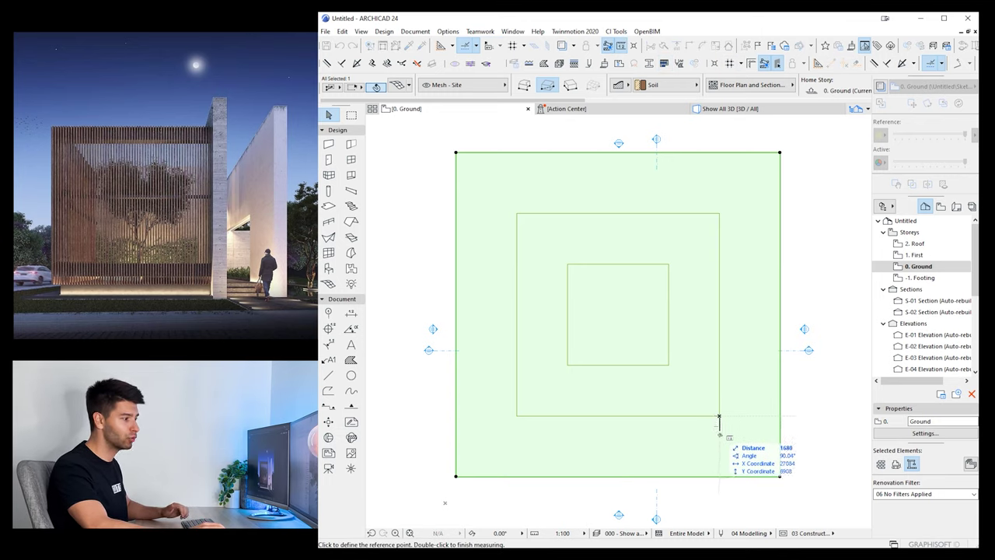
click(719, 476)
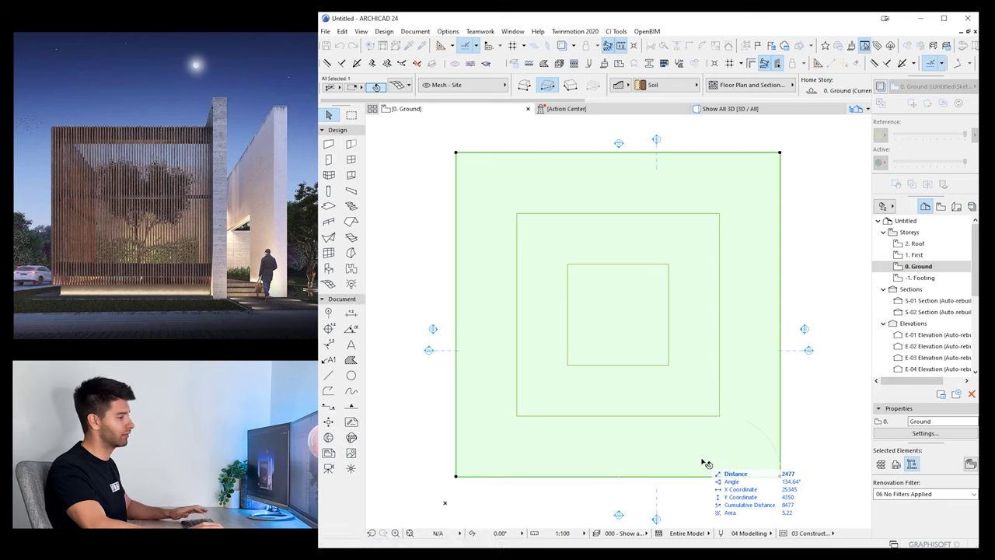
key(Escape)
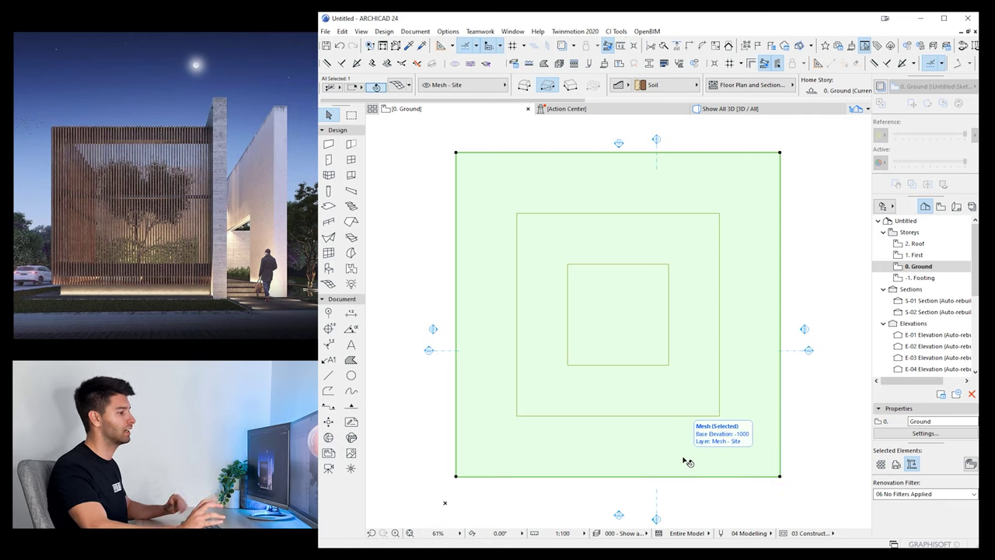
Override the outermost mesh's top, skirt and bottom surfaces with Concrete - Light 23 and link the three surfaces
key(ctrl+t)
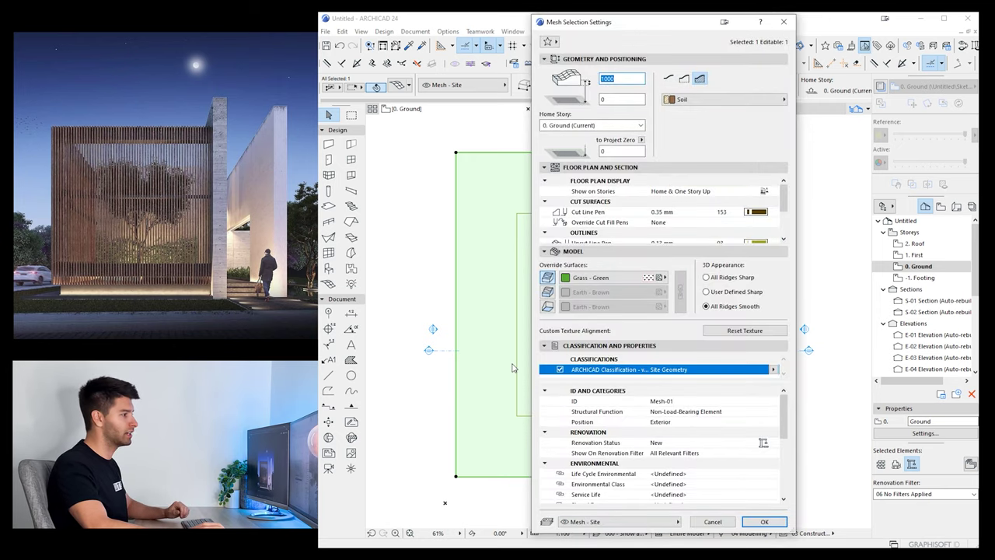
click(591, 282)
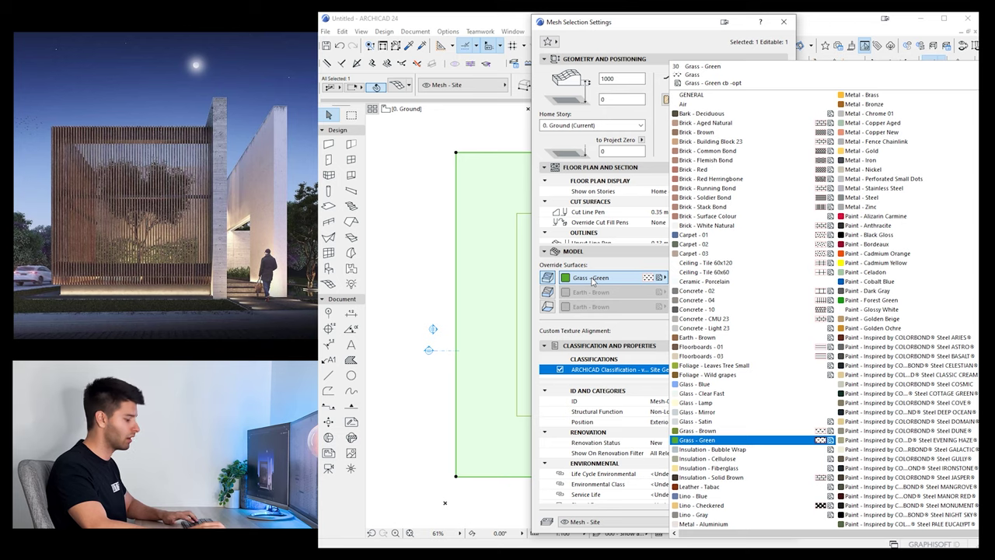
text(co)
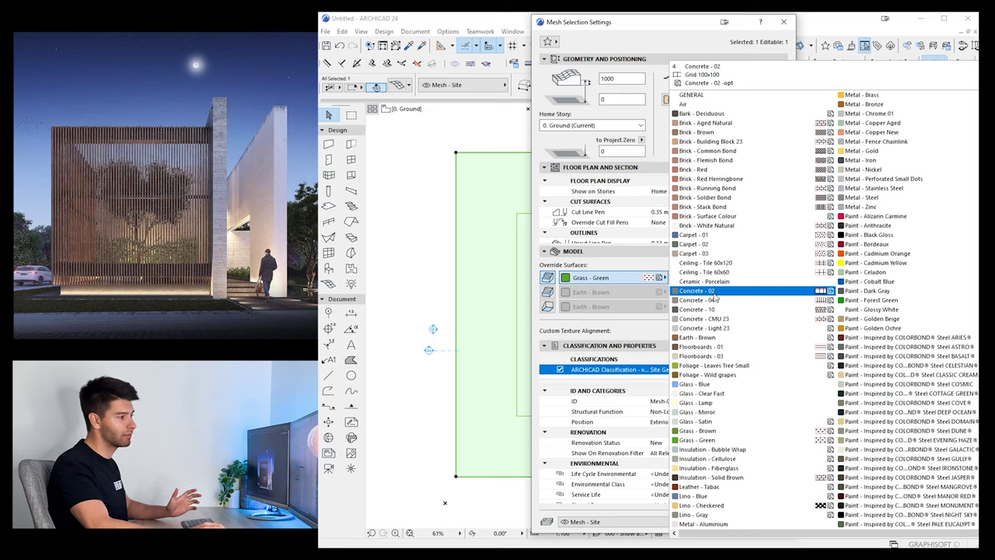
click(720, 328)
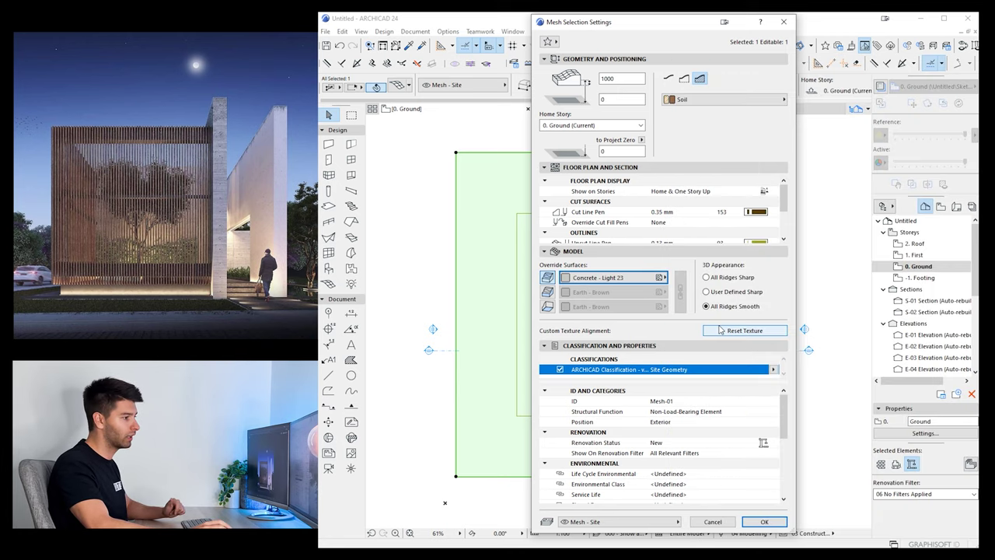
click(547, 292)
click(547, 305)
click(679, 292)
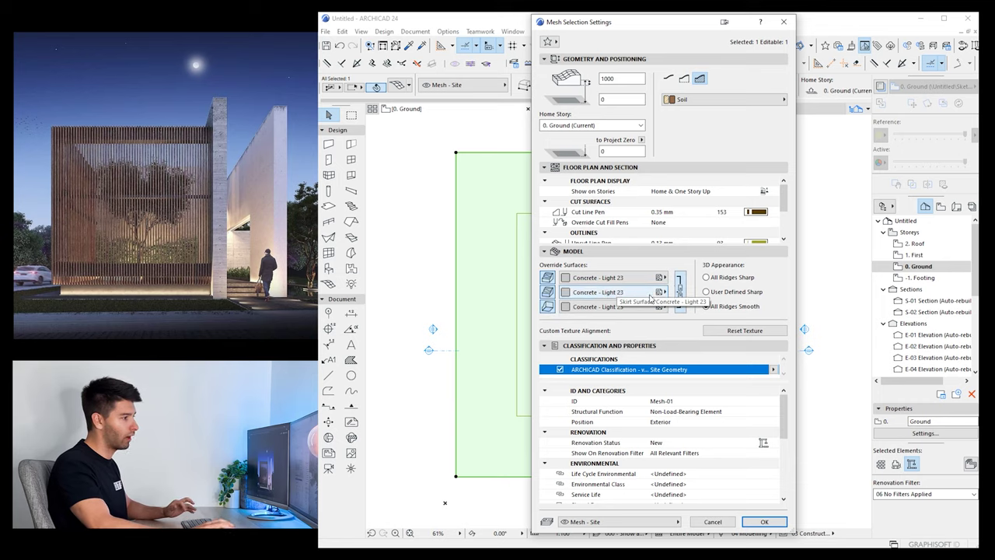
click(767, 523)
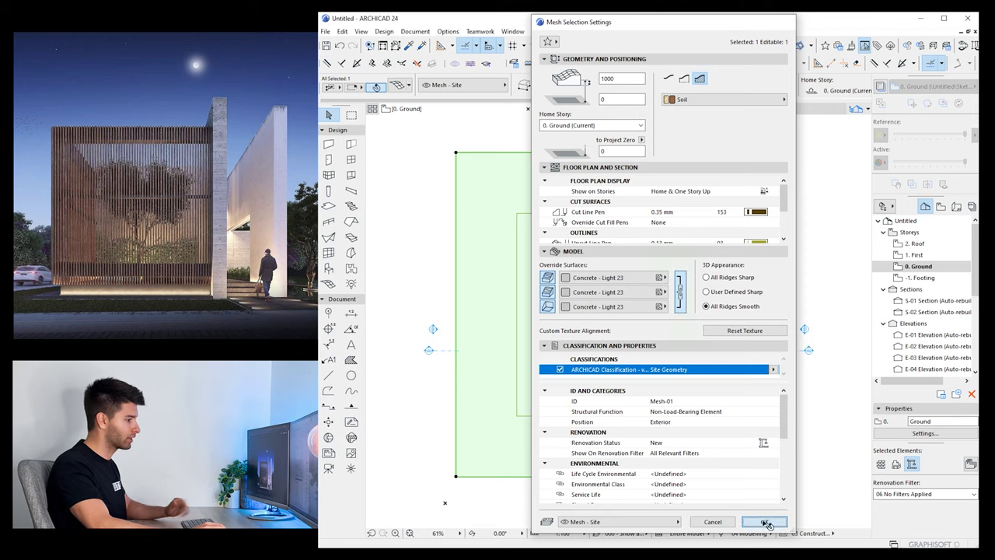
key(Escape)
Override the middle mesh's skirt surface with Concrete - 02 and set its elevation to the Ground storey to 100
click(516, 417)
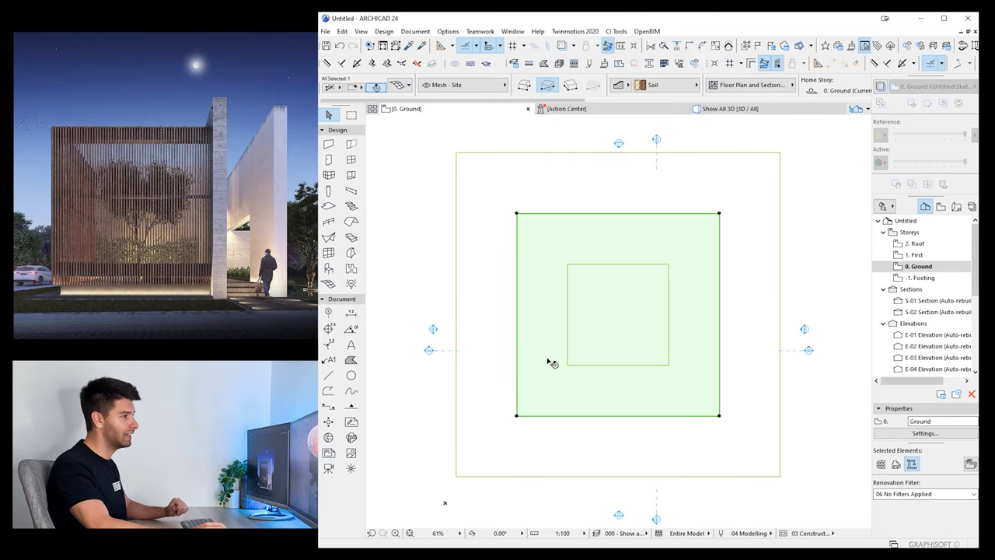
click(398, 87)
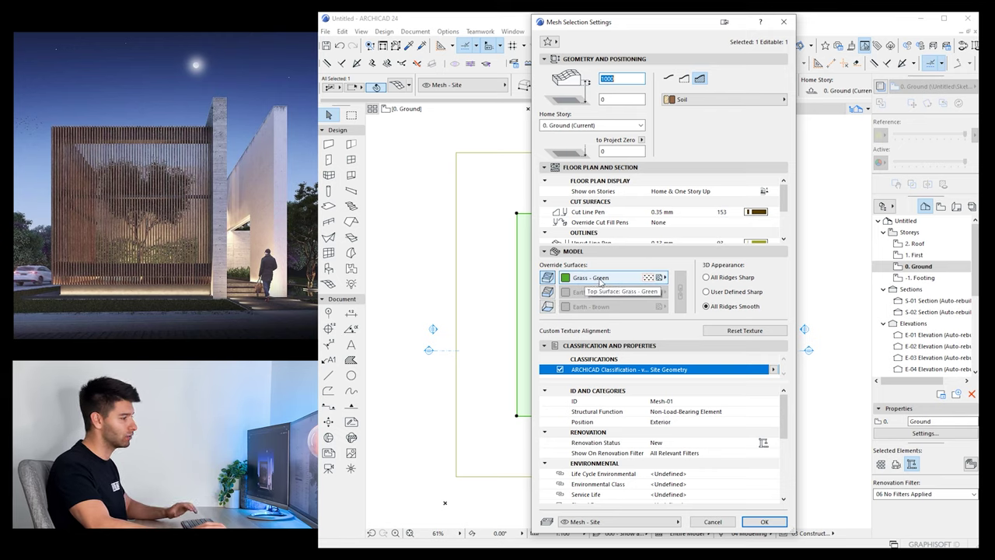
click(547, 292)
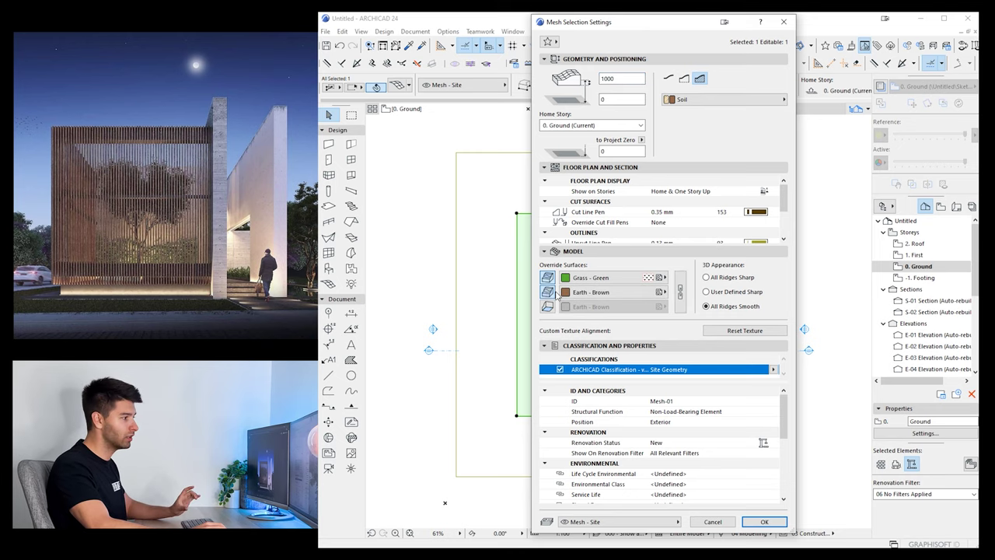
click(594, 292)
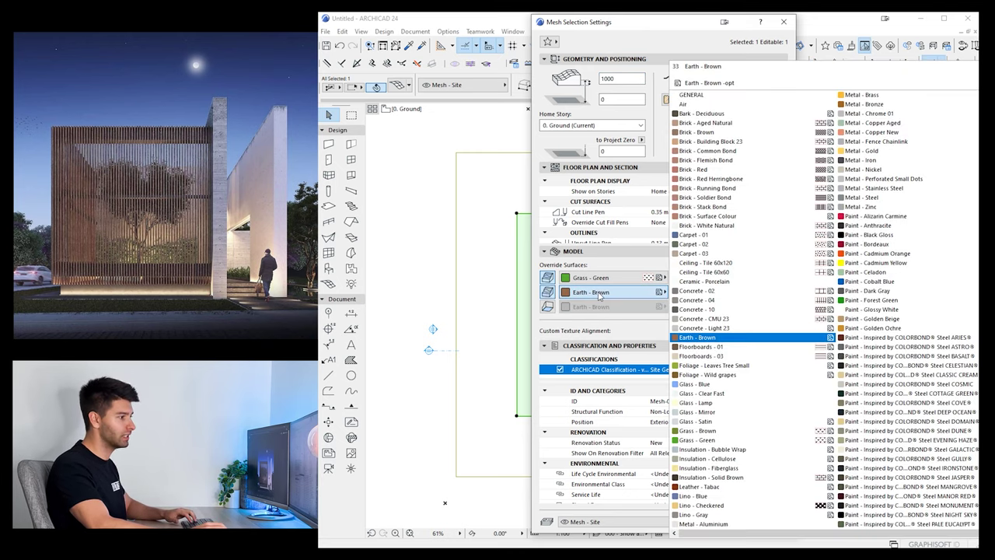
click(737, 293)
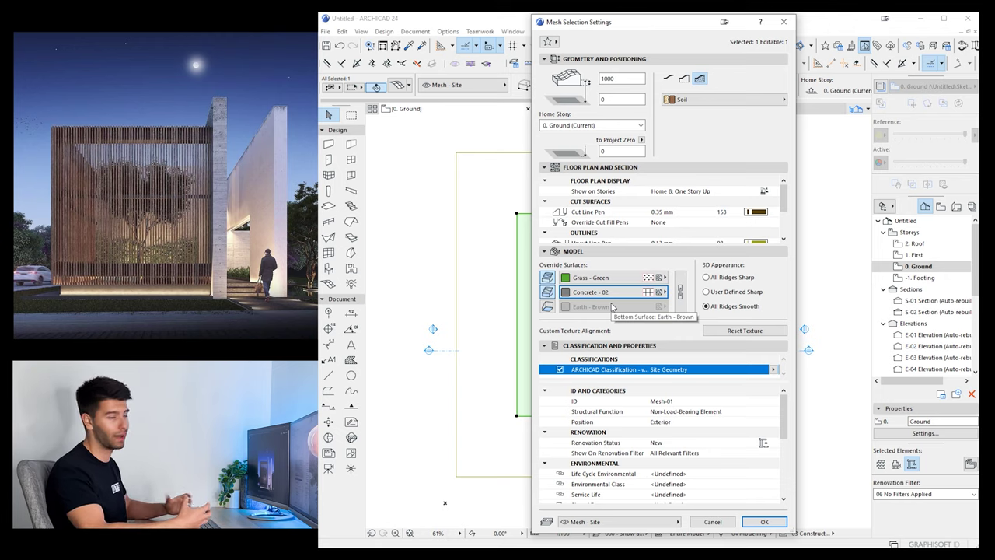
click(601, 100)
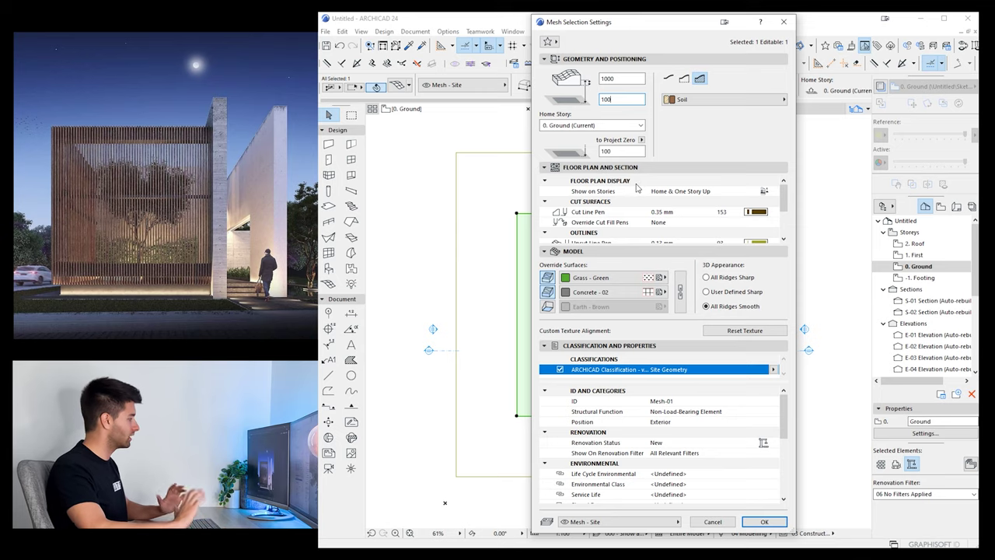
click(764, 523)
key(Escape)
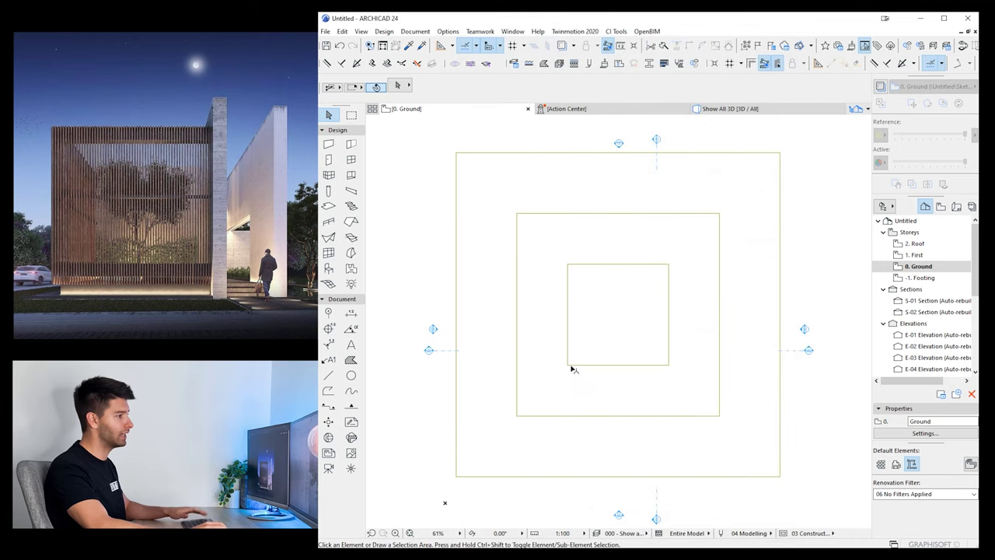
Examine the raised grass mesh's edge and concrete skirt in the 3D view, comparing it with the Ground floor plan
scroll(557, 372, down, 2)
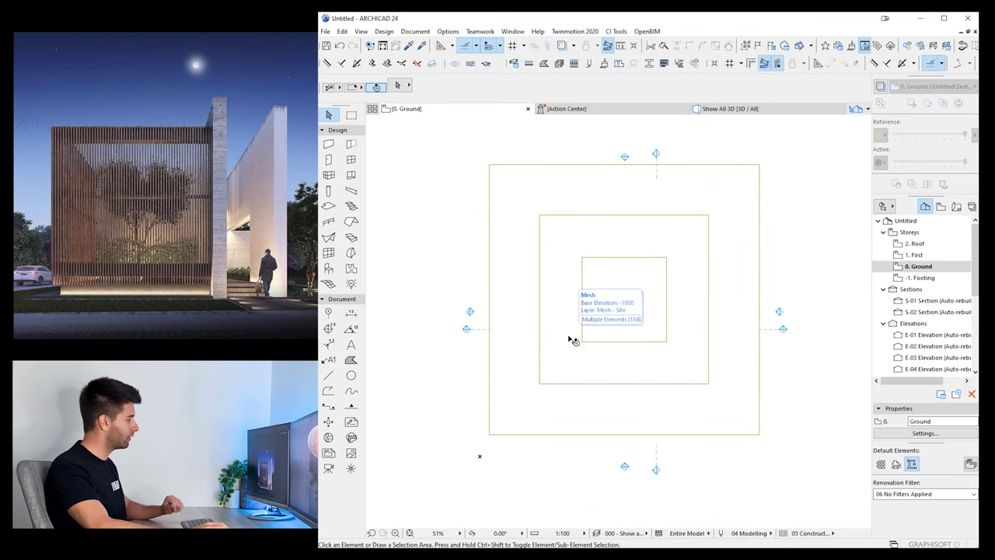
click(744, 111)
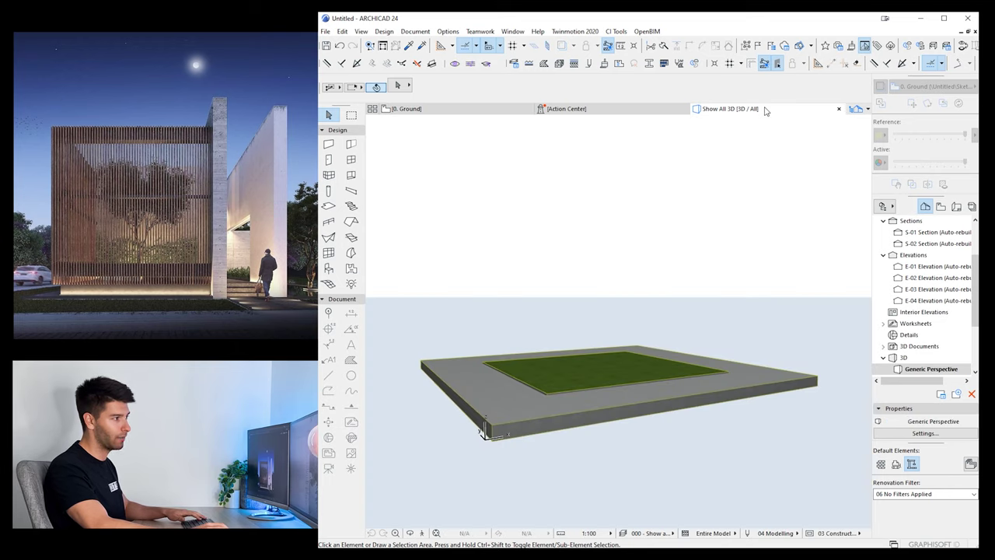
scroll(520, 409, up, 3)
shift+middle_drag(517, 410, 648, 405)
drag(649, 404, 569, 412)
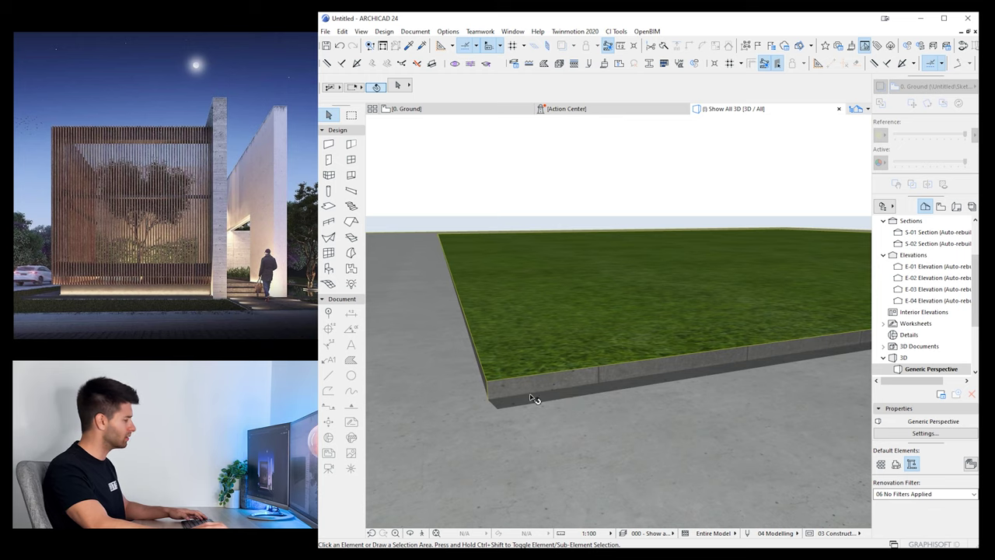
drag(672, 373, 592, 405)
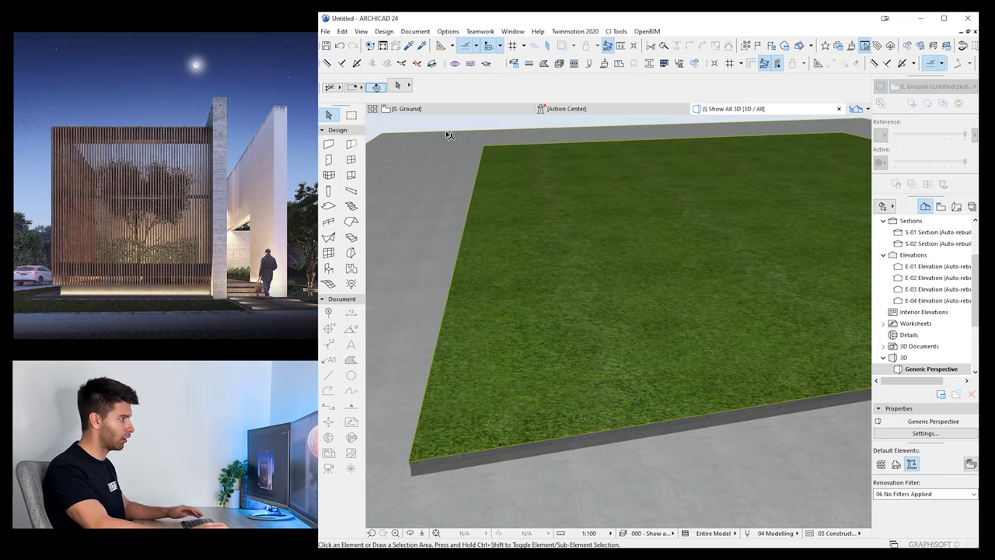
click(436, 110)
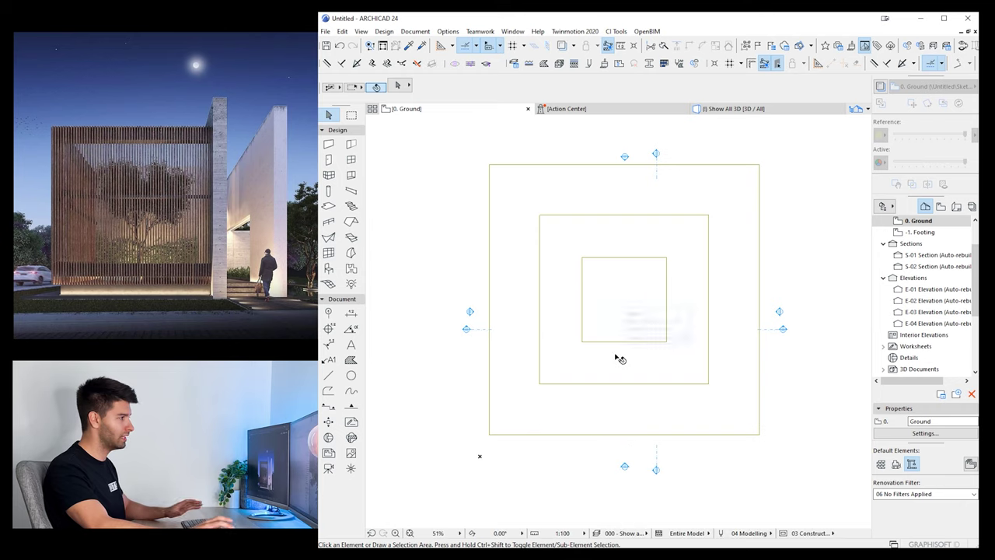
scroll(619, 373, up, 4)
click(618, 394)
scroll(599, 298, down, 2)
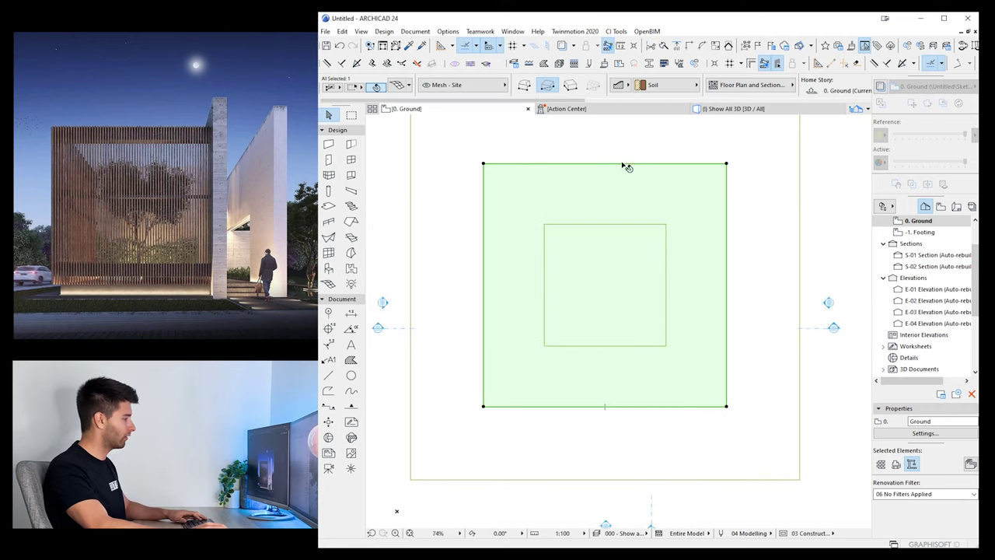
click(729, 108)
key(Escape)
shift+middle_drag(446, 462, 513, 462)
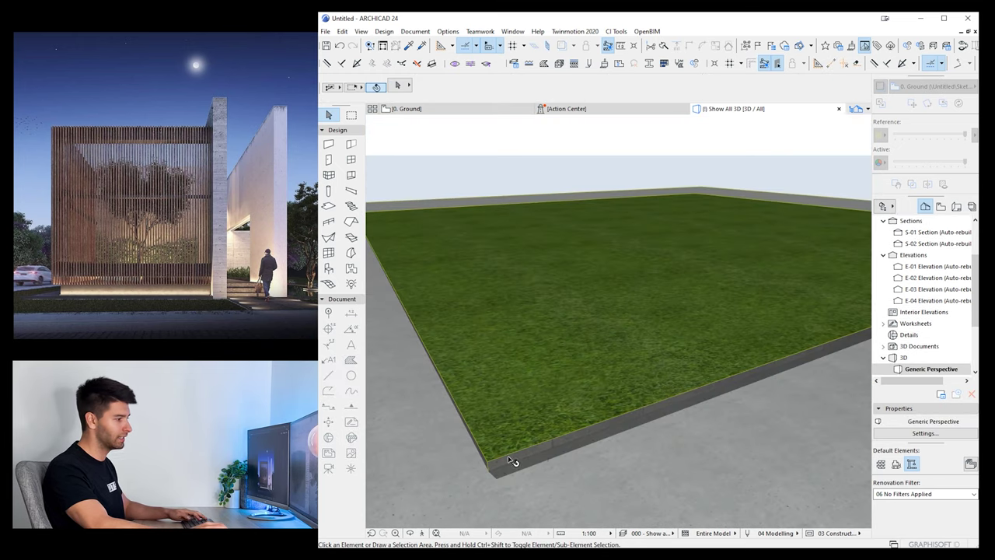
click(435, 110)
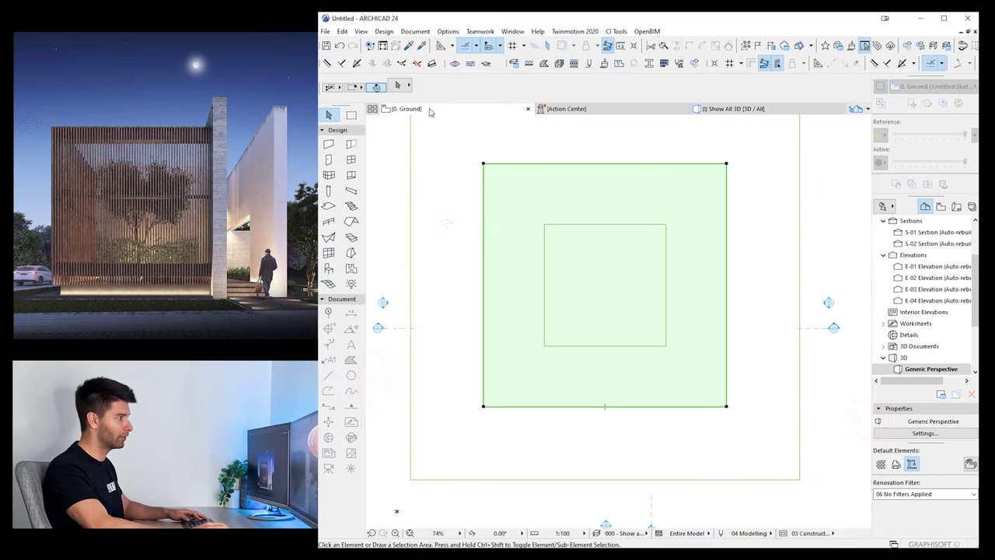
Create a copy of the middle grass mesh on the Ground plan with its edges offset inward by 150
click(519, 406)
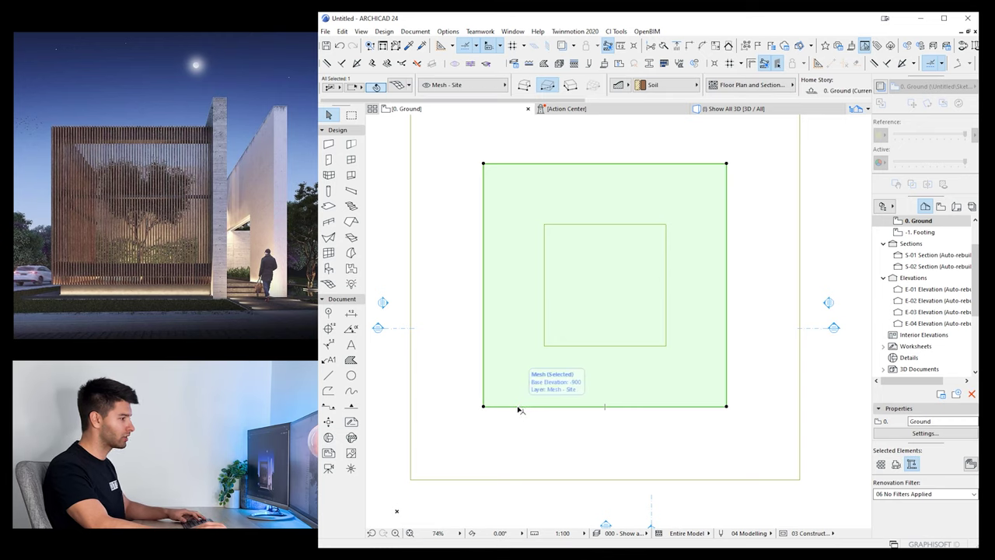
click(519, 406)
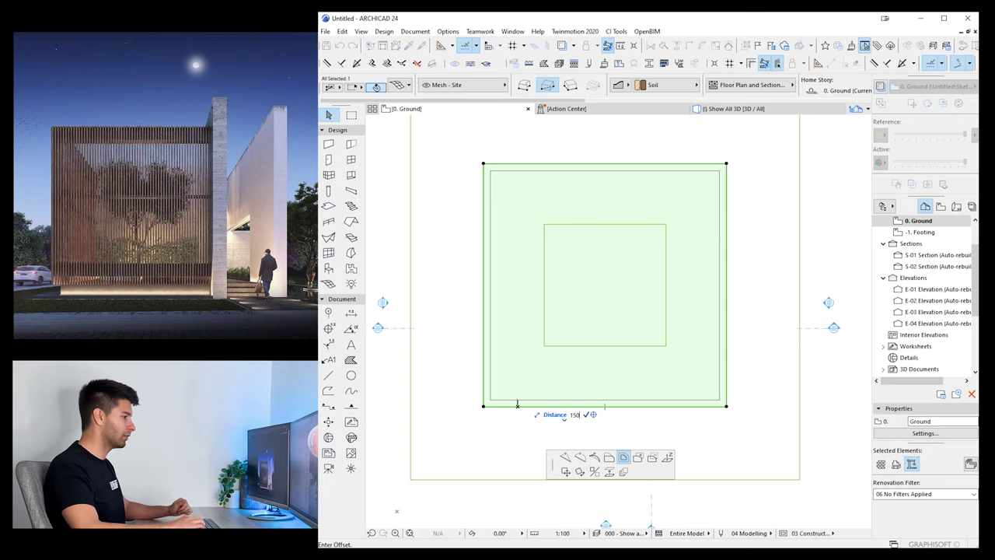
click(519, 405)
key(Escape)
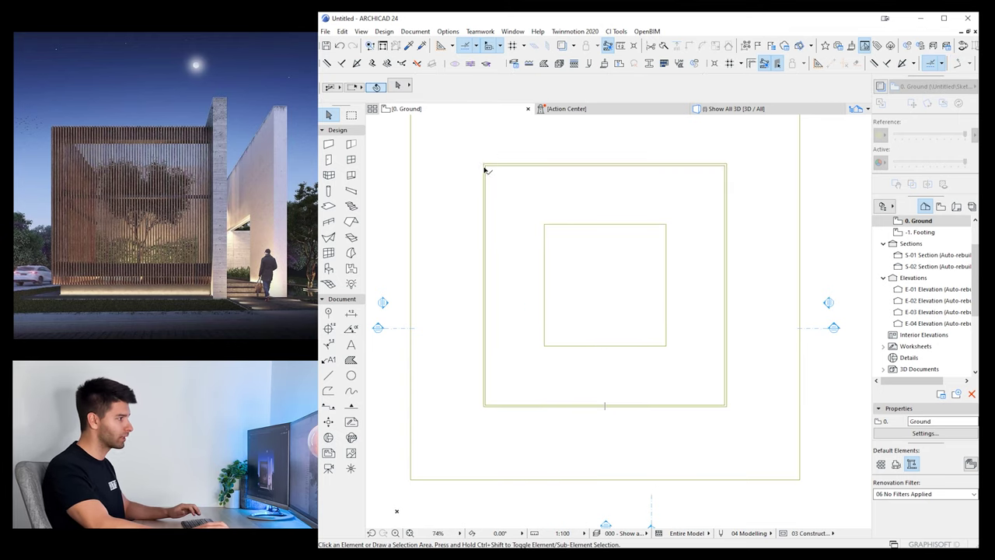
Subtract the inner grass mesh's outline from the outer grass mesh on the Ground plan, leaving a narrow border ring
scroll(482, 165, up, 8)
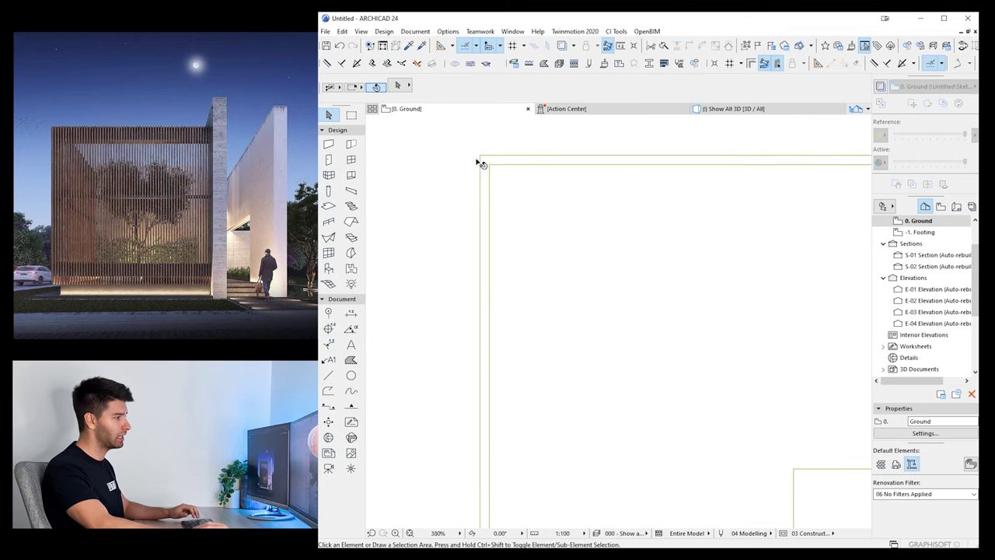
click(480, 157)
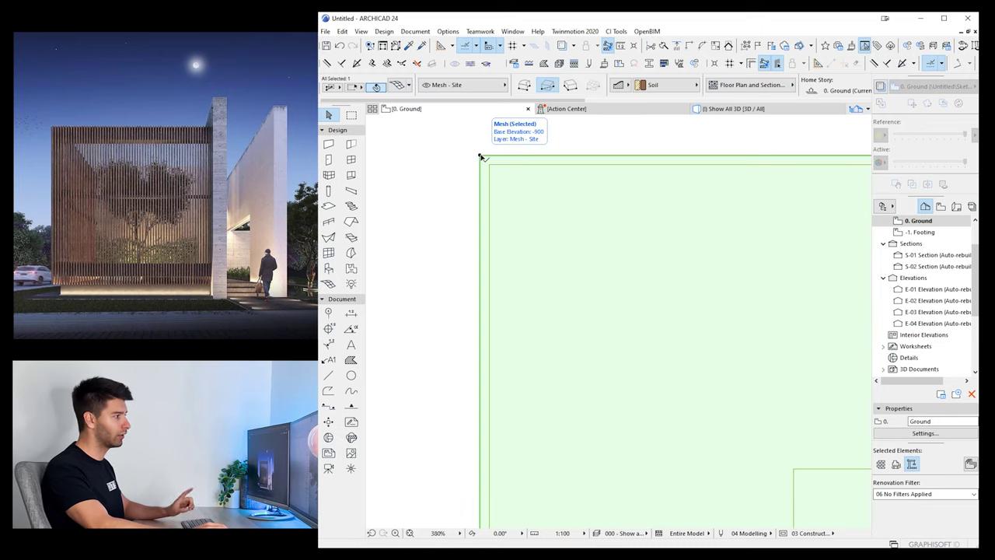
click(480, 157)
click(571, 206)
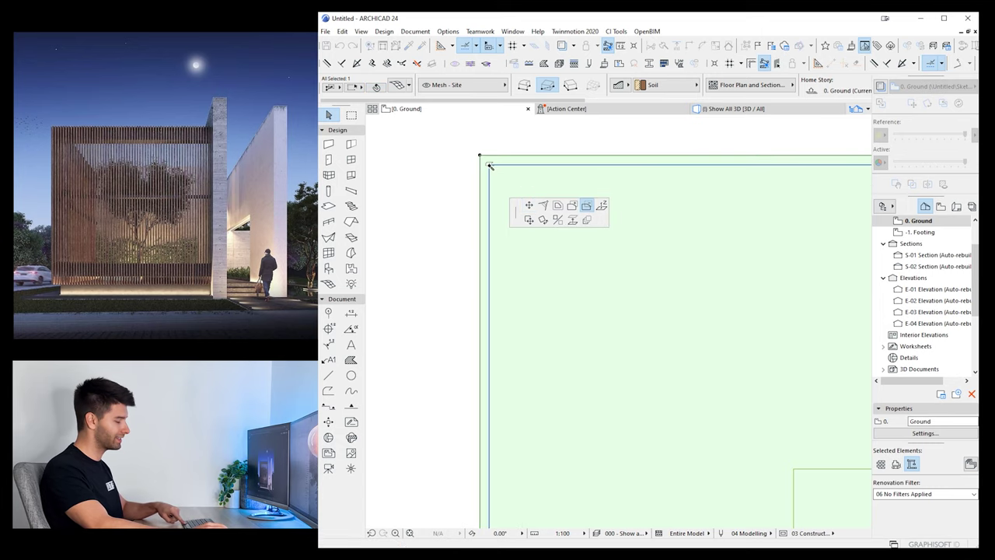
click(490, 166)
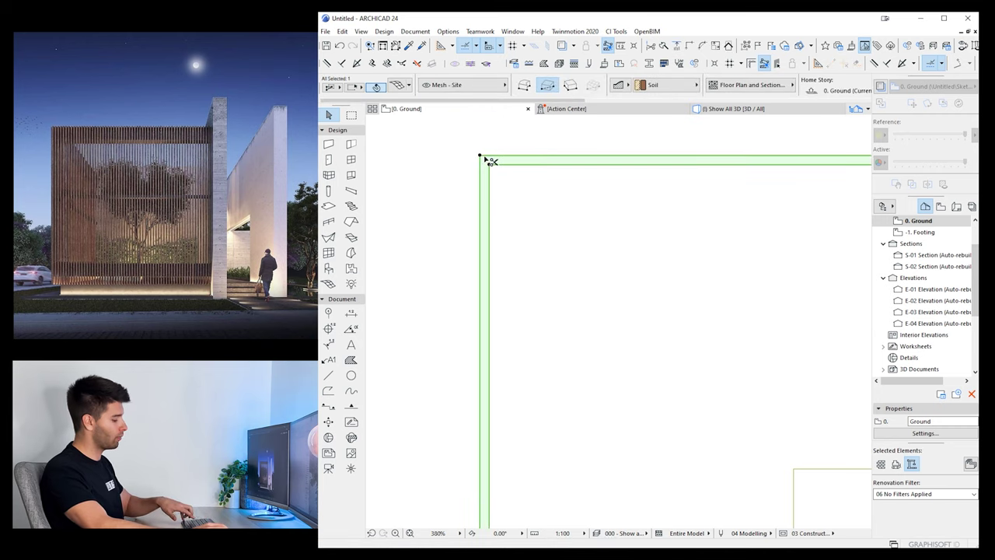
Override the border mesh's top, skirt and bottom surfaces with Concrete - 02 and link the three surfaces
key(ctrl+t)
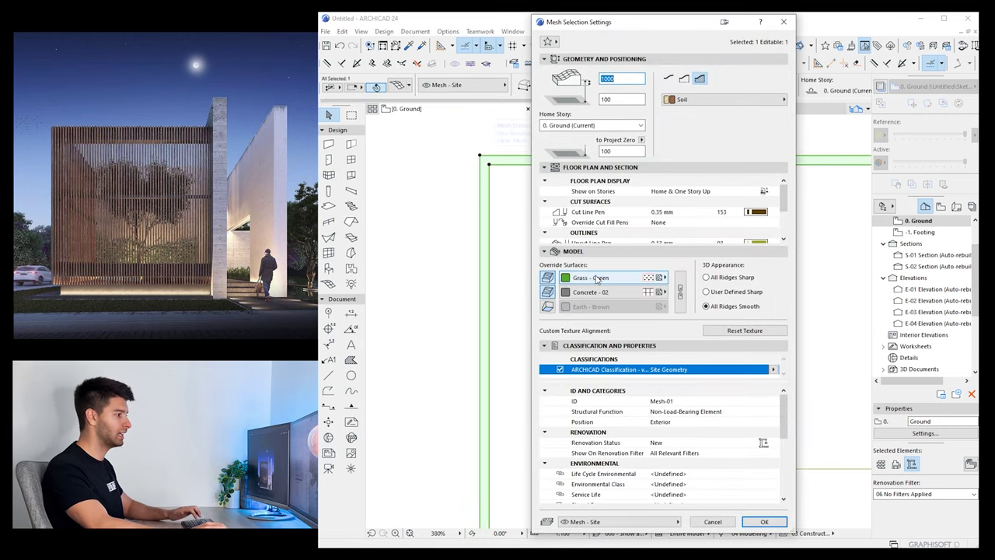
click(597, 278)
click(704, 299)
click(603, 306)
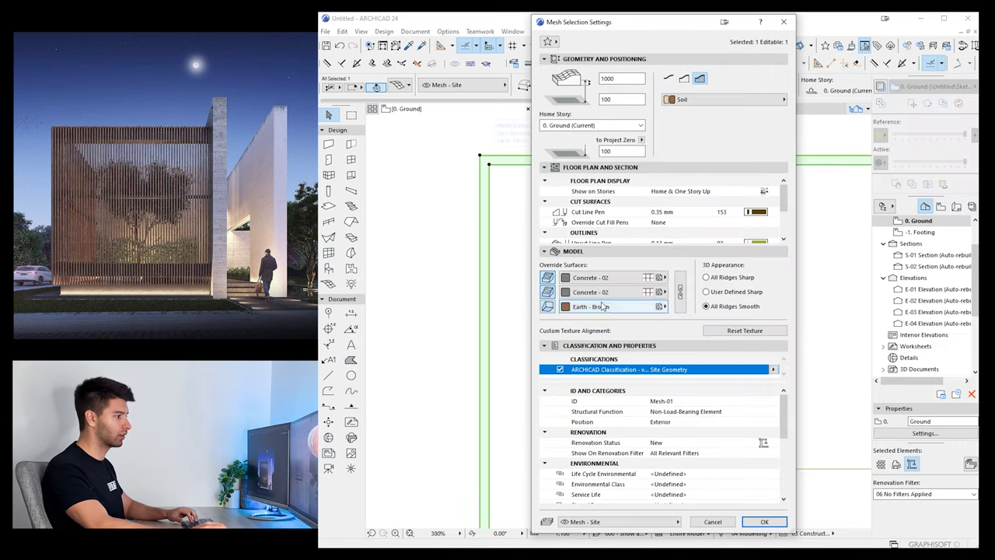
click(678, 304)
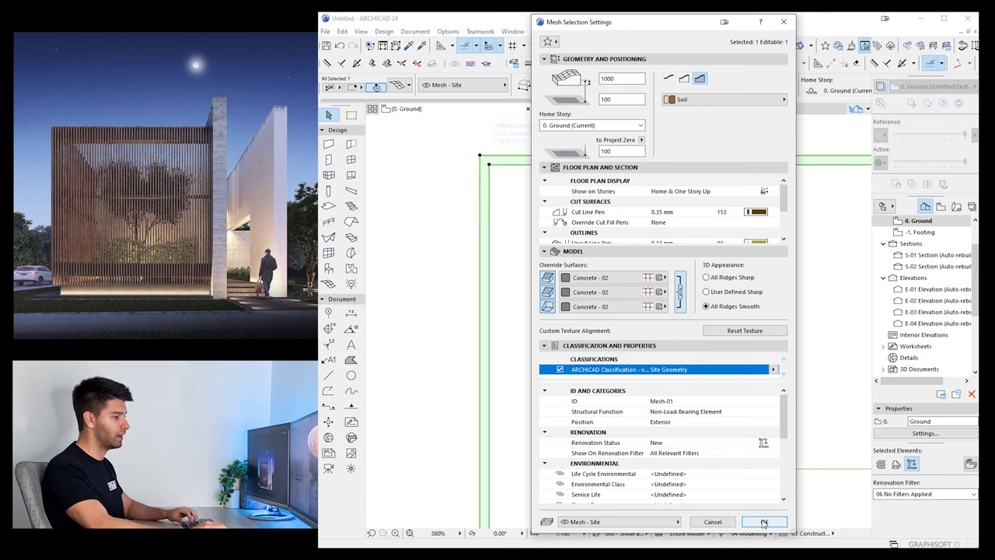
click(764, 521)
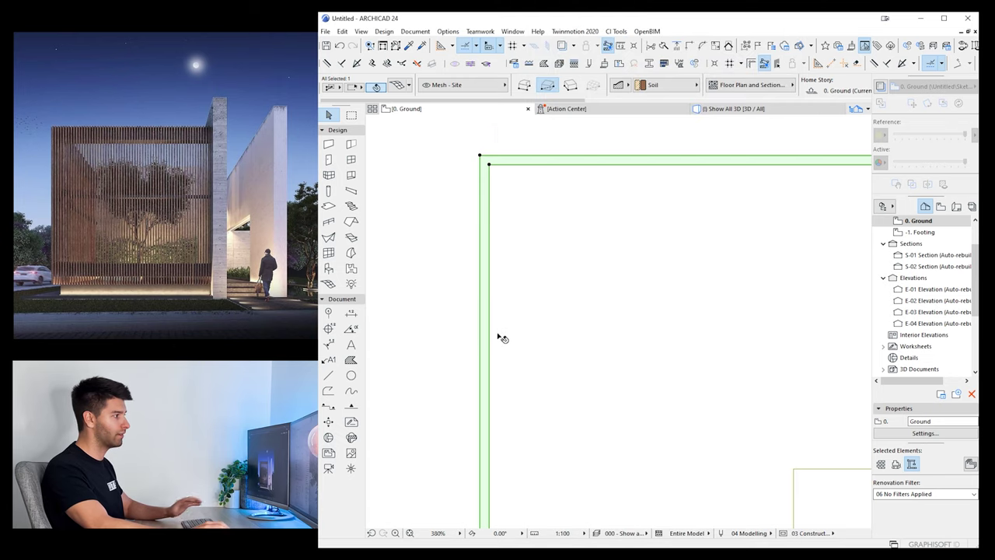
Examine the concrete border around the raised lawn from several angles in the 3D view
click(723, 110)
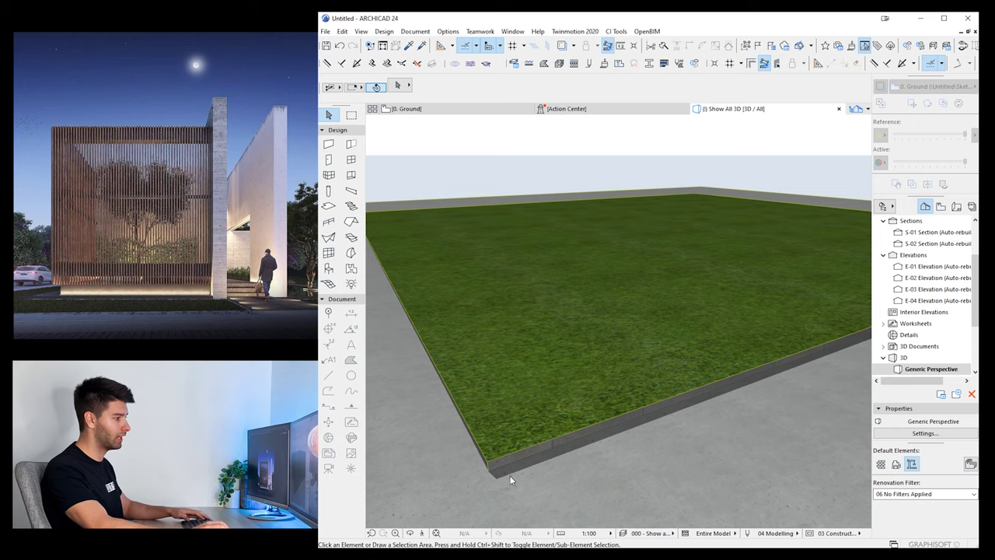
scroll(508, 459, up, 2)
shift+middle_drag(508, 459, 554, 434)
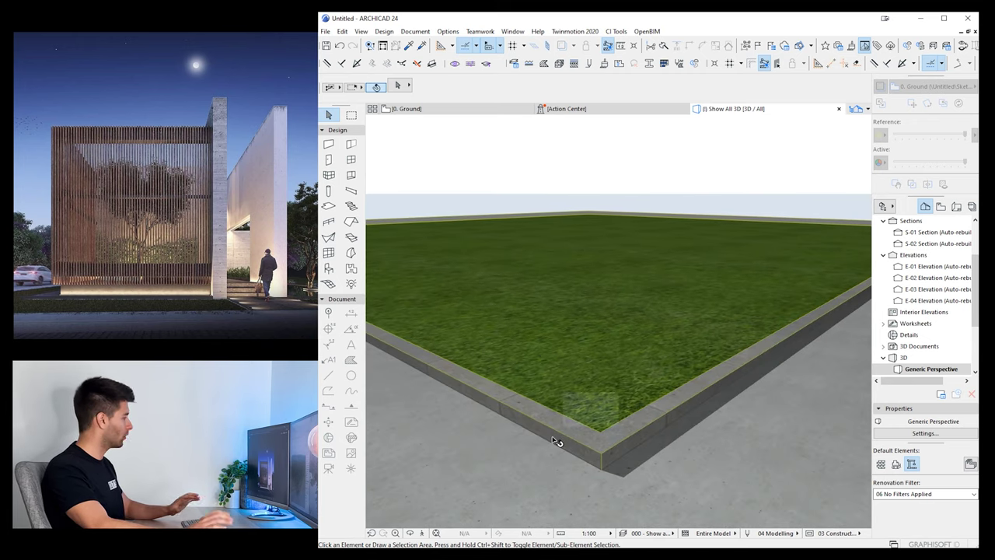
click(559, 436)
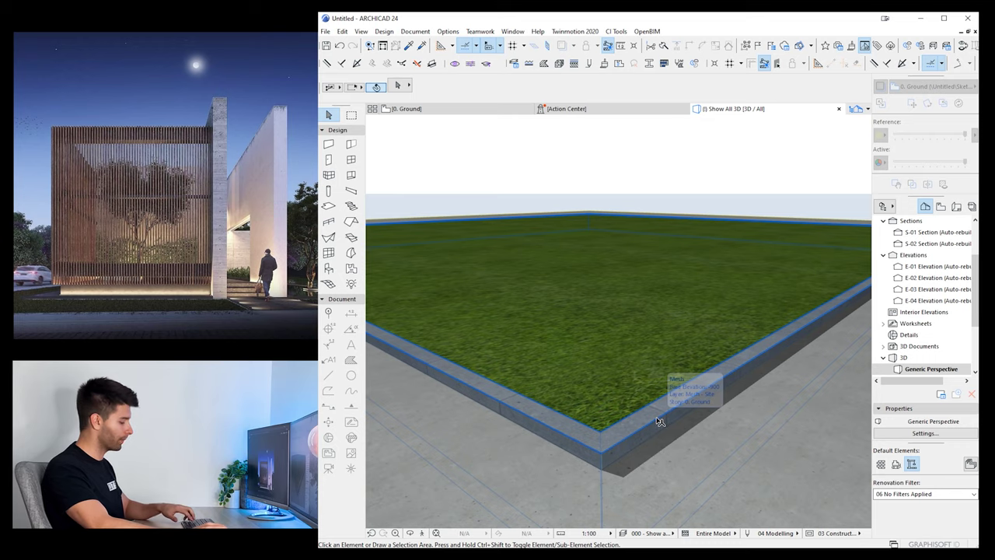
shift+middle_drag(661, 422, 620, 289)
scroll(731, 286, down, 3)
middle_drag(759, 286, 478, 295)
shift+middle_drag(556, 271, 599, 274)
key(F2)
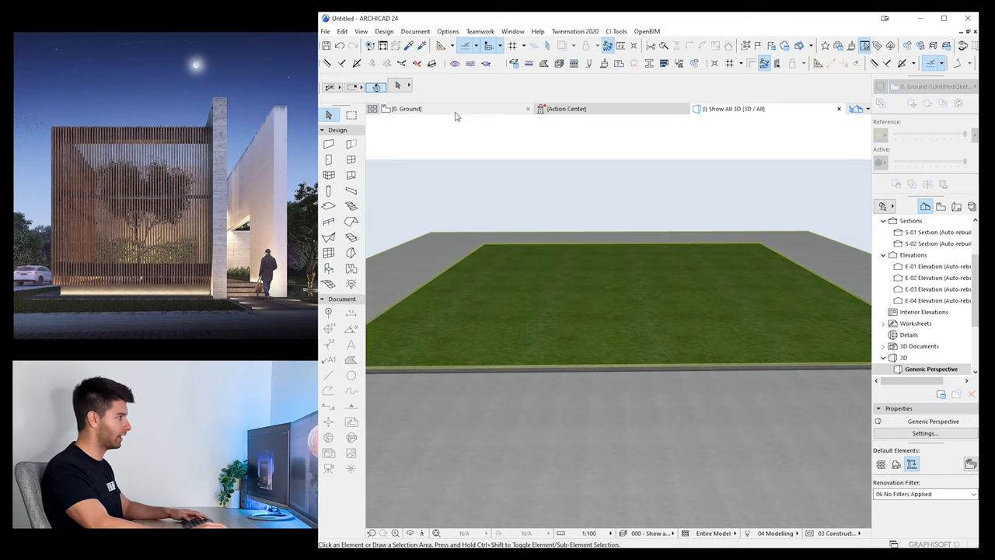
Cut a hole matching the central square mesh out of the lawn mesh and check the opening in 3D
scroll(664, 373, down, 3)
scroll(665, 374, down, 3)
middle_drag(645, 360, 600, 305)
scroll(611, 388, up, 3)
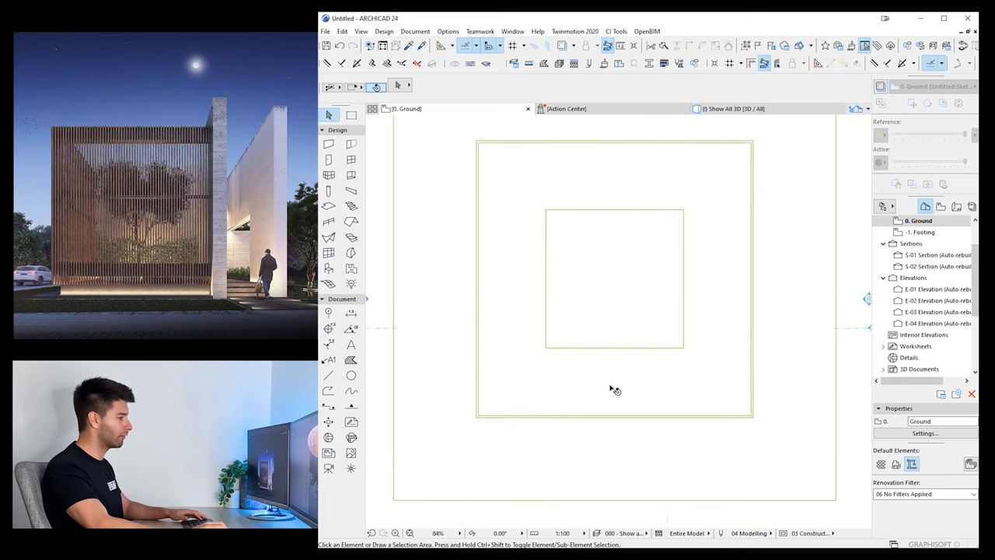
click(673, 362)
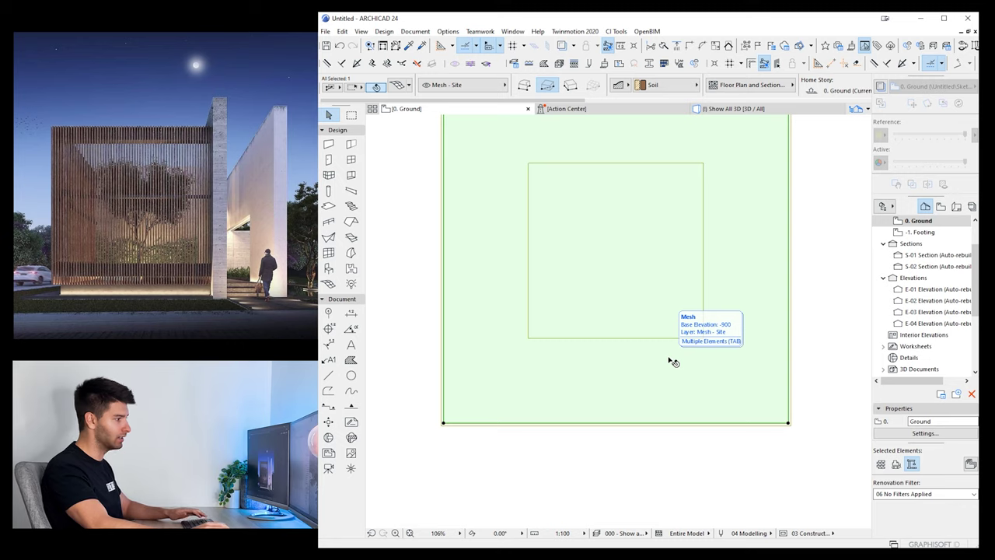
middle_drag(534, 297, 551, 371)
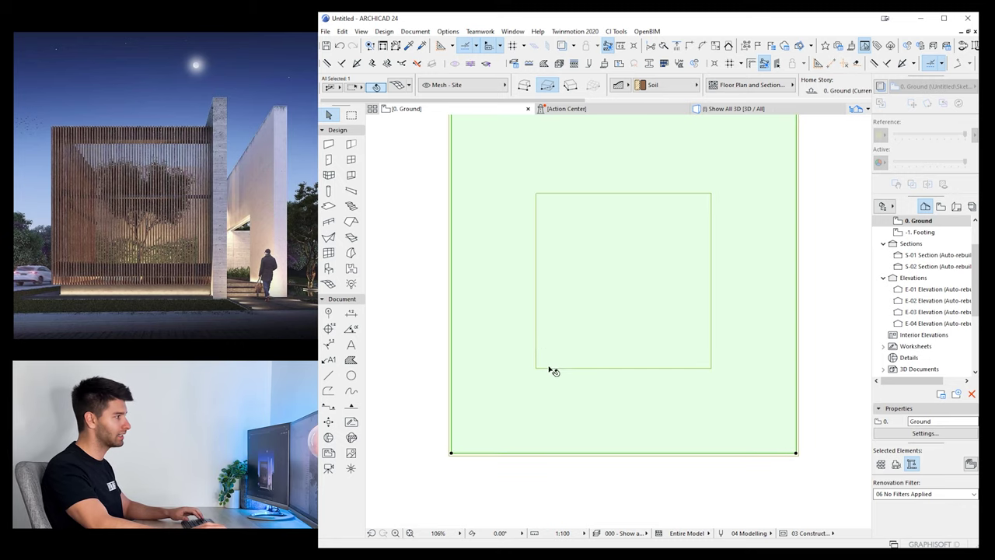
click(796, 453)
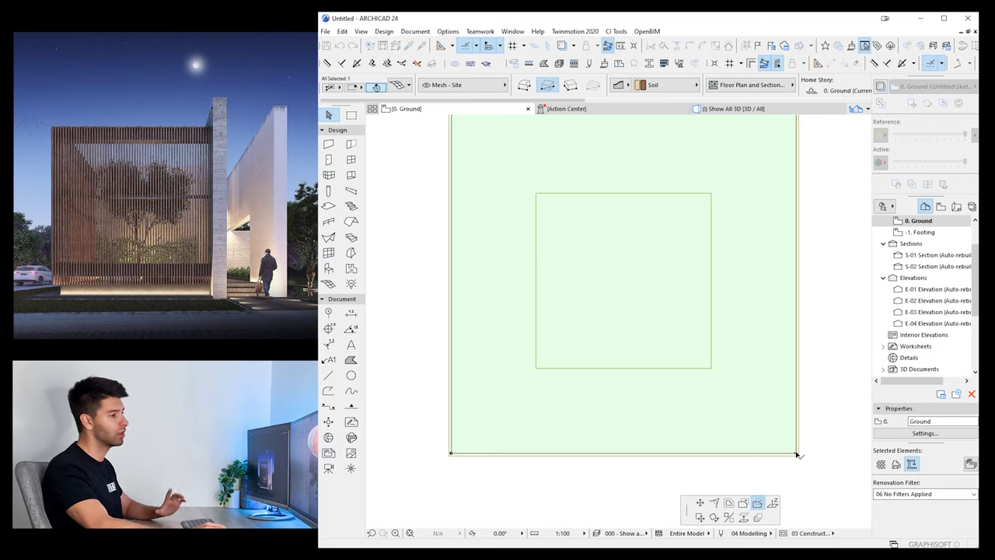
click(711, 369)
key(Escape)
middle_drag(603, 322, 613, 362)
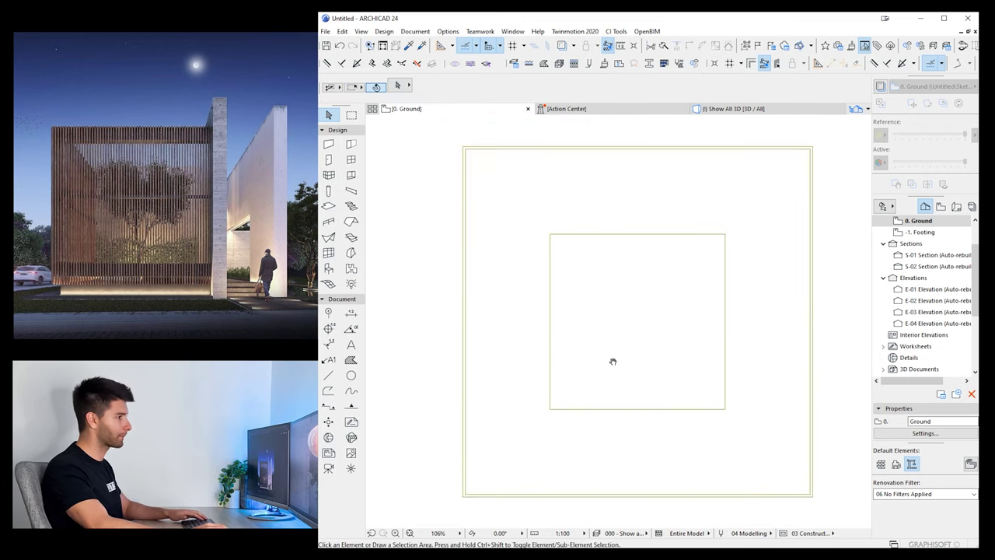
key(F3)
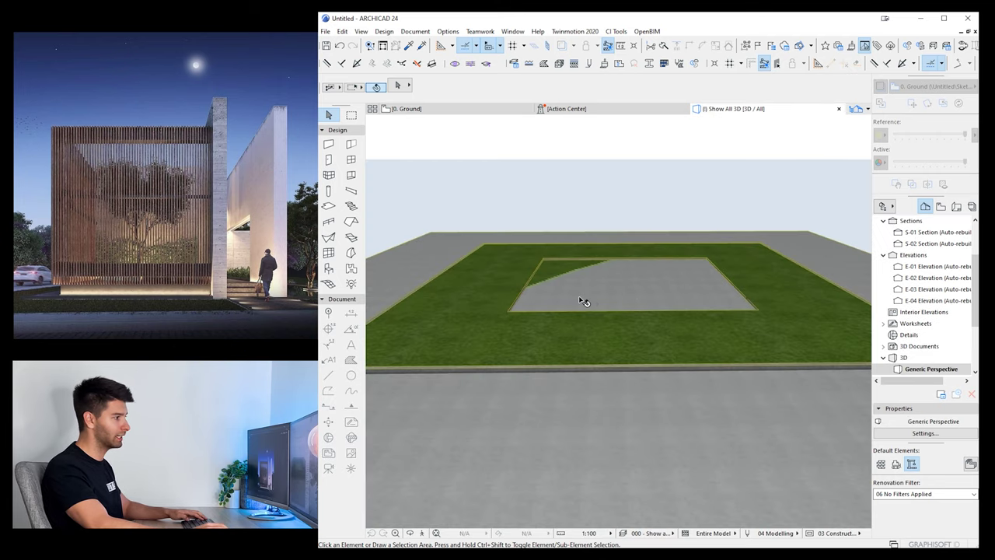
click(584, 300)
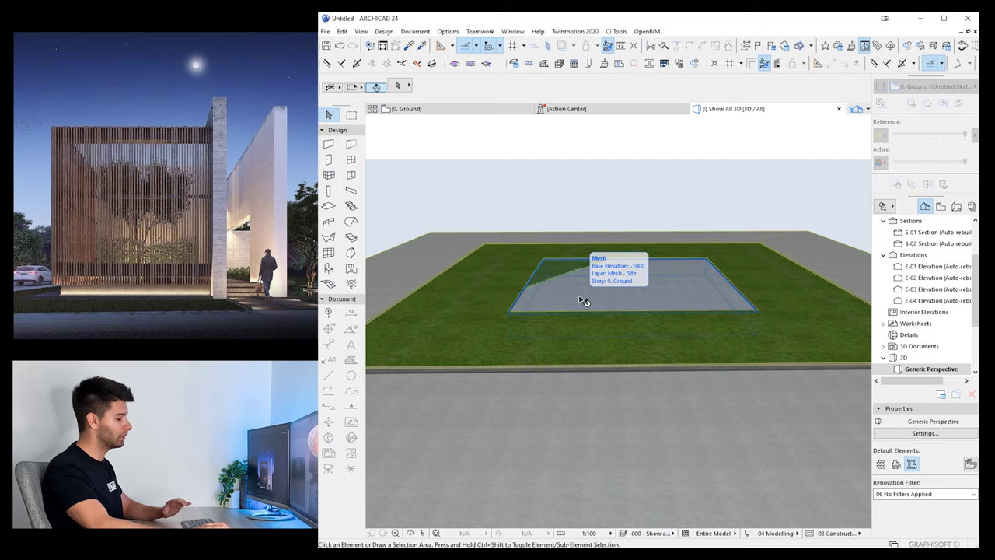
Cut a rectangular hole 3000 wide in the lawn mesh, from the central opening's lower-right corner to the lawn's front edge
click(459, 110)
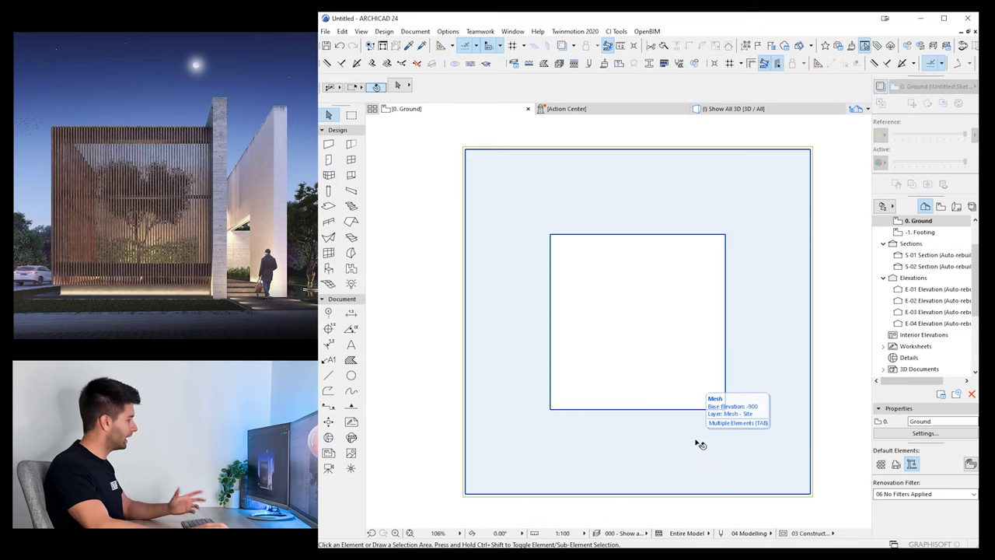
click(650, 462)
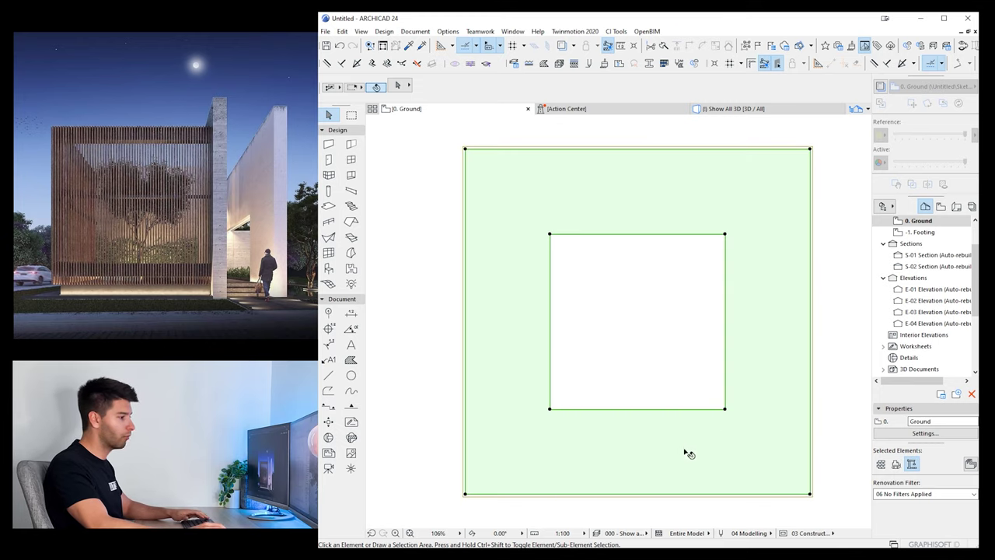
click(725, 409)
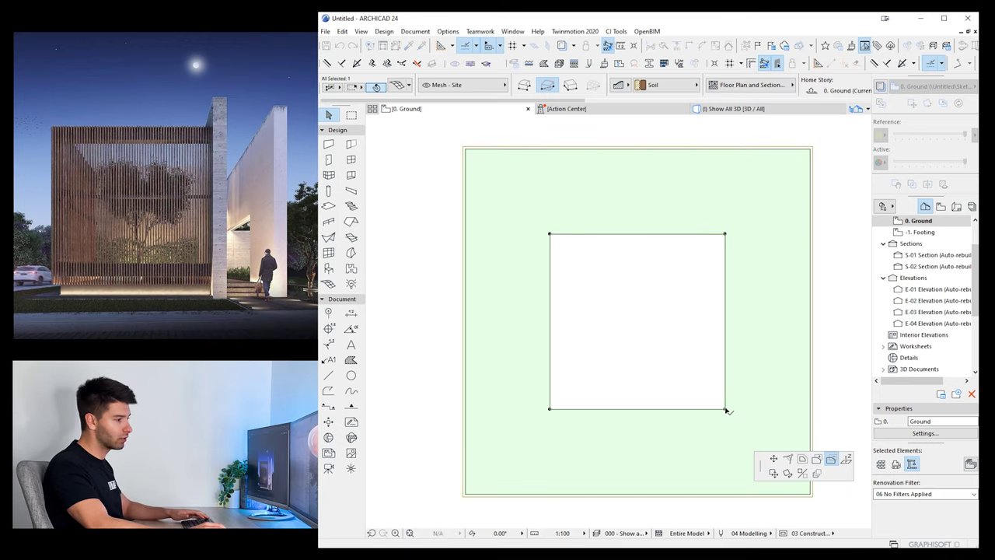
click(831, 460)
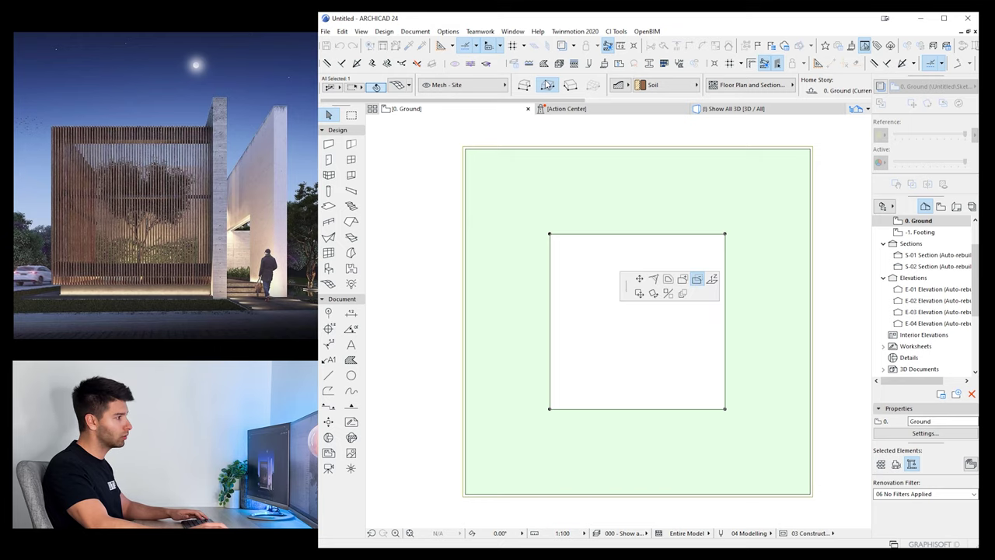
click(725, 409)
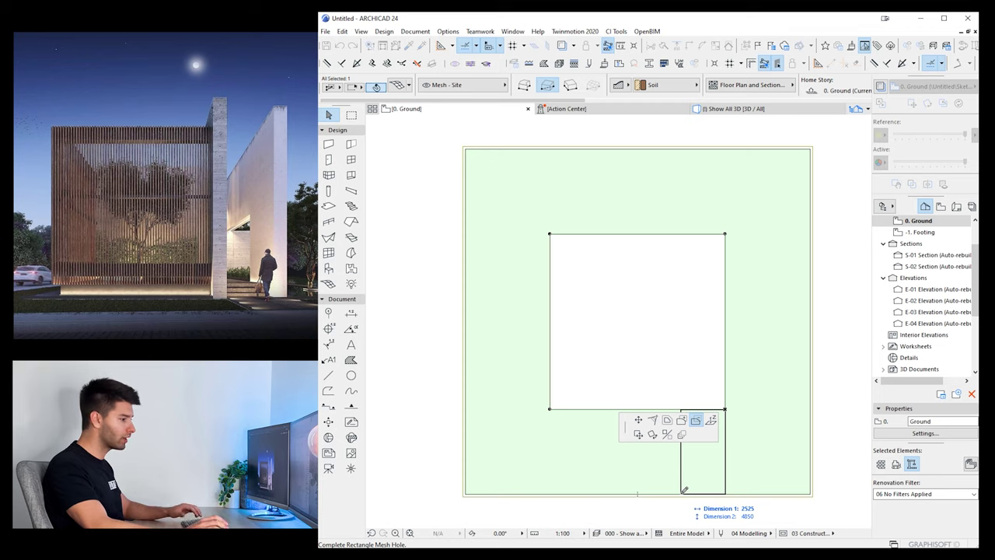
text(3000)
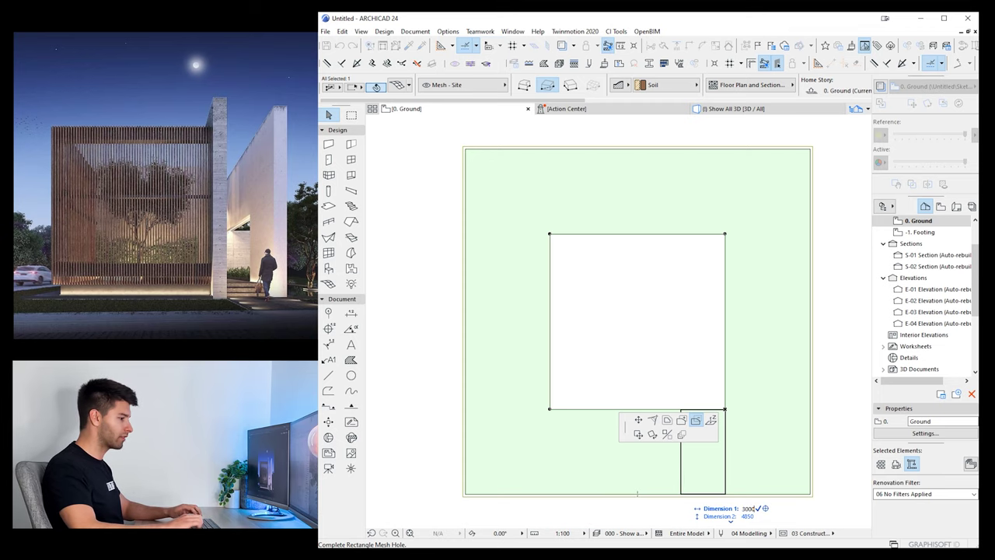
key(Return)
key(Escape)
Split the concrete border mesh along a vertical line through the path opening's left edge, keeping the right-hand part selected
scroll(664, 448, up, 3)
click(658, 449)
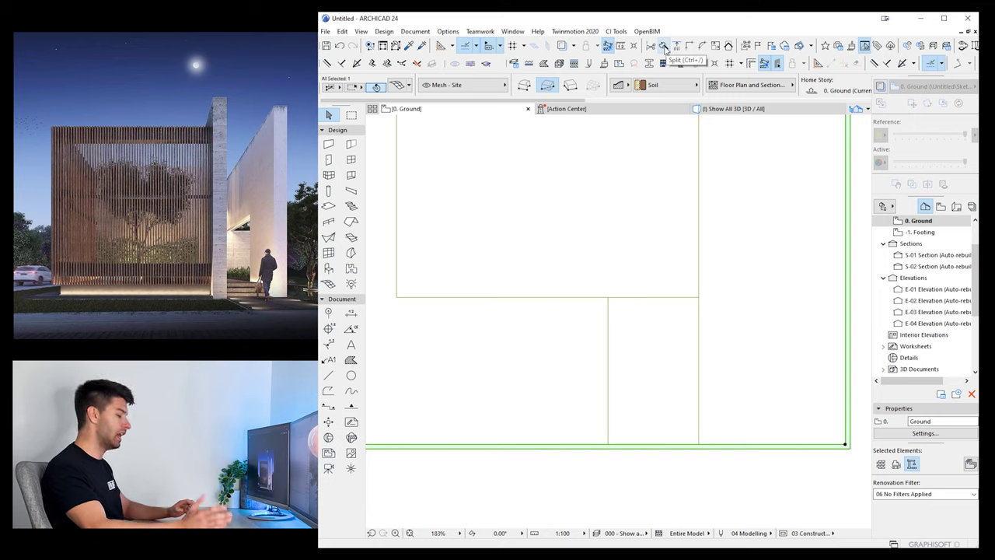
click(665, 49)
click(611, 402)
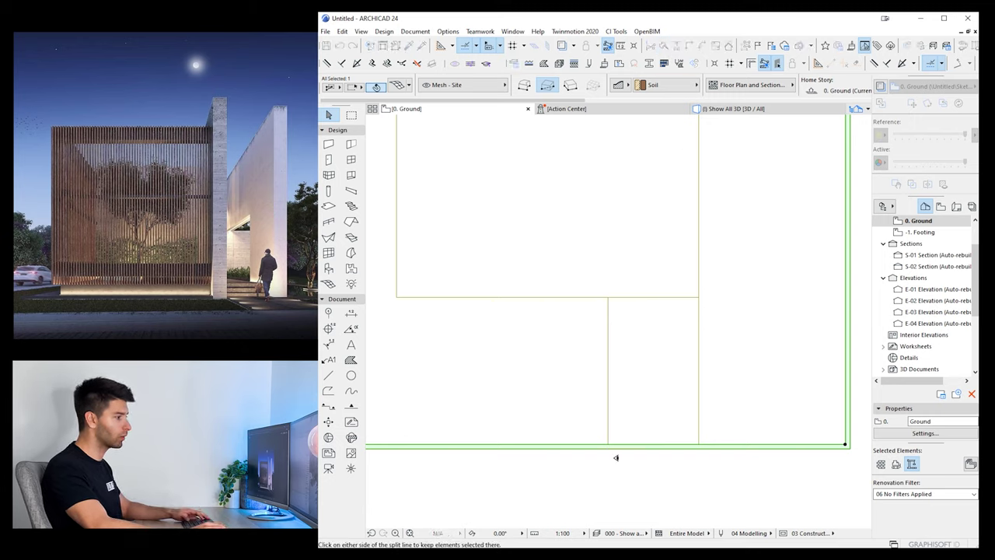
click(616, 458)
click(663, 51)
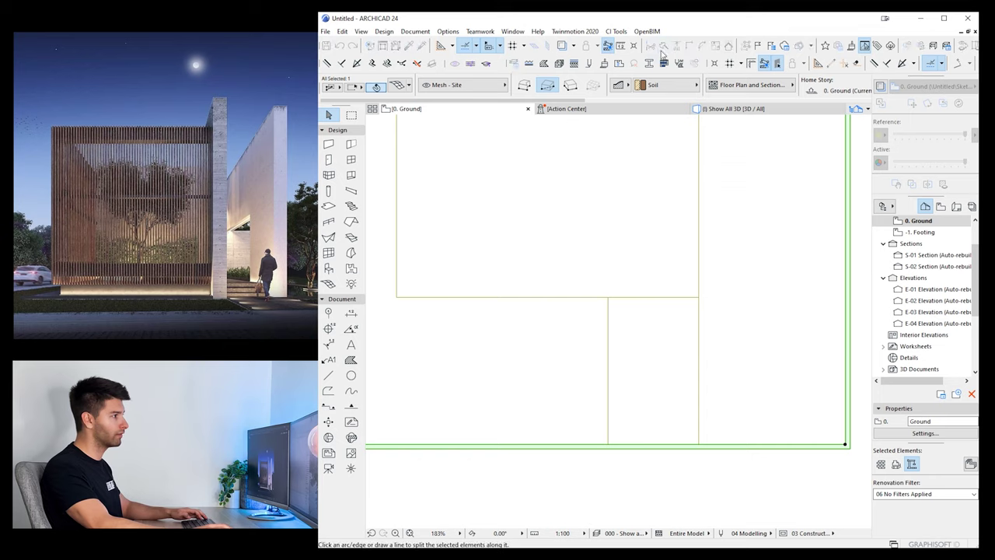
click(608, 298)
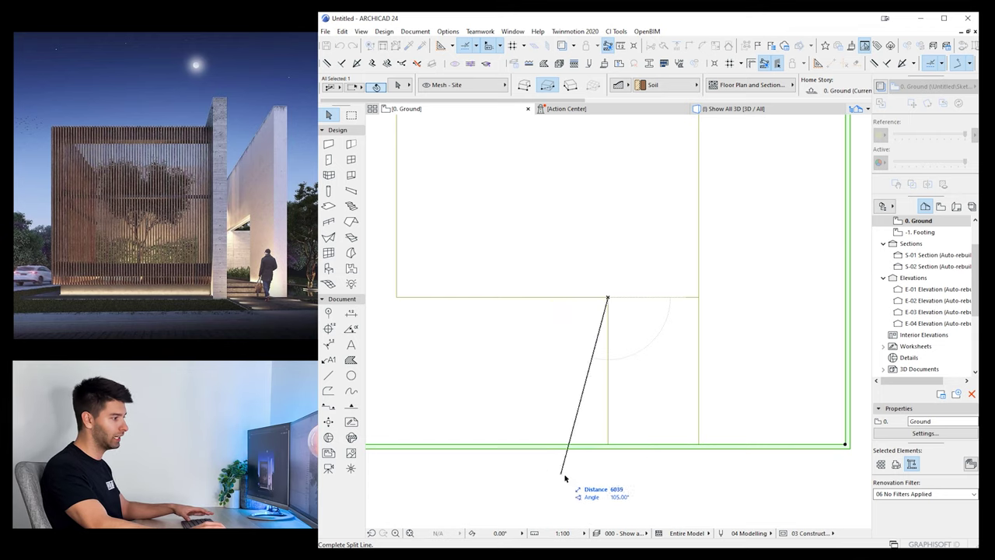
click(609, 491)
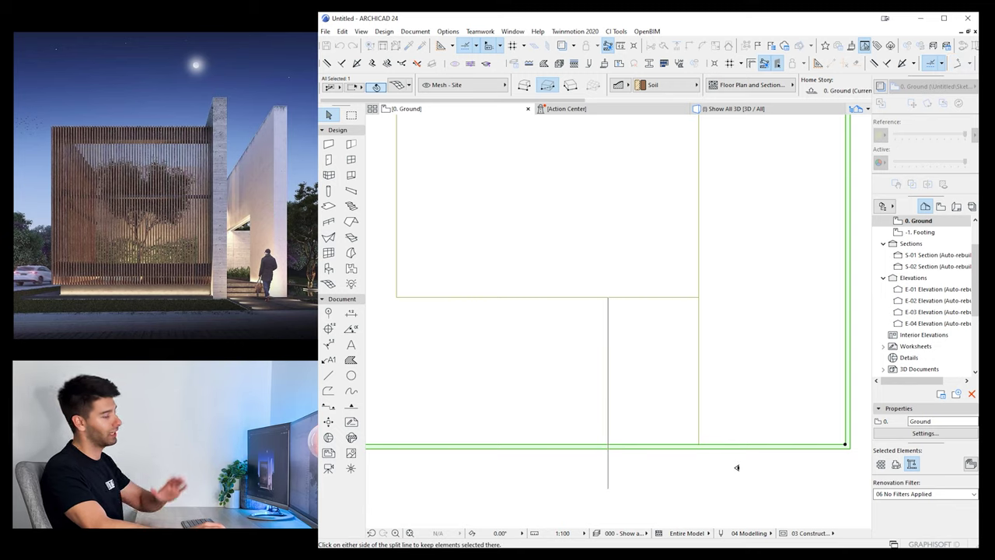
click(736, 468)
Pull the cut end of the right-hand concrete border piece back from the path opening's left edge to its right edge
scroll(684, 462, down, 3)
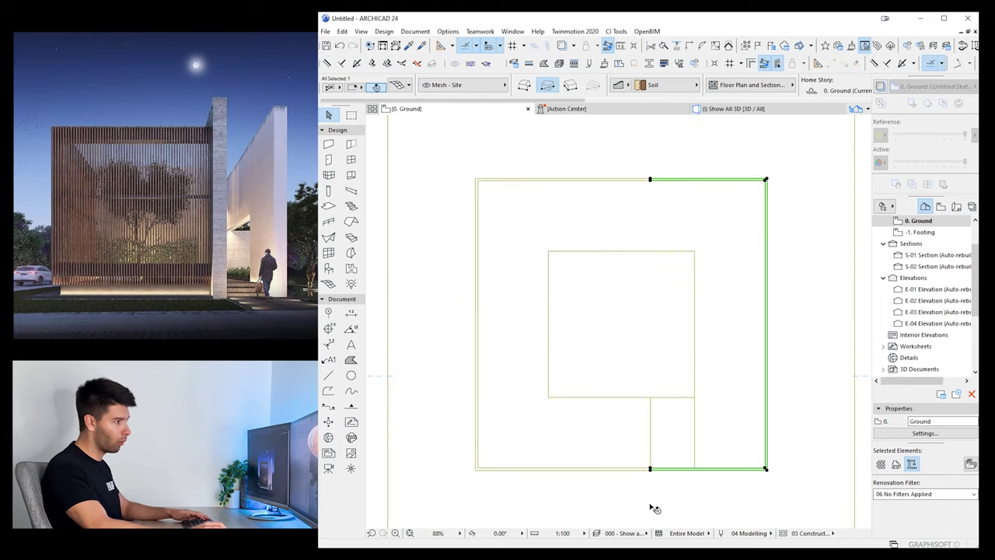
scroll(656, 502, up, 4)
scroll(655, 502, down, 3)
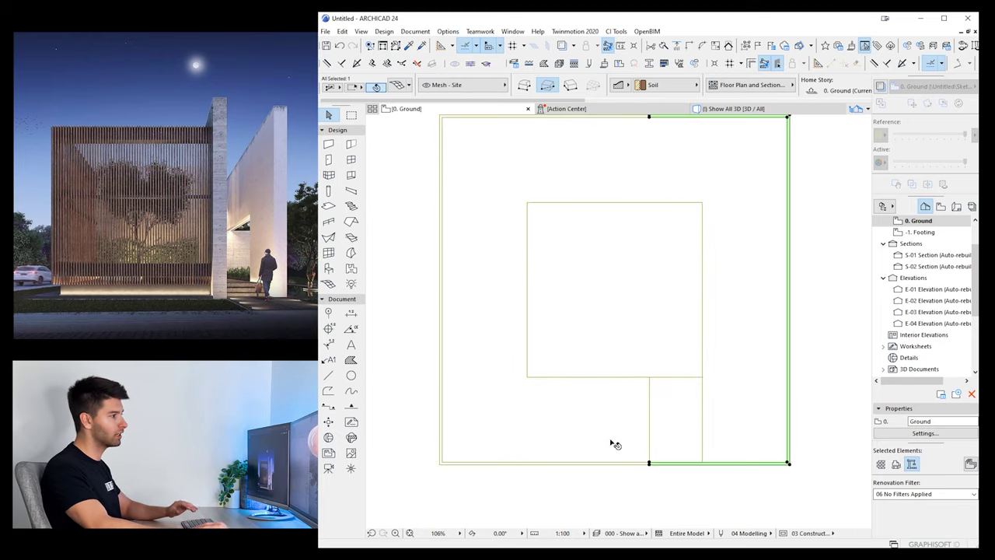
scroll(651, 471, up, 9)
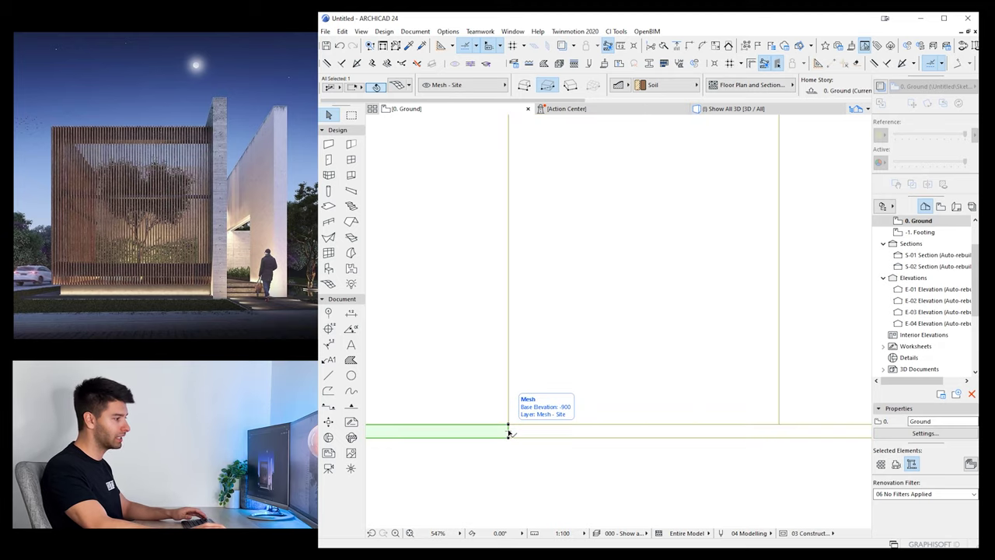
click(508, 432)
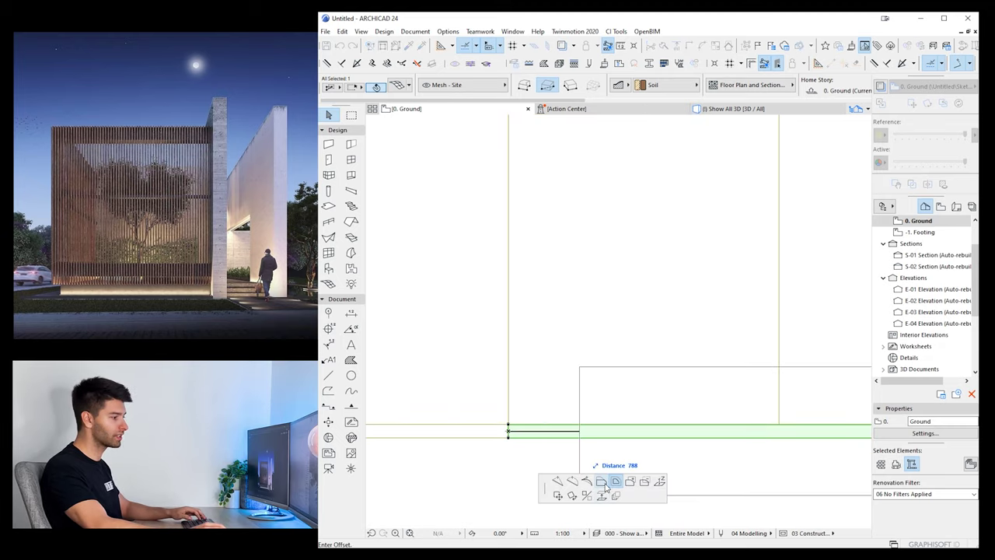
click(600, 484)
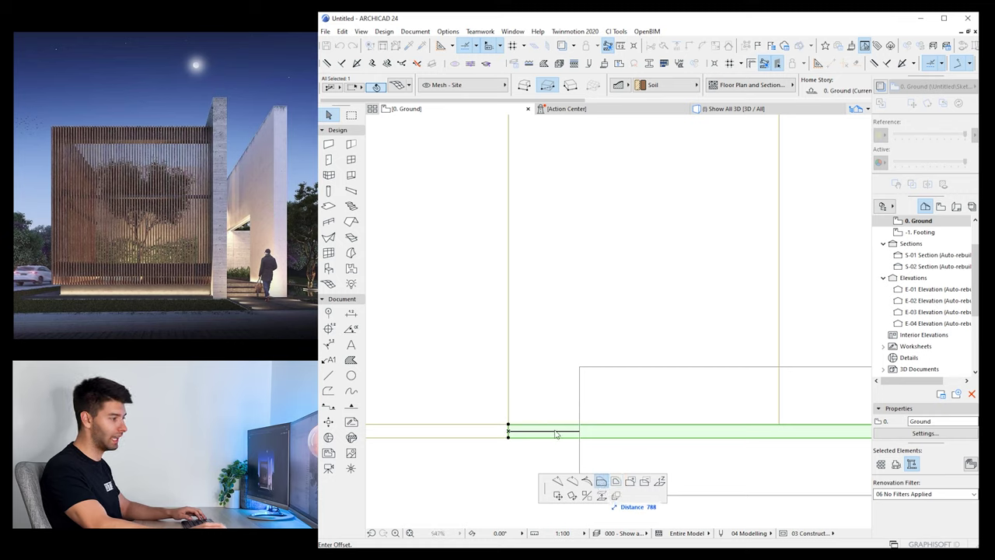
click(781, 421)
scroll(584, 447, up, 5)
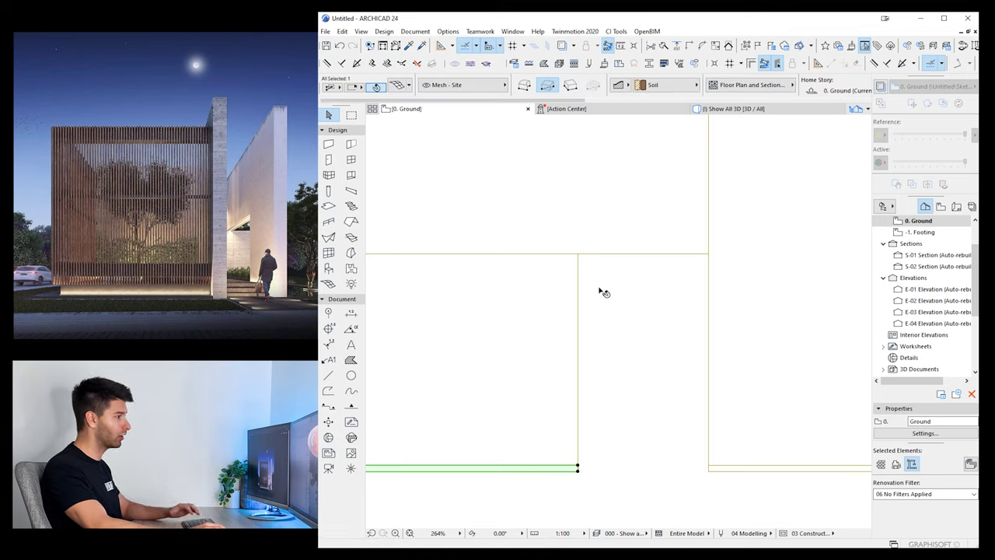
Add a strip 150 wide to the left border piece, running along the path's left side up to the central square
click(578, 470)
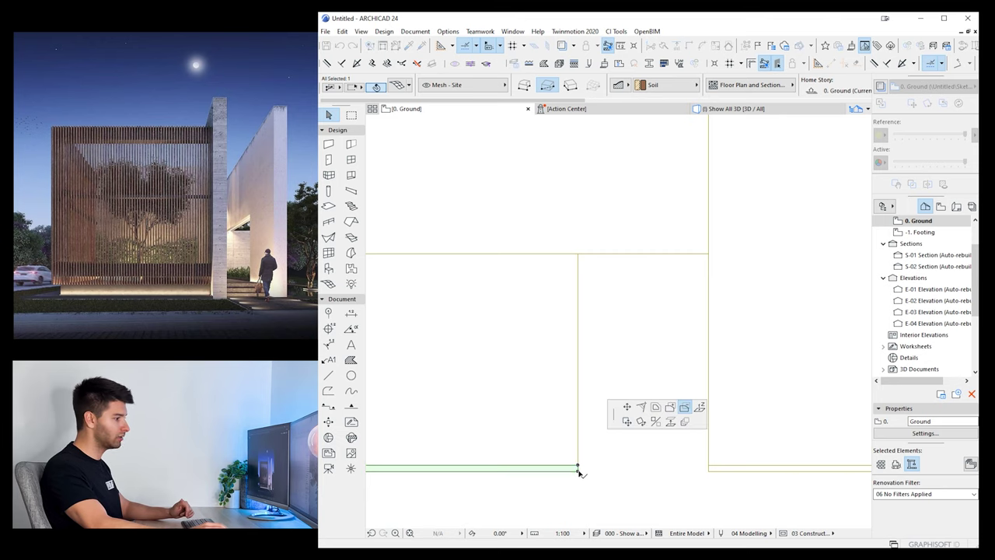
click(674, 408)
click(578, 470)
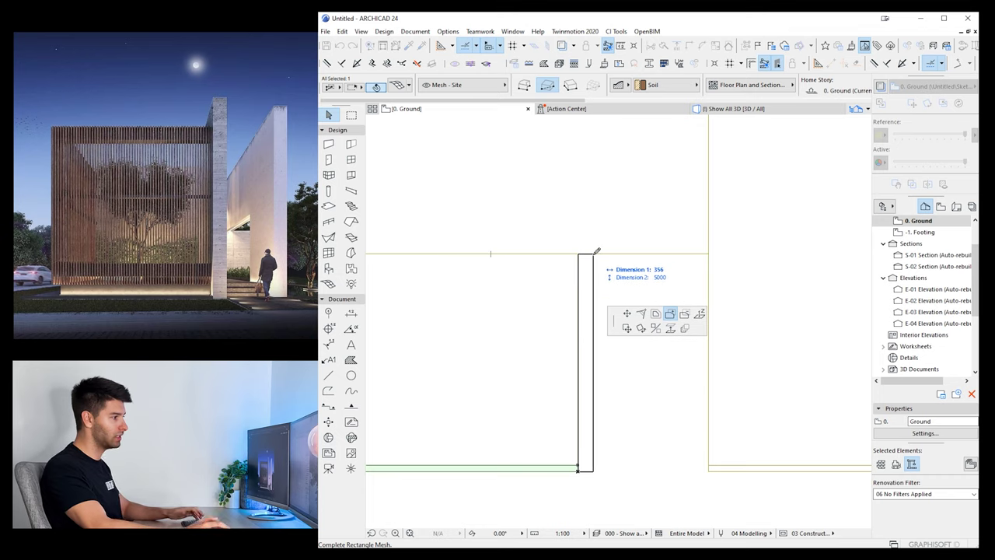
key(Tab)
text(150)
key(Return)
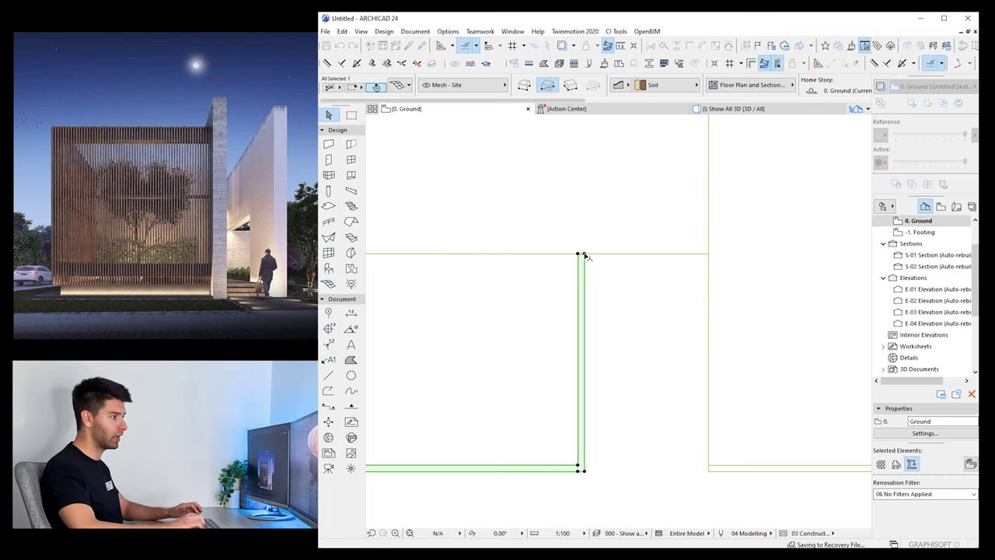
Add a matching 150 wide strip to the right border piece up to the central square and check the borders in 3D
click(709, 471)
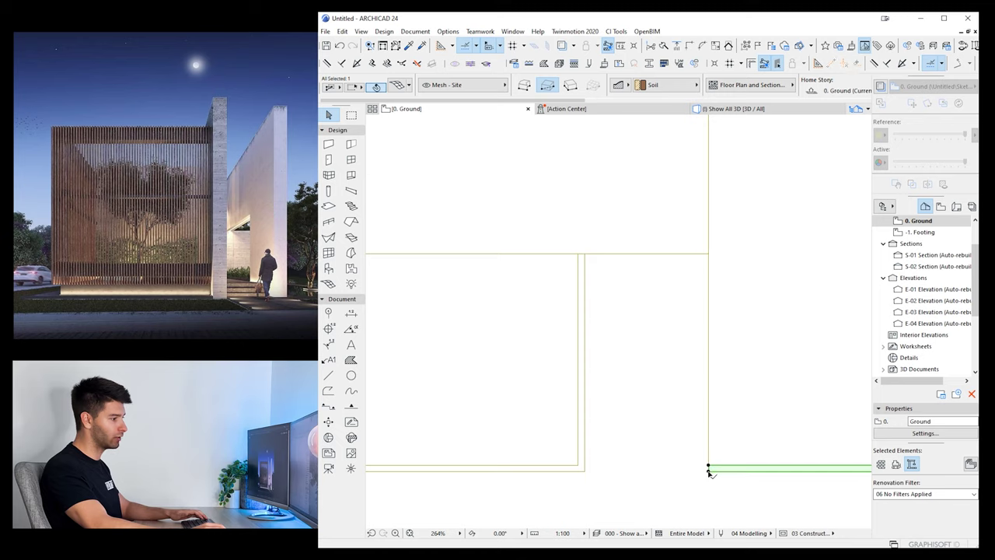
click(709, 472)
click(707, 470)
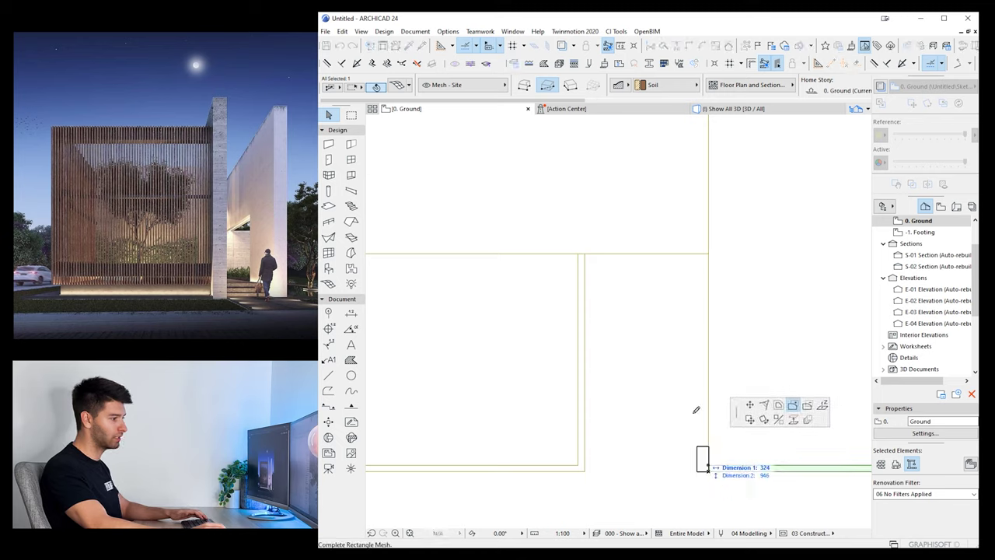
text(150)
key(Return)
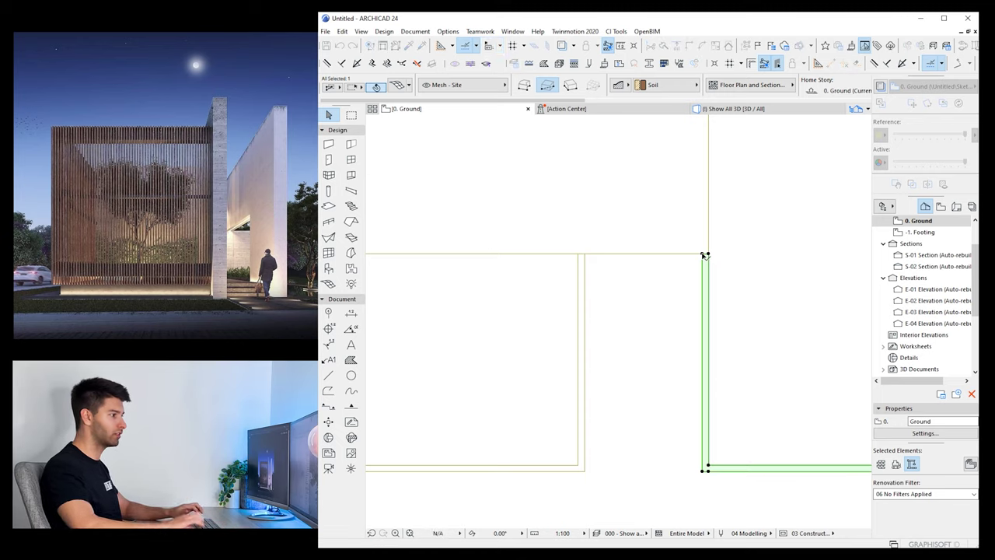
click(736, 109)
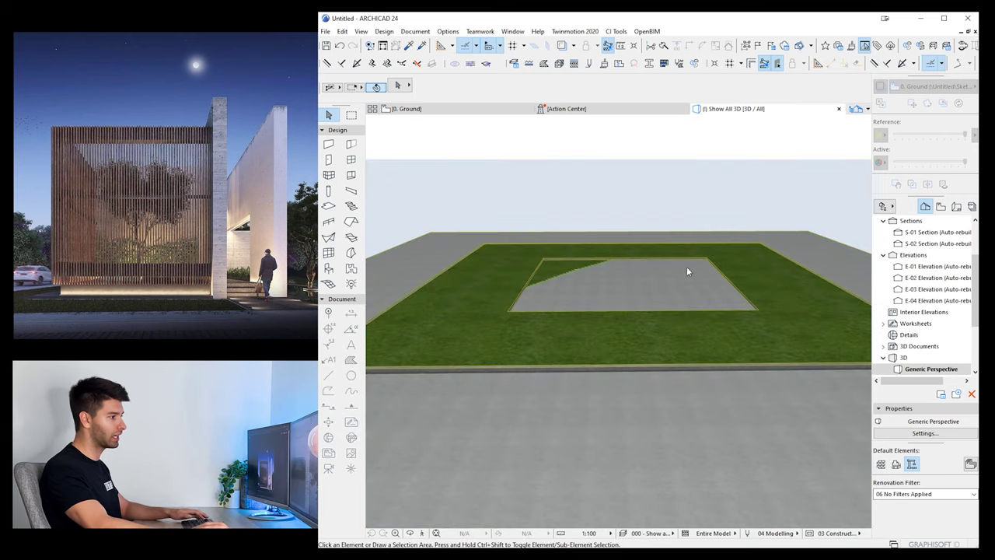
shift+middle_drag(725, 355, 466, 286)
middle_drag(737, 404, 566, 255)
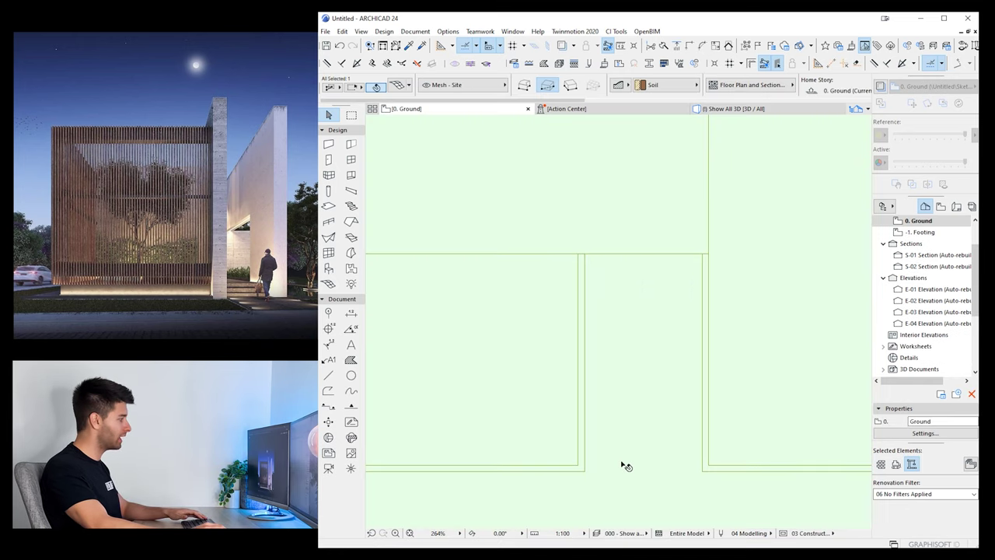
Cut a rectangular hole 2700 by 5000 in the large ground mesh, between the two border strips of the path
middle_drag(622, 463, 614, 440)
scroll(592, 300, down, 5)
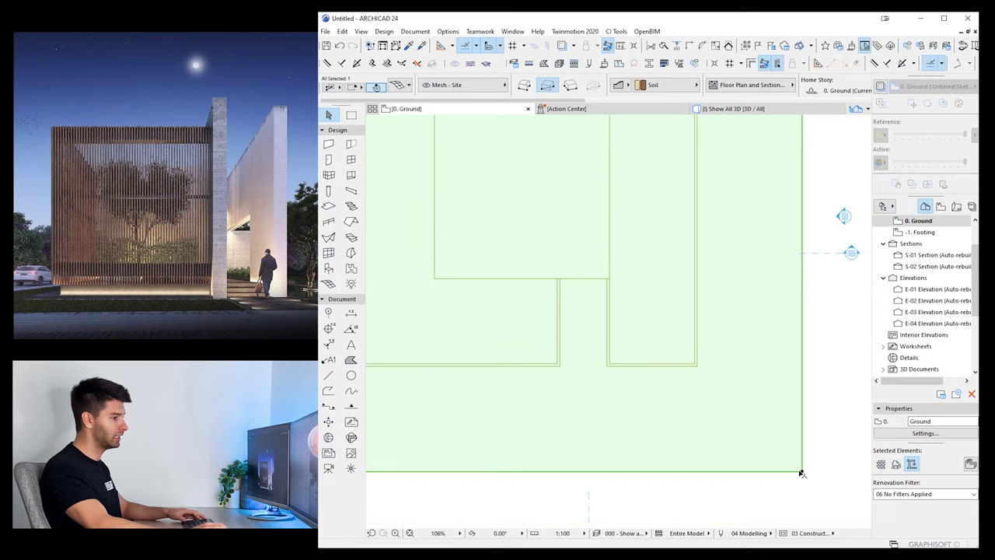
click(803, 472)
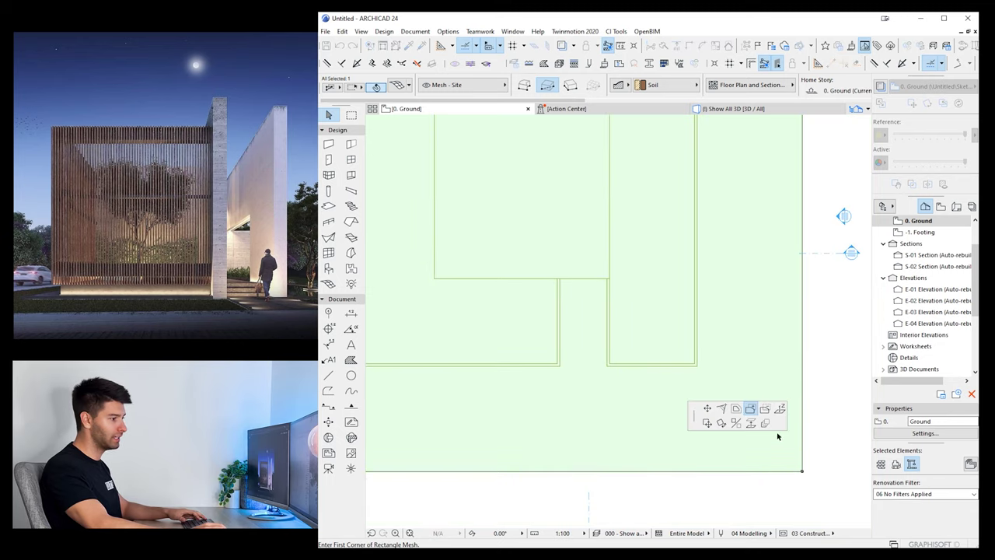
click(559, 278)
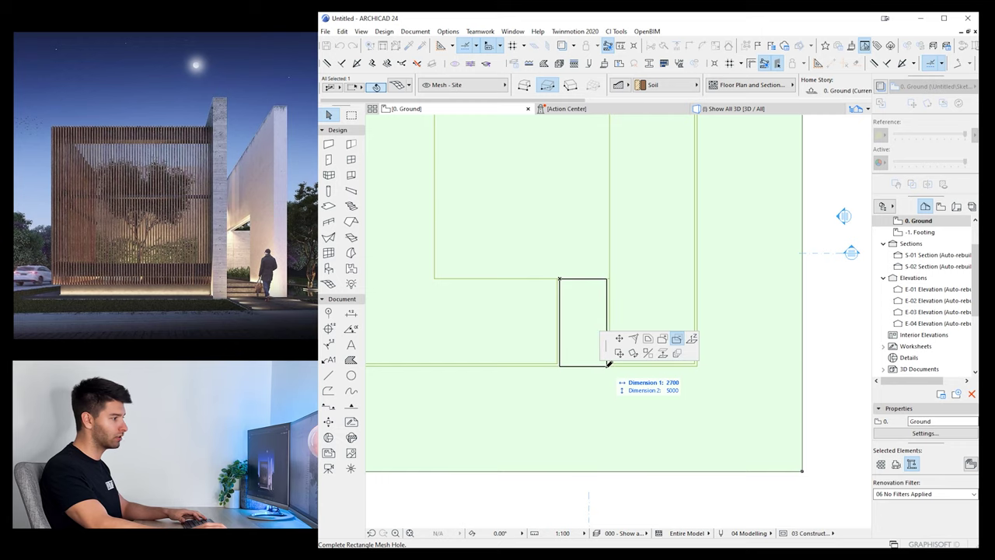
click(607, 366)
key(Escape)
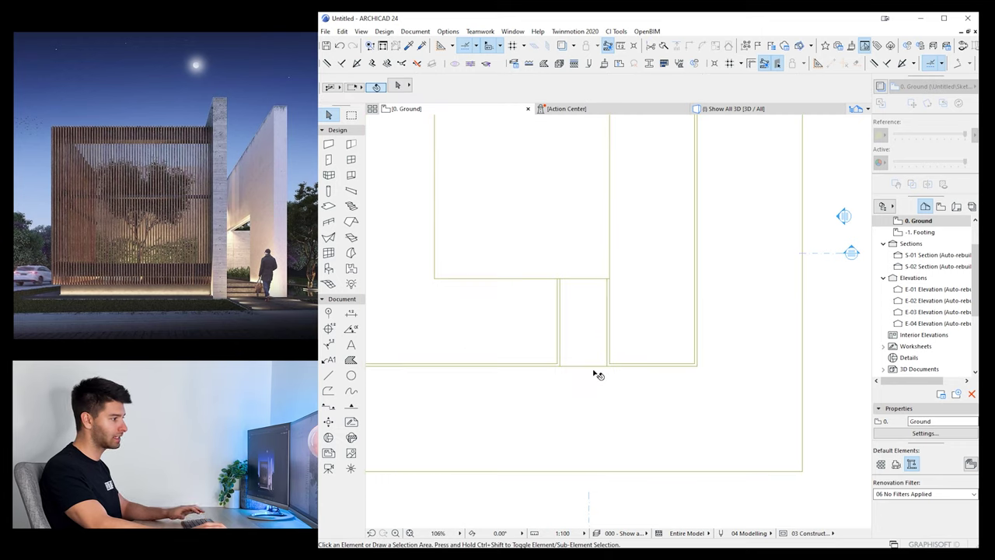
Pick up the ground mesh's settings and create a new mesh filling the rectangular path hole
key(alt)
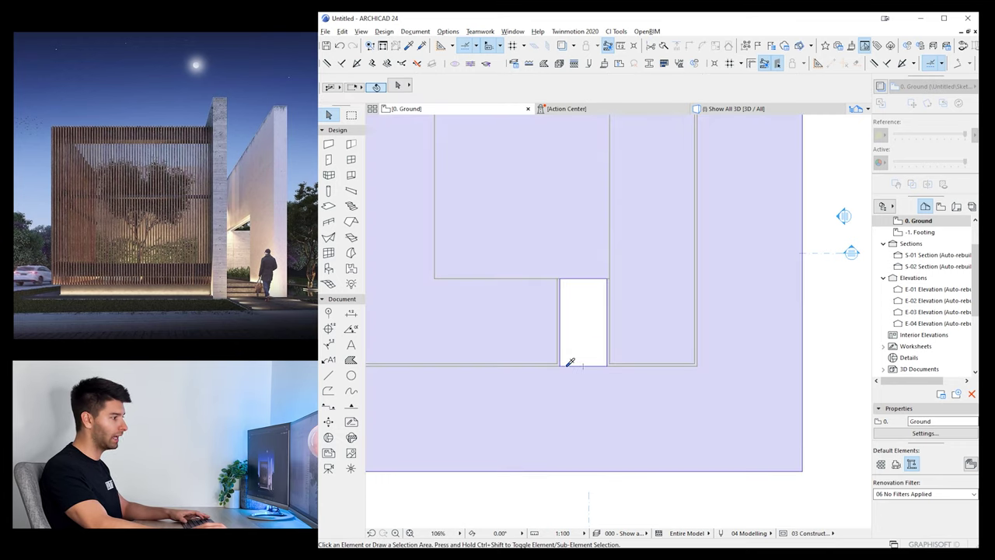
alt+click(568, 365)
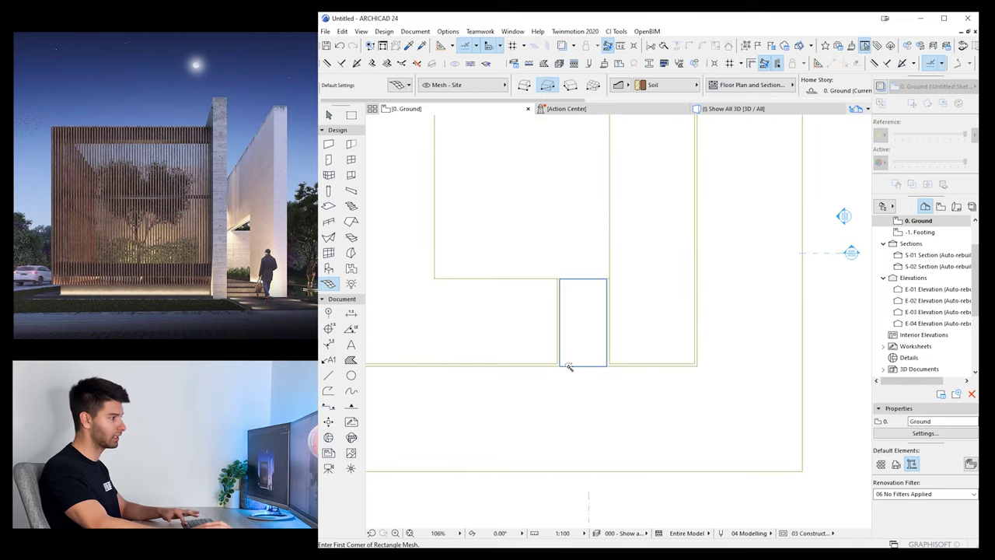
key(F3)
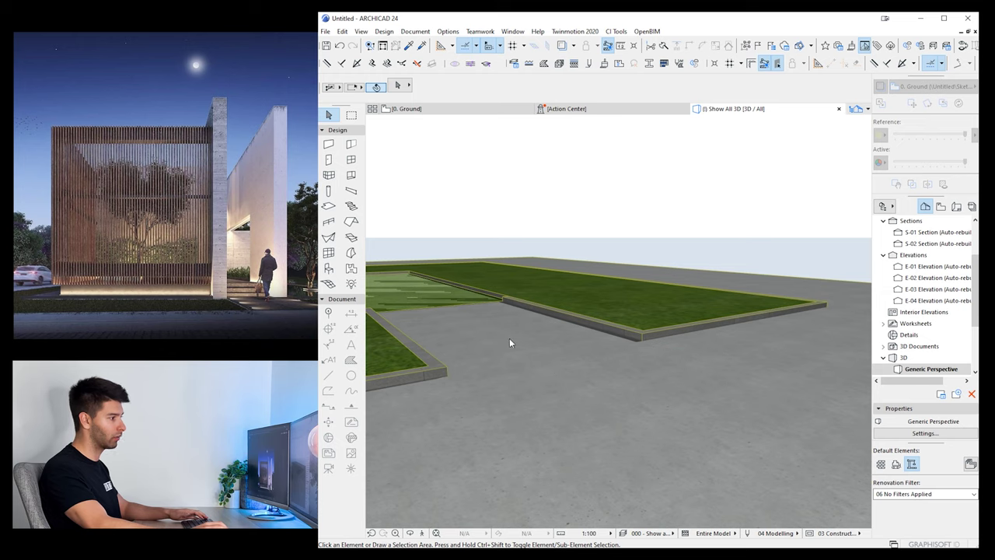
Set the elevation of the new path mesh to 50 relative to the Ground story
click(510, 343)
middle_drag(521, 350, 586, 374)
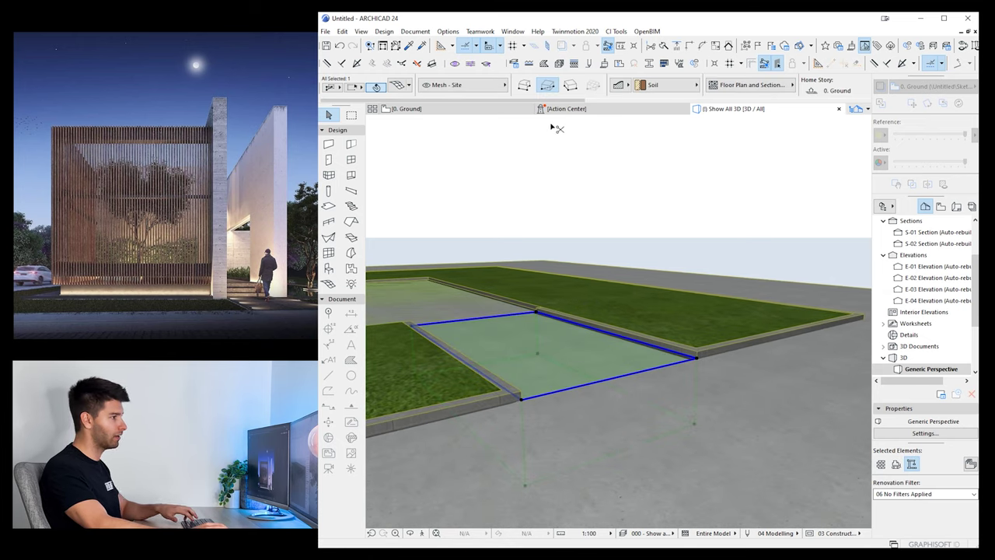
key(ctrl+t)
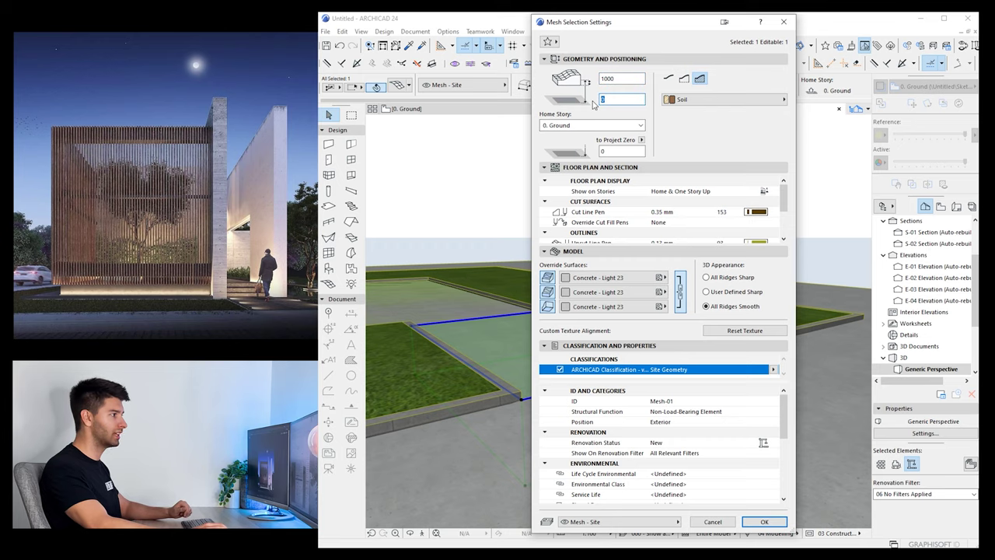
text(50)
key(Return)
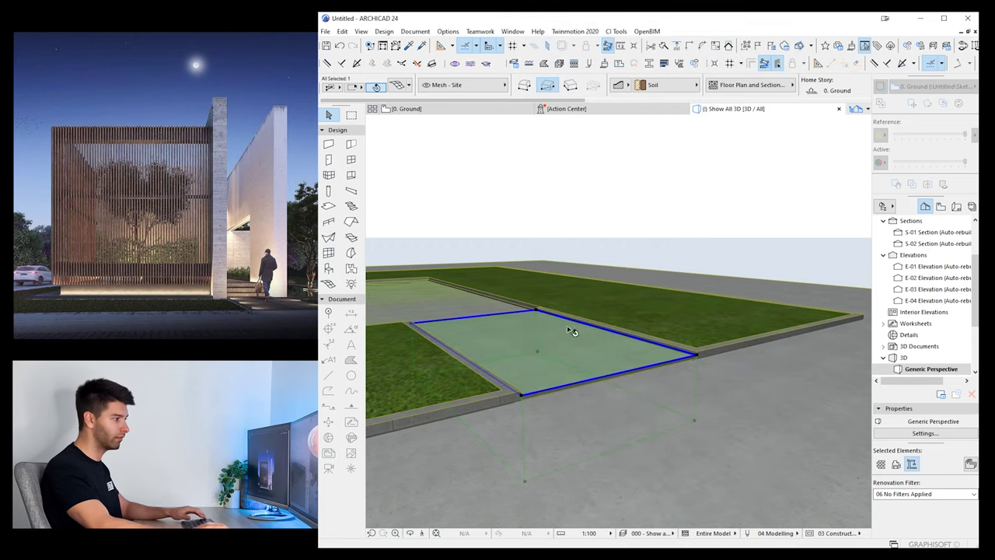
key(Escape)
Examine the raised path's front edge and the overlapping surfaces in the central square in the 3D view
scroll(633, 372, up, 10)
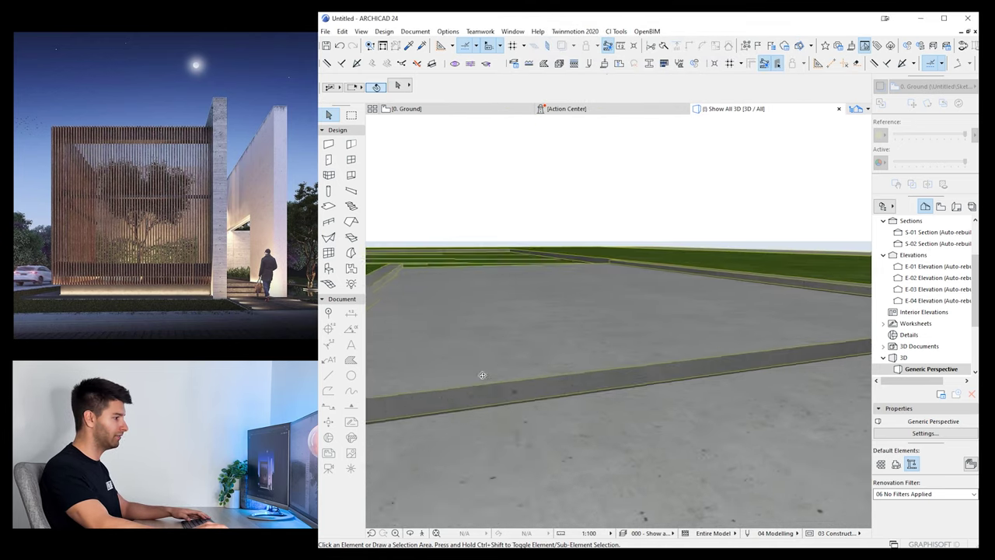
shift+middle_drag(576, 375, 549, 377)
scroll(474, 360, down, 5)
shift+middle_drag(480, 351, 539, 307)
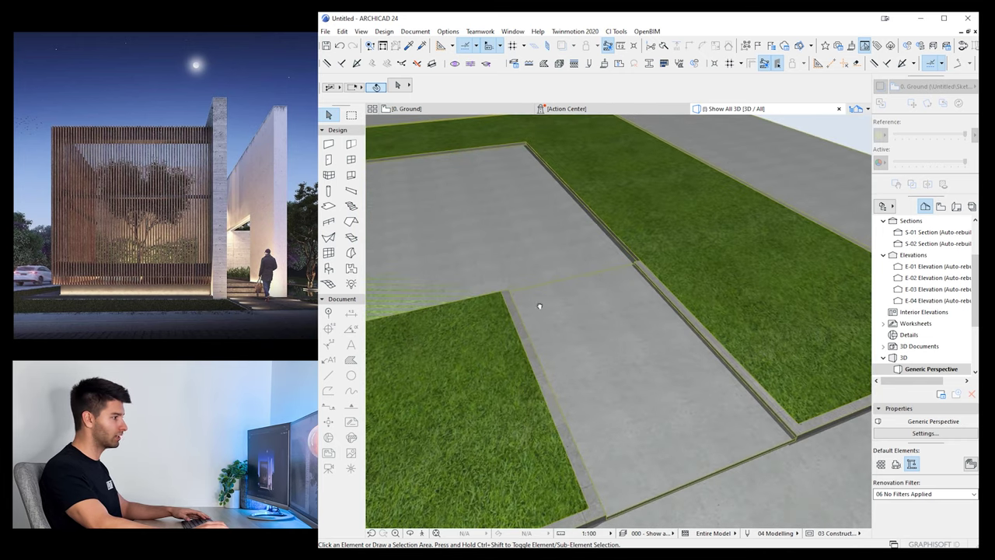
shift+middle_drag(624, 274, 573, 272)
click(529, 245)
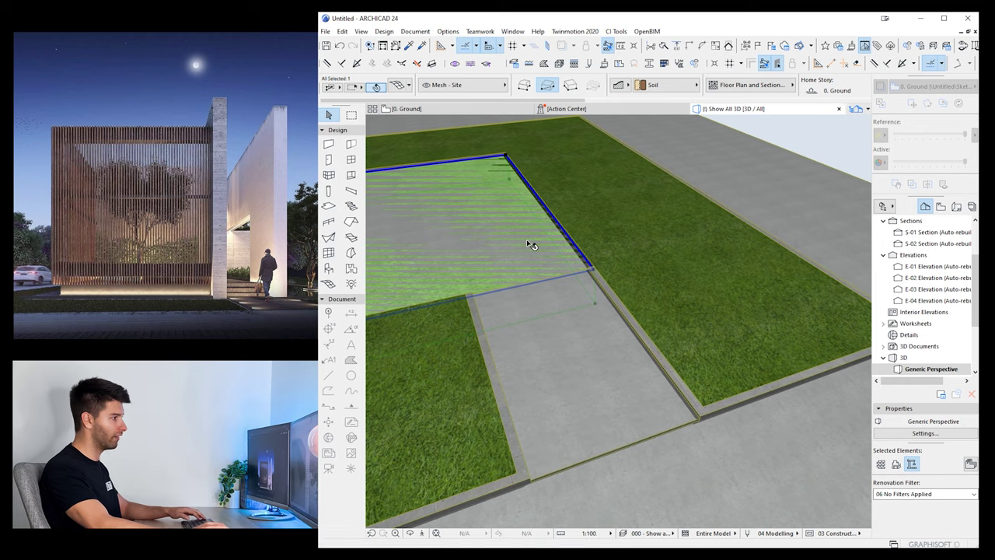
key(Escape)
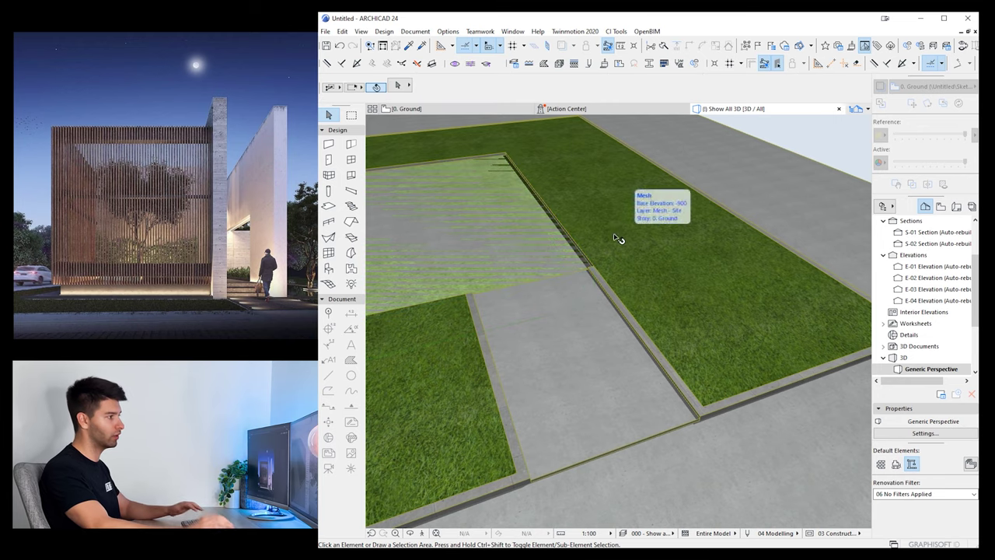
Cut a hole matching the central square out of the large ground mesh and check the result in 3D
click(440, 112)
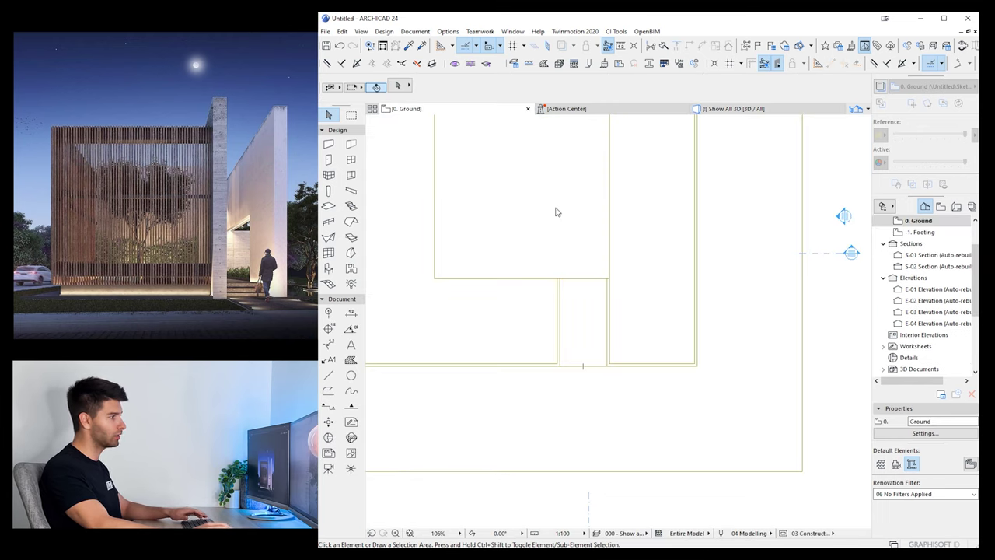
click(535, 169)
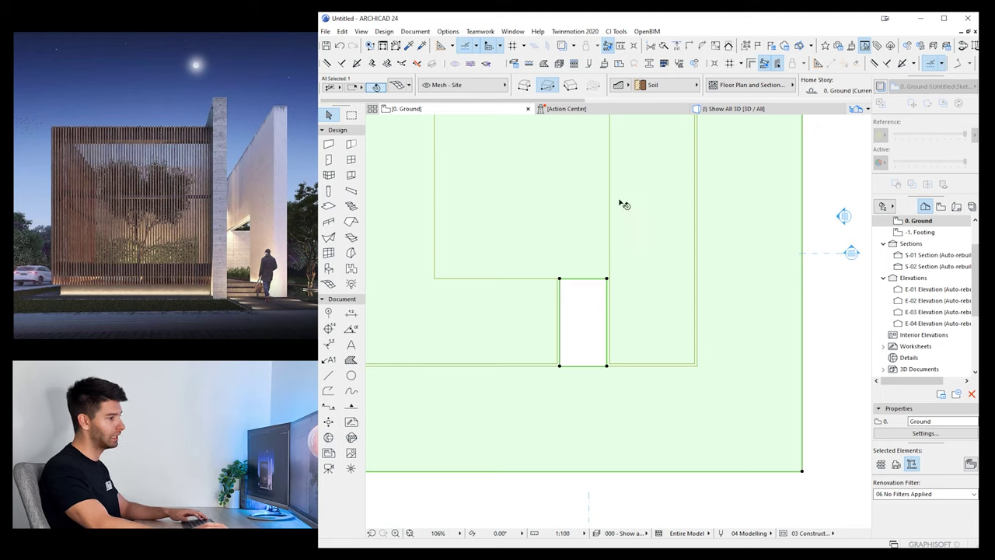
click(803, 471)
click(436, 278)
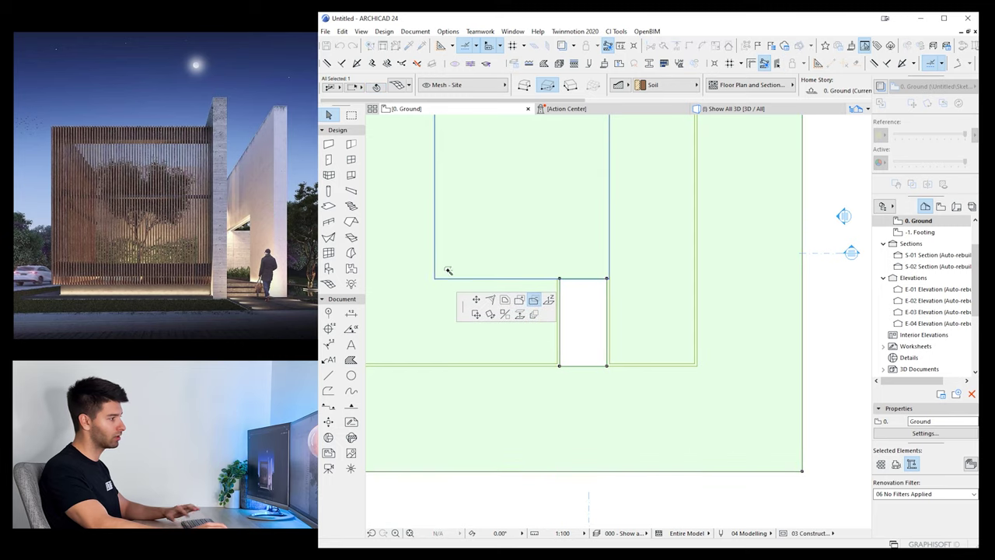
click(441, 274)
key(Escape)
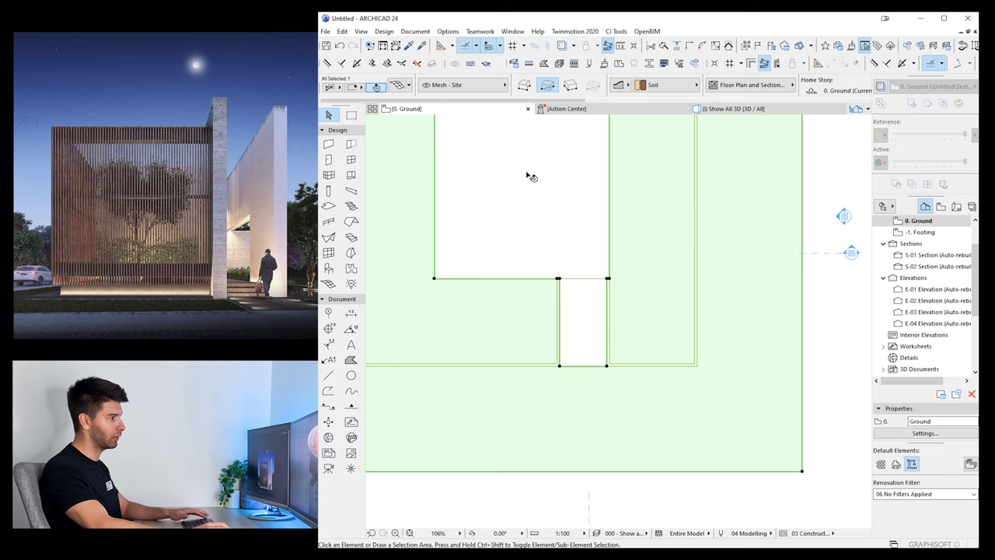
click(751, 110)
shift+middle_drag(499, 296, 565, 260)
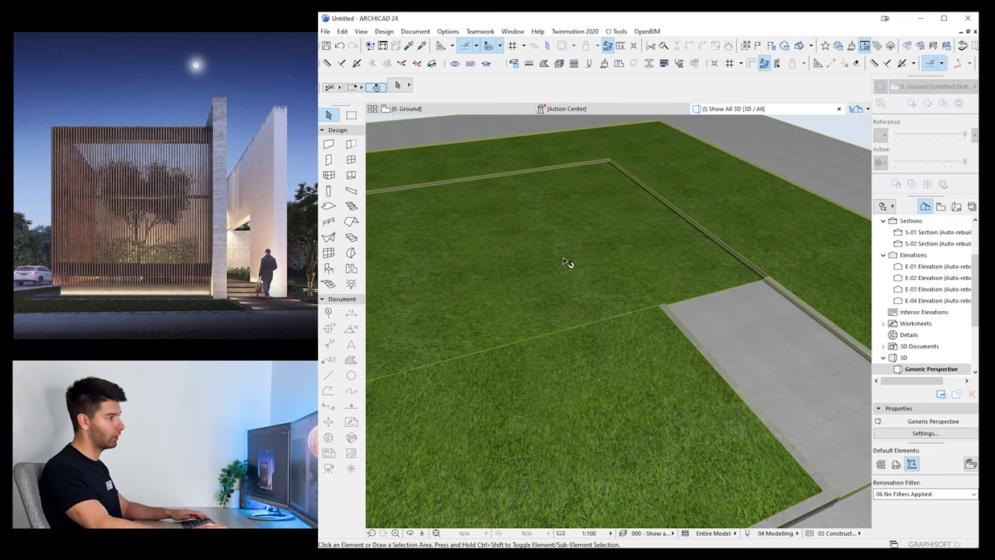
Override the central square mesh's top, side and bottom surfaces together with Concrete - 10
click(518, 278)
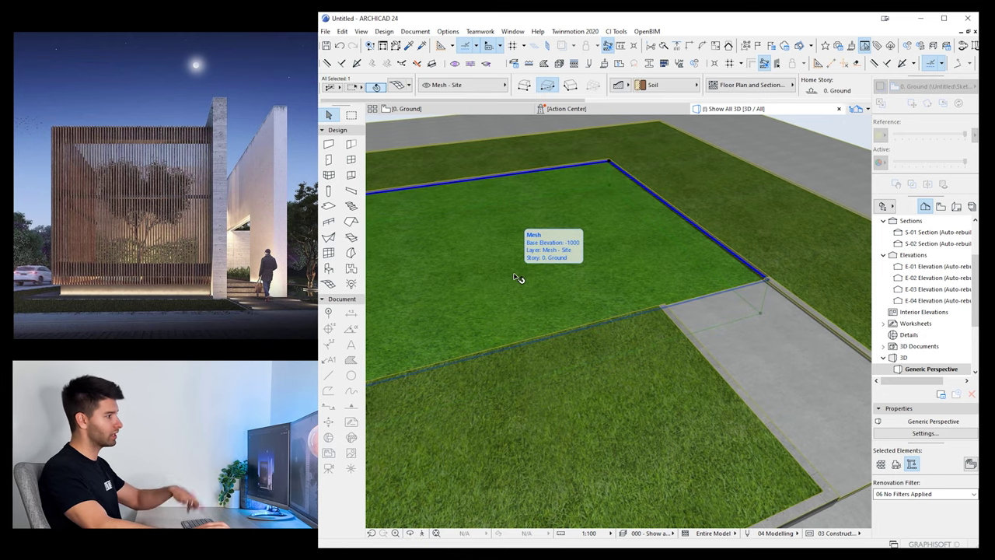
key(ctrl+t)
click(548, 290)
click(549, 306)
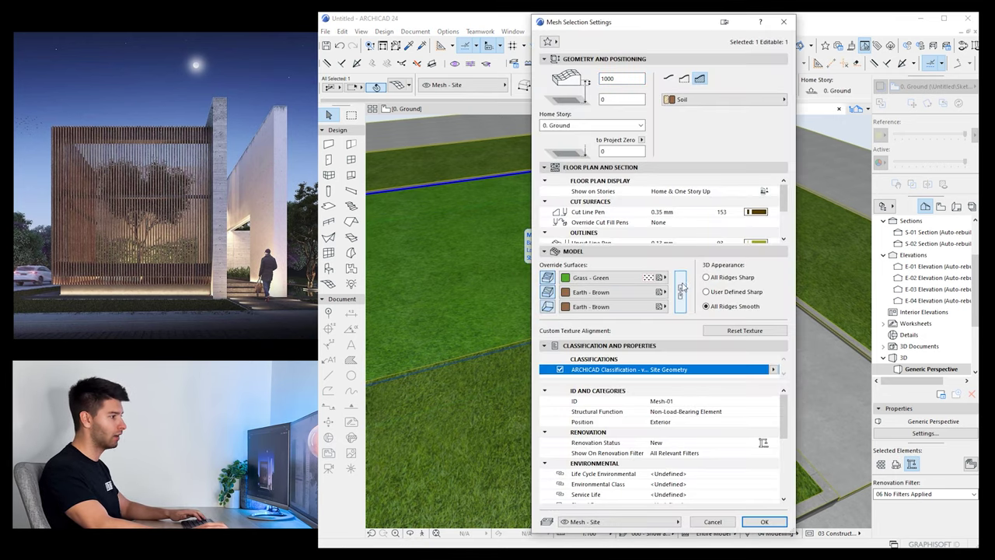
click(680, 289)
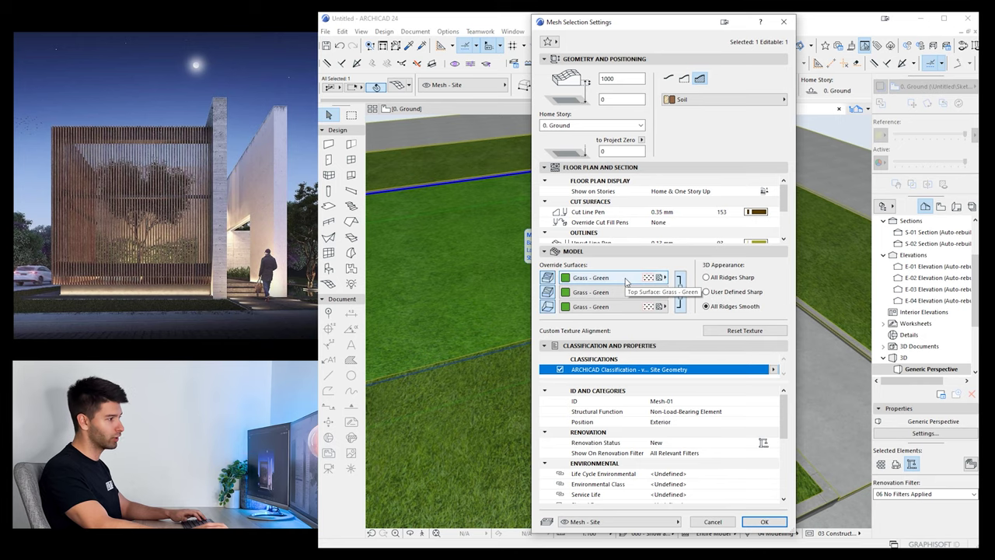
click(622, 278)
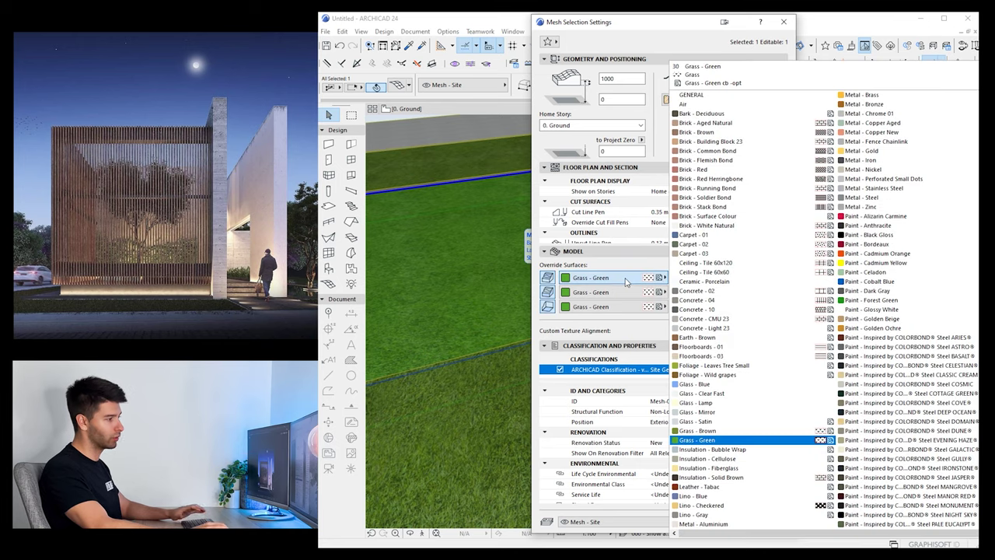
click(728, 309)
Set the central square mesh's elevation to 600 and check the raised house base in 3D
click(587, 101)
text(600)
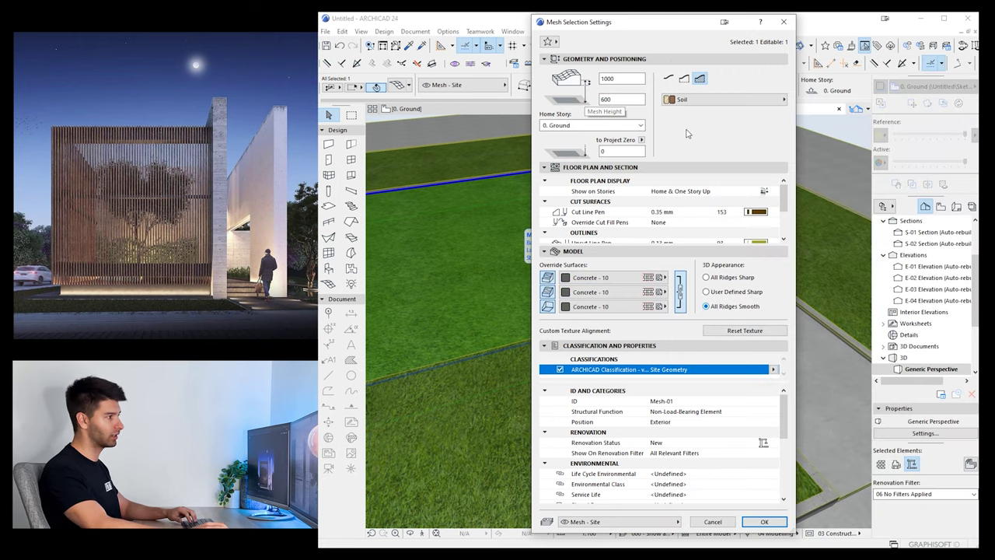
click(764, 522)
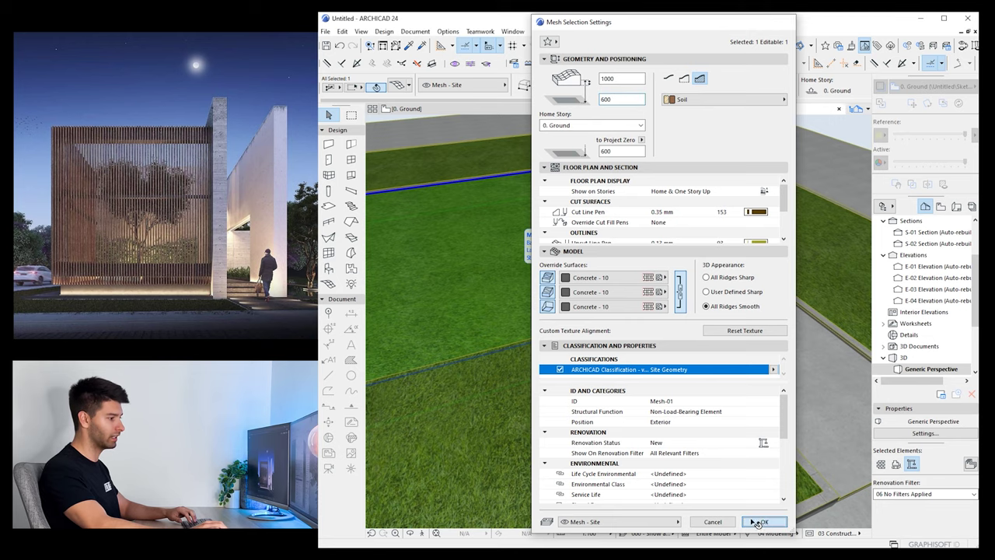
key(Escape)
shift+middle_drag(608, 352, 606, 280)
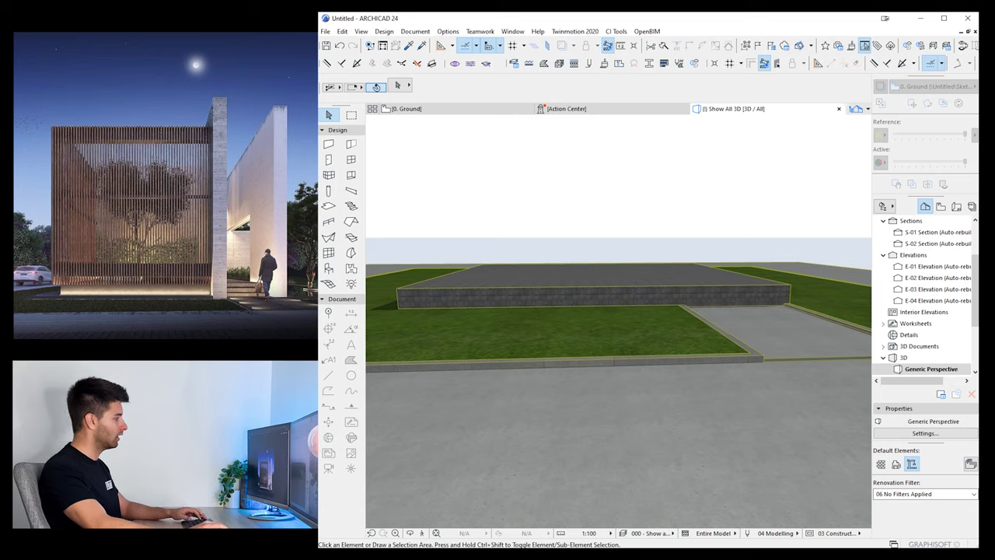
shift+middle_drag(801, 305, 744, 316)
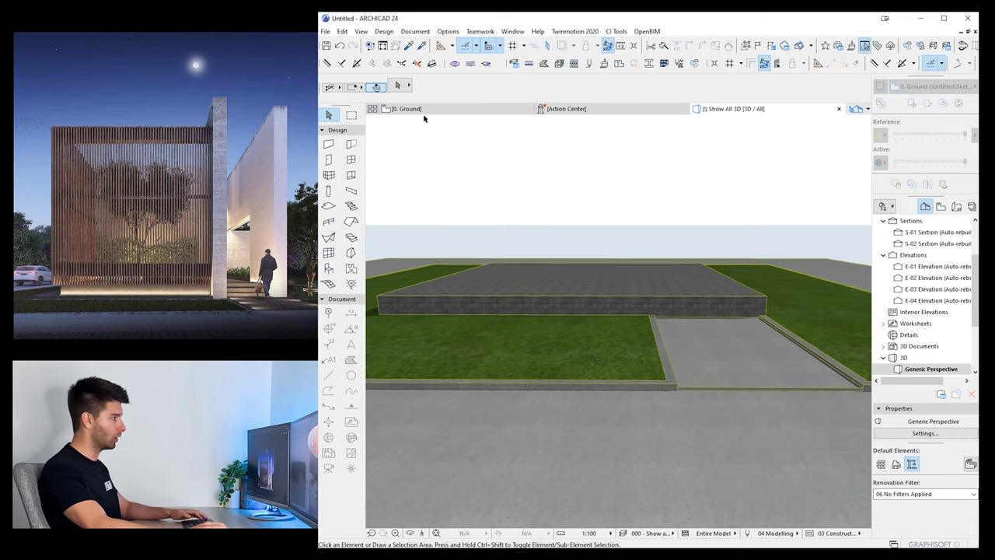
In the Ground floor plan, shorten the lawn's border strip beside the path by offsetting its end edge 1000 away from the house base
mouse_move(430, 109)
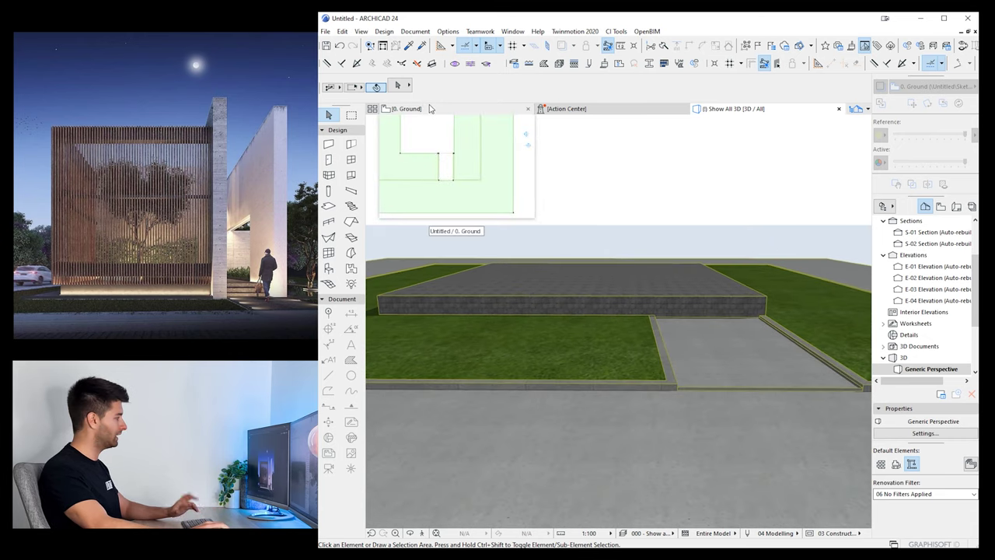
click(430, 109)
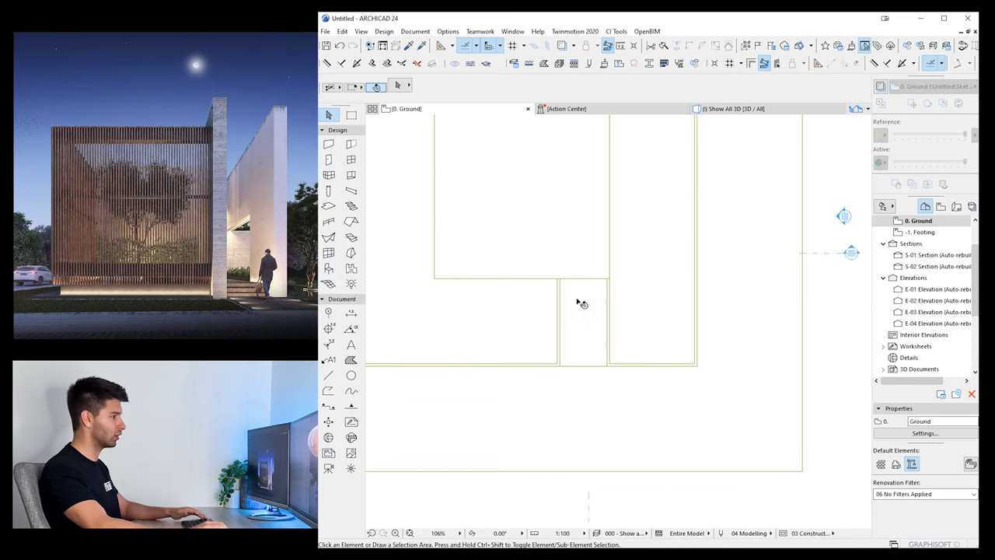
middle_drag(579, 301, 588, 303)
middle_drag(521, 310, 654, 299)
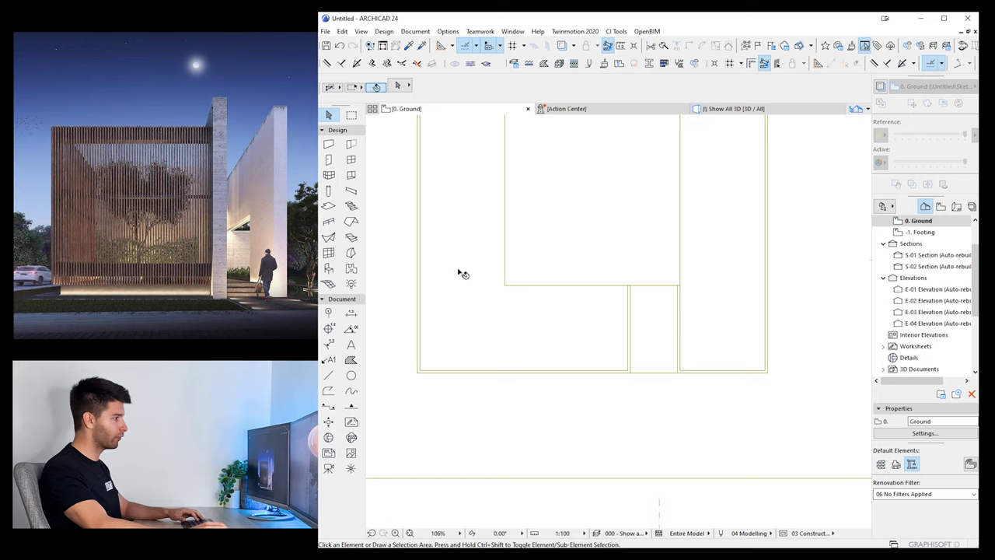
scroll(614, 288, up, 3)
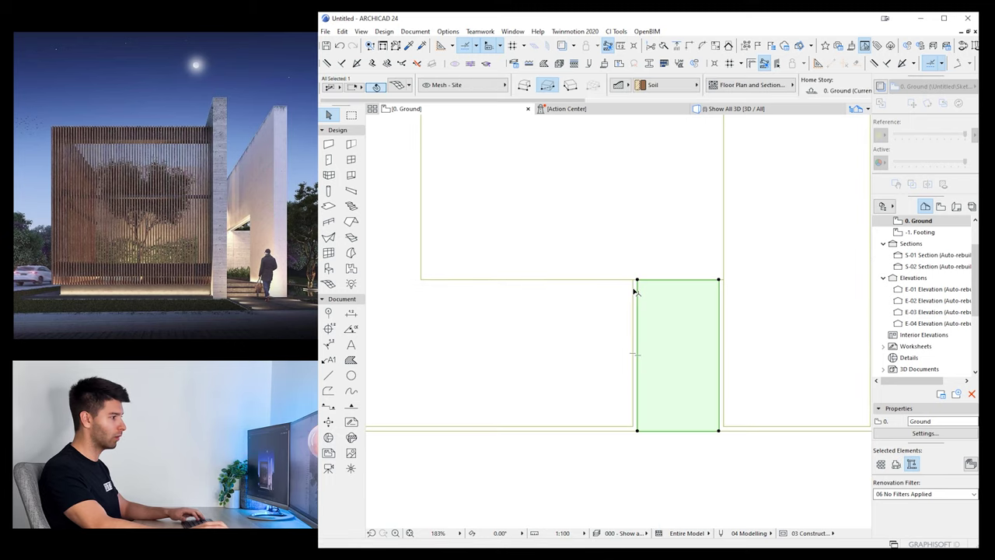
scroll(636, 282, up, 4)
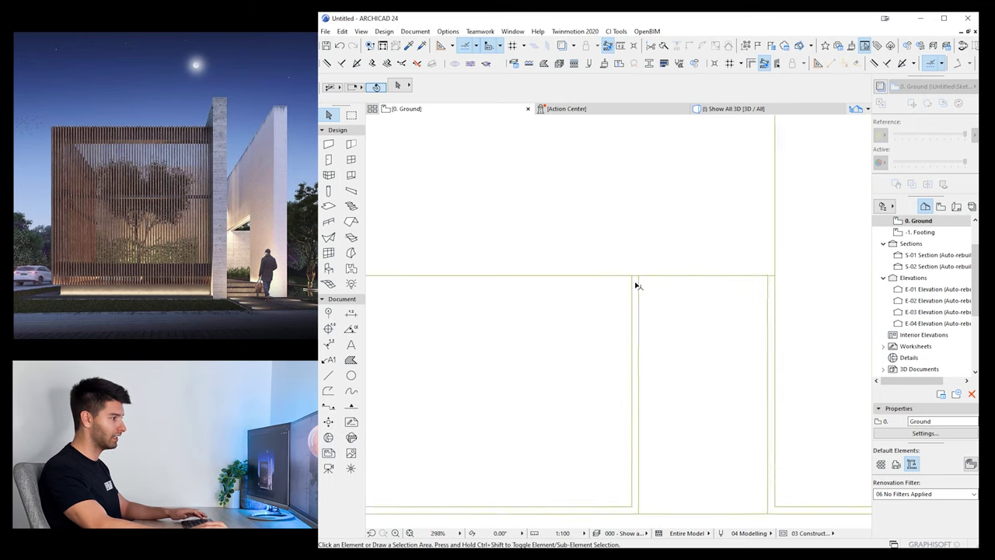
click(634, 277)
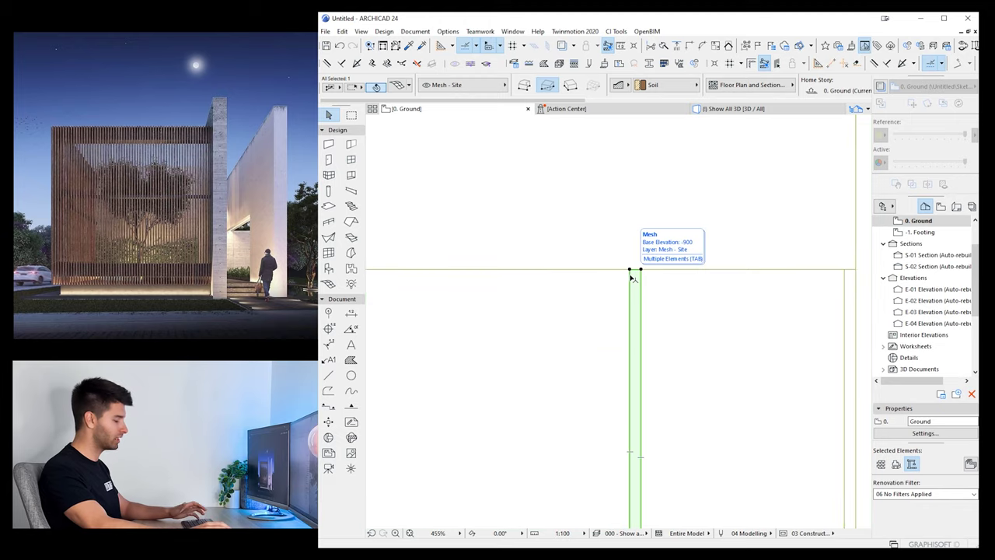
key(Escape)
scroll(634, 280, down, 2)
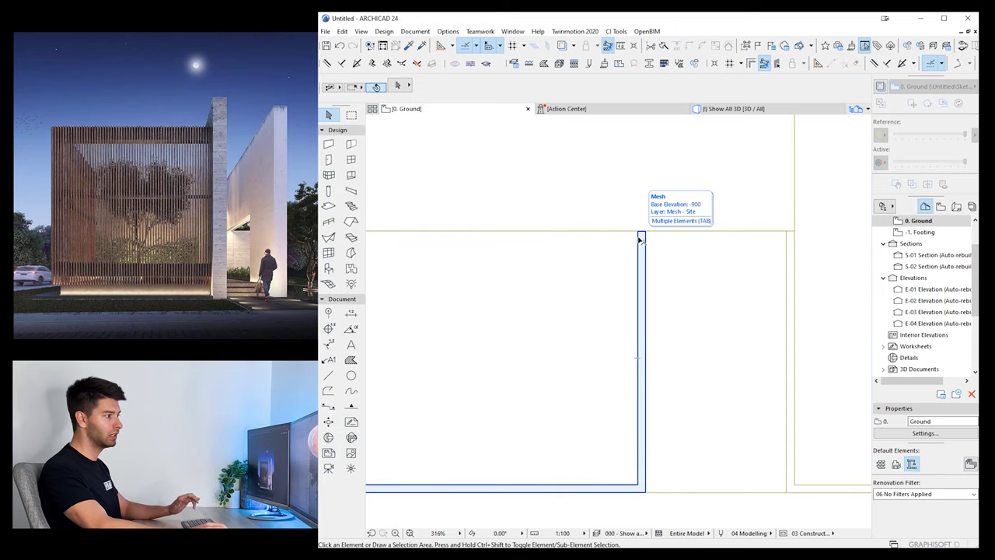
click(641, 240)
scroll(640, 240, up, 5)
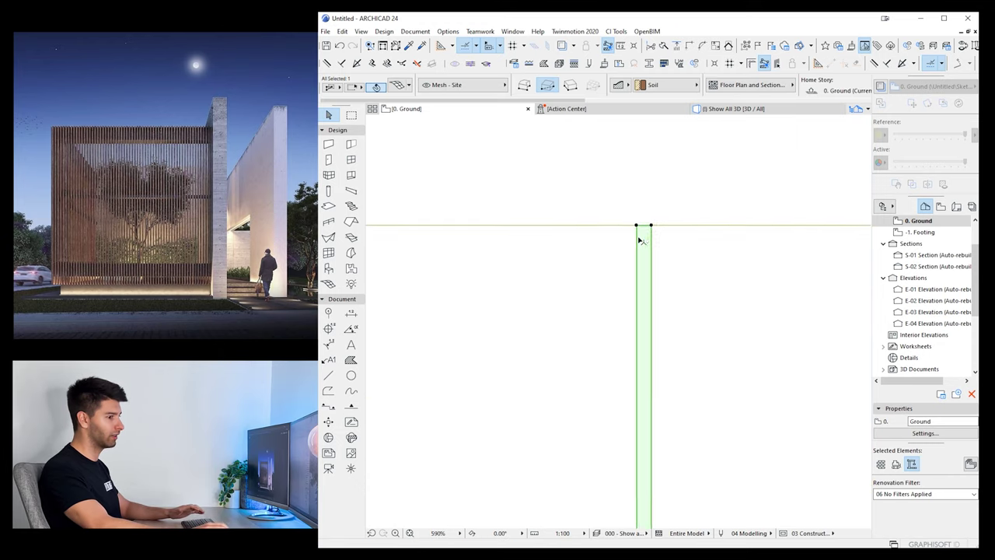
click(649, 224)
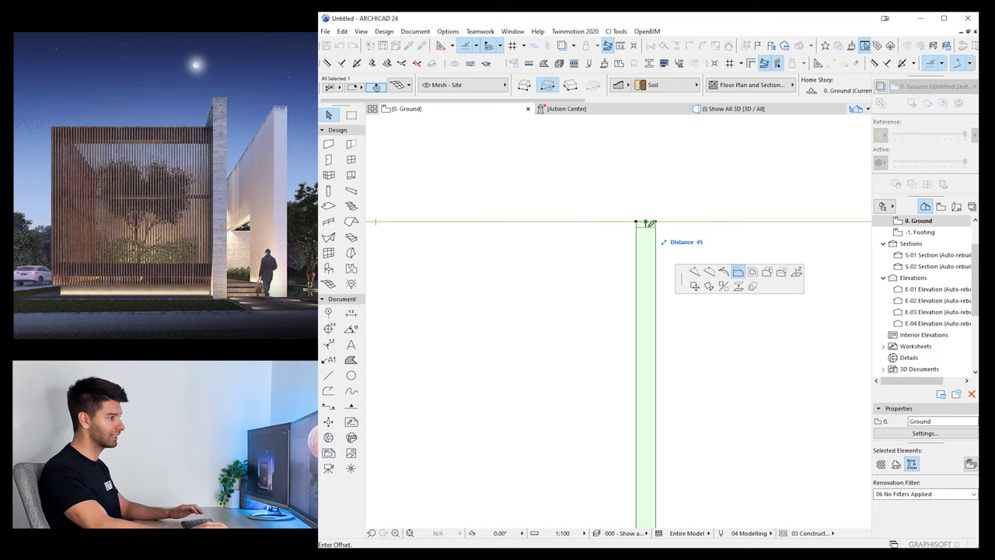
scroll(654, 266, down, 3)
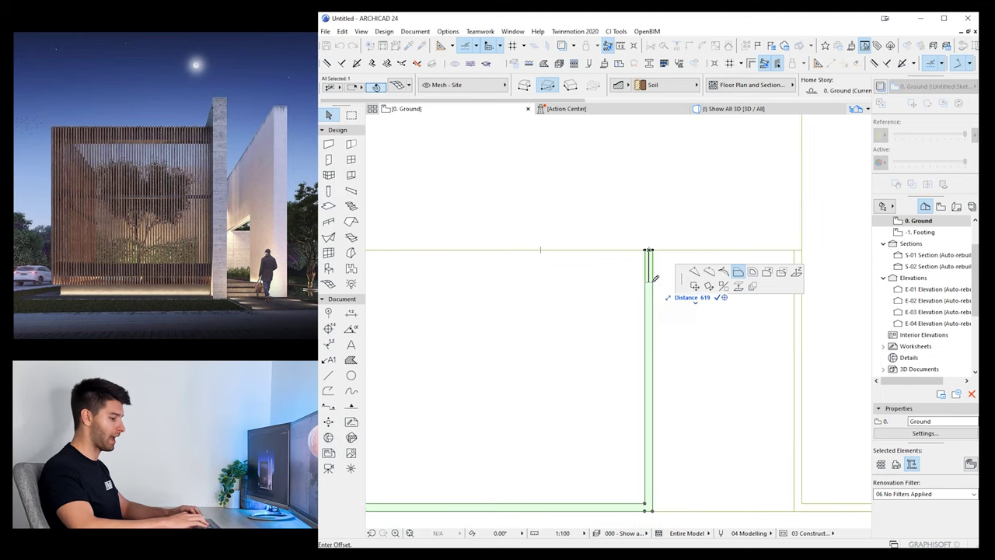
text(1000)
key(Return)
Add a 7150 by 150 rectangle to the border mesh, running from the shortened strip's end parallel to the house base's front edge
scroll(650, 304, down, 1)
middle_drag(651, 304, 780, 301)
click(780, 302)
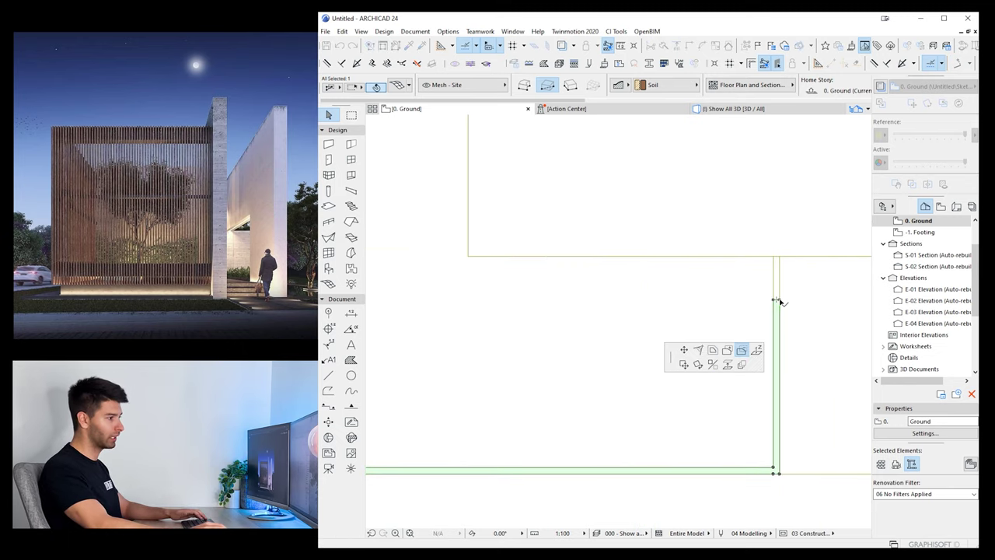
click(741, 352)
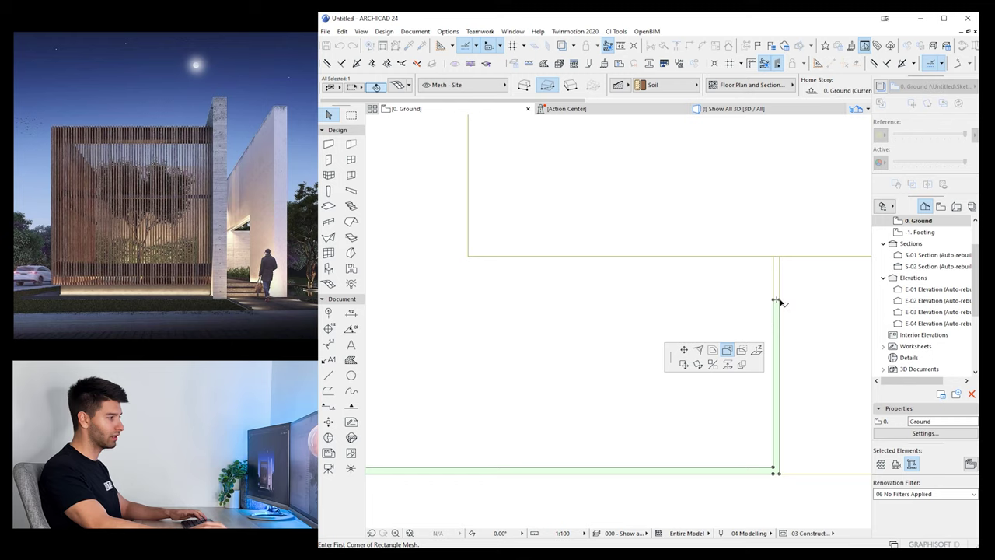
click(778, 299)
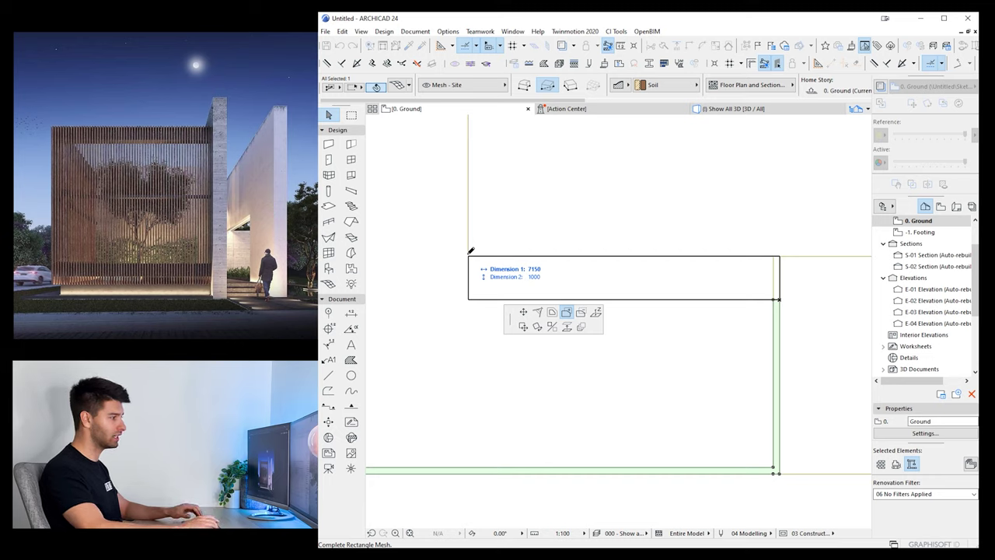
key(Tab)
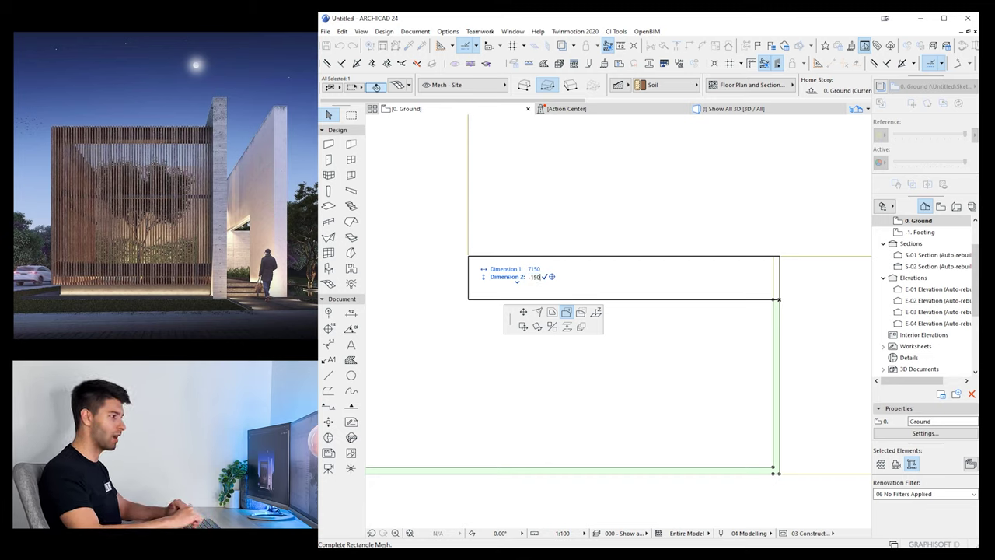
key(Return)
Extend the new front border strip's free end outward by 1000, past the corner of the house base
scroll(470, 305, down, 2)
middle_drag(479, 313, 602, 409)
scroll(602, 410, up, 4)
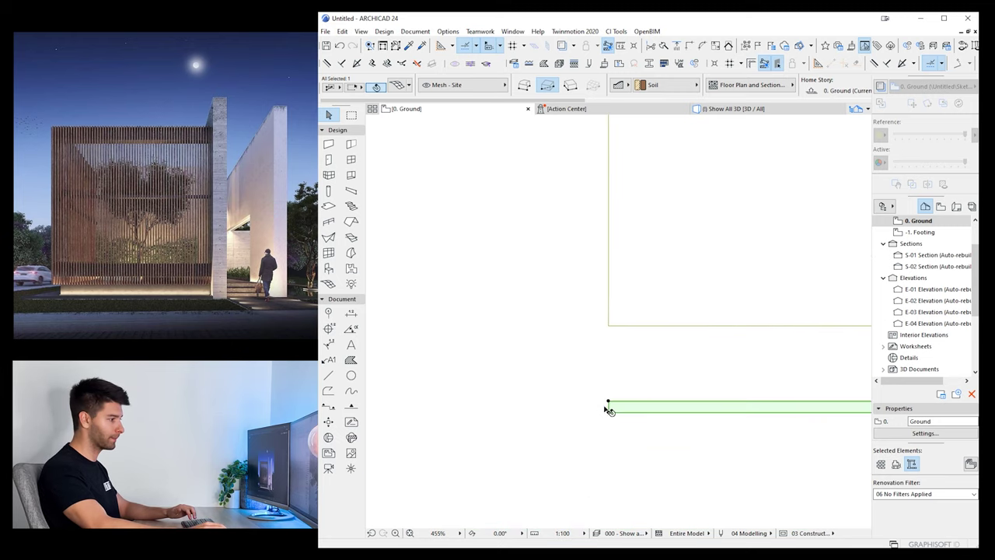
click(608, 406)
text(1000)
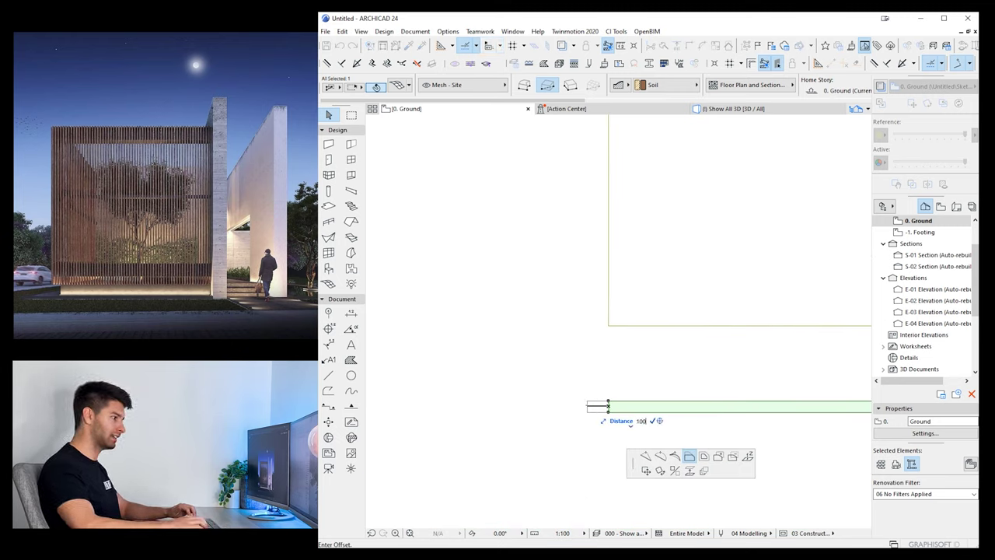
key(Return)
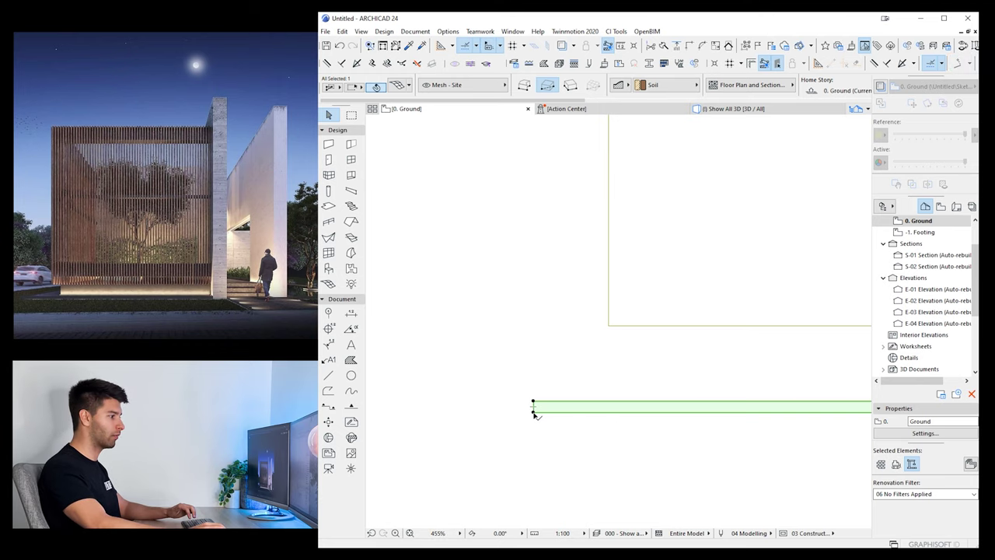
Add a border strip 11150 long and as wide as the existing border, running from the extended corner alongside the house base
click(533, 412)
click(534, 410)
scroll(549, 277, down, 3)
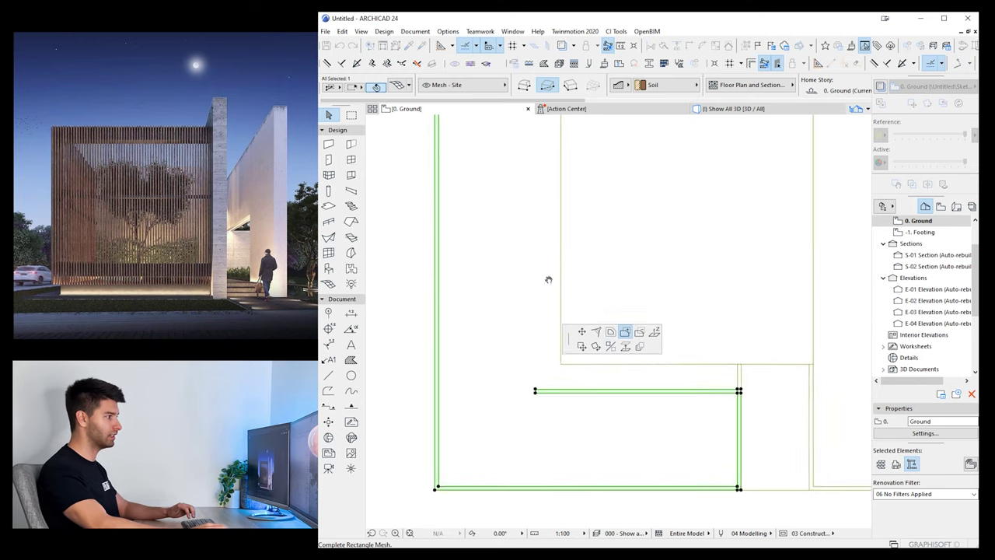
text(1000)
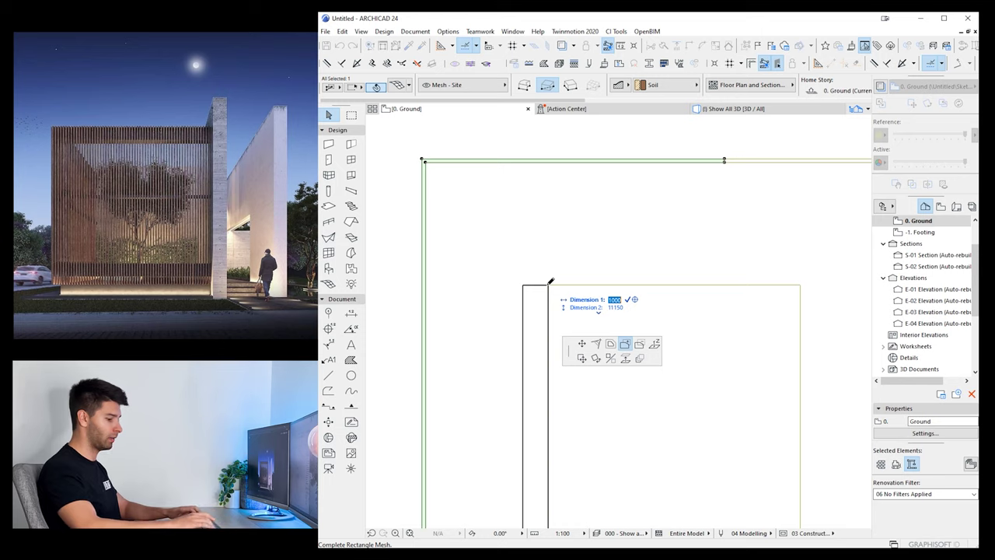
text(50)
key(Return)
scroll(523, 417, down, 1)
middle_drag(523, 417, 481, 273)
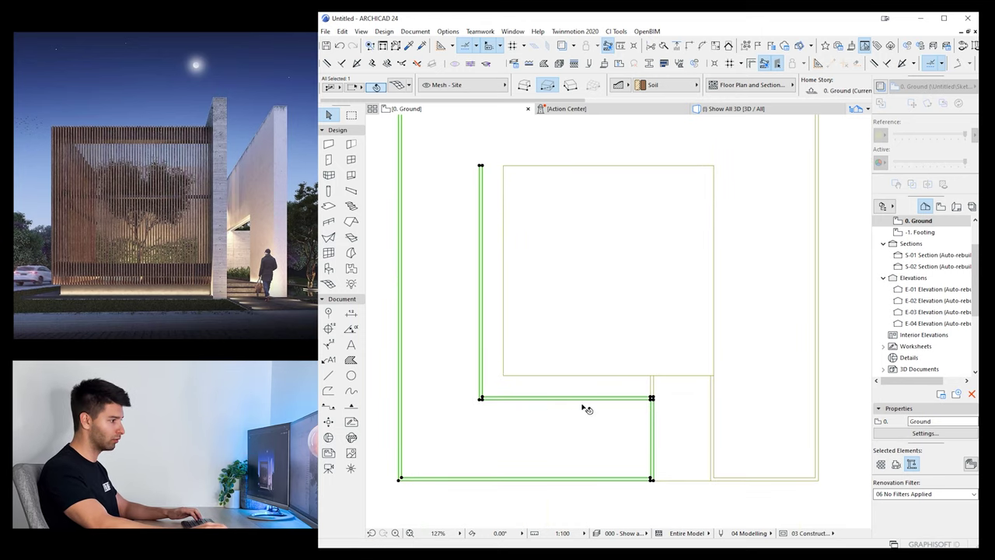
Offset the lawn hole's front and side edges outward to meet the outer edges of the new border strips
click(641, 375)
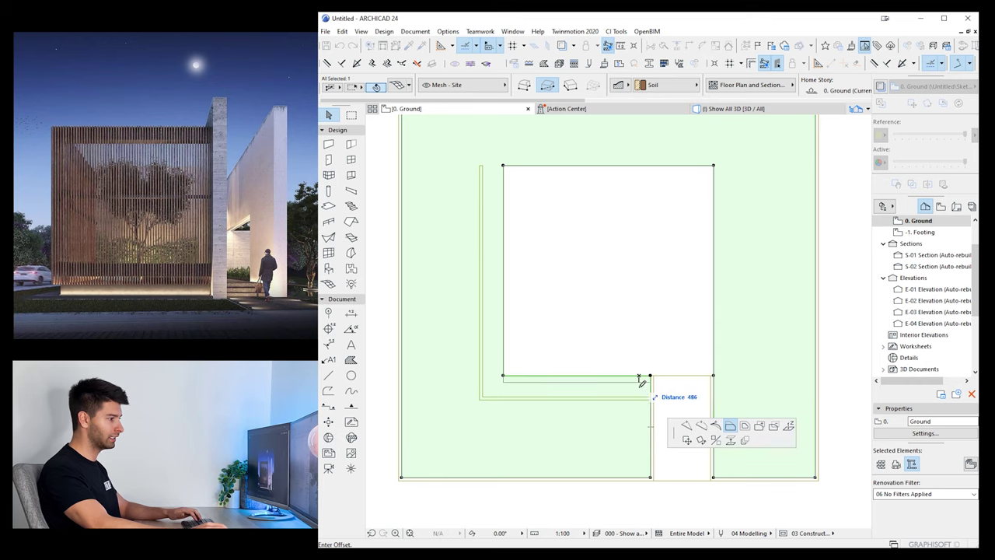
click(651, 397)
click(506, 350)
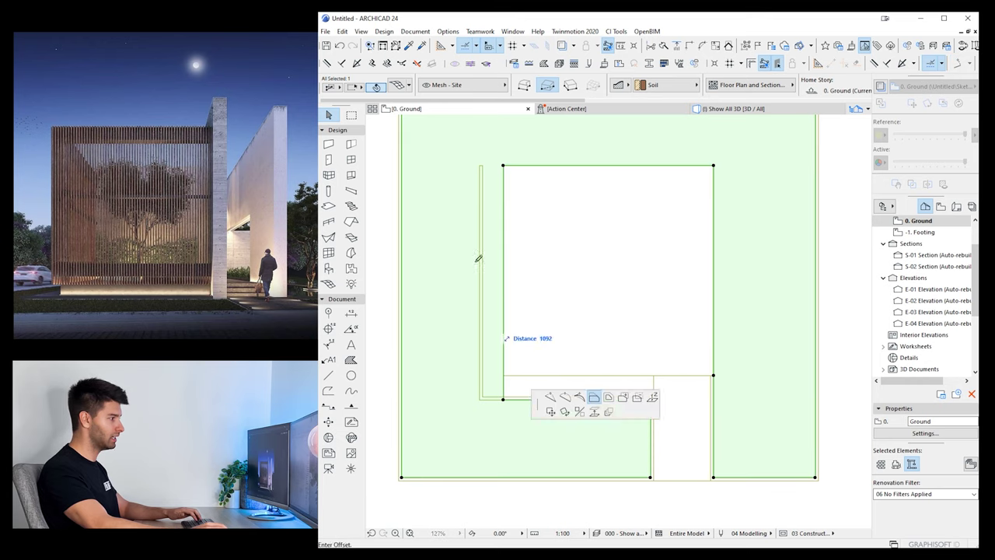
click(479, 164)
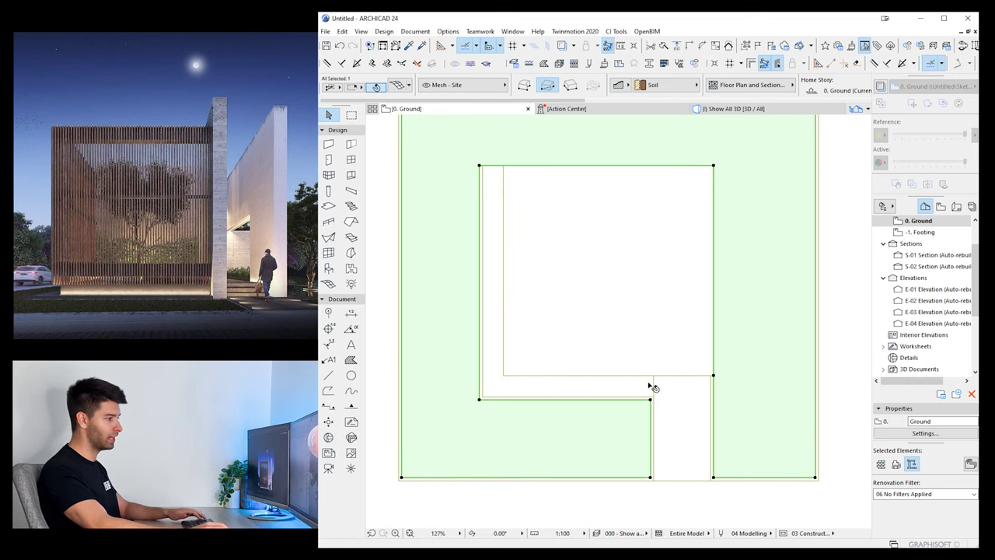
Add an L-shaped polygon to the entrance path mesh, filling the gap between the house base and the border along its front and side
click(655, 385)
click(654, 377)
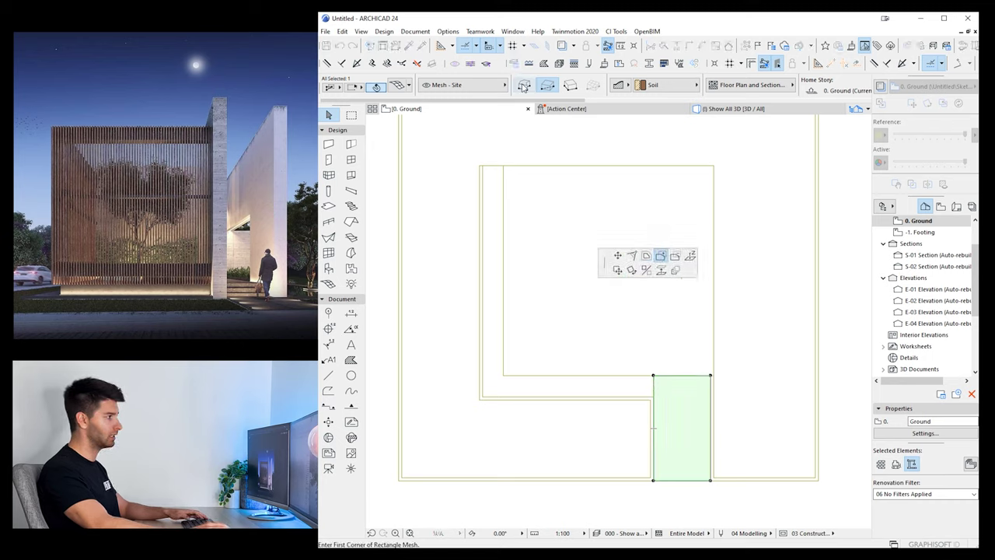
click(524, 87)
click(653, 376)
click(504, 375)
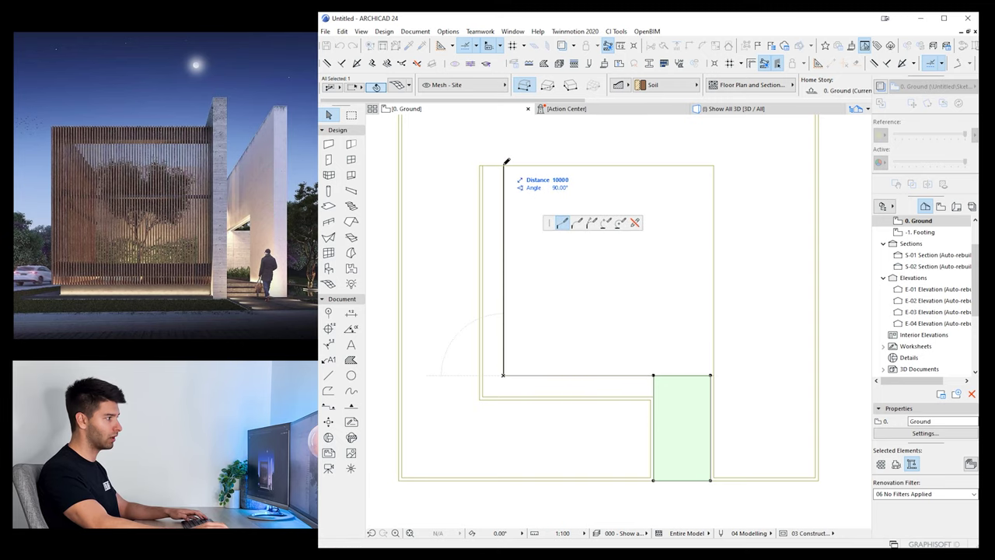
click(482, 397)
click(654, 396)
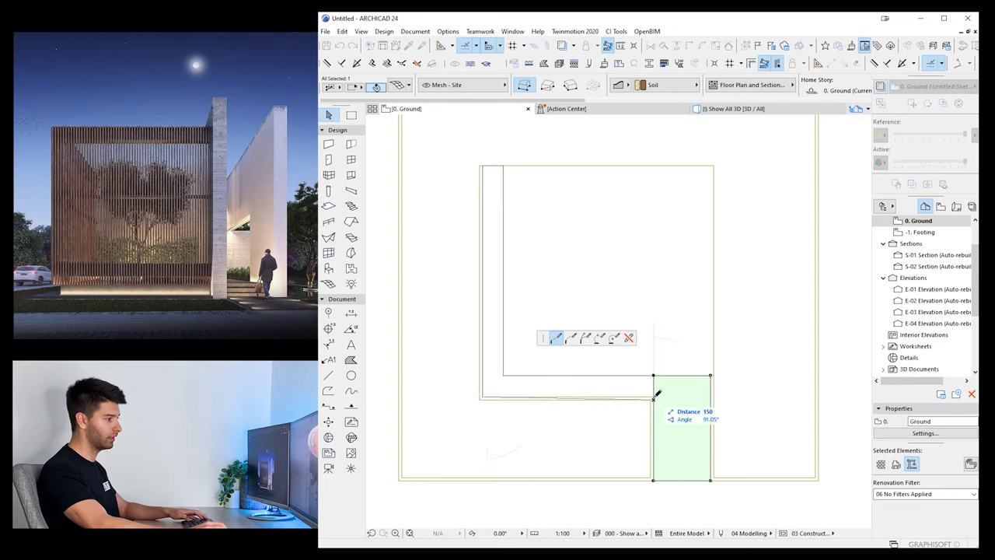
key(BackSpace)
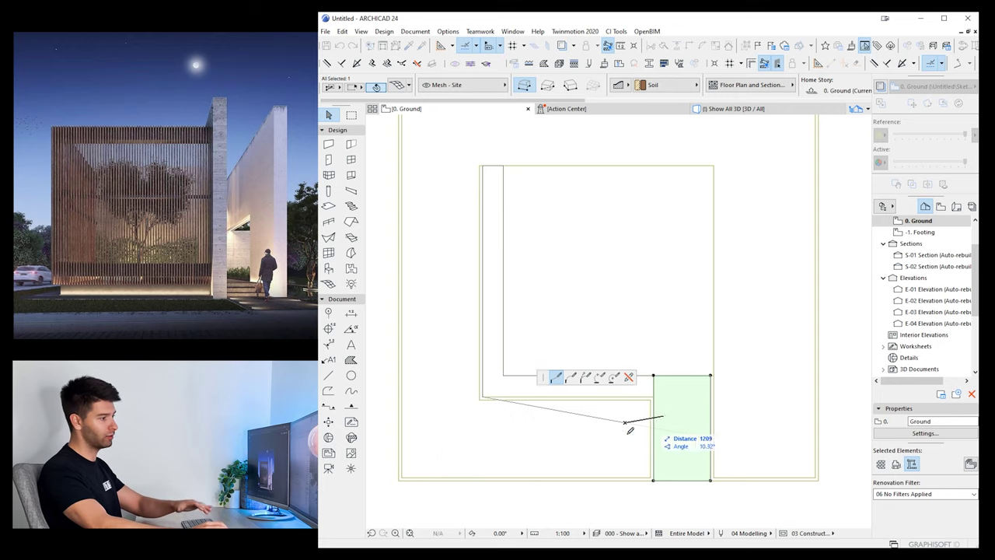
click(654, 397)
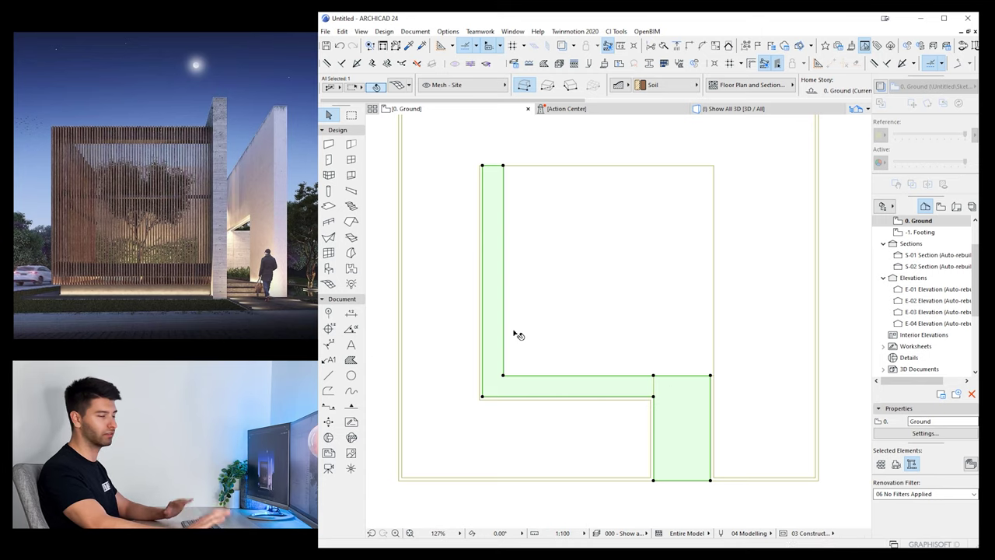
key(Escape)
Shorten the border strip beside the entrance path by 1000, offsetting its end away from the house base's corner
key(F3)
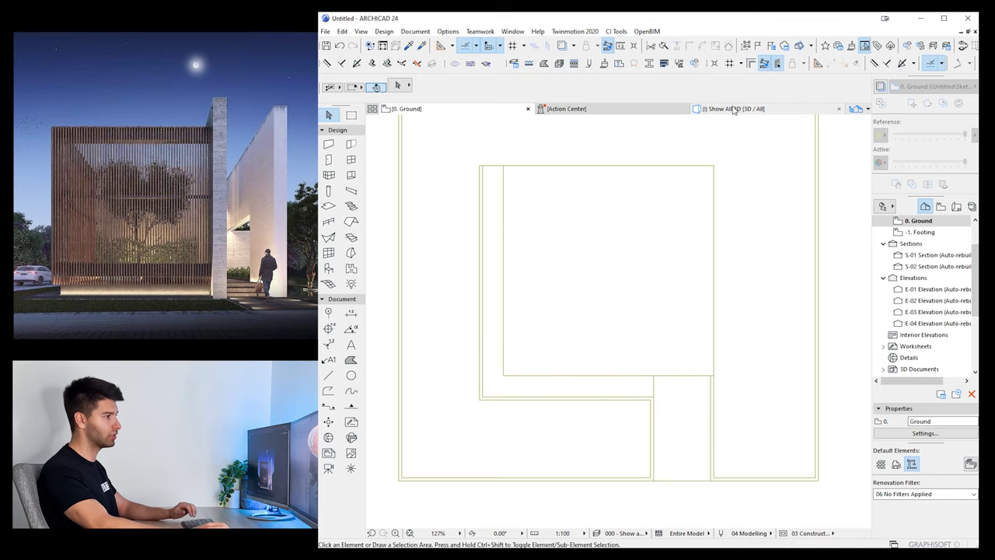
shift+middle_drag(596, 356, 615, 384)
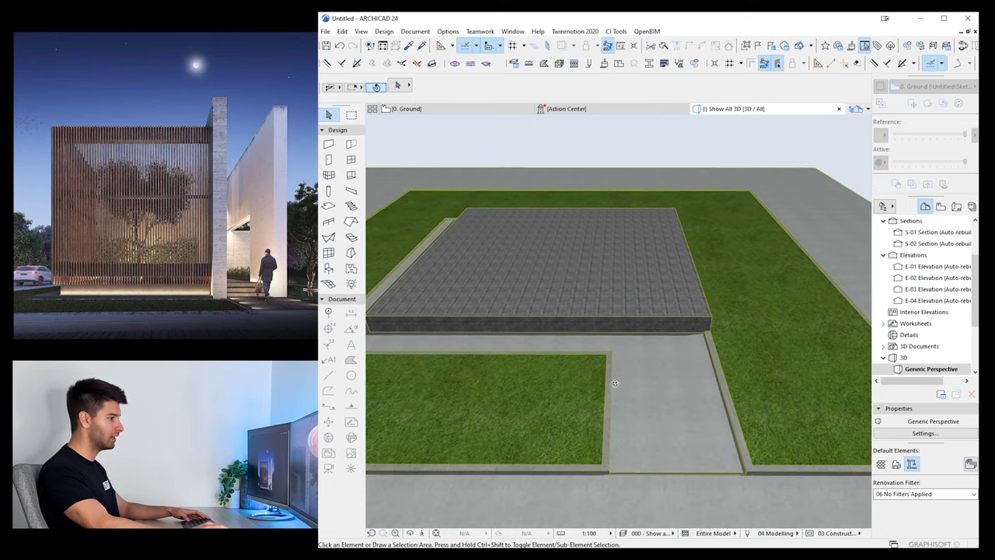
shift+middle_drag(675, 342, 579, 345)
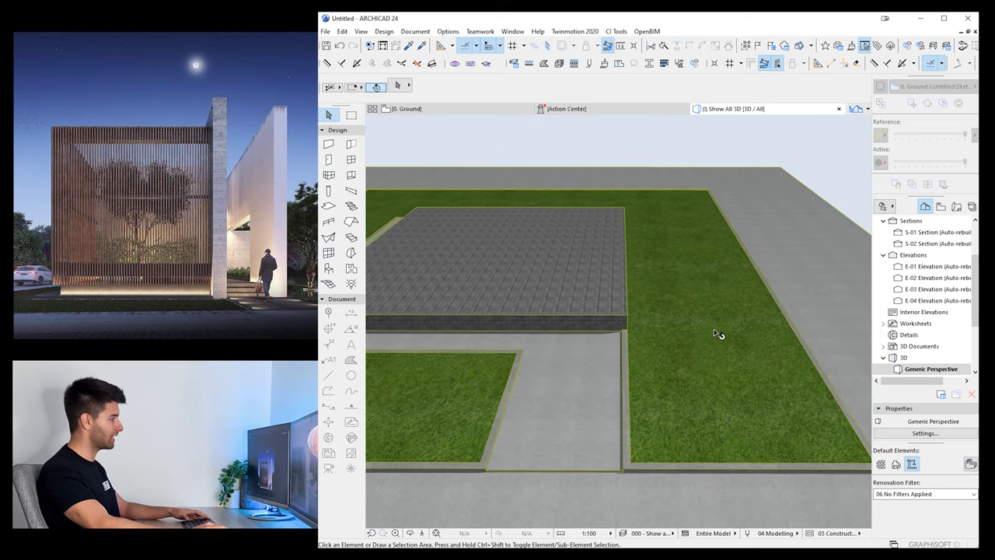
click(436, 109)
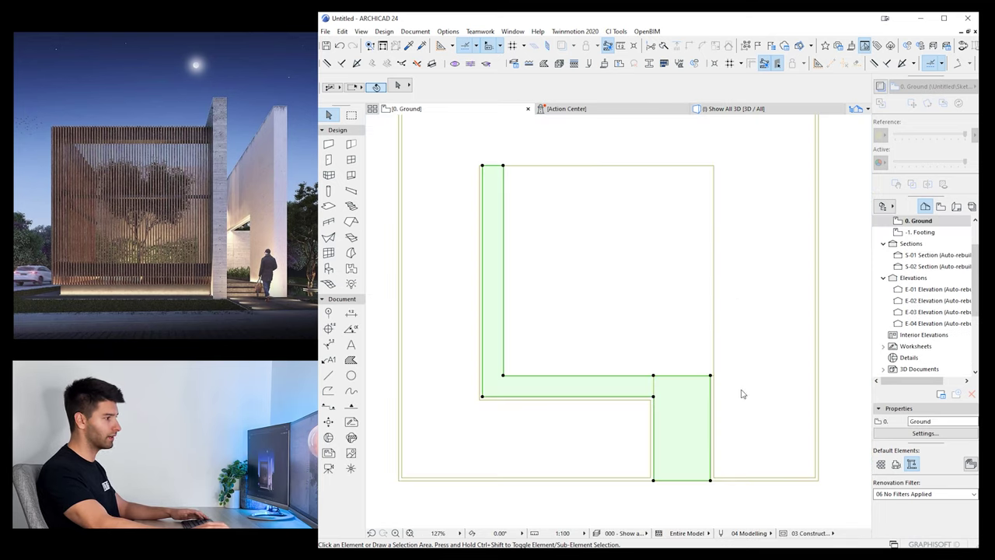
scroll(660, 251, up, 4)
click(659, 242)
scroll(659, 243, up, 3)
click(660, 243)
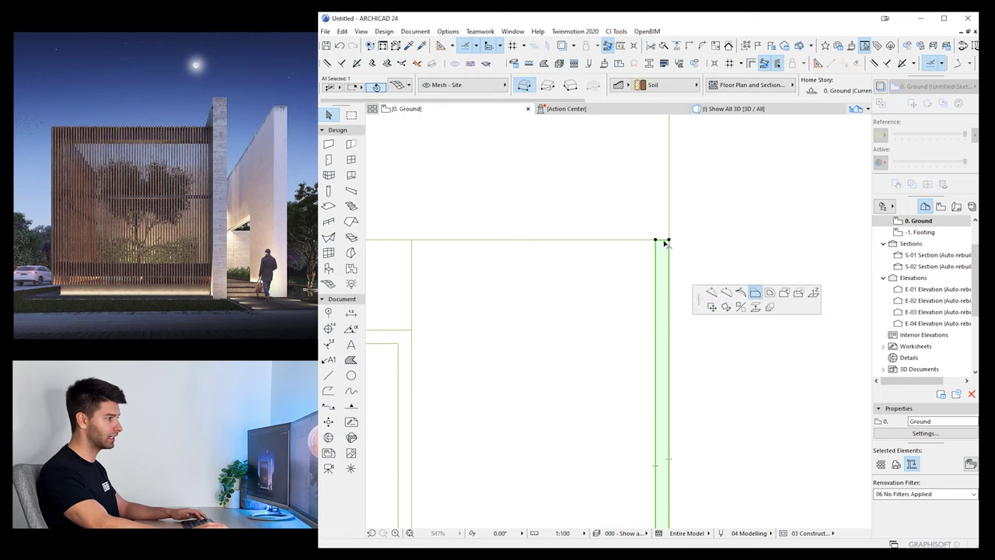
text(1000)
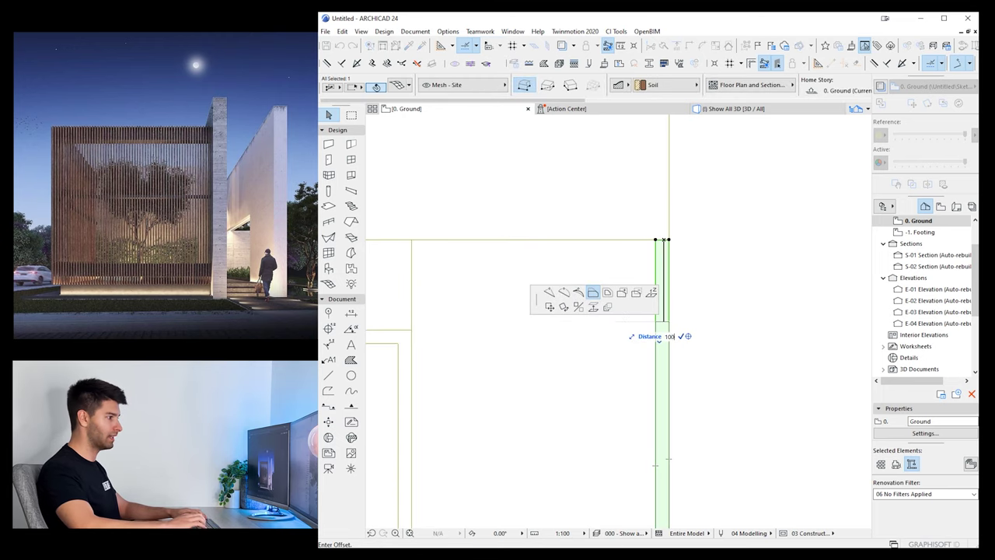
key(Return)
Add a 5000 by 150 rectangle to the border mesh, running from the shortened strip's end across to the outer border
scroll(666, 334, down, 2)
middle_drag(667, 334, 569, 334)
click(569, 331)
click(651, 386)
scroll(630, 342, down, 3)
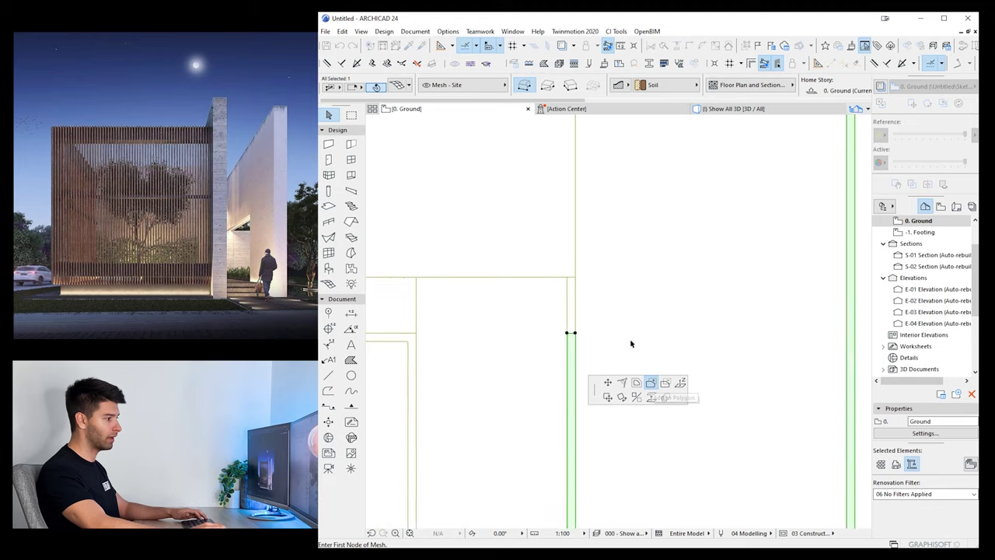
click(548, 85)
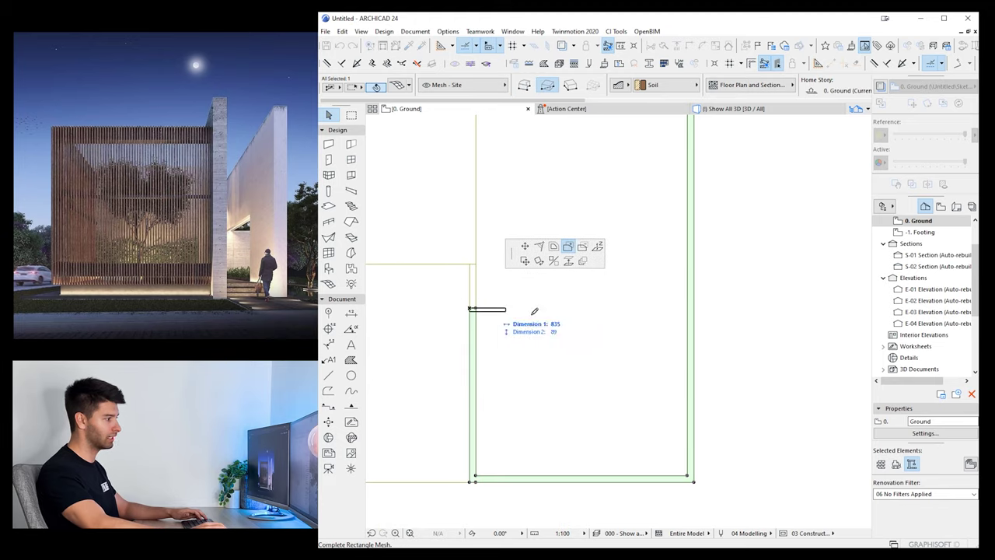
key(Tab)
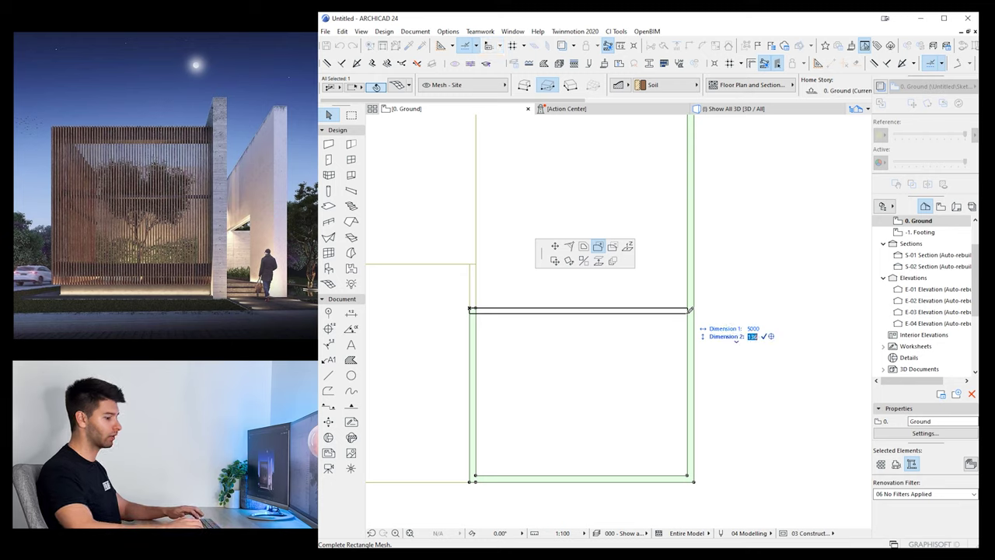
key(Return)
key(Escape)
Subtract a rectangle from the lawn mesh between the house base's front line and the new border strip, reaching the outer border
scroll(505, 320, up, 3)
click(546, 319)
click(549, 281)
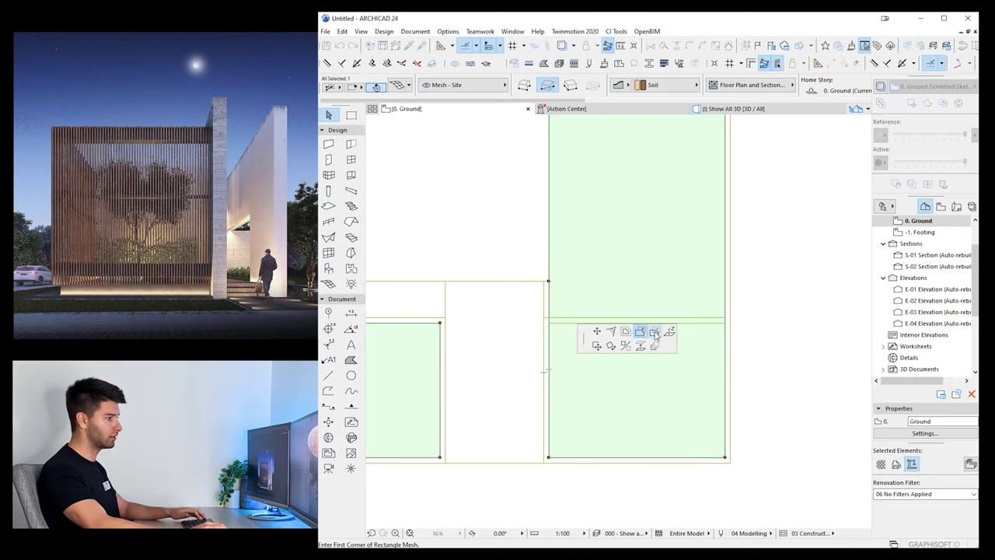
click(726, 318)
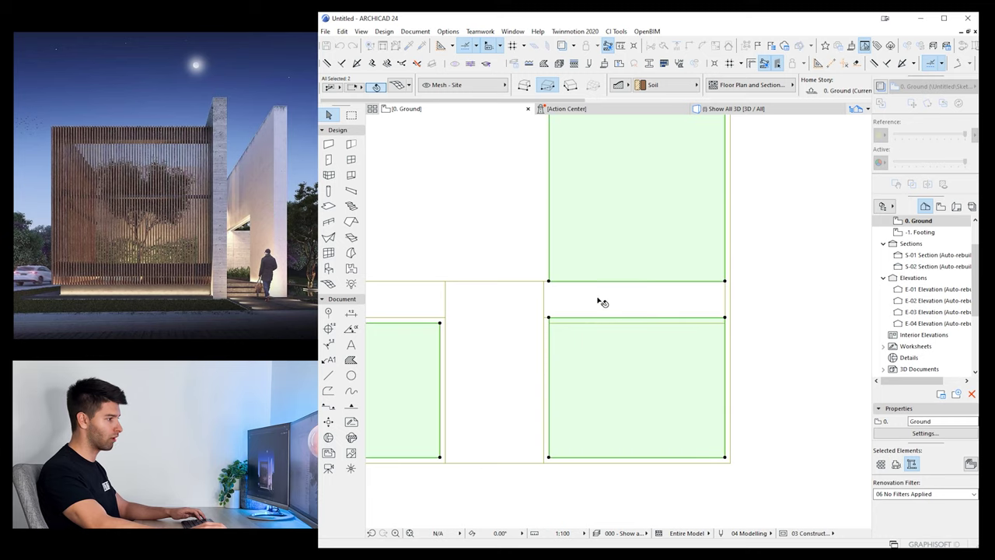
Add a rectangle to the path mesh that fills the cleared lawn gap between the entrance path and the outer border
click(544, 286)
click(544, 281)
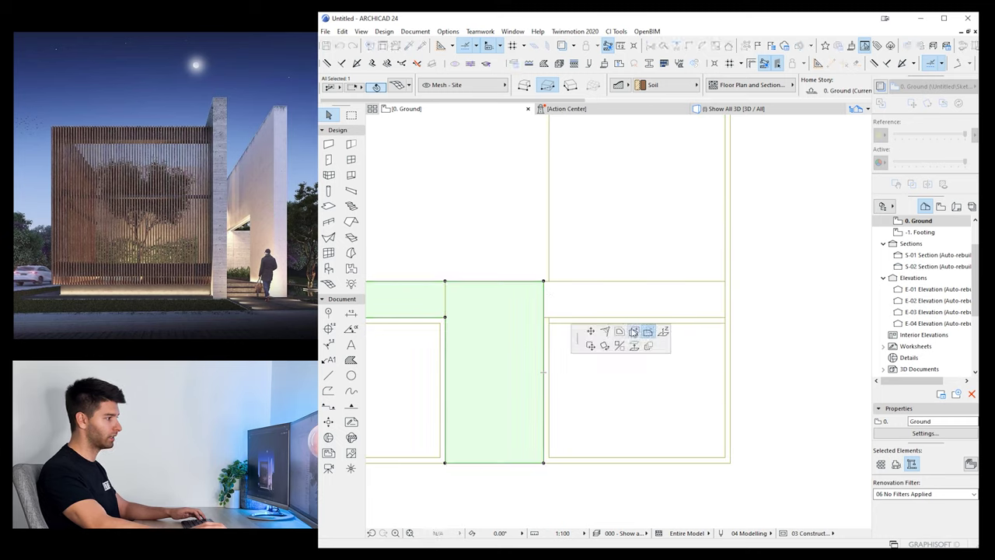
click(727, 314)
key(Escape)
middle_drag(511, 329, 540, 334)
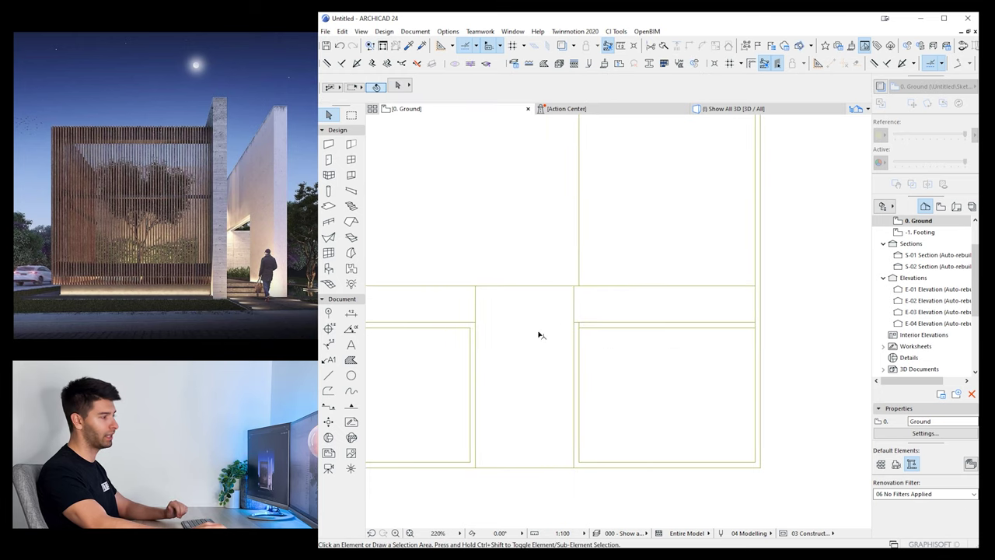
click(574, 303)
key(Escape)
Offset the small front lawn's edge facing the side path inward to the inner edge of the border strip
key(F3)
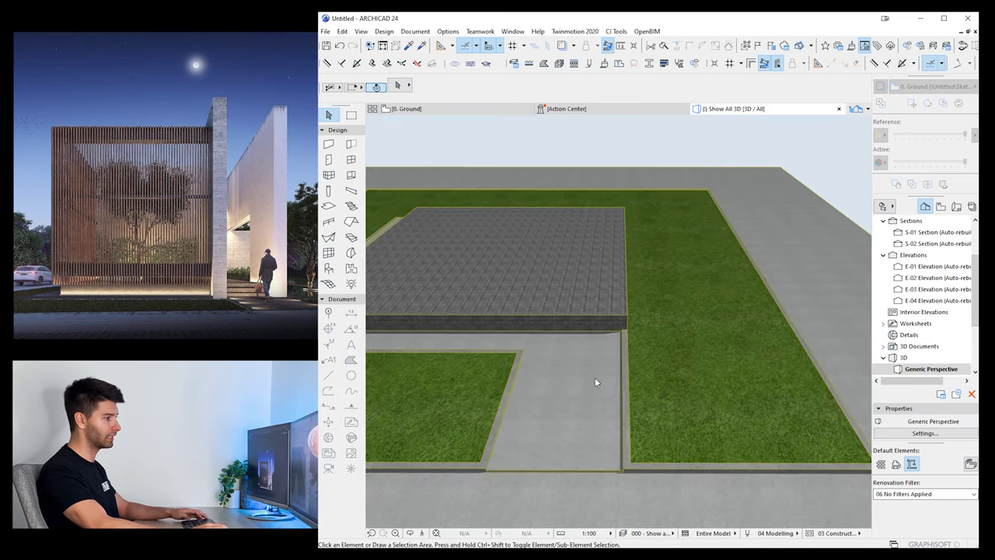
shift+middle_drag(560, 387, 709, 344)
scroll(670, 309, up, 2)
shift+middle_drag(672, 304, 636, 343)
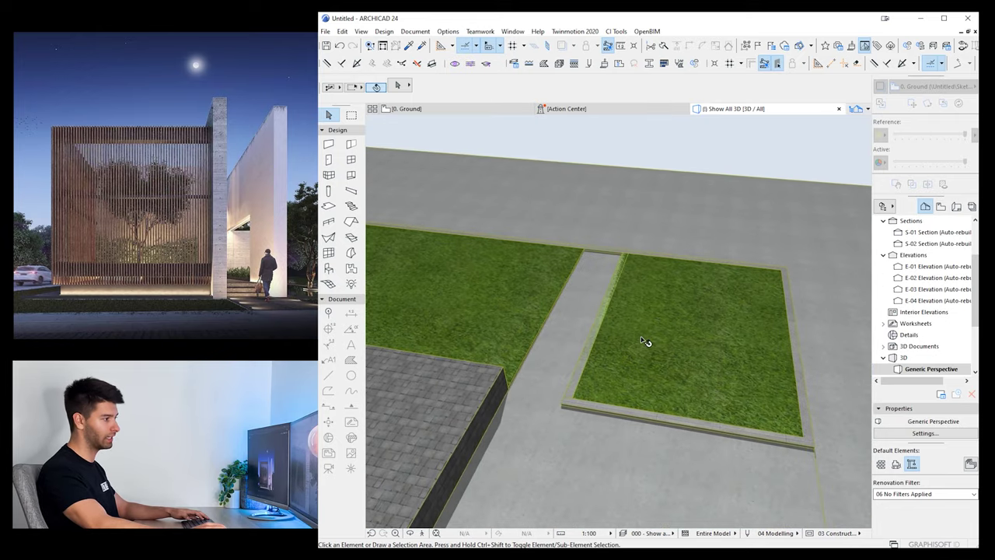
click(646, 342)
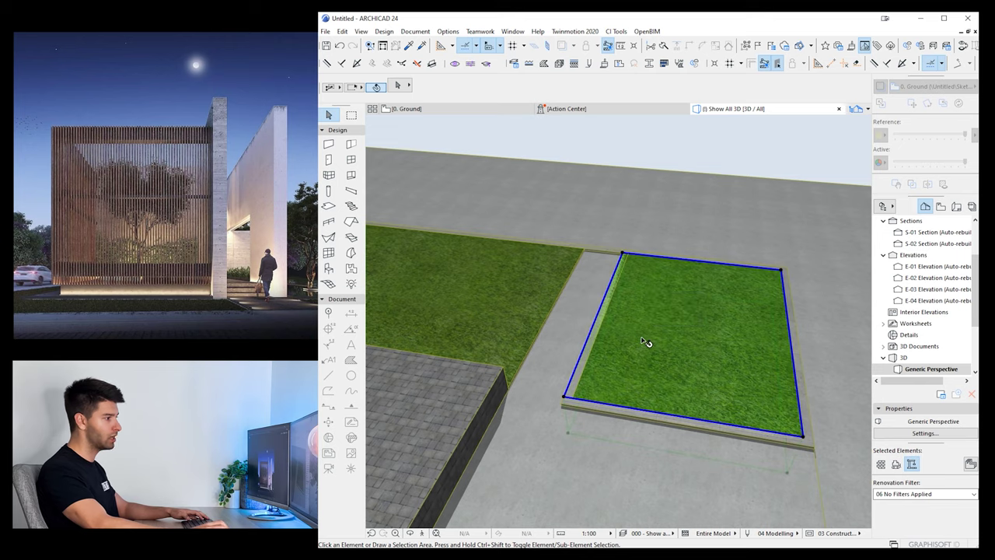
click(597, 324)
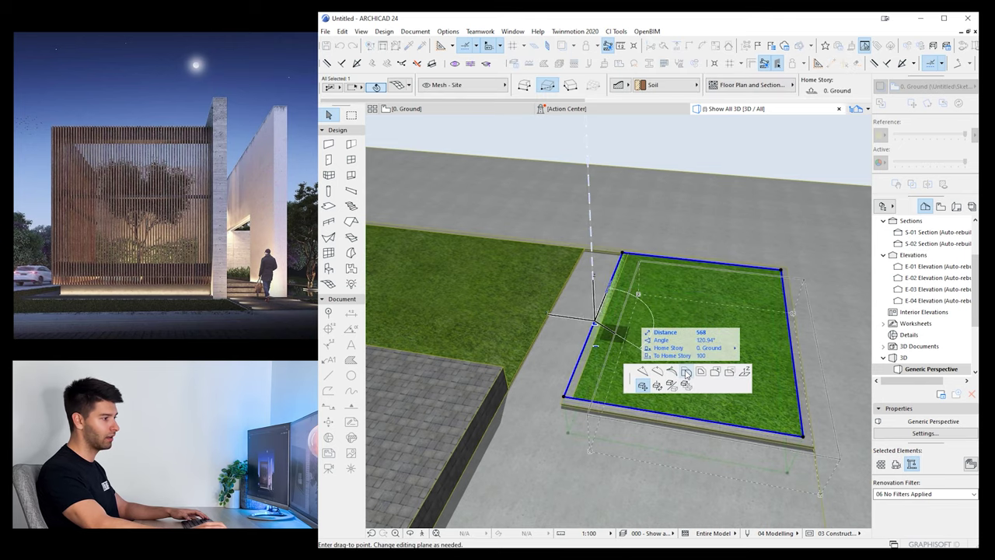
click(686, 373)
click(574, 398)
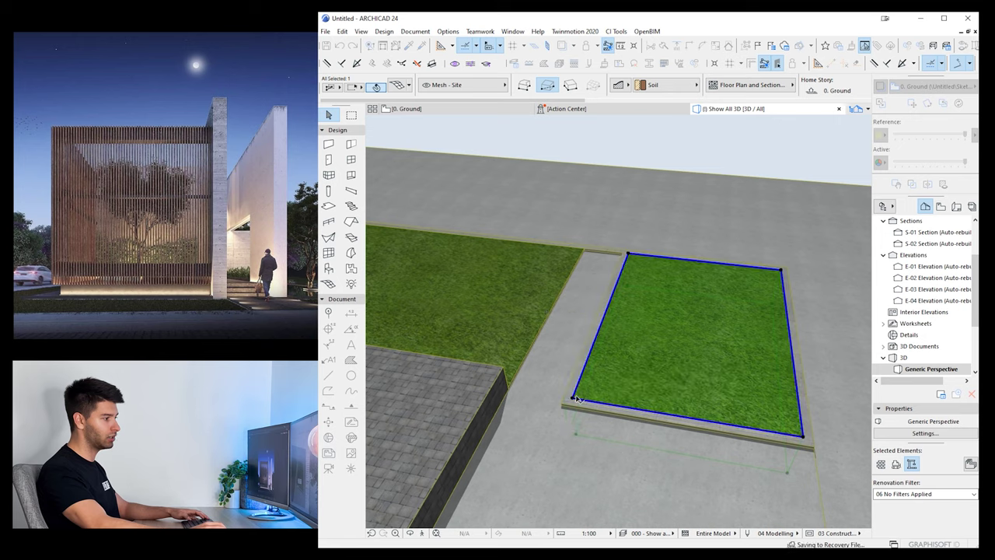
key(Escape)
Add a 4850 by 150 rectangle to the border mesh along the side path's rear edge, from the outer border to the house base
shift+middle_drag(639, 408, 503, 342)
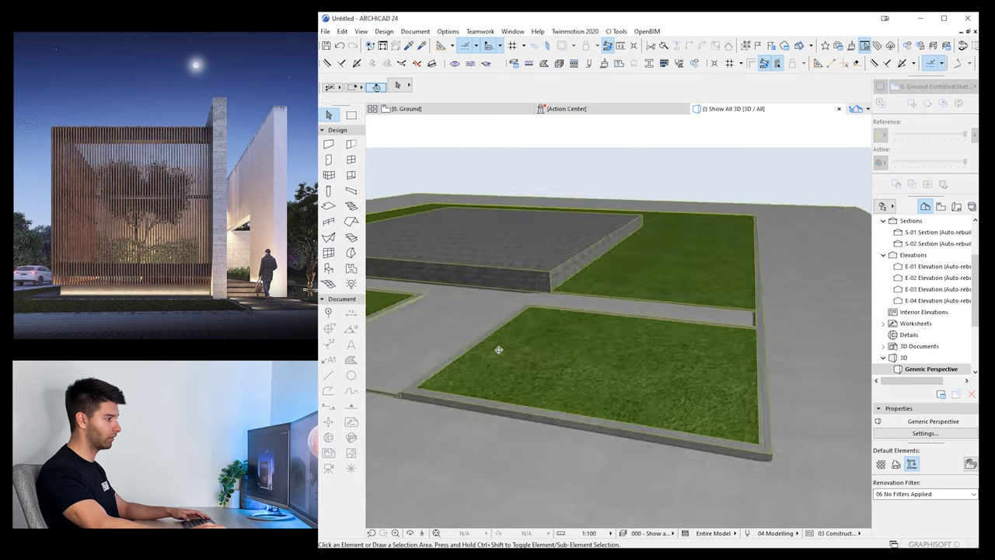
scroll(613, 382, up, 3)
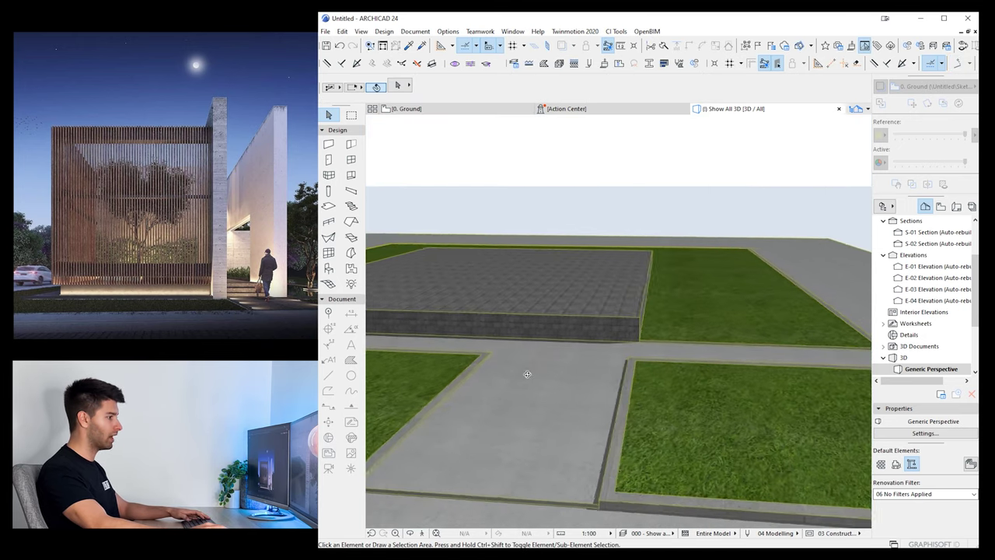
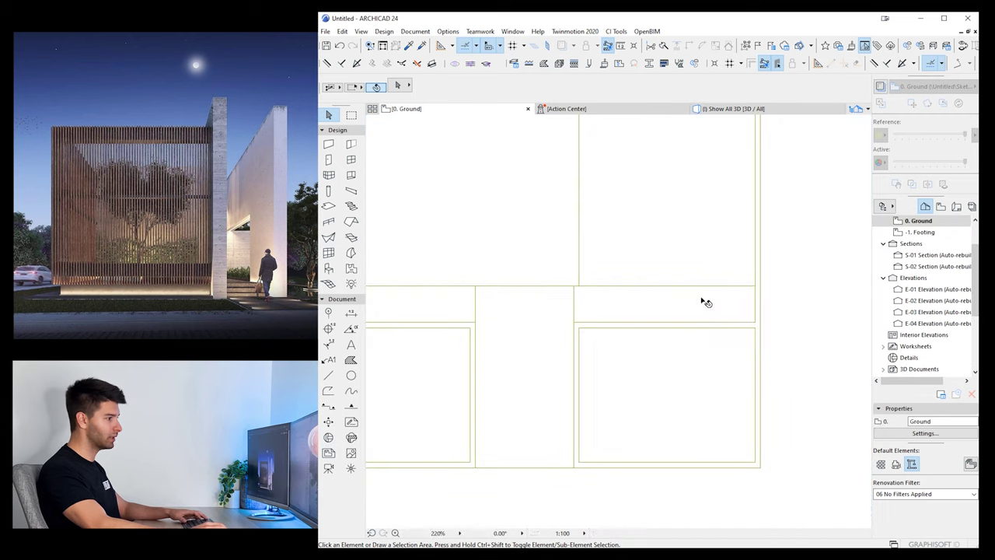
scroll(595, 298, up, 1)
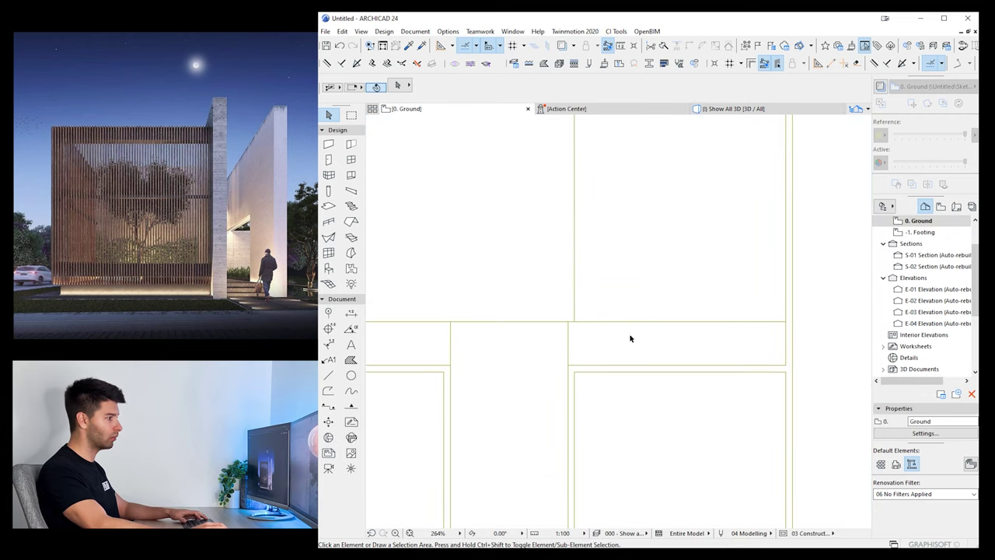
scroll(793, 324, up, 1)
click(793, 343)
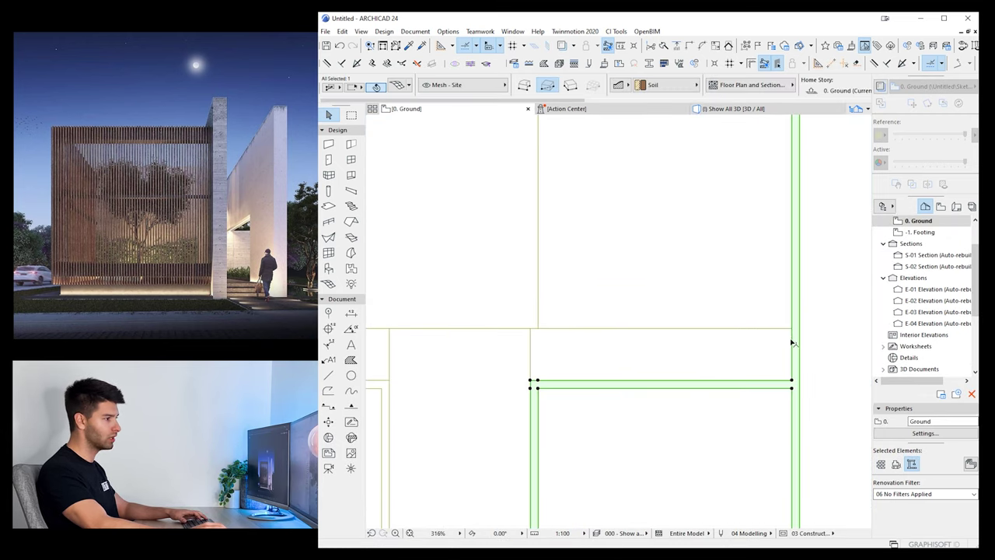
click(793, 383)
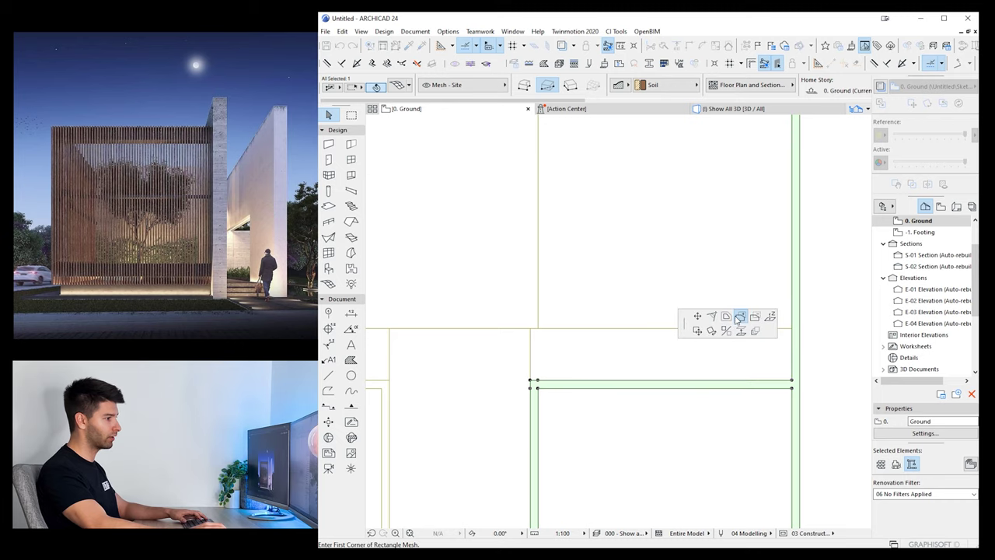
click(792, 327)
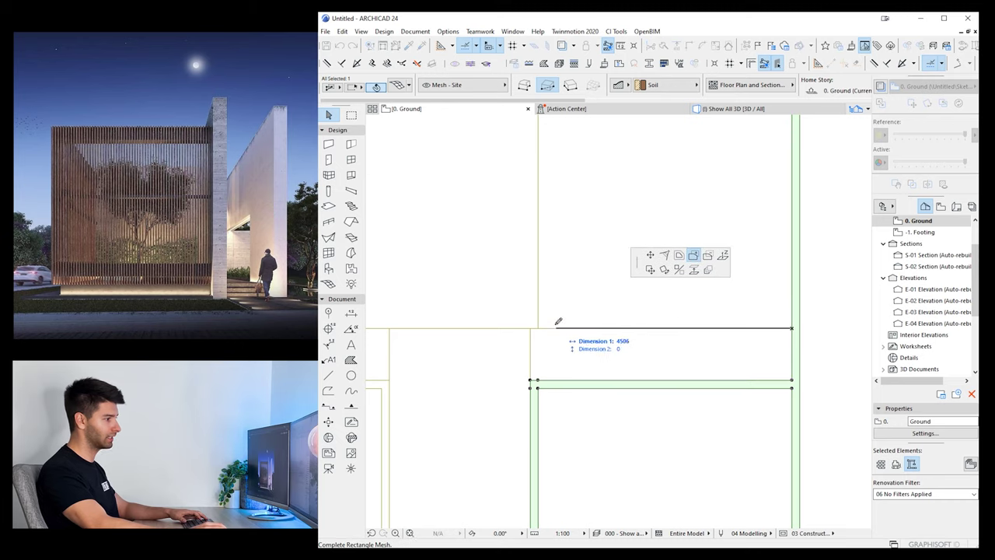
key(Tab)
key(Tab)
text(150)
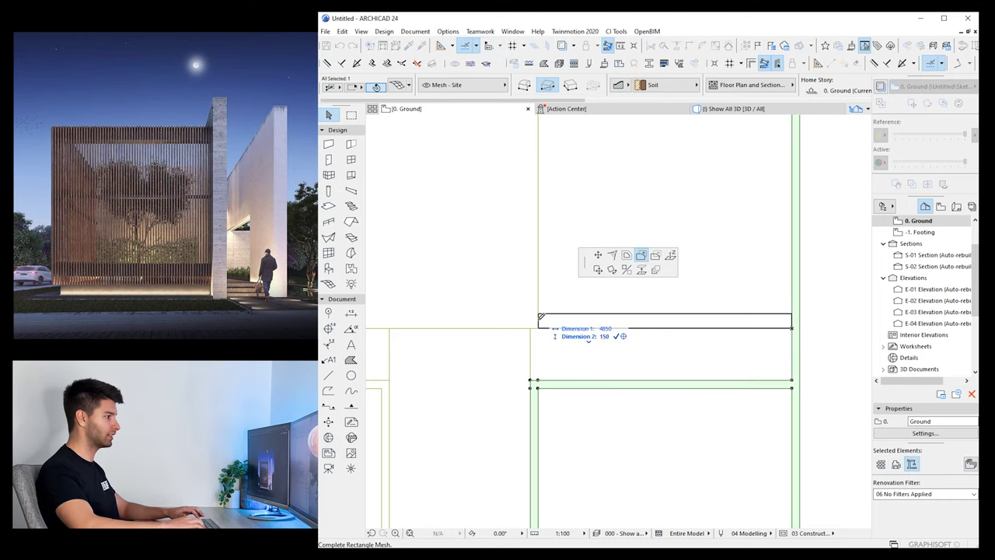
key(Return)
Split the large lawn mesh along a straight line from the house base's rear corner to the lawn's back edge
scroll(566, 277, down, 3)
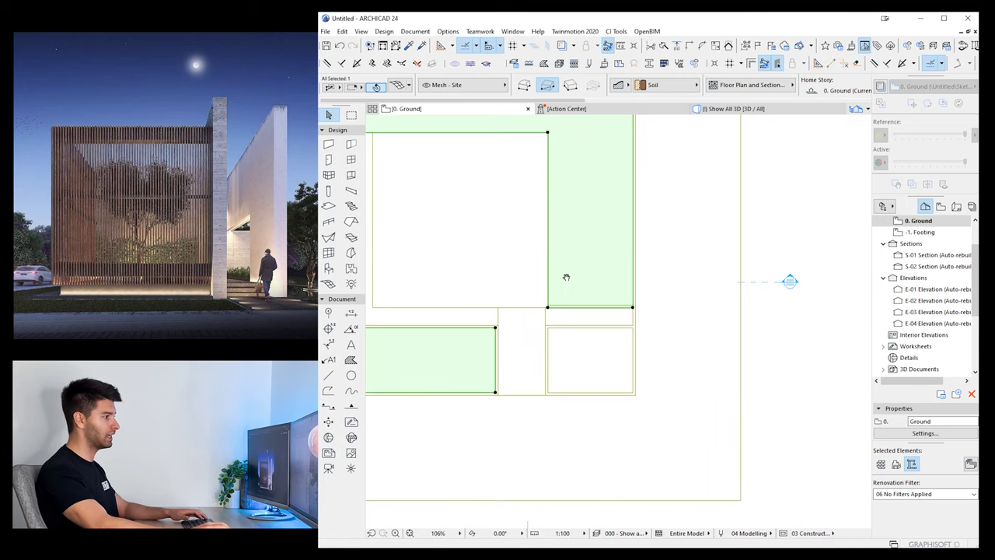
middle_drag(566, 276, 572, 356)
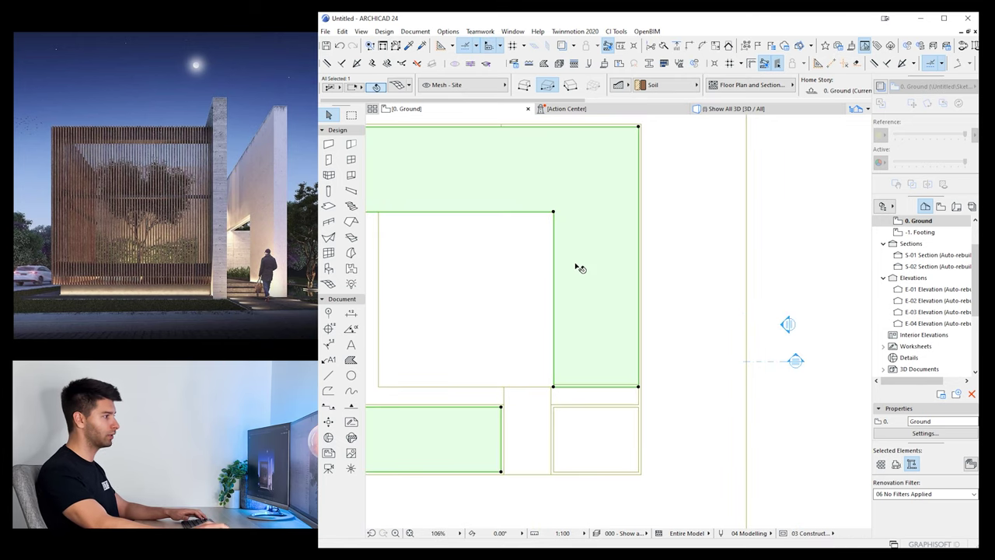
click(665, 46)
click(553, 211)
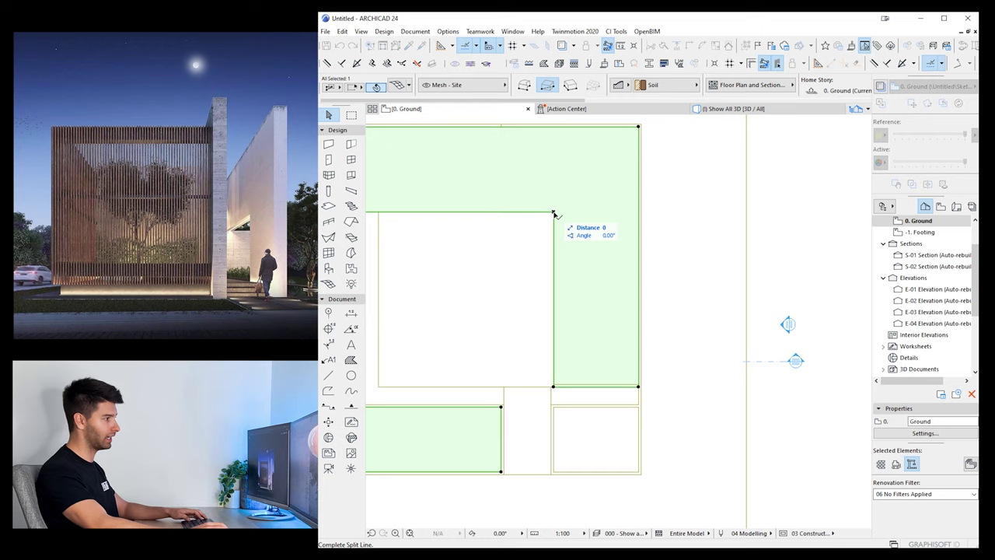
click(553, 125)
click(593, 424)
scroll(571, 392, up, 2)
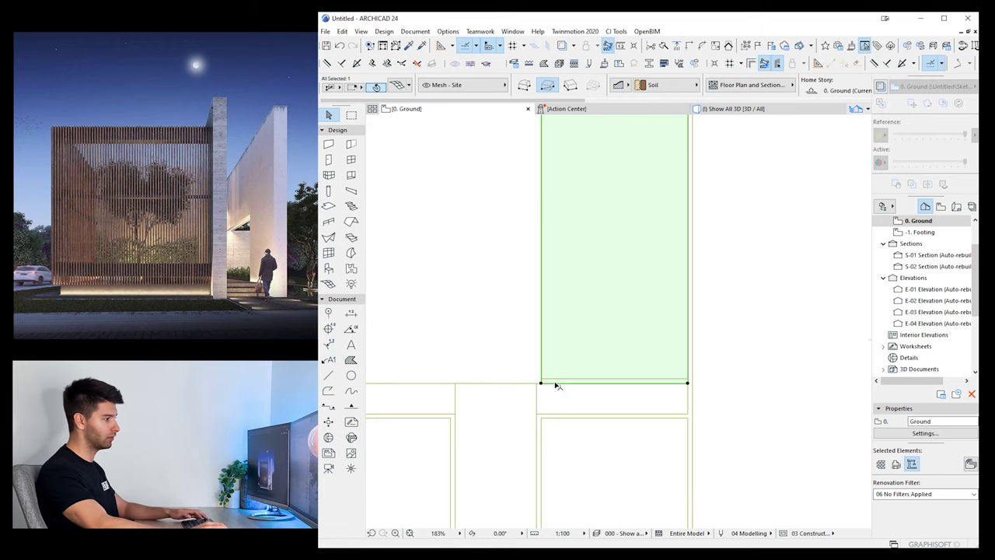
Enable and link all three override surfaces of the split-off lawn mesh beside the house base
click(555, 381)
key(Escape)
key(Escape)
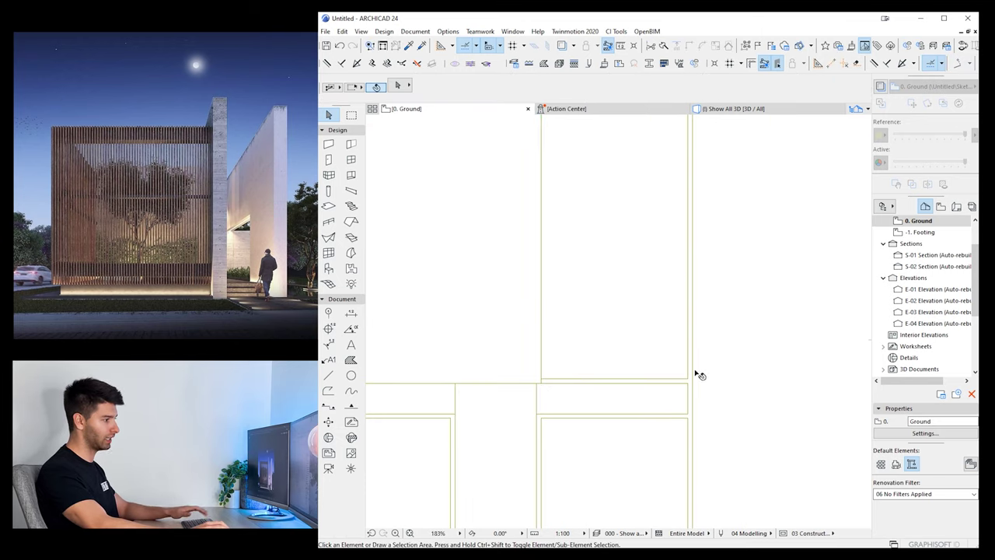
click(729, 109)
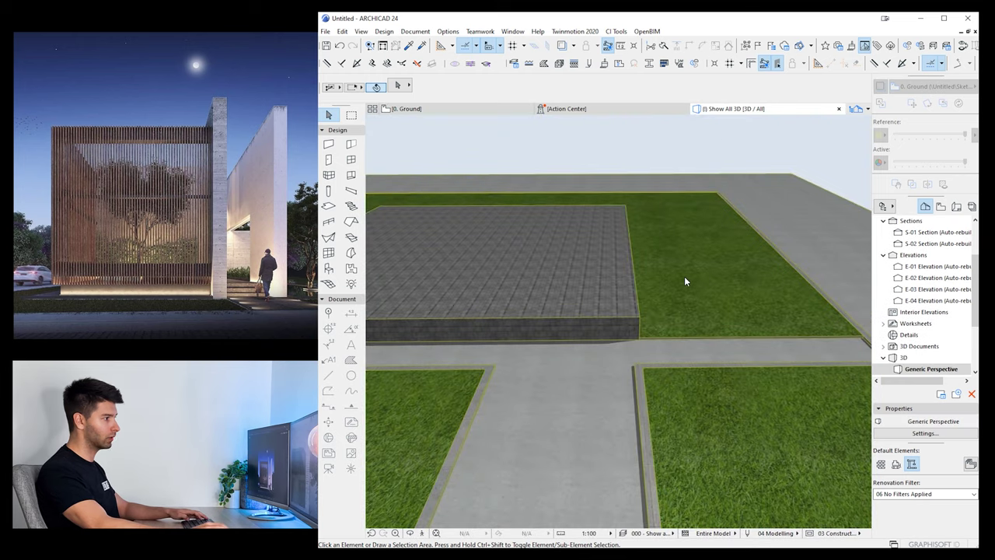
click(678, 254)
shift+middle_drag(677, 256, 575, 199)
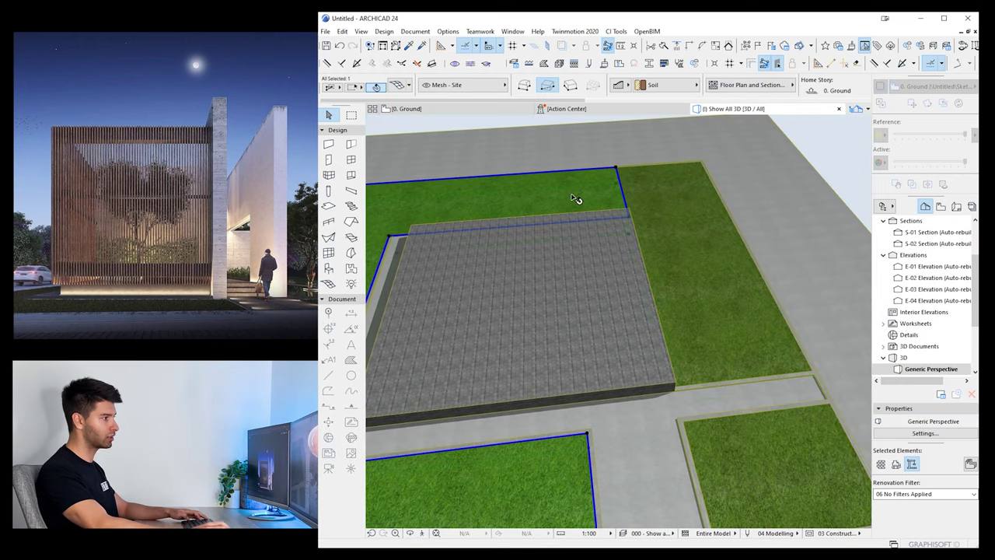
click(691, 261)
key(ctrl+t)
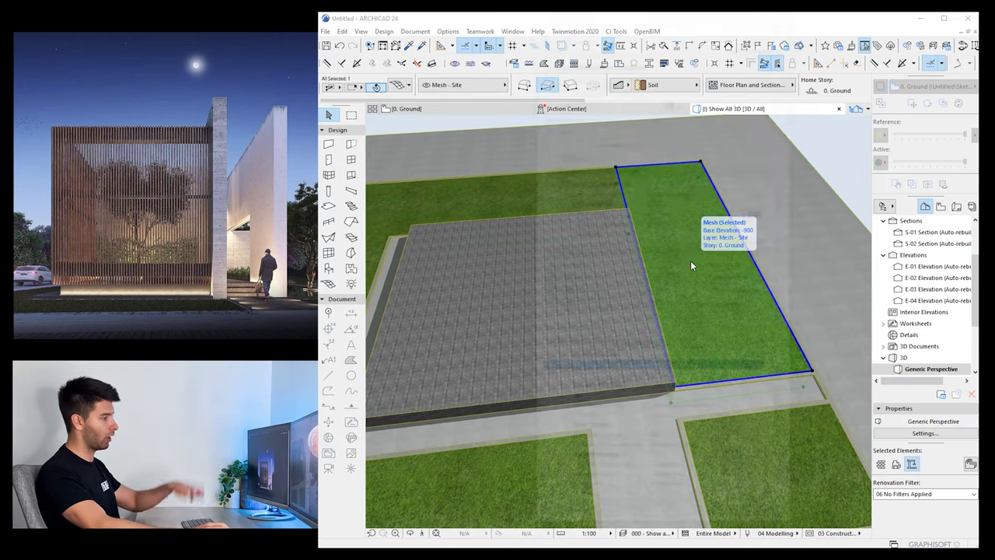
click(681, 291)
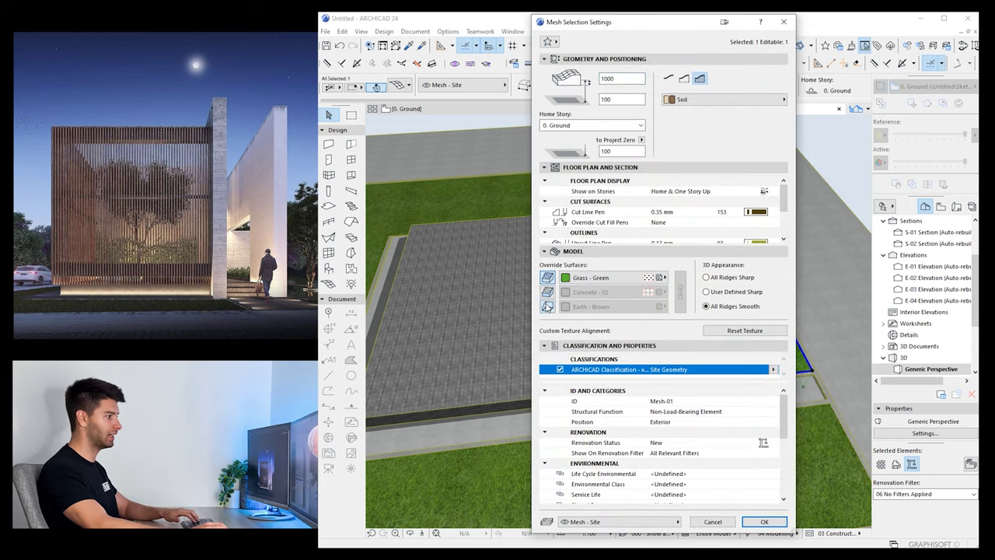
click(682, 293)
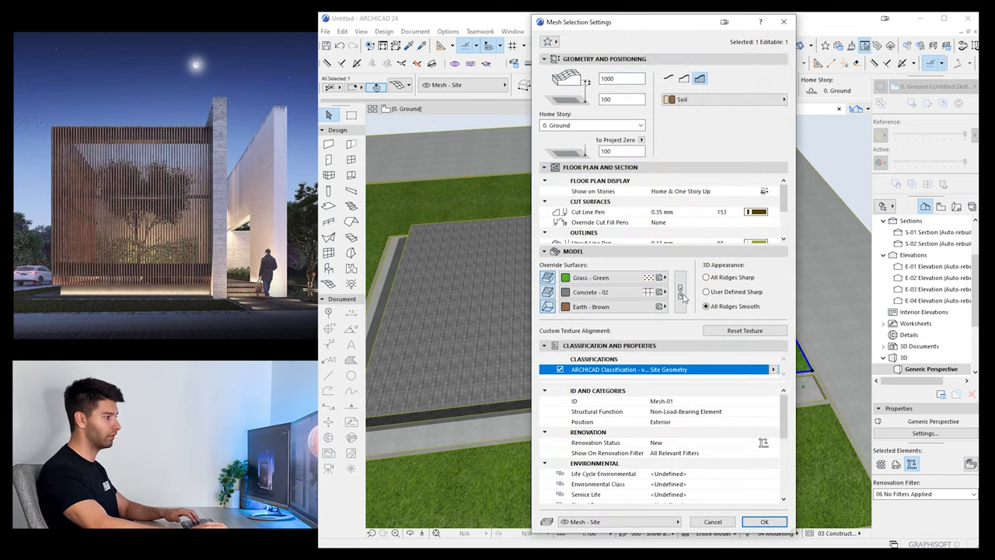
click(676, 290)
Set the linked override surfaces of the lawn mesh beside the house base to Water - Wavy
click(634, 280)
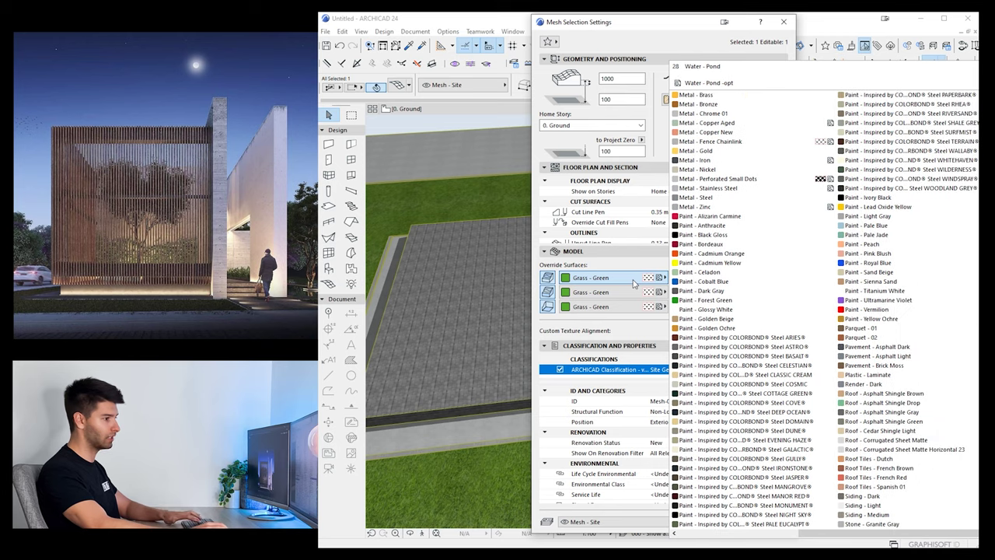
key(Down)
key(Return)
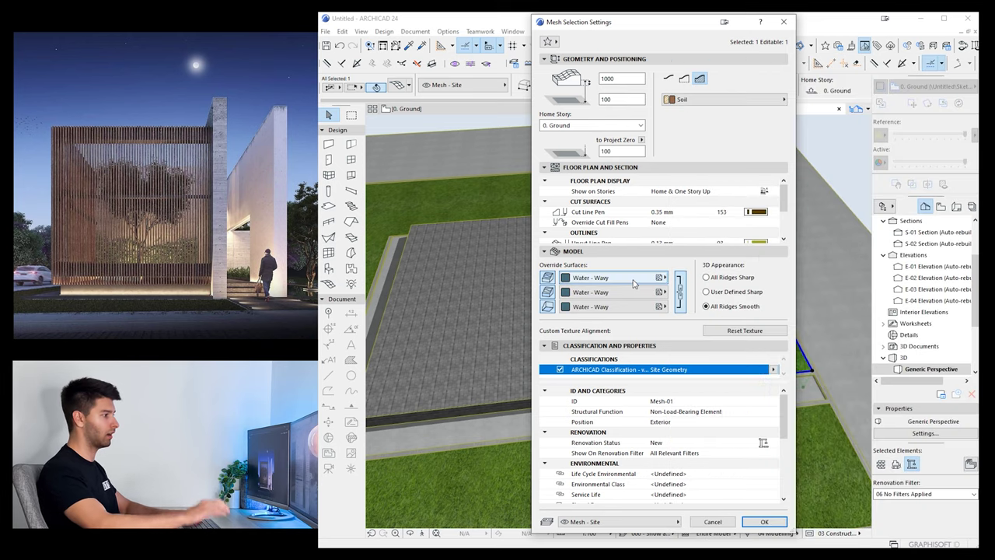
click(765, 523)
click(764, 522)
key(Escape)
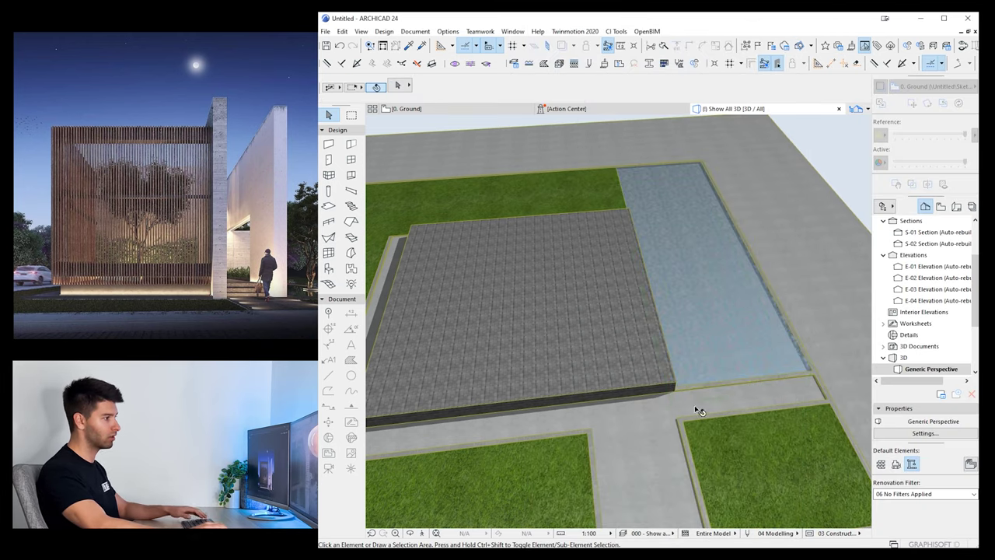
shift+middle_drag(695, 406, 744, 412)
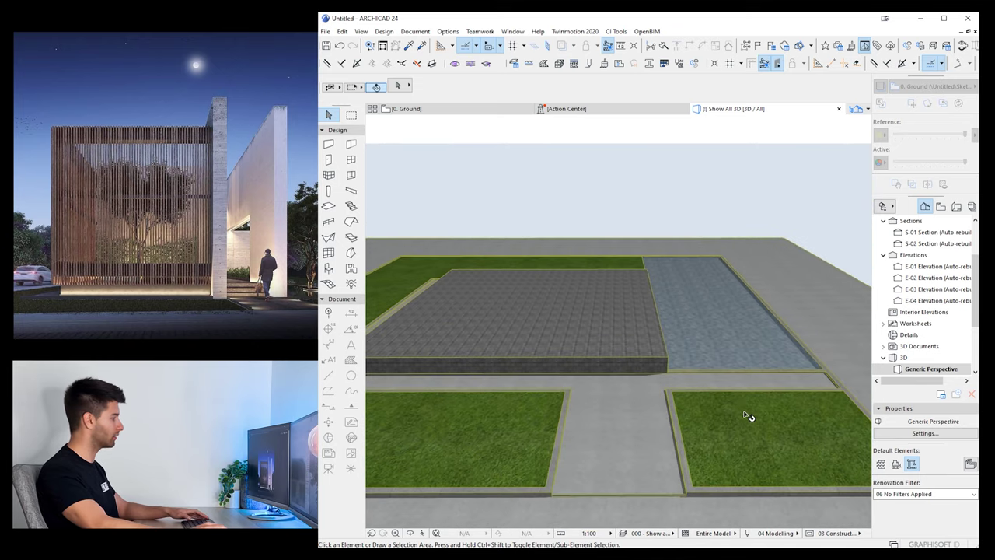
Draw a 1000 by 1000 square mesh inside the water area on the ground floor plan, using the path mesh's settings
key(F2)
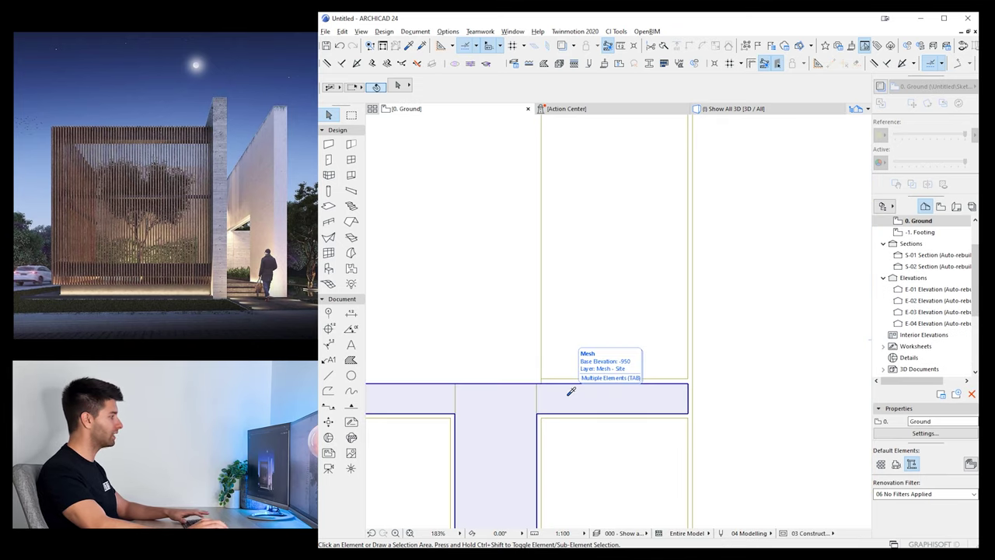
alt+click(570, 391)
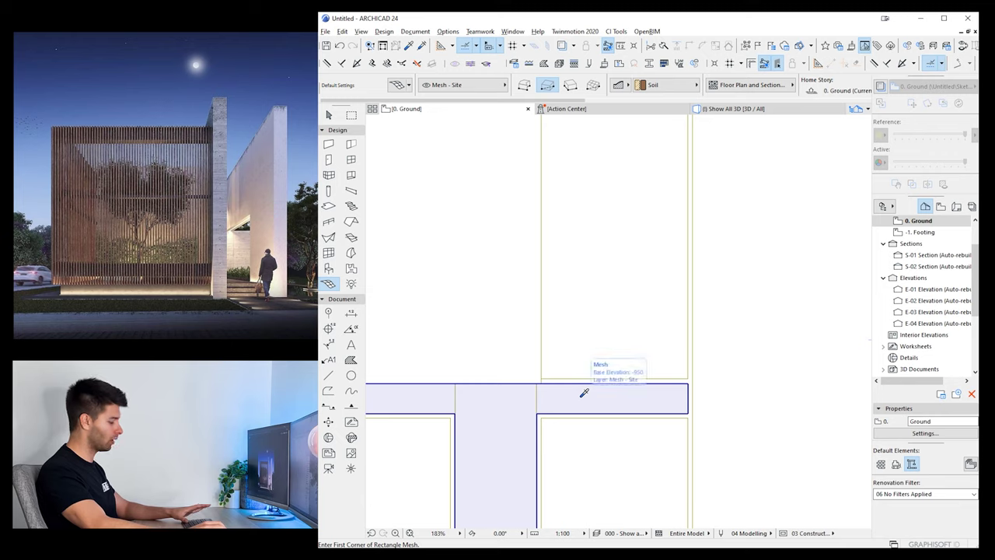
click(590, 266)
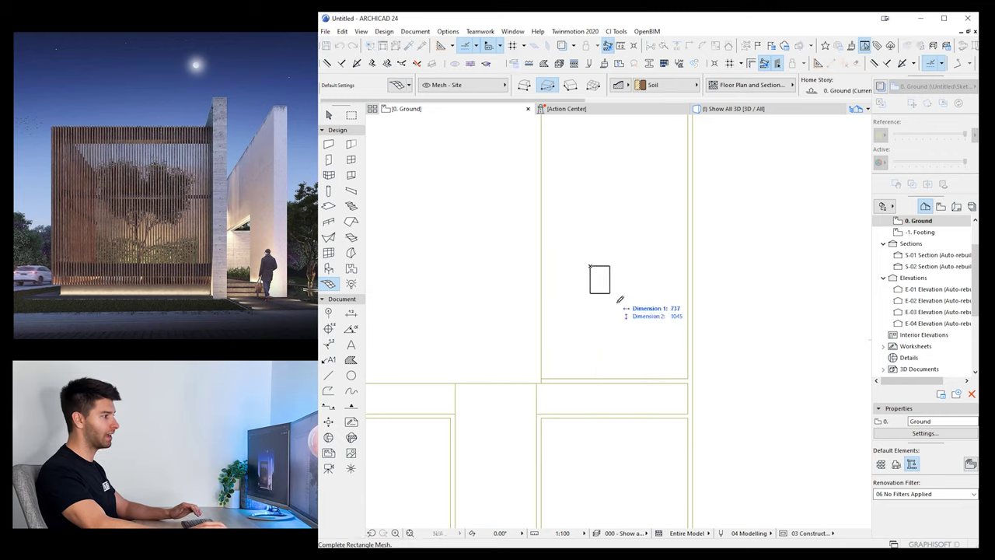
text(1000)
key(Tab)
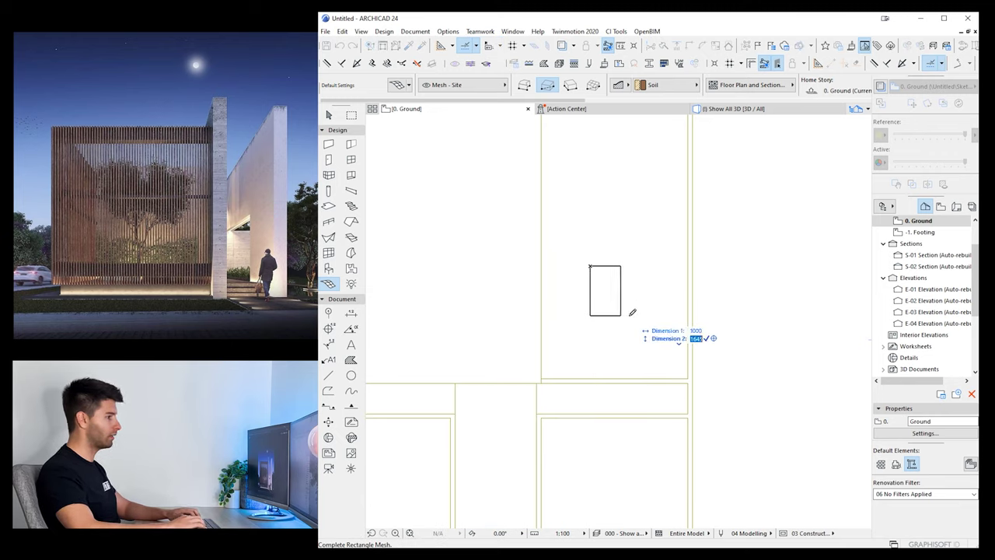
text(1000)
key(Return)
key(Escape)
Move the square mesh diagonally to a more central spot across the water area's width, closer to the side path
click(620, 297)
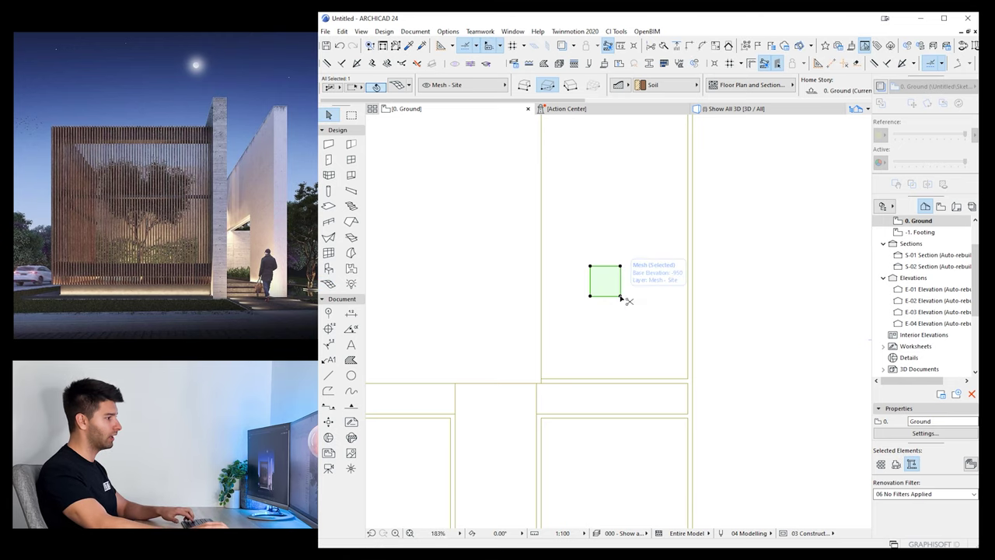
key(ctrl+d)
click(620, 296)
click(630, 314)
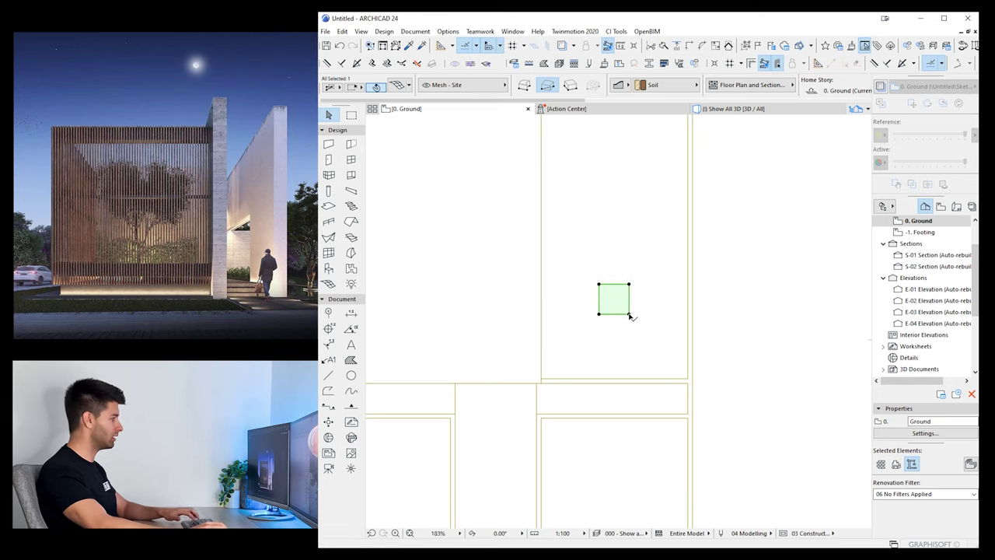
key(Escape)
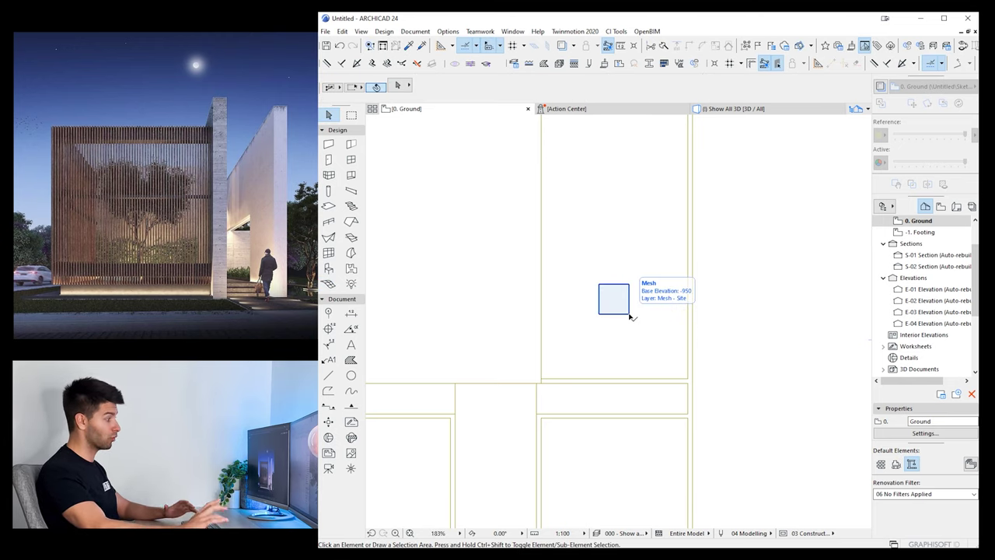
Create a copy of the square mesh offset inward by 150 on all sides
scroll(632, 316, up, 4)
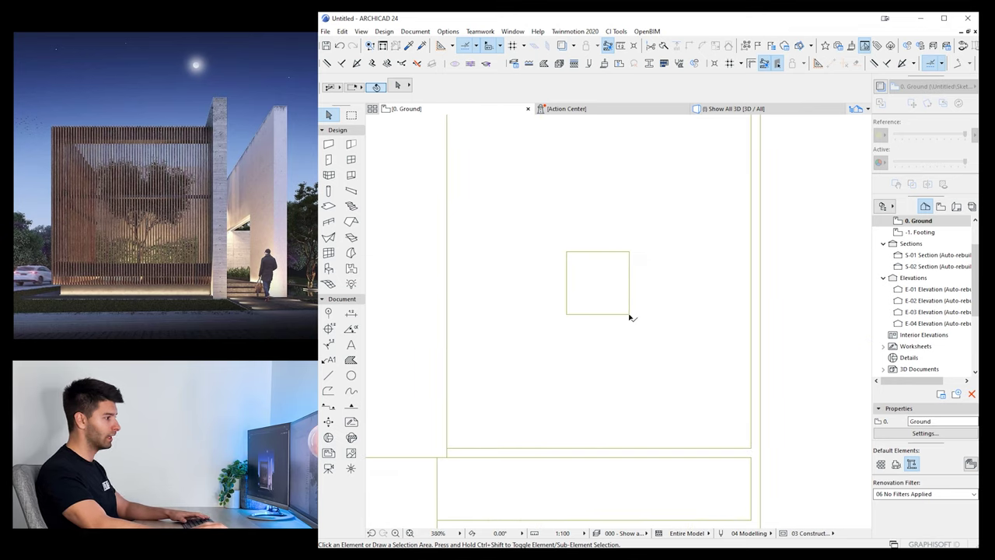
click(620, 315)
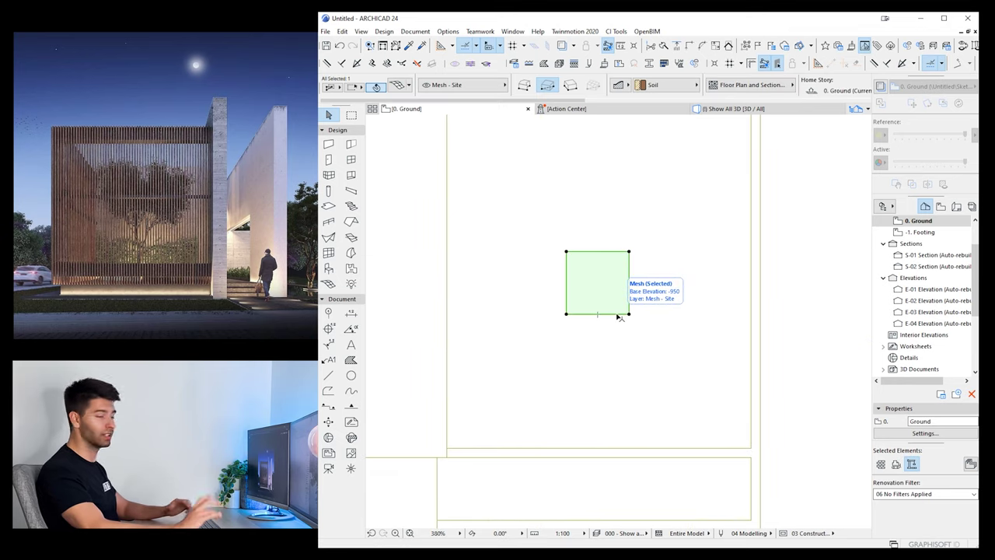
click(619, 315)
click(722, 364)
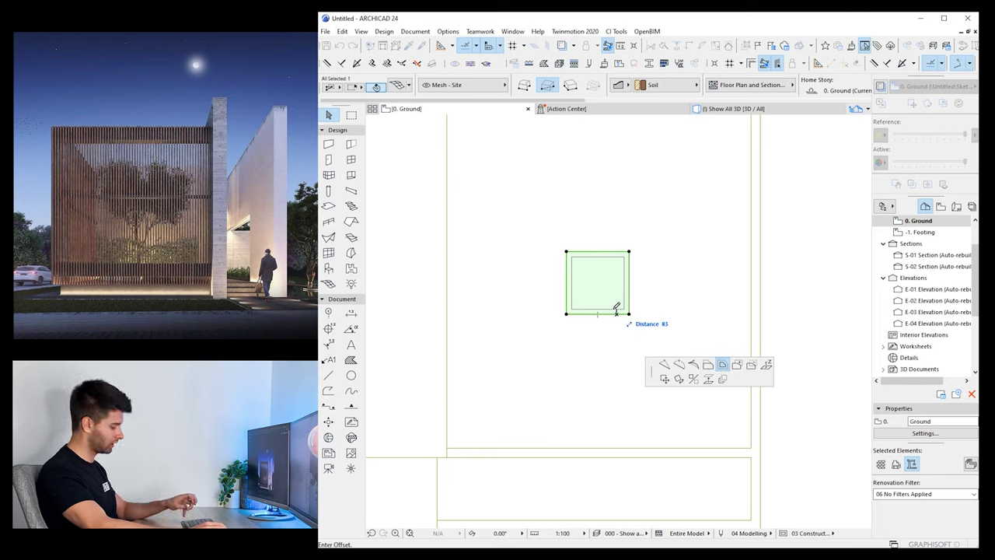
text(150)
key(Return)
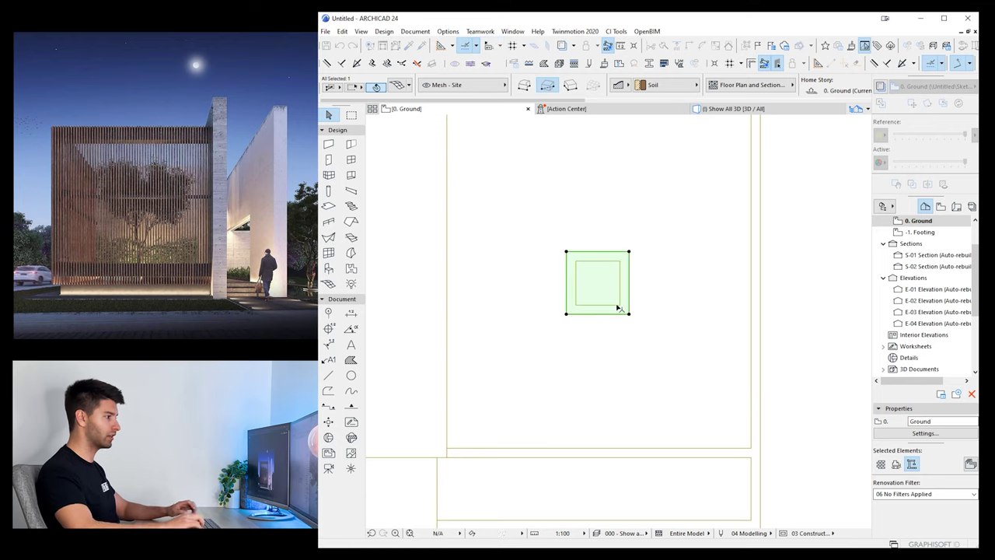
key(Escape)
Subtract the inner square from the outer square mesh so the outer mesh forms a planter rim
click(616, 296)
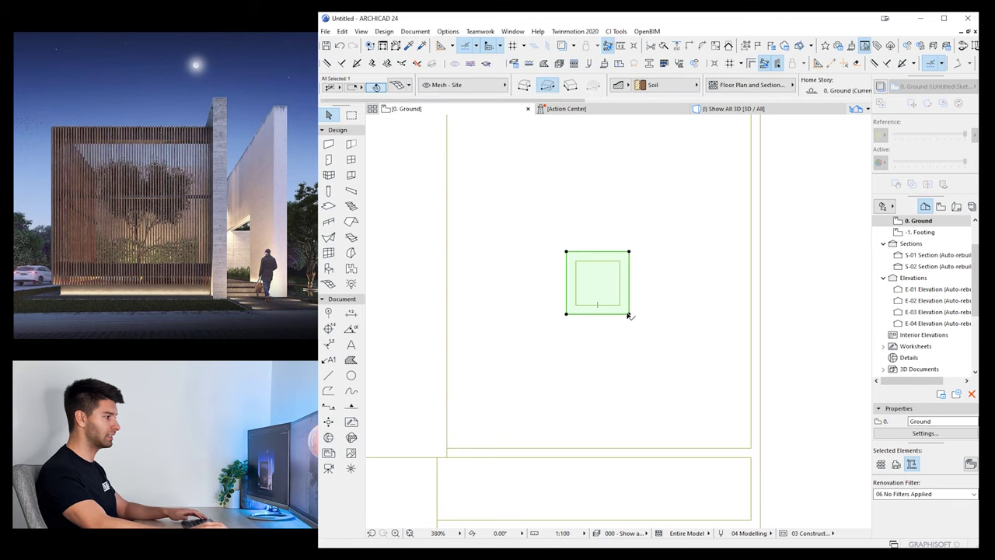
click(630, 315)
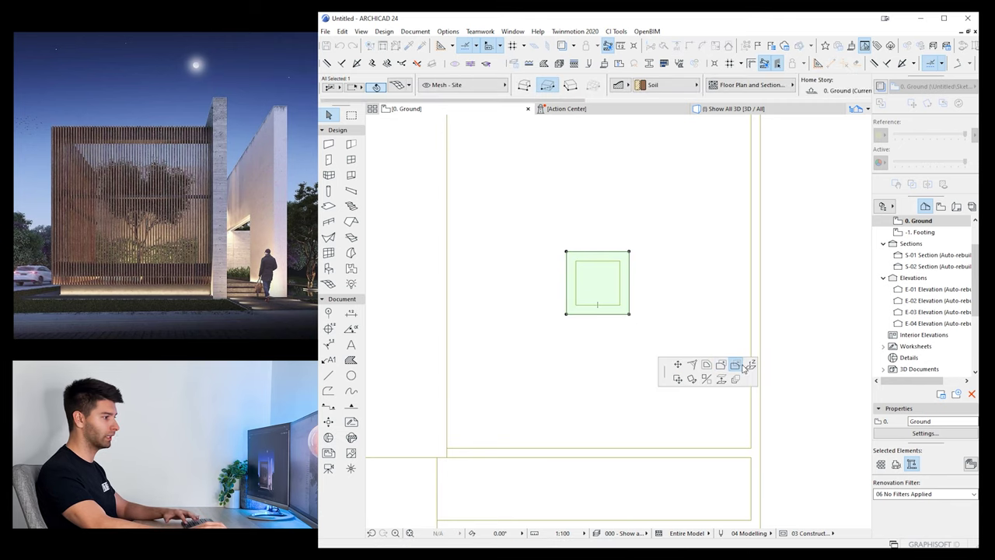
click(620, 304)
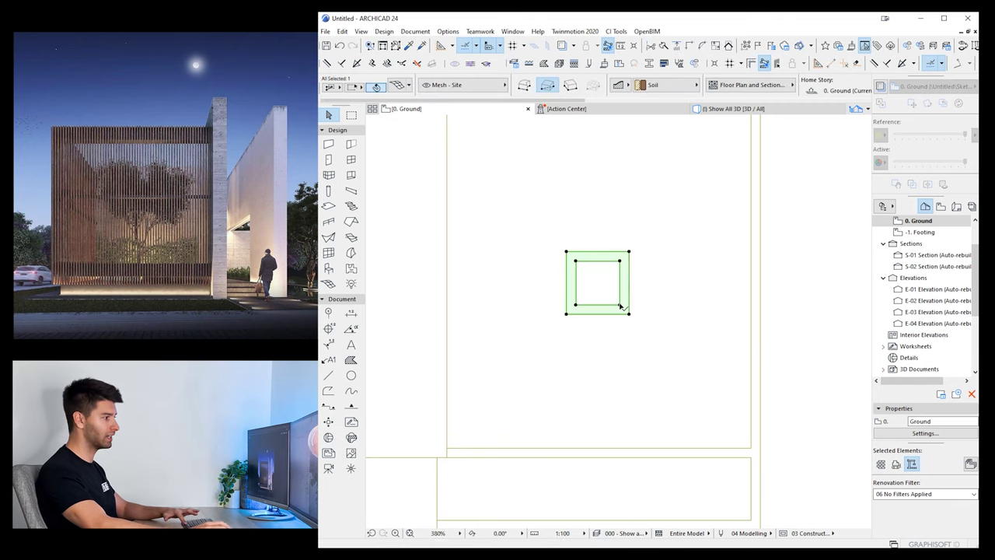
key(Escape)
Set the elevation of both the rim and inner square meshes in the water to 200 above the Ground story
click(774, 110)
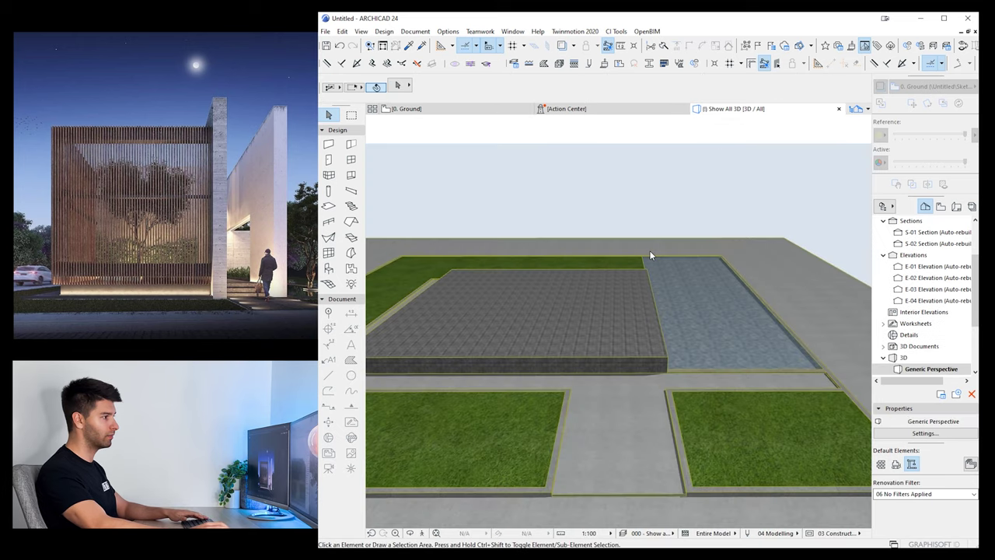
scroll(721, 337, up, 6)
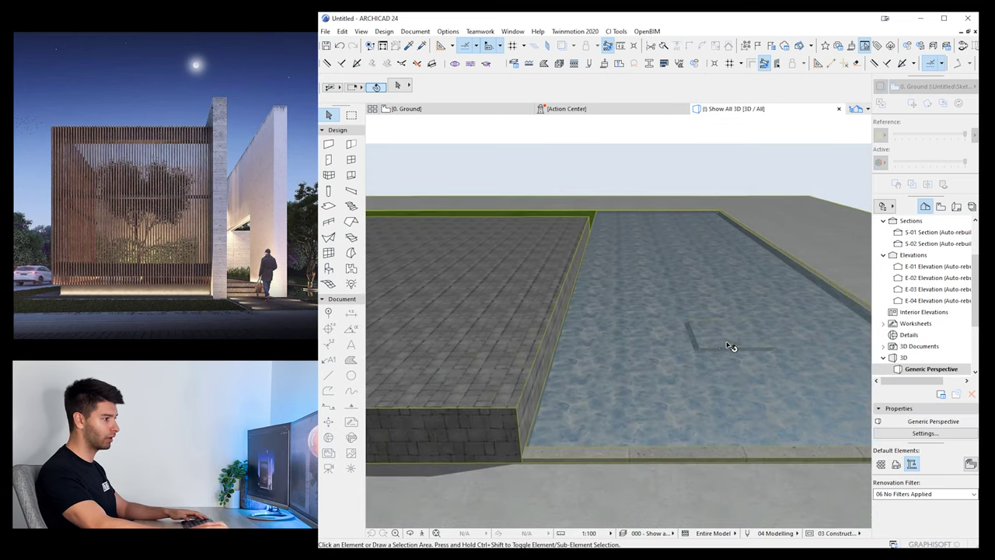
shift+middle_drag(534, 391, 671, 203)
scroll(549, 386, up, 3)
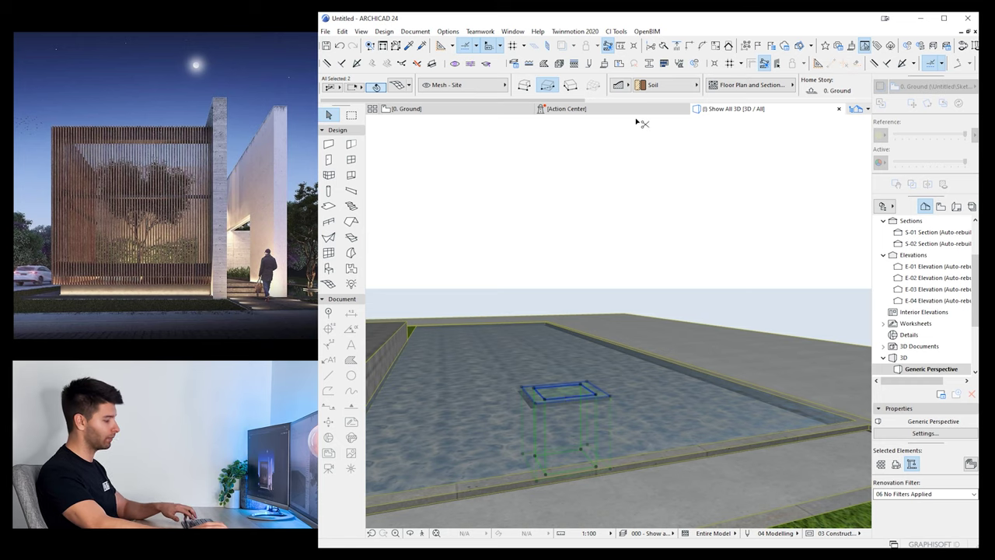
key(ctrl+t)
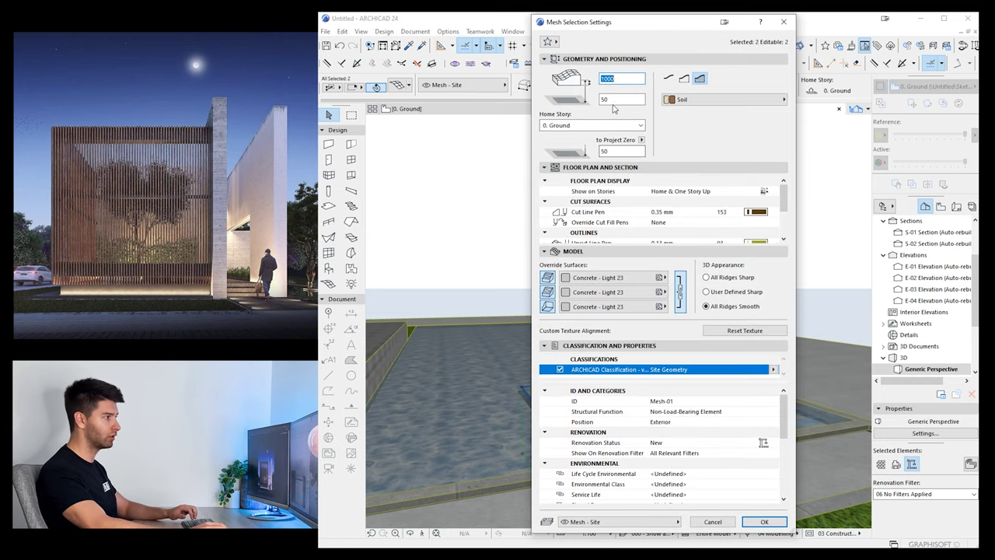
key(Tab)
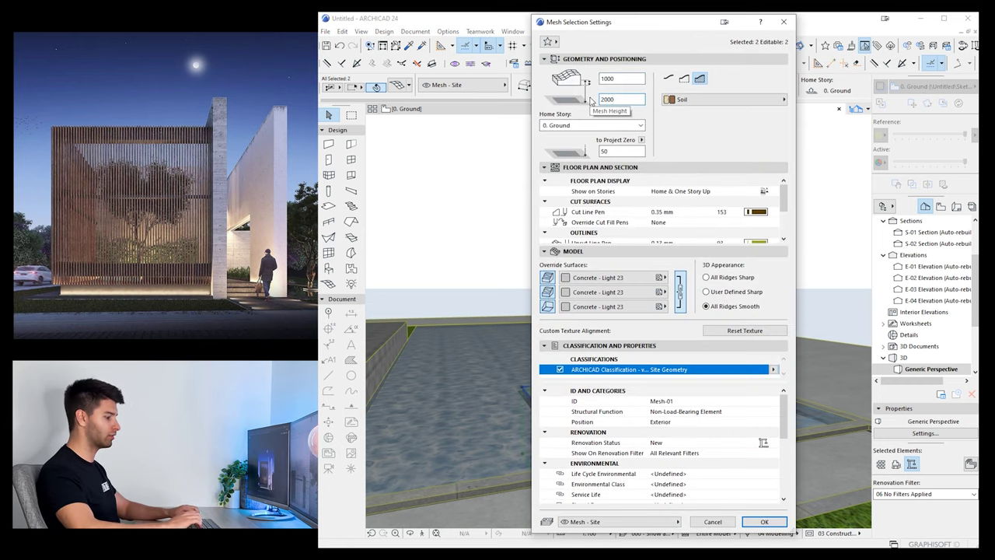
key(Return)
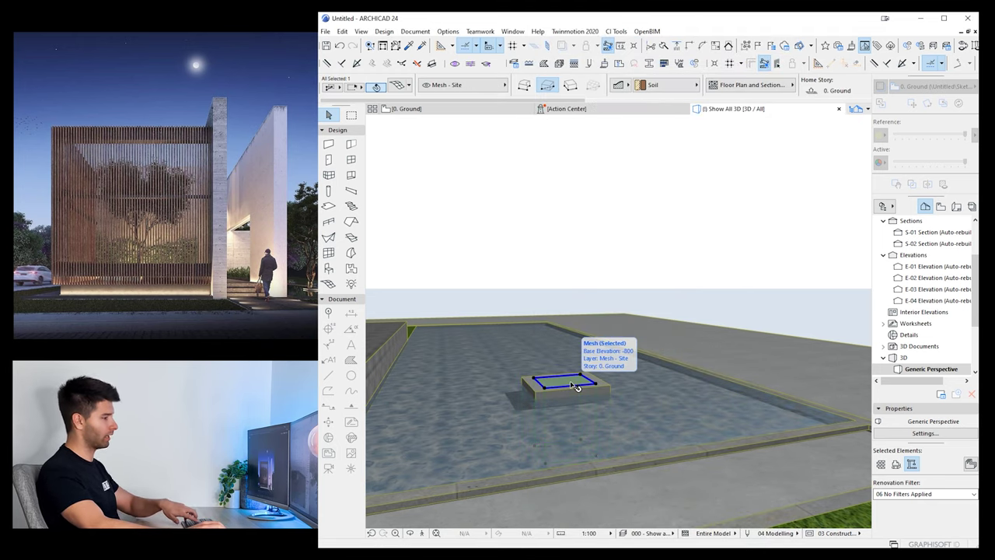
Override all surfaces of the planter's inner square mesh with Earth - Brown
key(ctrl+t)
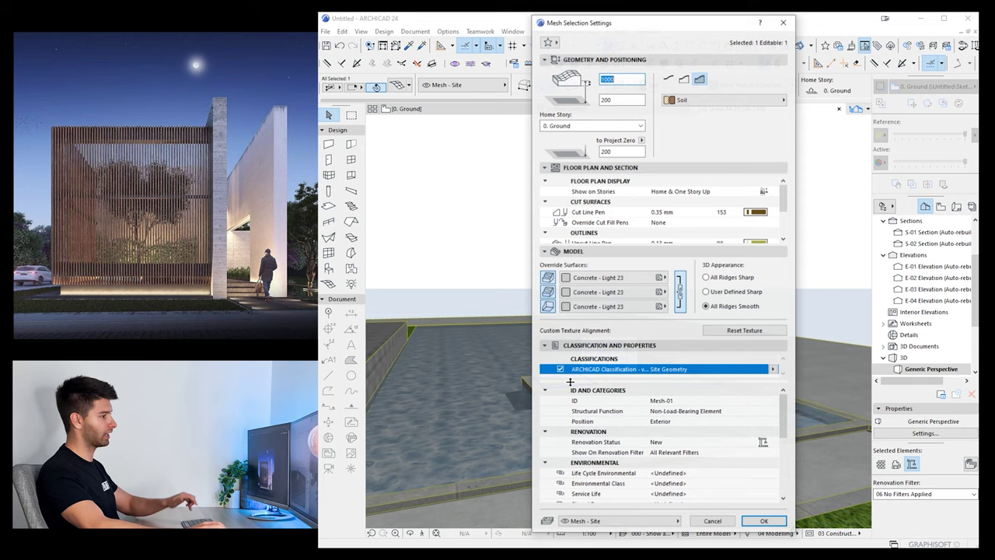
click(580, 278)
key(Down)
key(Return)
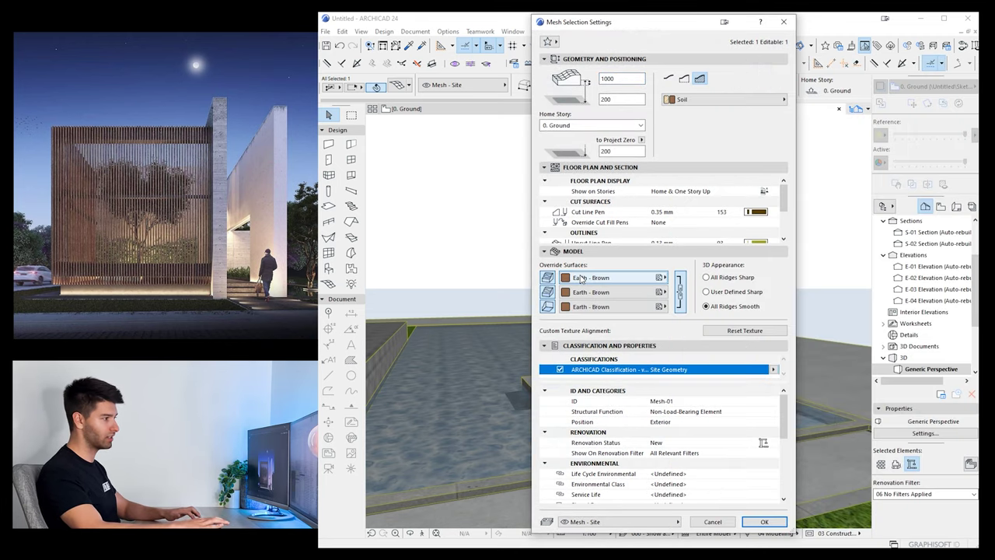
click(765, 521)
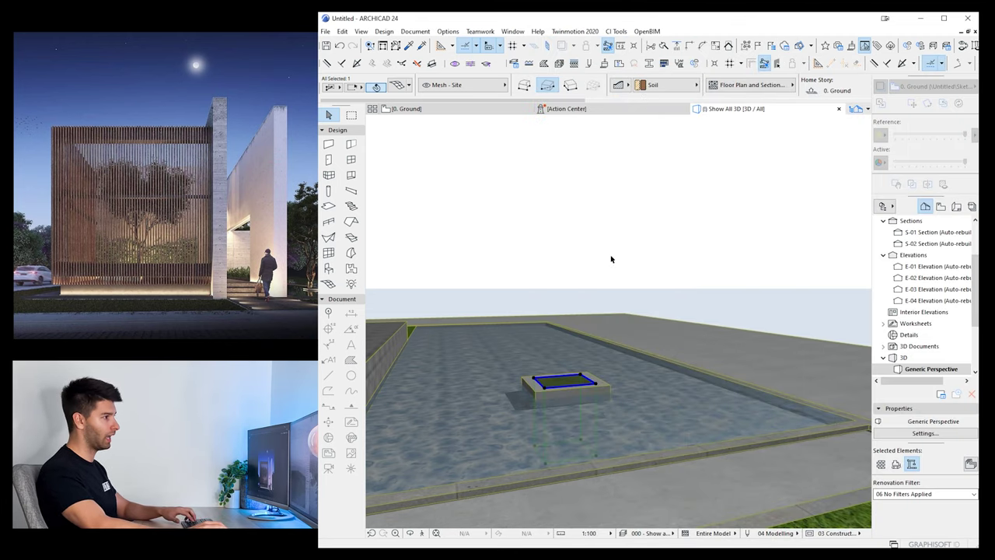
Move the planter's inner earth mesh slightly down along the vertical axis
click(597, 386)
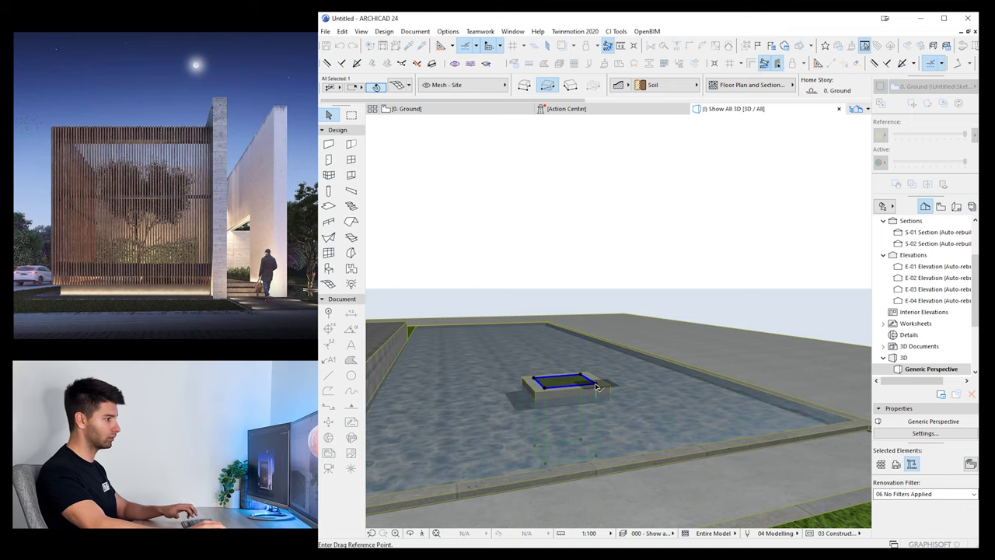
key(Return)
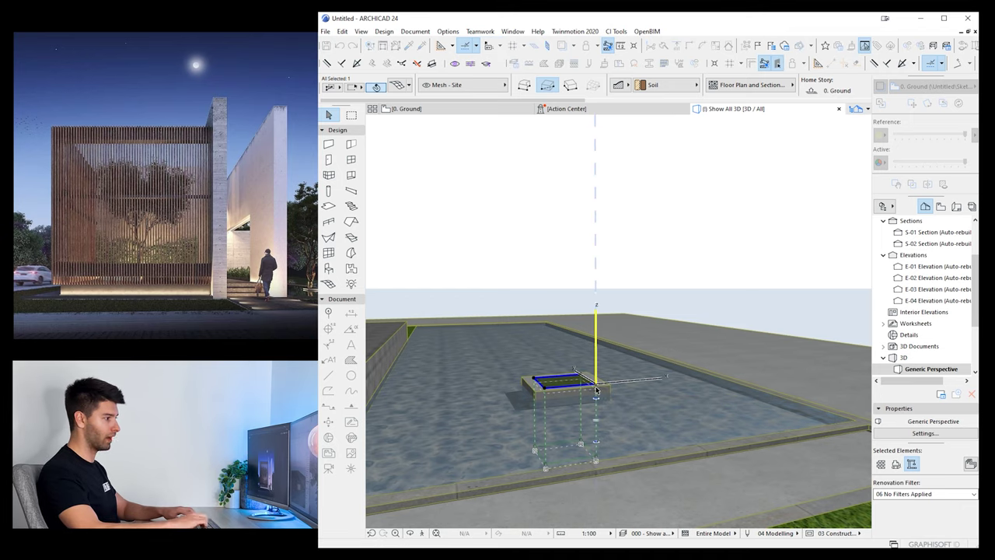
key(Escape)
Examine the site meshes in 3D around the house base, lawns, paths and pool planter
scroll(584, 384, up, 3)
mouse_move(583, 384)
shift+middle_down()
mouse_move(532, 404)
mouse_move(453, 367)
mouse_move(520, 378)
mouse_move(558, 397)
mouse_move(576, 389)
mouse_move(665, 398)
mouse_move(575, 395)
mouse_move(601, 394)
shift+middle_up()
scroll(549, 374, up, 1)
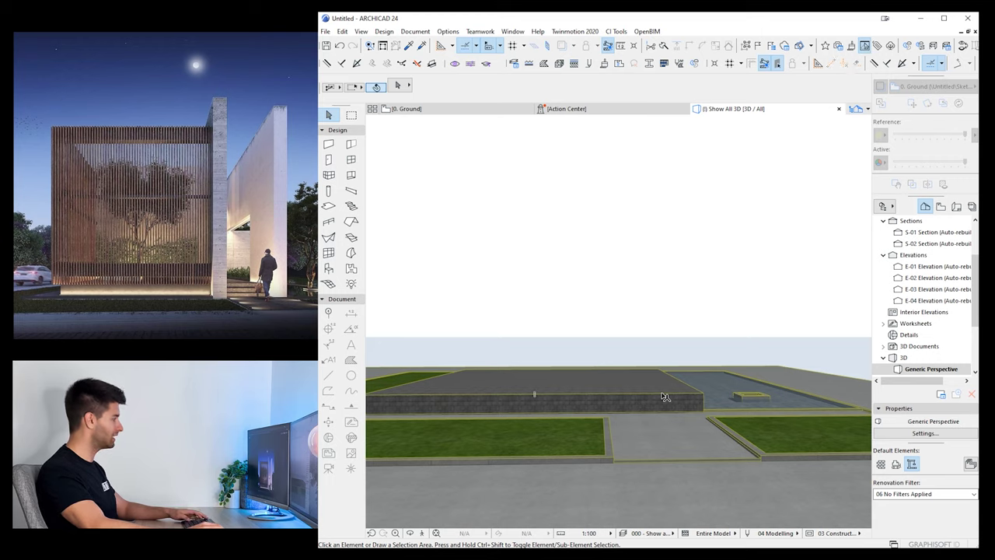
shift+middle_drag(398, 391, 478, 392)
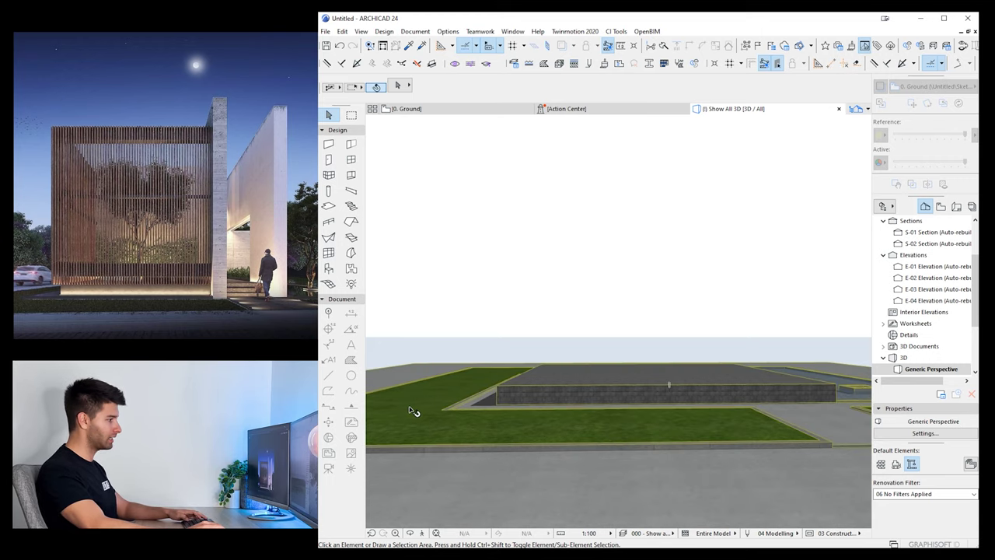
shift+middle_drag(413, 412, 567, 432)
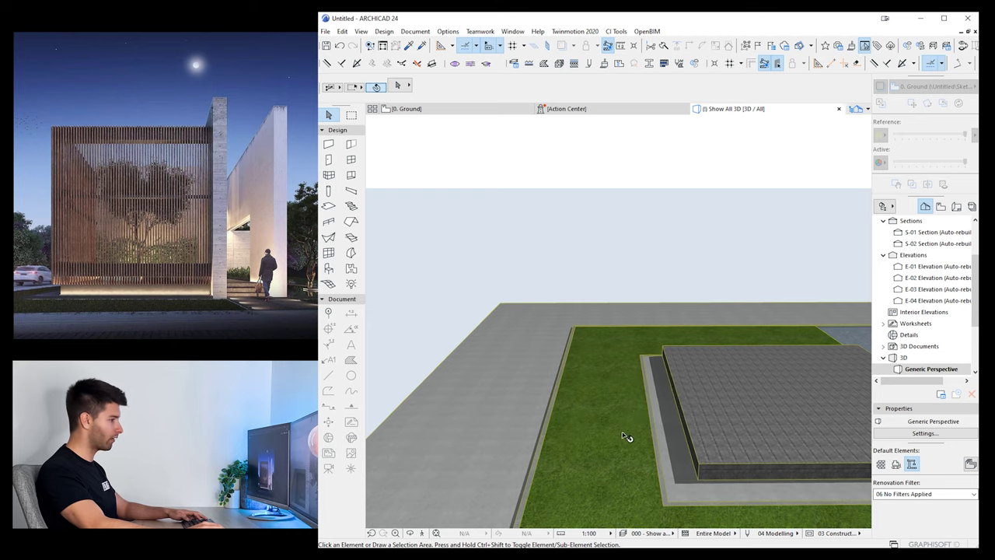
middle_drag(628, 438, 608, 347)
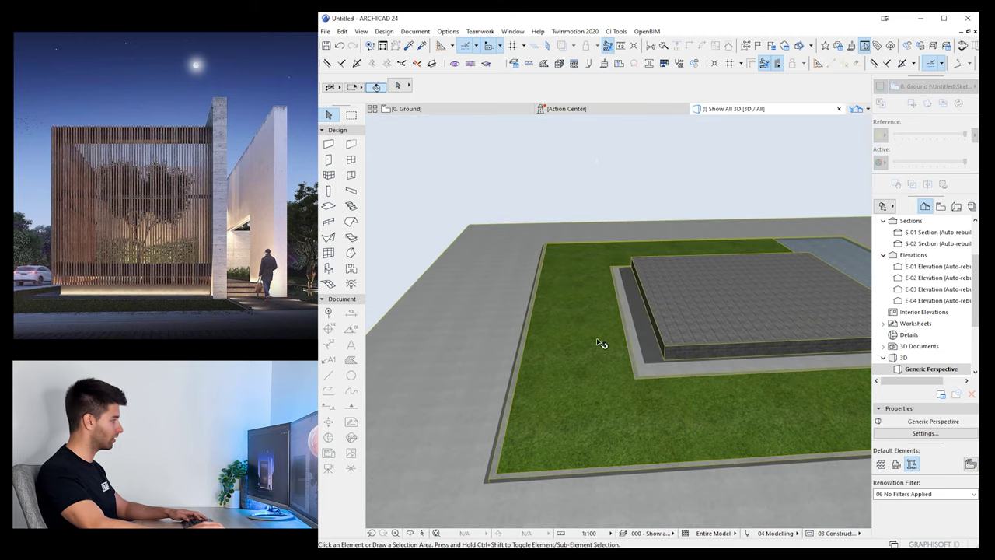
shift+middle_drag(534, 423, 567, 448)
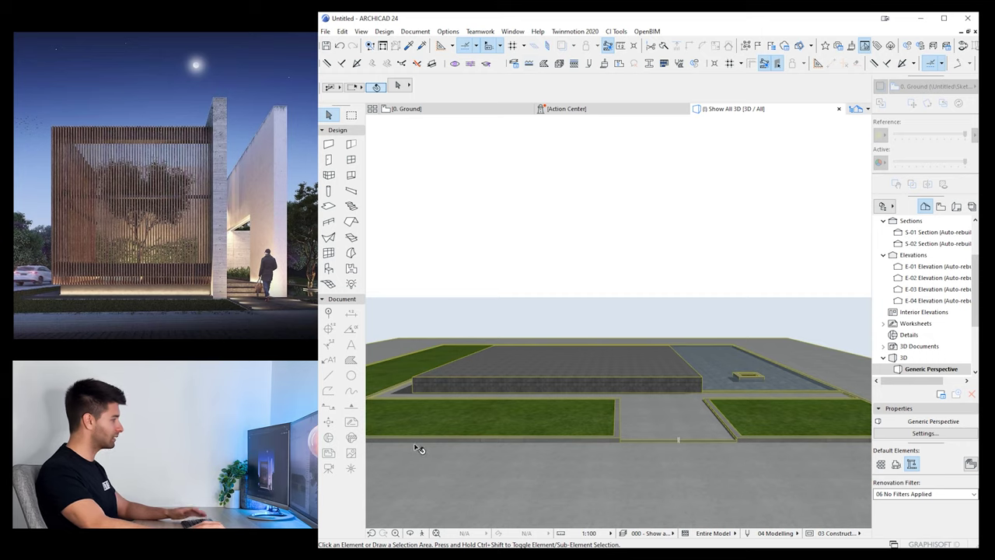
Go to the Ground floor plan, check the house base mesh and activate the Wall tool
mouse_move(418, 109)
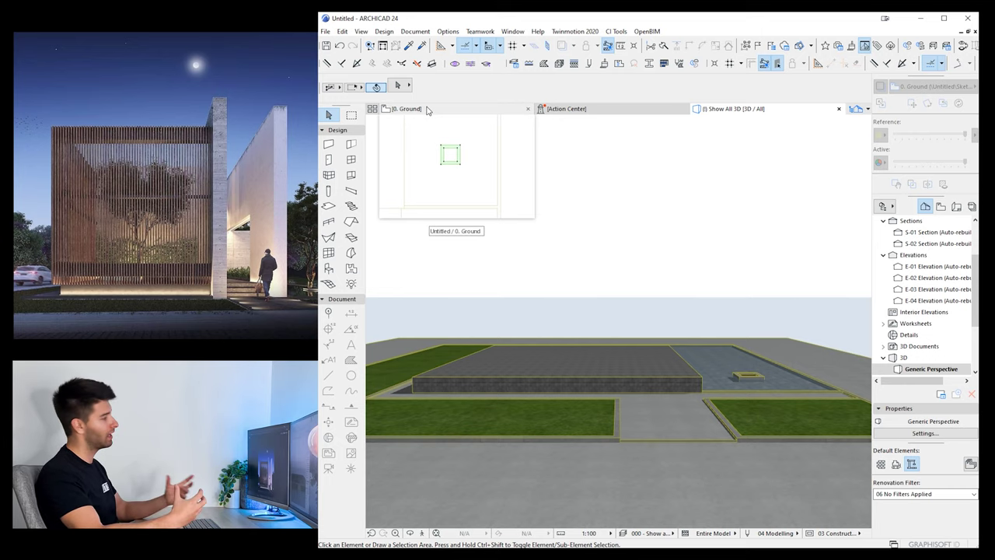
click(426, 109)
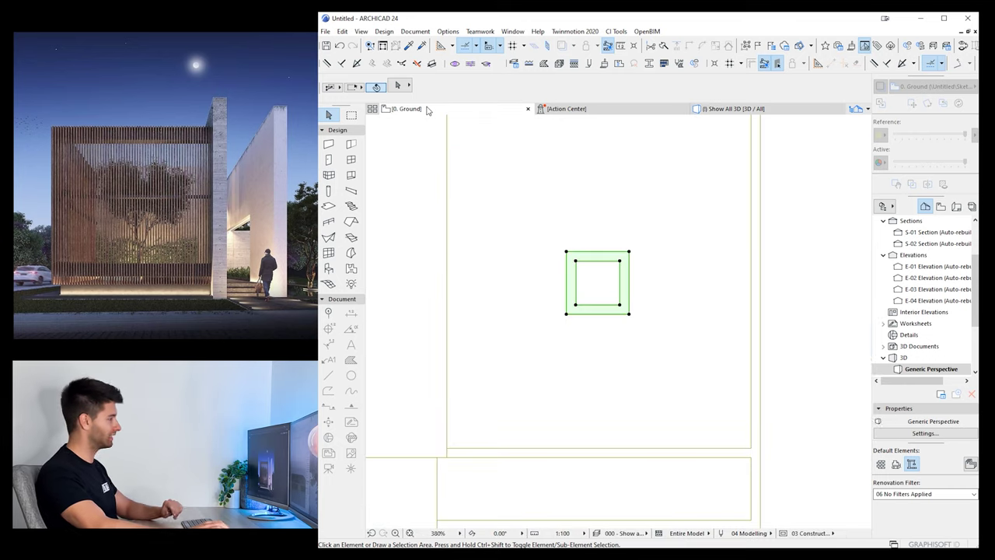
click(522, 251)
scroll(501, 308, up, 3)
scroll(501, 308, down, 5)
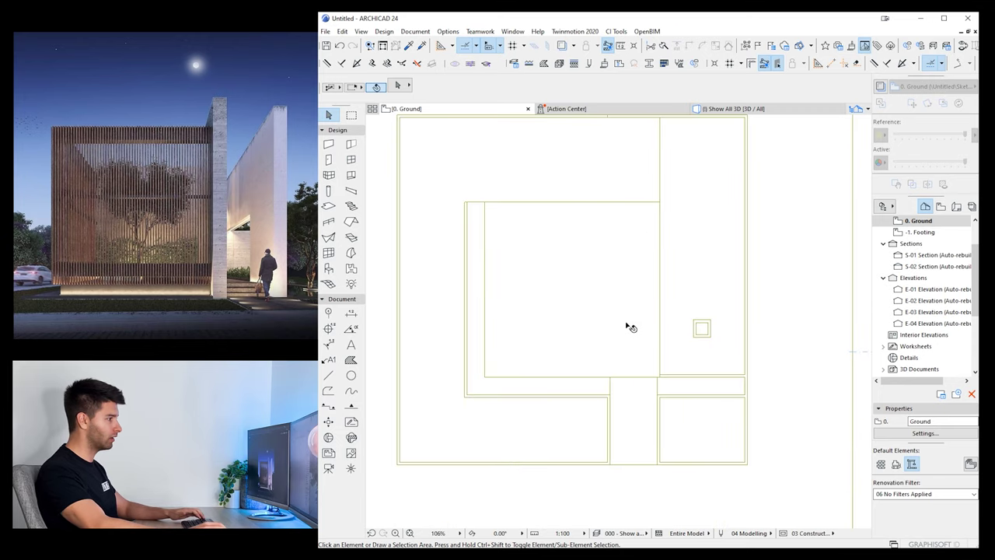
click(615, 268)
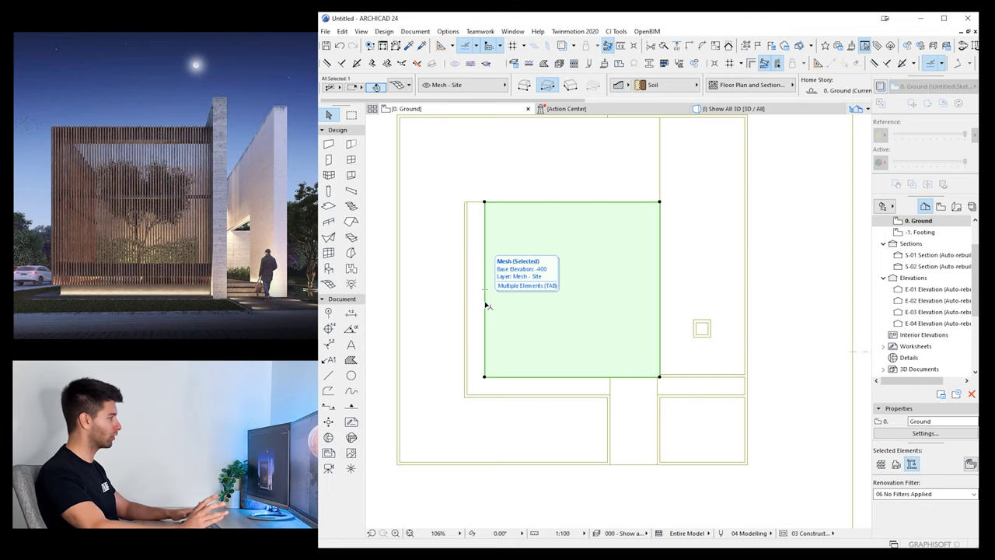
key(Escape)
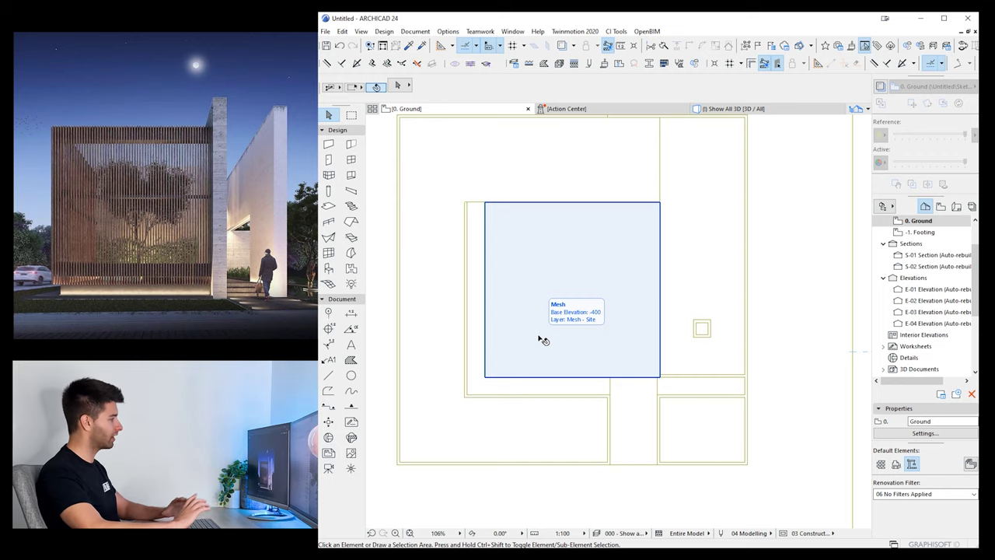
scroll(541, 339, up, 2)
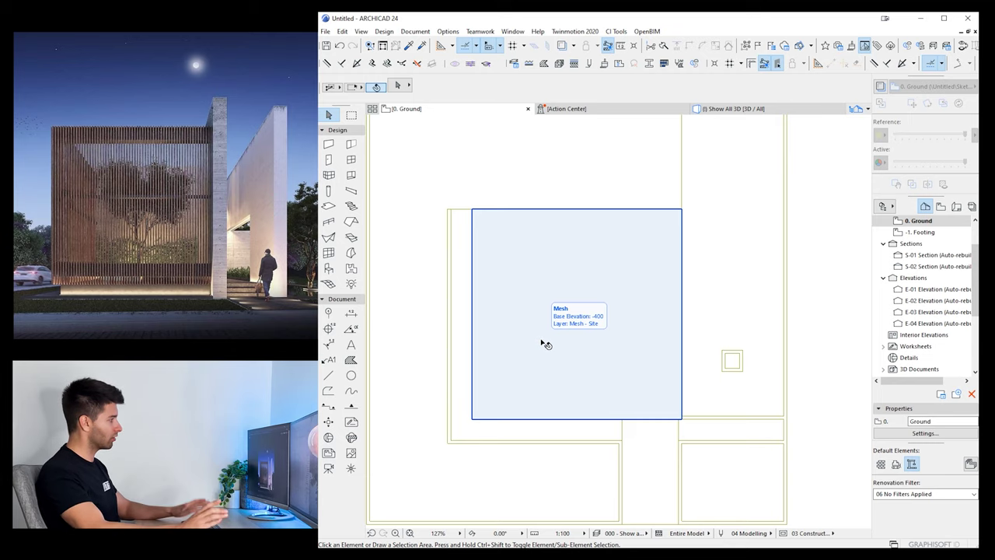
scroll(541, 342, up, 2)
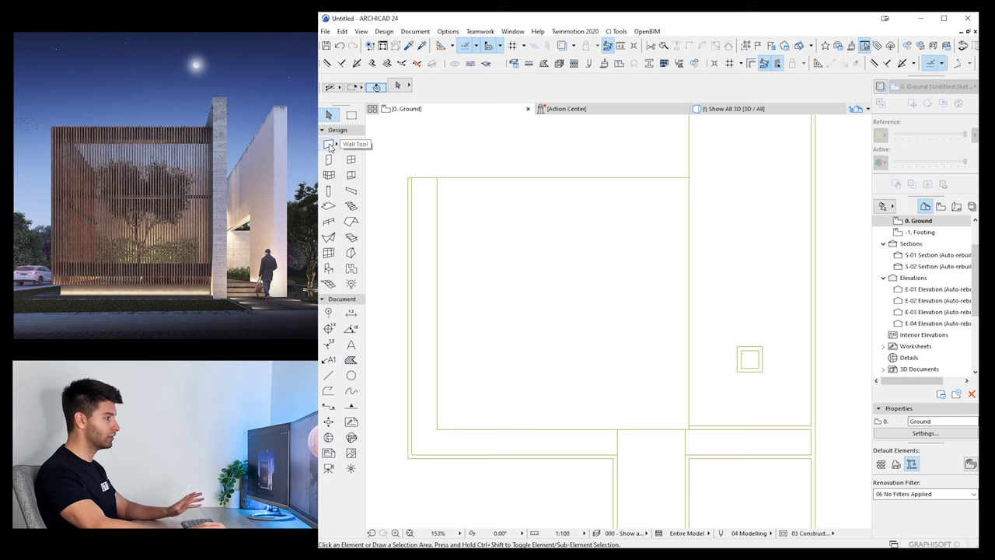
click(329, 146)
click(398, 85)
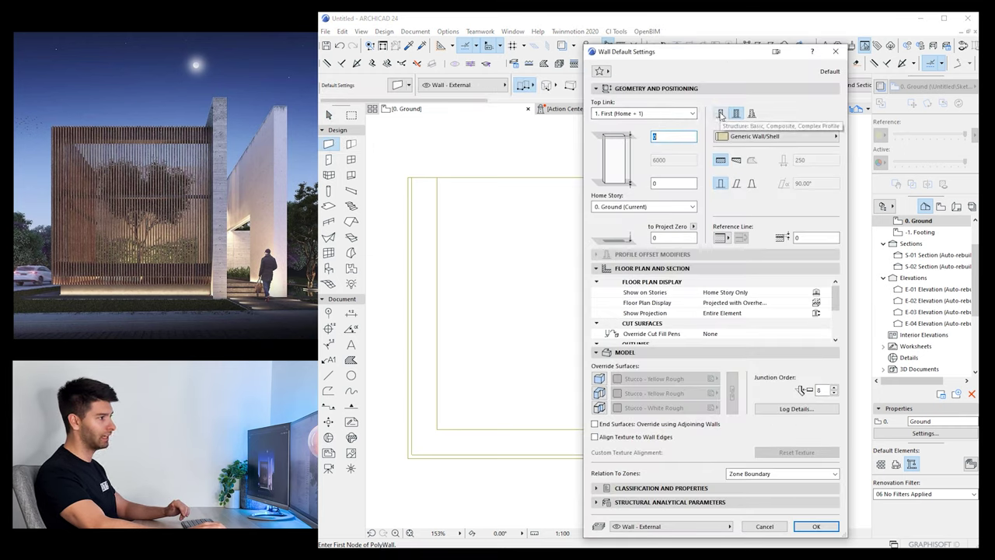
click(720, 115)
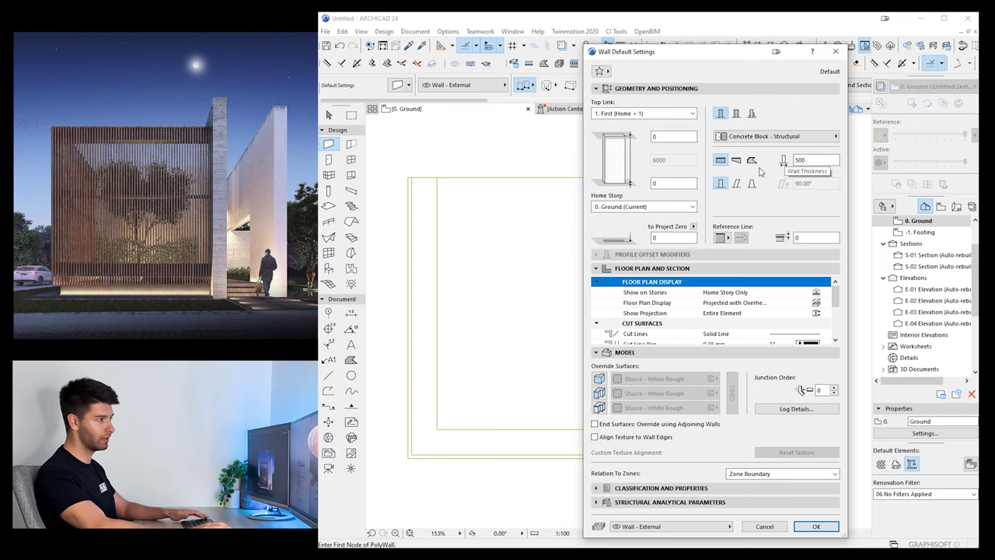
key(Return)
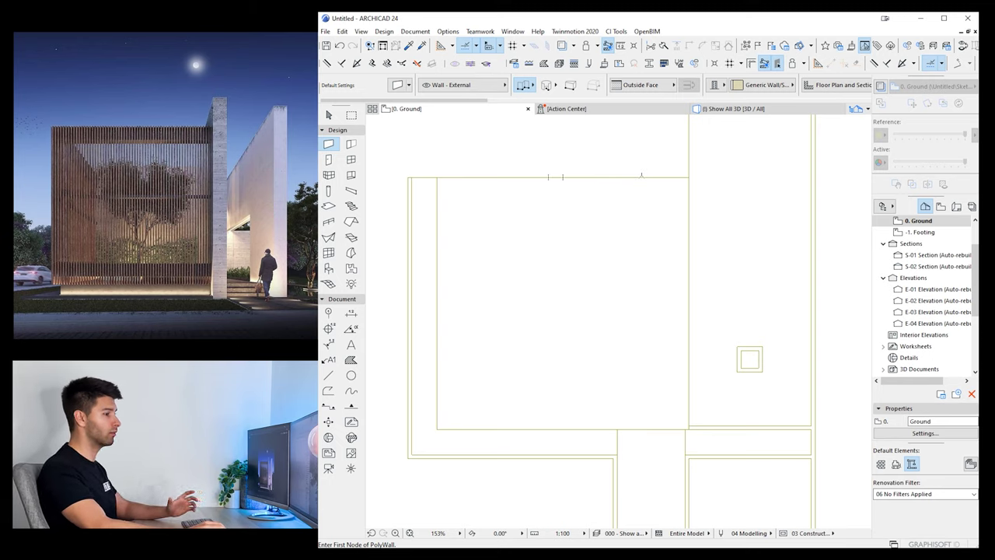
Create a composite structure named 500mm CONC WALL by duplicating the FS04:250mm Susp Conc + Timber Finish composite
click(574, 64)
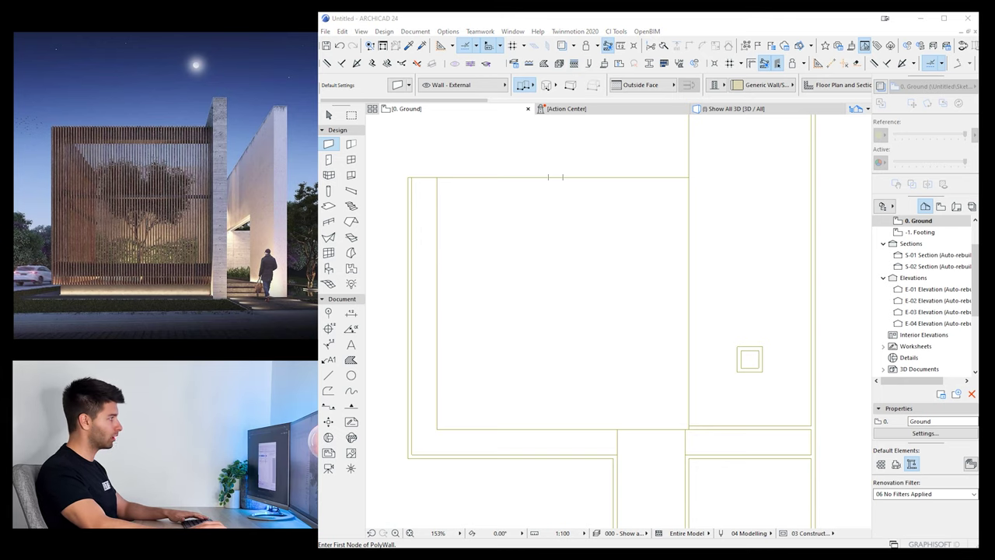
drag(696, 111, 692, 110)
click(420, 138)
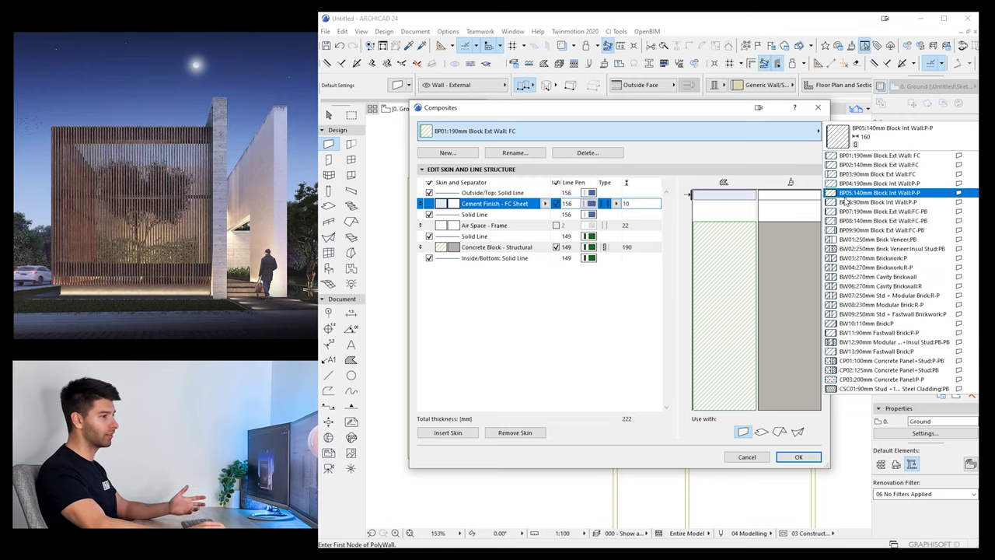
click(978, 221)
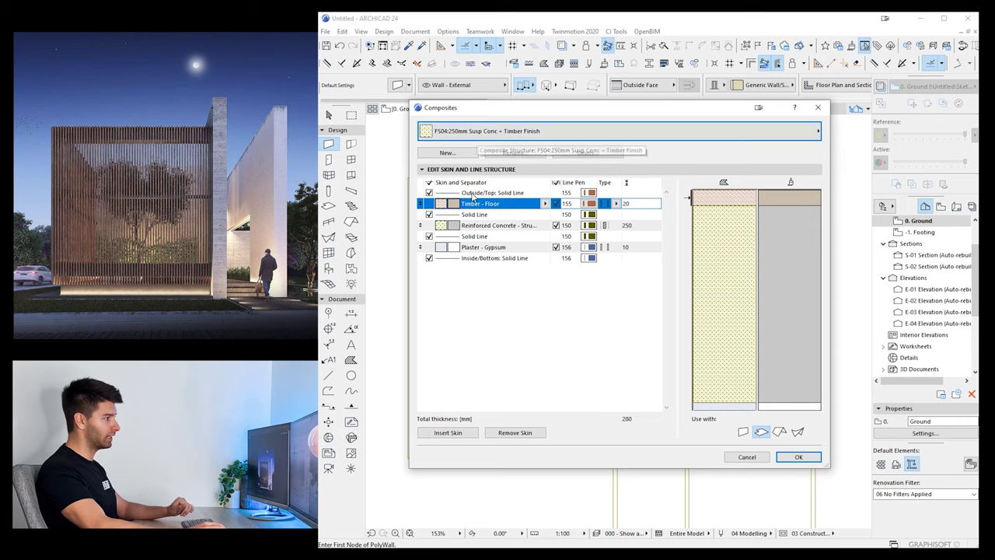
click(463, 153)
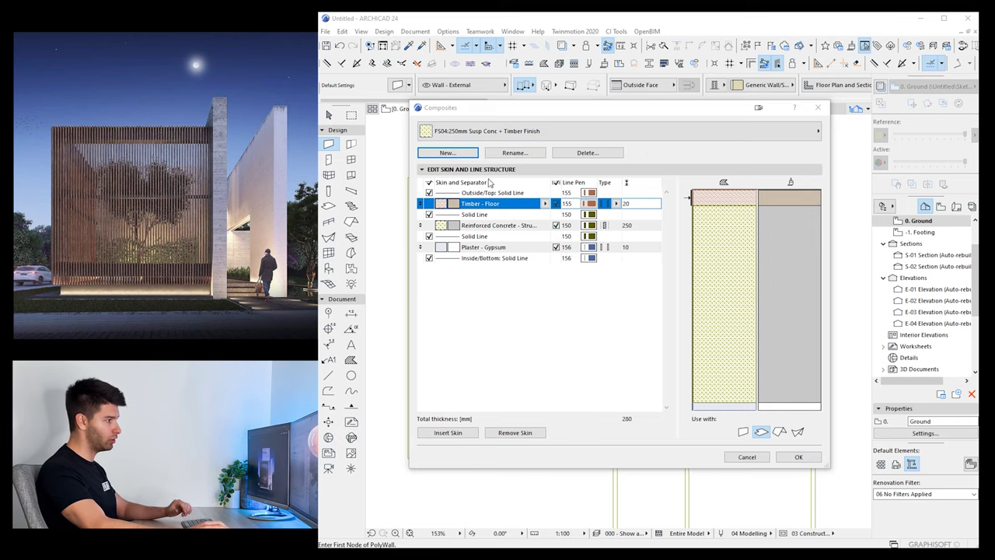
drag(613, 179, 625, 201)
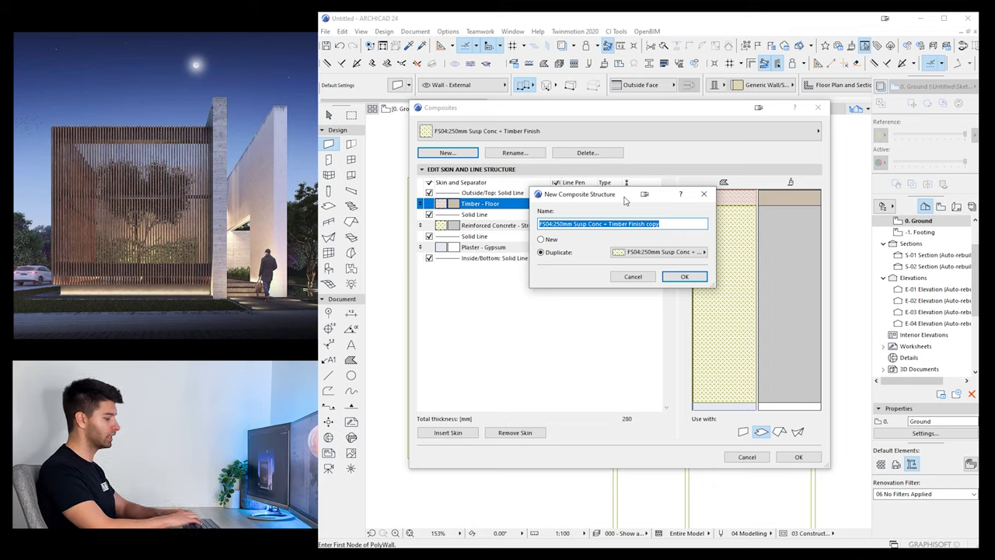
text(500mm)
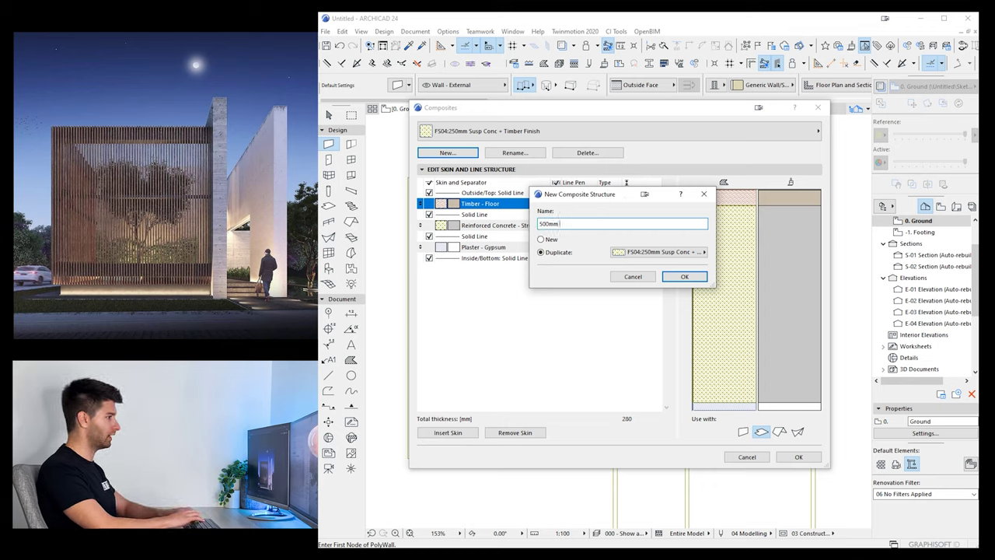
text( CONC WALL)
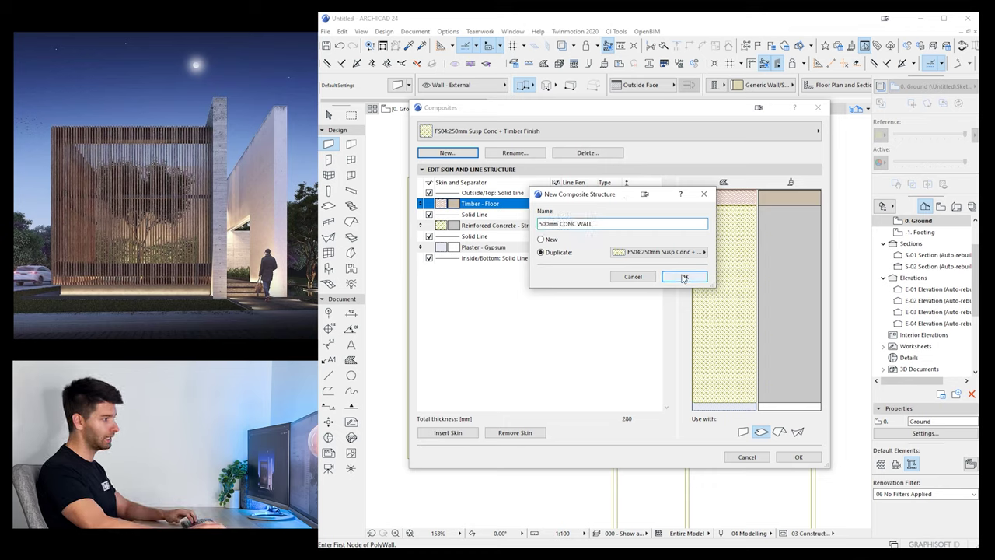
click(684, 277)
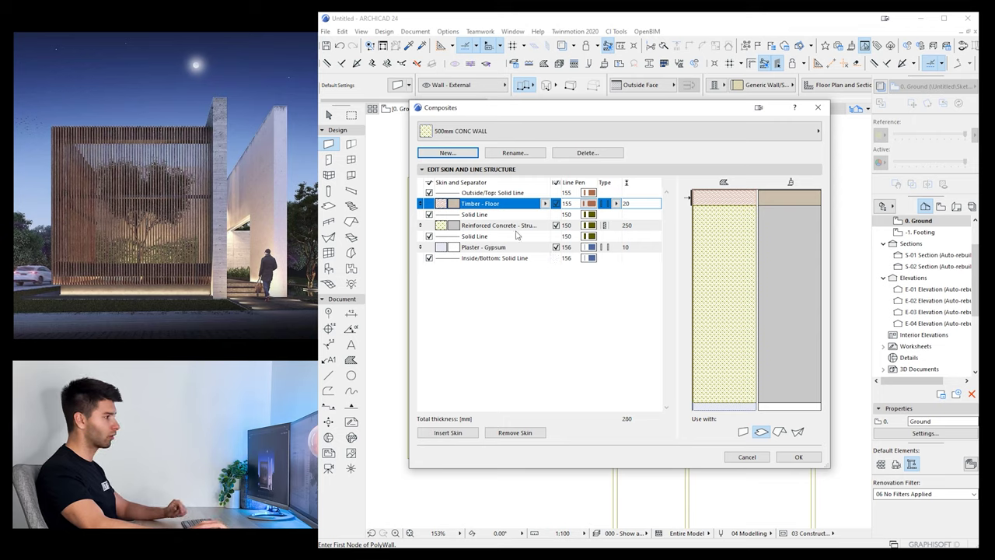
Remove the Timber - Floor and Plaster - Gypsum skins from the 500mm CONC WALL composite and set the reinforced concrete thickness to 500 mm
click(507, 431)
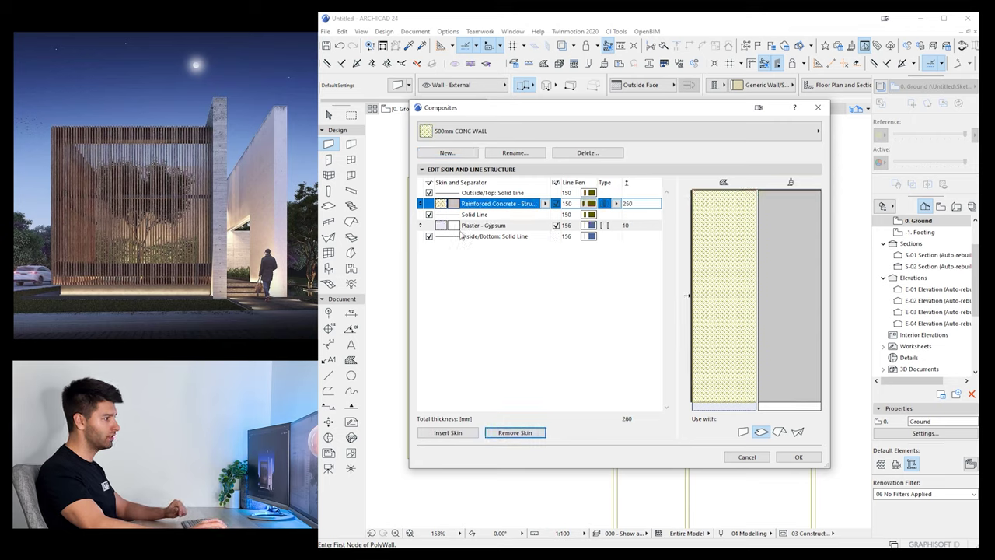
click(502, 226)
click(509, 434)
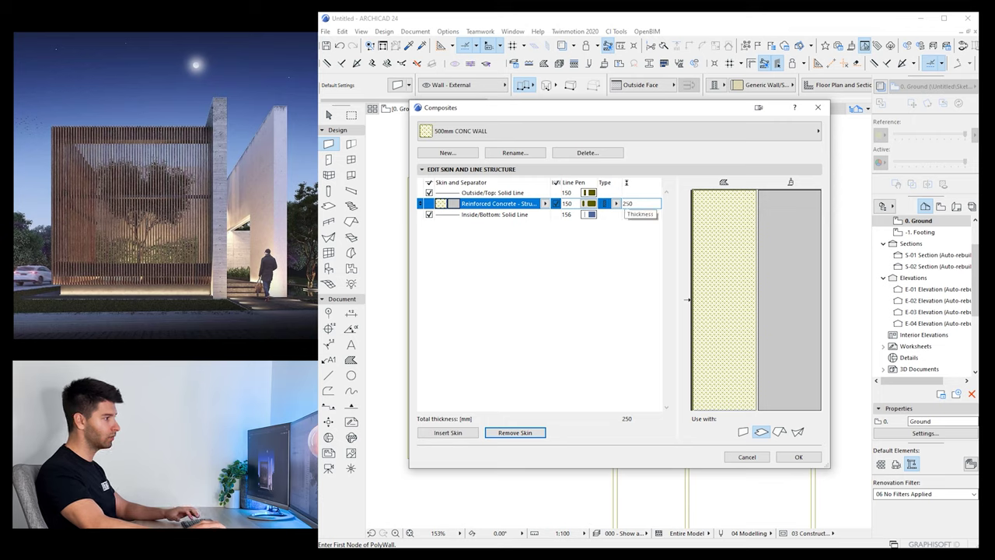
drag(632, 203, 607, 206)
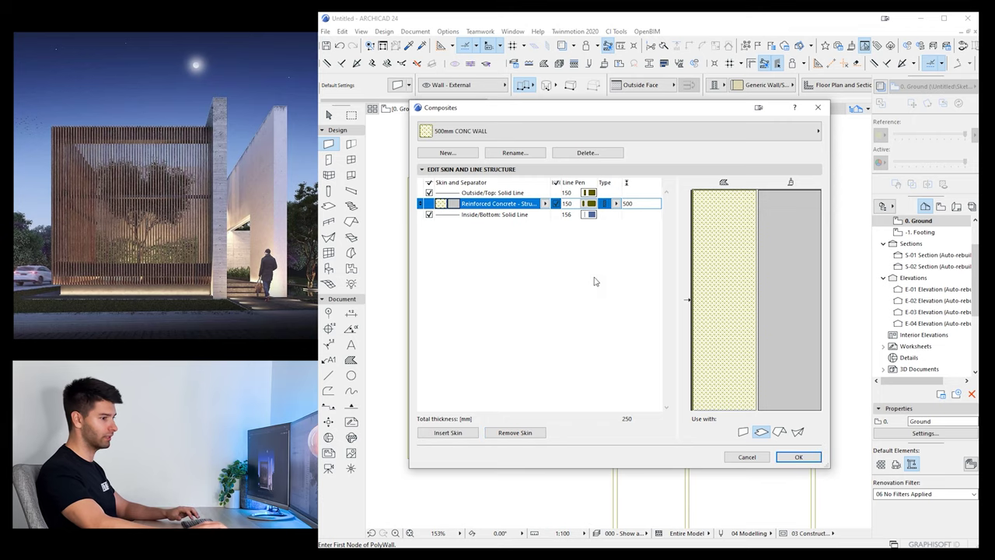
text(500)
key(Tab)
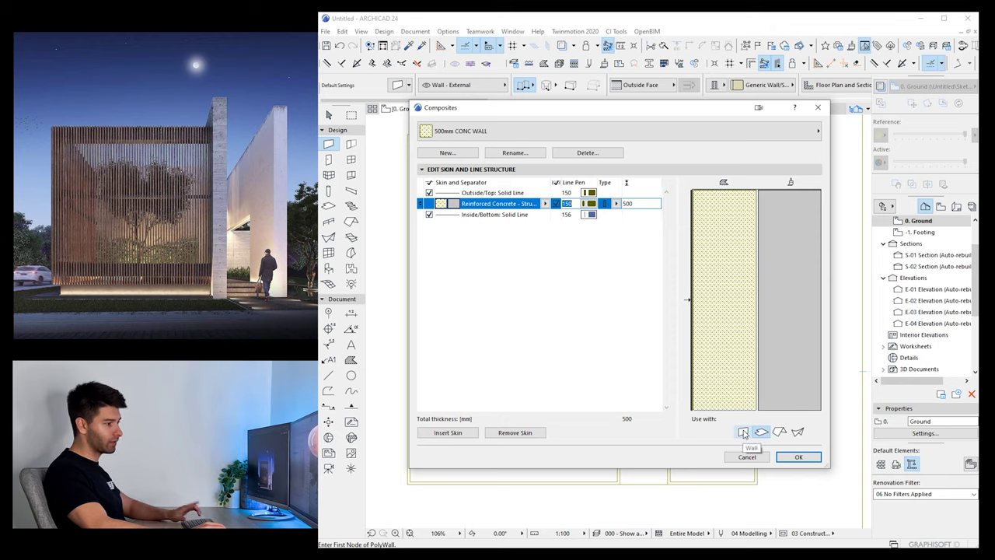
Make the 500mm CONC WALL composite usable for walls instead of slabs and save the composites
click(743, 433)
click(761, 432)
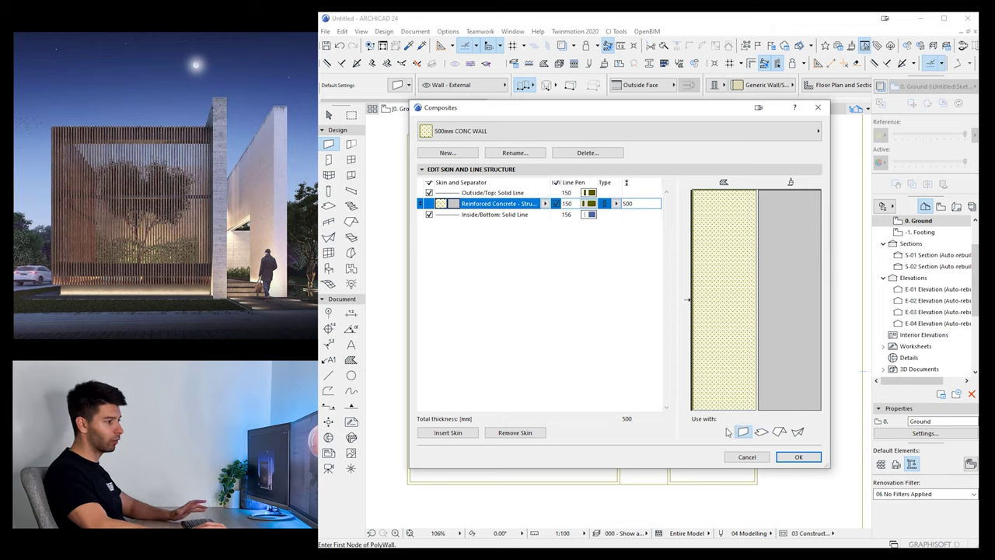
click(800, 457)
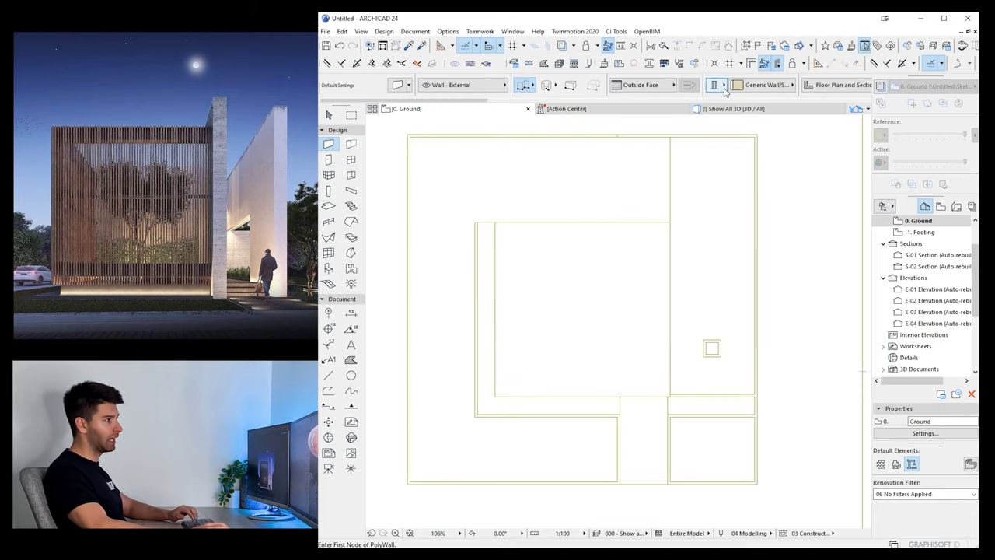
Draw a wall with the 500mm CONC WALL composite along the full edge of the house base bordering the pool
click(760, 86)
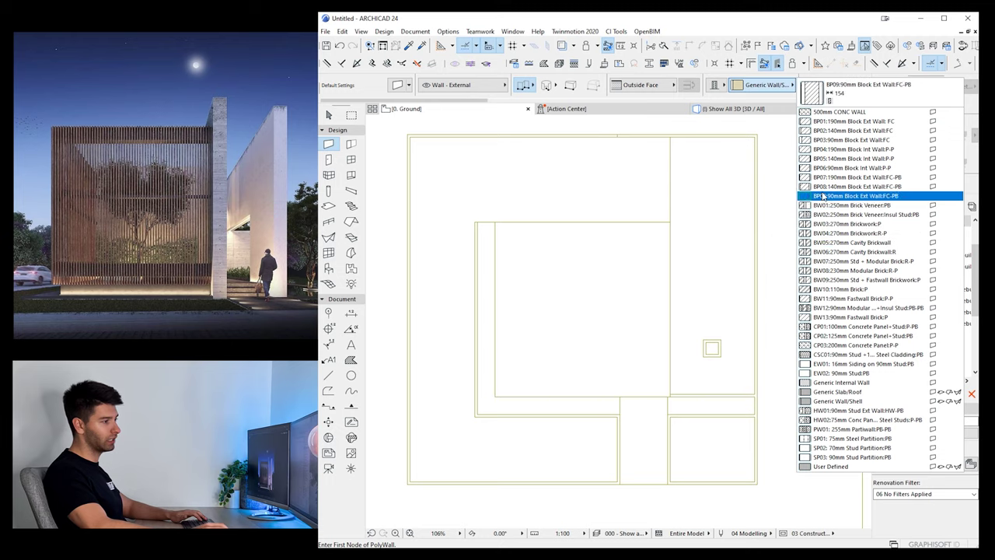
click(829, 113)
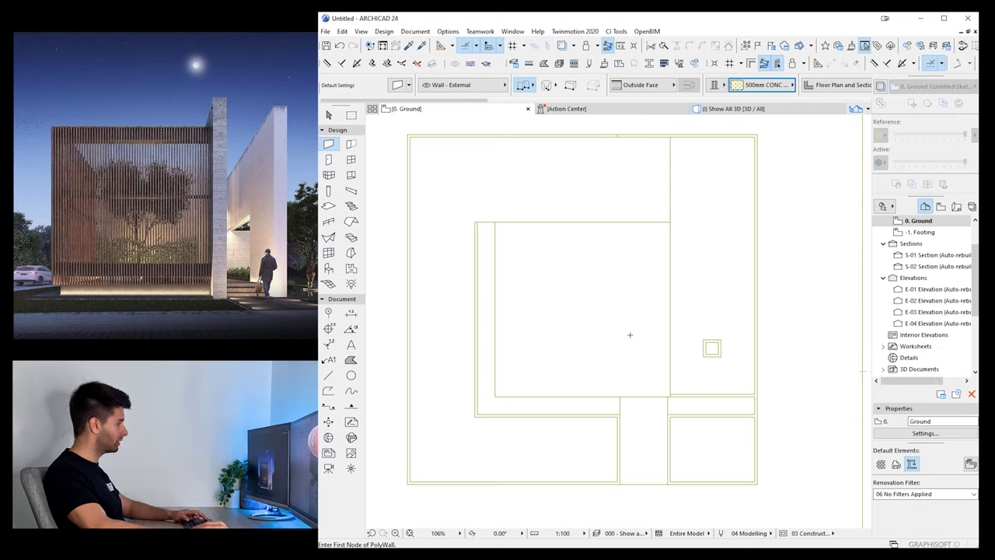
click(668, 220)
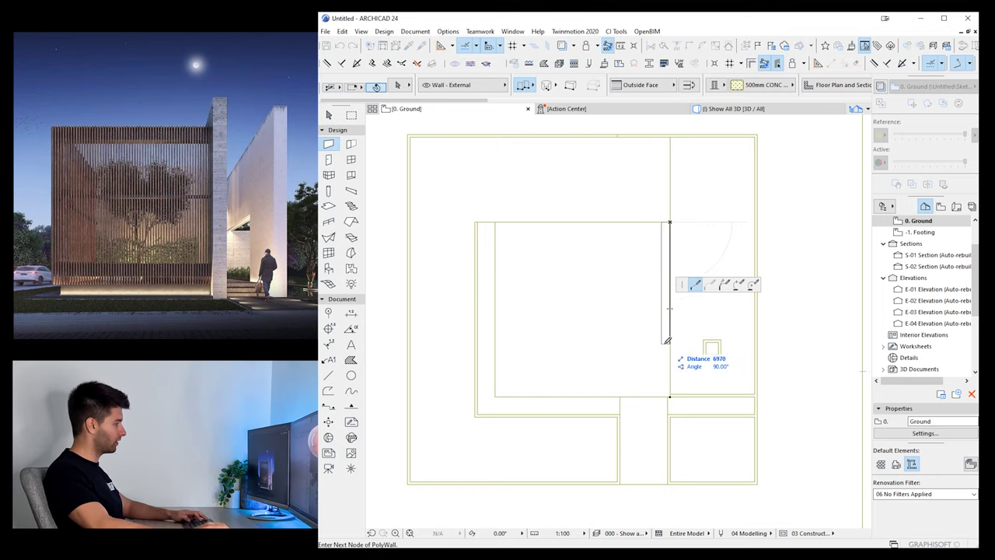
click(671, 394)
scroll(658, 374, up, 5)
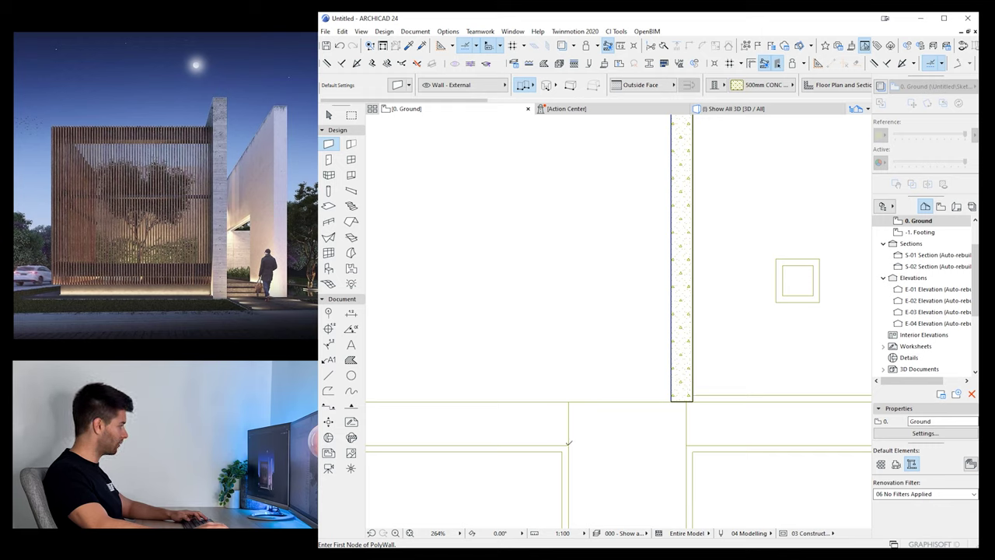
Draw a second 500mm CONC WALL wall, 11000 mm long, from the front path's corner to the back edge of the house base
click(568, 443)
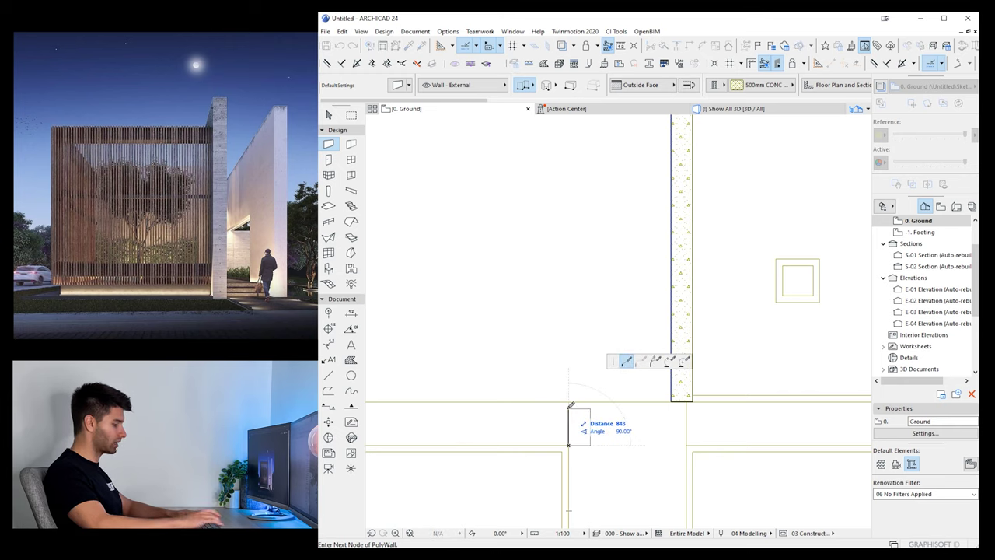
scroll(570, 405, down, 4)
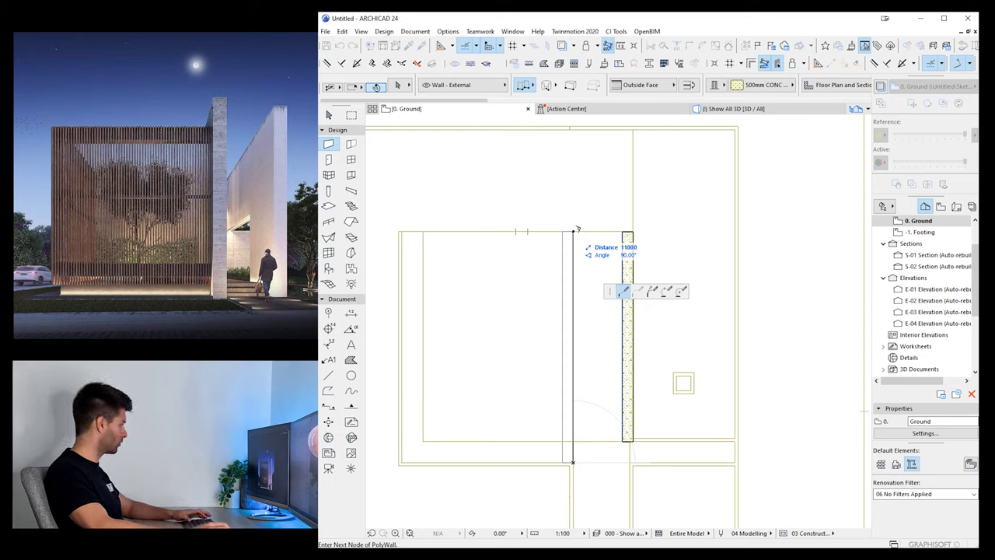
double_click(573, 230)
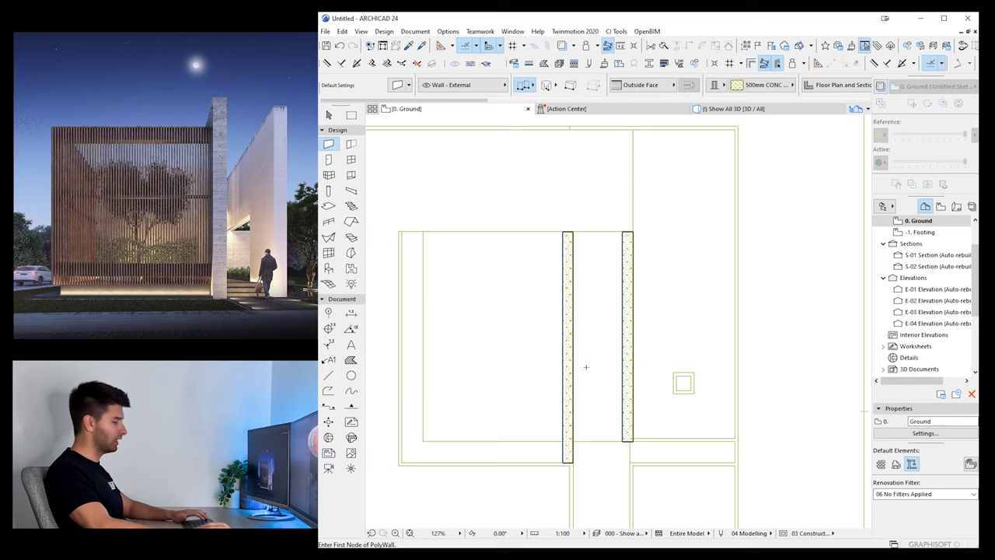
scroll(573, 416, up, 1)
middle_drag(573, 415, 587, 392)
key(Escape)
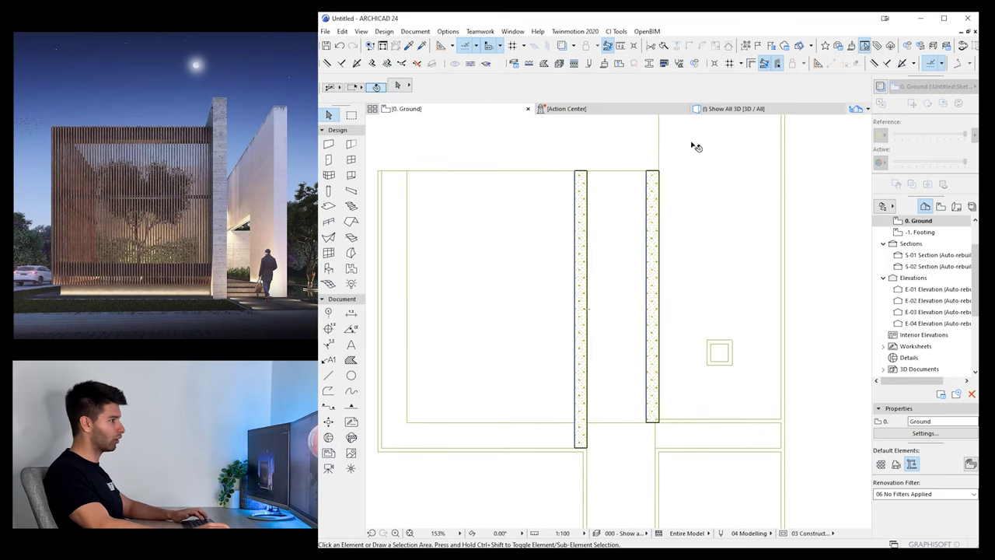
Show the two concrete walls in the 3D view and look at how they meet the house base
click(711, 108)
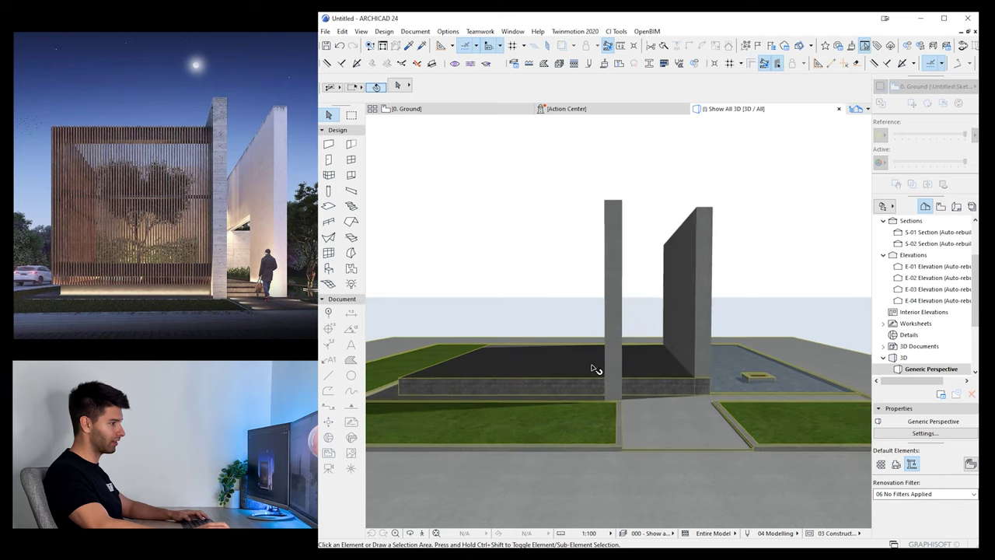
scroll(592, 366, up, 1)
shift+middle_drag(598, 363, 629, 382)
click(661, 352)
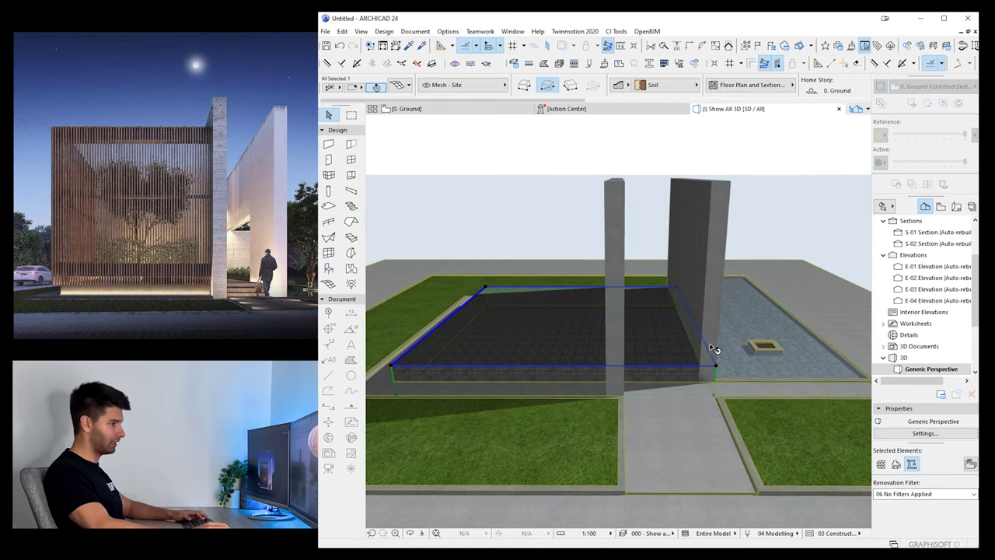
click(708, 348)
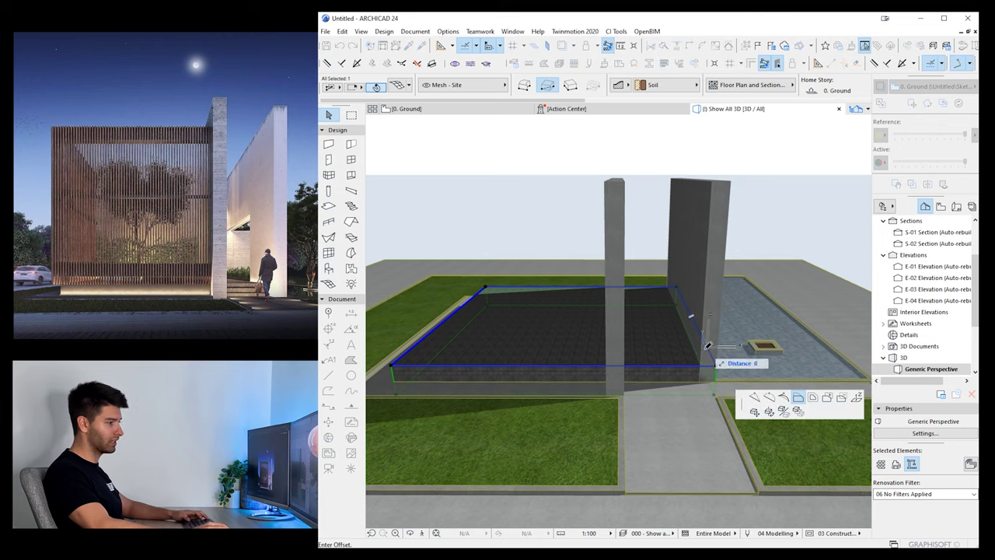
key(Escape)
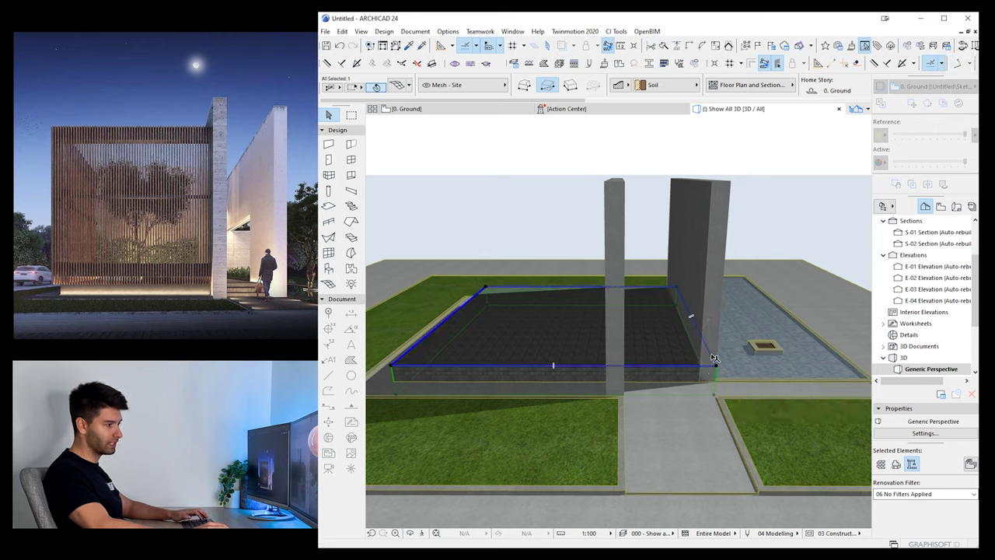
click(712, 362)
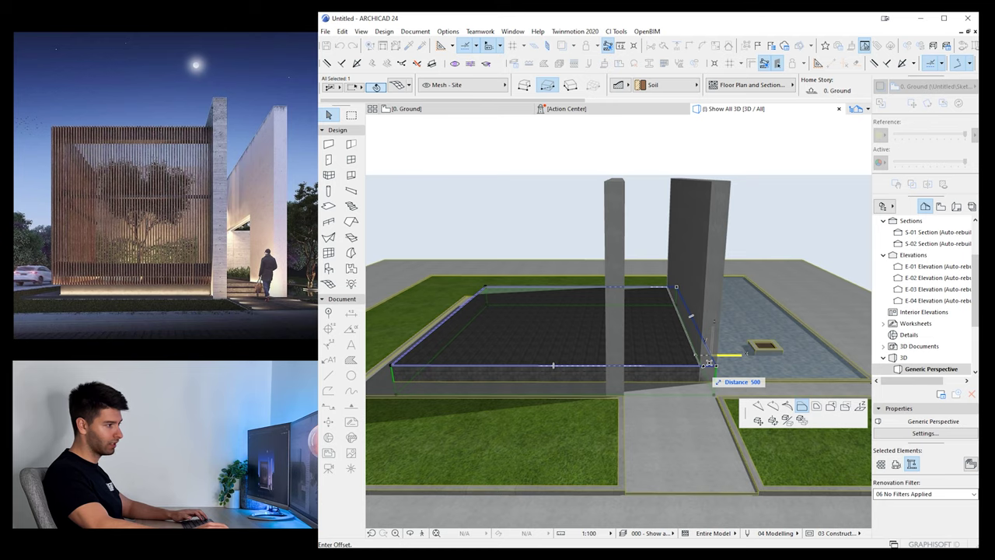
key(Escape)
key(Escape)
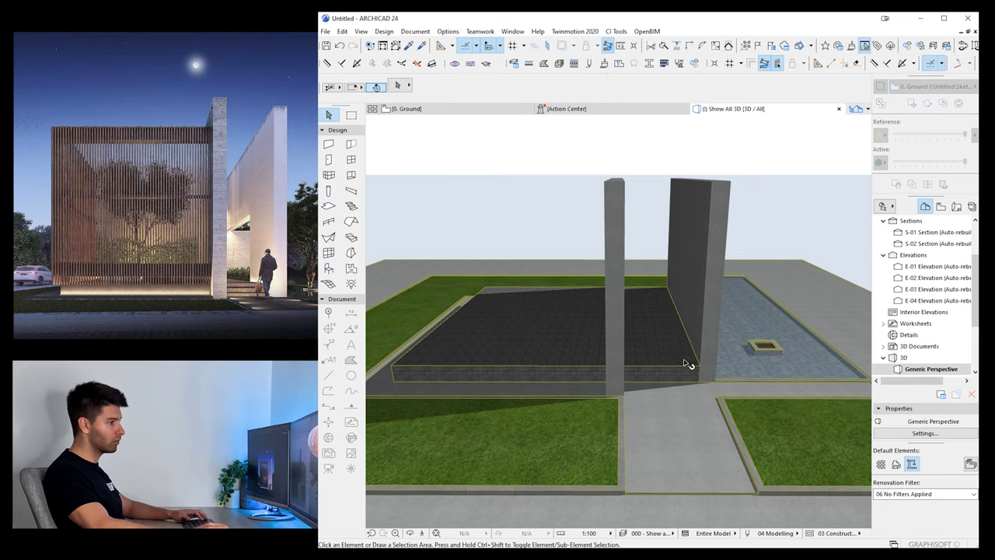
Override all surfaces of the wall beside the pool with Stucco - White Rough
shift+middle_drag(689, 366, 690, 330)
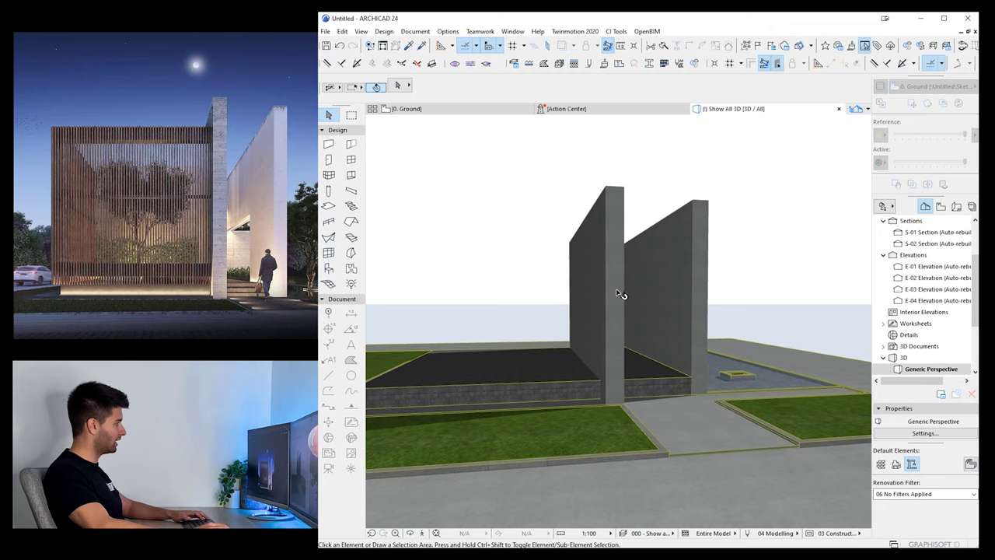
click(692, 290)
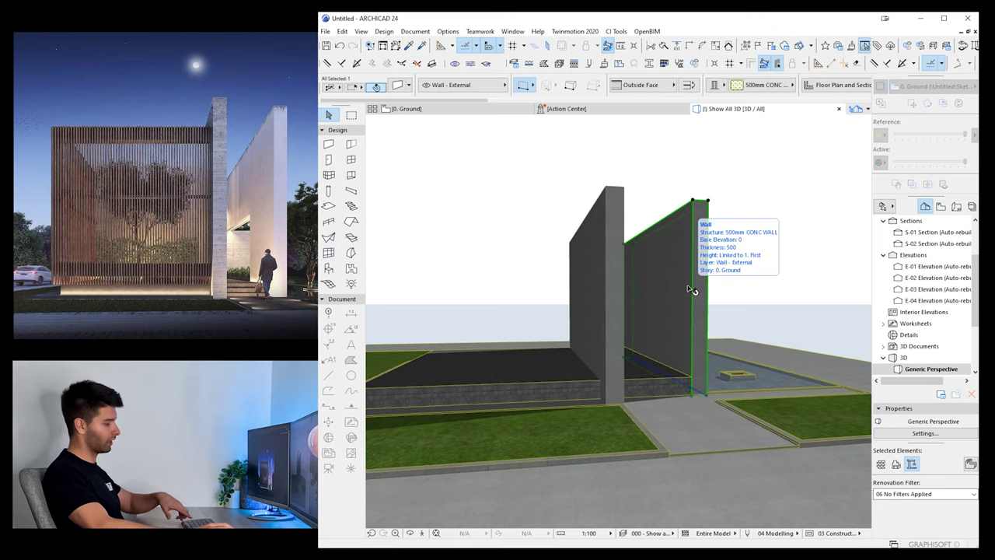
key(ctrl+t)
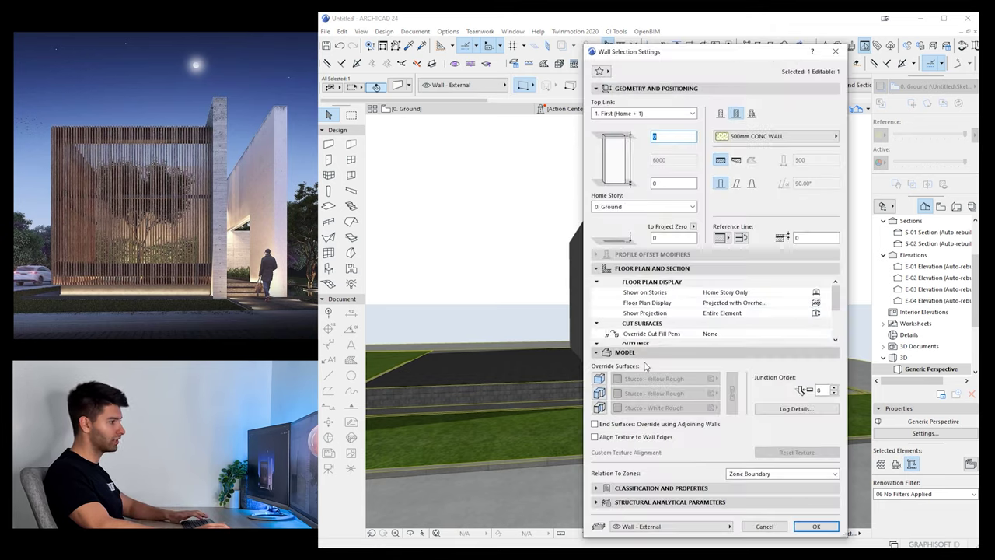
click(599, 408)
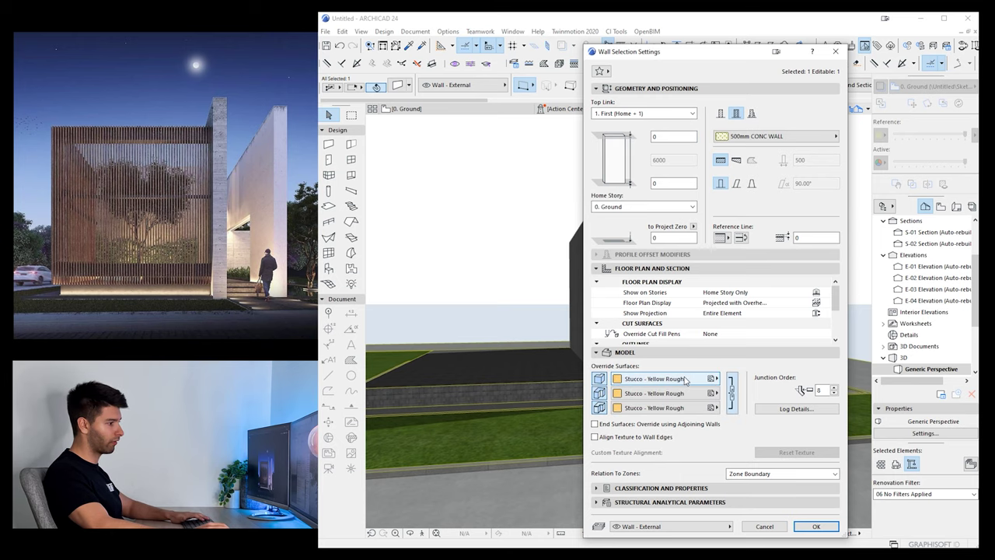
click(684, 379)
text(2)
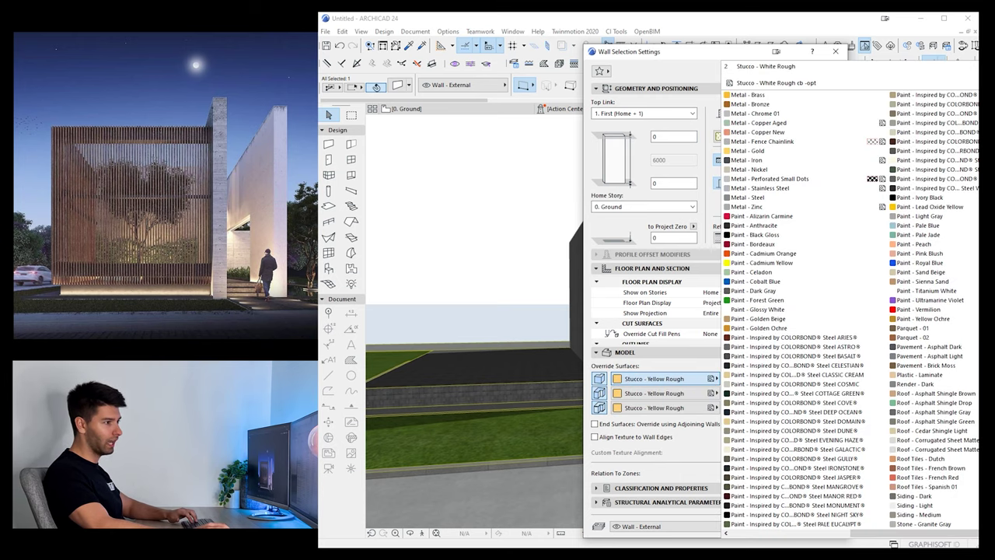
key(Return)
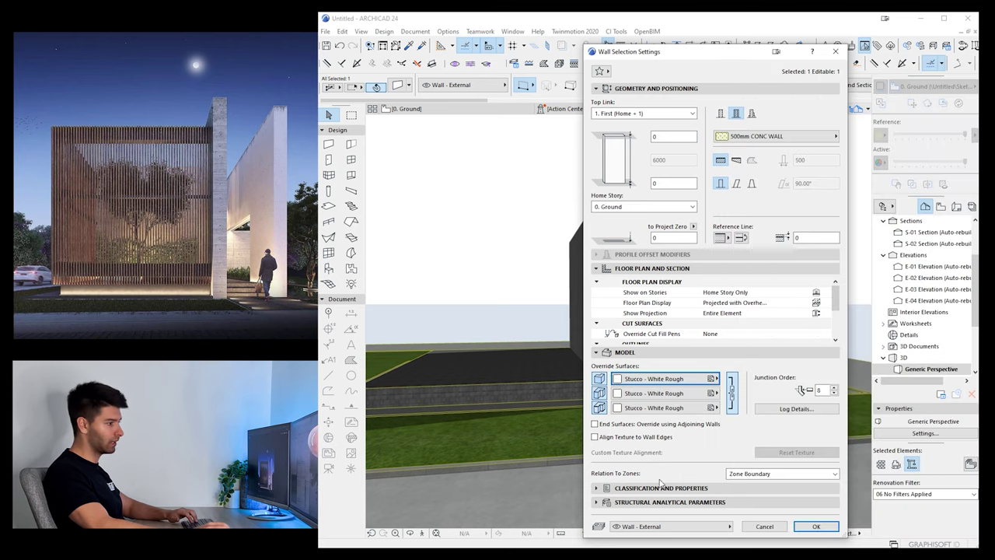
click(818, 526)
key(Escape)
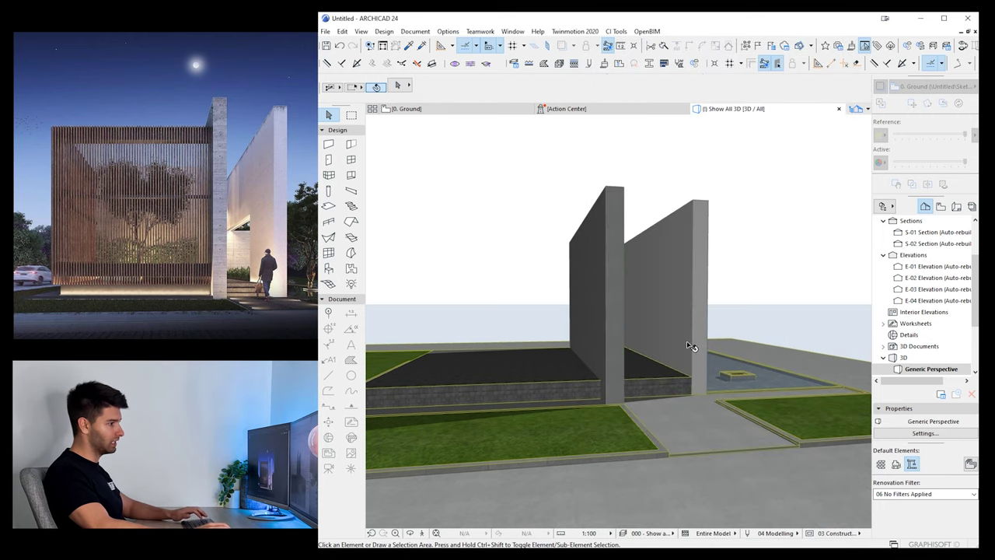
Enable linked surface overrides on all faces of the longer wall that crosses the house base
shift+middle_drag(687, 345, 620, 324)
click(614, 314)
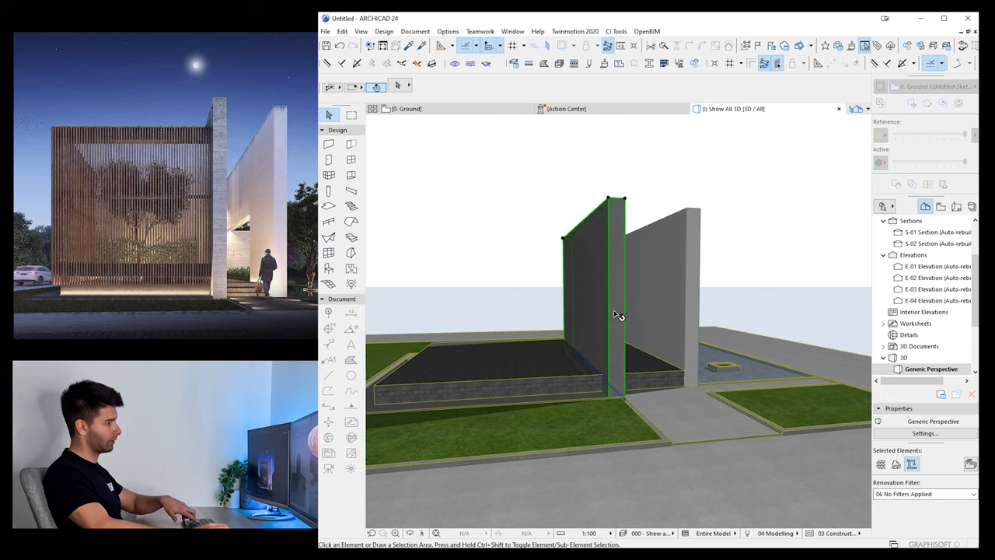
key(ctrl+t)
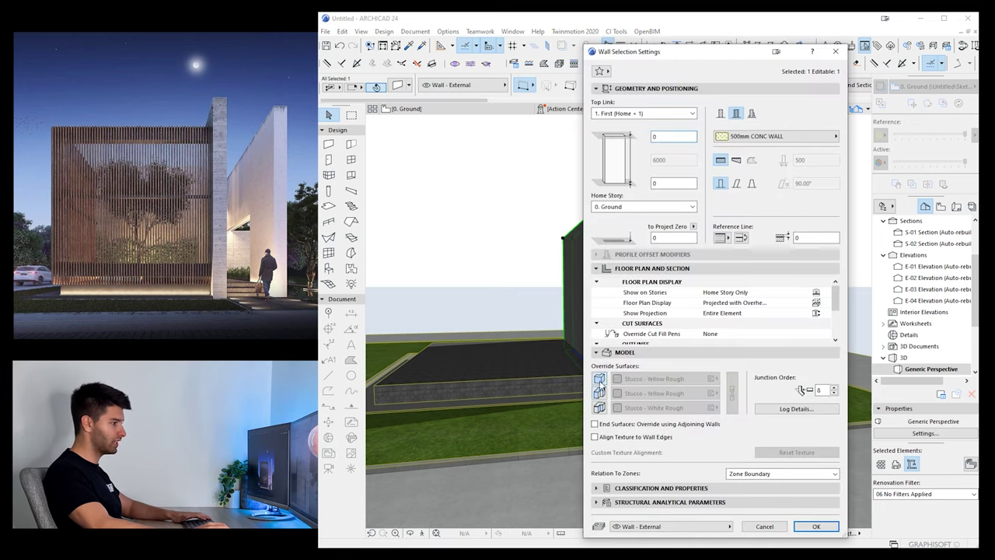
click(599, 380)
click(600, 393)
click(599, 408)
click(731, 393)
Apply Concrete - Light 23 to all surfaces of the longer wall and check both walls in 3D
click(660, 378)
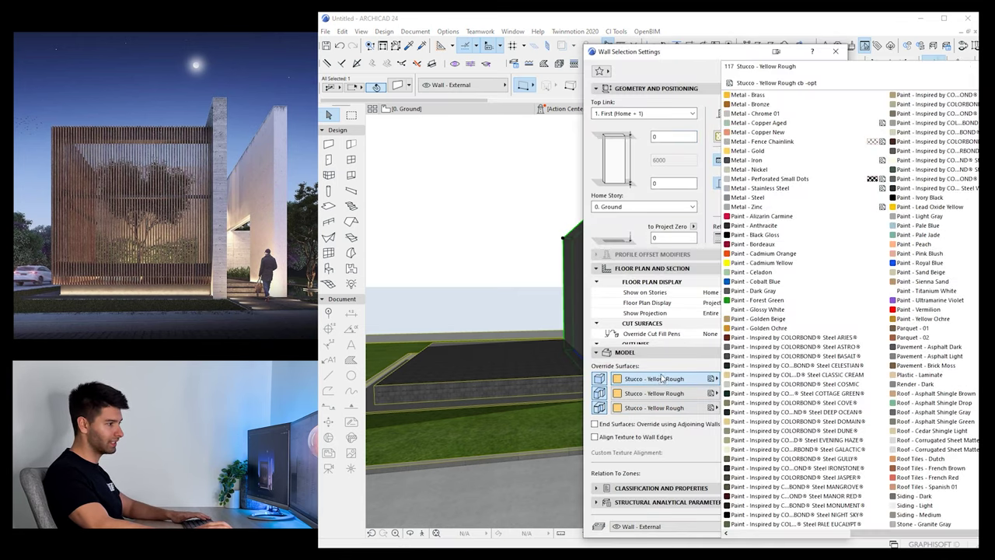
scroll(774, 362, up, 3)
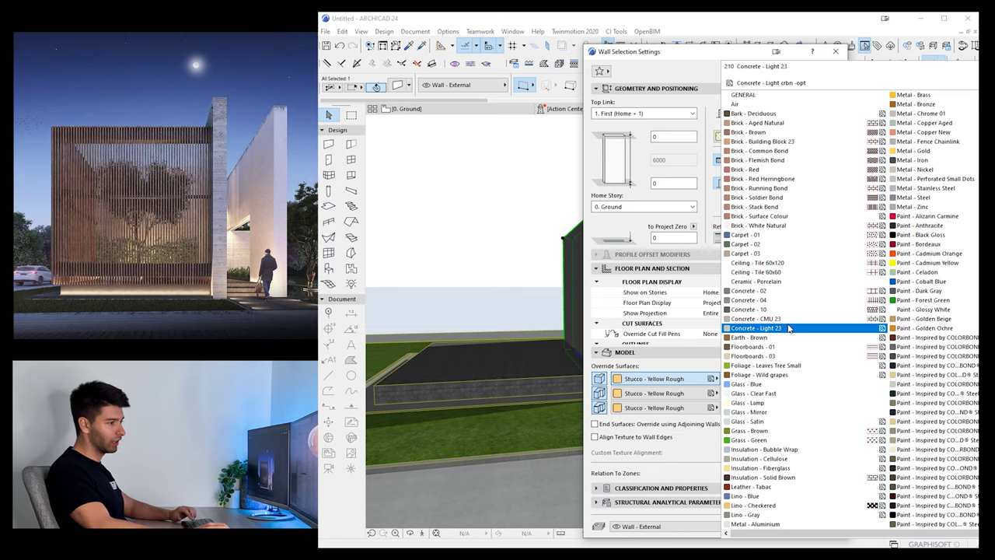
click(788, 328)
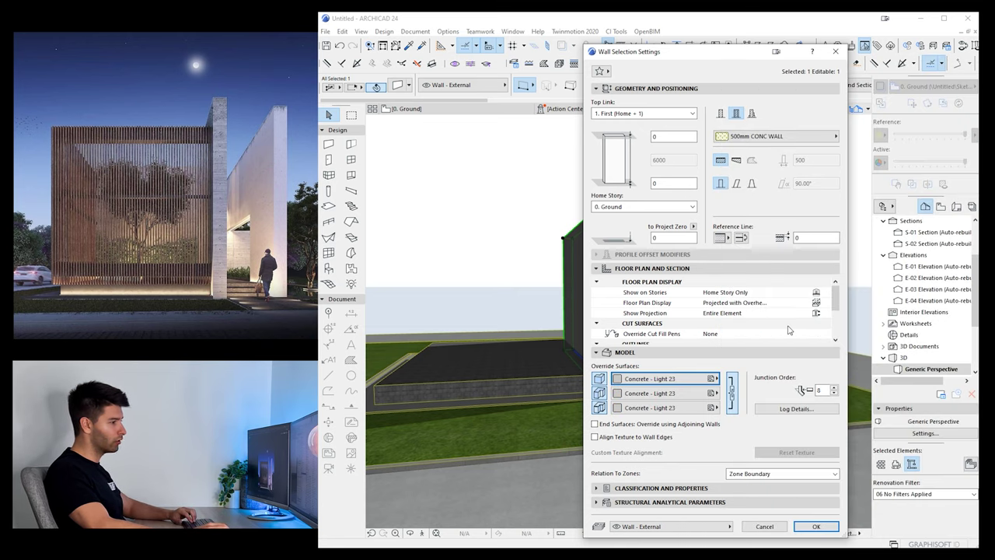
click(824, 526)
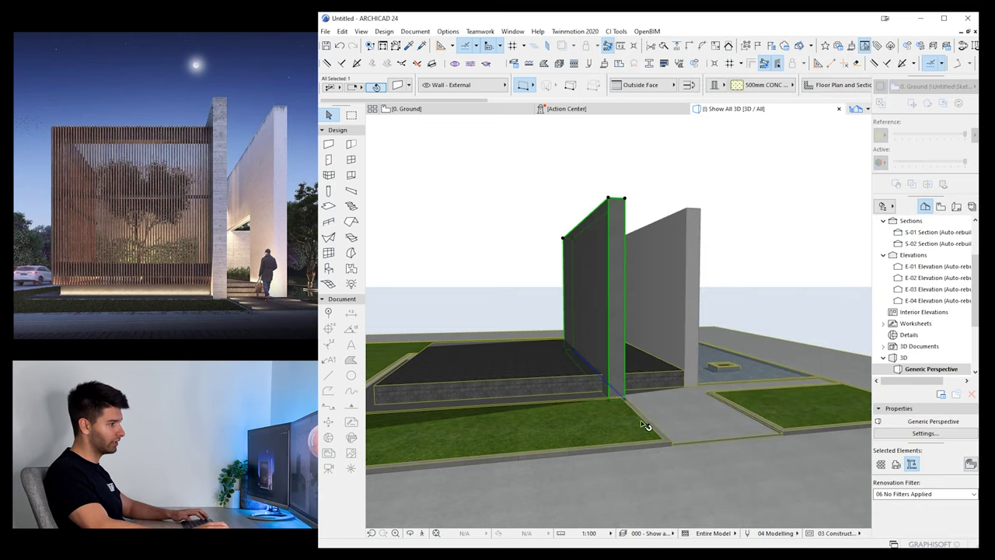
key(Escape)
shift+middle_drag(593, 403, 626, 406)
shift+middle_drag(677, 447, 589, 388)
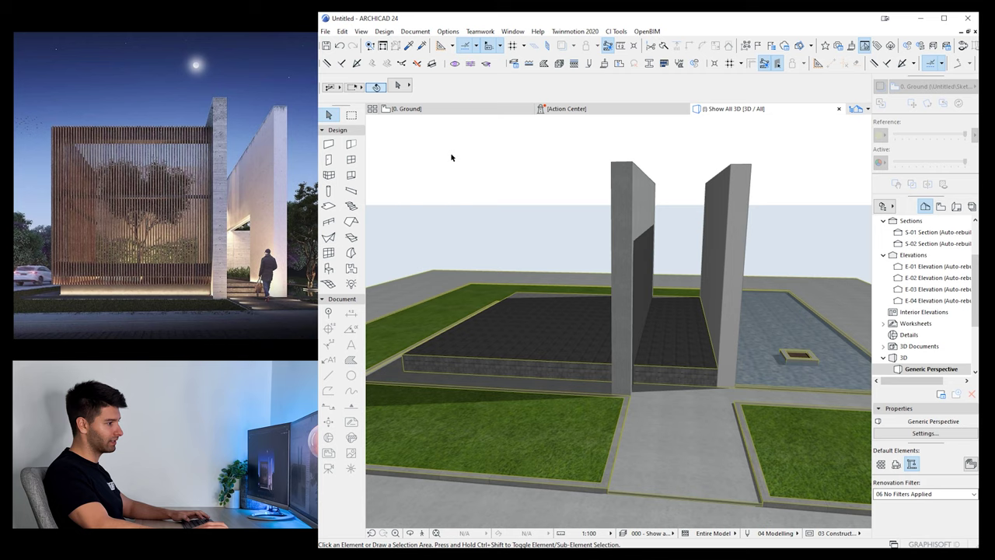
On the Ground floor plan, cut a 2350 x 600 mm rectangle from the house base mesh at its front edge between the two walls
click(420, 109)
click(621, 419)
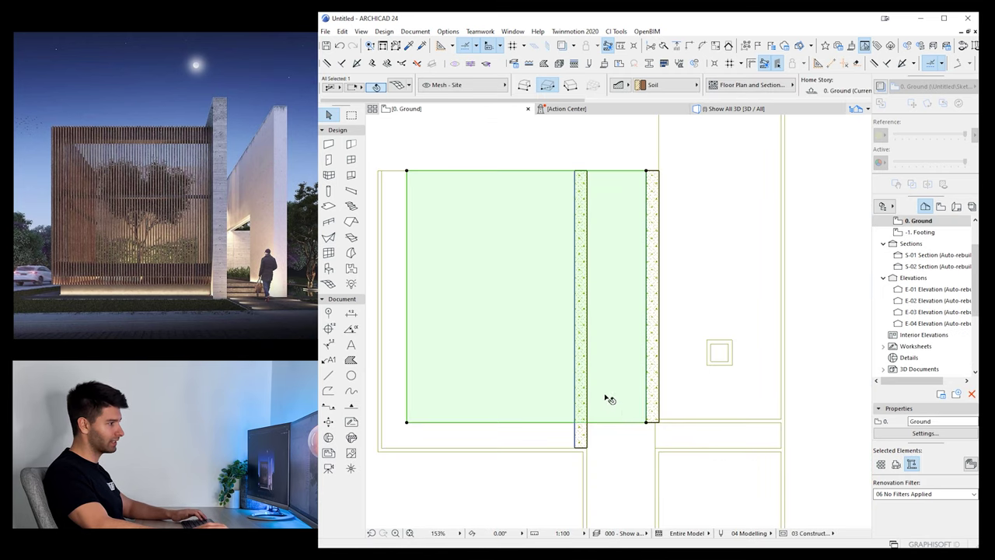
click(647, 423)
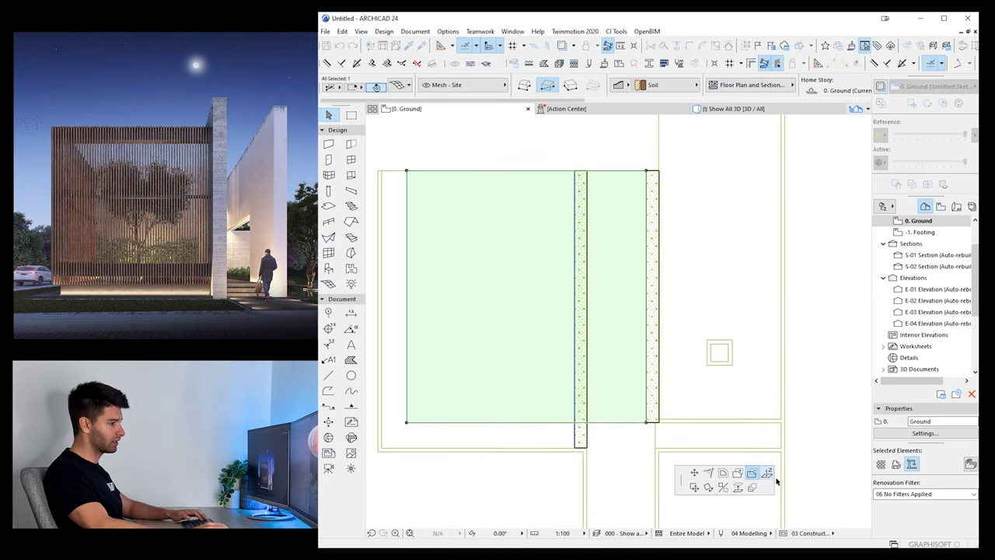
click(647, 424)
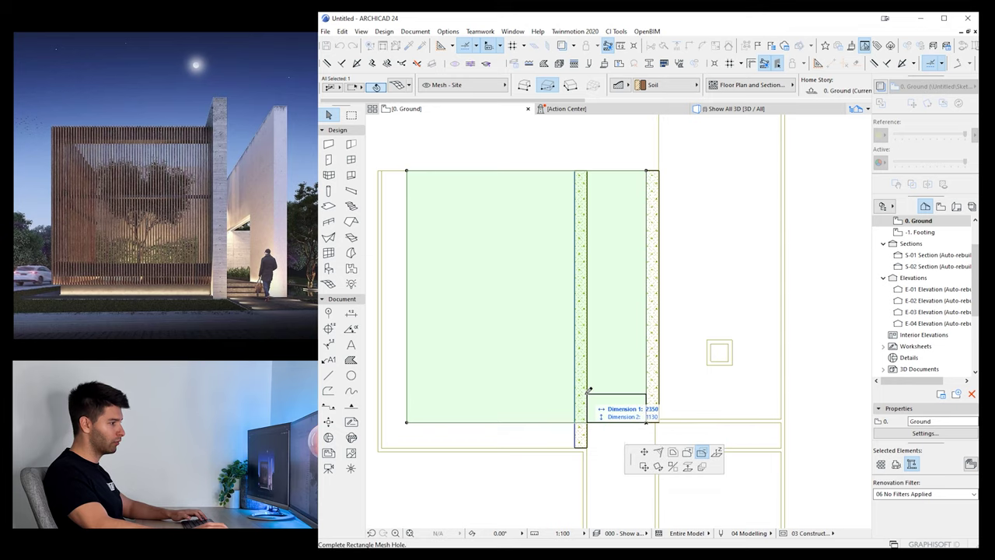
key(Tab)
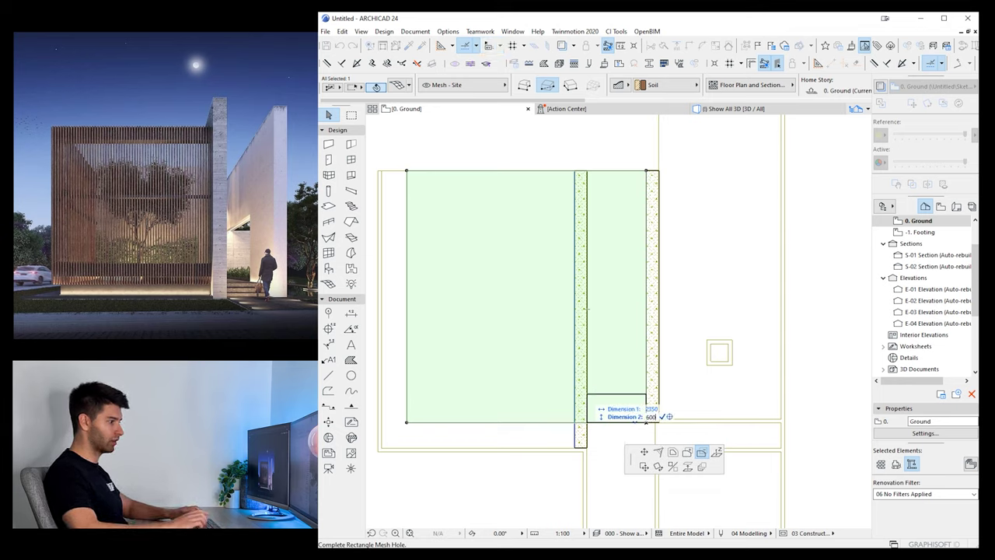
text(600)
key(Return)
key(Escape)
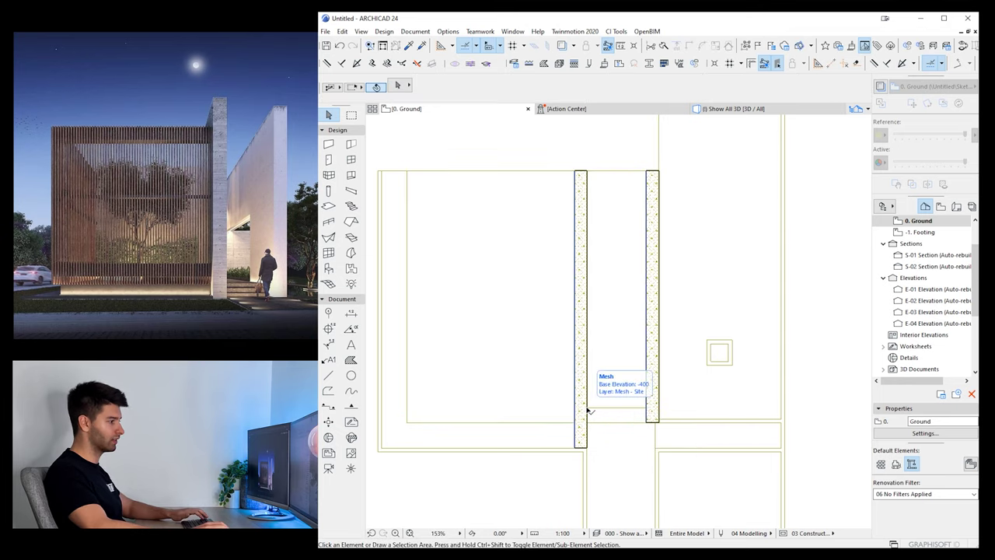
Offset the inner edge of the base mesh's notch between the walls a further 300 mm inward
click(600, 408)
click(601, 406)
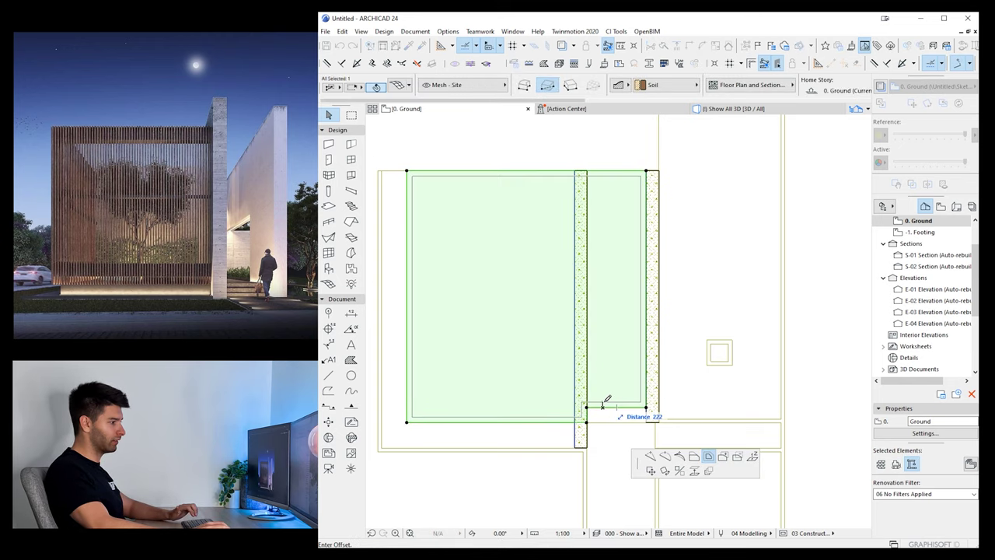
click(694, 455)
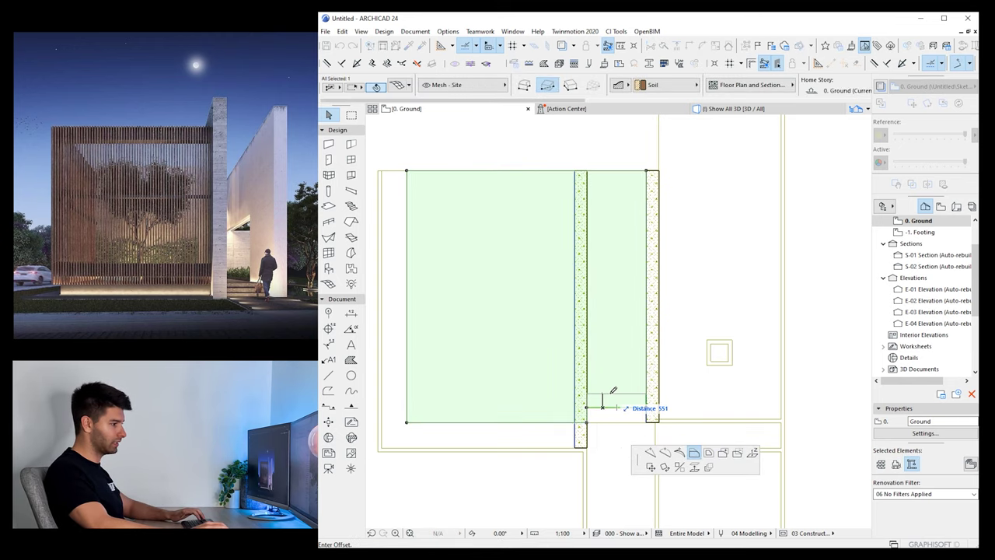
text(300)
key(Return)
key(Escape)
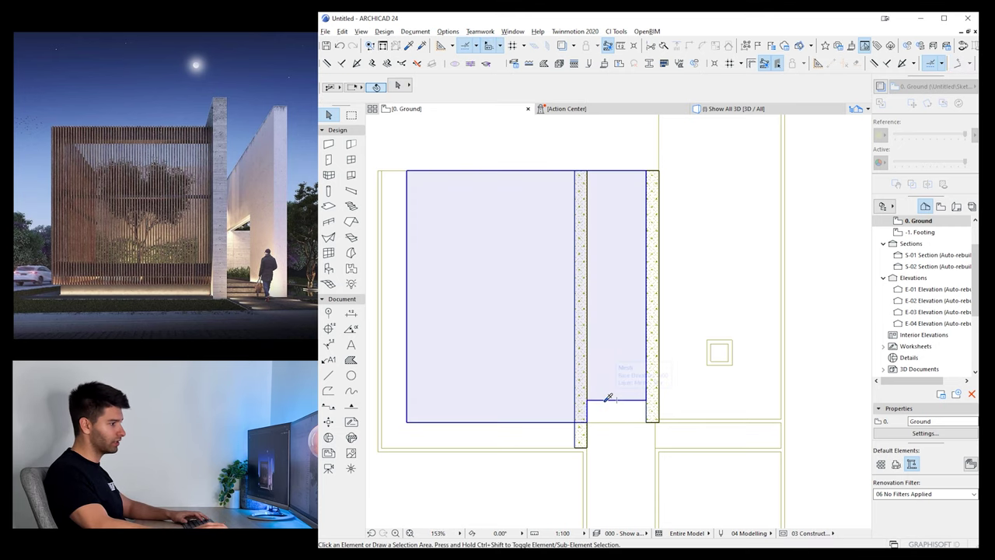
Draw a rectangular mesh with the house base's settings at the front of the notch, 2350 mm wide and about 300 mm deep
alt+click(606, 400)
scroll(606, 412, up, 3)
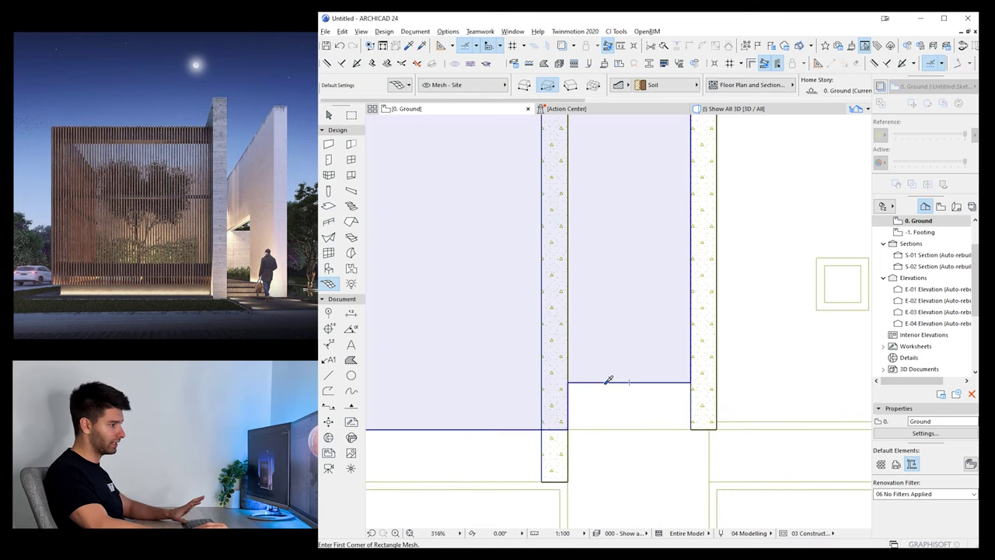
click(568, 429)
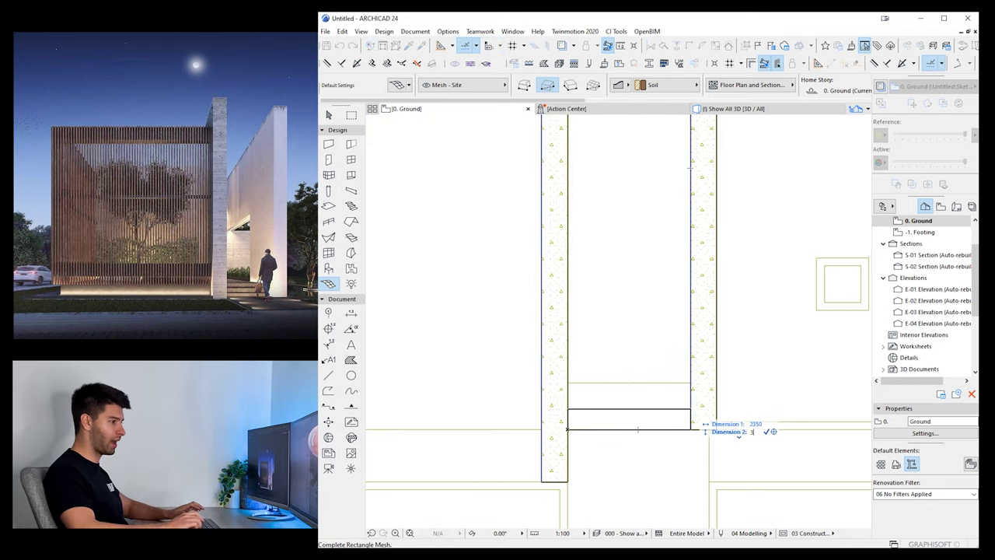
click(691, 409)
key(Escape)
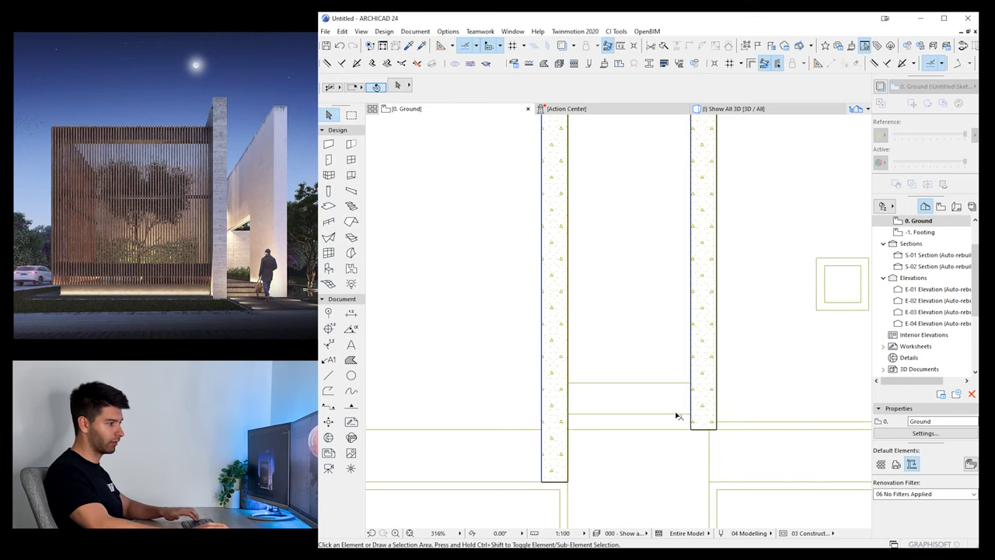
Copy the front step mesh twice toward the house, each copy one step depth further in, to fill the notch between the walls
click(676, 418)
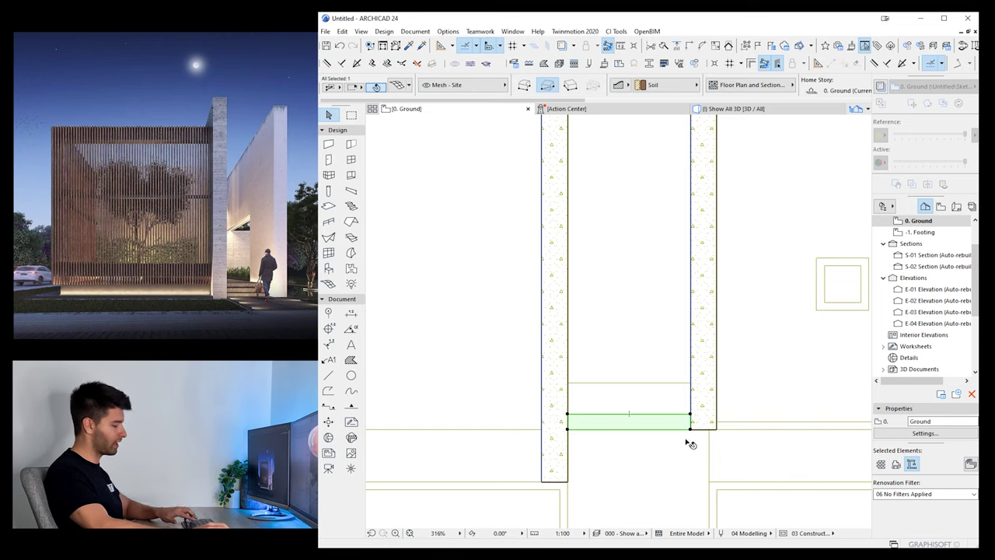
click(692, 429)
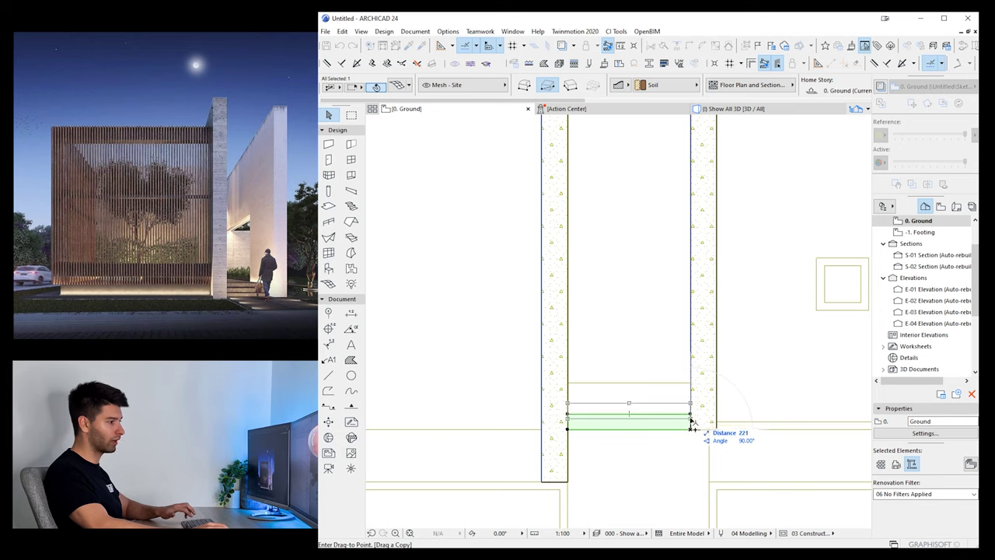
click(691, 414)
key(ctrl+shift+d)
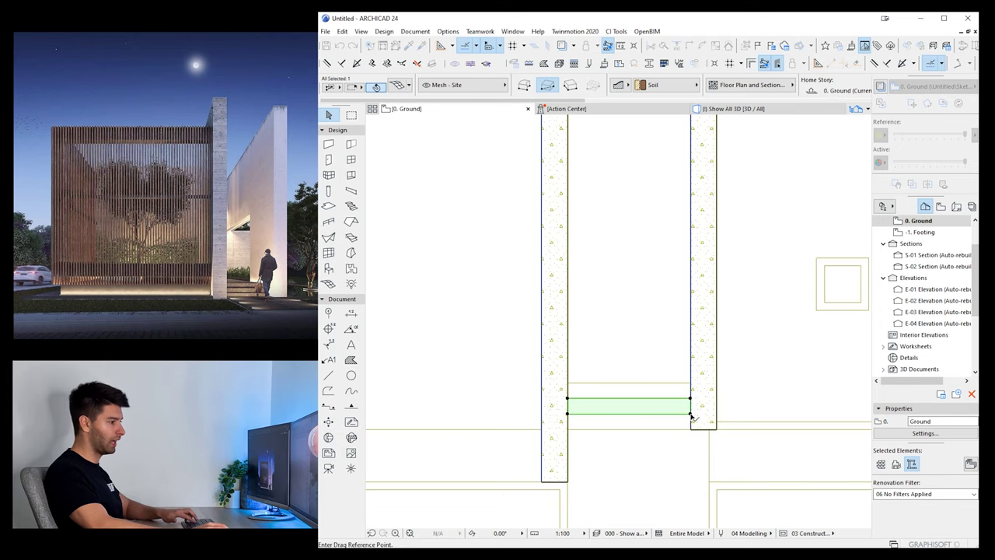
click(690, 414)
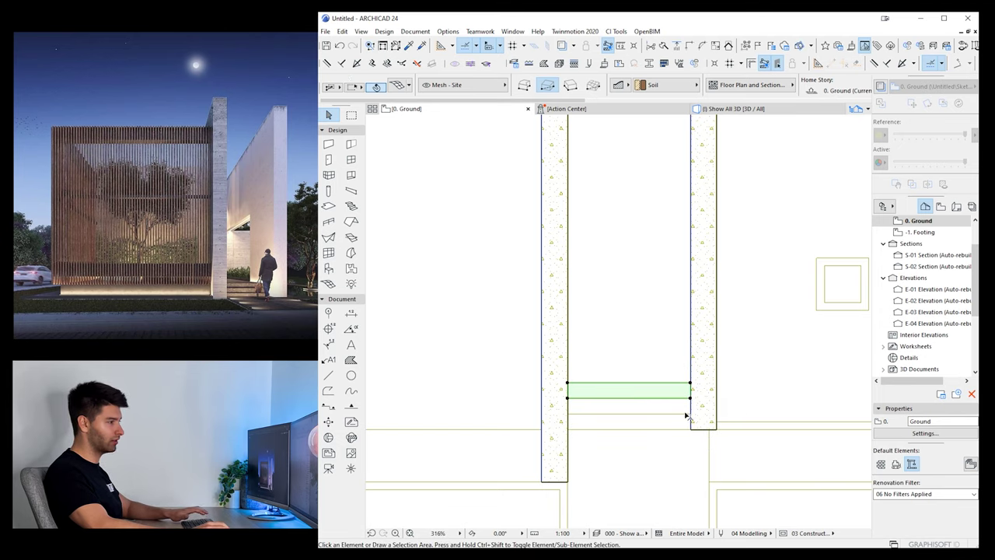
key(Escape)
In the 3D view, remove the innermost step mesh and offset the base mesh's notch edge forward to meet the remaining steps
click(719, 109)
scroll(683, 377, up, 2)
shift+middle_drag(682, 376, 630, 393)
scroll(715, 368, up, 1)
click(629, 389)
click(626, 367)
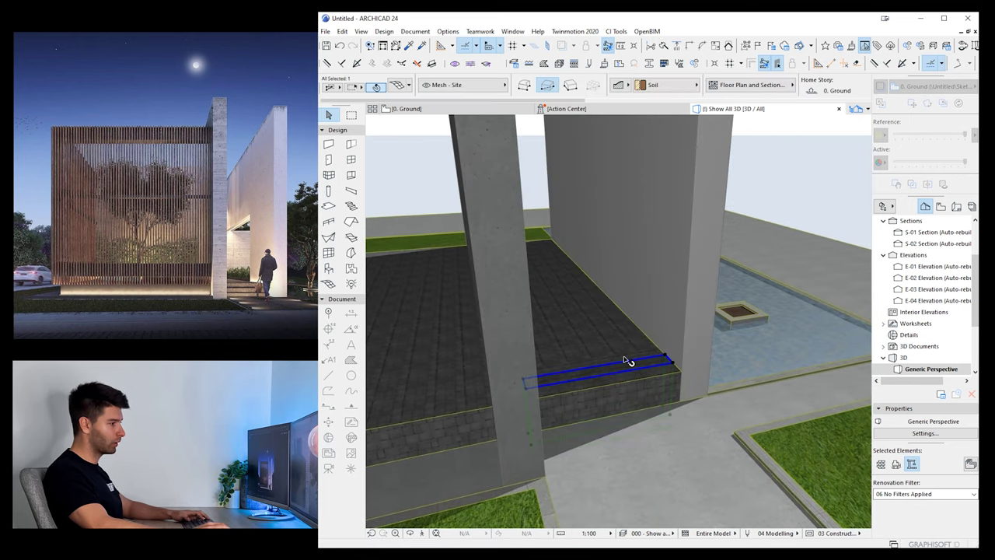
click(624, 360)
scroll(656, 390, up, 1)
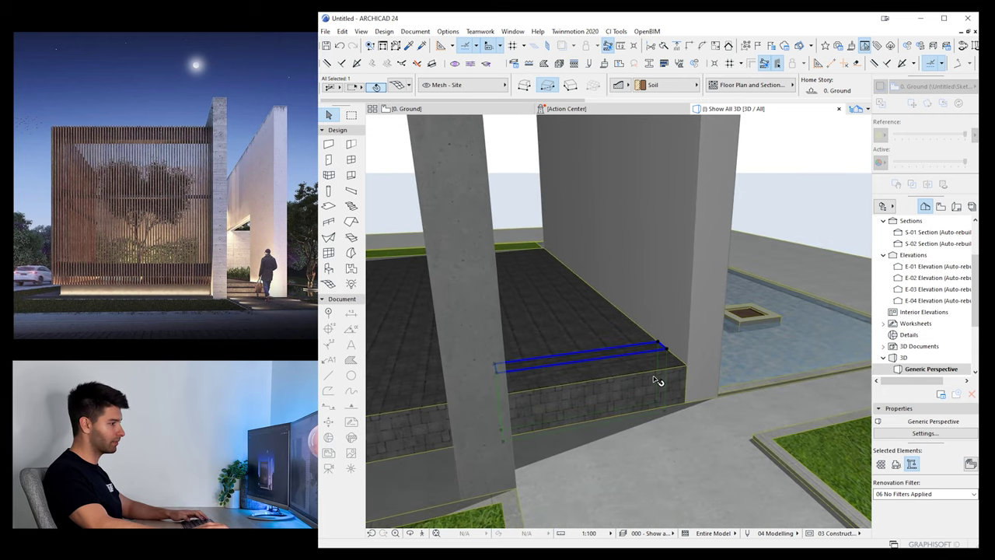
click(583, 350)
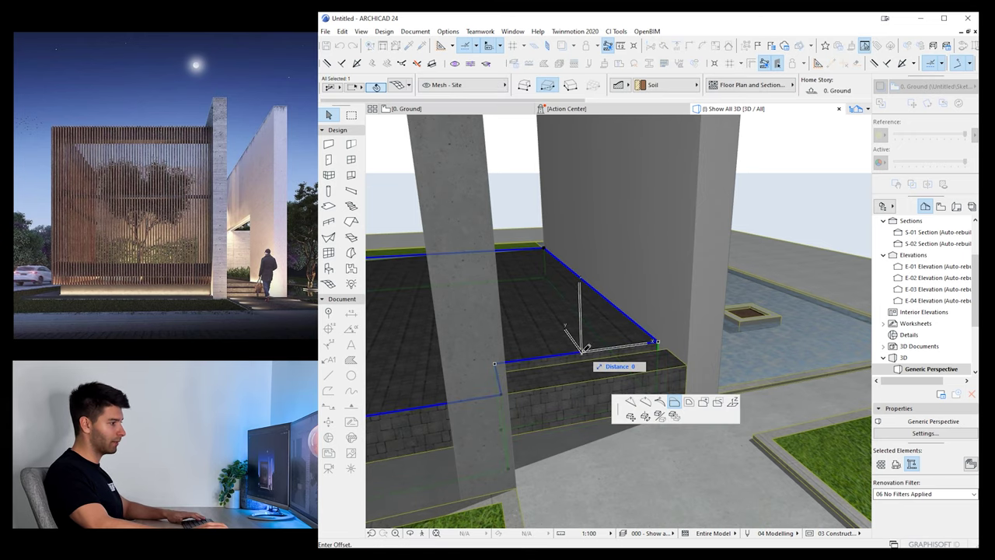
click(663, 351)
key(Escape)
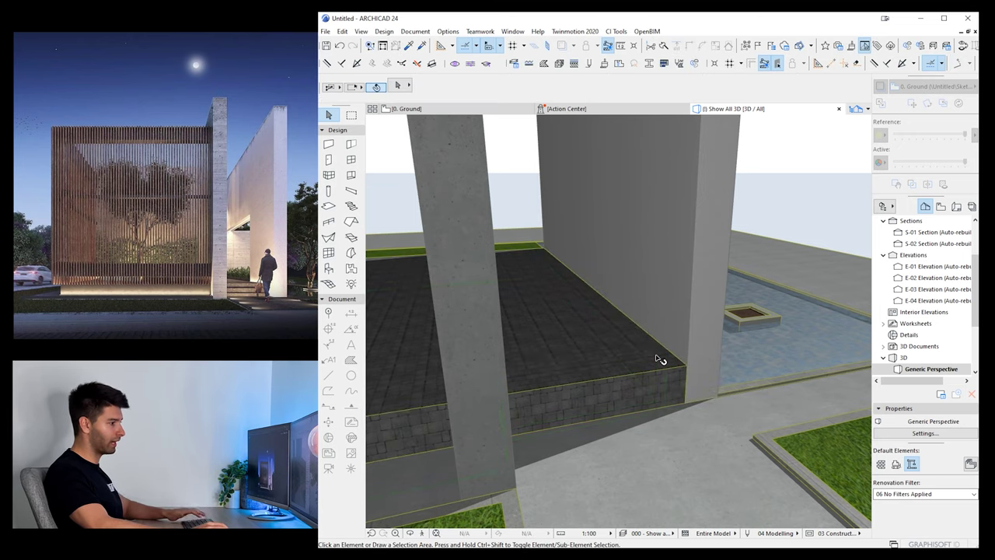
Lower both step meshes between the walls together by 200 mm
click(660, 358)
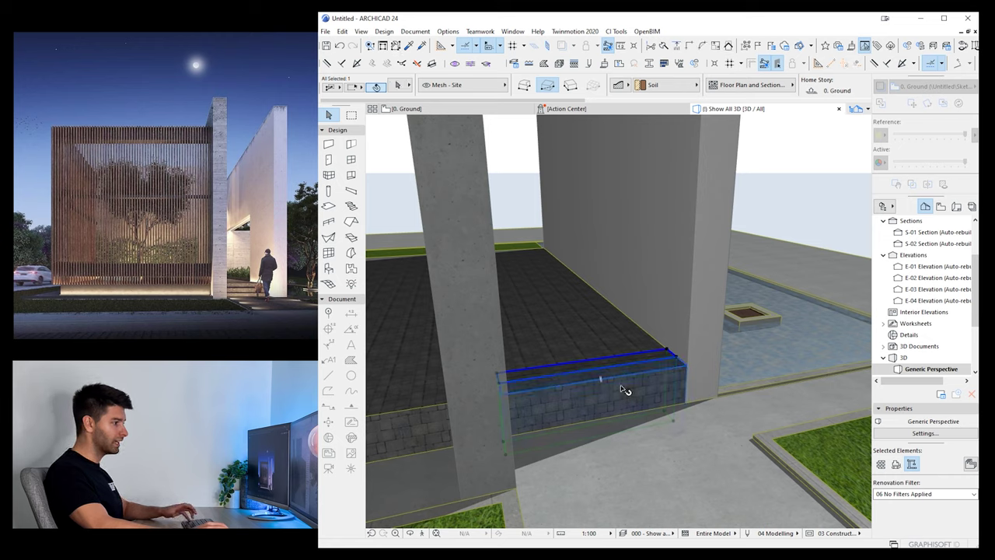
shift+click(646, 389)
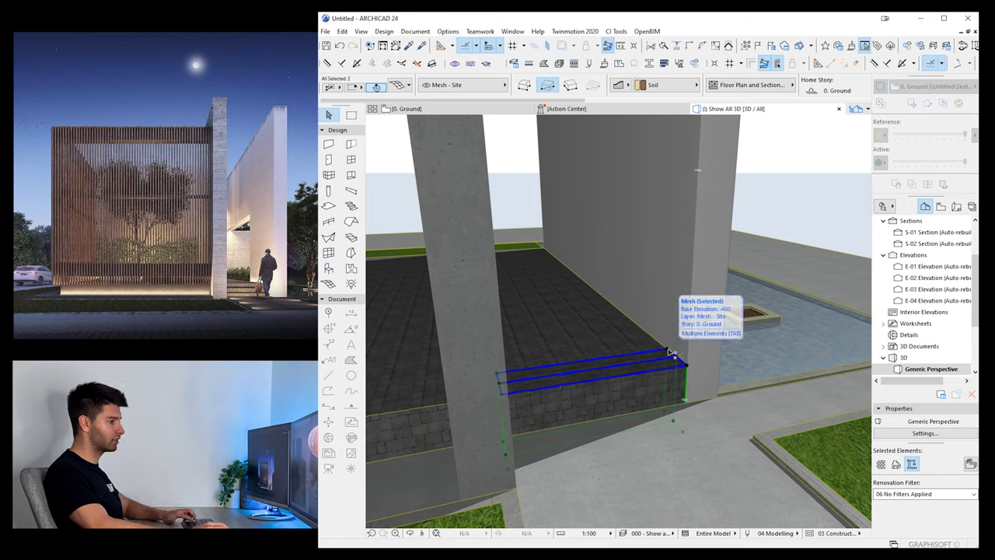
click(670, 352)
key(Tab)
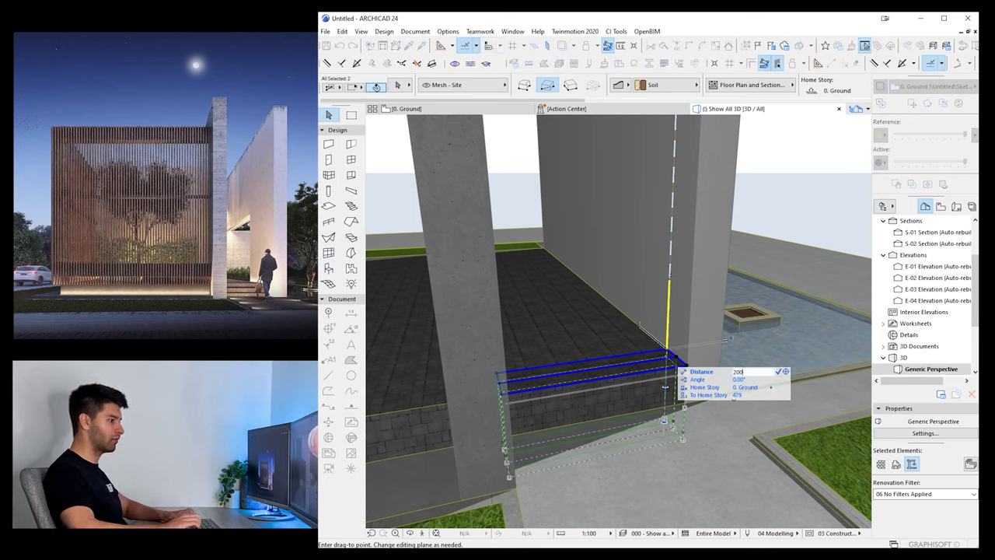
key(Return)
key(Escape)
Move the front step mesh further down on its own so it sits one riser below the step behind it
click(679, 382)
key(ctrl+d)
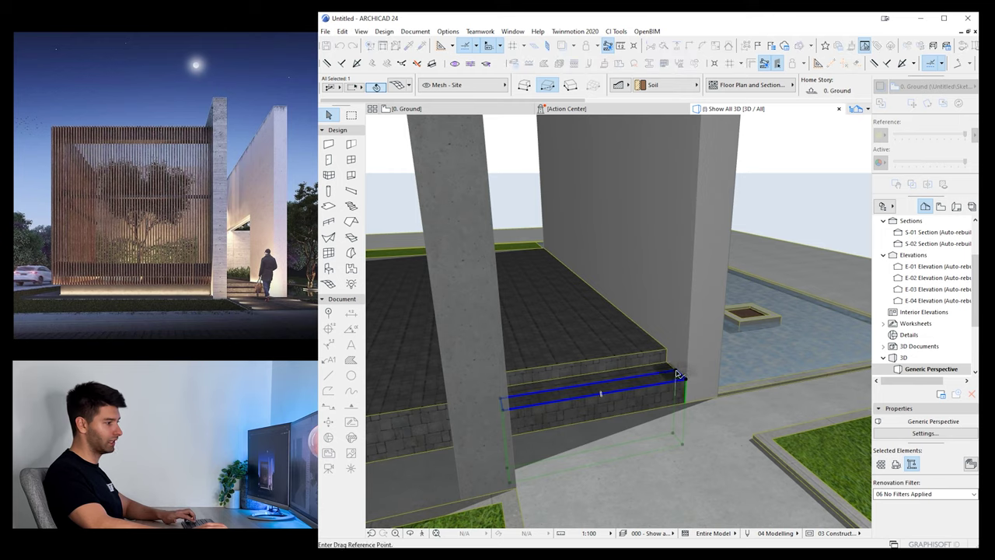
click(677, 375)
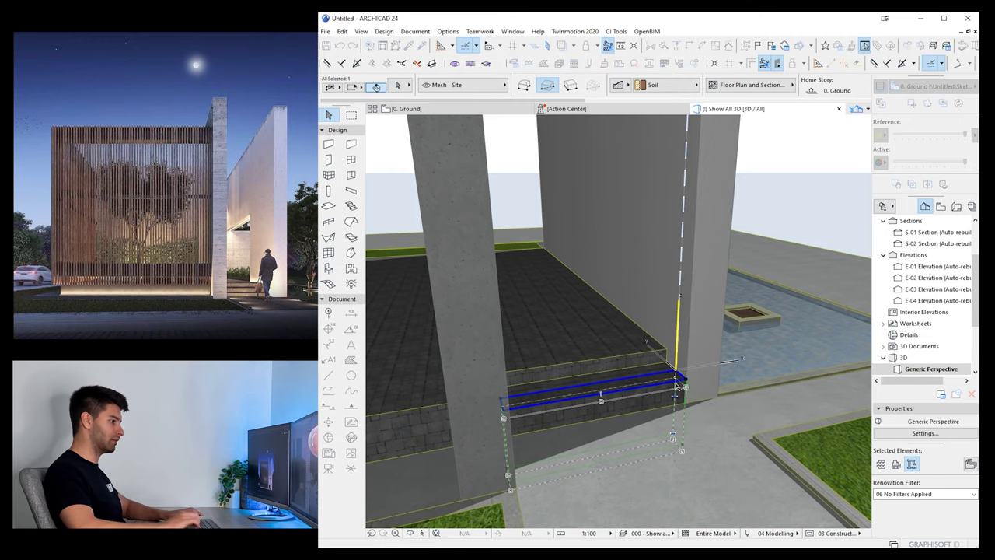
click(675, 383)
key(Escape)
middle_drag(702, 425, 720, 425)
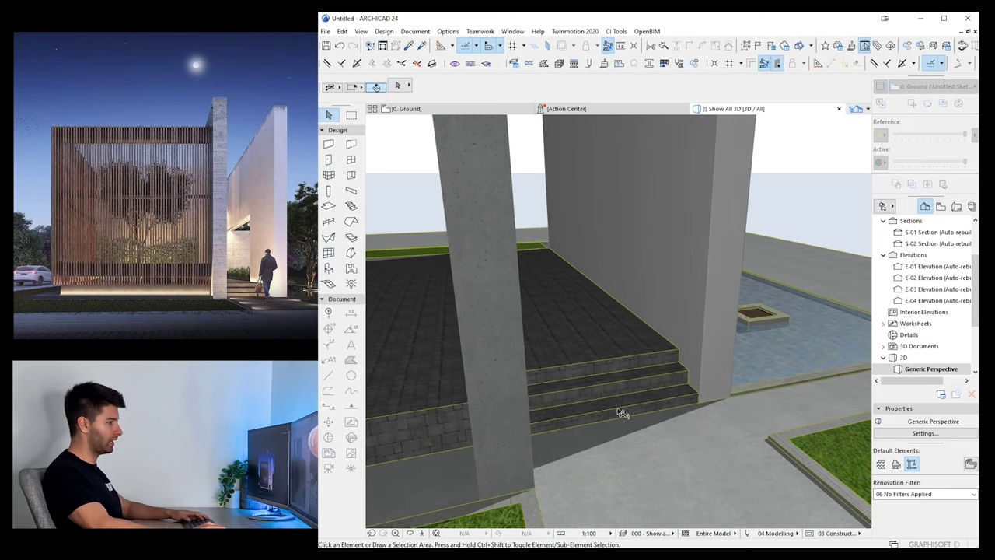
Split the house base mesh along the longer wall's passage-side face, from the notch corner to the rear edge
shift+middle_drag(620, 410, 515, 387)
click(543, 343)
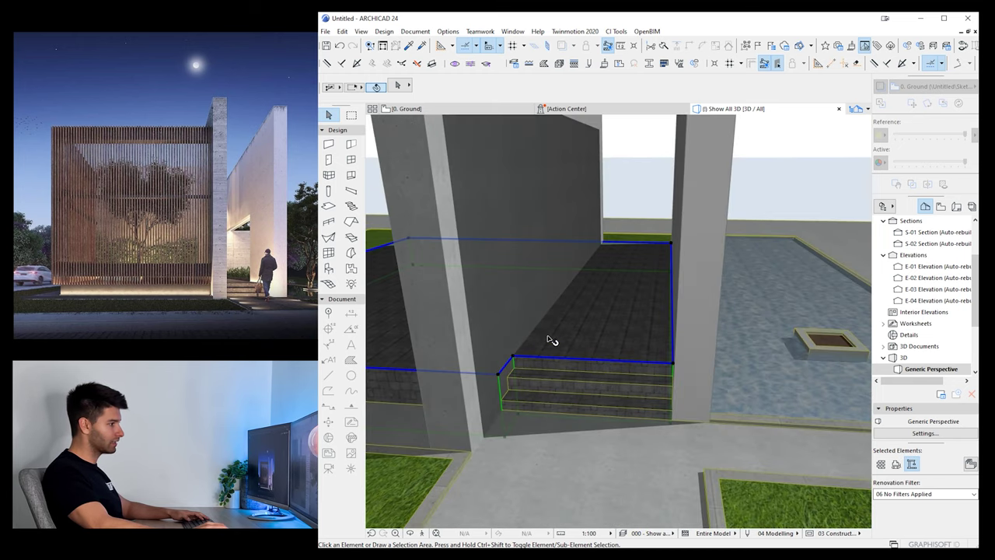
shift+middle_drag(552, 342, 585, 289)
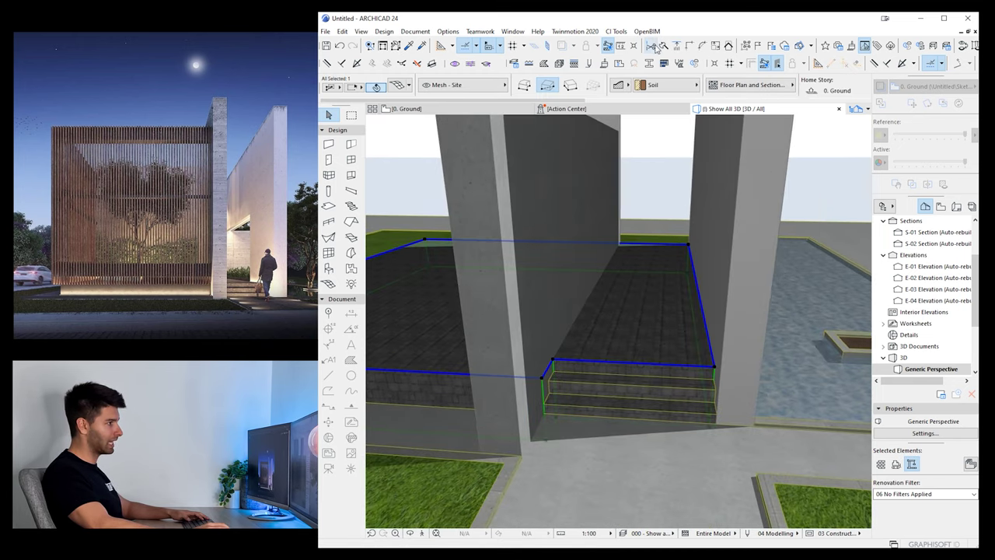
click(662, 47)
click(554, 359)
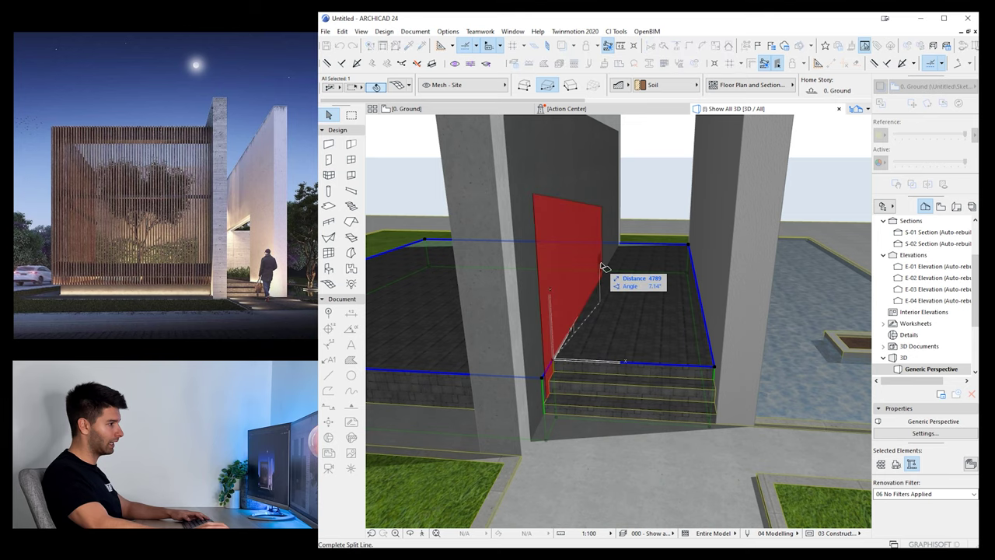
click(625, 245)
click(529, 340)
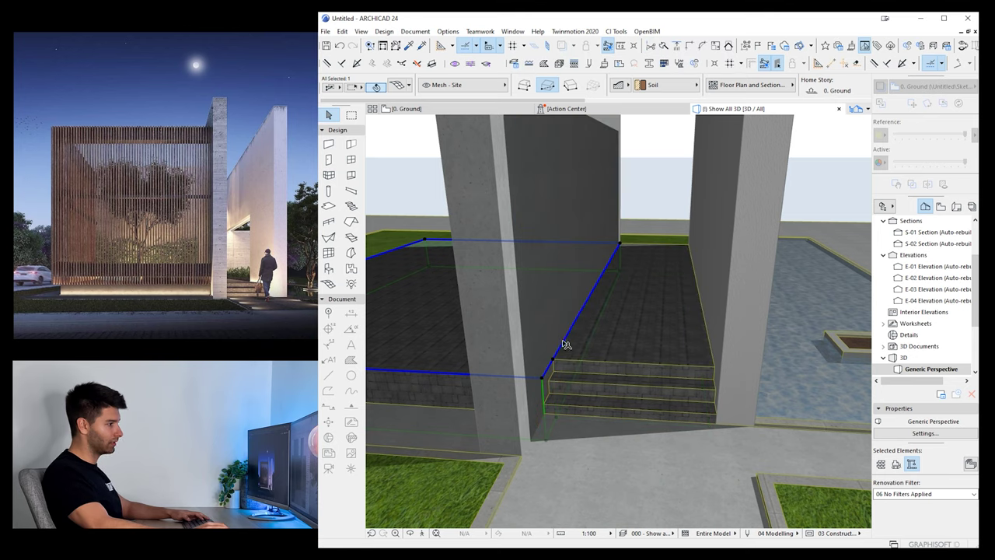
Offset the house-side base mesh's split edge 500 mm back to the wall's other face and bring its short front edge in line
click(565, 344)
click(632, 393)
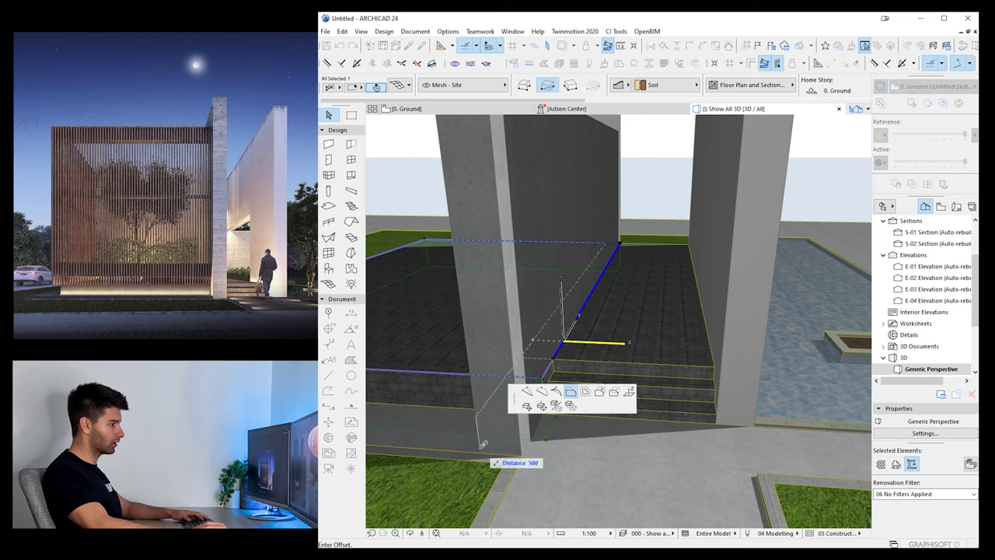
key(Return)
key(Escape)
scroll(471, 402, down, 1)
click(471, 377)
click(537, 374)
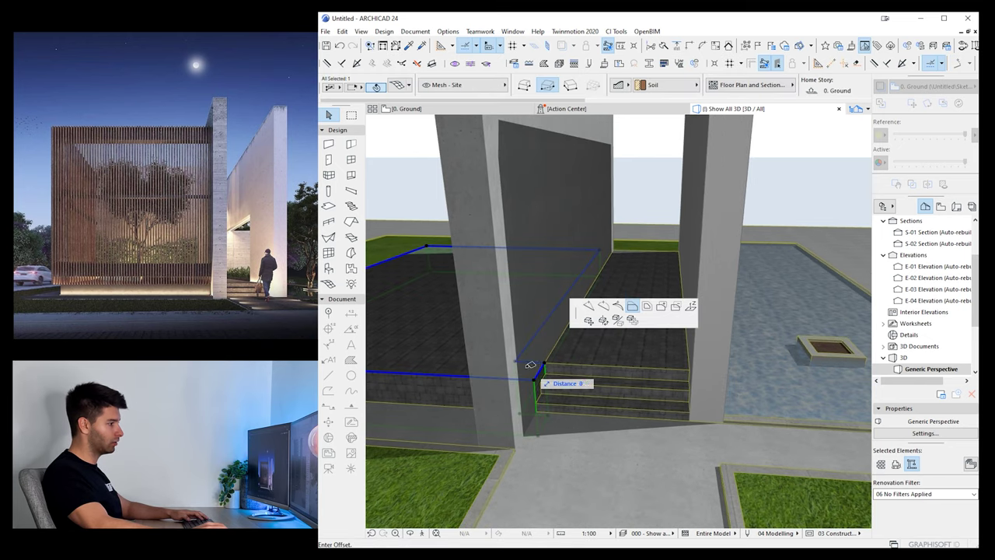
click(514, 361)
key(Escape)
Apply the Tiles - Light Brown 15x15 surface to the passage mesh and both step meshes
shift+middle_drag(500, 391, 591, 355)
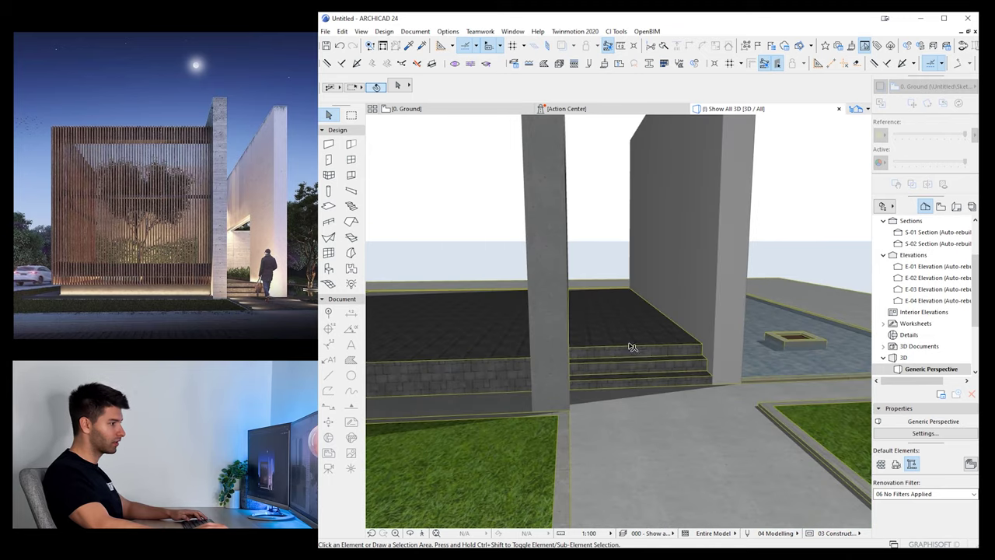
click(595, 379)
shift+click(611, 365)
shift+click(613, 349)
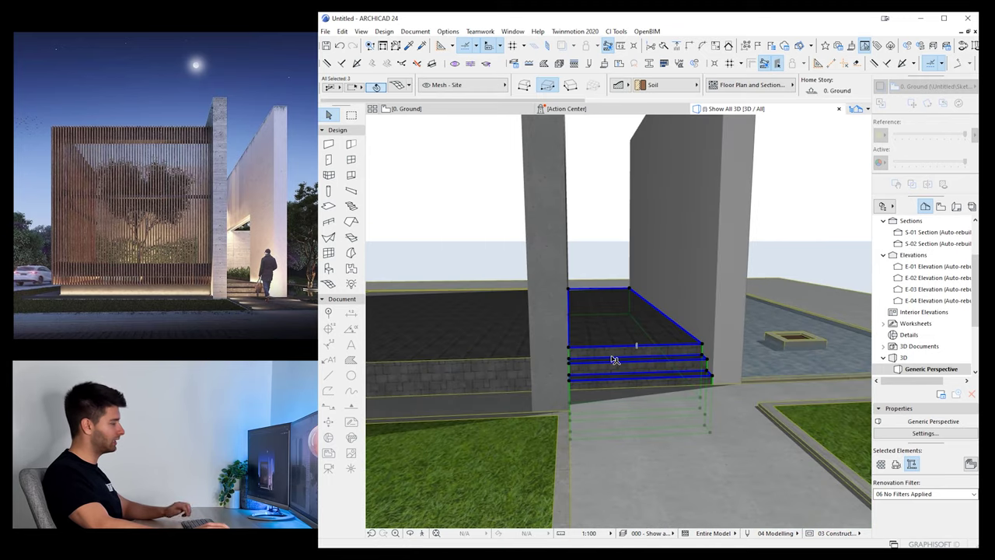
key(ctrl+t)
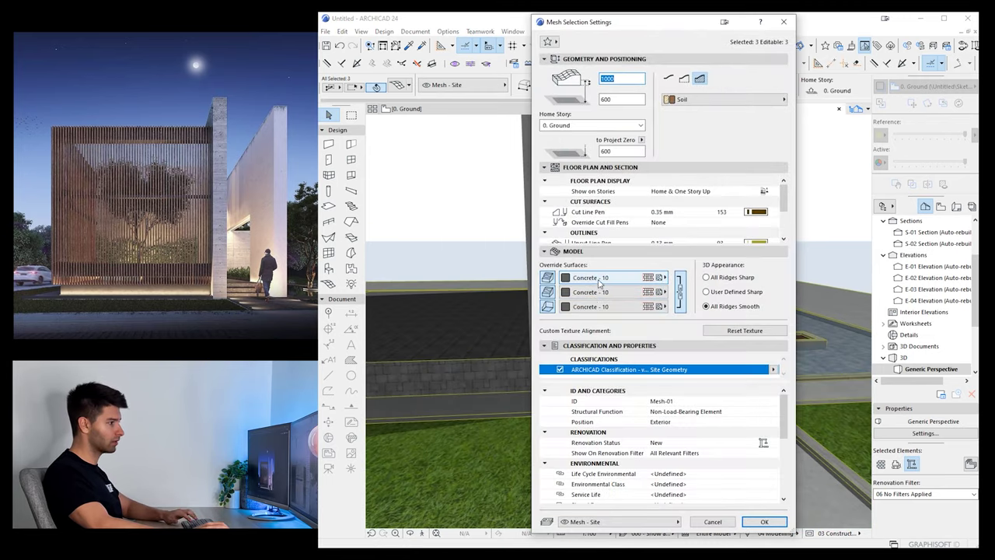
click(599, 279)
key(t)
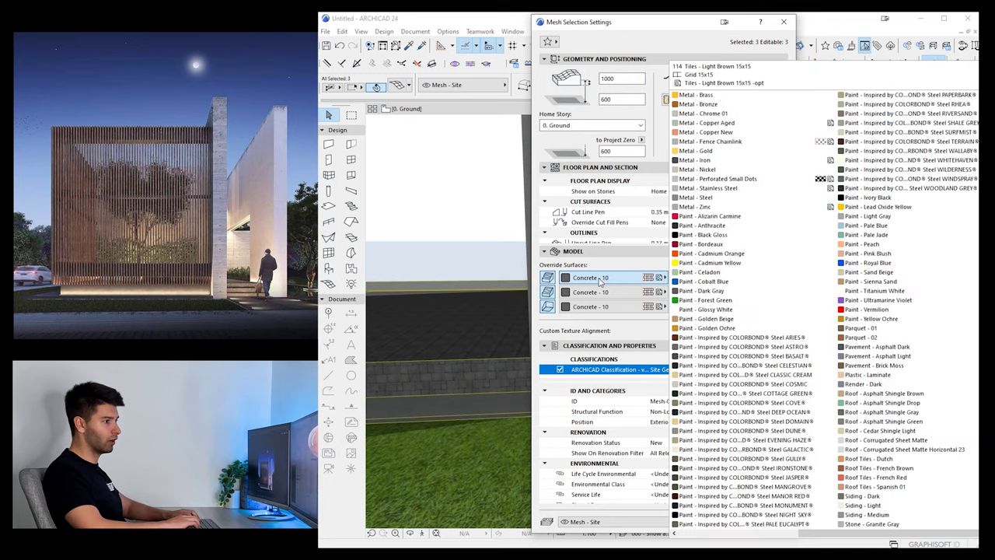
key(Return)
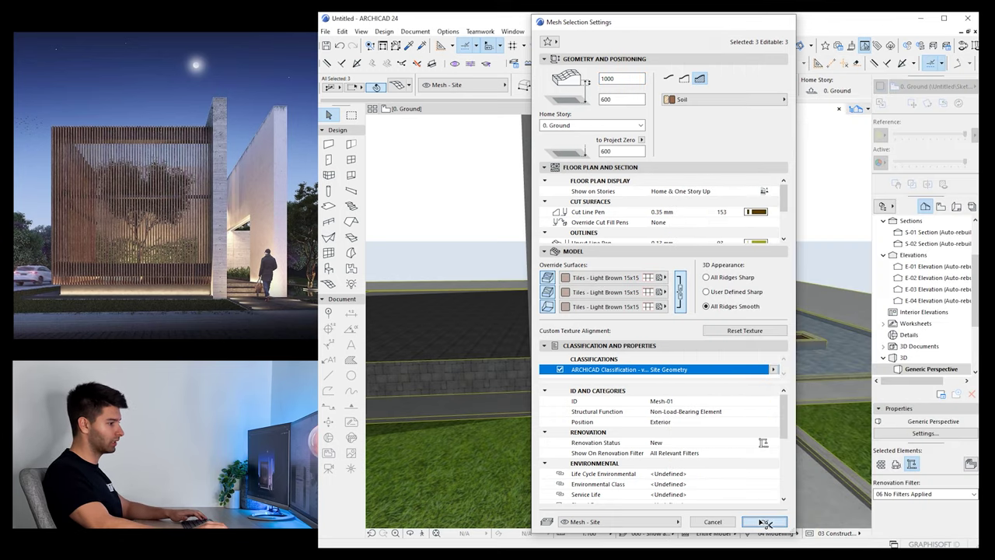
click(766, 522)
key(Escape)
scroll(599, 381, up, 5)
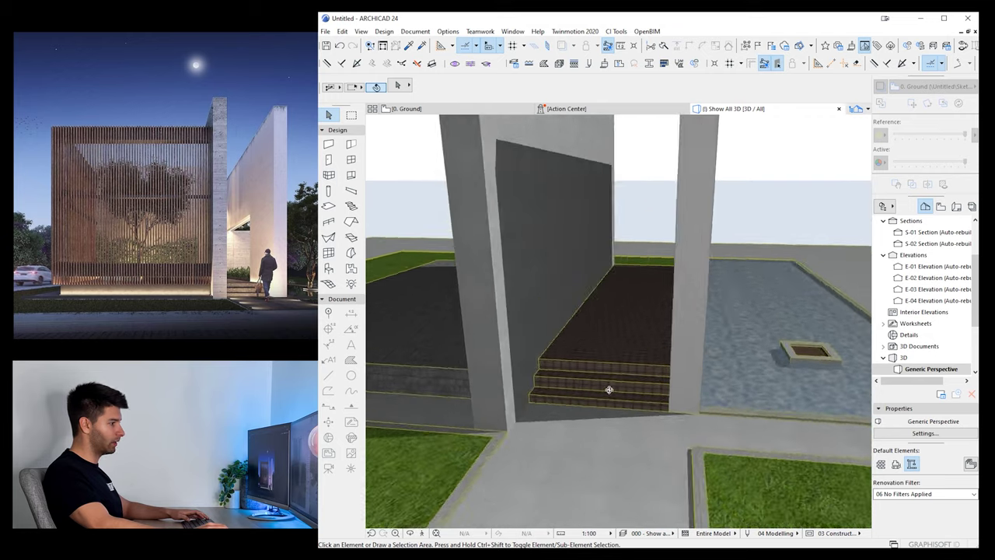
shift+middle_drag(609, 389, 638, 386)
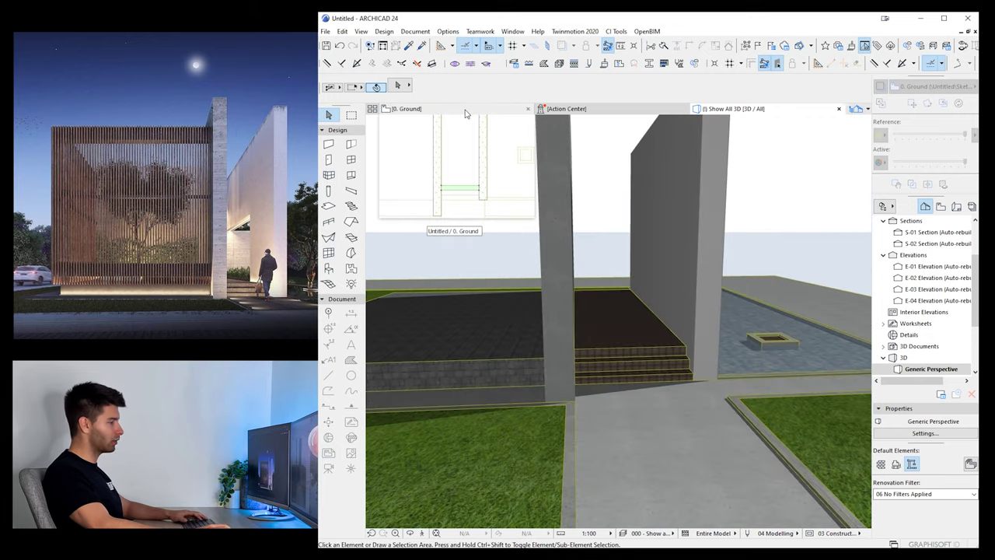
On the Ground floor plan, place a Simple Door Opening, 1200 mm wide and 3000 mm high, near the rear end of the shorter wall
click(465, 111)
scroll(682, 383, down, 3)
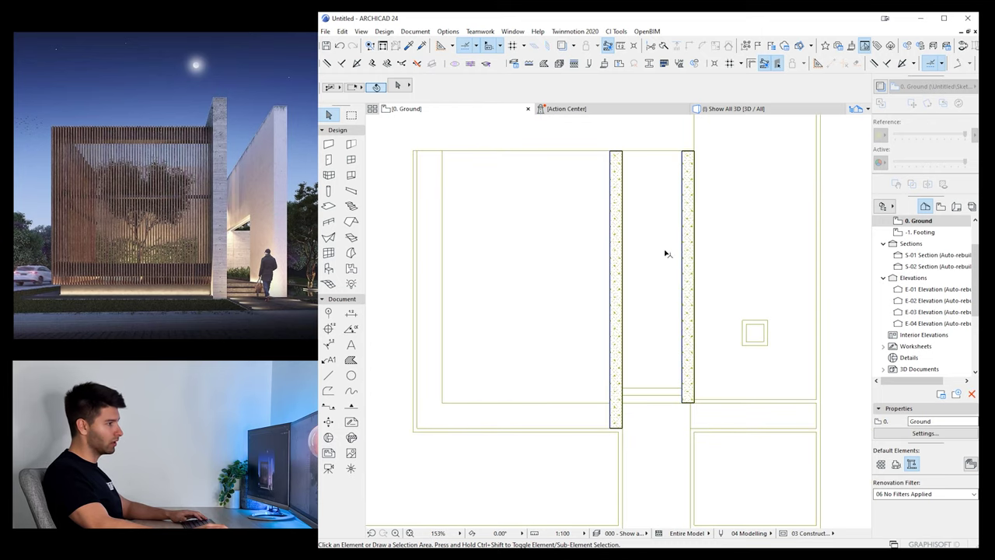
click(329, 159)
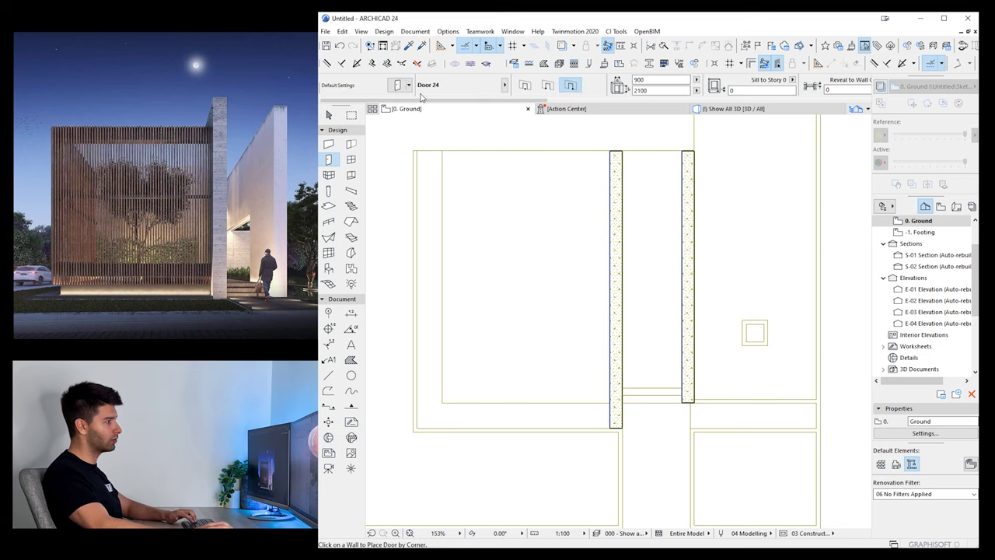
click(398, 85)
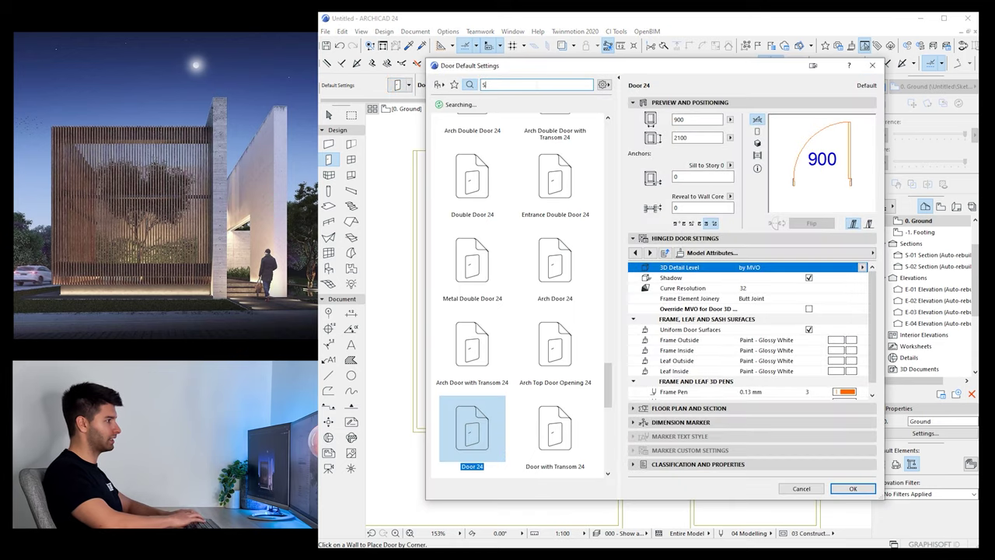
text(sIMPLE)
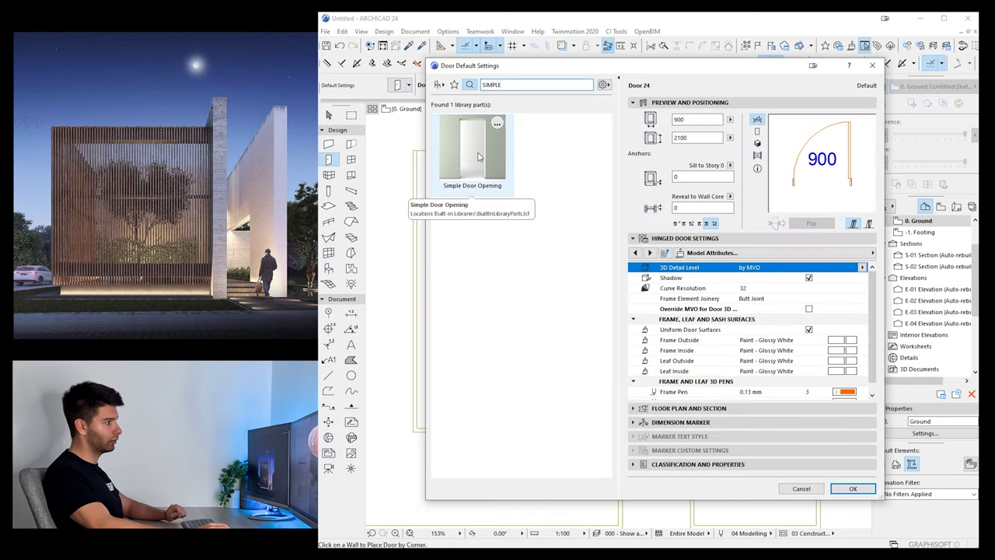
click(479, 157)
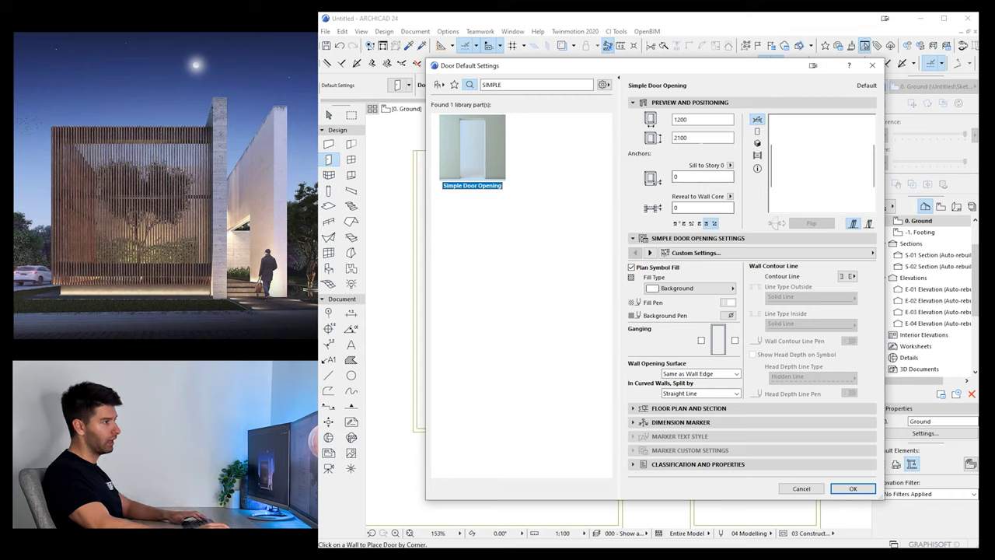
text(3000)
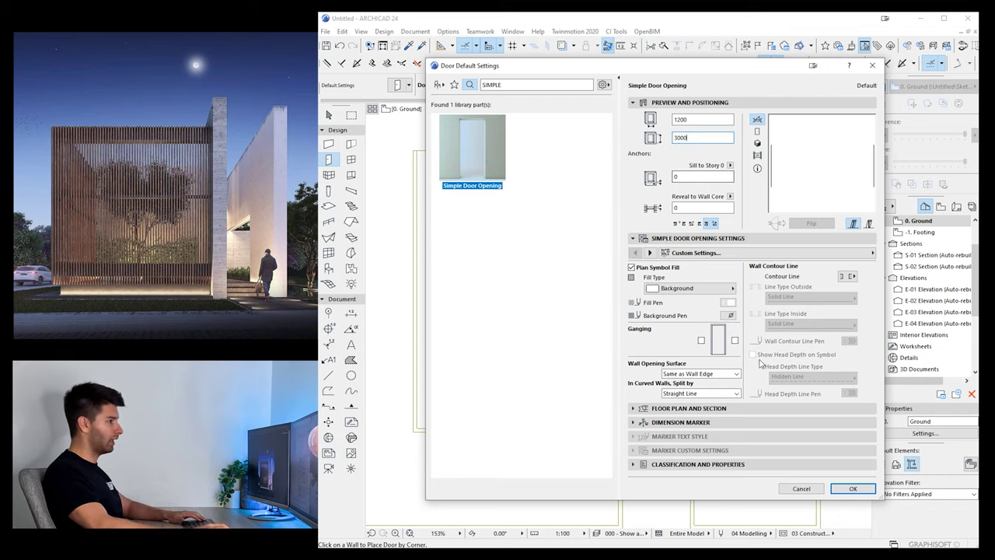
click(852, 489)
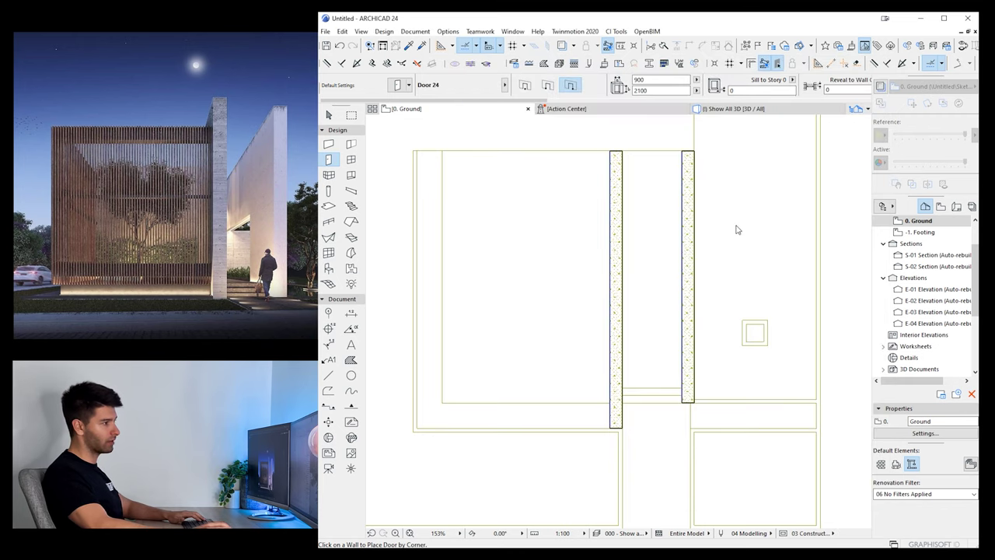
click(693, 200)
key(Escape)
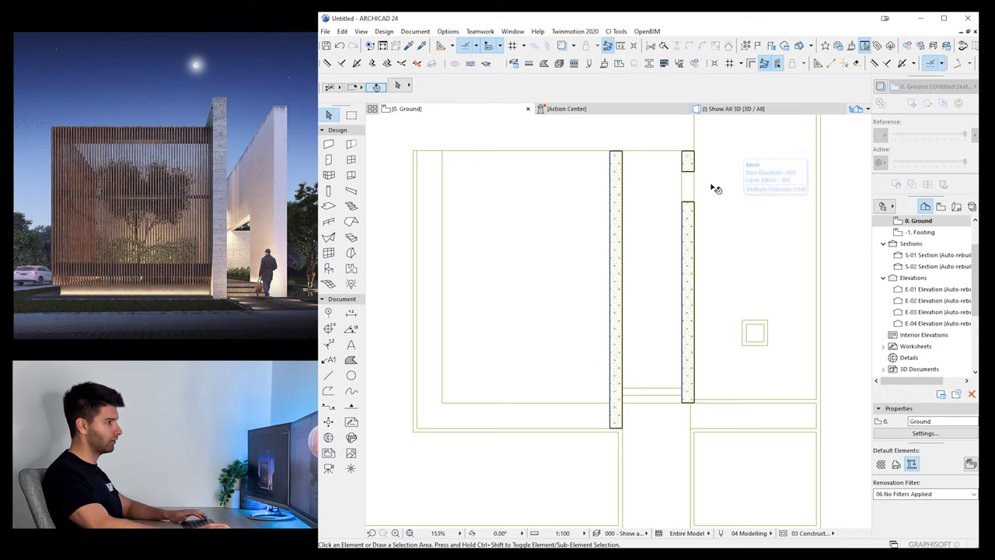
Move the door opening to the shorter wall's rear end and stretch its front side forward, making it about 6719 mm wide
click(694, 173)
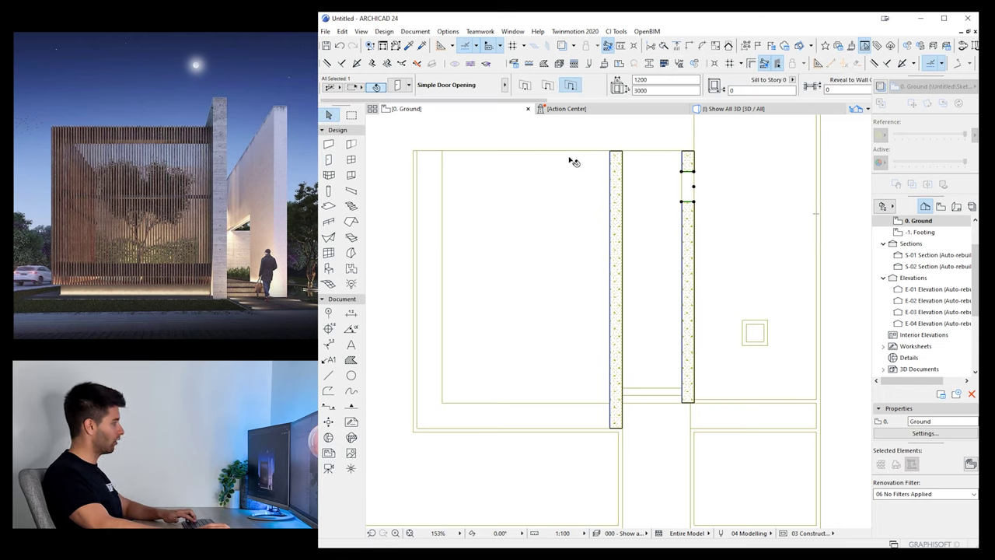
mouse_move(695, 177)
mouse_down()
mouse_move(689, 161)
mouse_move(696, 168)
mouse_up()
click(695, 182)
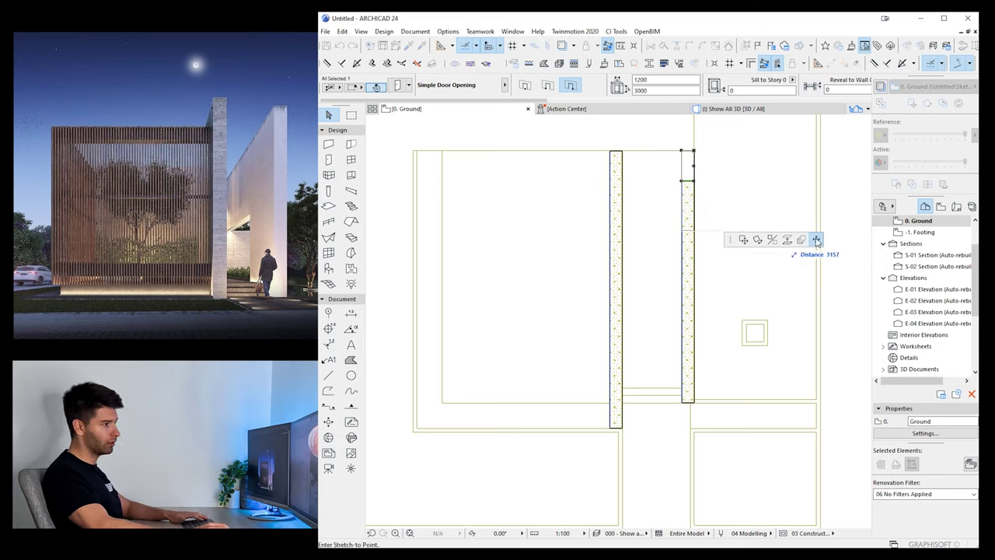
click(745, 315)
key(Escape)
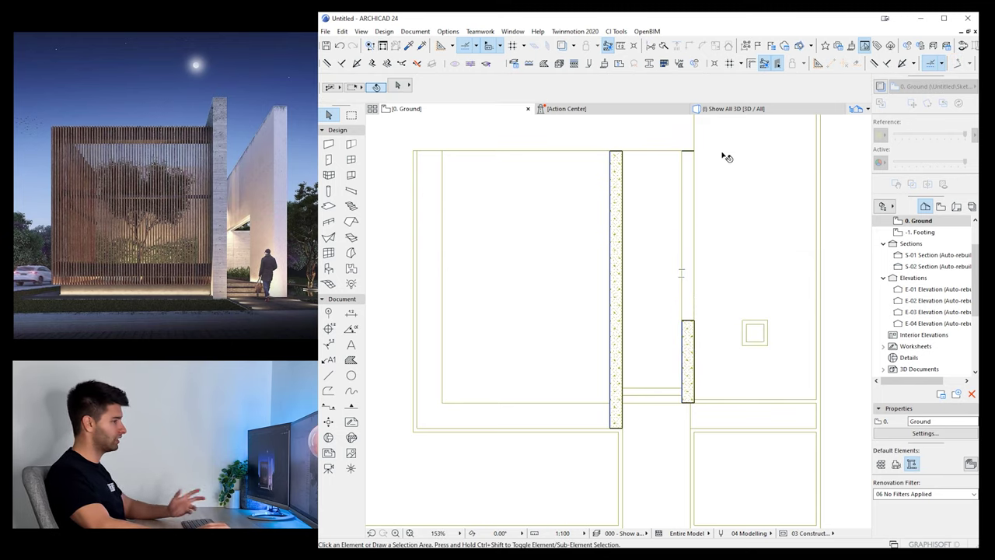
Examine the widened opening in 3D from the pool and rear sides, checking its sill against the raised passage floor
click(739, 109)
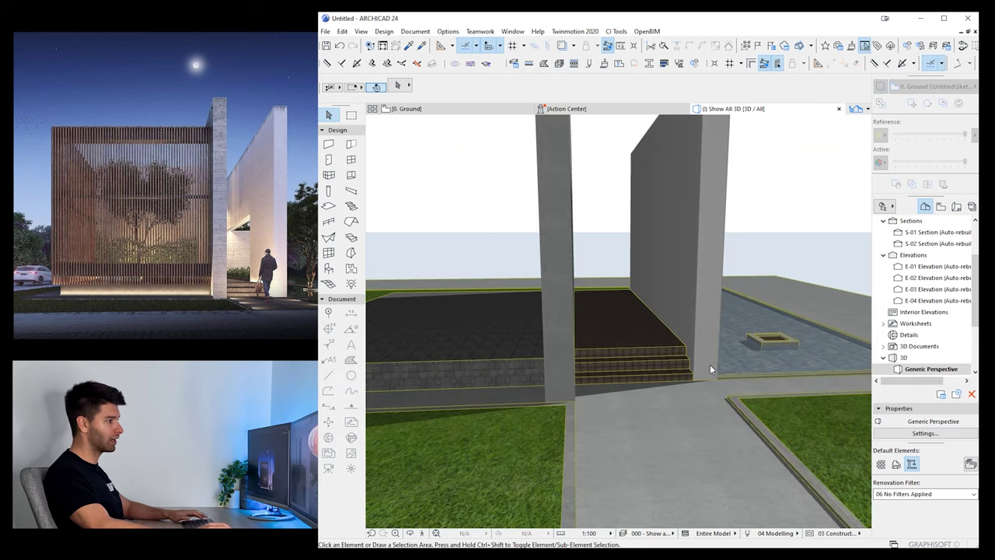
drag(673, 323, 497, 321)
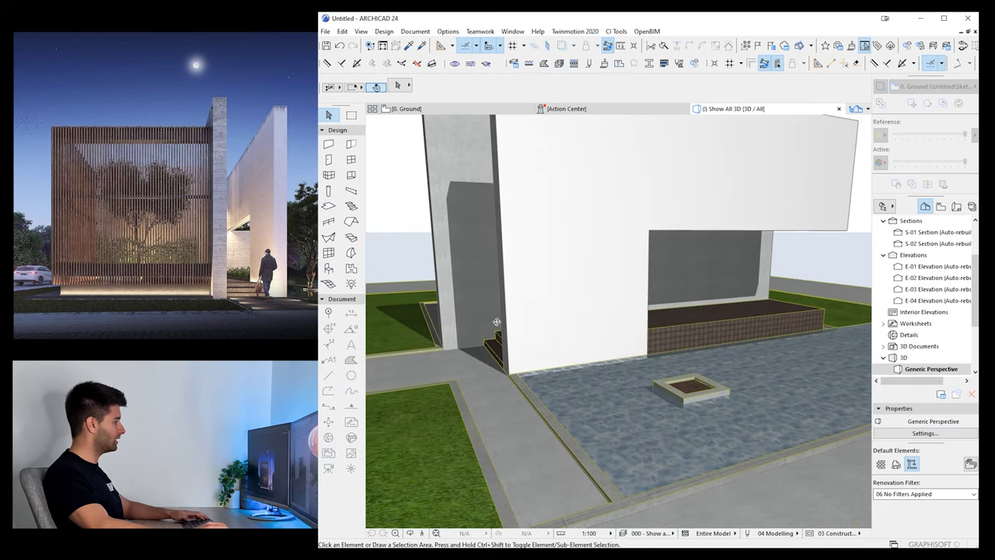
click(848, 232)
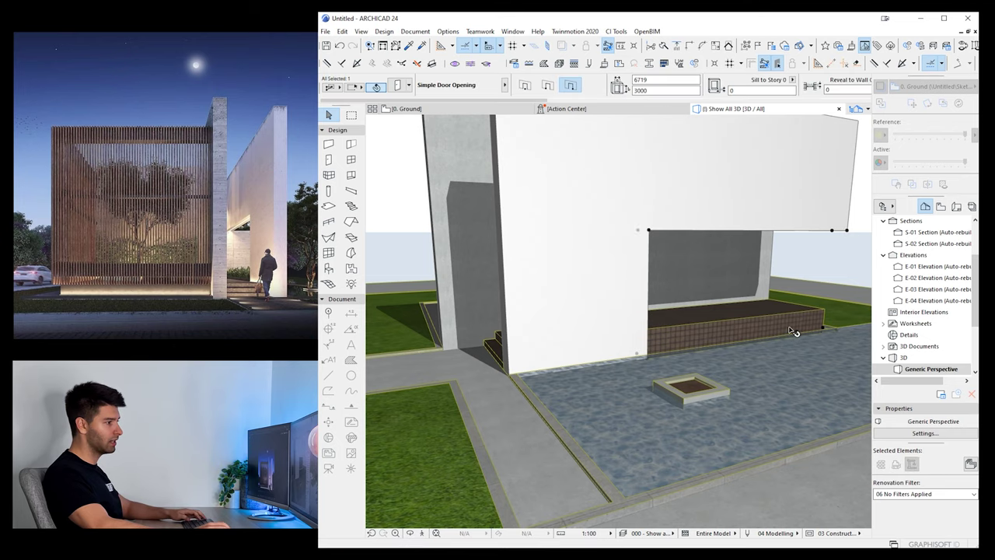
shift+middle_drag(789, 331, 610, 346)
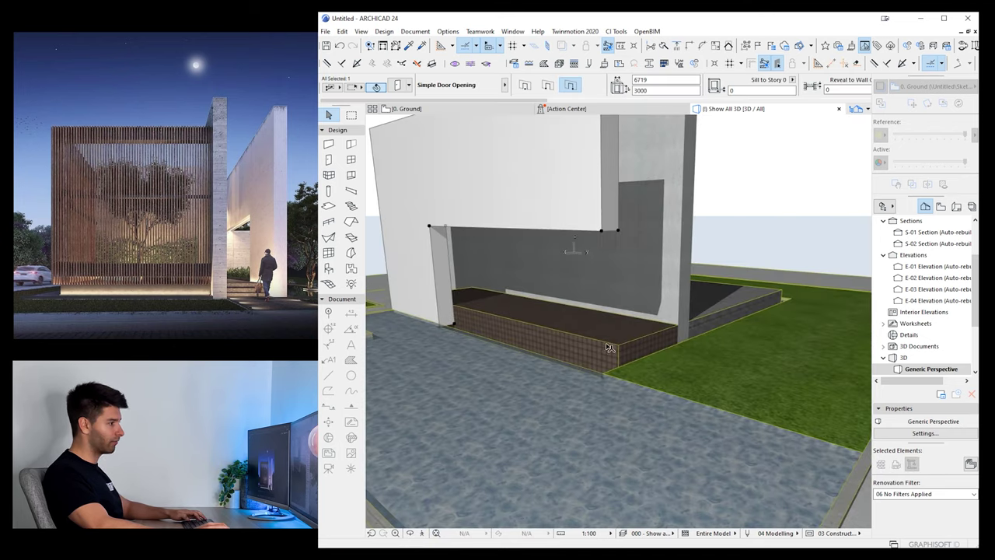
drag(600, 347, 645, 357)
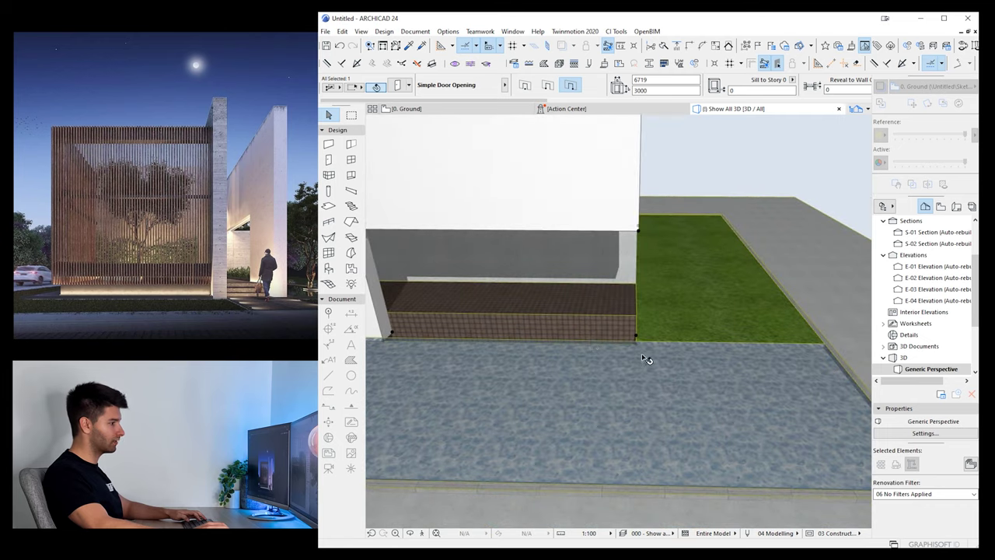
middle_drag(517, 339, 653, 347)
key(Escape)
shift+middle_drag(544, 351, 529, 290)
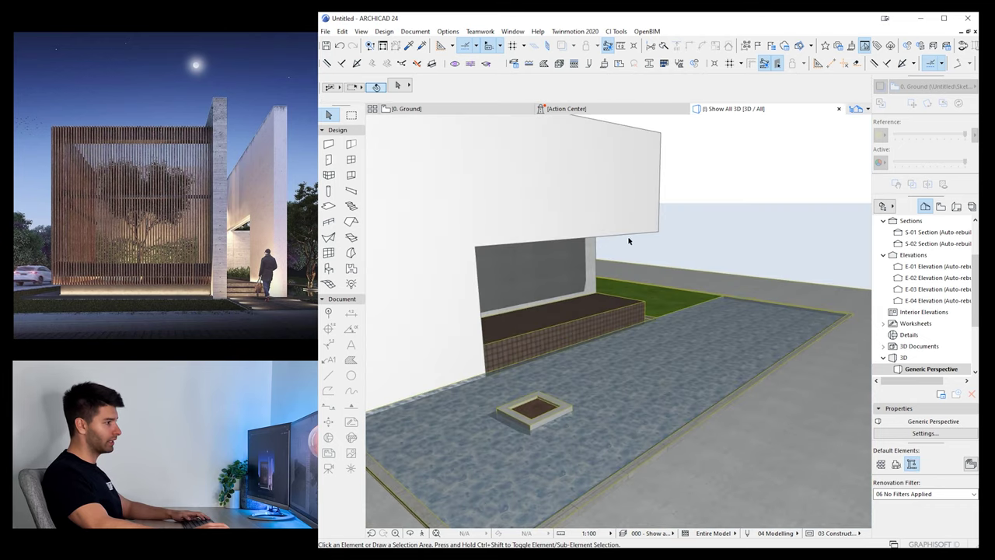
Raise the Simple Door Opening in 3D by 600 mm so its base meets the passage floor level
click(659, 235)
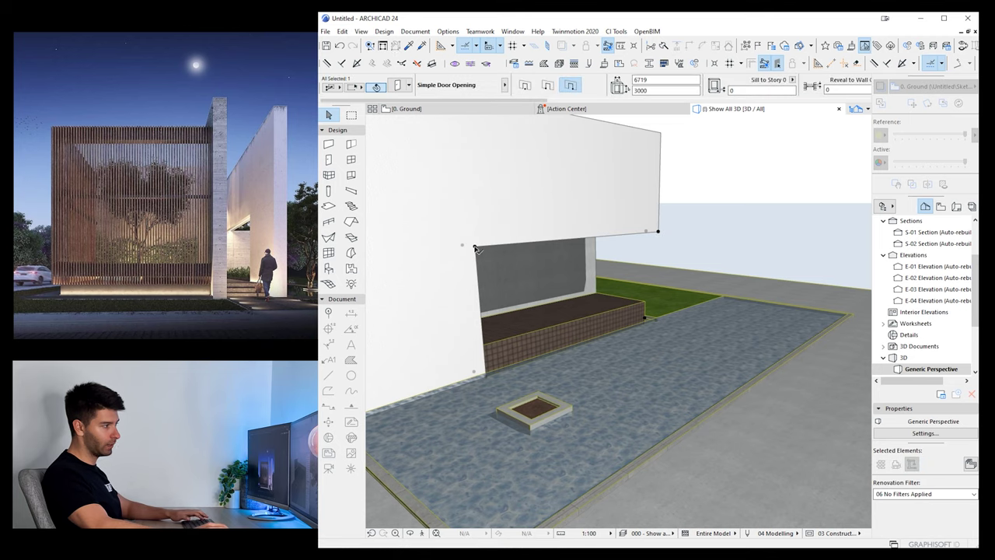
key(ctrl+d)
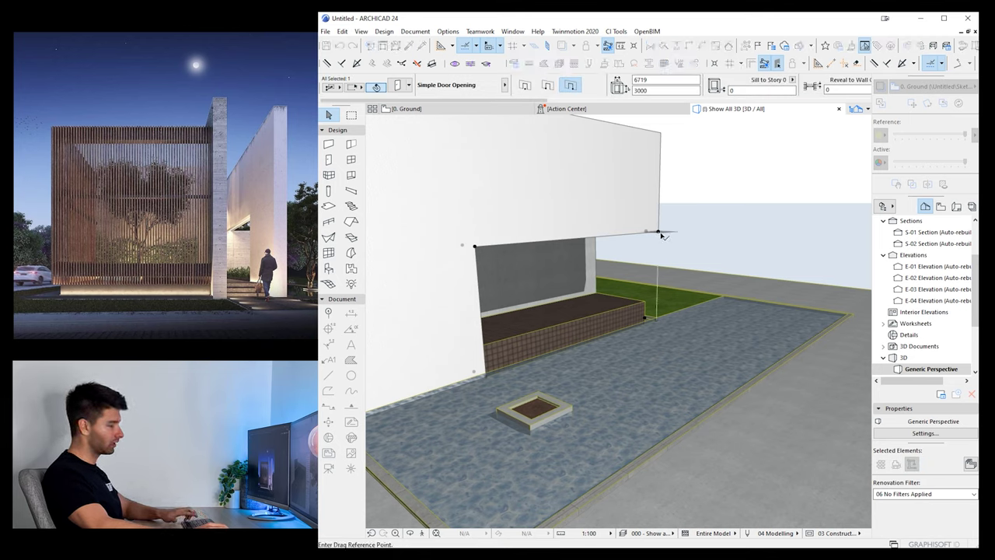
click(656, 321)
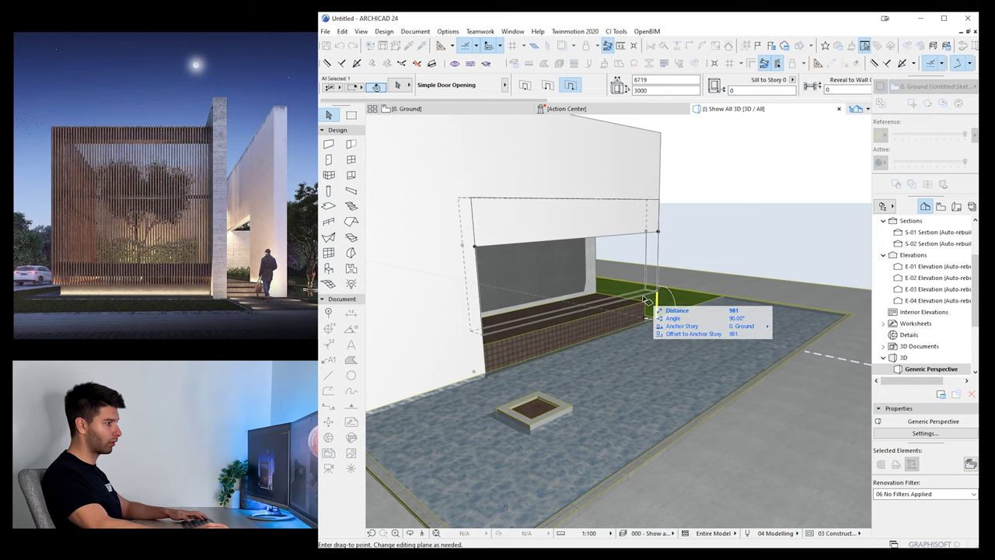
click(647, 305)
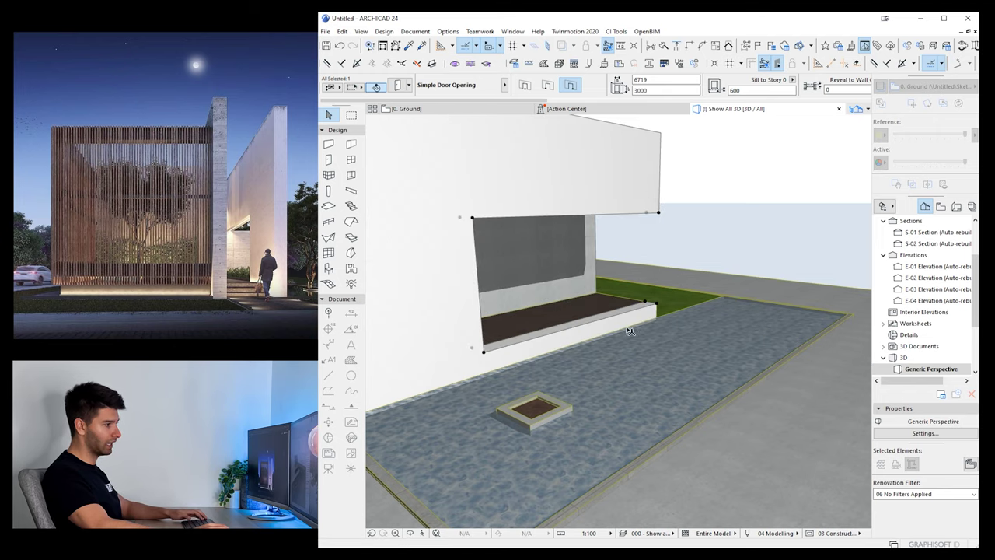
key(Escape)
shift+middle_drag(607, 322, 665, 328)
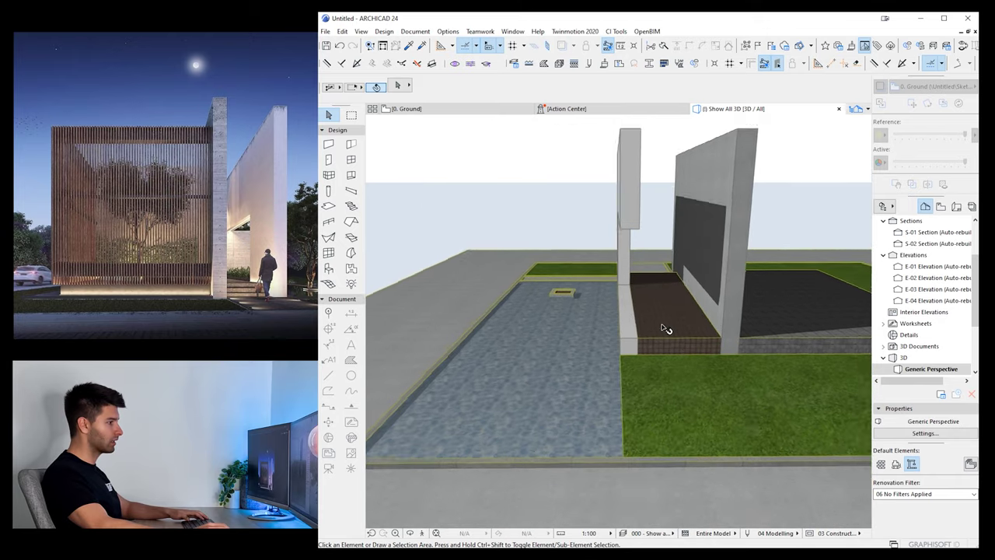
scroll(651, 315, up, 5)
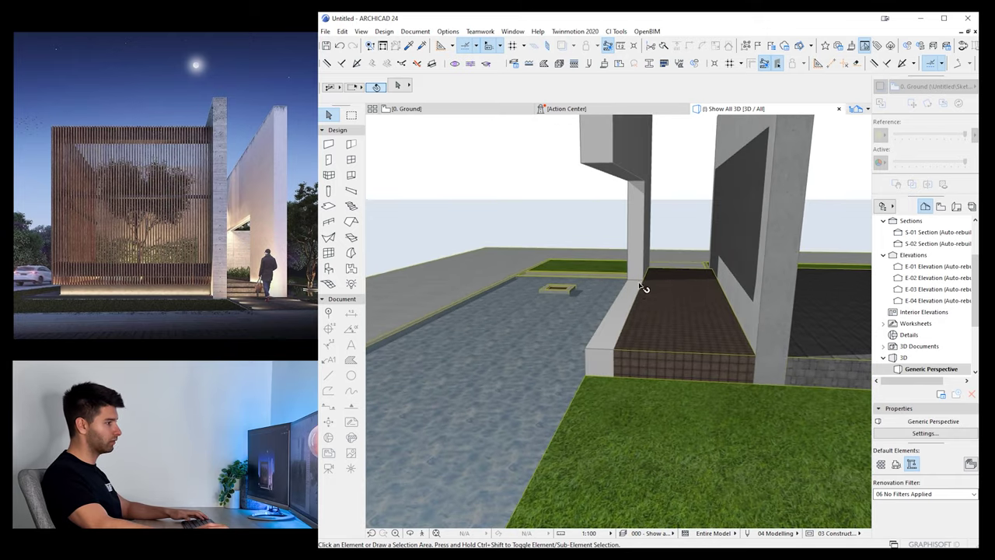
shift+middle_drag(612, 334, 744, 319)
On the Ground floor plan, draw a 500 mm concrete wall in two segments along the rear edge, from the house base corner to the pool's outer edge
click(462, 109)
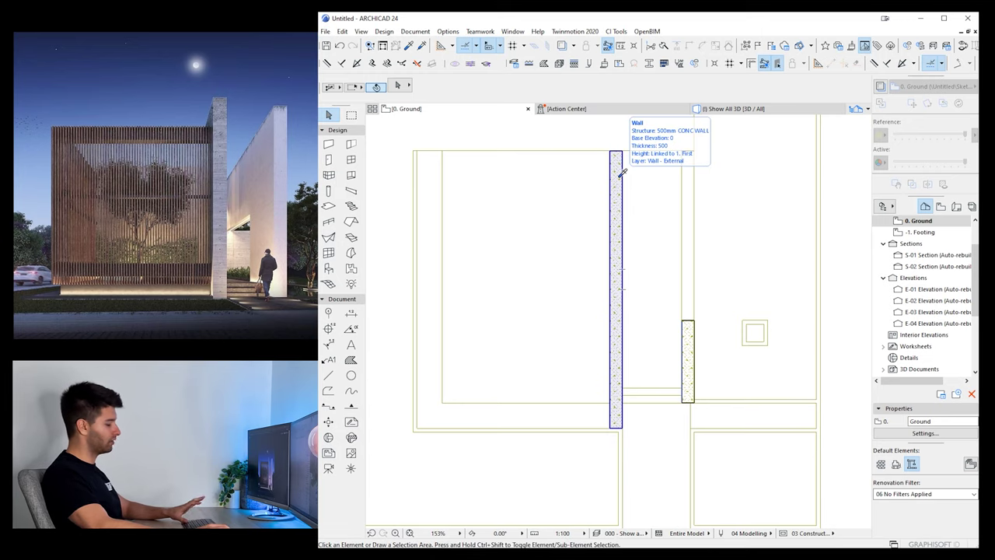
alt+click(621, 173)
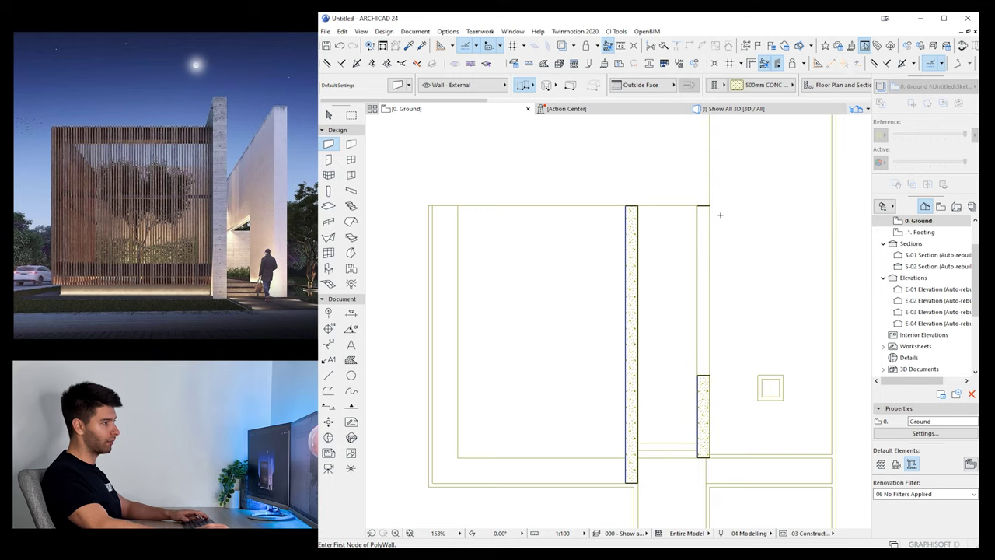
click(430, 205)
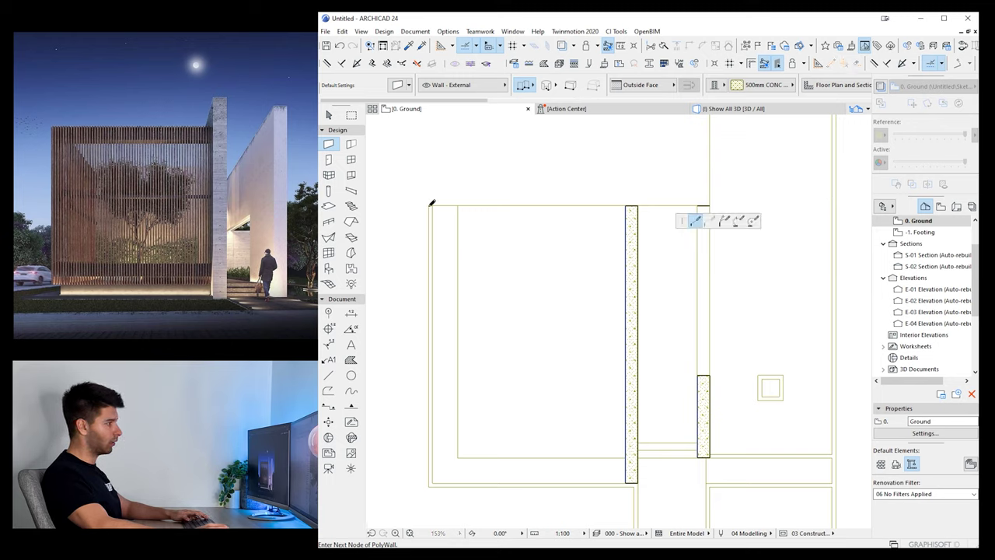
click(638, 206)
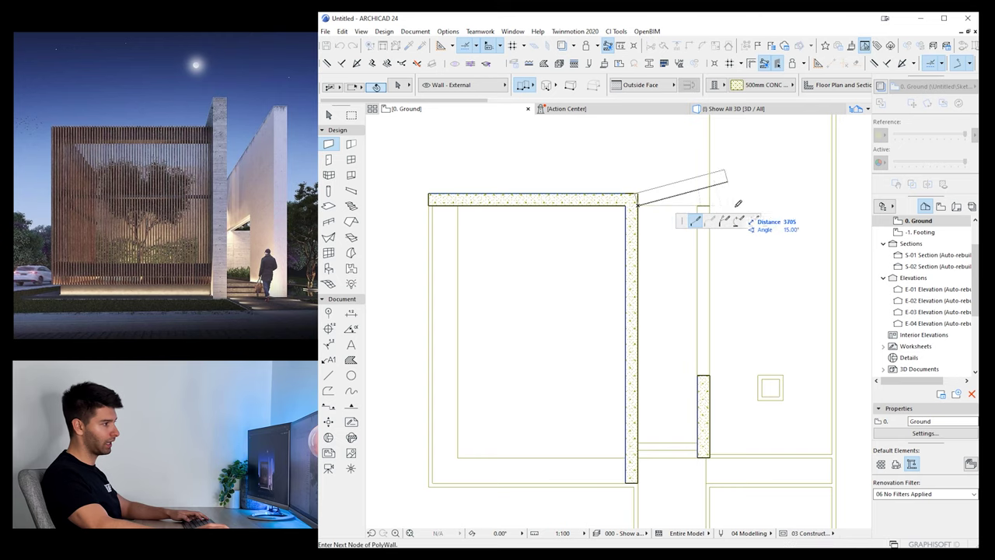
double_click(833, 200)
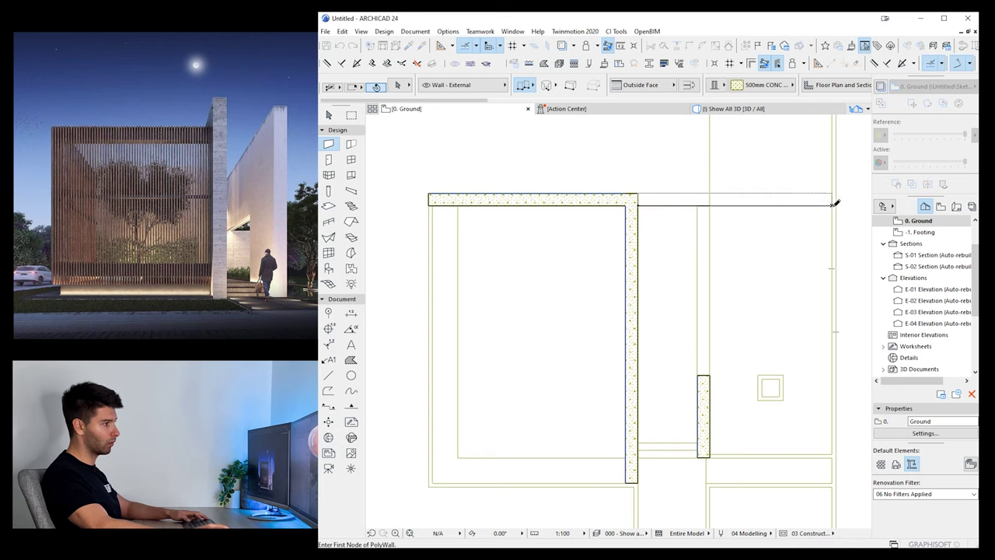
key(Escape)
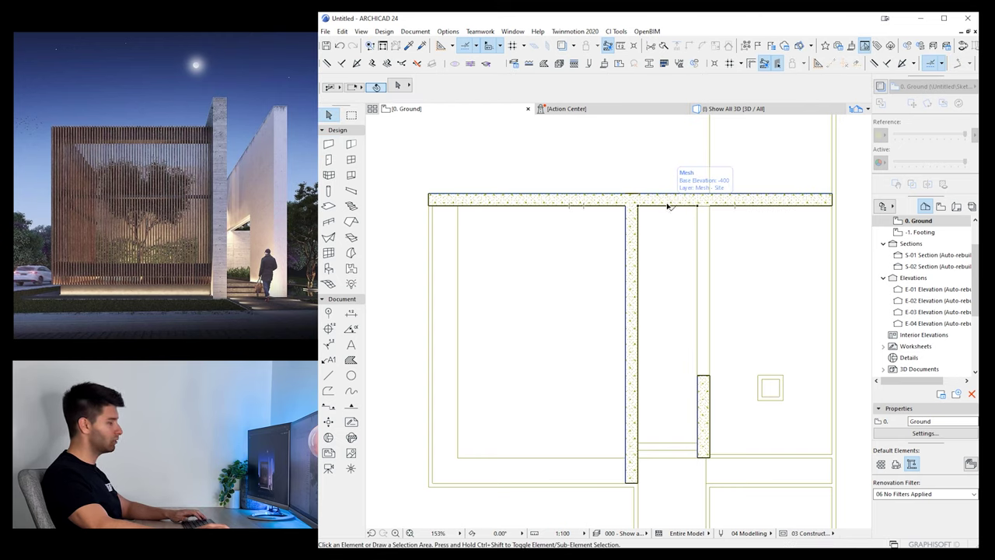
Move both rear wall segments 500 mm toward the front, aligning their outer face with the rear edge of the base
click(706, 382)
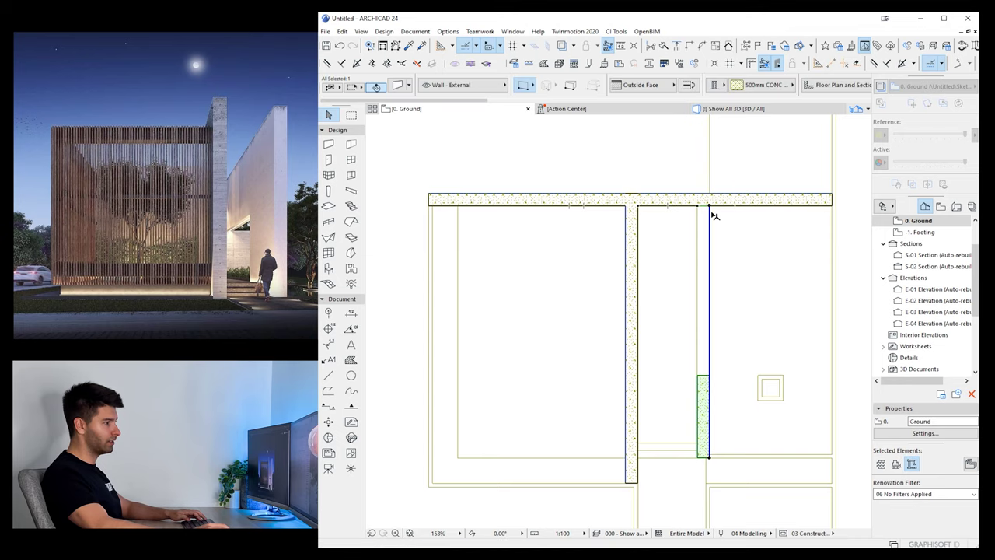
click(628, 199)
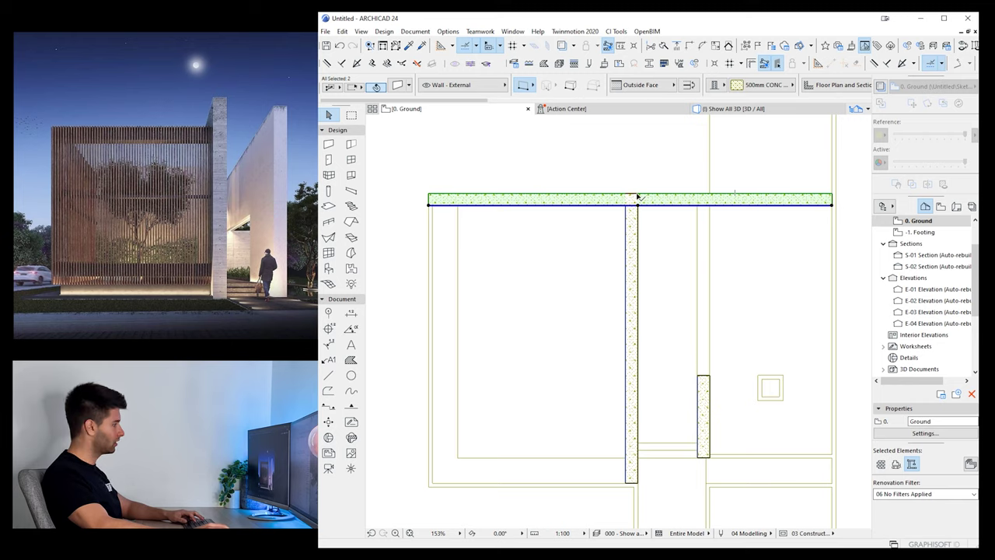
click(637, 197)
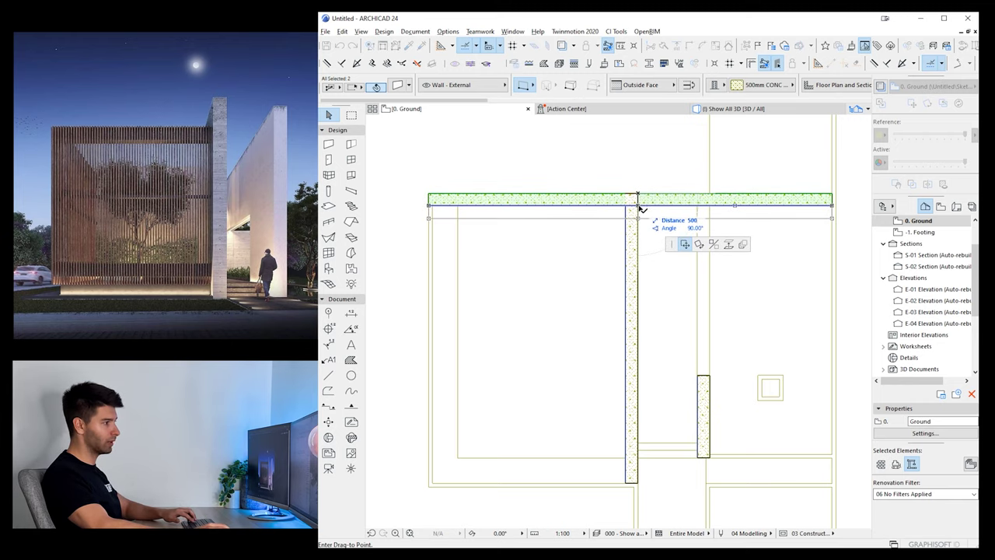
click(639, 208)
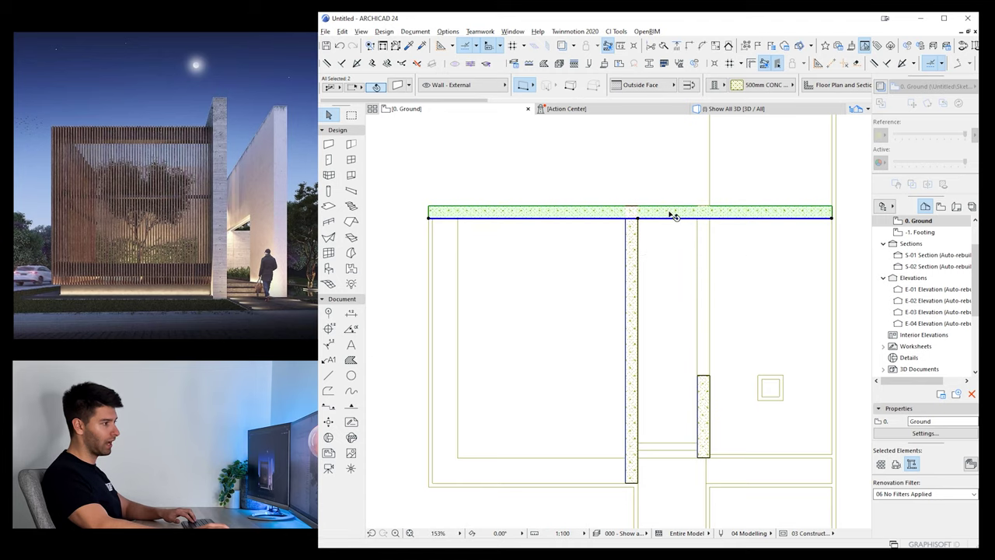
Lower the top of the rear wall section beside the pool, in 3D, to the underside of the entry wall's overhang
key(Escape)
mouse_move(725, 112)
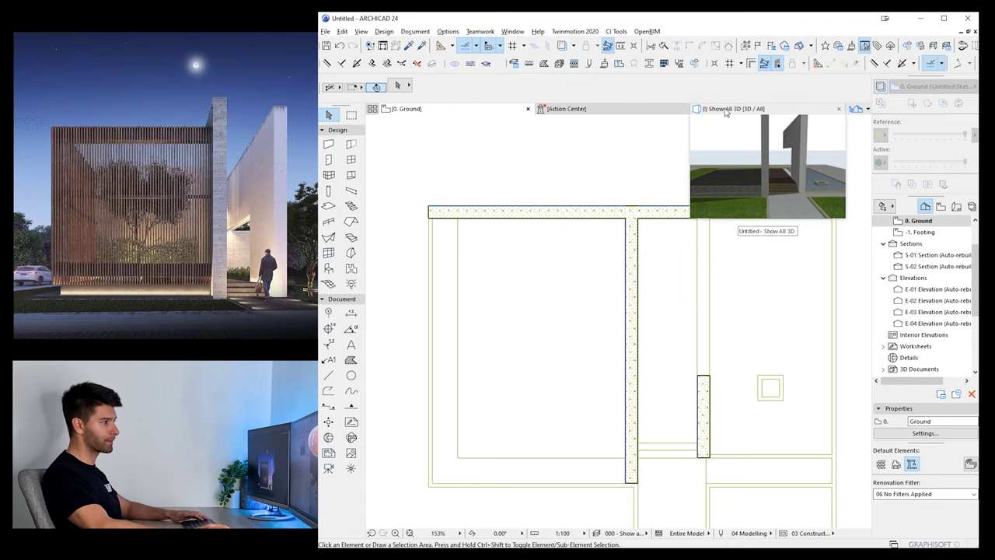
click(726, 112)
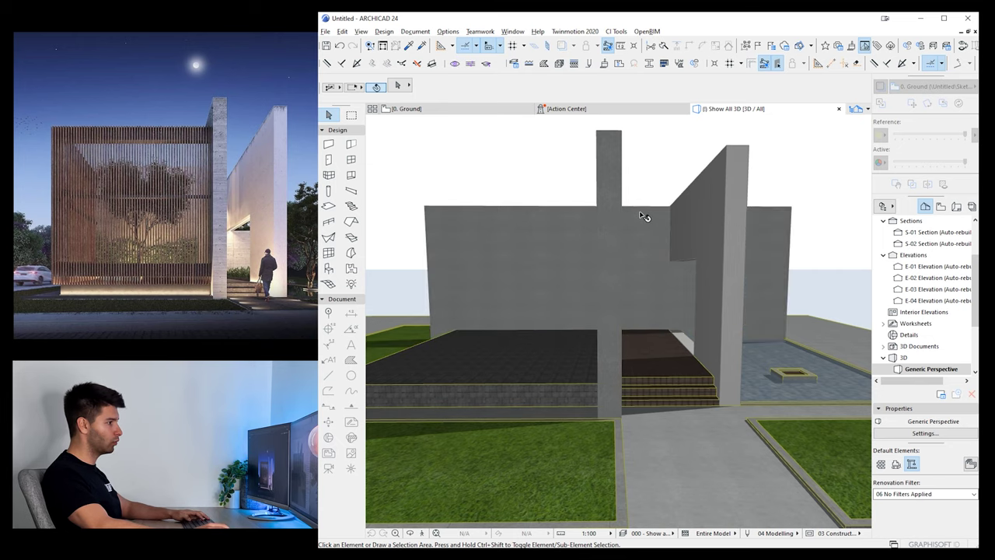
click(643, 215)
shift+middle_drag(716, 241, 618, 268)
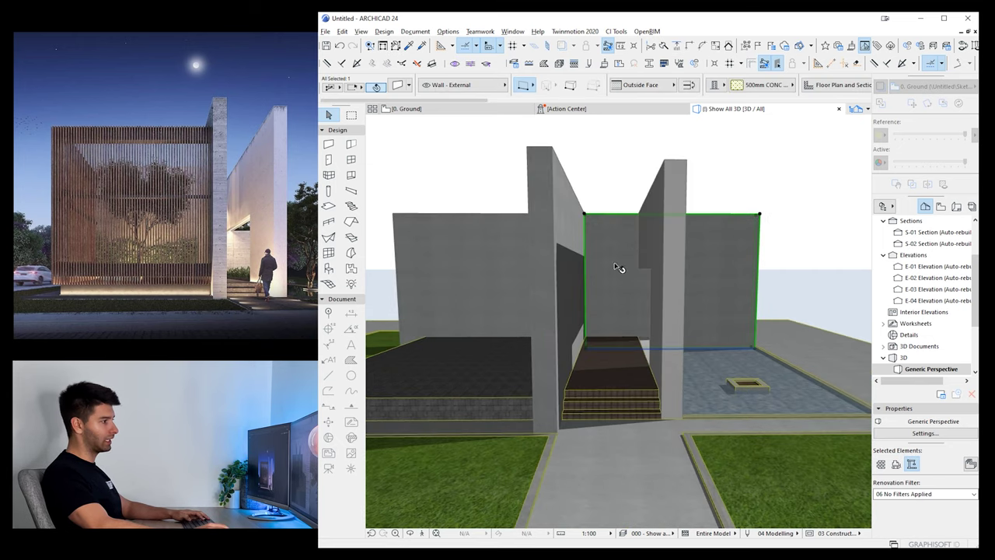
click(760, 216)
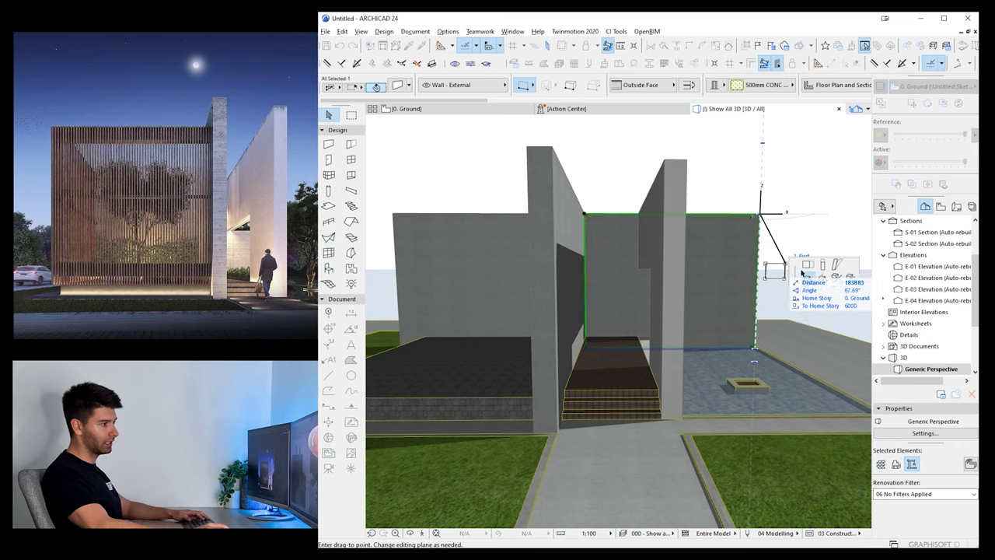
click(827, 268)
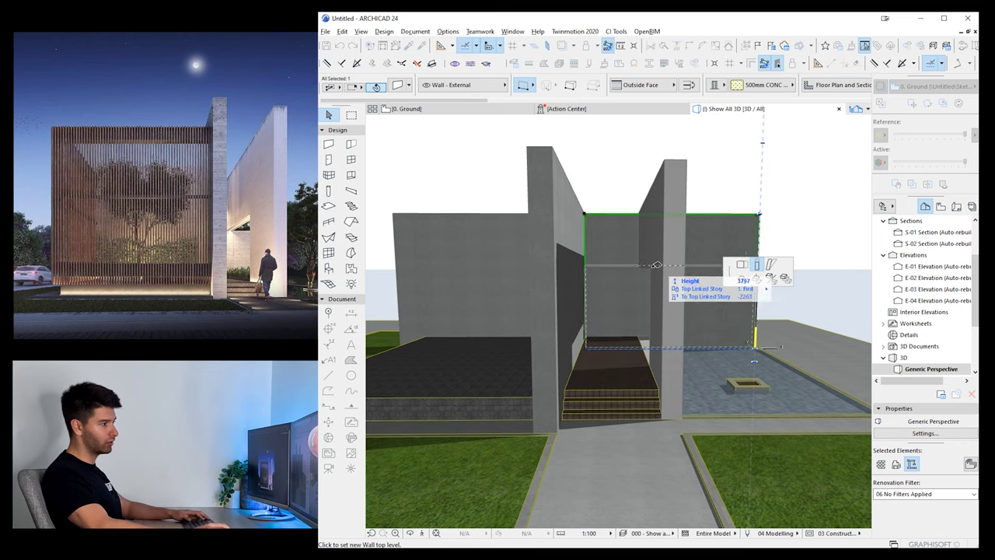
click(645, 273)
shift+middle_drag(684, 313, 635, 326)
scroll(659, 296, up, 2)
scroll(611, 313, down, 2)
scroll(602, 349, down, 3)
key(Escape)
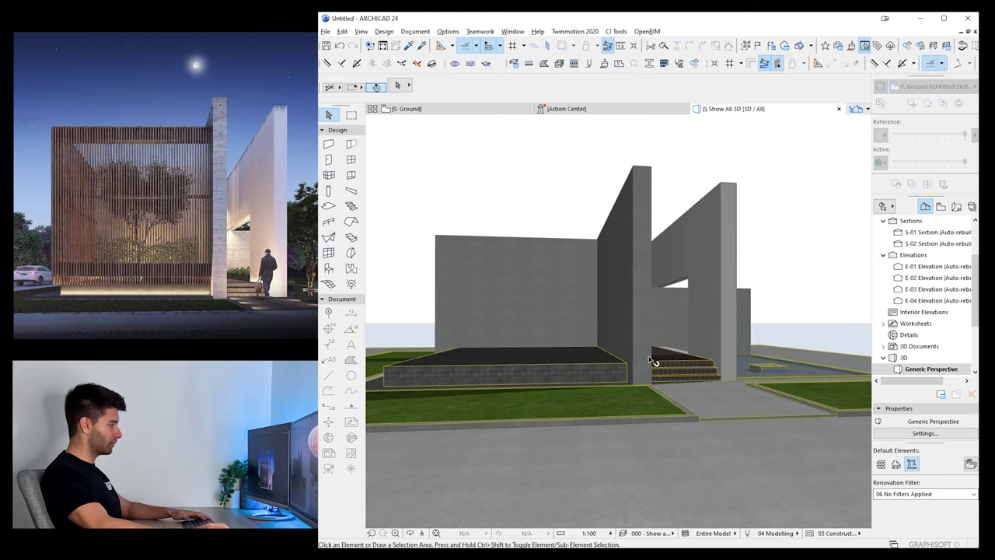
mouse_move(692, 333)
shift+middle_down()
mouse_move(660, 331)
mouse_move(697, 332)
shift+middle_up()
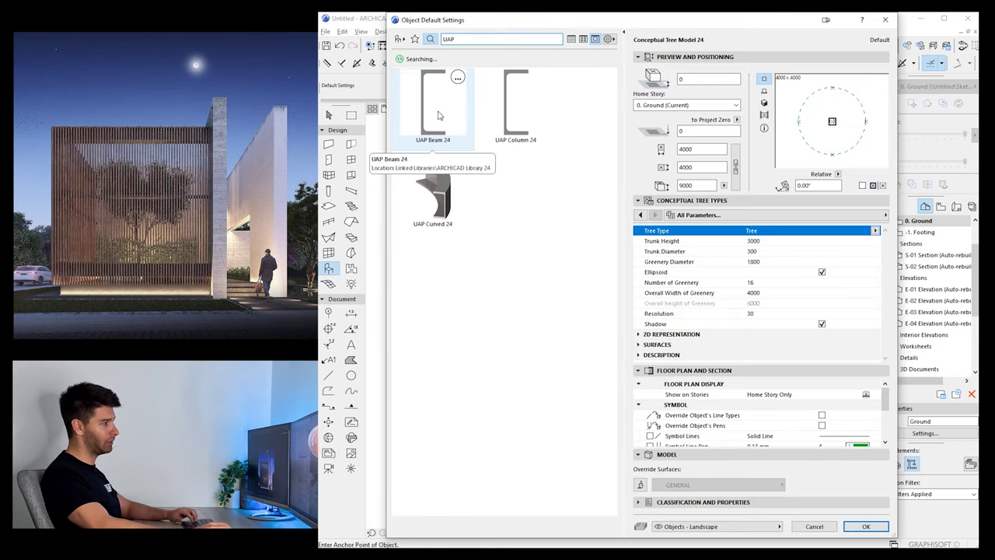
Choose the UAP Beam 24 library part with the standard size UAP 300
click(438, 115)
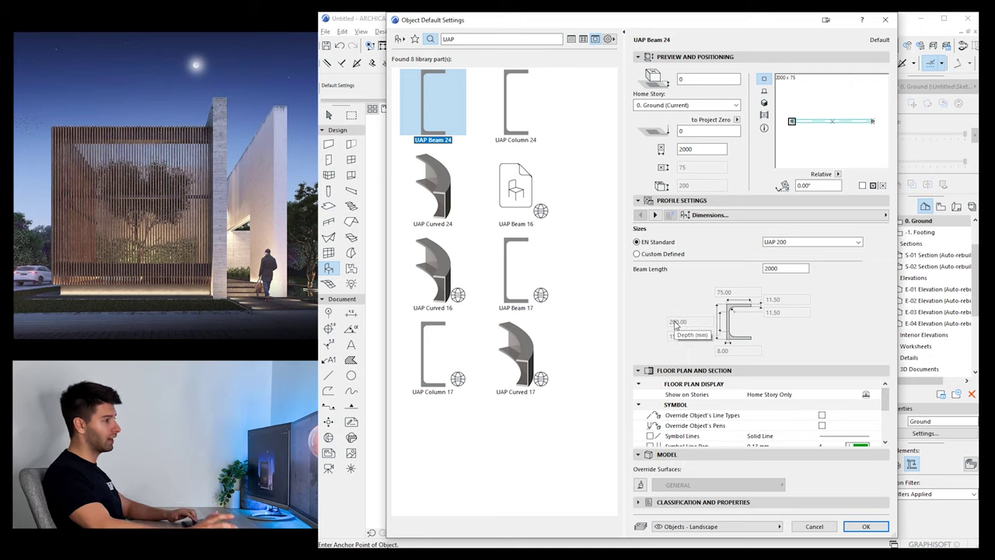
click(836, 243)
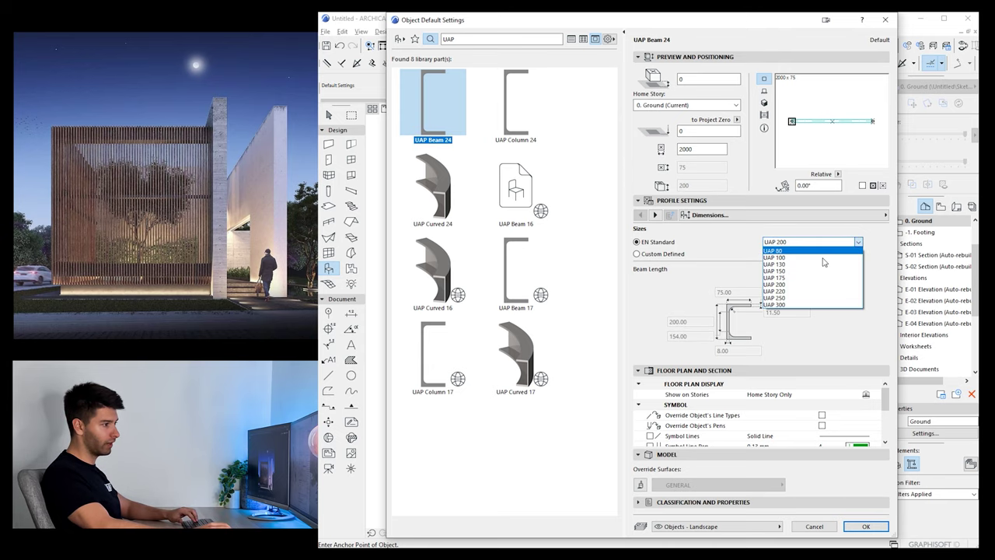
click(814, 304)
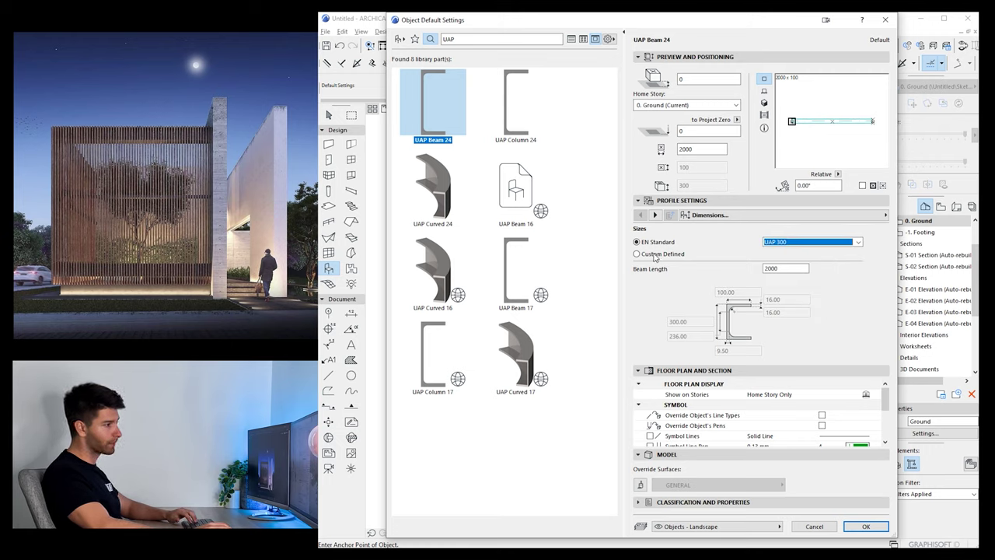
Switch the beam profile to custom dimensions with 500 mm depth, 150 mm width and 12 mm web thickness
click(637, 253)
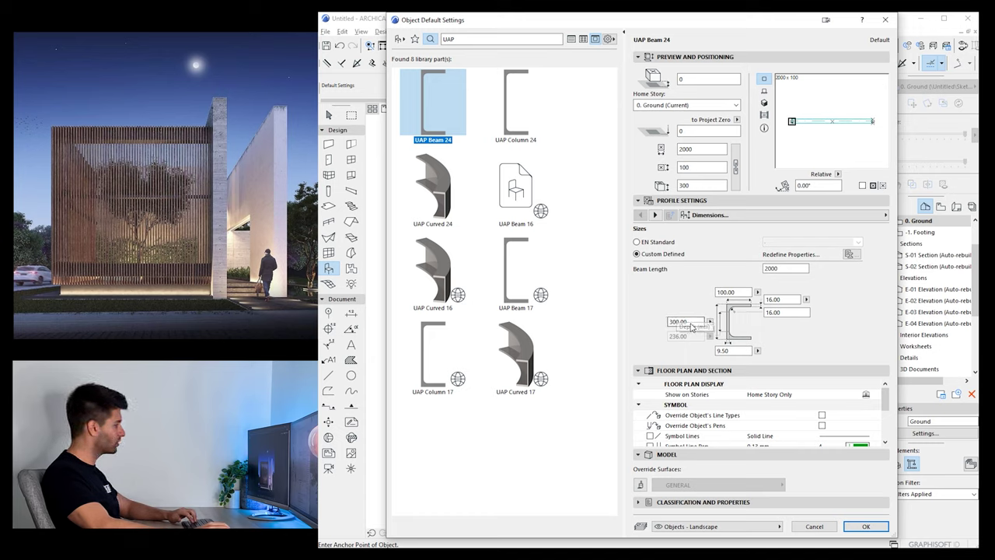
click(687, 321)
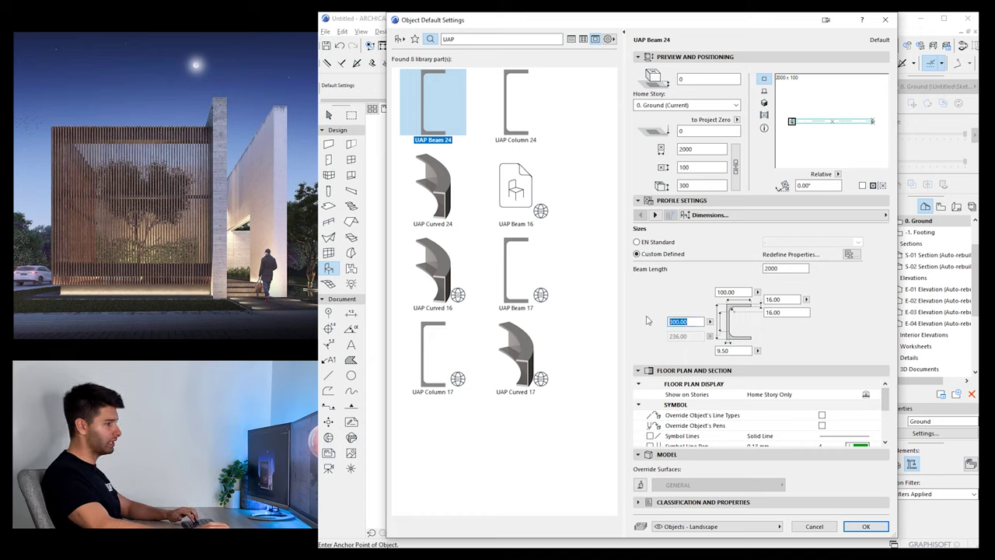
text(500)
key(Tab)
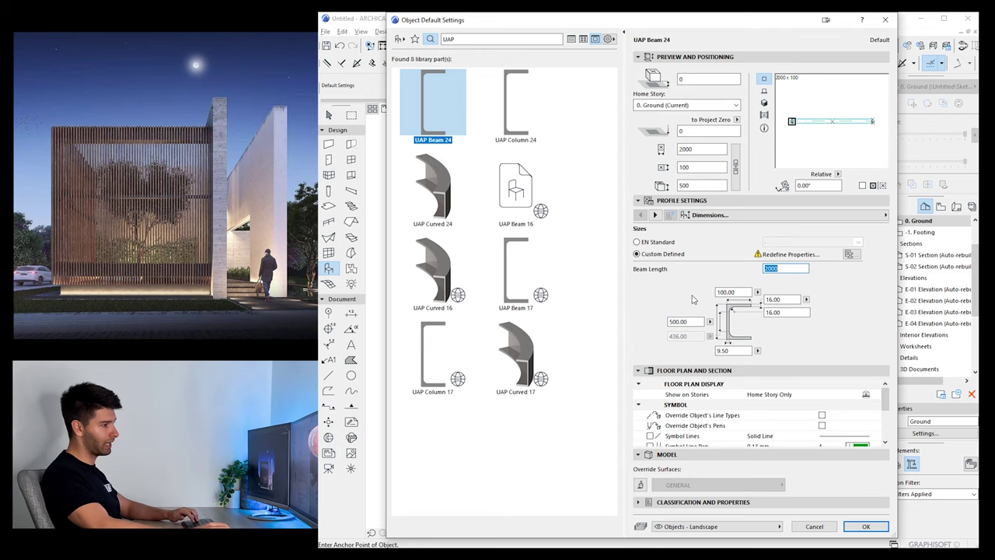
text(150)
key(Tab)
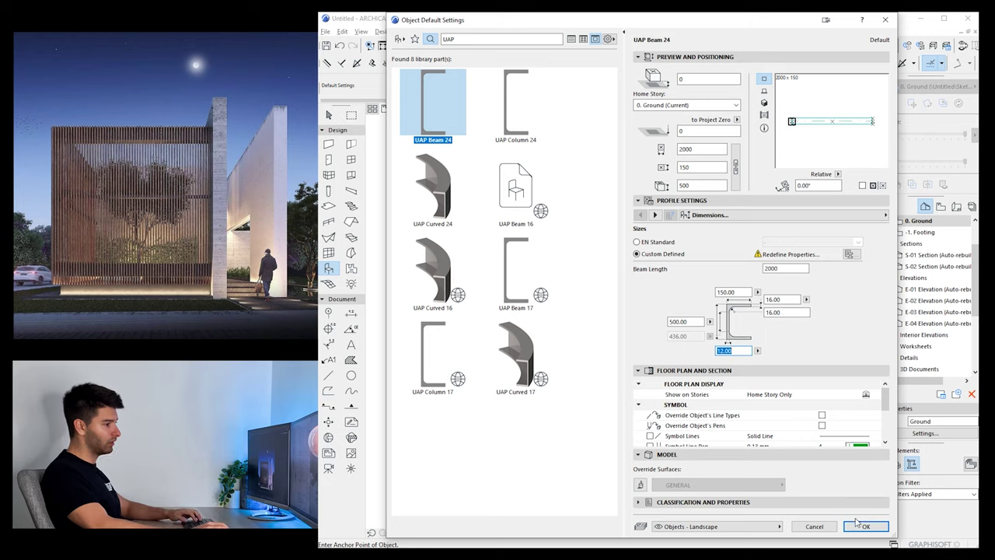
Assign the beam to the Beams - Exterior layer and accept the object settings
click(772, 527)
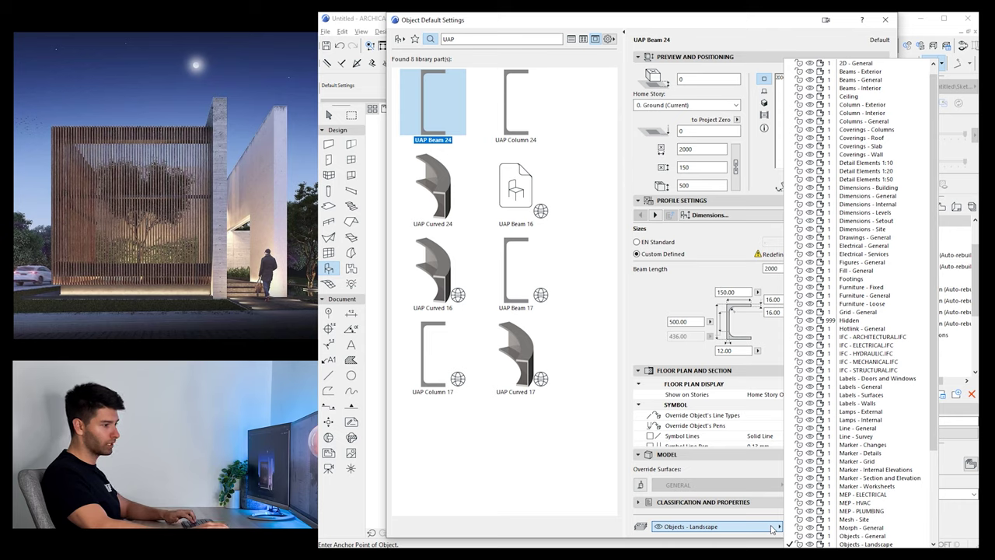
key(b)
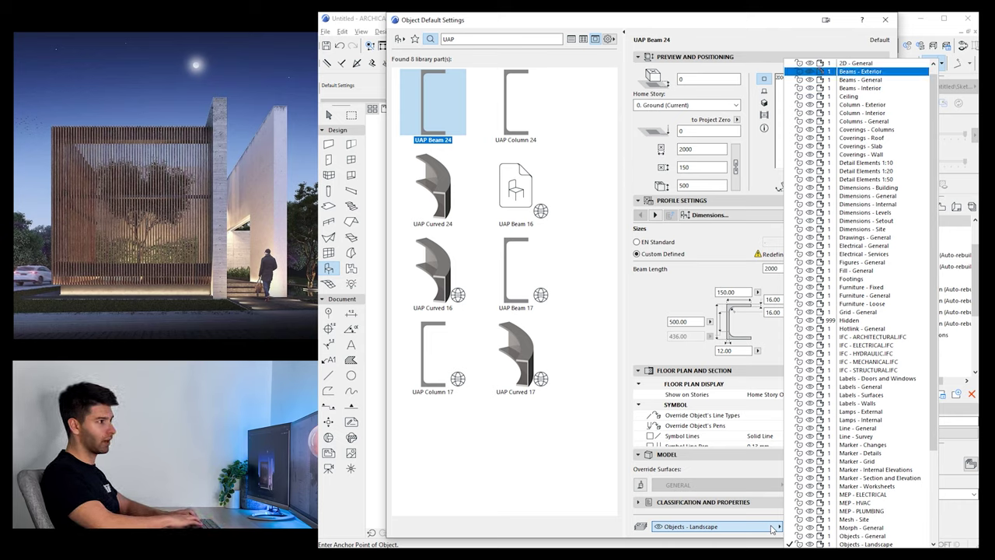
key(Return)
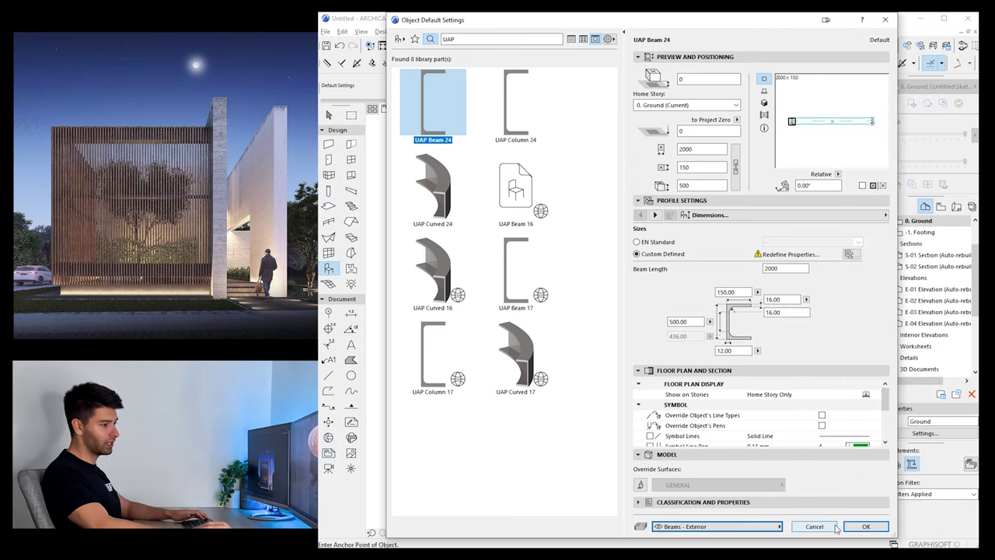
click(863, 527)
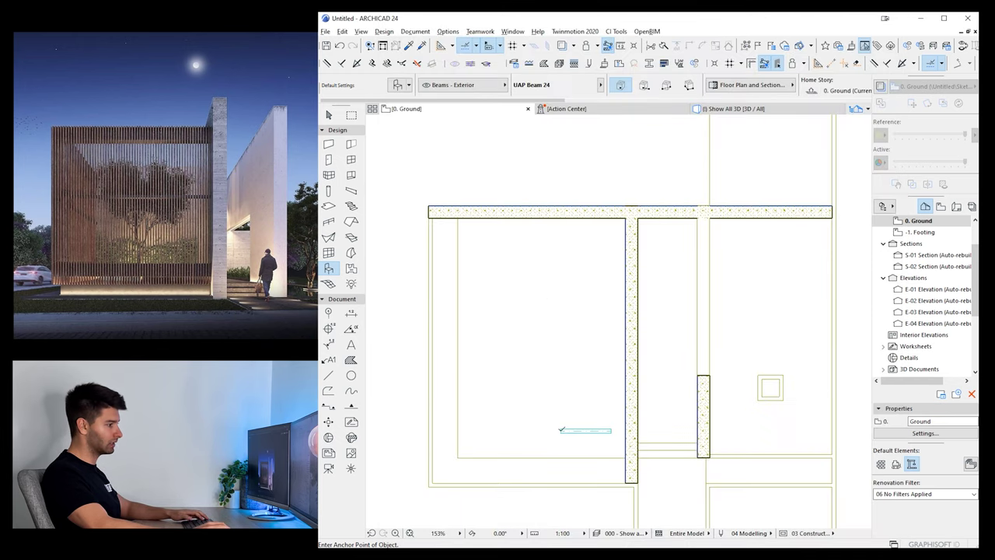
Move the placed beam so its end meets the long wall's face, with its outer edge on the platform's front outline
key(Escape)
scroll(564, 448, up, 2)
middle_drag(568, 445, 641, 378)
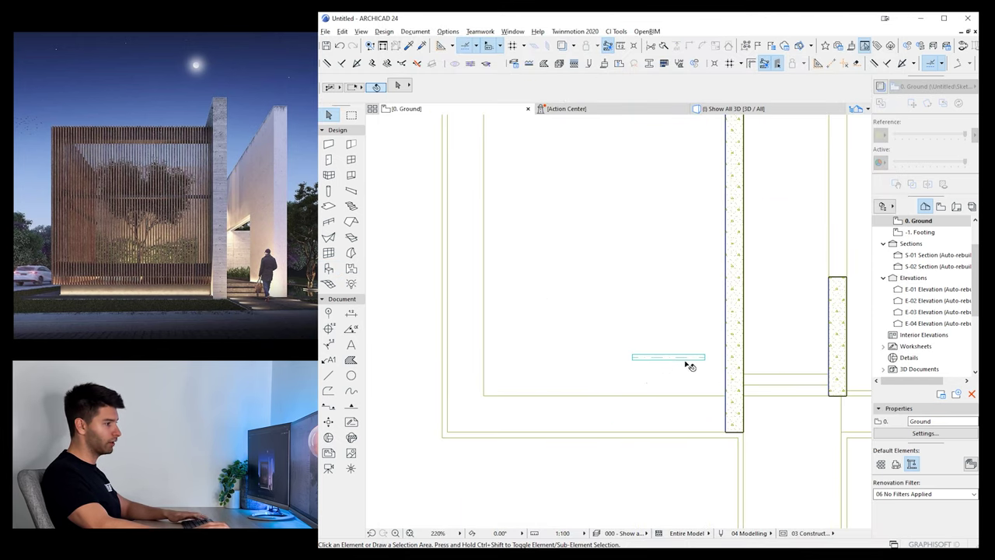
click(686, 358)
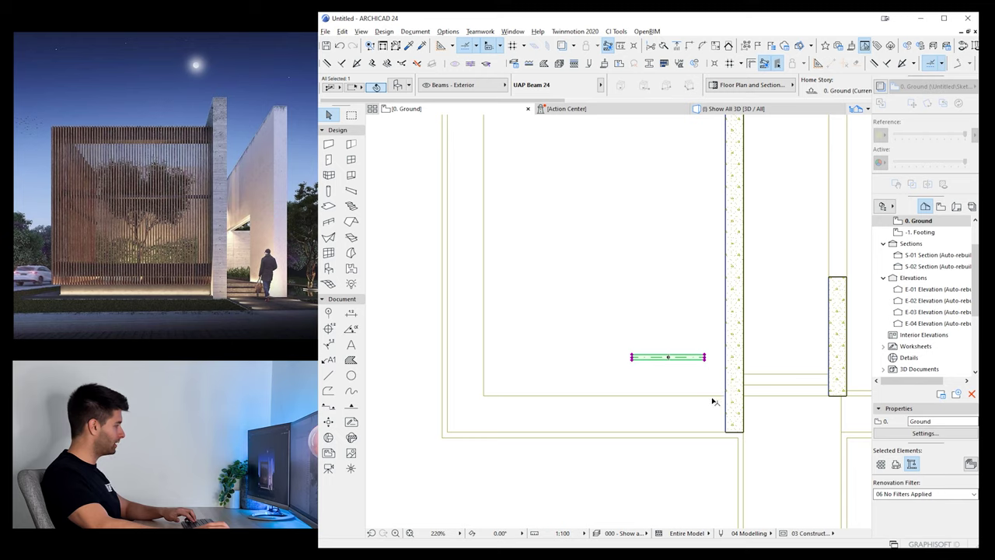
scroll(692, 370, up, 4)
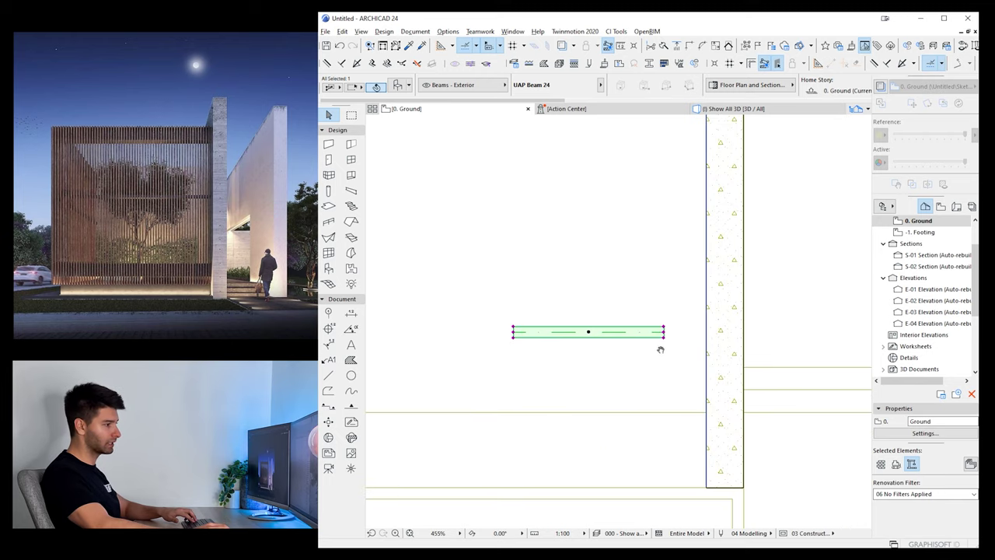
click(667, 340)
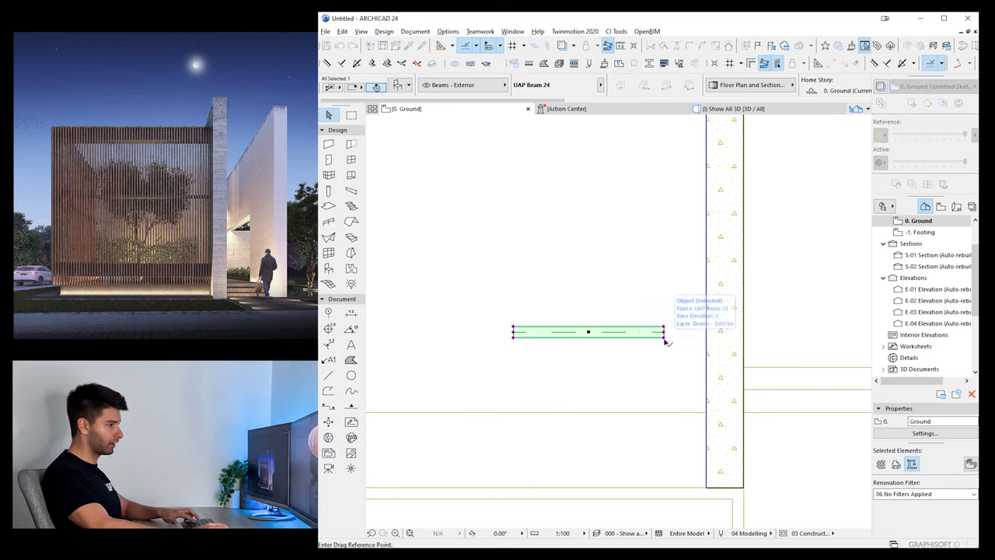
click(703, 404)
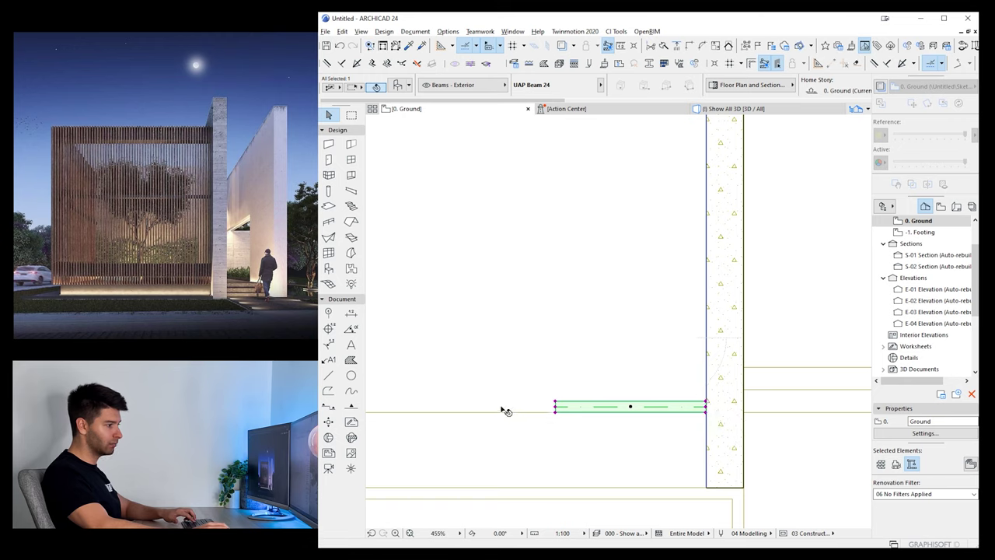
Stretch the beam's free end along the platform's front outline to the far corner
middle_drag(564, 412, 691, 397)
click(681, 392)
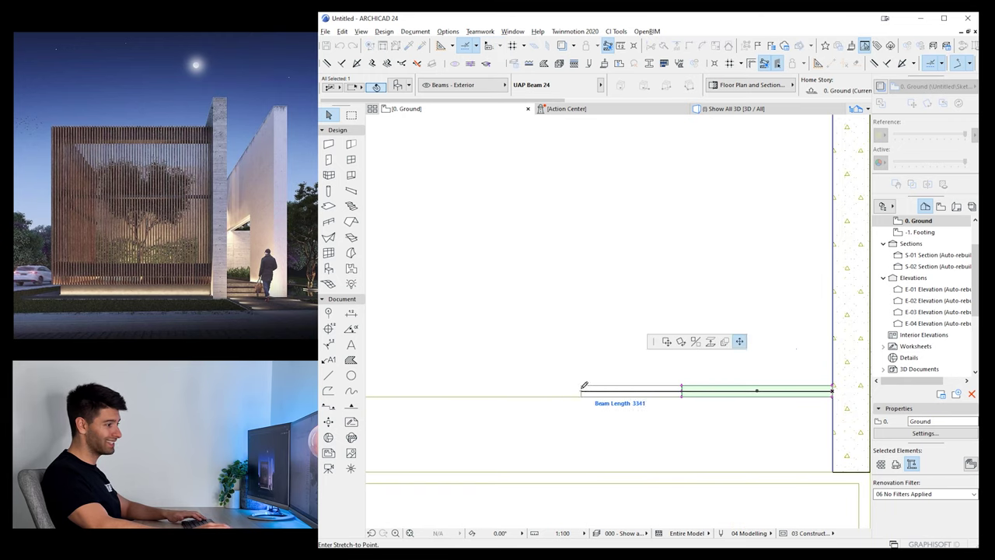
middle_drag(583, 389, 775, 382)
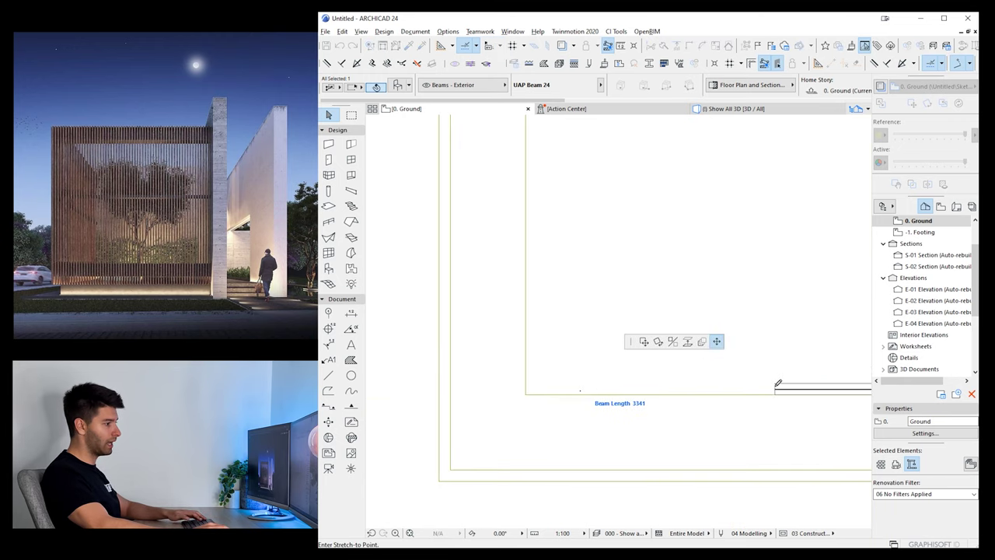
click(526, 391)
Cut the beam's free end to a 45° mitre by angling both halves of the end
scroll(527, 395, up, 3)
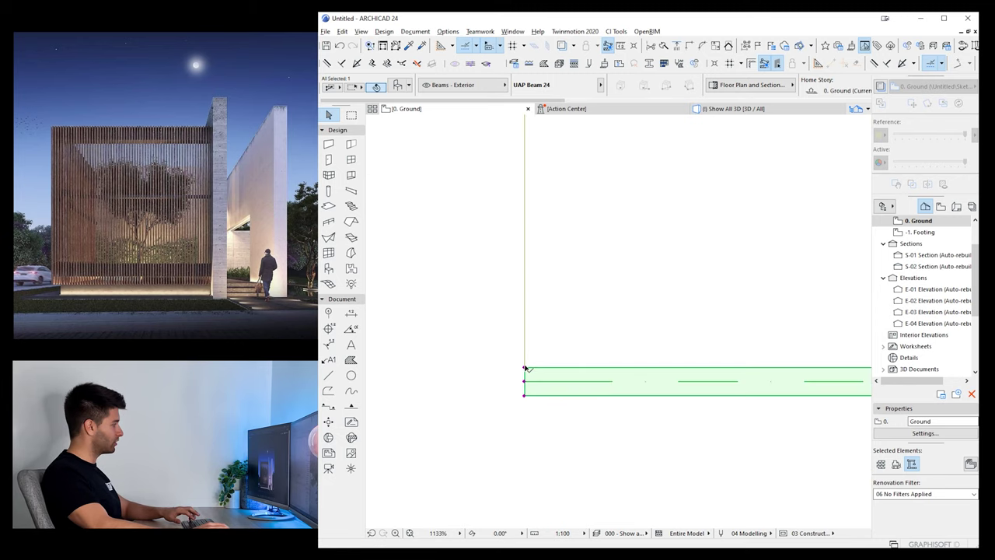
click(527, 367)
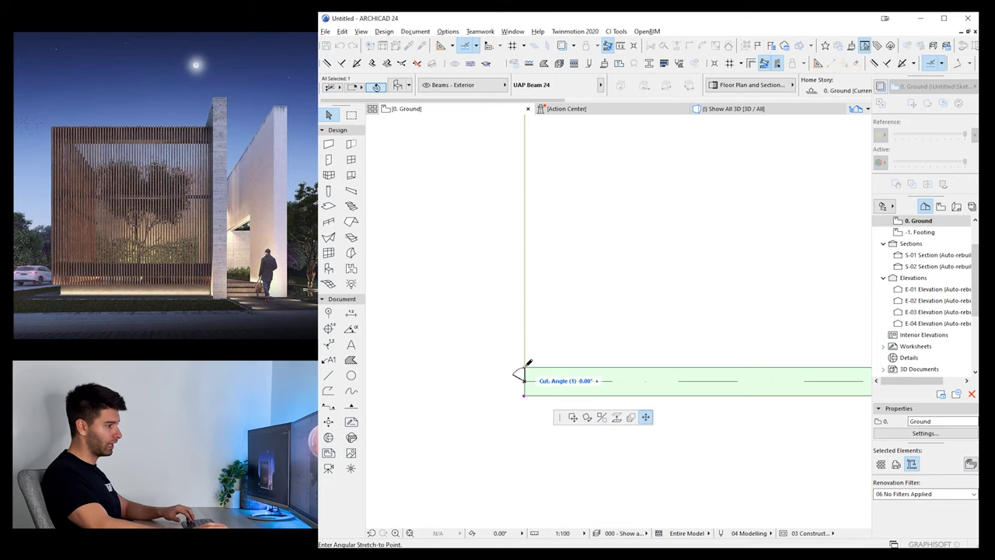
click(566, 345)
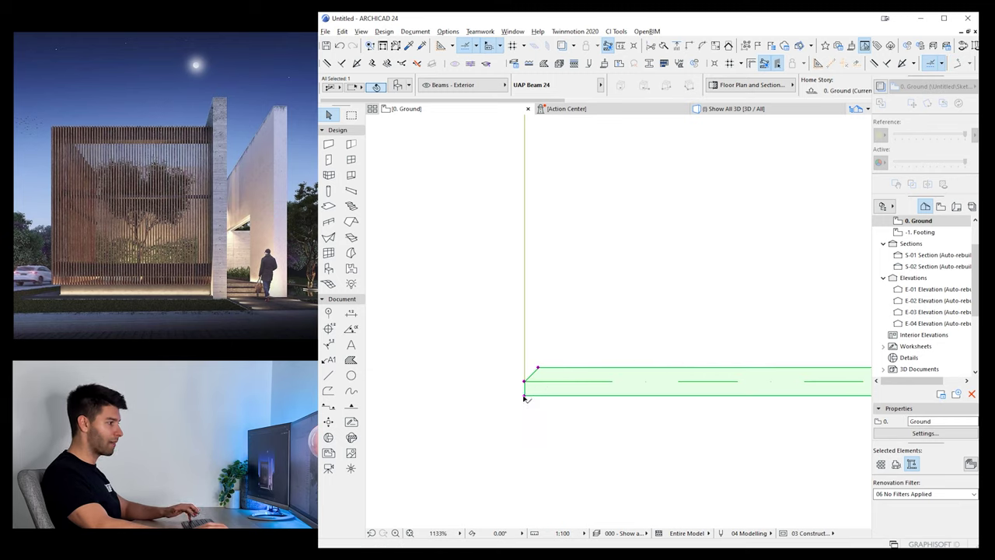
click(525, 397)
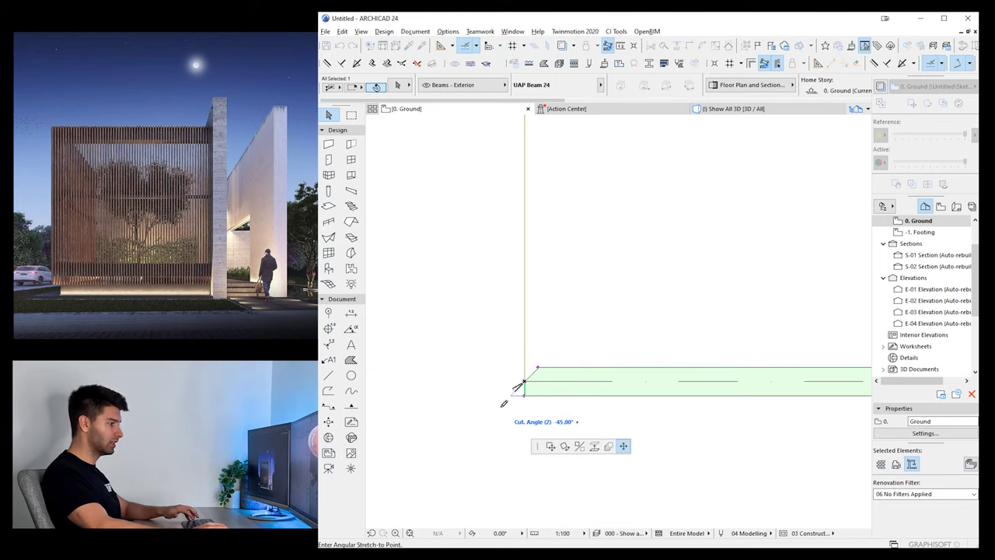
click(504, 404)
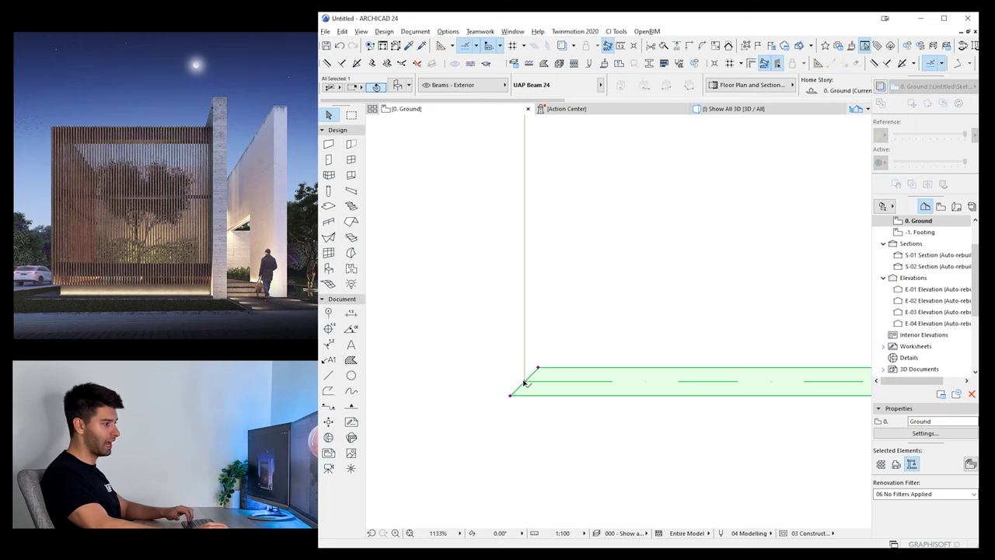
Adjust the beam's length to about 6576 mm so the tip of its mitred end meets the platform's corner
click(526, 380)
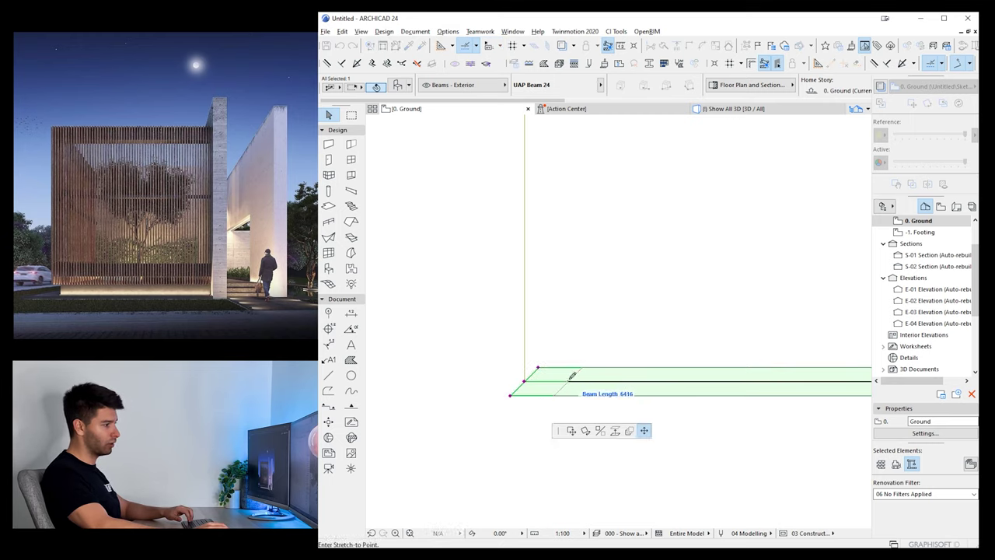
click(571, 381)
click(570, 381)
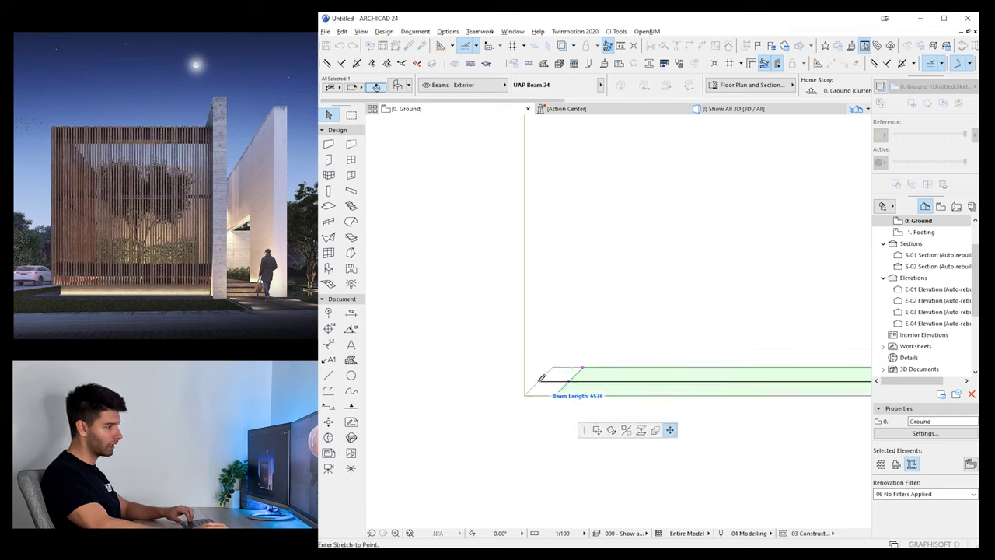
click(524, 396)
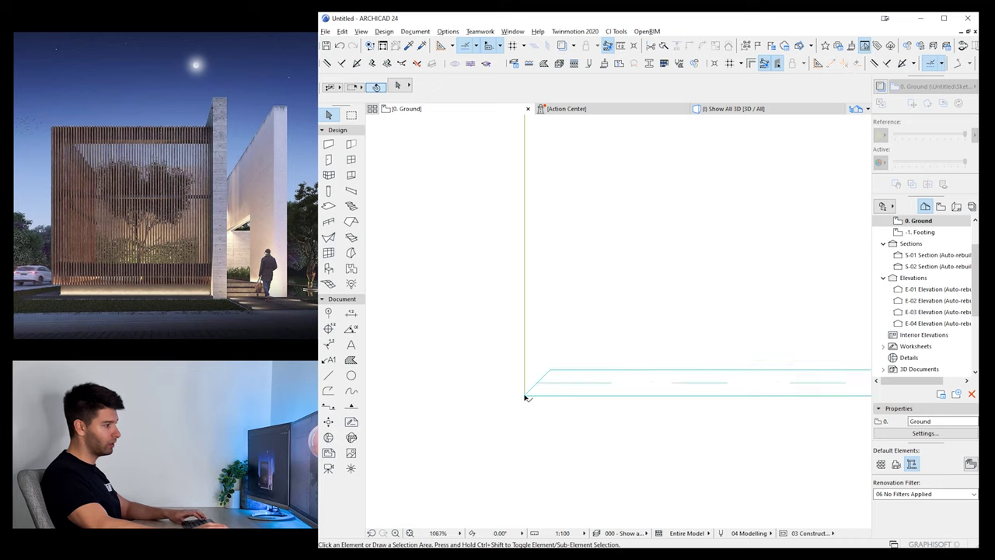
Mirror a copy of the front beam about its 45° mitred end so the copy runs along the platform's side outline
scroll(526, 397, down, 3)
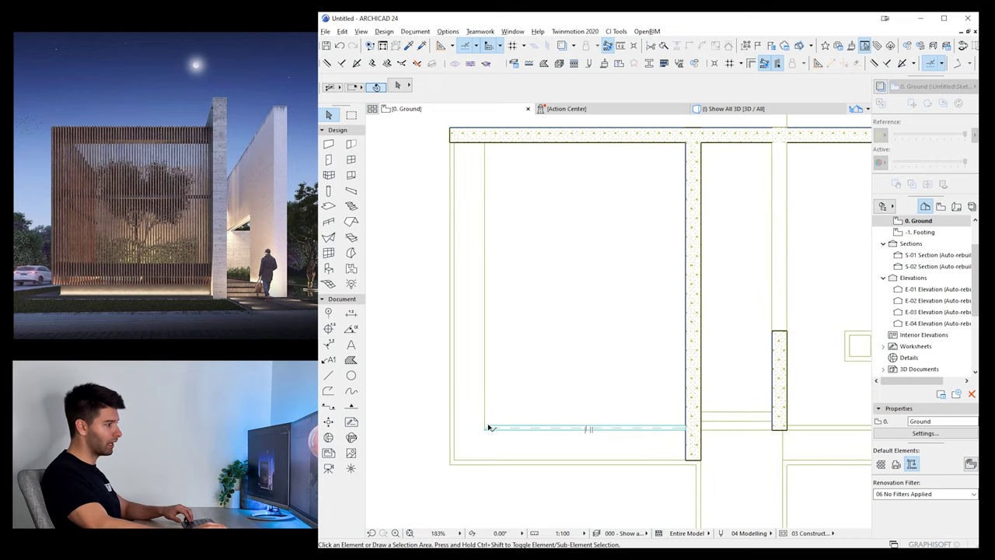
click(486, 427)
scroll(487, 429, up, 8)
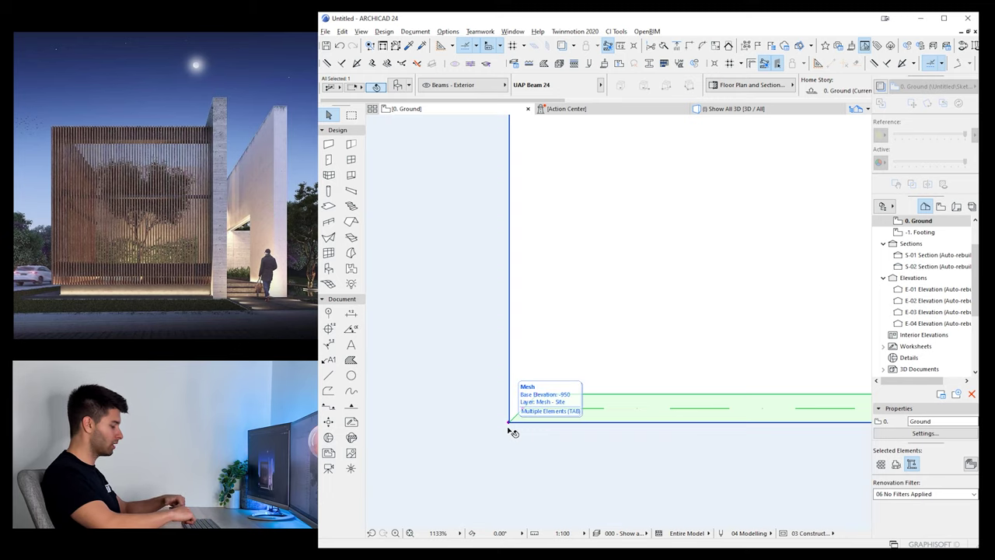
key(ctrl+m)
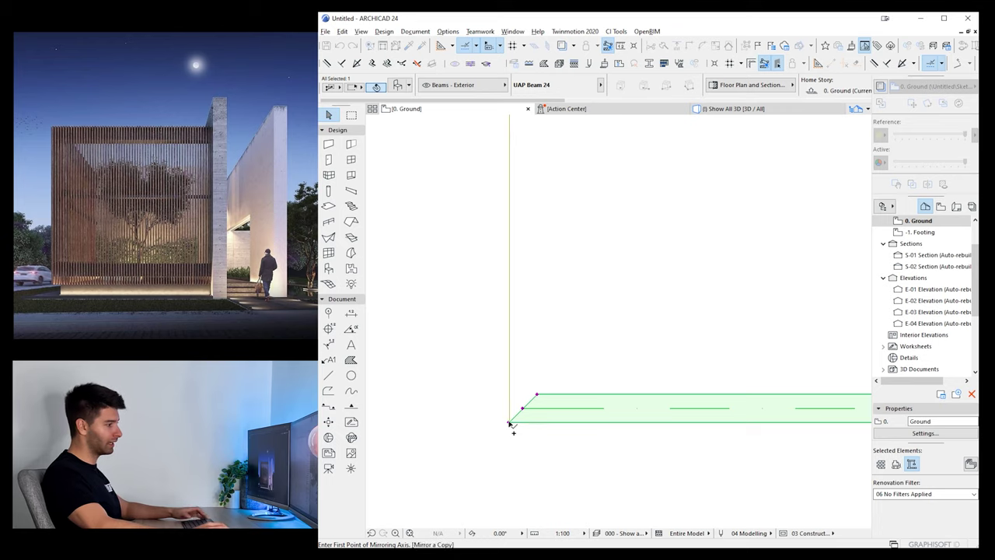
click(509, 422)
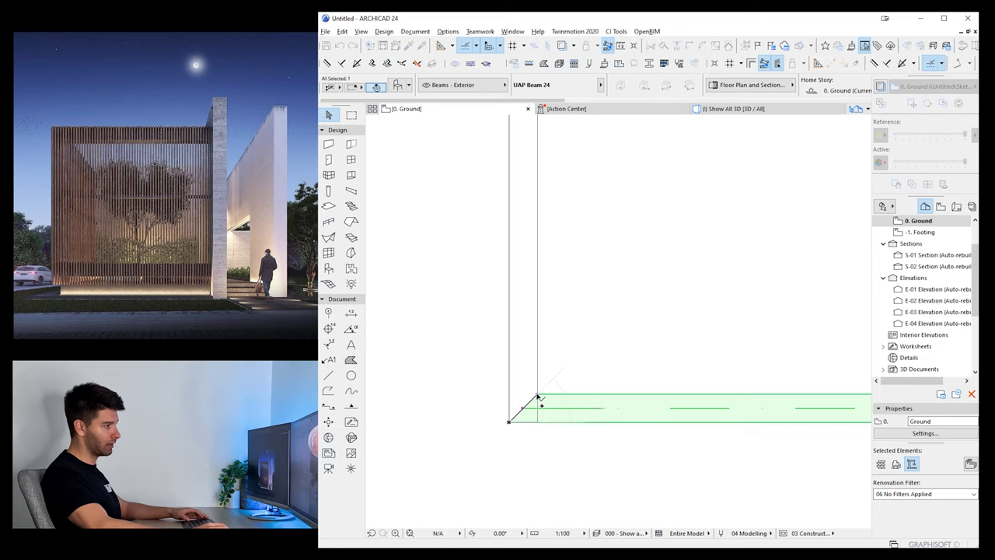
click(524, 406)
key(Escape)
scroll(543, 409, down, 8)
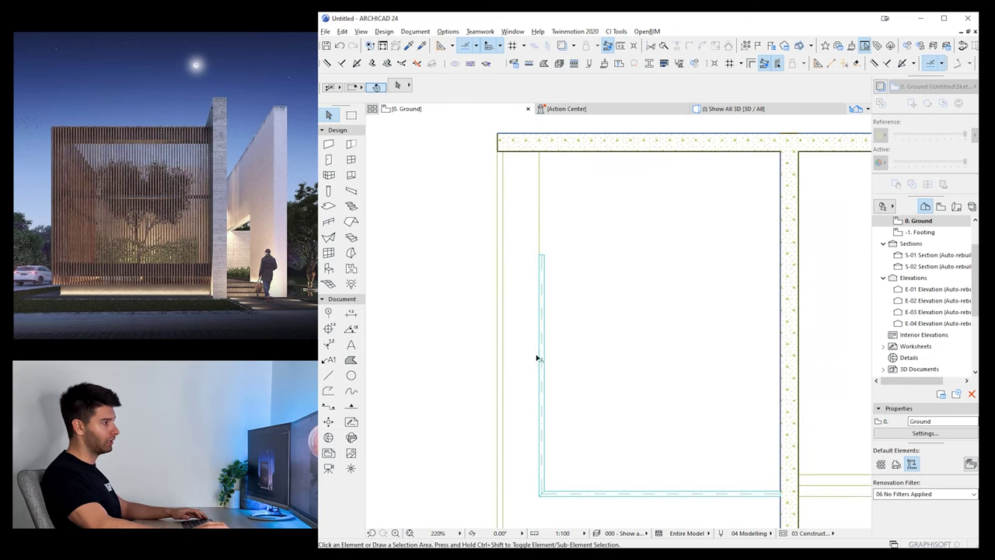
Stretch the mirrored side beam's free end to meet the rear wall's inner face
scroll(544, 257, up, 5)
click(518, 273)
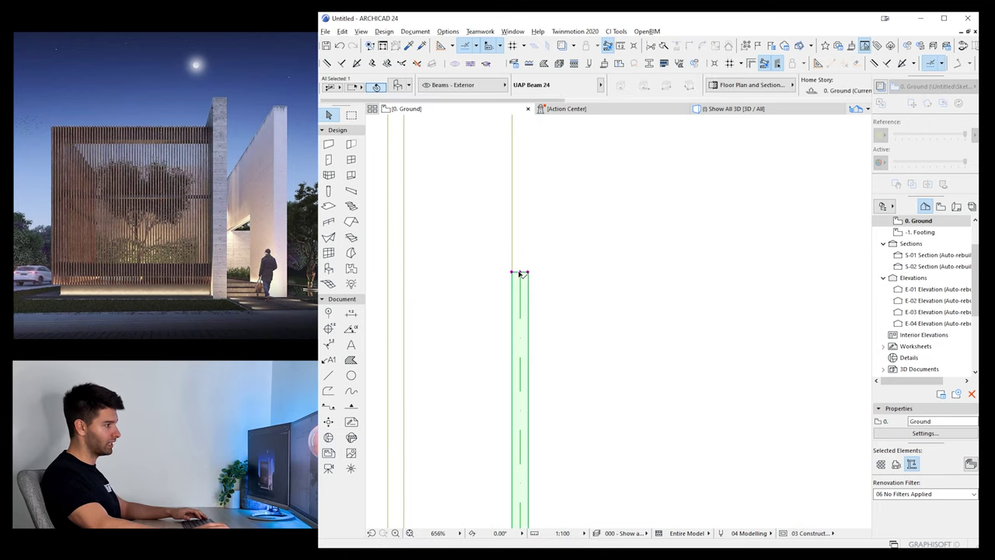
click(521, 270)
scroll(524, 226, down, 2)
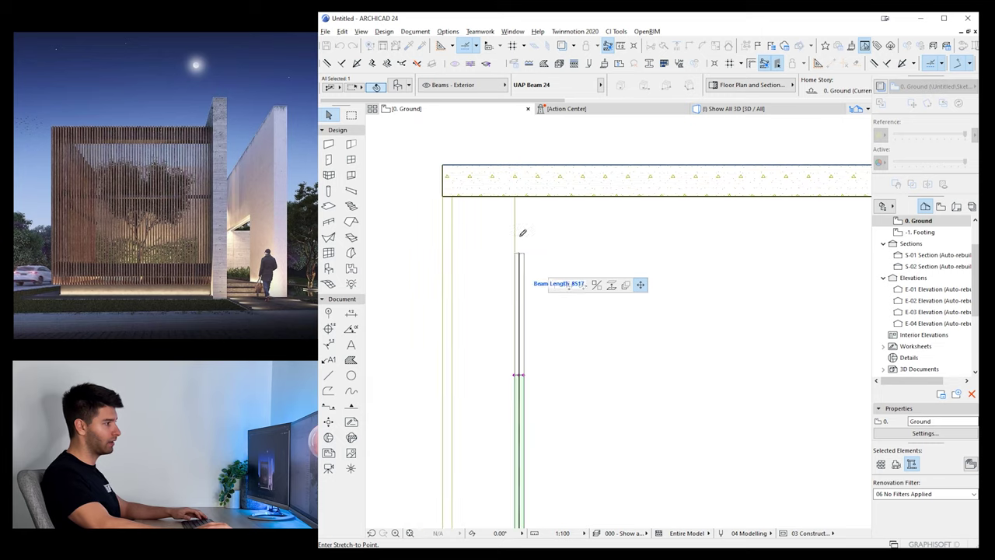
click(523, 193)
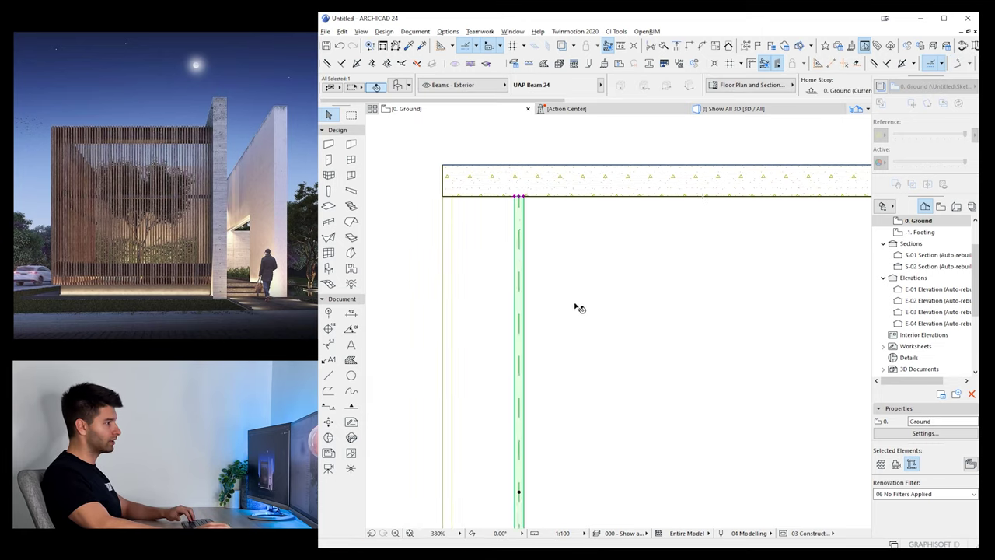
Select both the side and front beams and set their base height relative to the home story to 1000 mm
scroll(577, 306, down, 2)
middle_drag(577, 307, 565, 156)
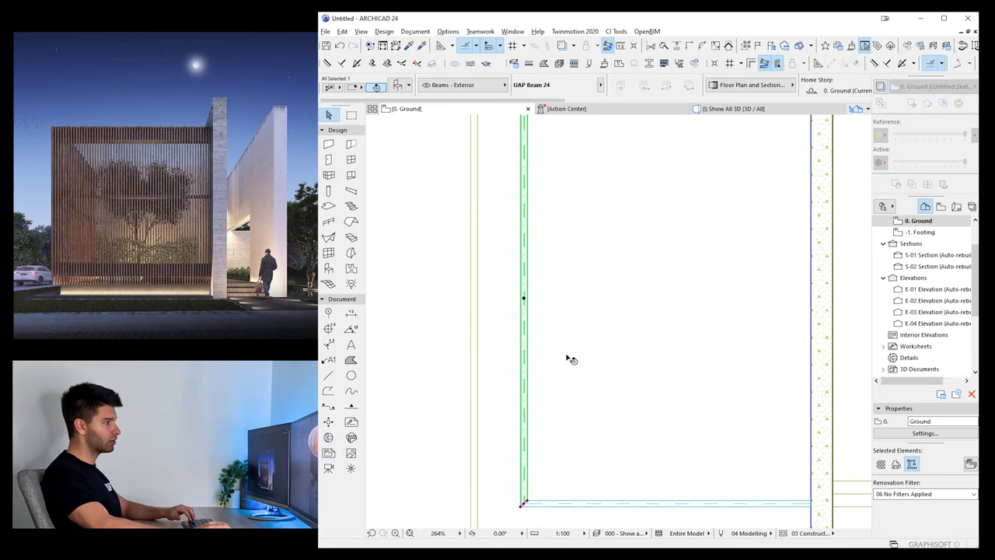
shift+click(588, 503)
key(ctrl+t)
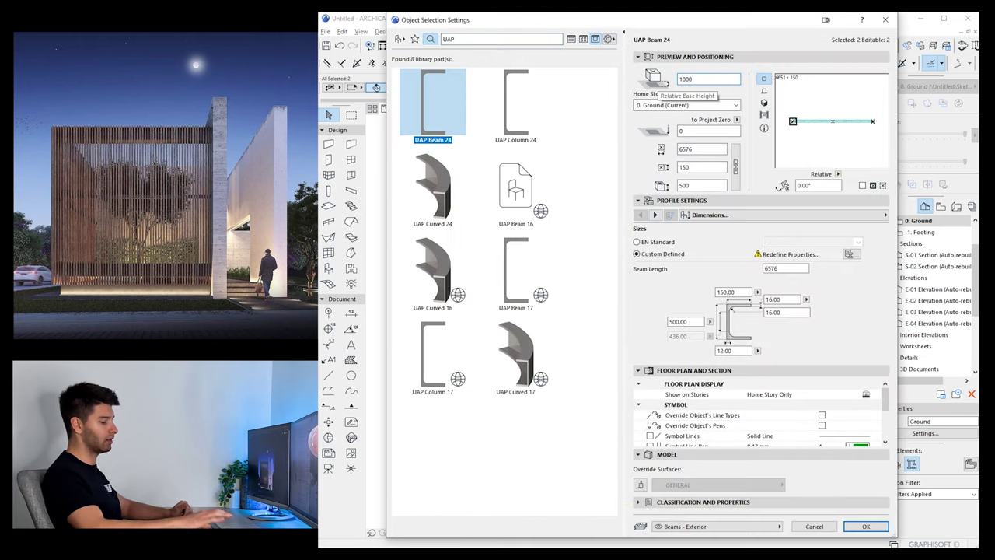
key(Return)
In the 3D view, override the surface of both channel beams with Paint - Ivory Black
key(F3)
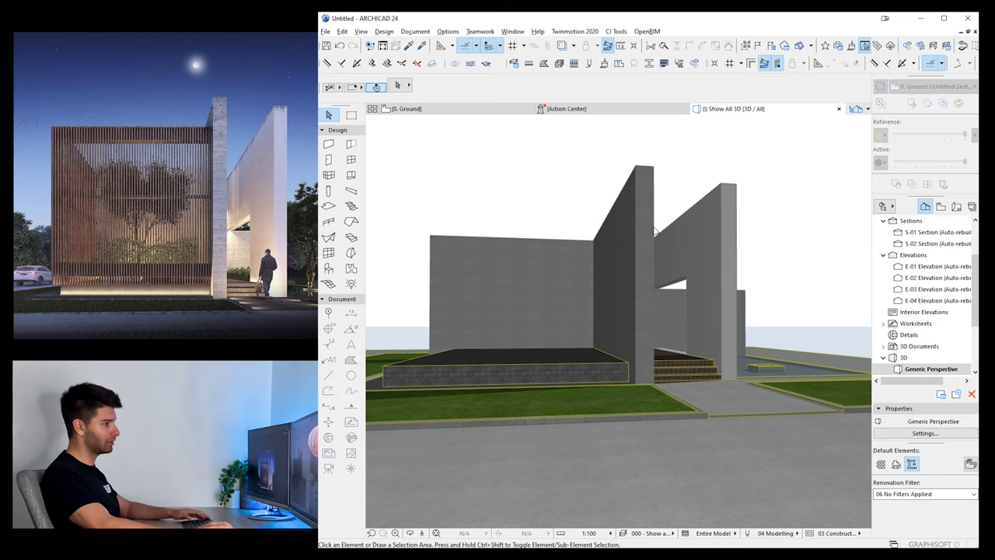
scroll(511, 359, up, 2)
shift+middle_drag(451, 355, 732, 383)
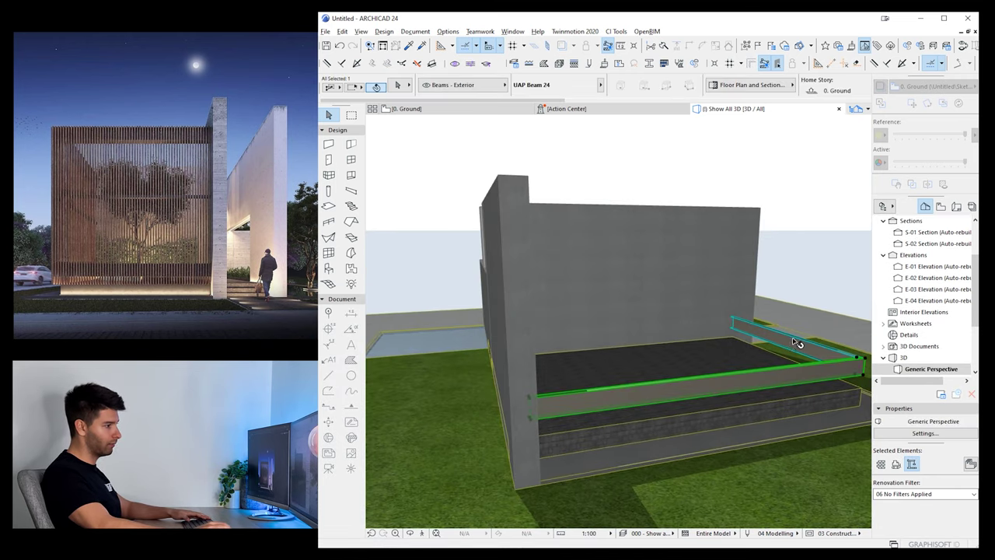
key(ctrl+t)
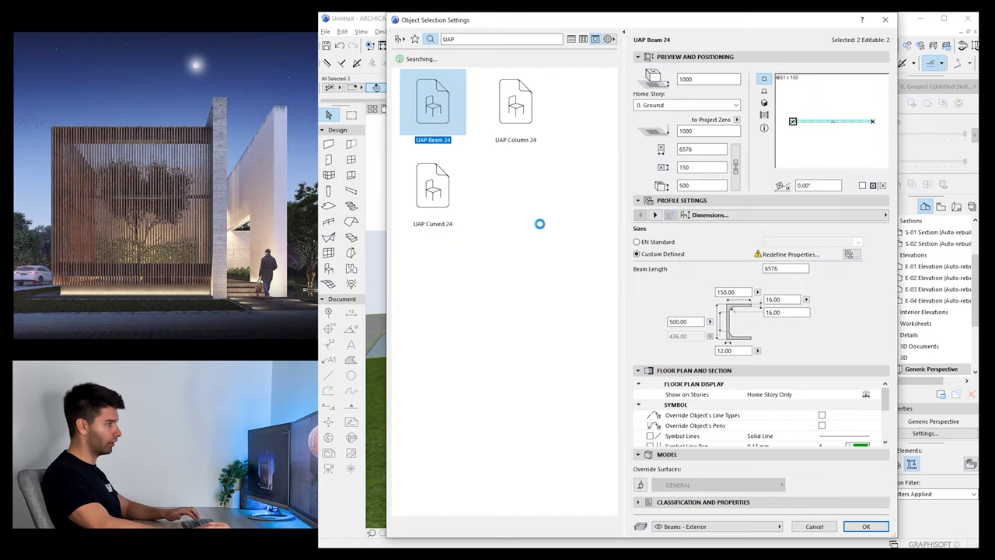
click(865, 526)
mouse_move(727, 354)
shift+middle_down()
mouse_move(695, 369)
mouse_move(616, 347)
shift+middle_up()
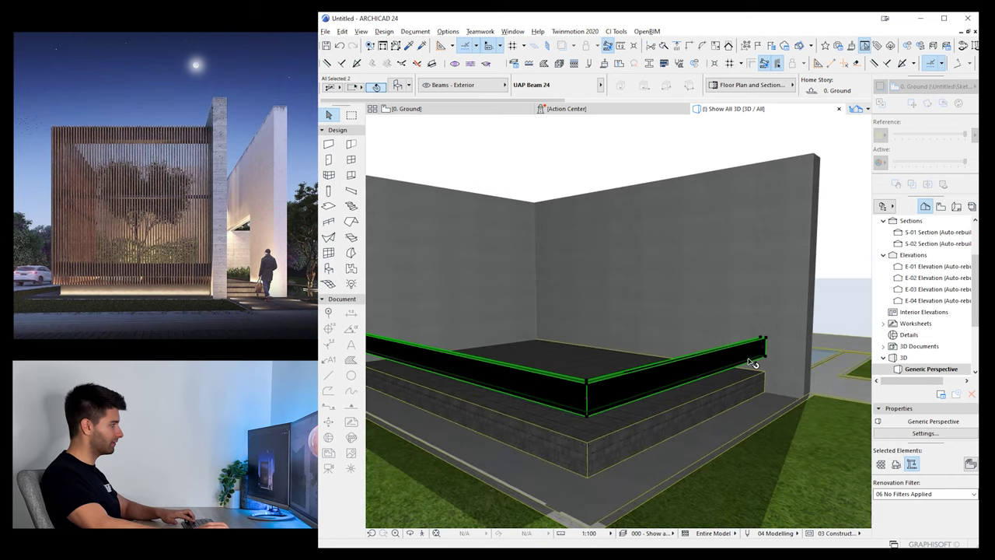
Copy the pair of channel beams 4200 mm vertically upward, using the front beam's end at the wall as reference
key(ctrl+d)
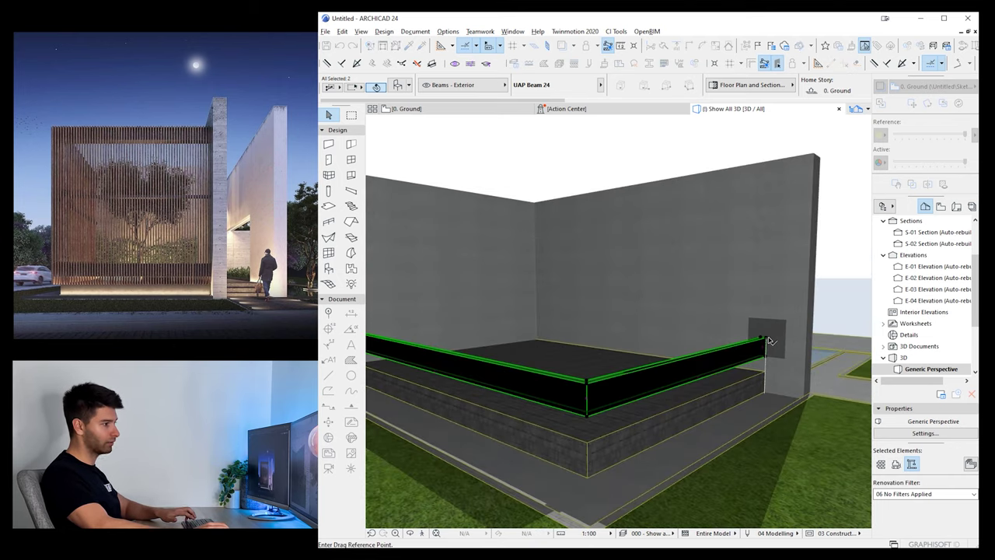
click(767, 340)
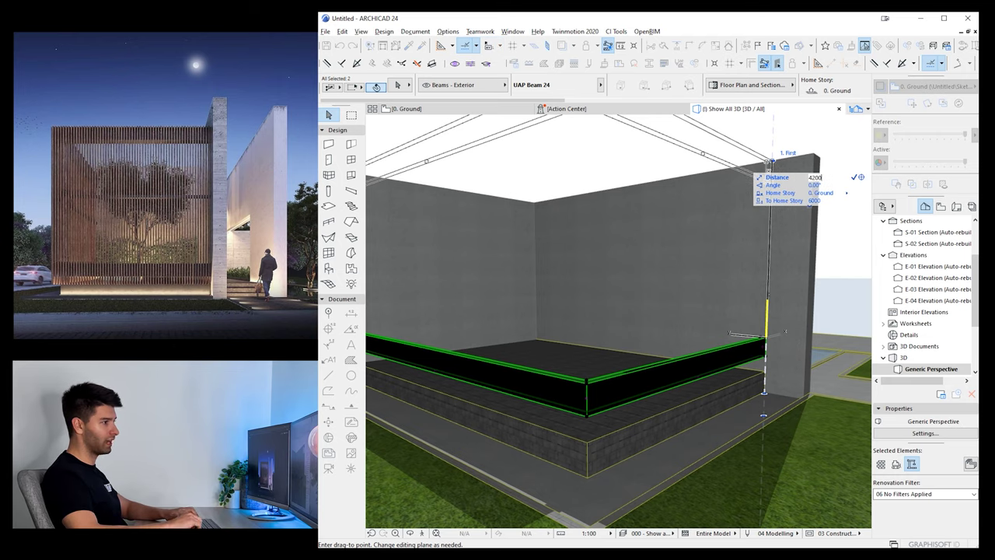
click(774, 163)
shift+middle_drag(761, 242, 576, 209)
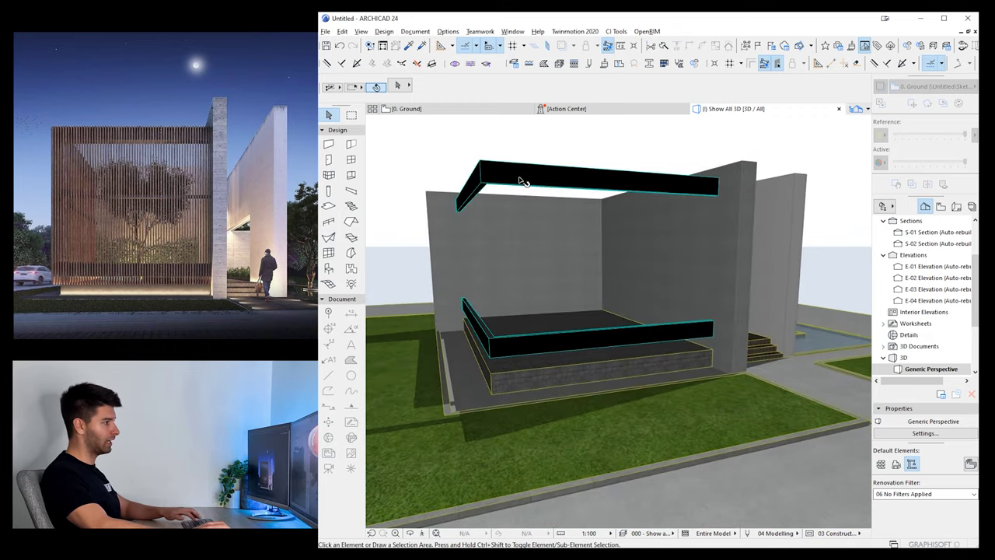
Copy the upper pair of beams 2100 mm vertically downward to form a middle pair
click(720, 180)
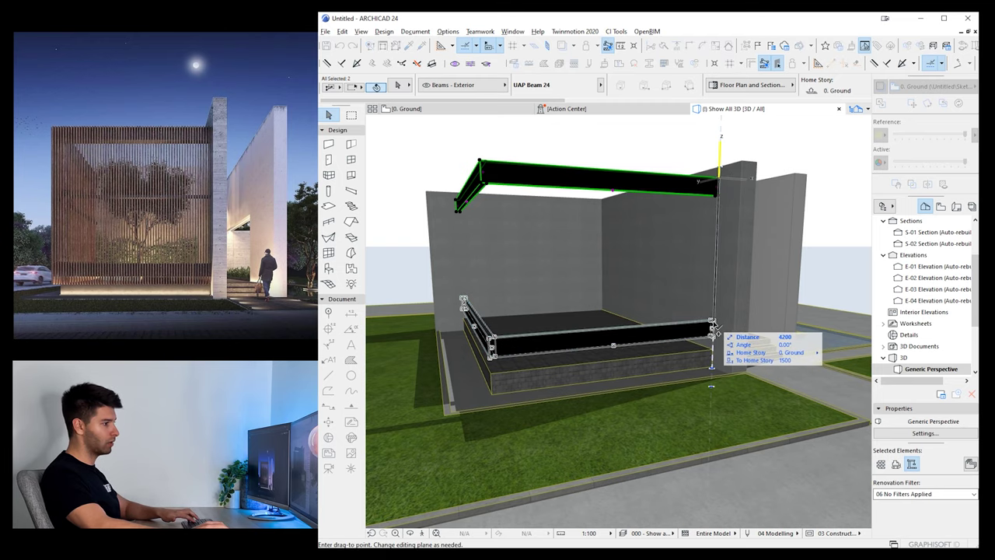
key(Tab)
text(2100)
key(Return)
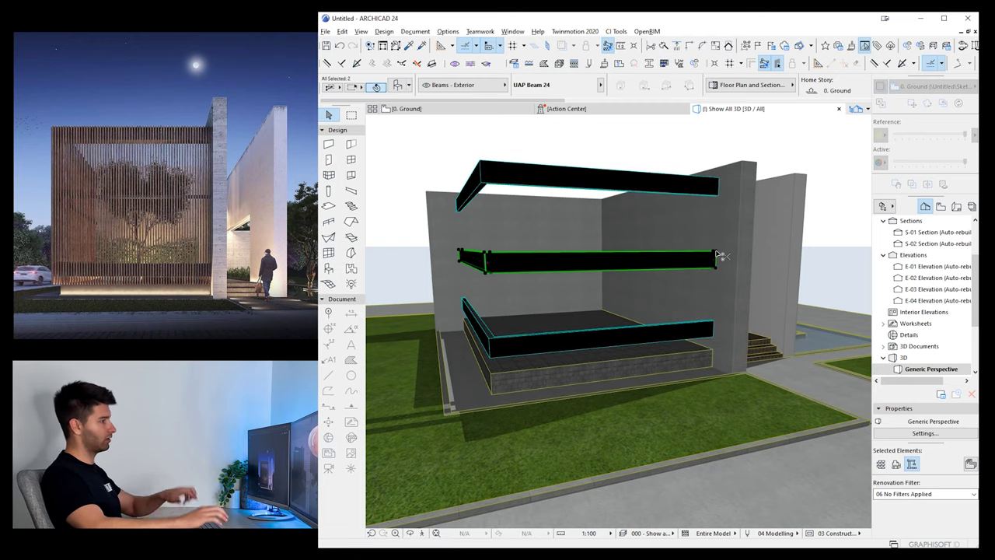
Change the middle pair of beams to the EN Standard UAP 100 profile and move them vertically upward
key(ctrl+t)
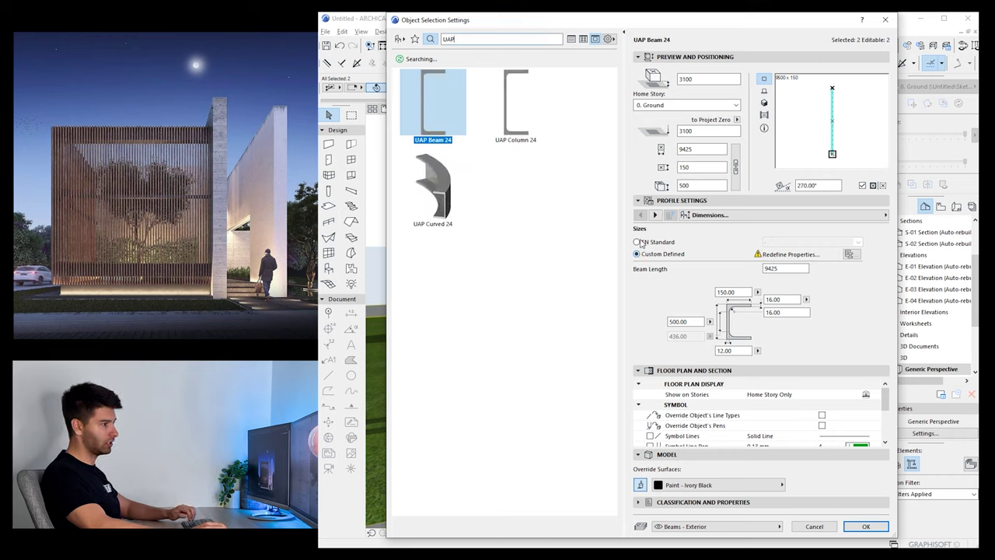
click(637, 242)
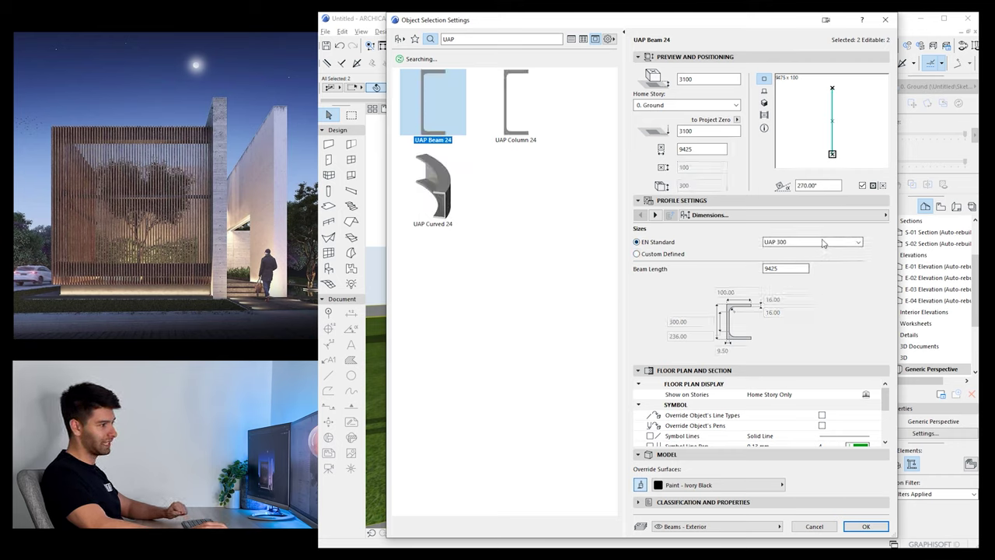
click(814, 243)
click(815, 258)
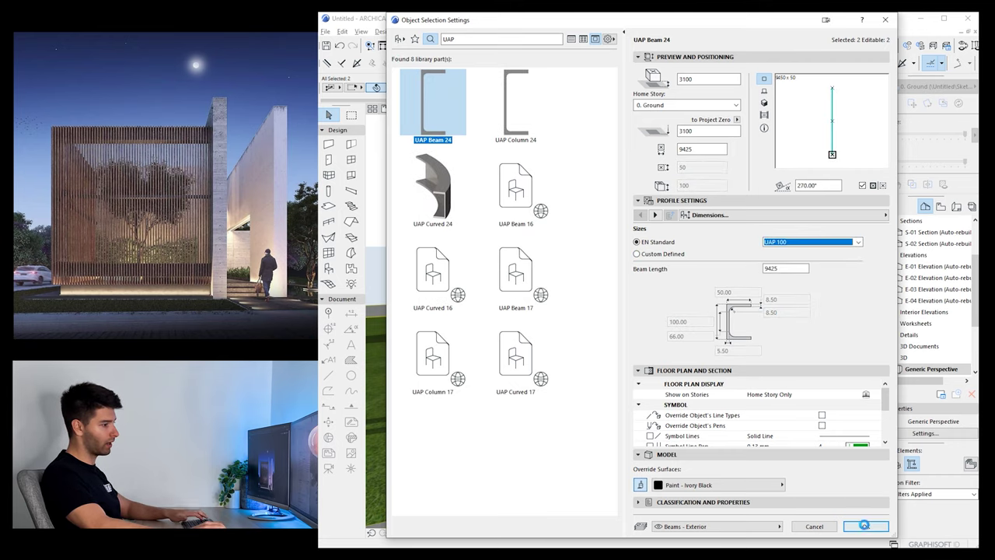
key(Return)
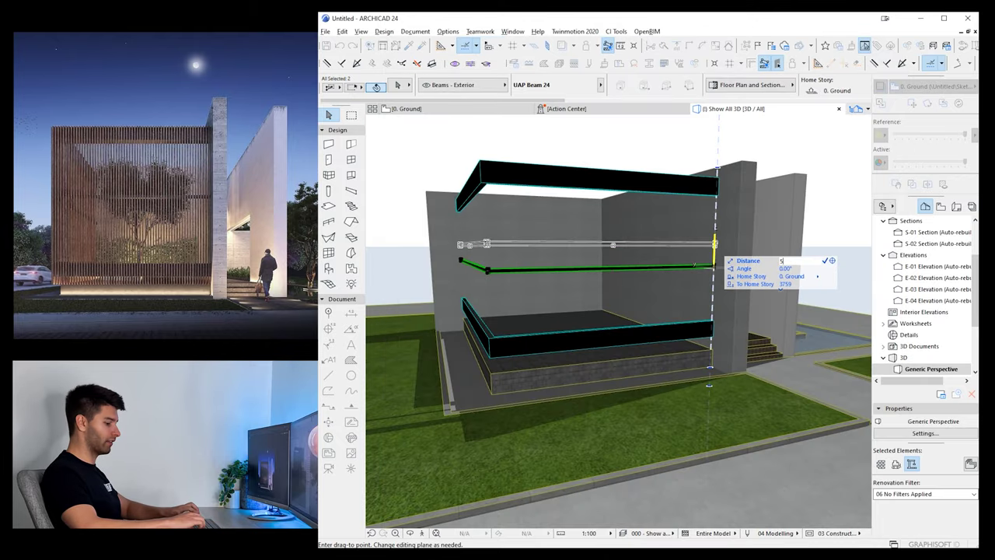
key(Escape)
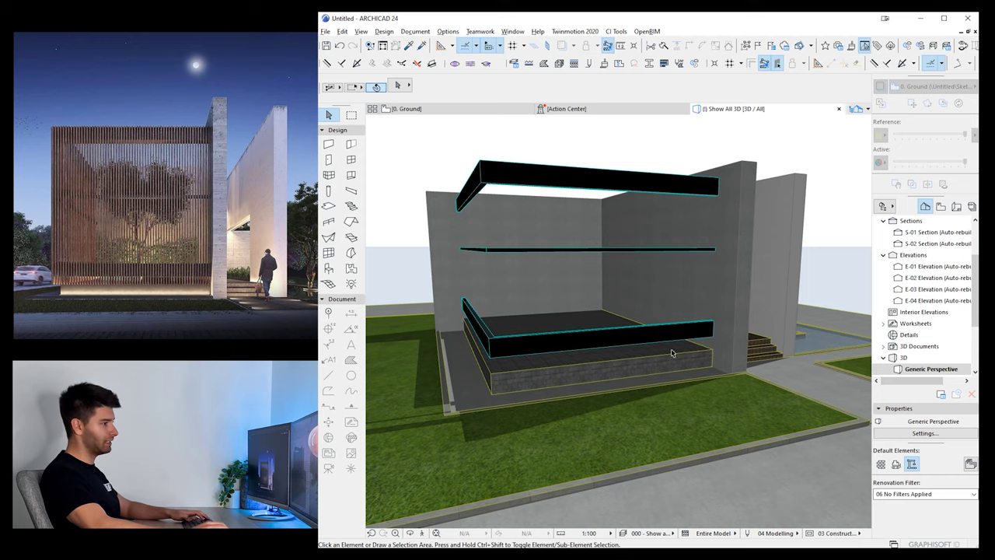
scroll(733, 363, down, 2)
shift+middle_drag(733, 363, 741, 244)
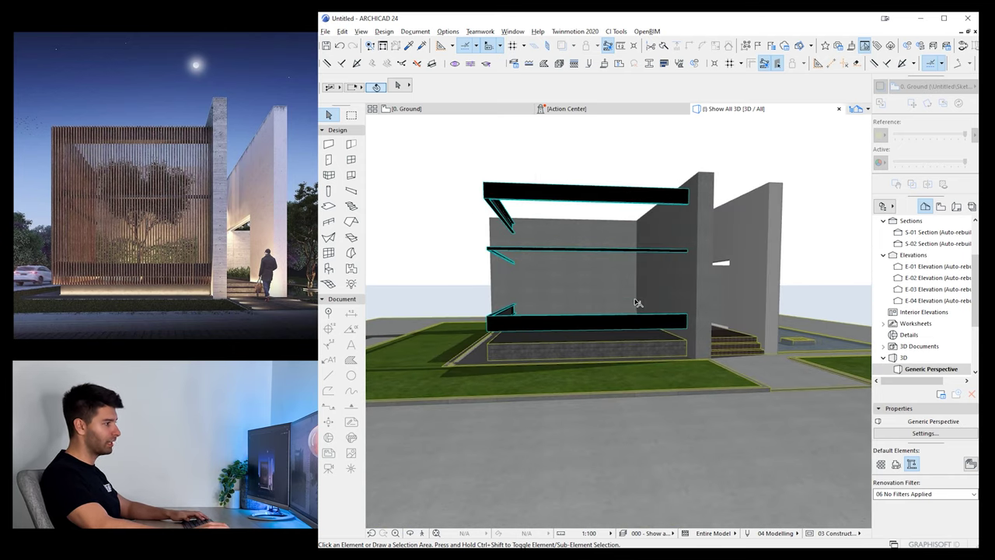
shift+middle_drag(636, 303, 657, 315)
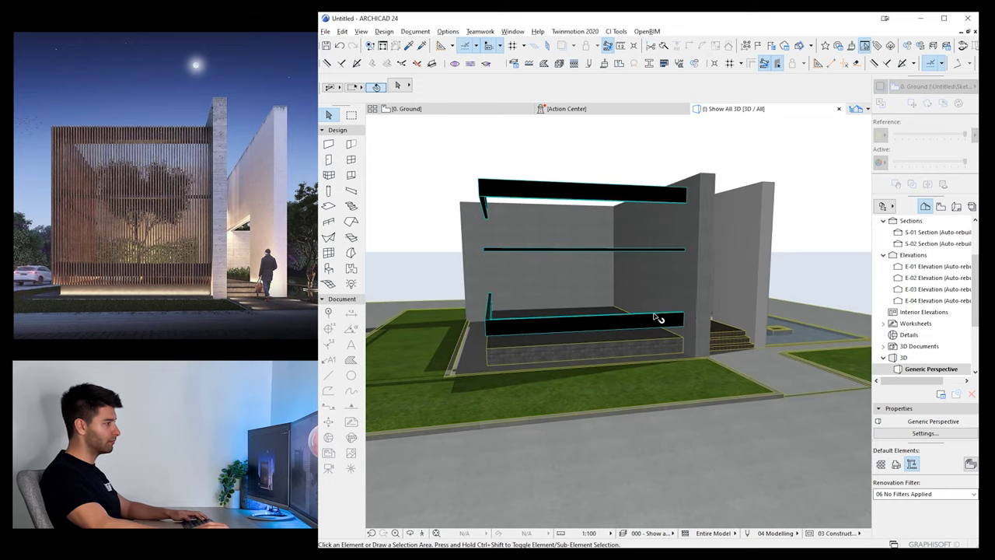
On the Ground floor plan, set the default column cross-section to 75 mm height and 50 mm width
click(451, 110)
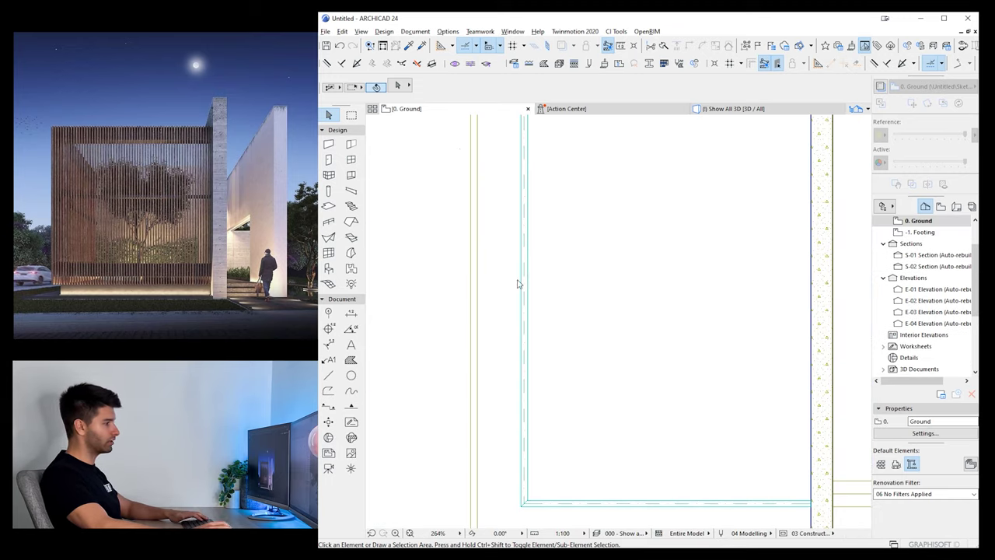
double_click(330, 192)
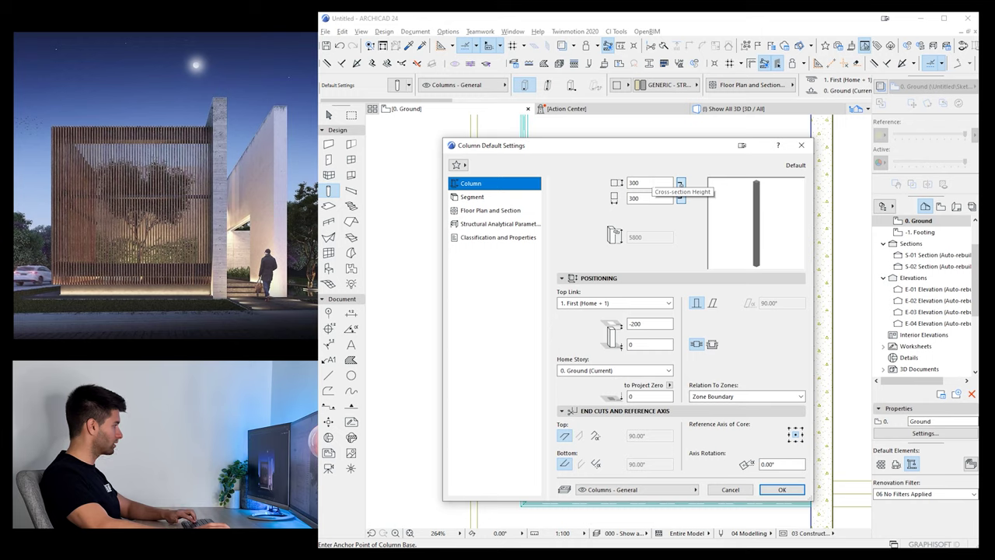
drag(645, 182, 635, 183)
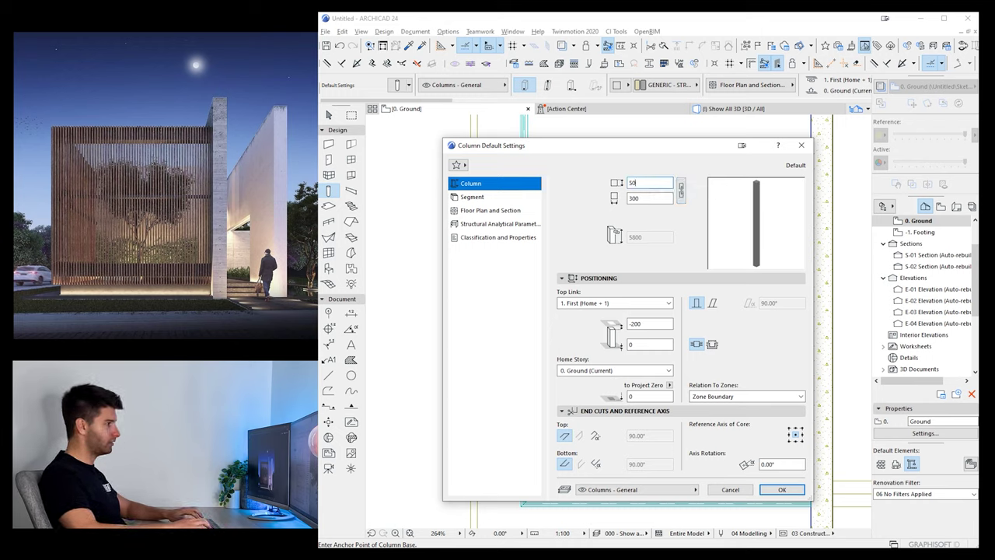
key(Tab)
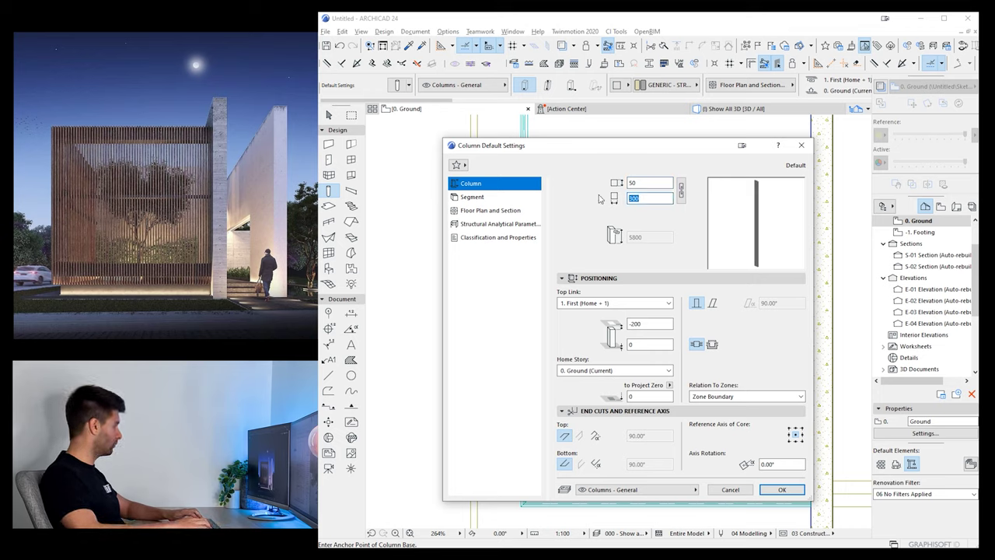
text(50)
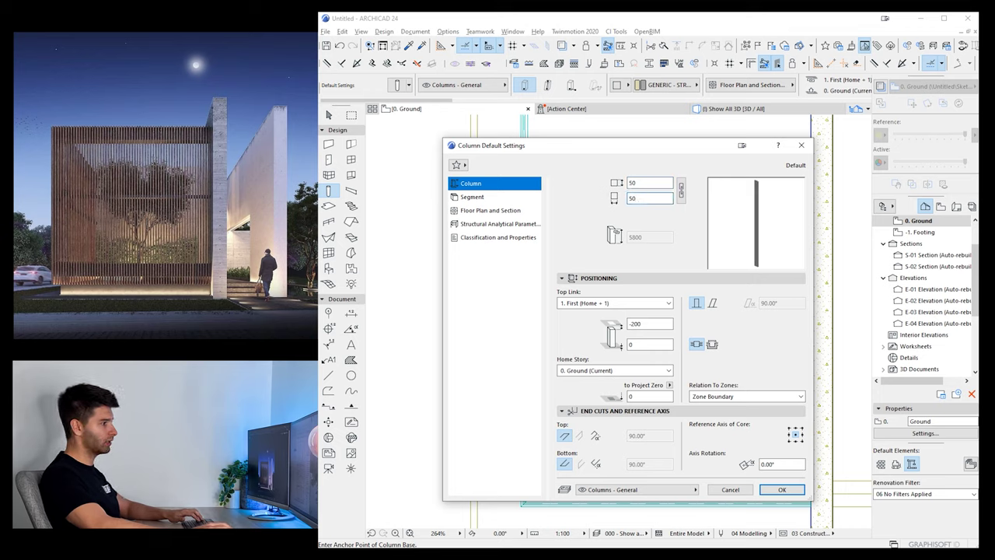
key(shift+Tab)
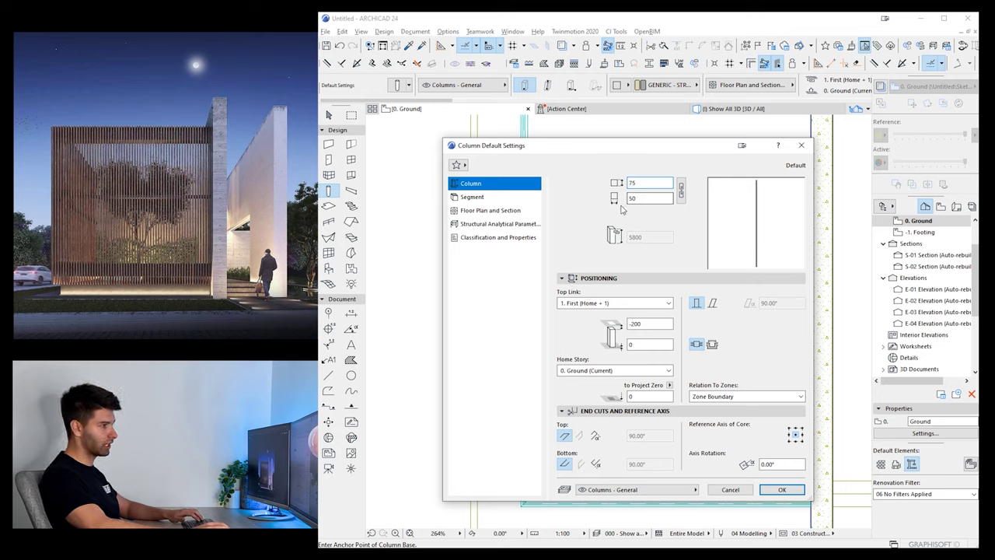
Override both surfaces of the default column segment with a linked reddish-brown wood finish
click(492, 200)
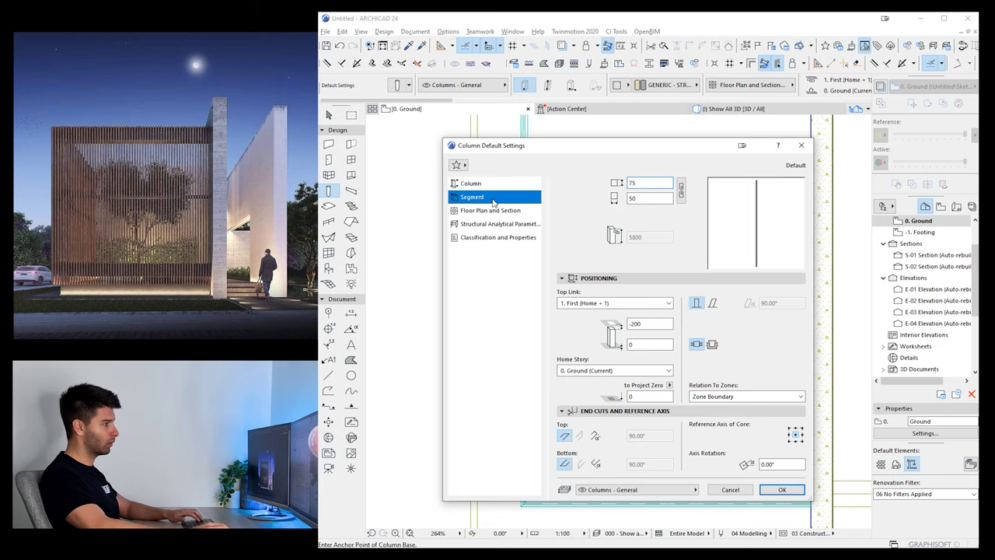
click(566, 410)
click(566, 422)
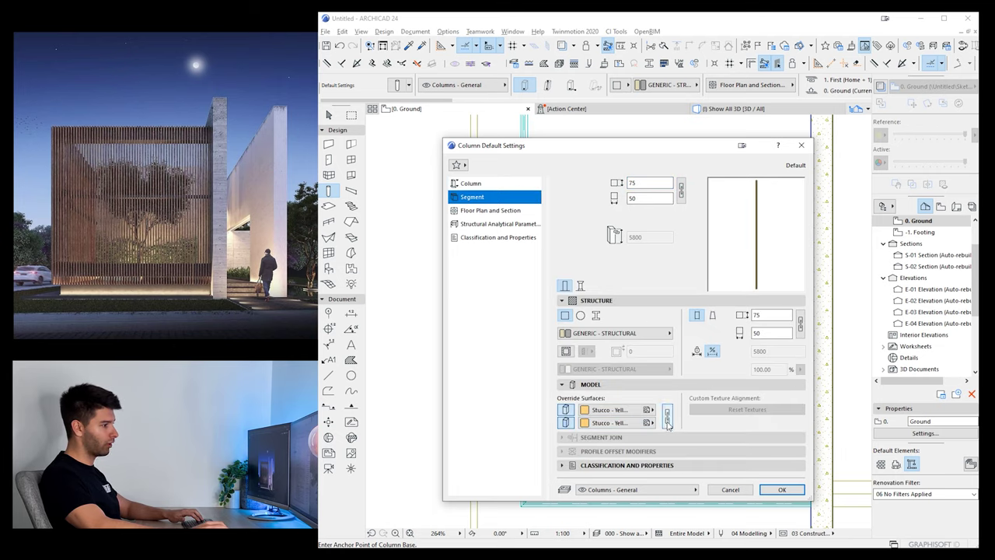
click(667, 419)
click(623, 412)
key(t)
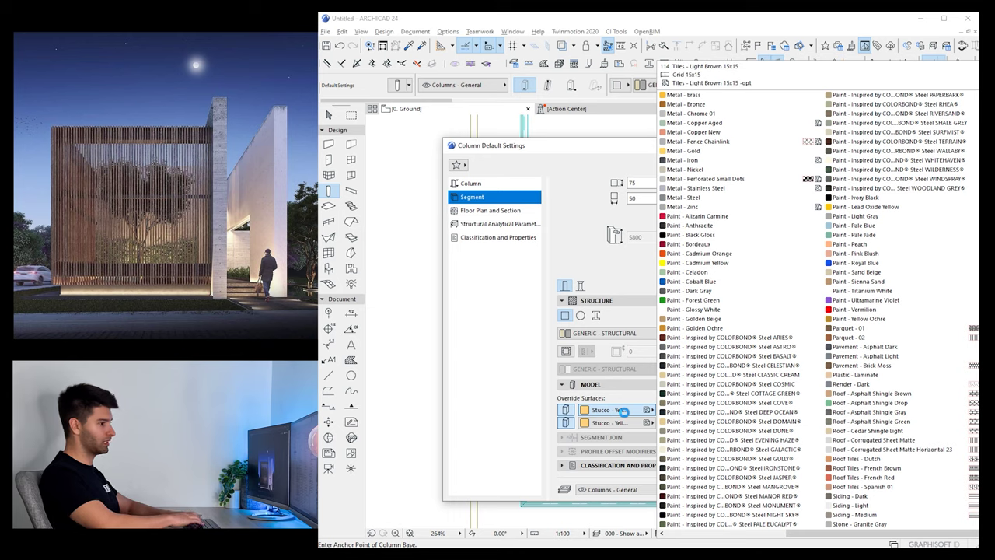
key(w)
key(Return)
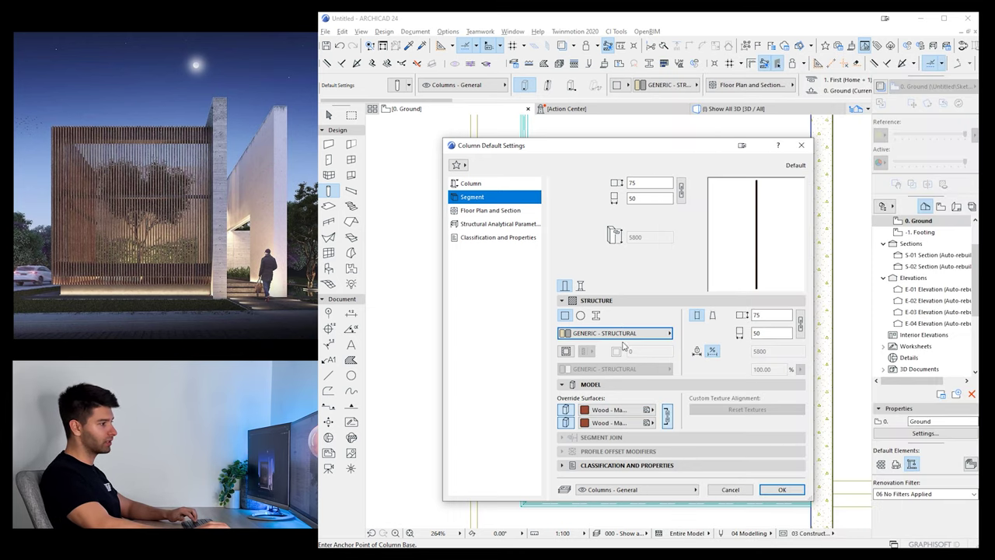
Set the default column's building material to Timber - Battens and accept the settings
click(609, 334)
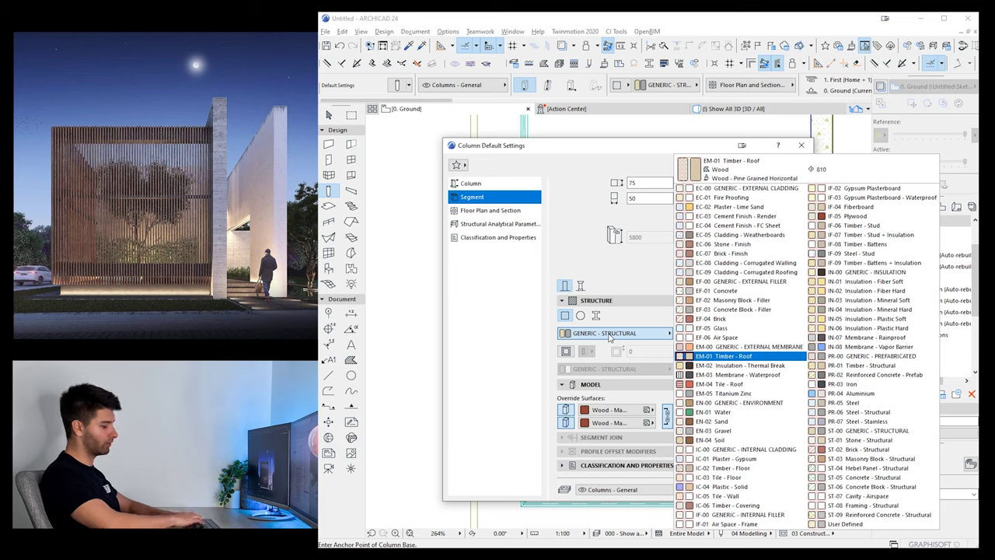
key(Escape)
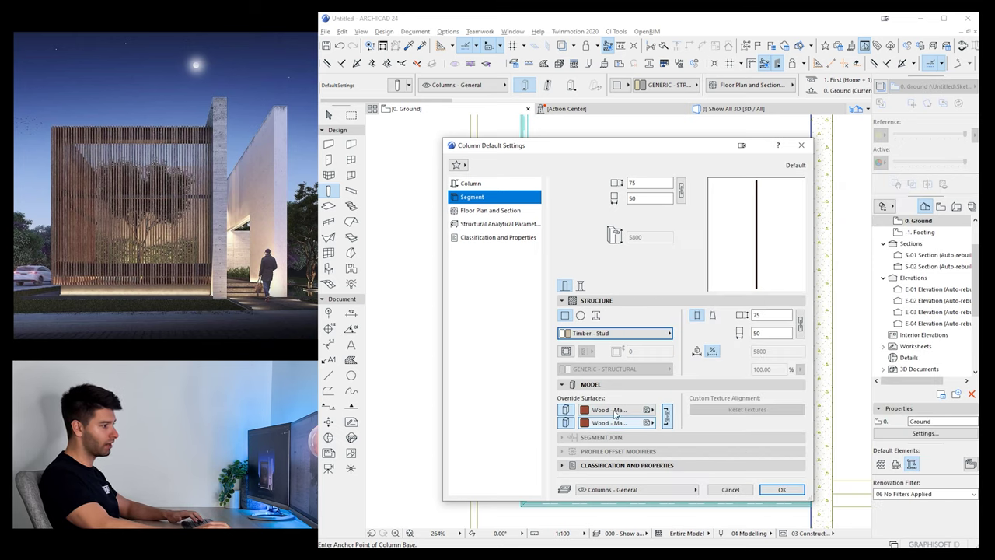
click(625, 334)
click(865, 256)
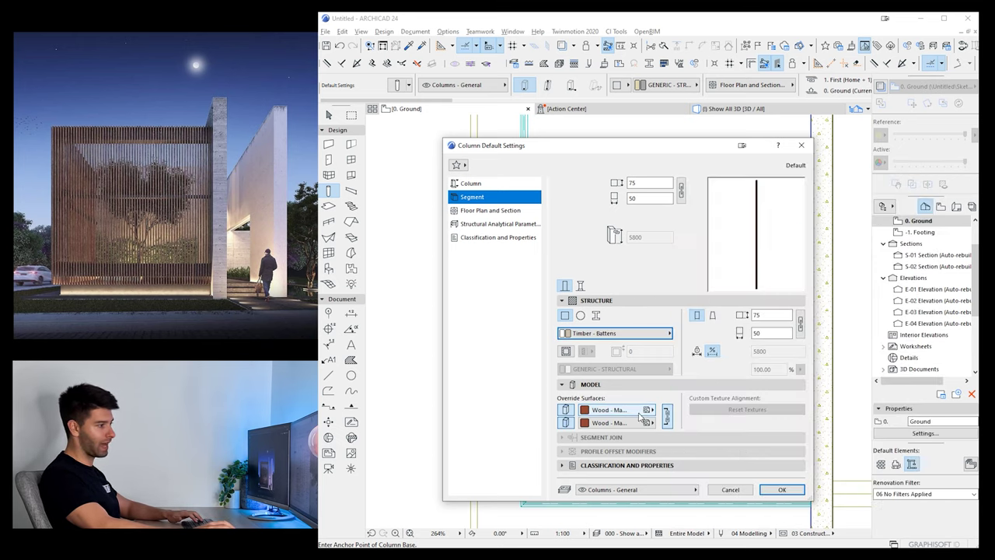
click(784, 490)
Place a column against the outer face of the front beam, with its near edge 50 mm from the wall
scroll(696, 479, up, 10)
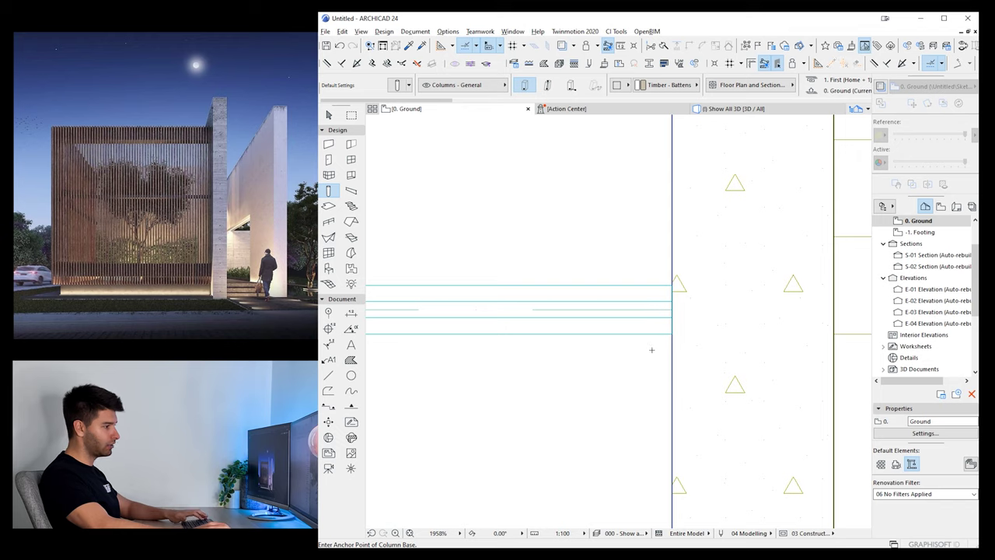
key(Escape)
click(655, 351)
scroll(654, 351, up, 4)
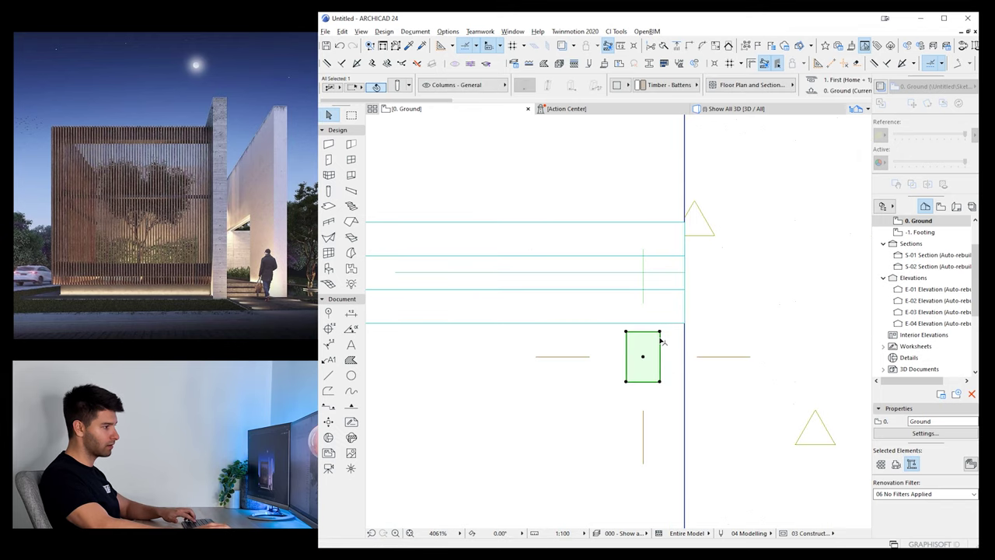
click(659, 332)
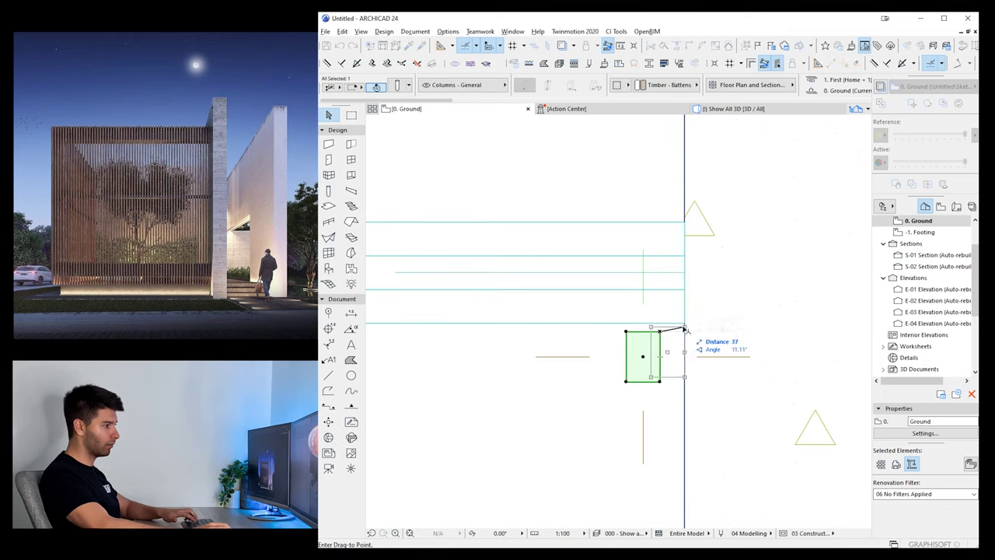
click(684, 323)
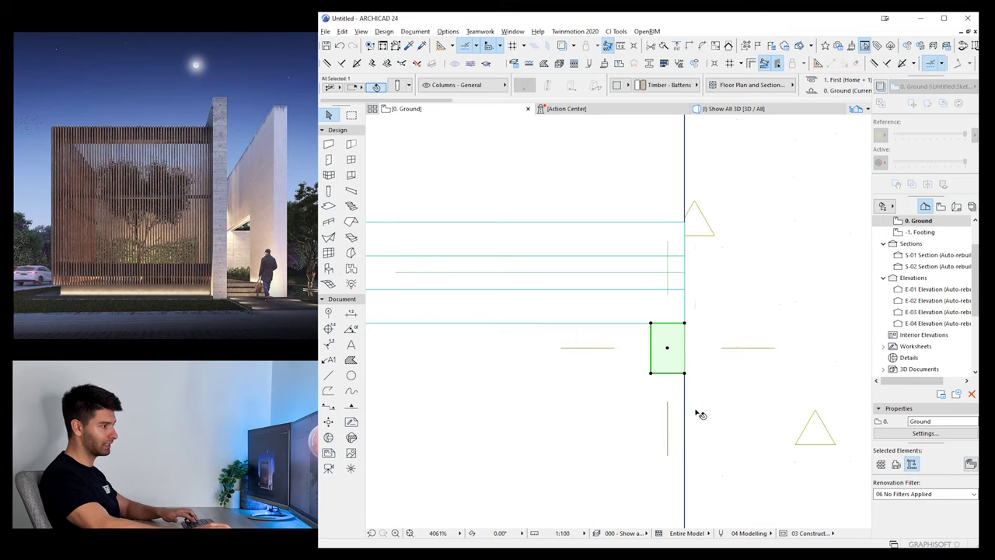
click(685, 331)
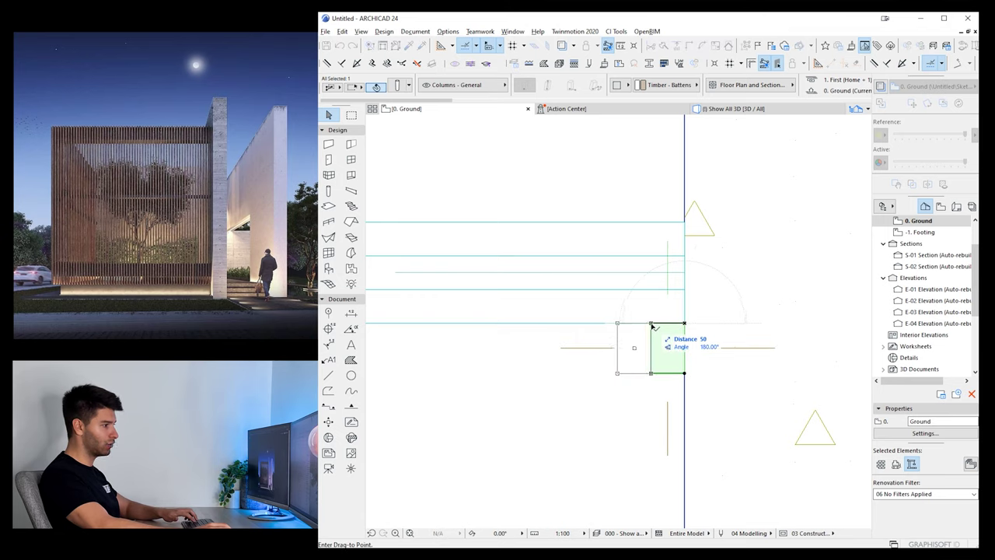
click(653, 336)
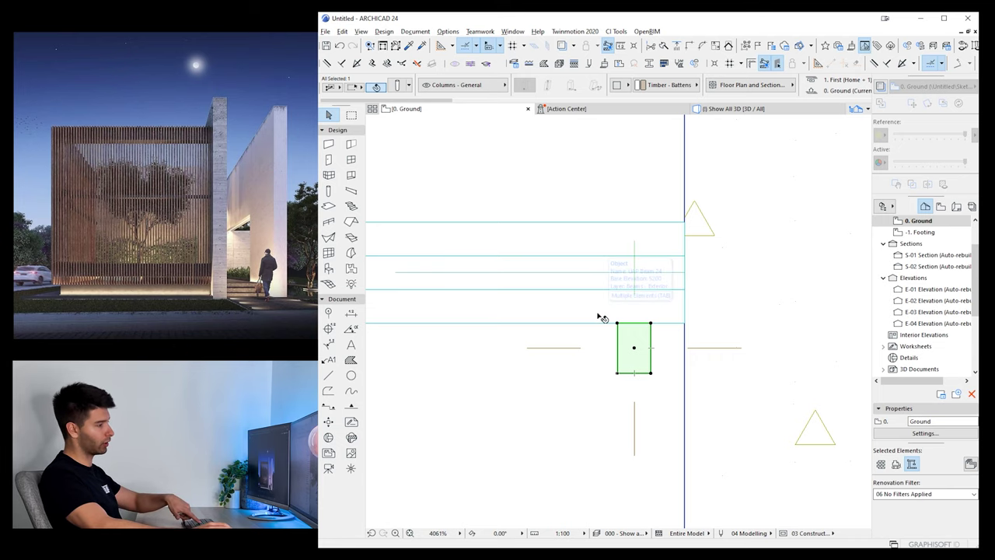
Change the placed column's floor plan symbol type to Plain
key(ctrl+t)
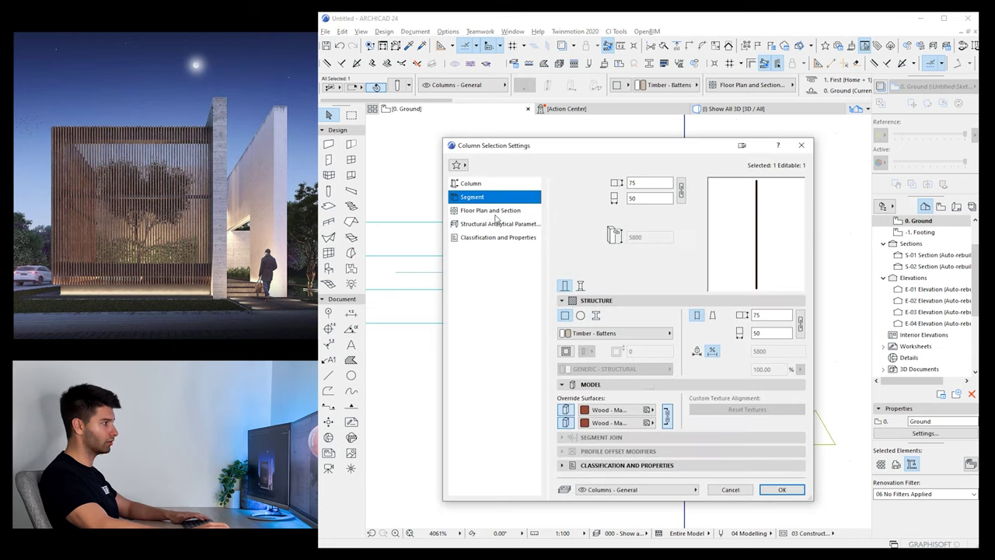
click(495, 213)
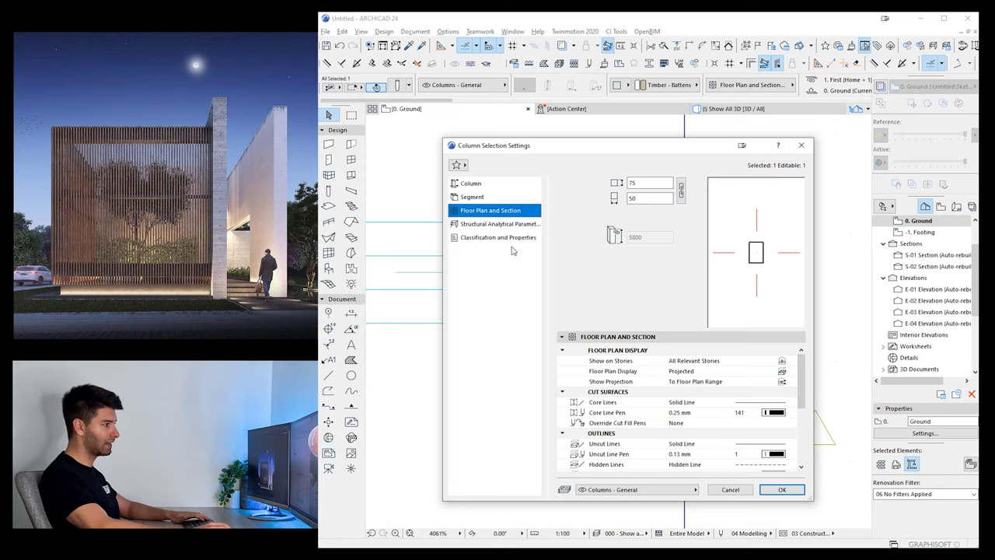
scroll(619, 406, down, 3)
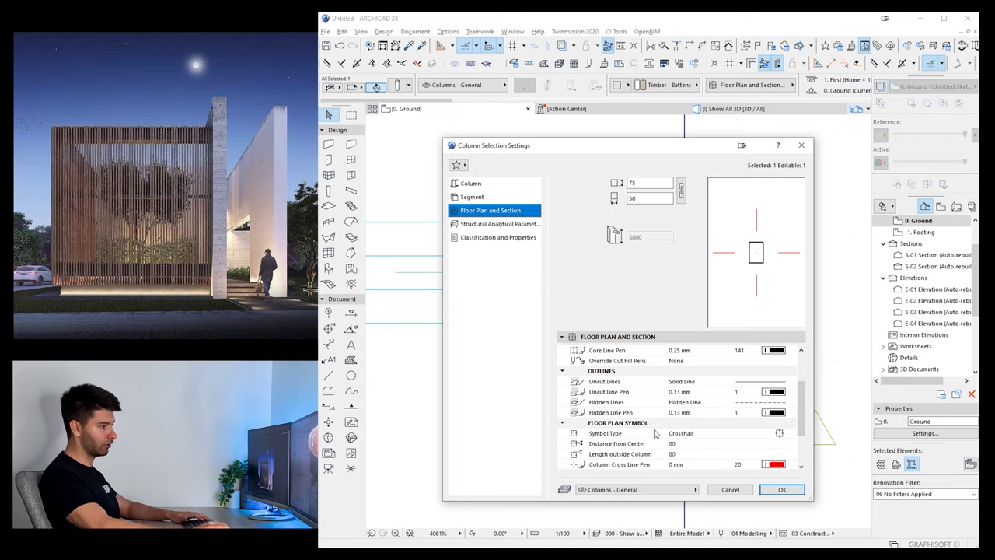
click(780, 434)
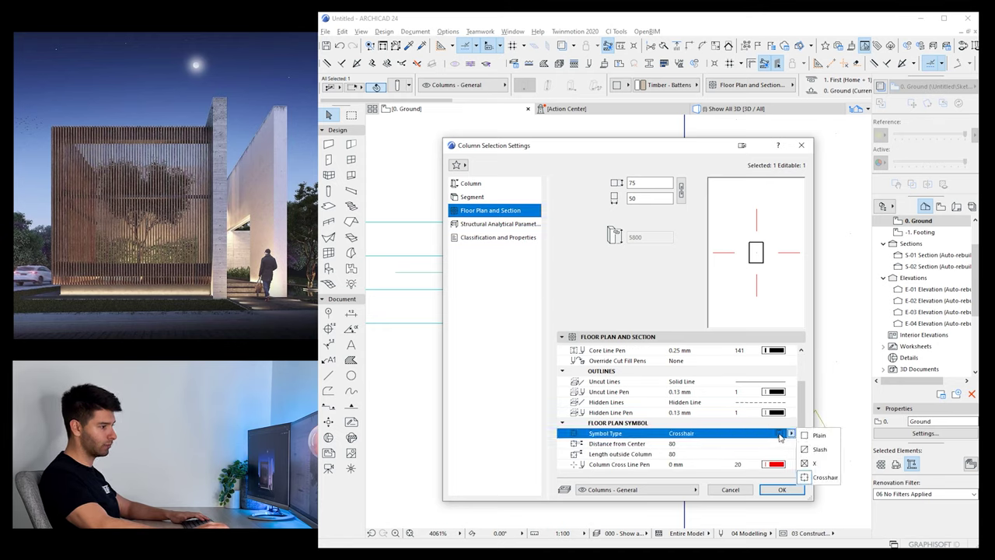
click(822, 436)
click(782, 490)
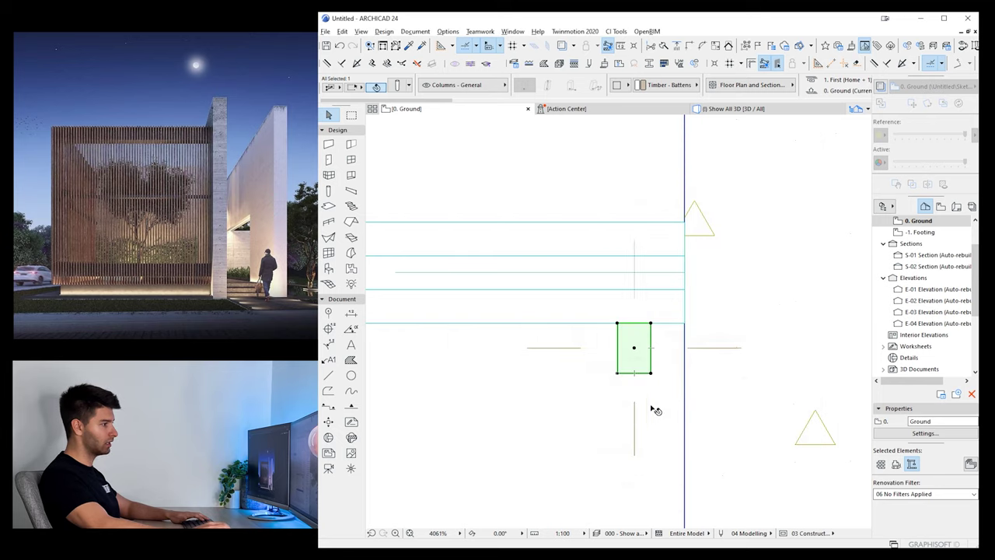
Multiply the column at 100 mm spacing along the front beam, spreading the copies from the wall to the beams' outer corner
scroll(655, 342, down, 10)
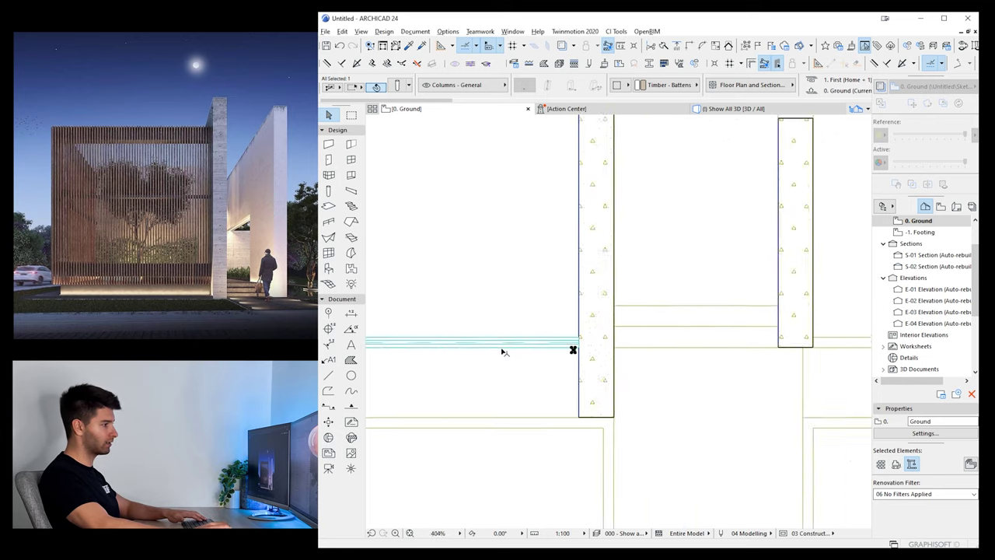
scroll(785, 398, up, 1)
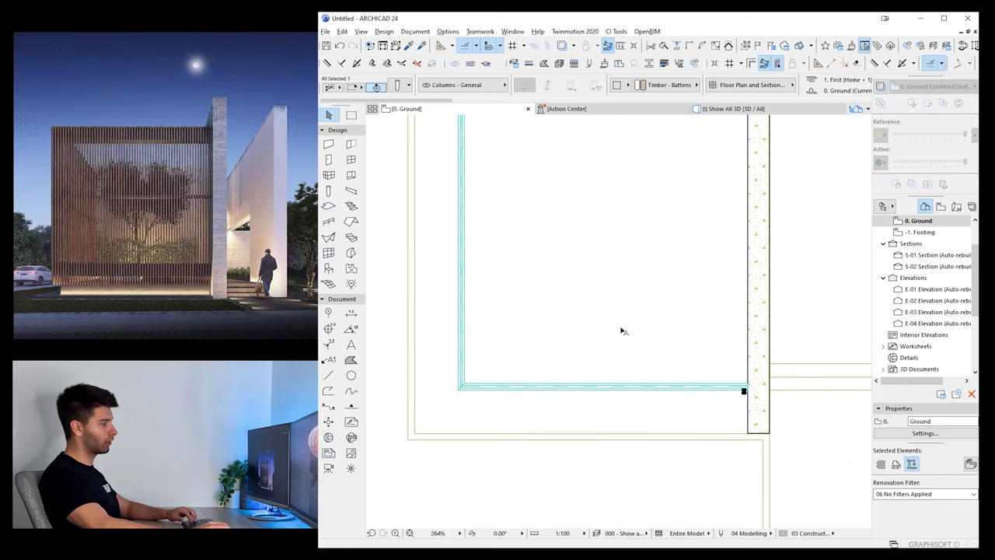
scroll(757, 355, up, 6)
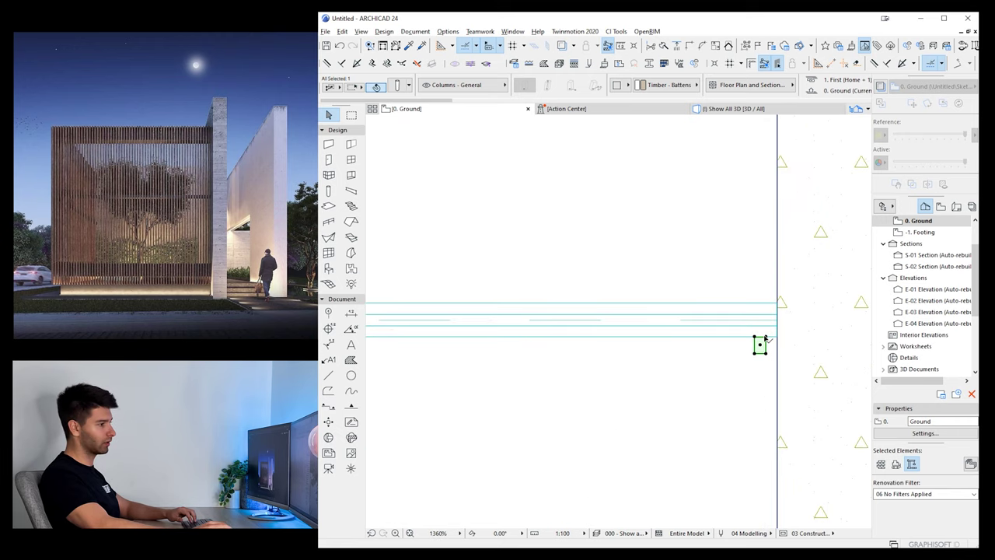
click(765, 339)
click(733, 399)
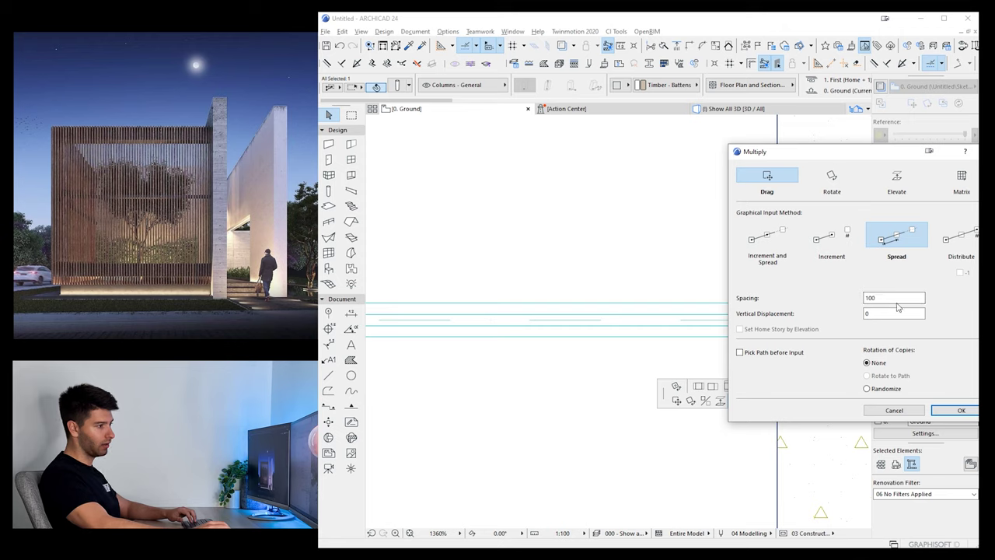
click(959, 410)
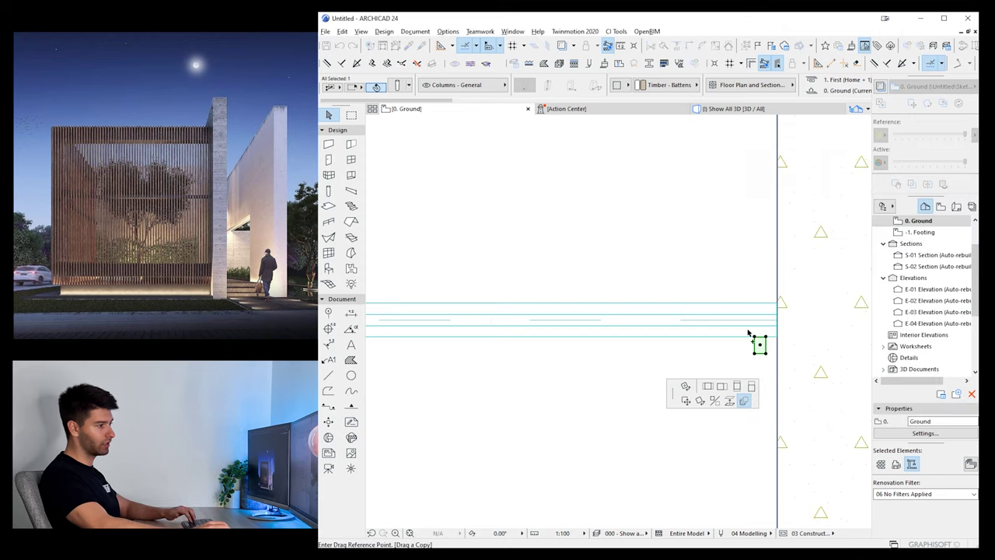
scroll(700, 337, down, 4)
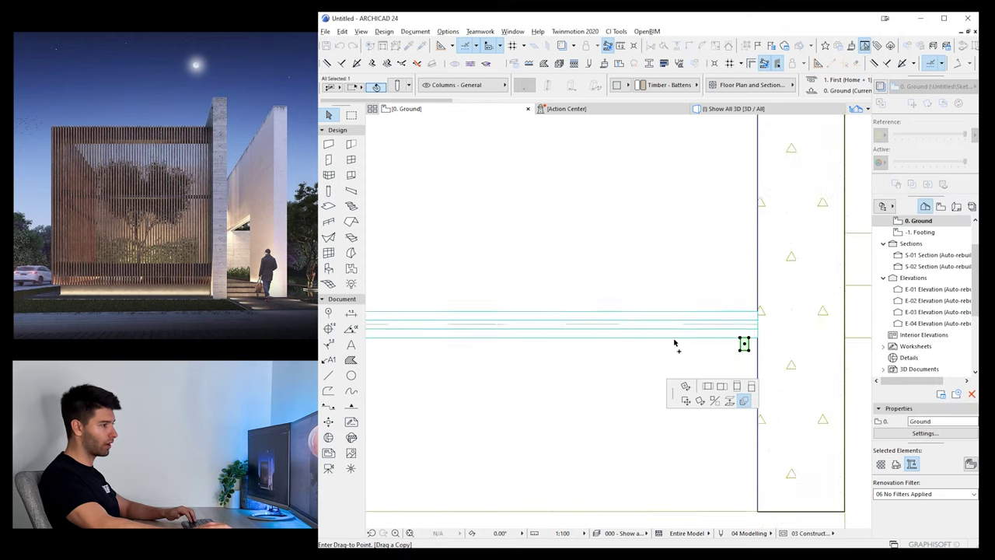
middle_drag(609, 339, 902, 311)
middle_drag(515, 309, 635, 314)
scroll(551, 318, up, 4)
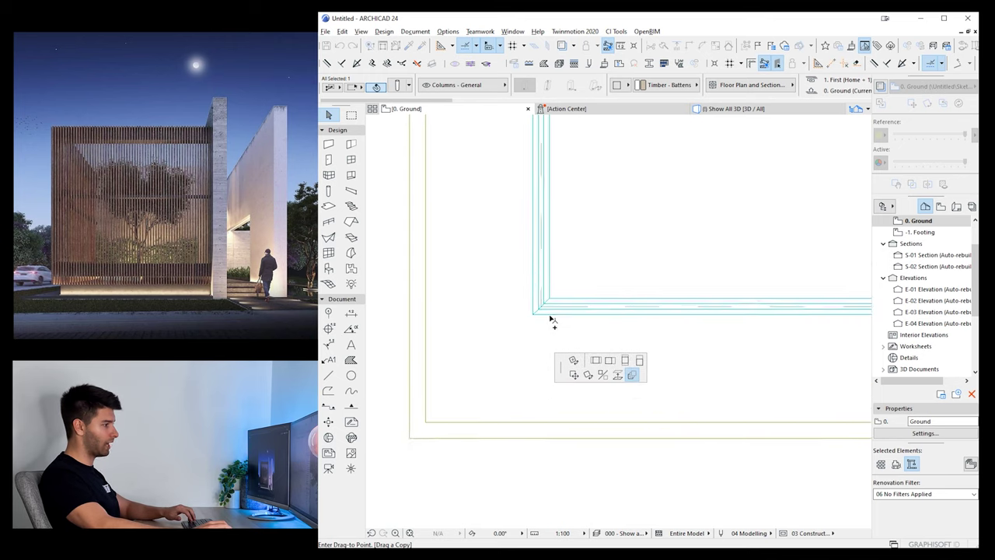
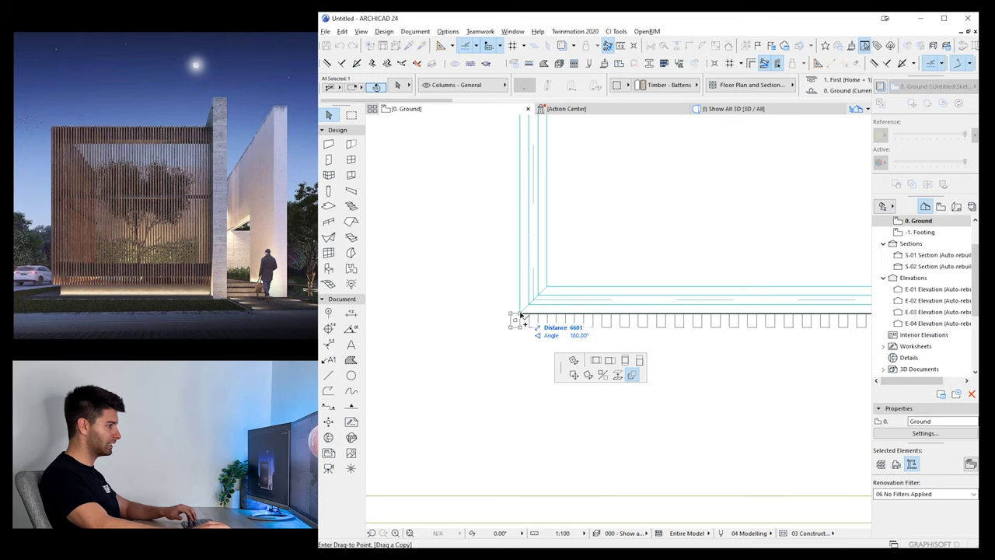
click(529, 316)
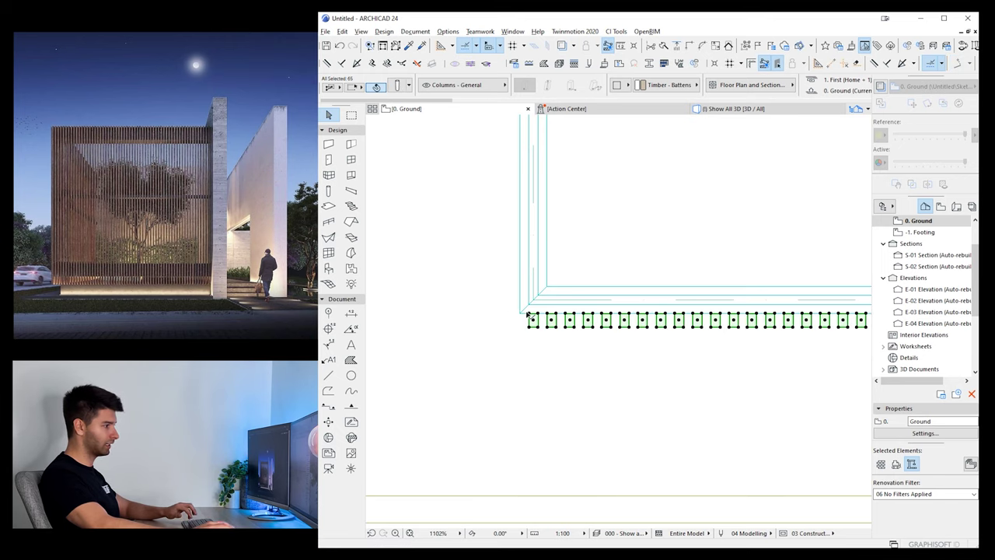
Add the original column beside the wall to the selected copies and group the whole front row of slats
scroll(804, 332, down, 2)
scroll(463, 312, up, 5)
scroll(703, 299, up, 5)
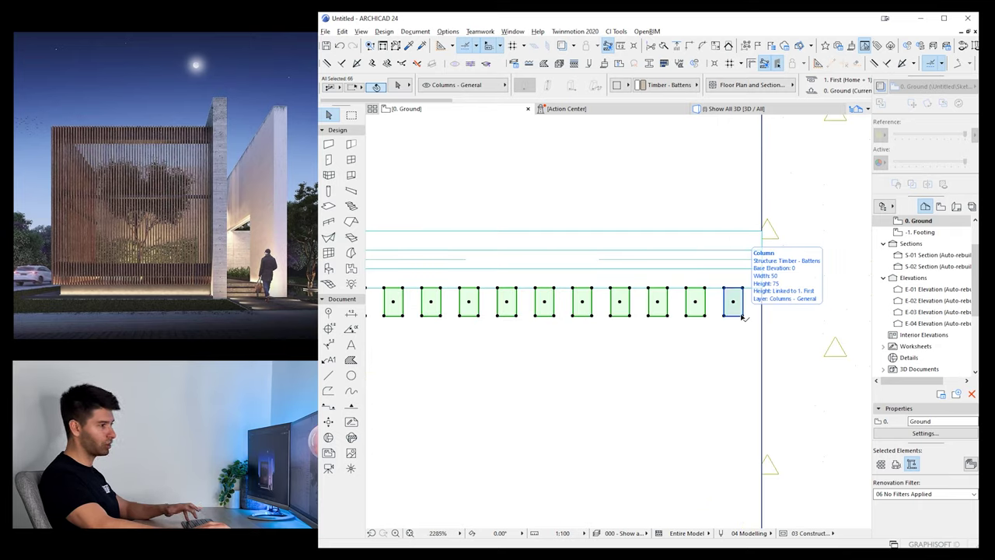
scroll(568, 363, down, 4)
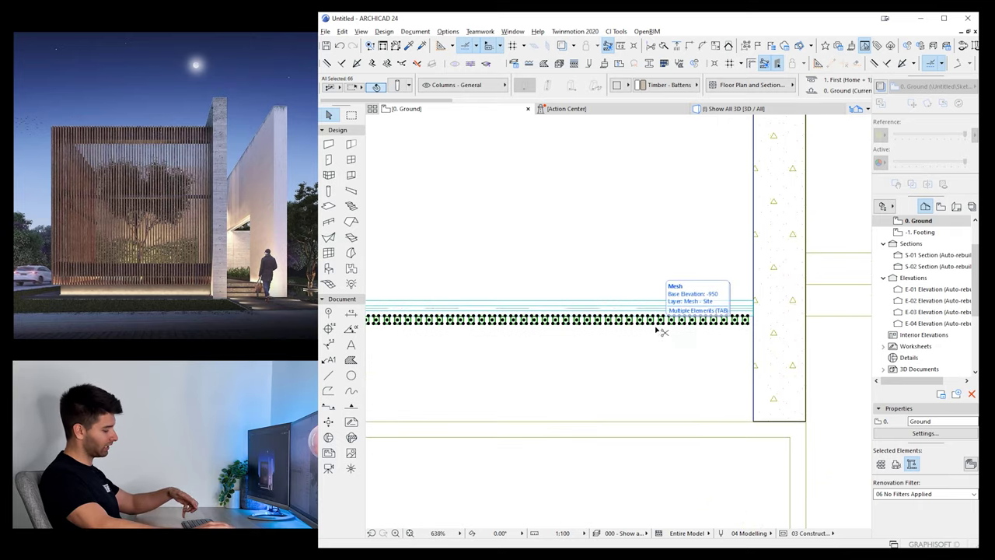
key(ctrl+g)
scroll(608, 356, down, 1)
middle_drag(608, 356, 681, 351)
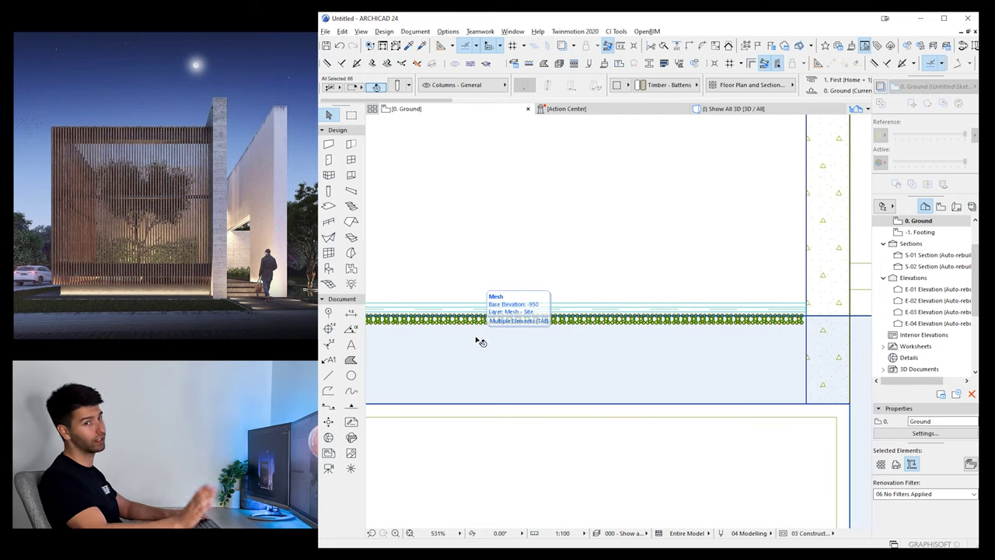
Measure the gap between the end slat and the beams' outer corner, leaving the row in place
scroll(477, 340, up, 5)
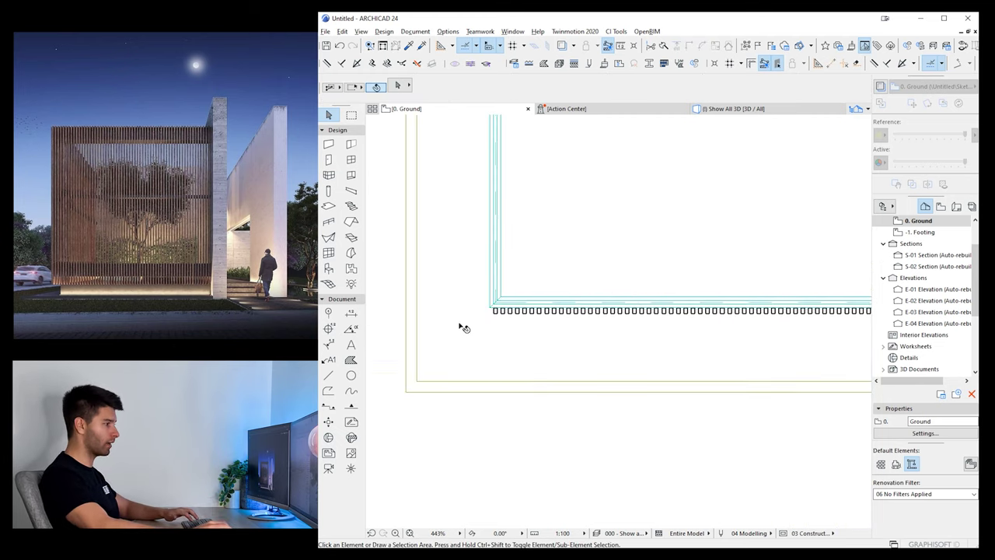
key(ctrl+d)
click(519, 279)
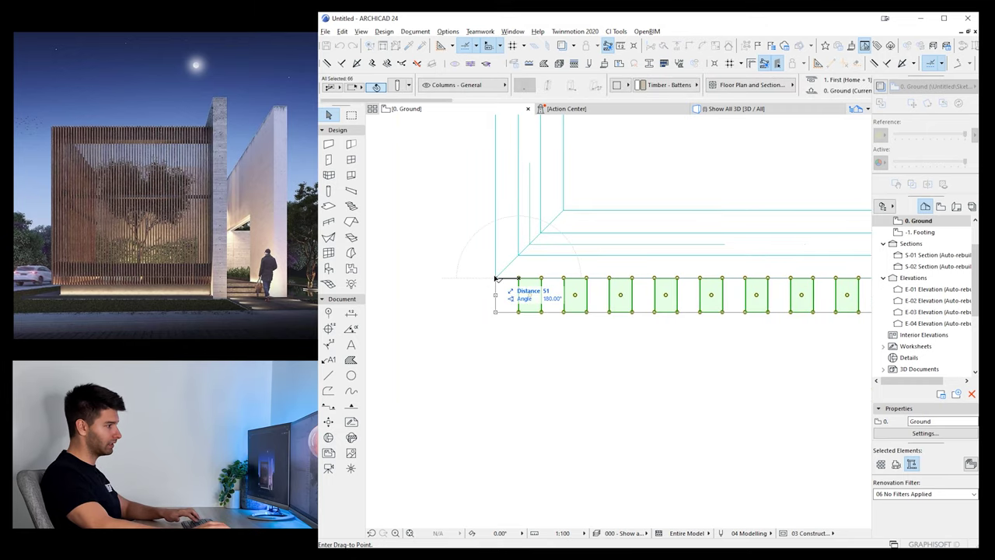
scroll(599, 317, down, 8)
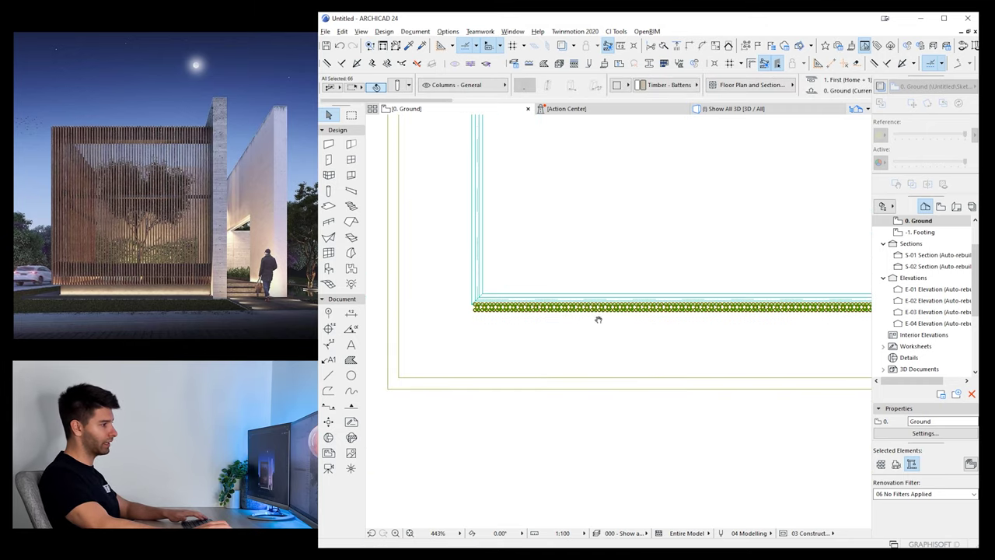
scroll(522, 322, down, 1)
key(Escape)
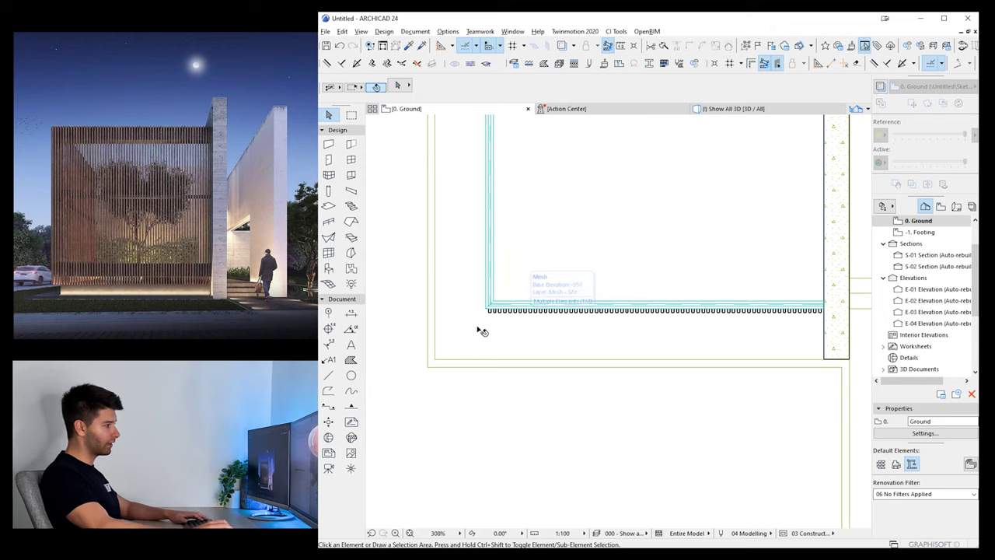
scroll(477, 327, up, 2)
scroll(480, 322, up, 1)
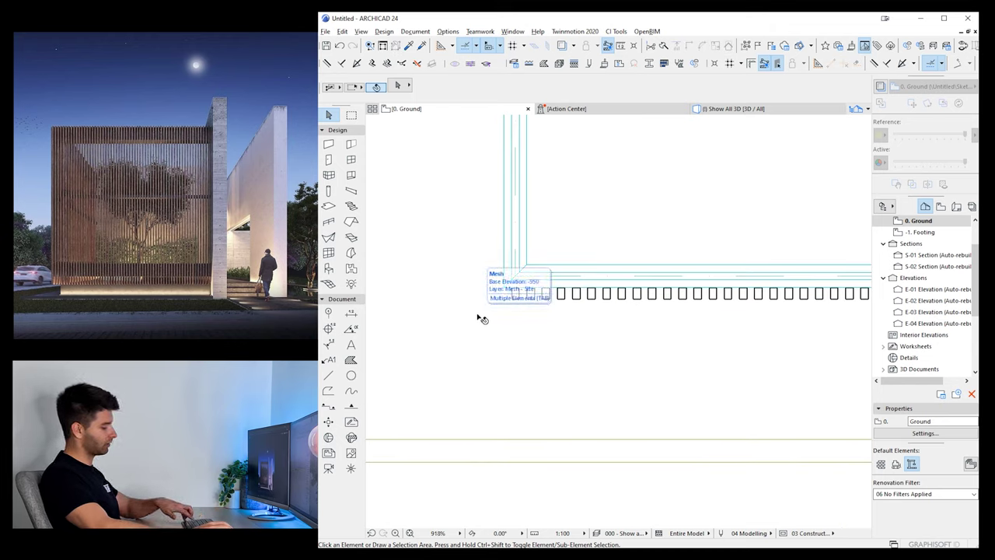
Copy the end slat of the front row so the copy meets the beams' outer corner
click(515, 293)
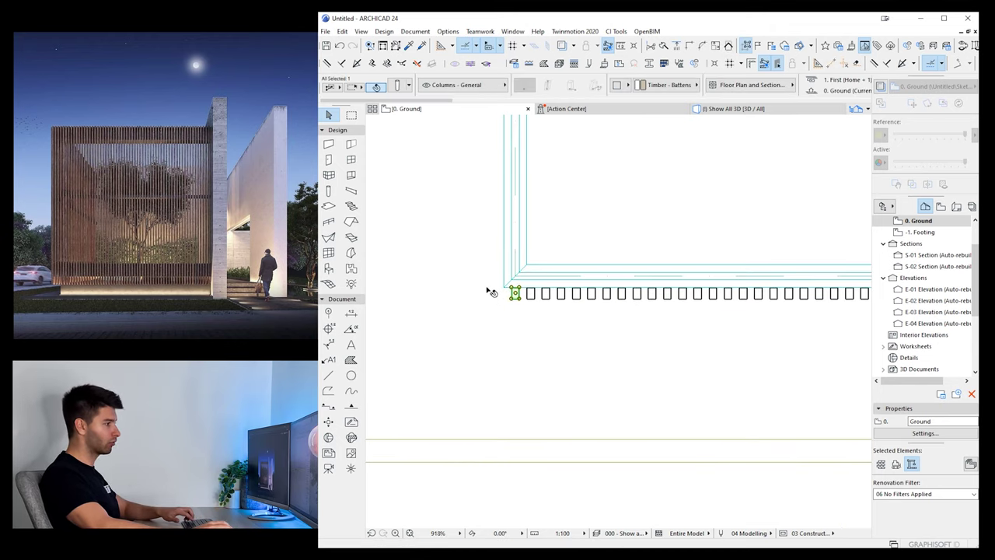
scroll(490, 291, up, 2)
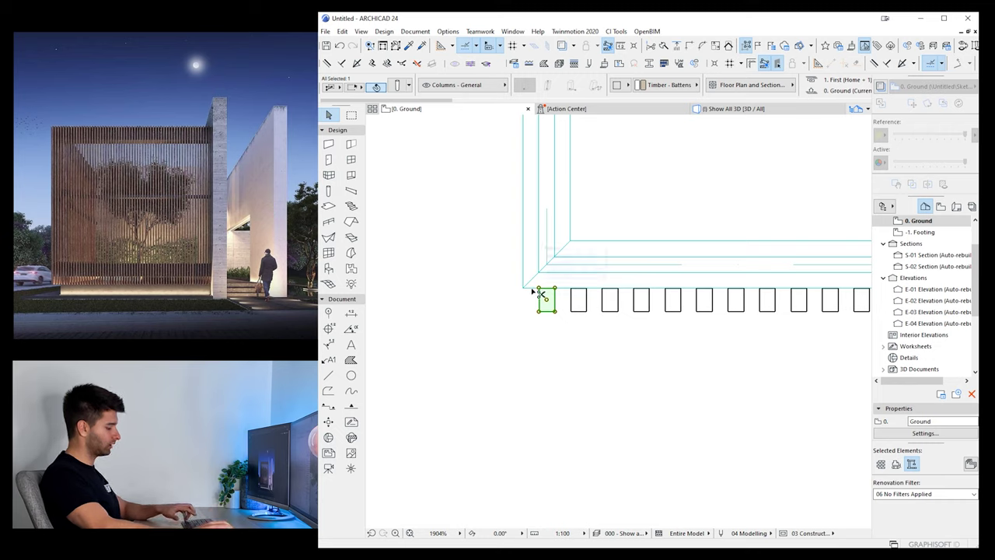
key(ctrl+d)
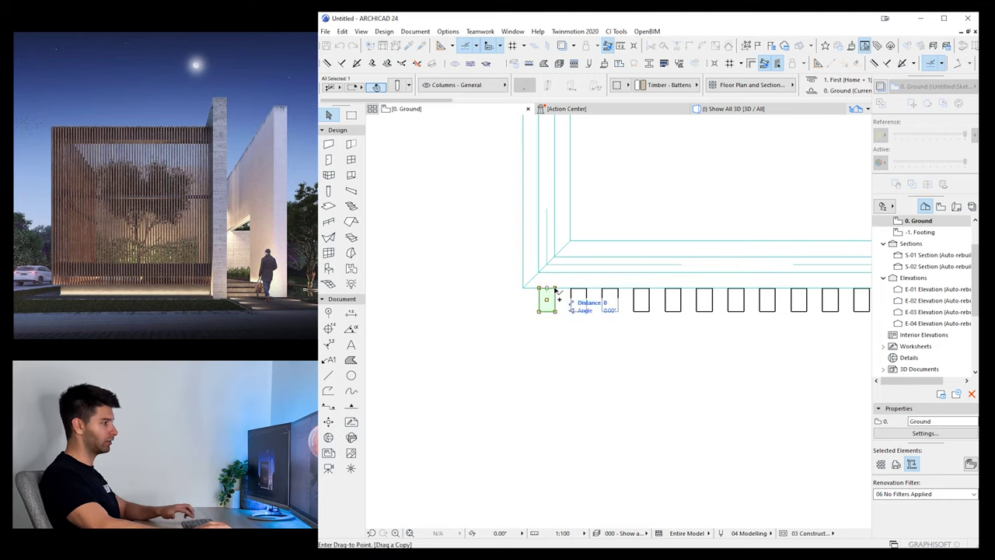
click(524, 289)
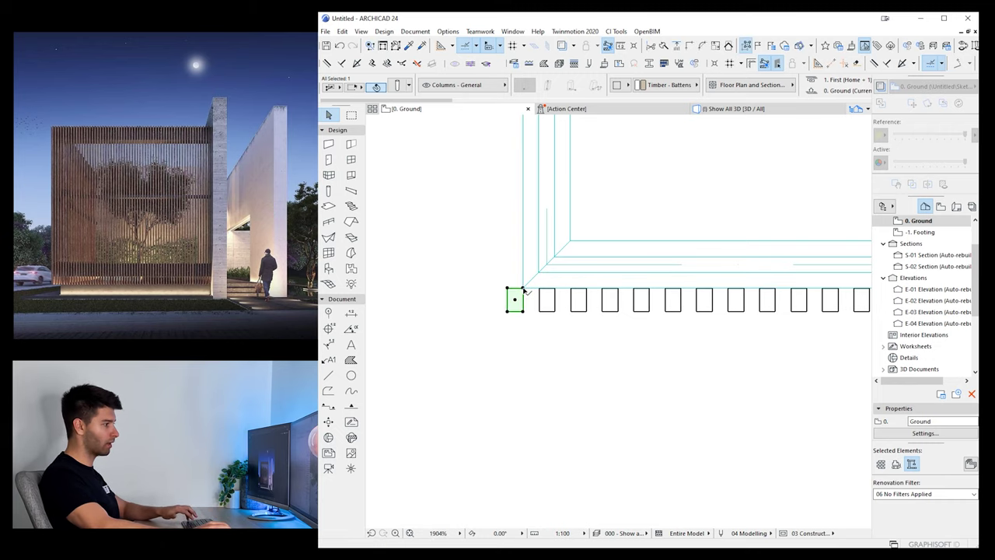
Rotate the copied slat a quarter turn about the beams' outer corner and shift it slightly along the side beam's outer face
key(ctrl+e)
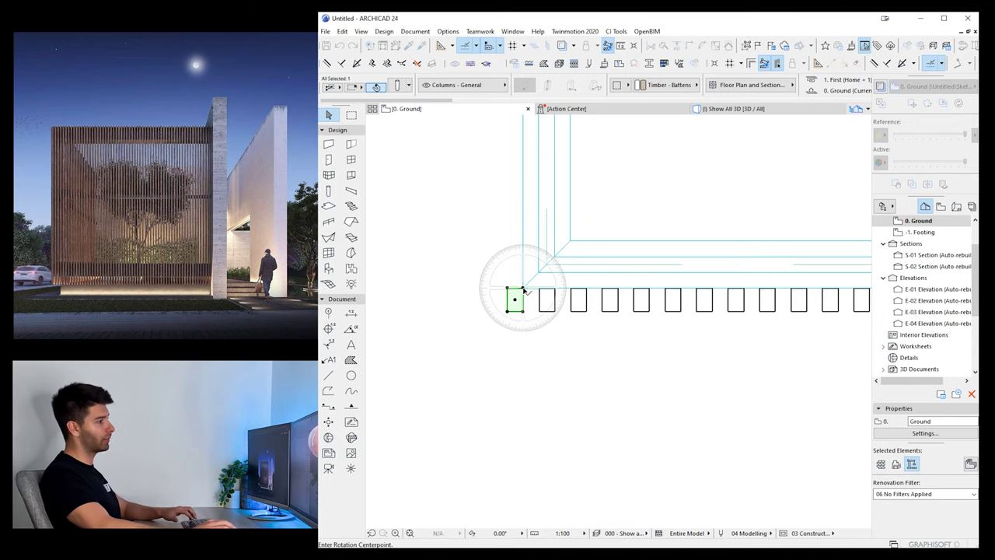
click(524, 289)
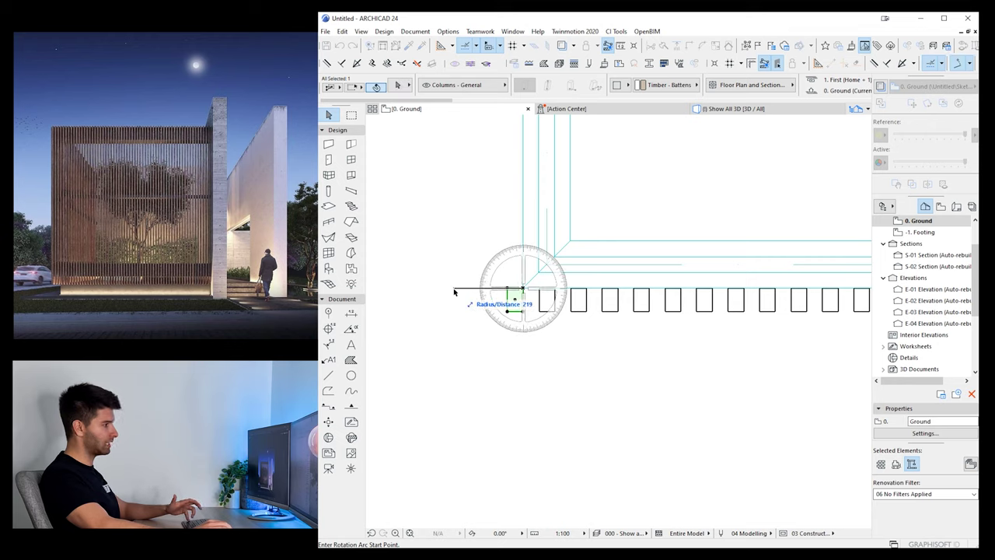
click(454, 288)
click(524, 145)
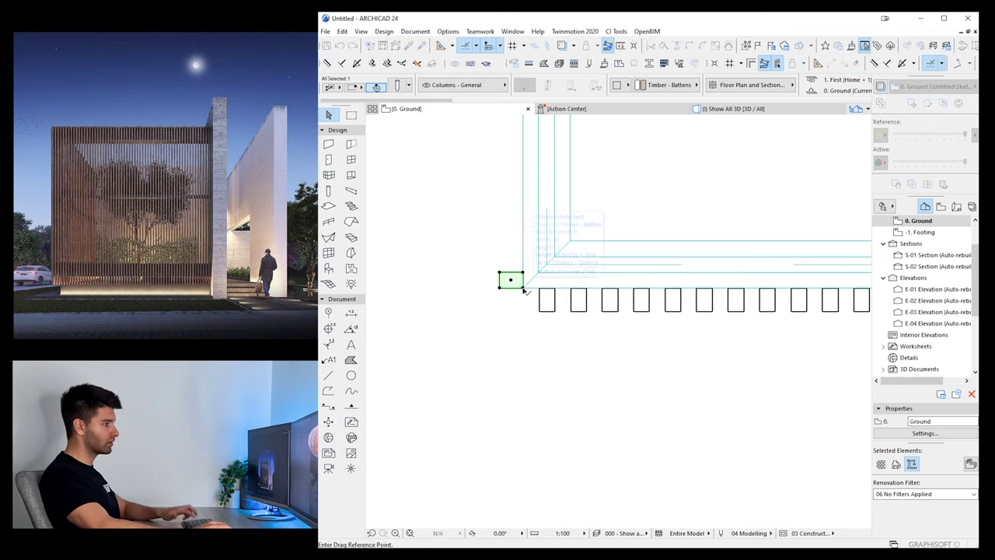
drag(524, 290, 524, 274)
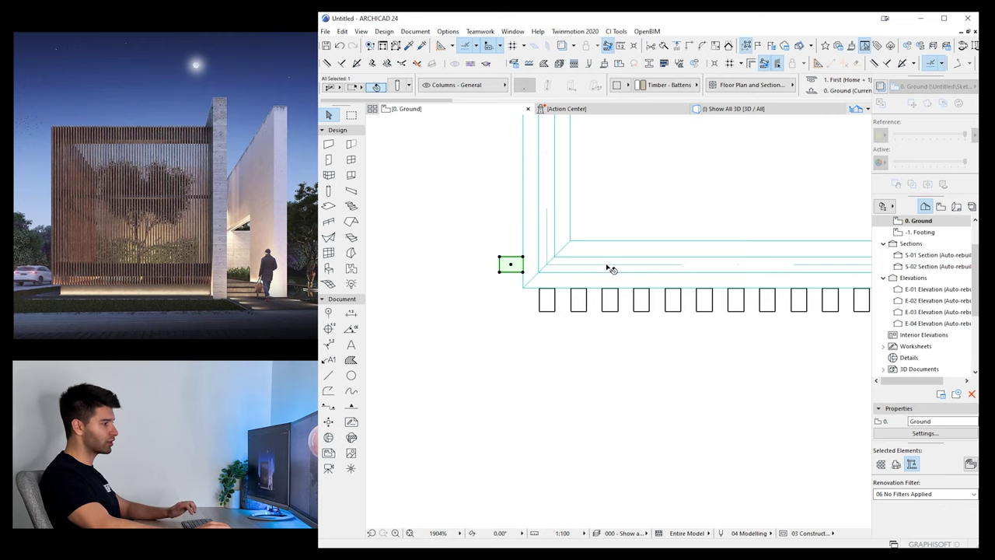
Multiply the rotated slat along the side beam, spreading the copies up to the rear wall
click(527, 281)
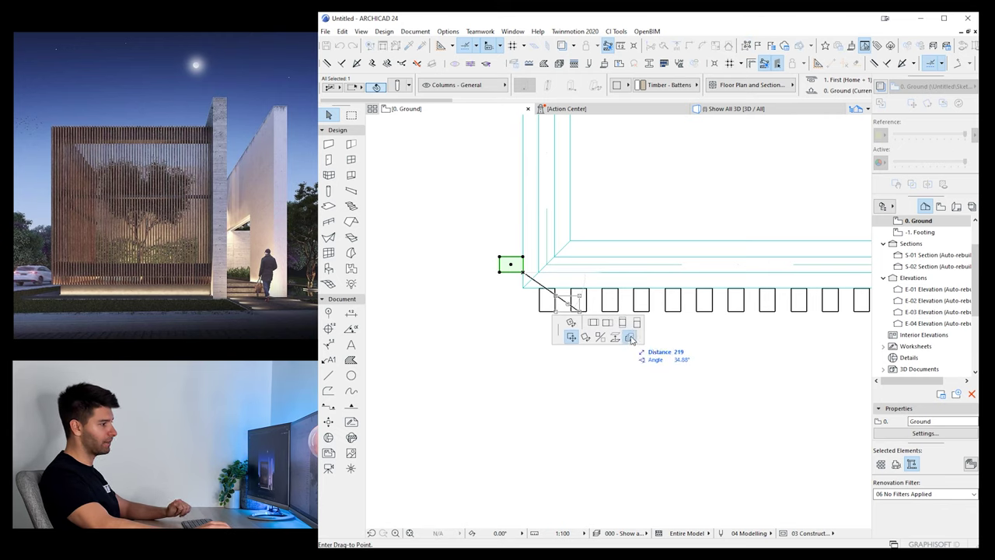
click(629, 337)
click(950, 412)
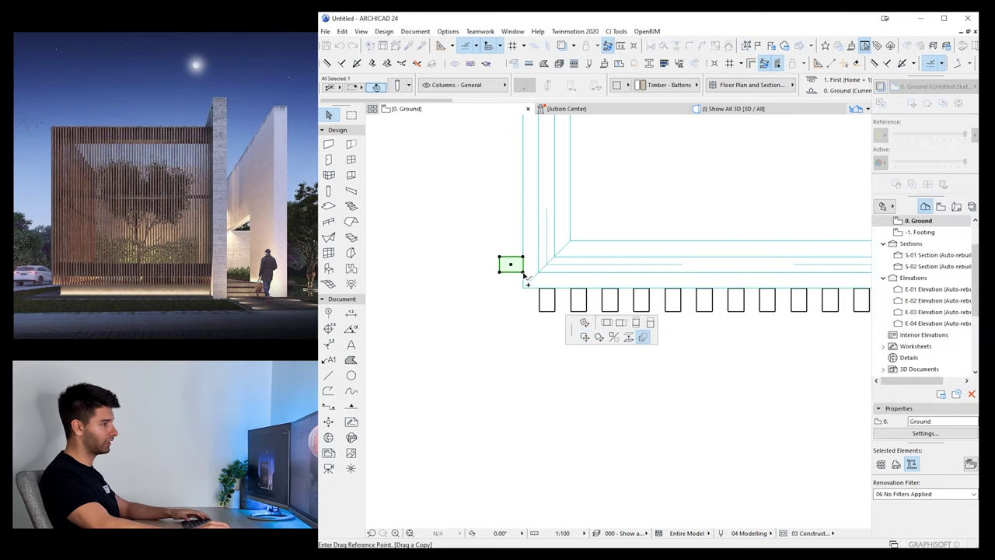
click(523, 272)
scroll(514, 264, down, 5)
middle_drag(515, 156, 515, 343)
scroll(509, 212, up, 5)
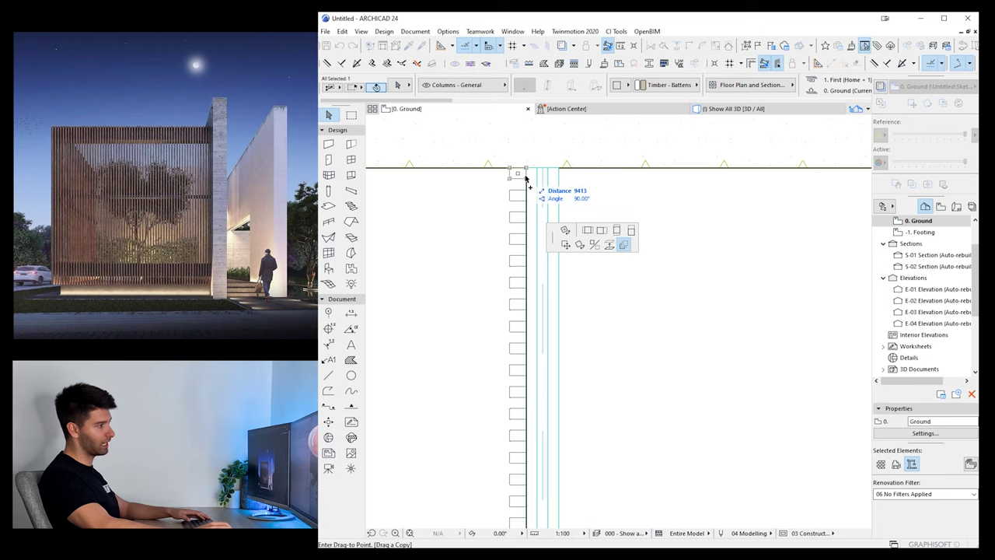
click(526, 180)
Add the original slat at the corner to the selected copies and group the whole side row of slats
scroll(527, 307, down, 4)
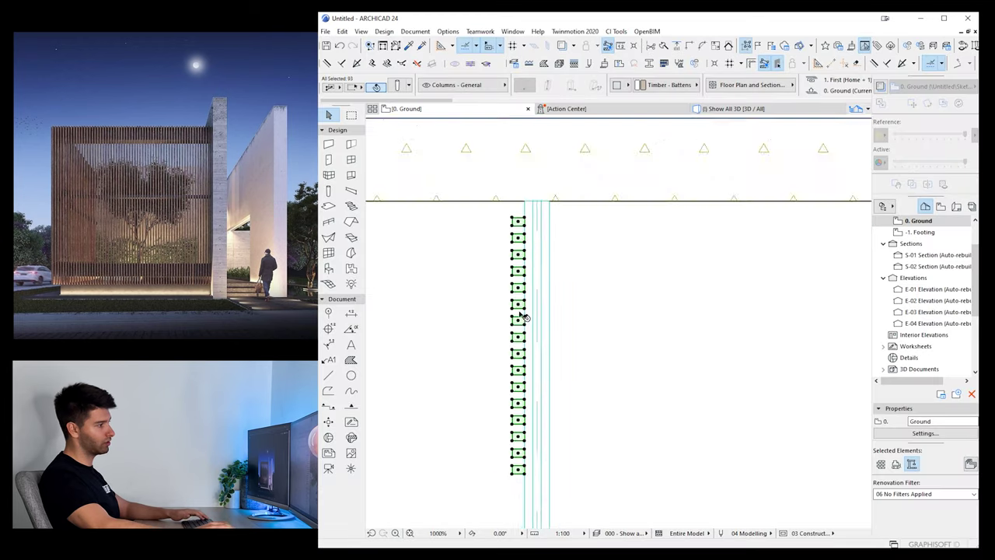
middle_drag(522, 315, 544, 124)
scroll(513, 435, down, 1)
middle_drag(515, 482, 527, 339)
scroll(536, 454, up, 5)
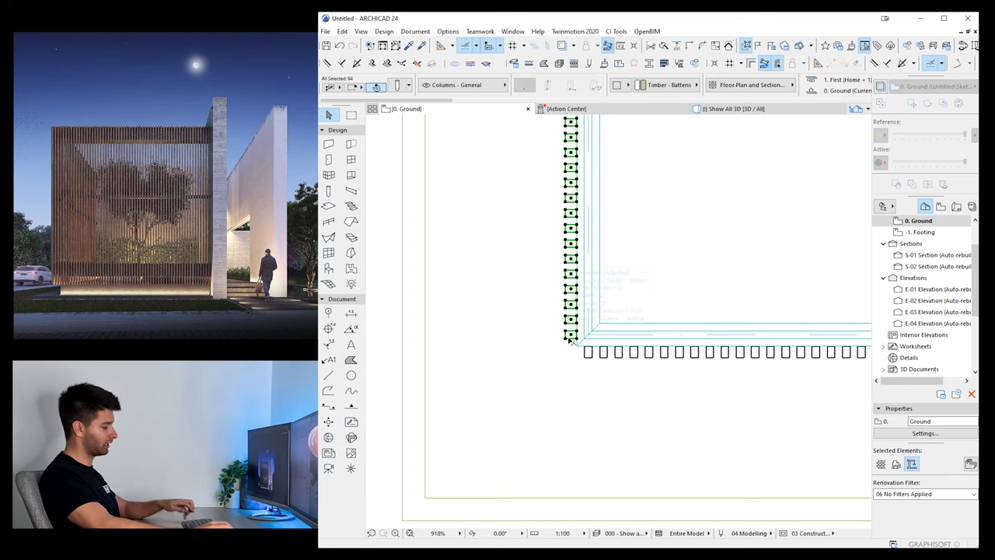
key(ctrl+g)
click(646, 251)
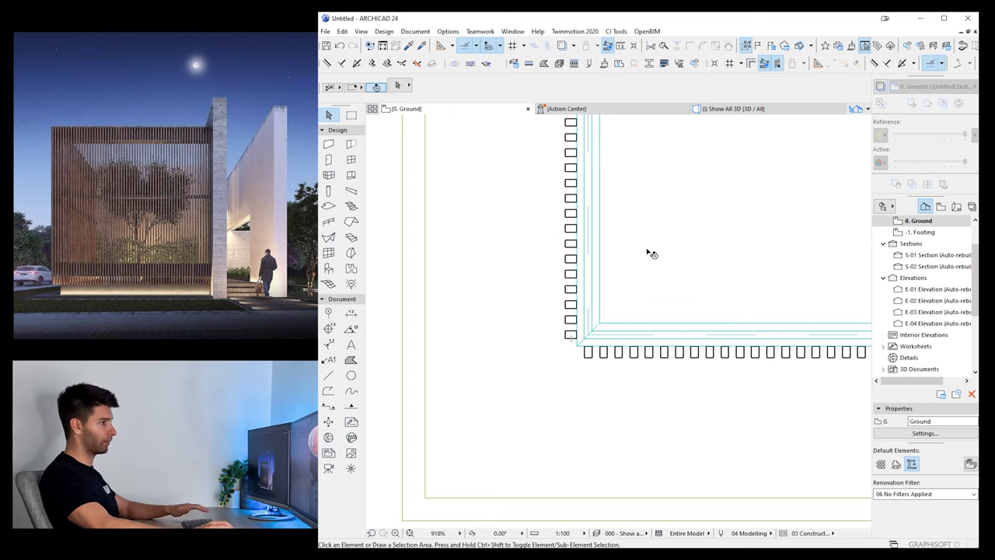
In the 3D view, select the front and side slat rows together and raise their bottom ends to the top of the base wall
click(731, 109)
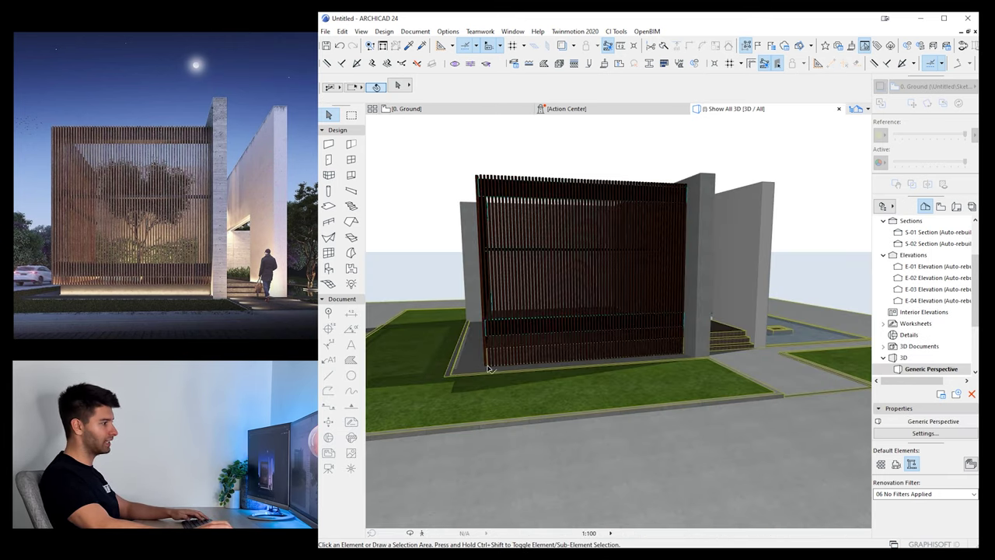
scroll(554, 347, up, 5)
scroll(555, 341, down, 6)
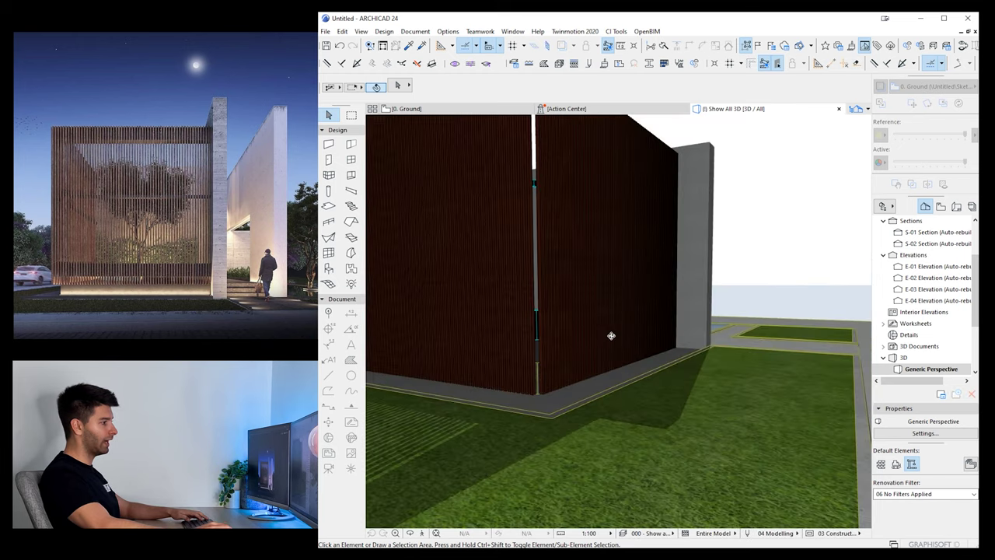
shift+middle_drag(548, 346, 582, 334)
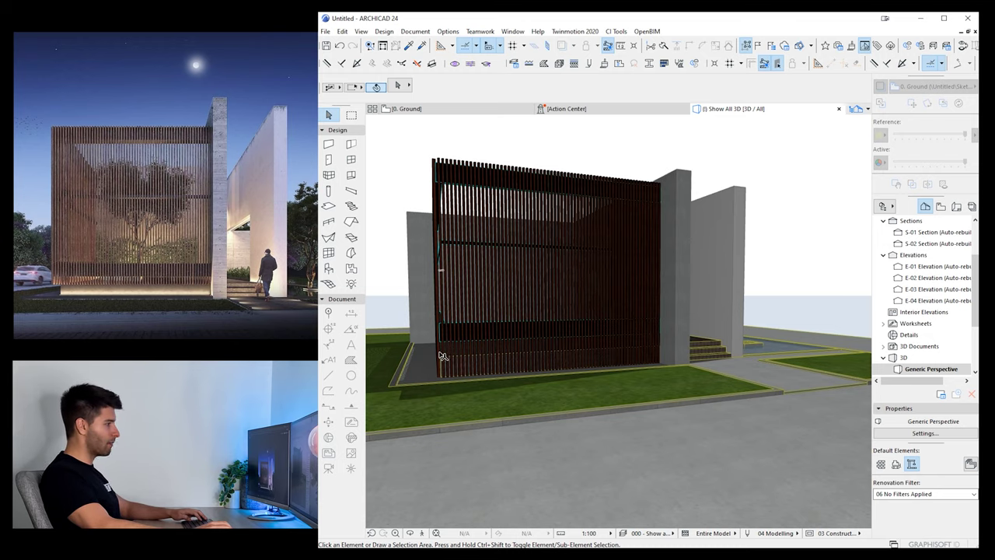
scroll(447, 359, up, 5)
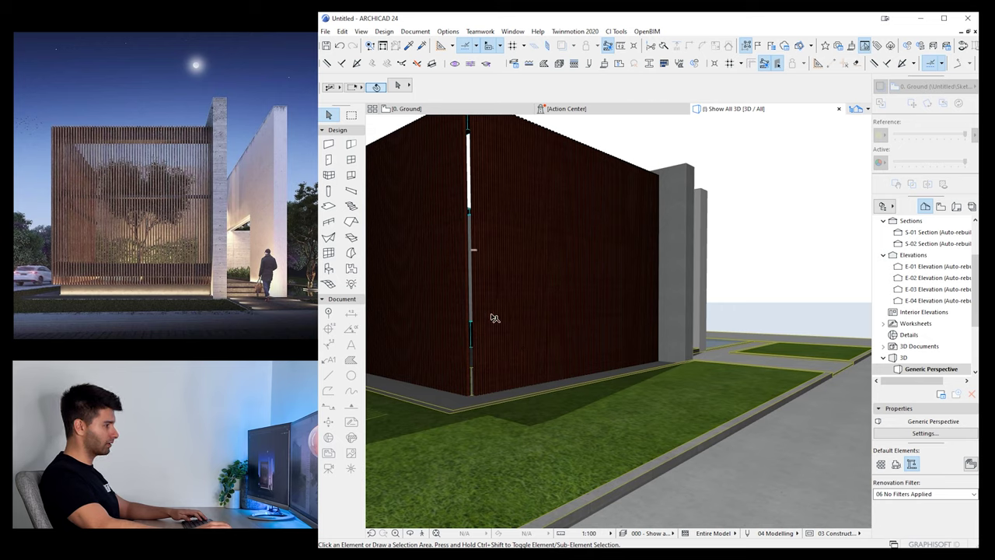
click(490, 333)
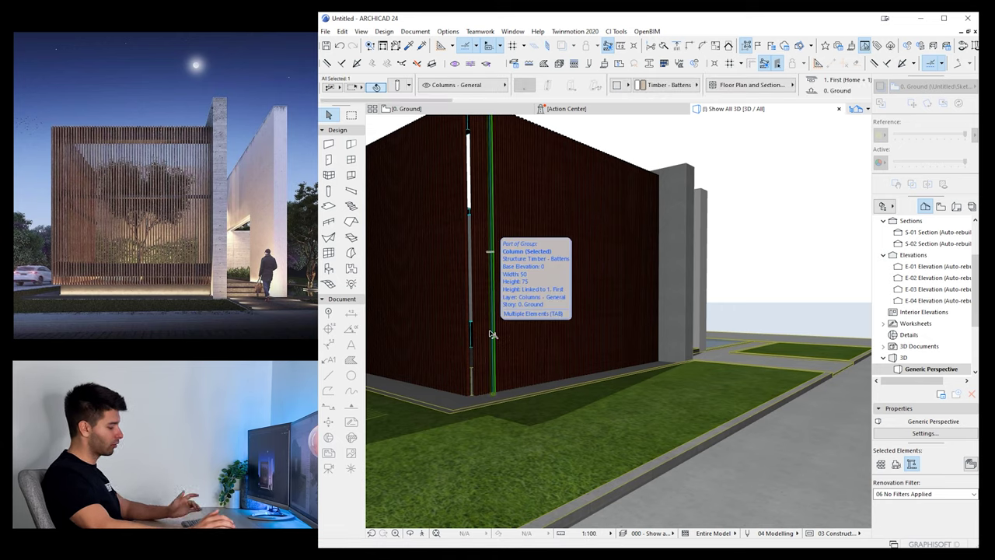
key(alt+g)
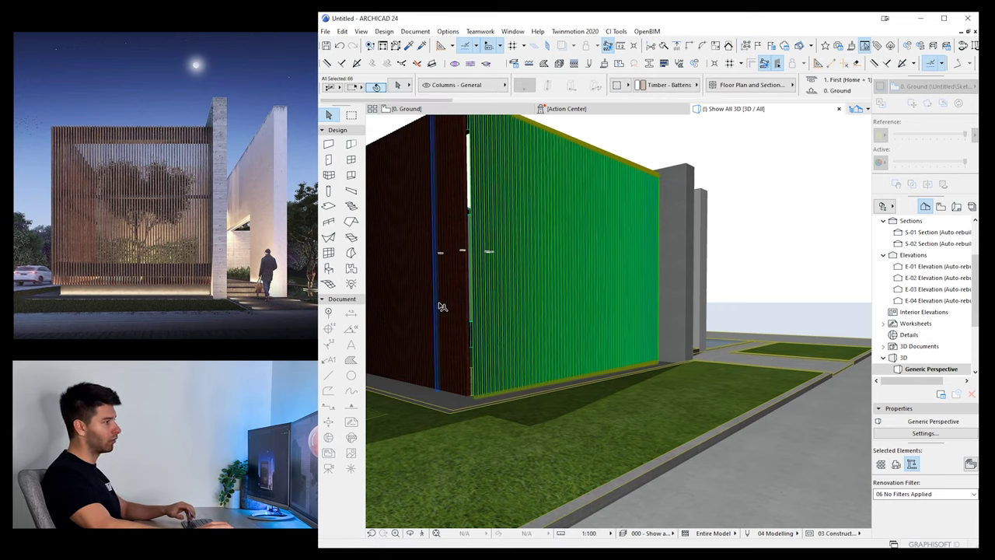
shift+click(441, 306)
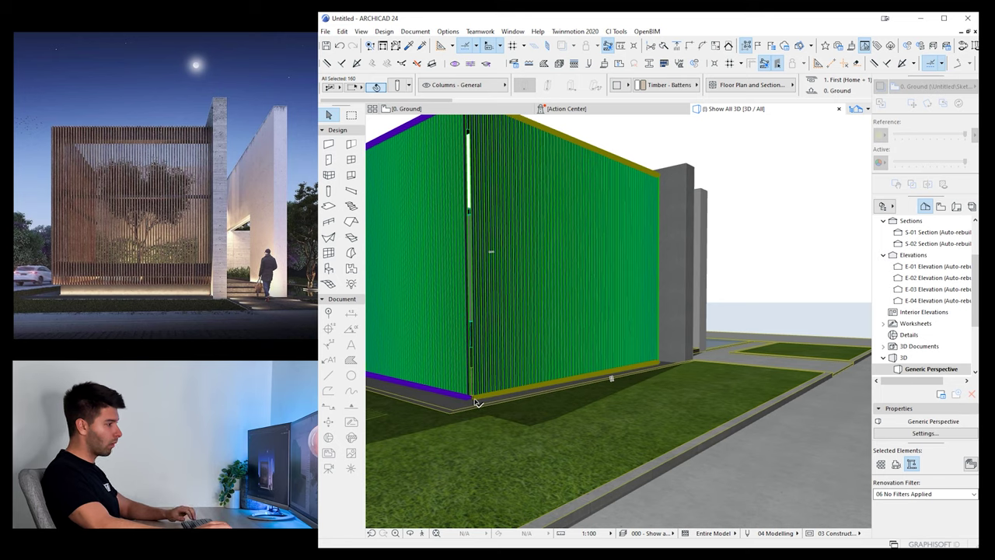
click(475, 401)
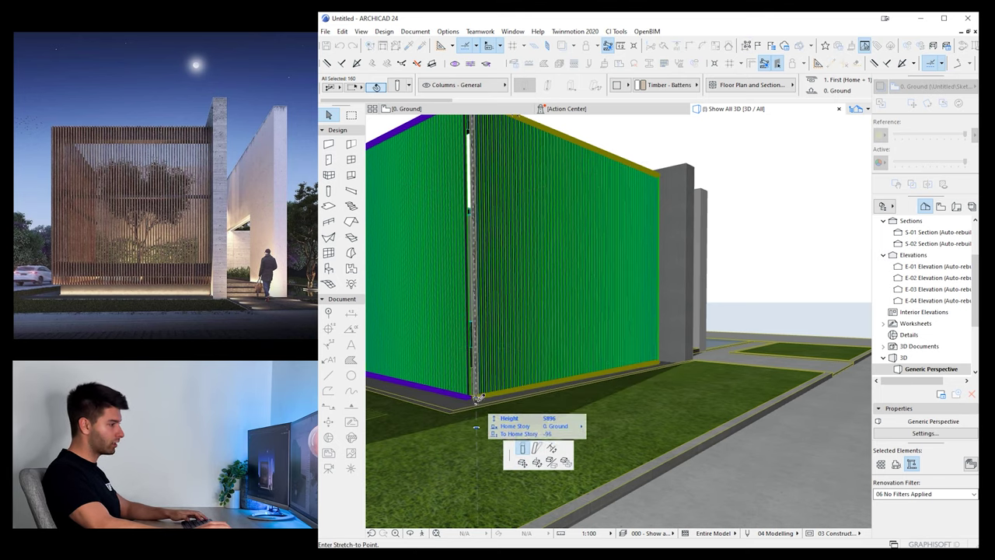
click(523, 449)
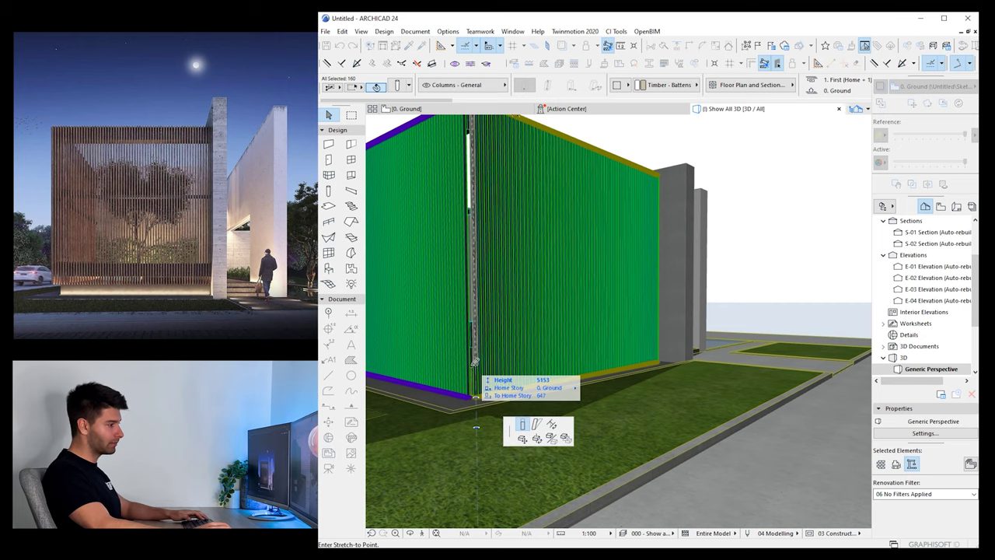
click(472, 370)
Lower the top ends of both slat rows flush with the top of the upper channel beam, and clear the selection
scroll(470, 369, down, 4)
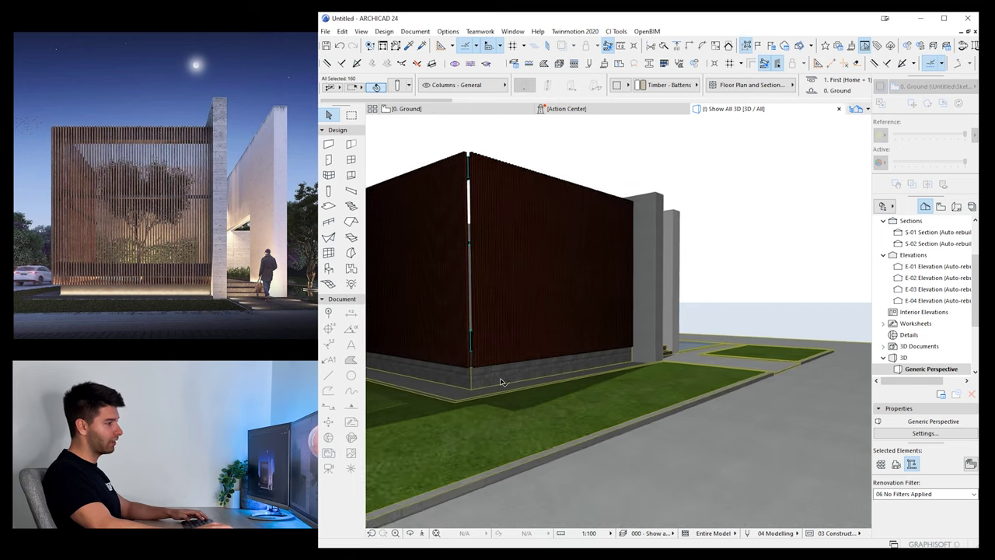
scroll(591, 349, up, 2)
mouse_move(591, 350)
shift+middle_down()
mouse_move(526, 347)
mouse_move(572, 349)
shift+middle_up()
scroll(436, 161, up, 3)
shift+middle_drag(410, 170, 424, 182)
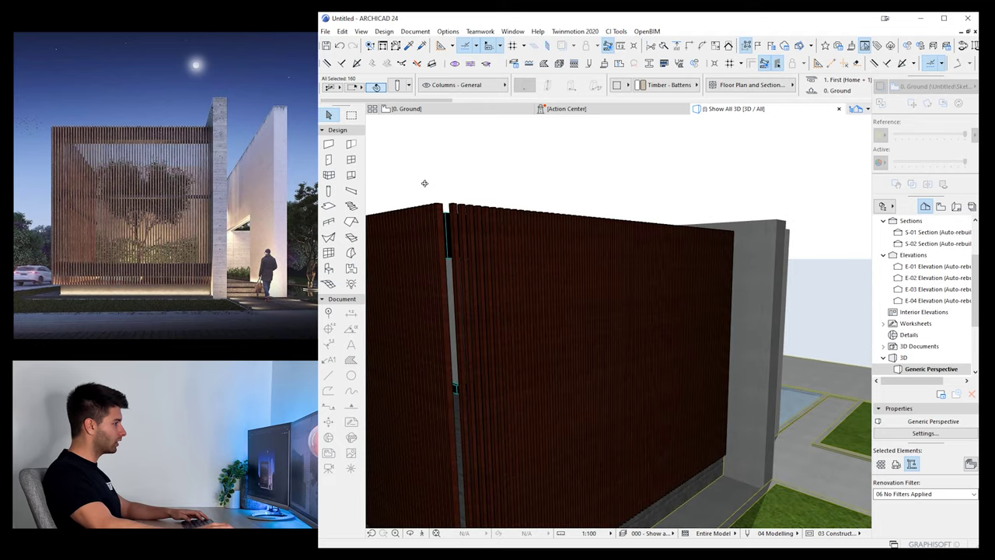
click(442, 210)
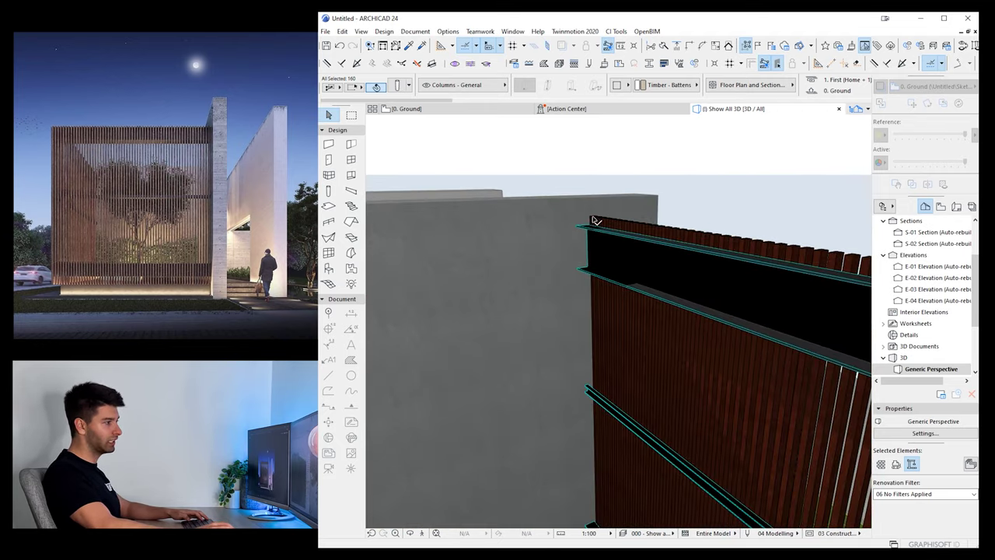
click(592, 219)
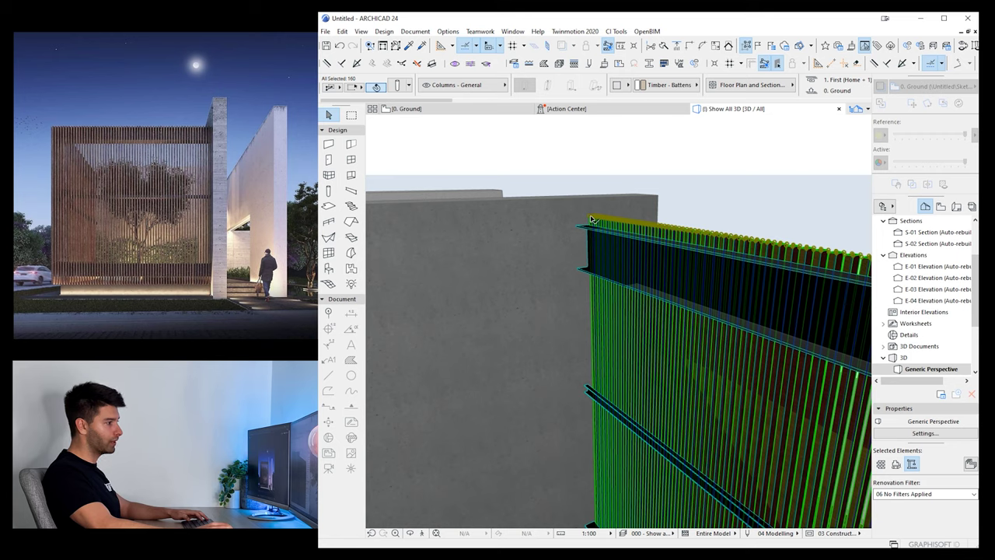
click(592, 220)
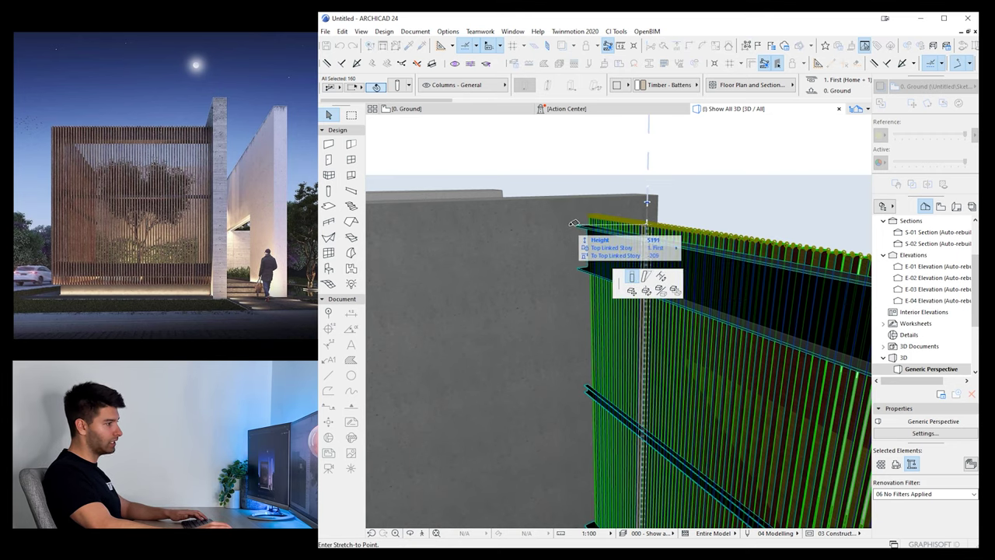
scroll(615, 237, down, 10)
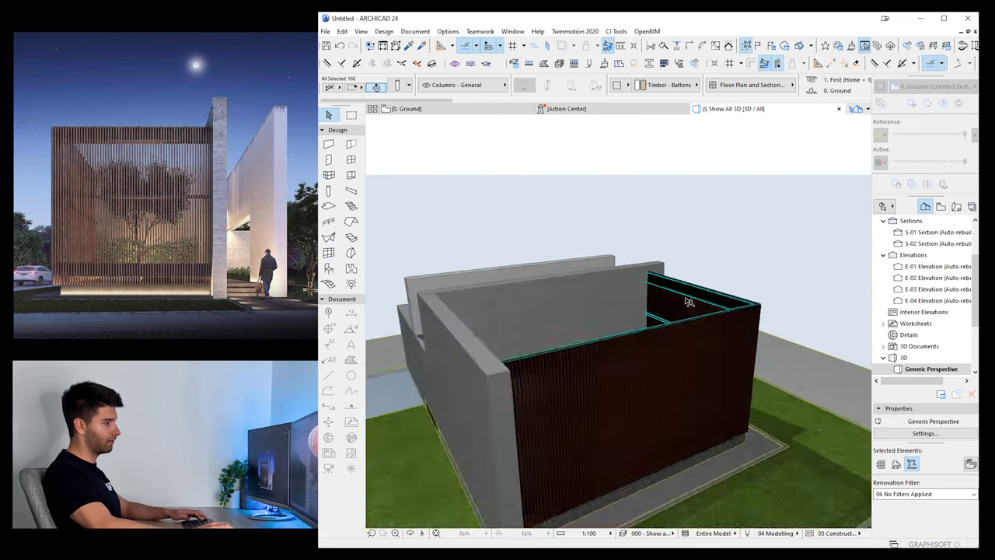
shift+middle_drag(614, 322, 589, 298)
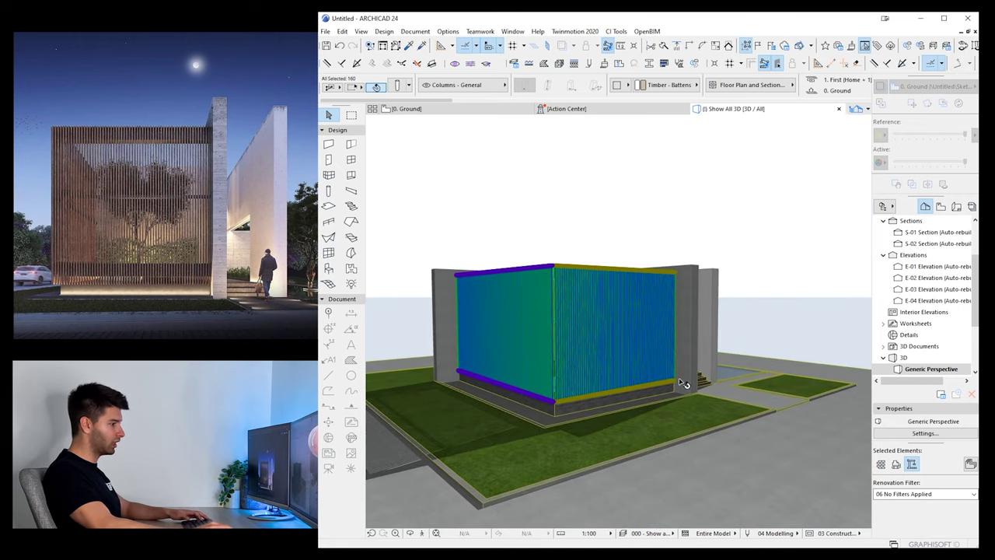
key(Escape)
On the ground floor plan, cut a rectangular hole in the middle of the site mesh enclosed by the batten screen
scroll(551, 402, up, 2)
shift+middle_drag(551, 402, 547, 376)
scroll(594, 384, up, 1)
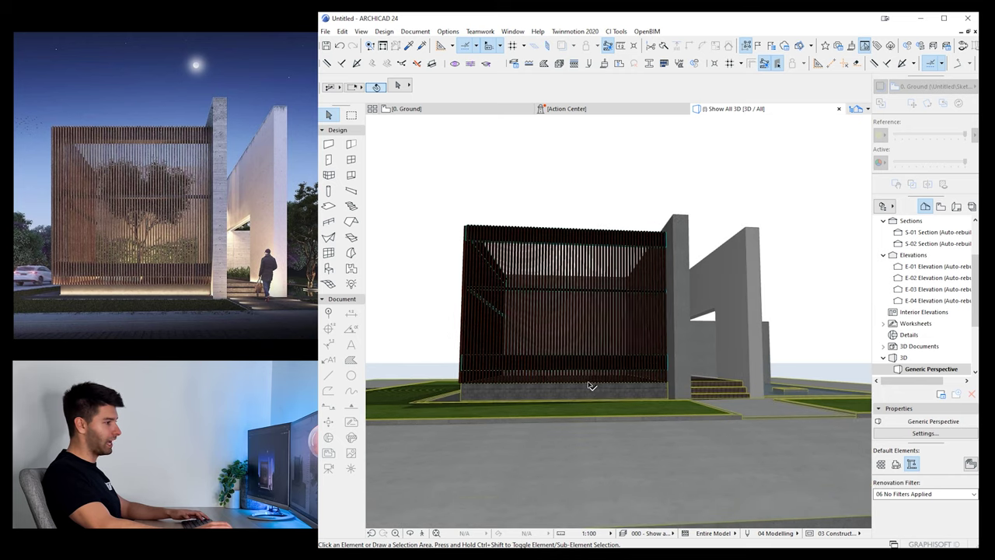
click(435, 111)
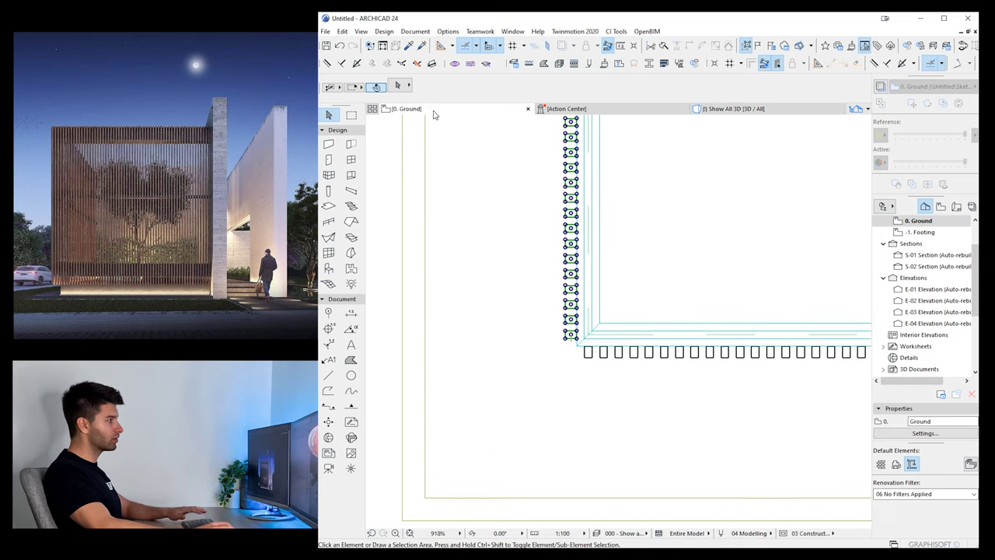
scroll(601, 299, down, 8)
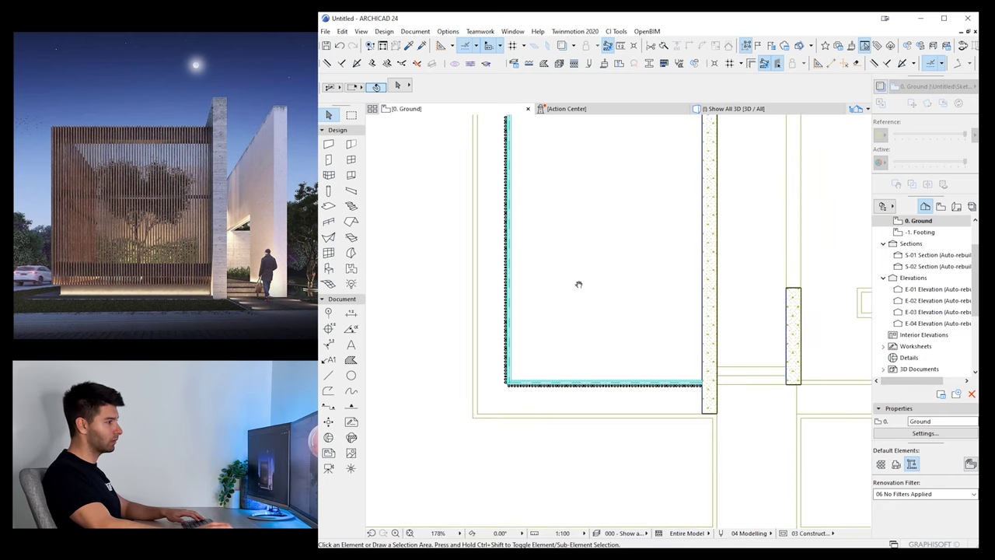
click(570, 304)
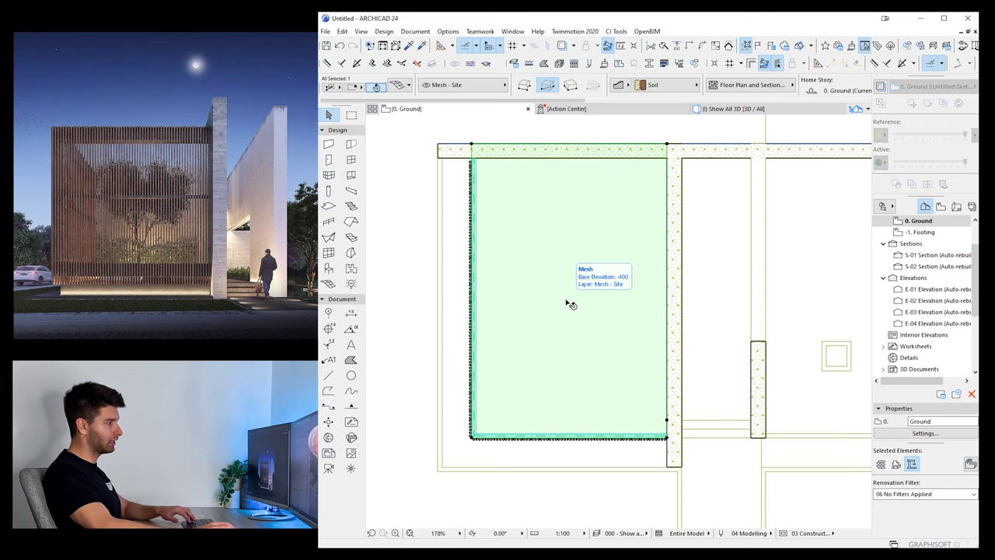
click(667, 146)
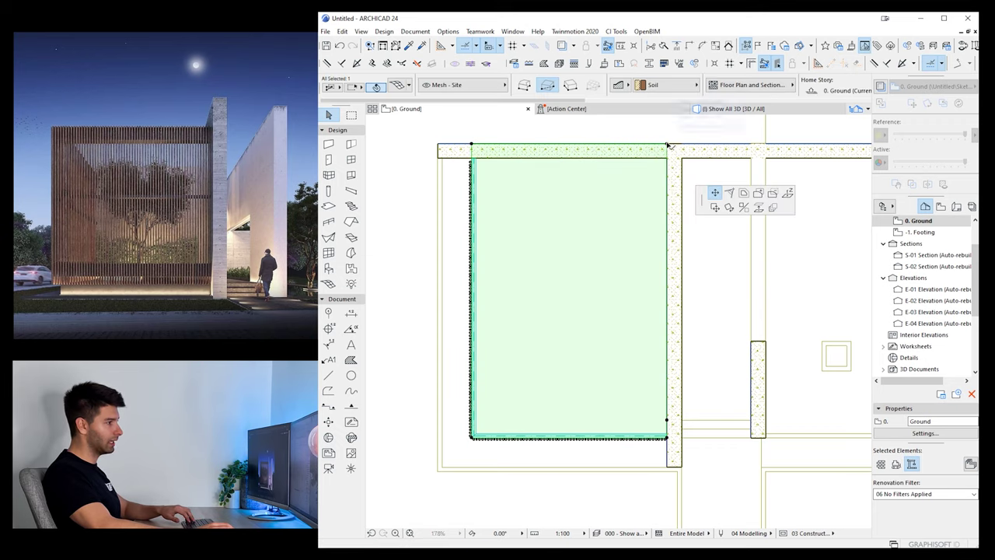
click(770, 195)
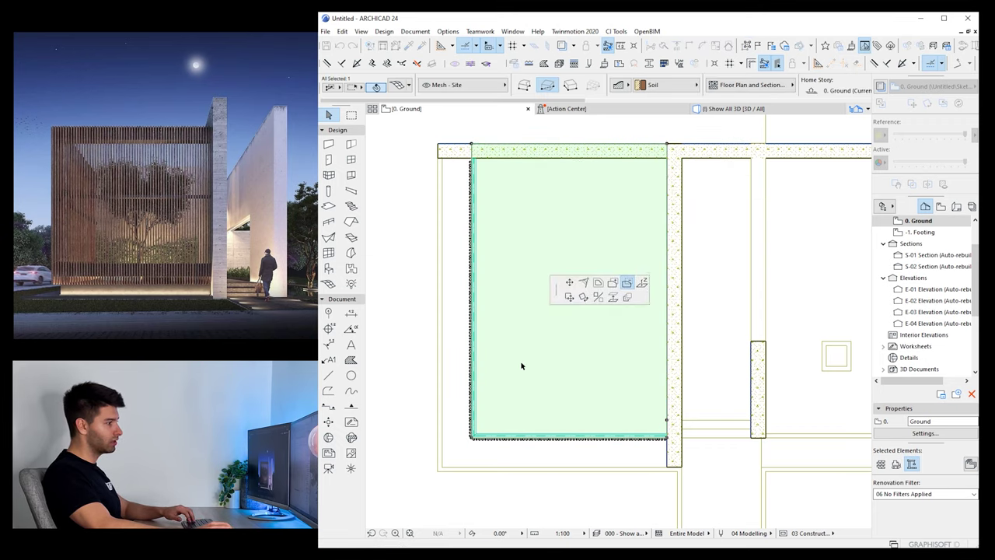
click(528, 366)
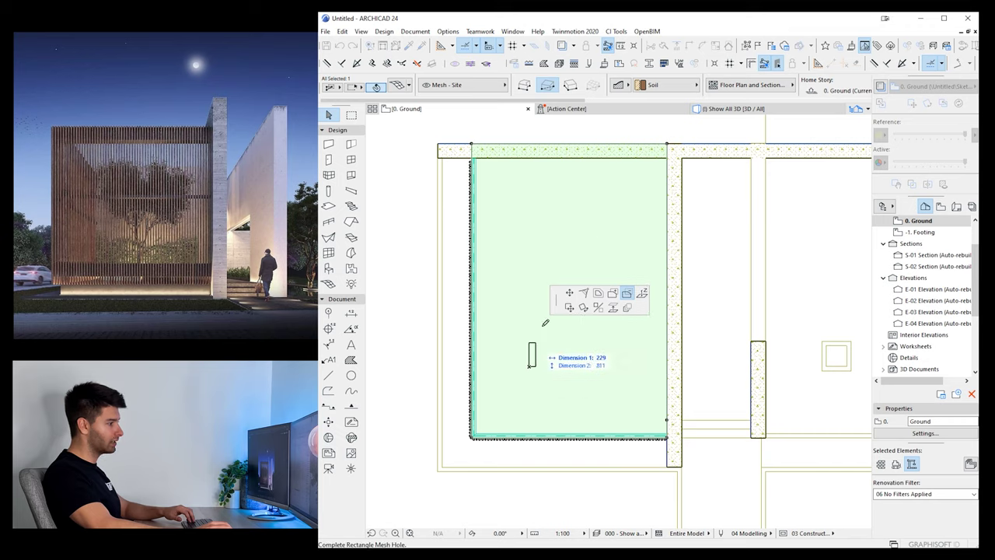
click(621, 211)
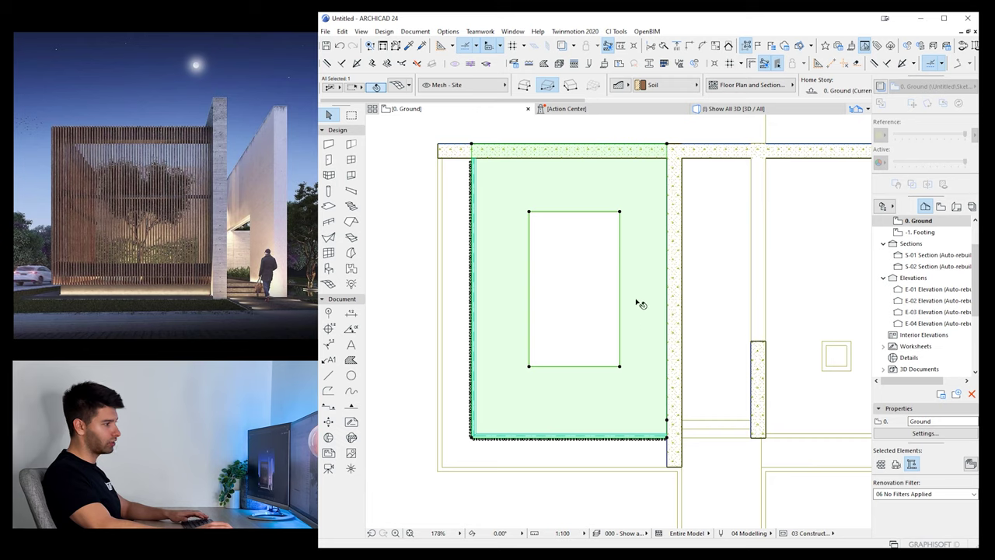
key(Escape)
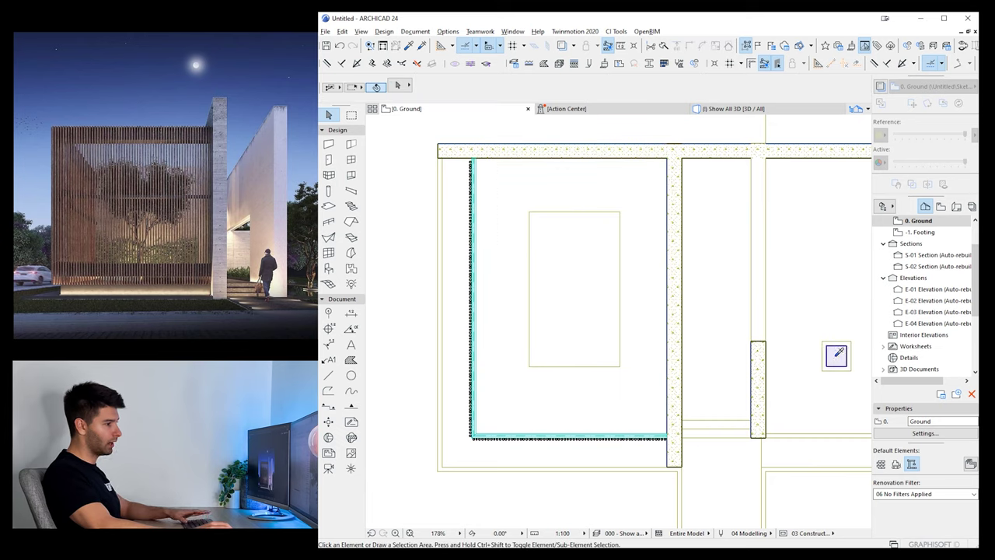
Reuse the site mesh's settings to fill the rectangular hole with a separate soil mesh, and return to the 3D view
alt+click(562, 365)
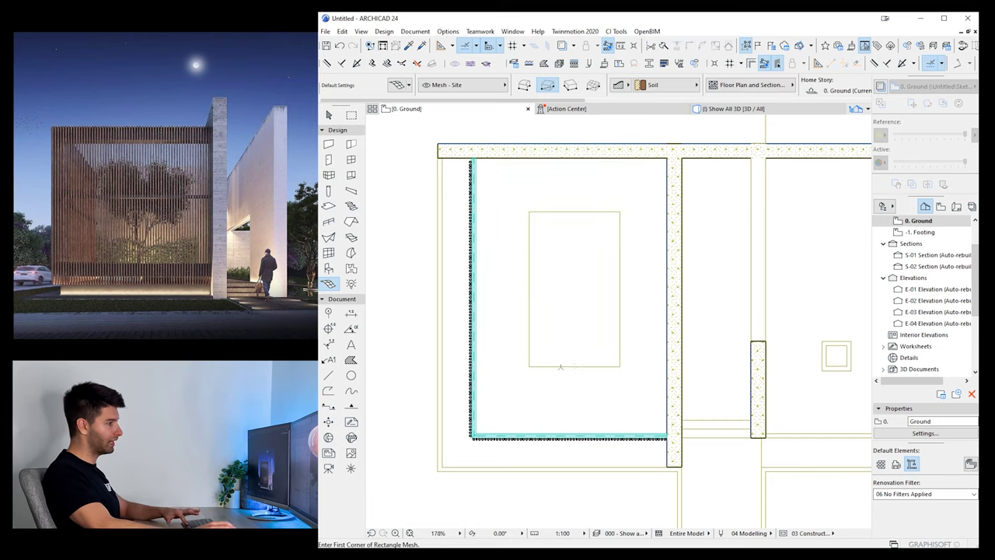
key(F3)
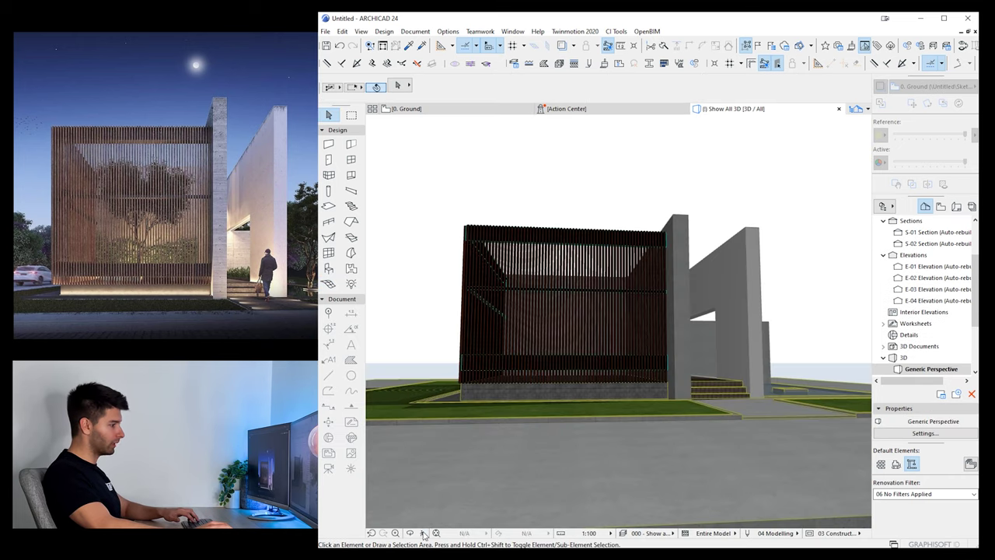
Inside the screened courtyard, raise the sunken soil mesh to just below the surrounding paving
key(w)
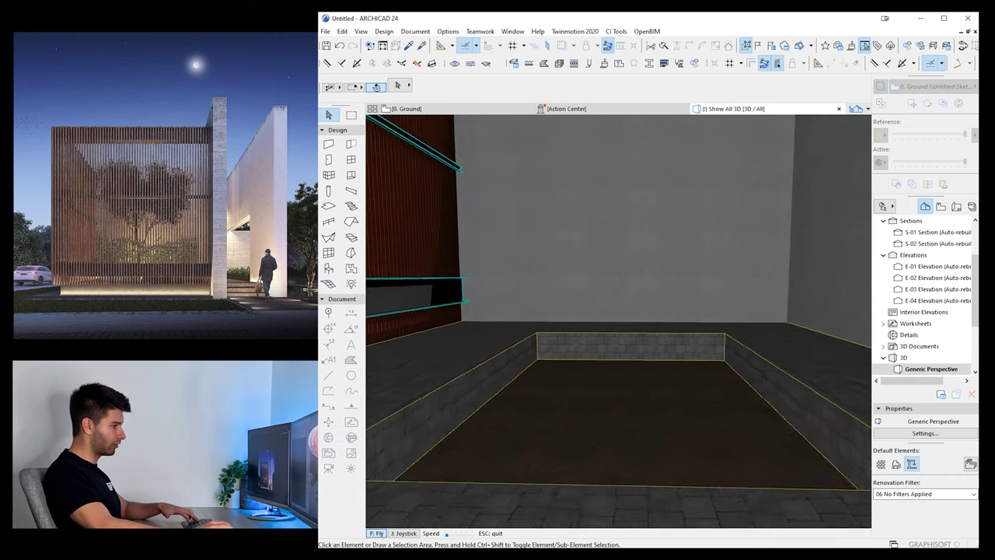
key(Escape)
click(615, 330)
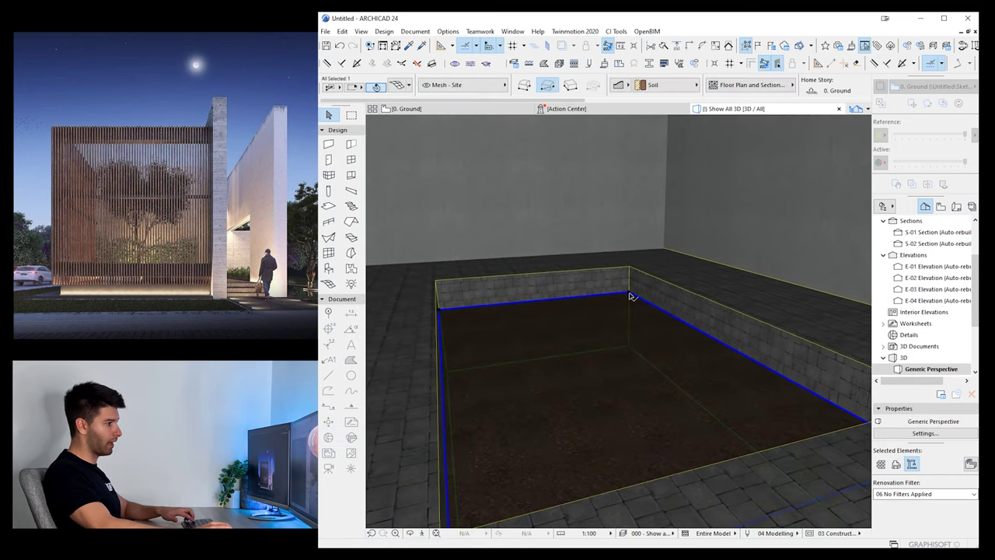
key(ctrl+d)
click(630, 293)
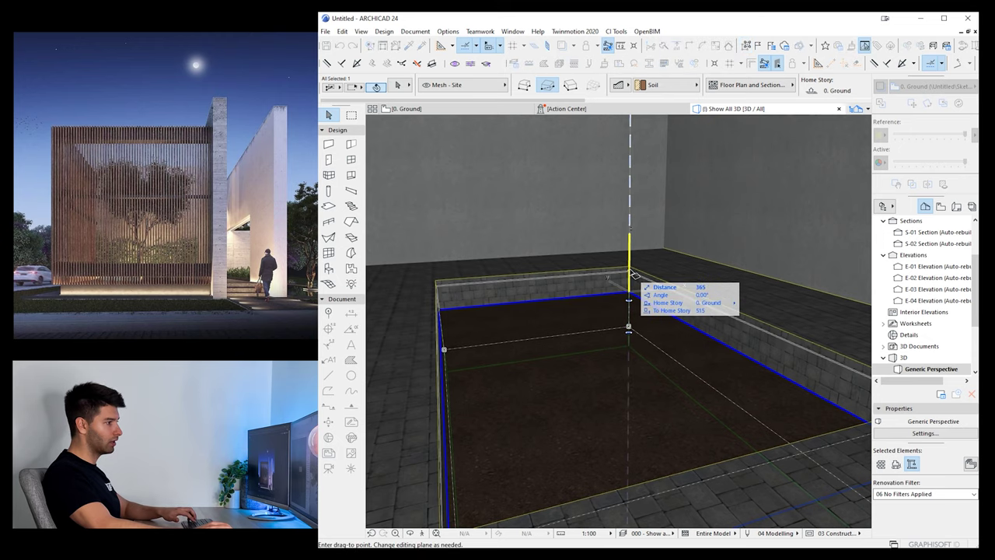
click(630, 267)
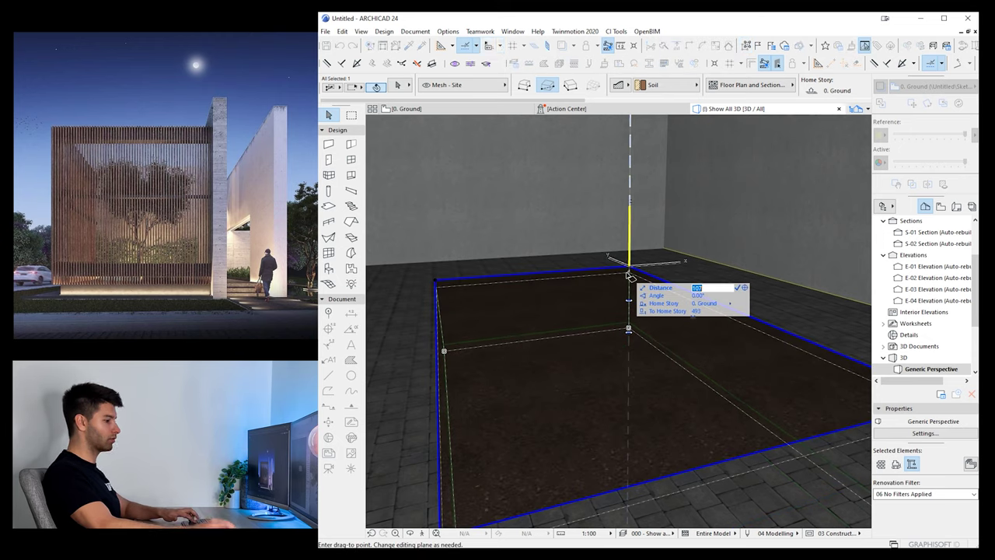
key(Return)
key(Escape)
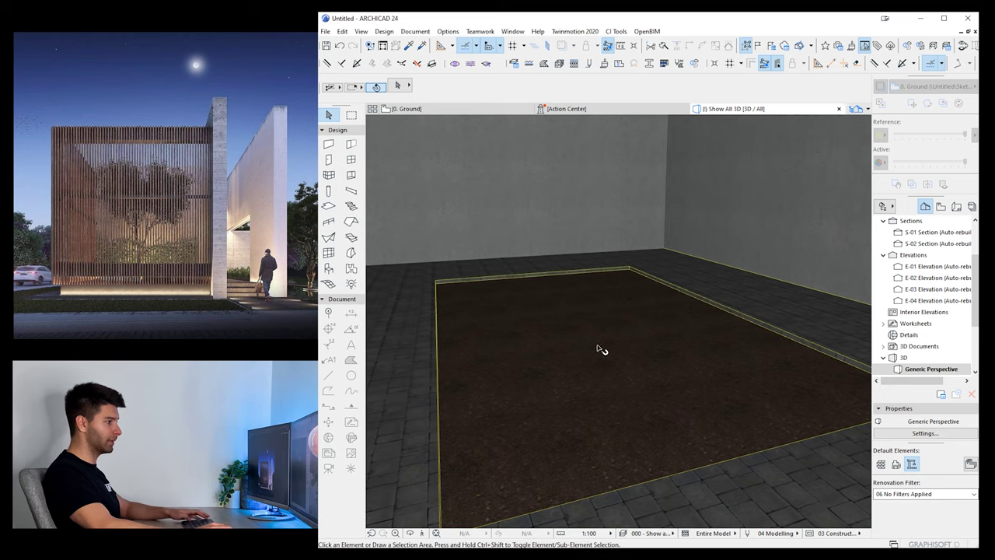
Frame the house from the street and synchronize the model to Twinmotion with Direct Link
scroll(617, 365, down, 10)
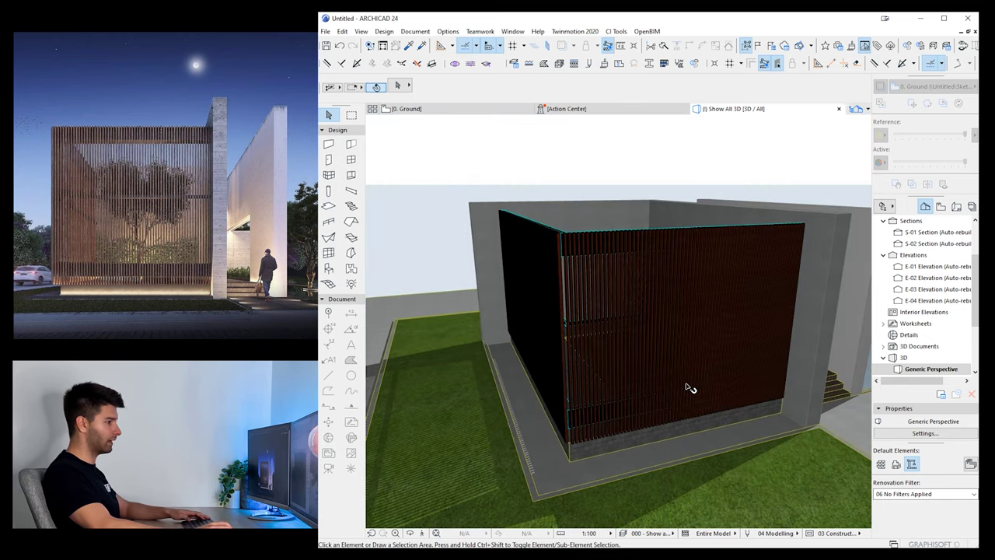
shift+middle_drag(686, 386, 612, 292)
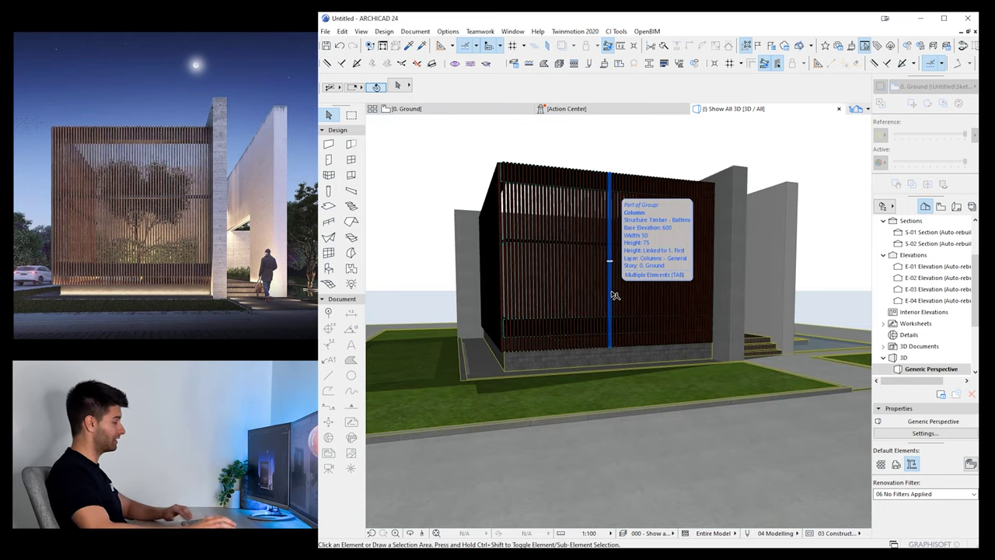
scroll(607, 345, down, 3)
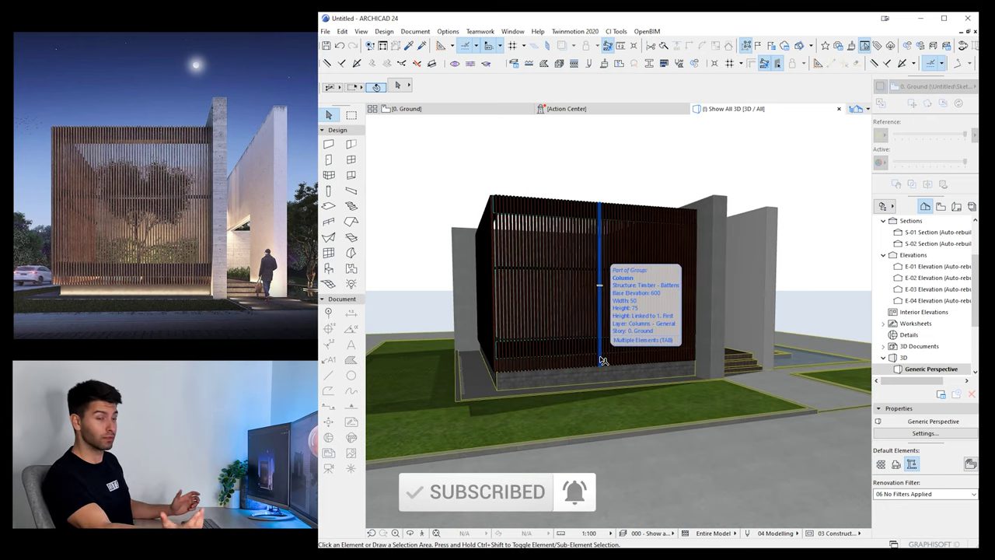
scroll(600, 359, down, 2)
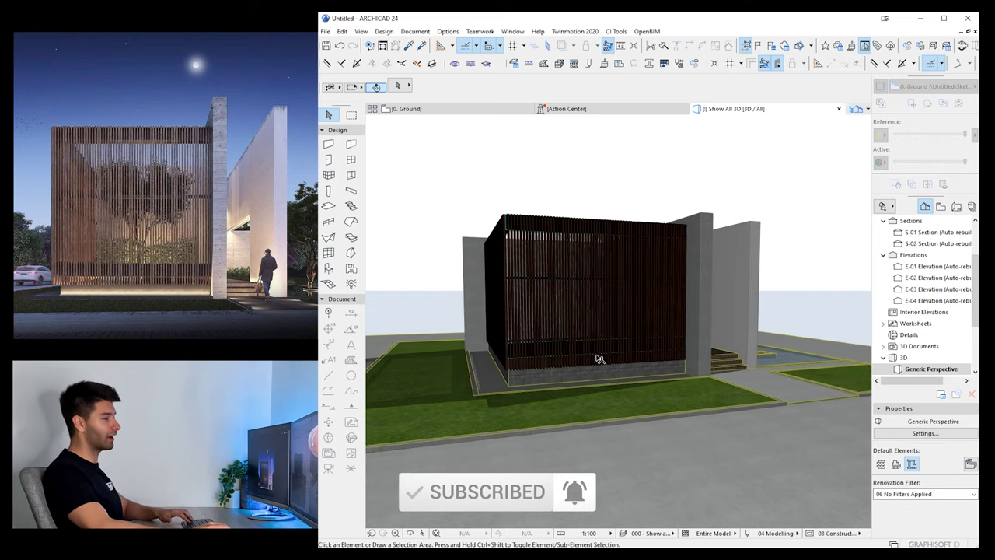
shift+middle_drag(595, 372, 709, 379)
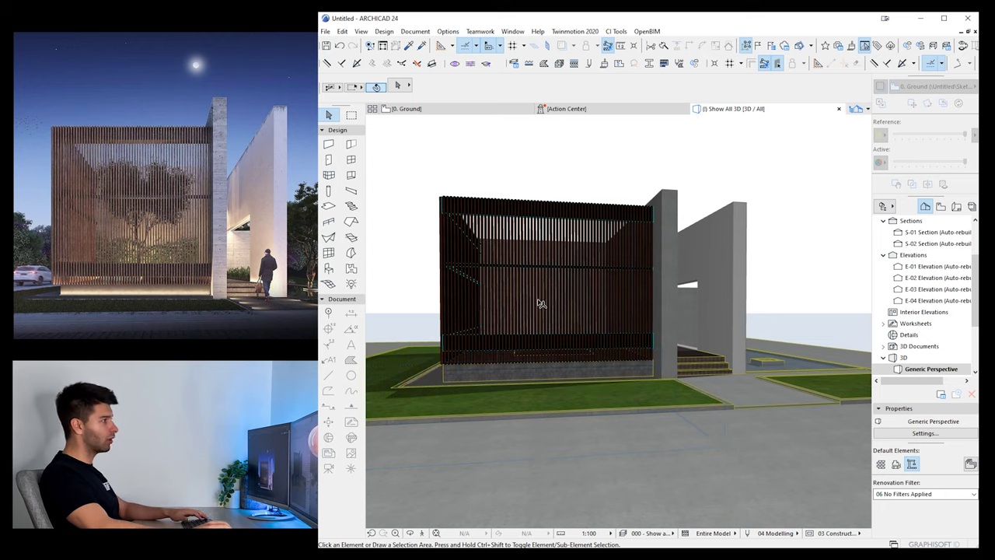
click(573, 32)
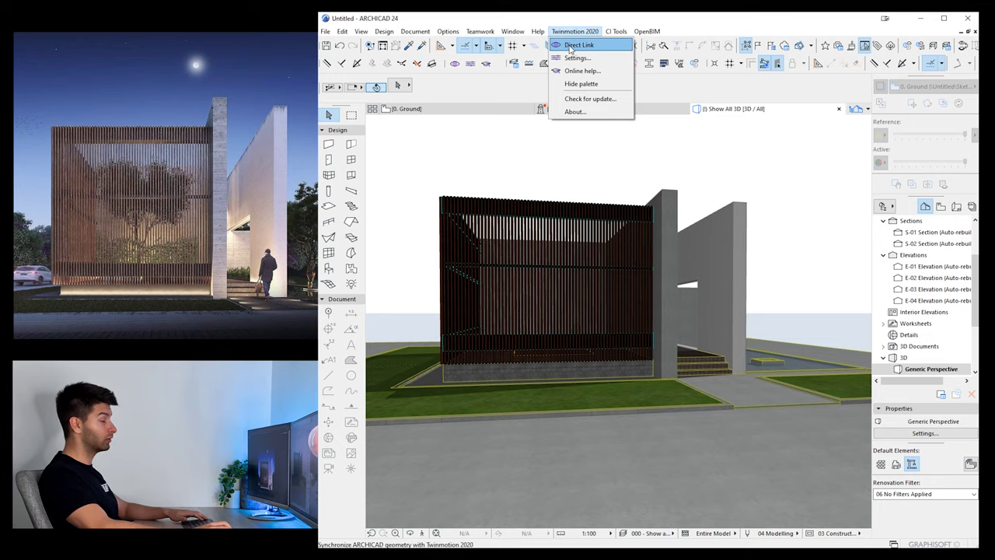
click(570, 48)
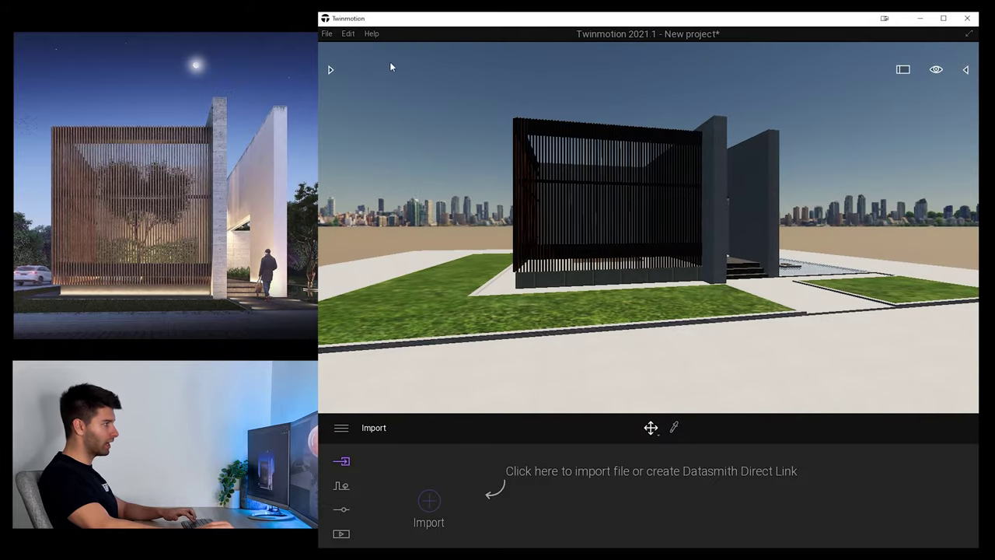
Set Twinmotion's render quality preferences to High
click(347, 34)
click(381, 189)
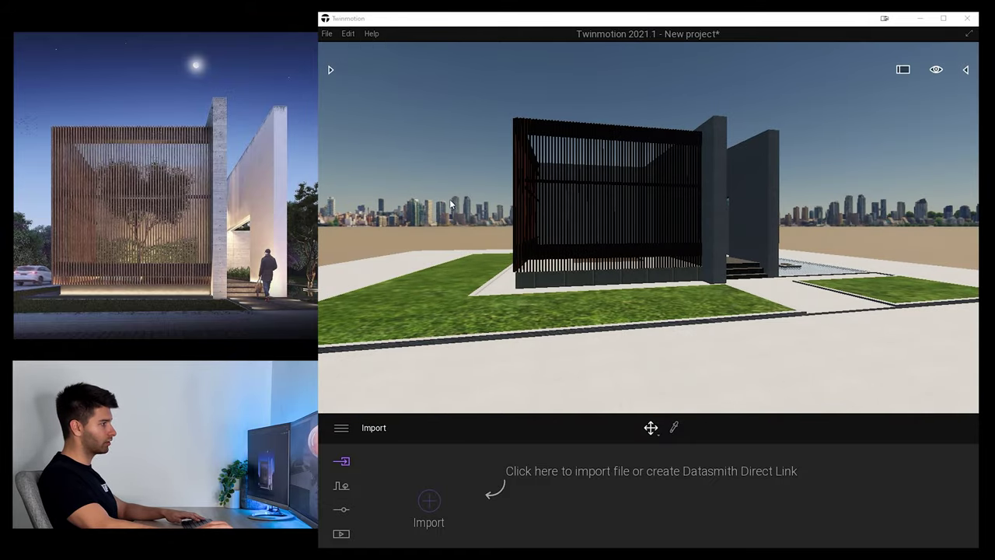
click(814, 139)
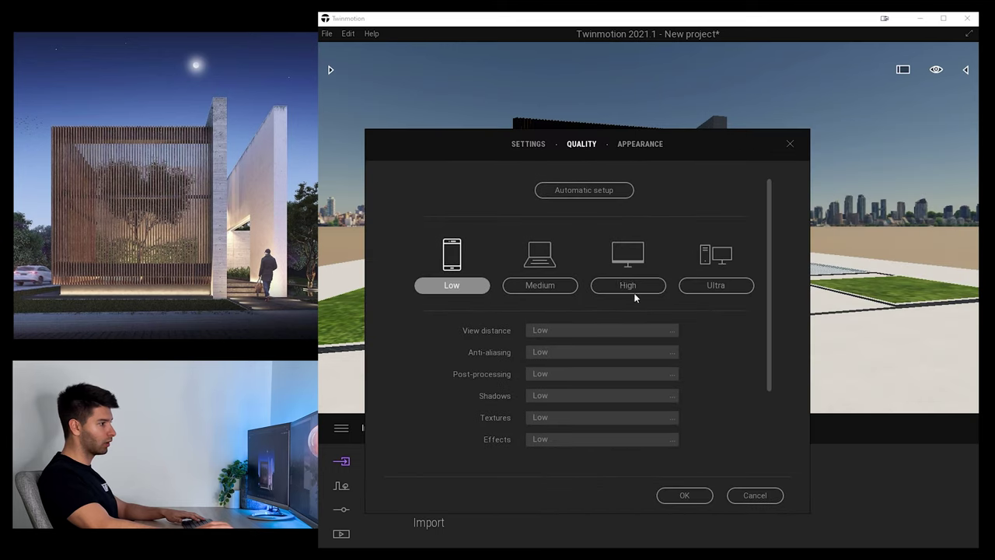
click(629, 285)
click(686, 496)
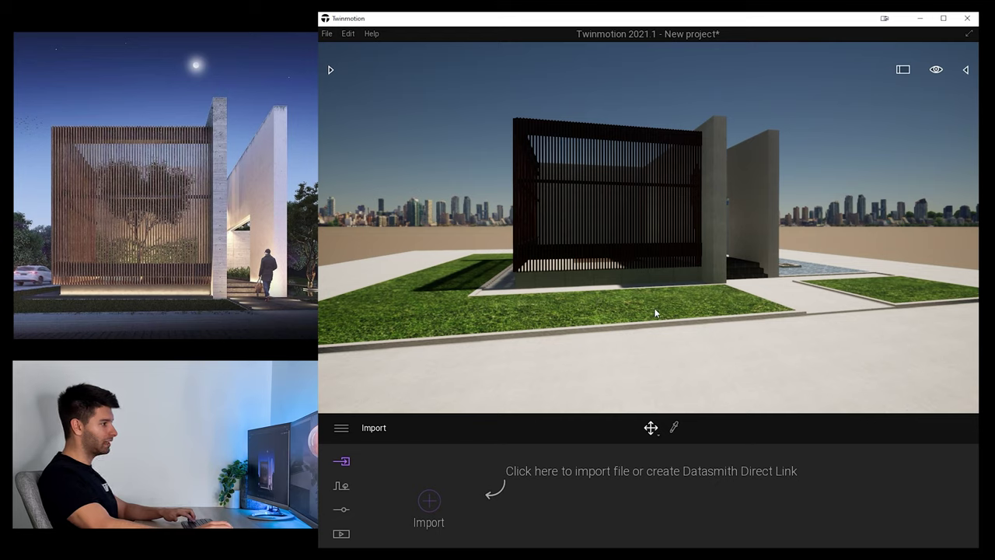
Set the scene's geographic location to Perth
click(344, 484)
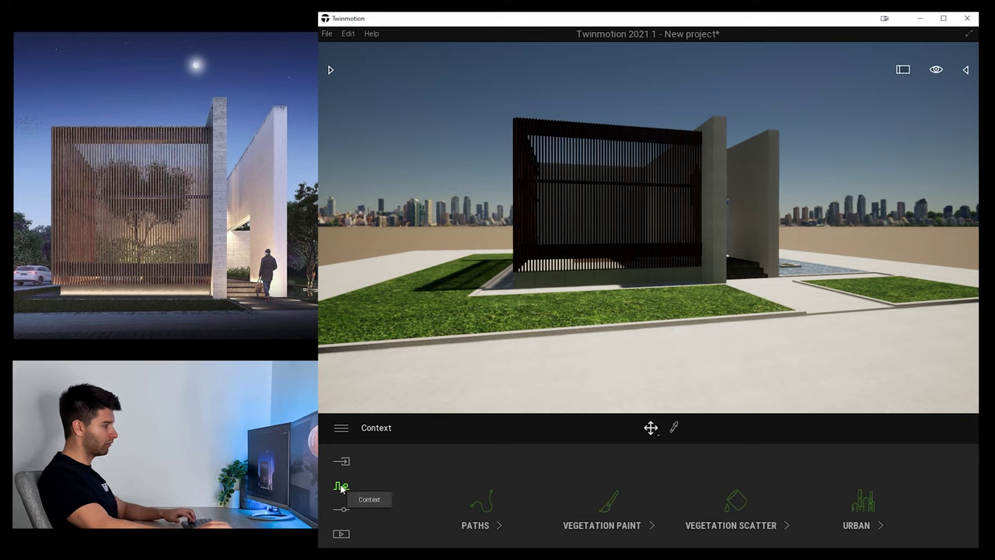
click(346, 511)
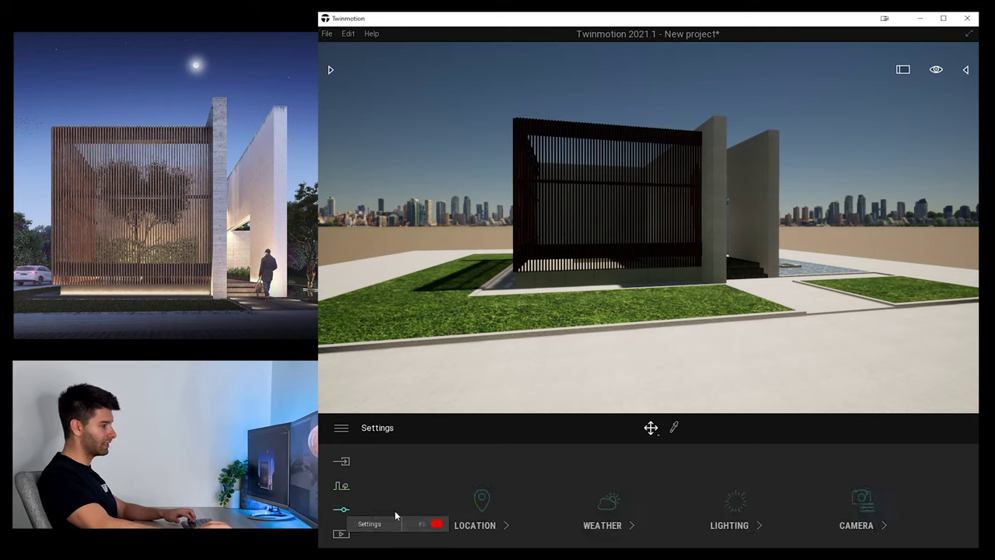
click(483, 502)
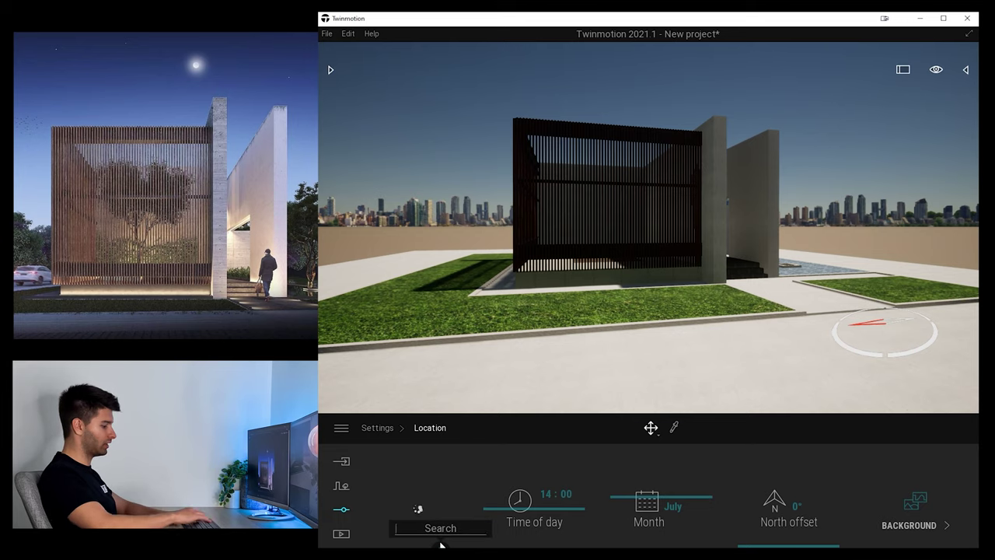
text(PERTH)
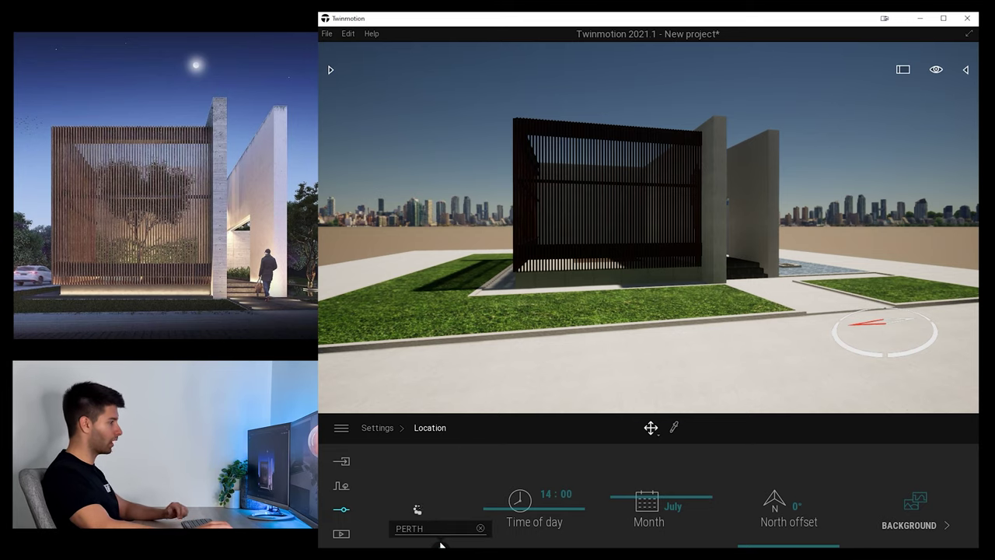
key(Return)
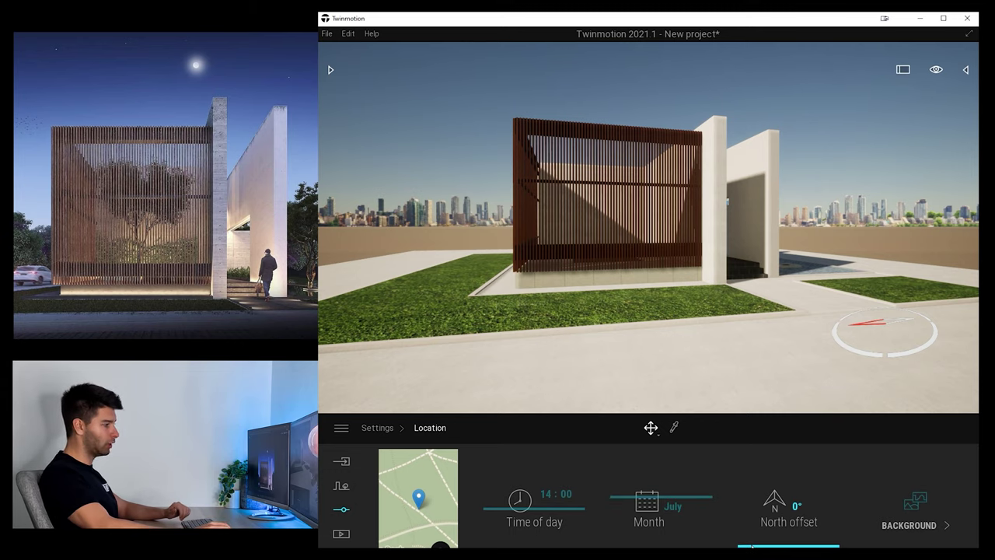
Light the scene as night by setting the time of day to 23:58, the month to December and the north offset to 92°
drag(747, 544, 743, 501)
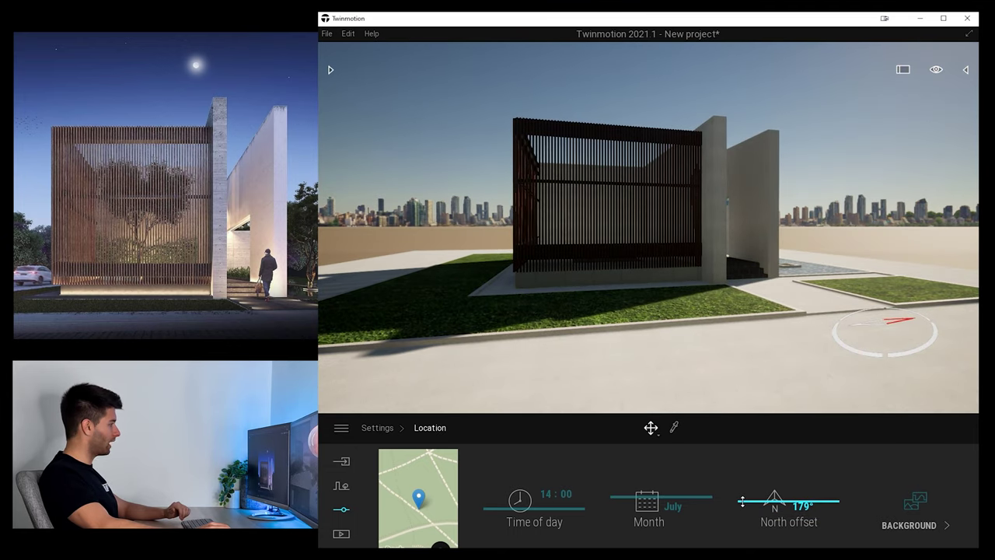
drag(743, 502, 743, 513)
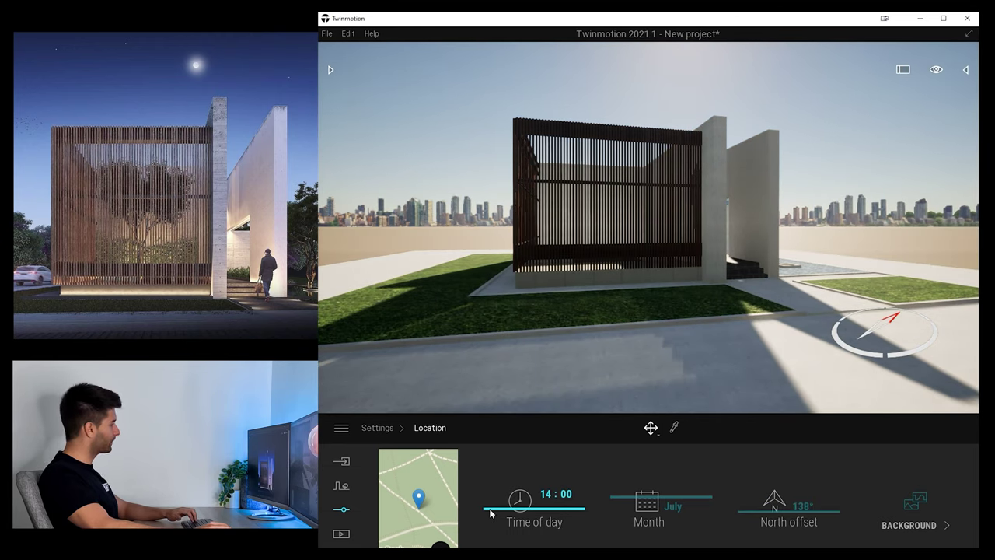
drag(491, 513, 490, 537)
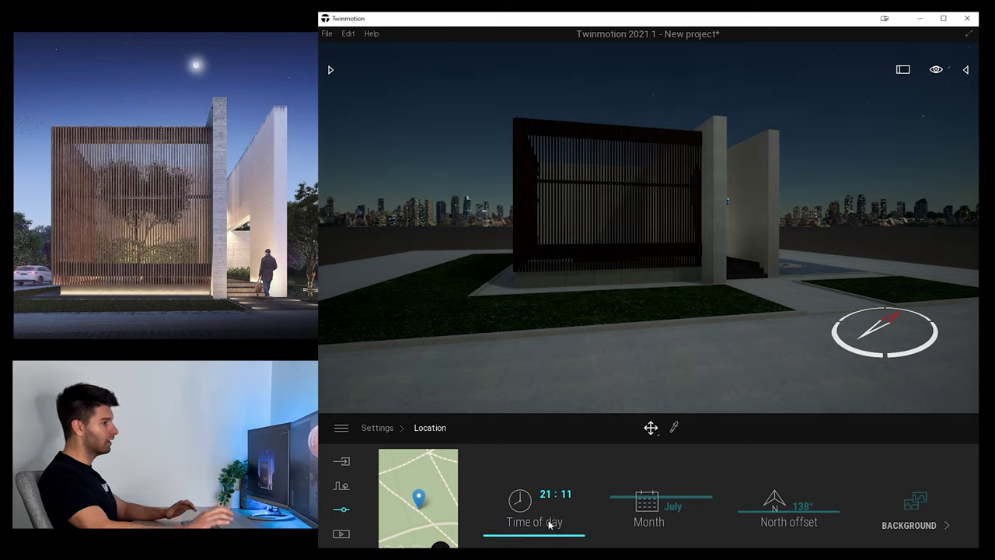
drag(750, 507, 750, 476)
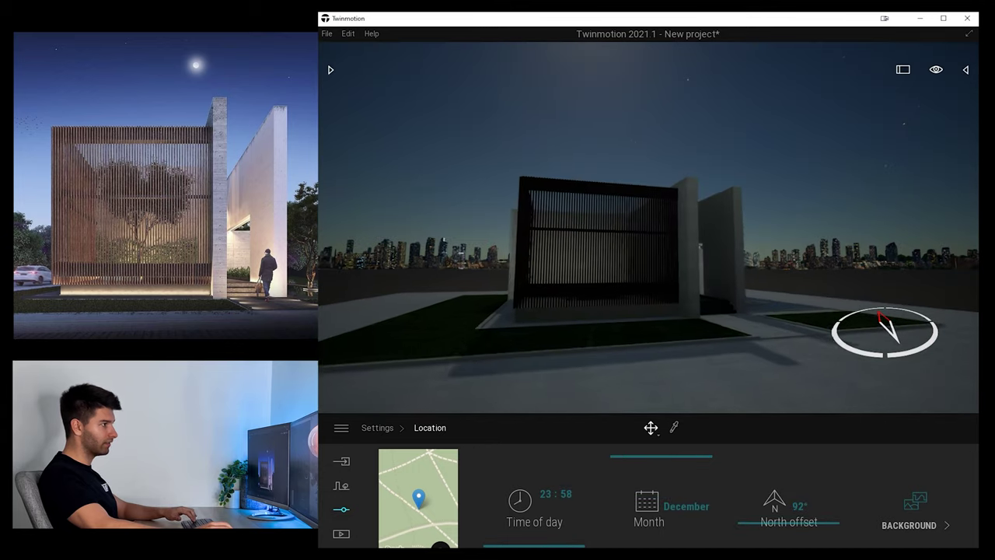
Change the scene's background picture to Countryside and open the weather settings
right_drag(648, 280, 594, 257)
key(w)
key(d)
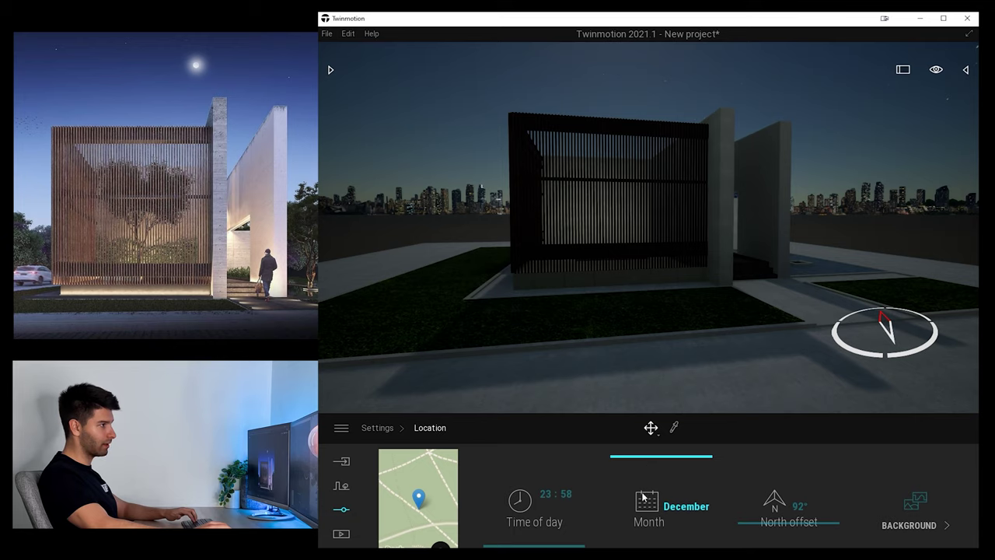
drag(620, 460, 617, 550)
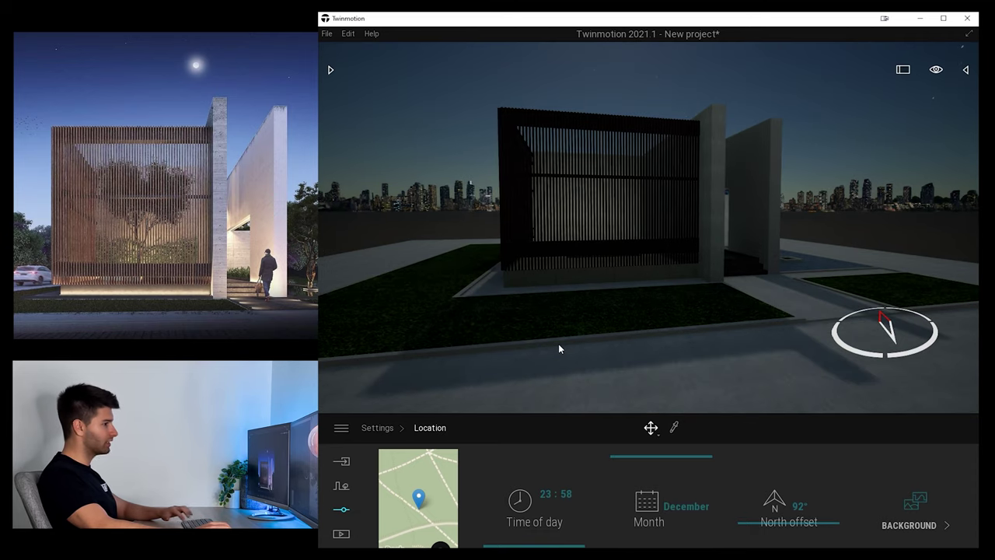
click(913, 509)
click(615, 507)
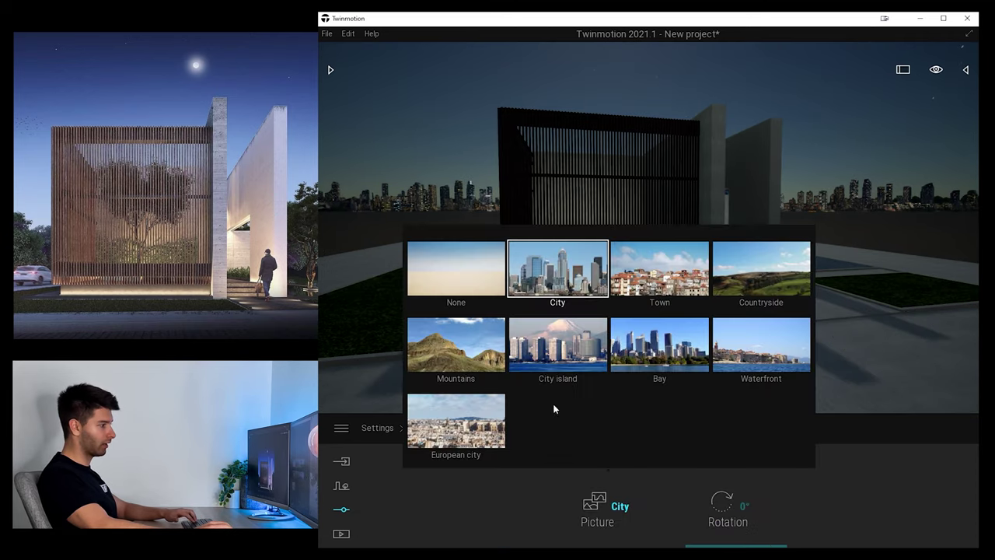
click(762, 268)
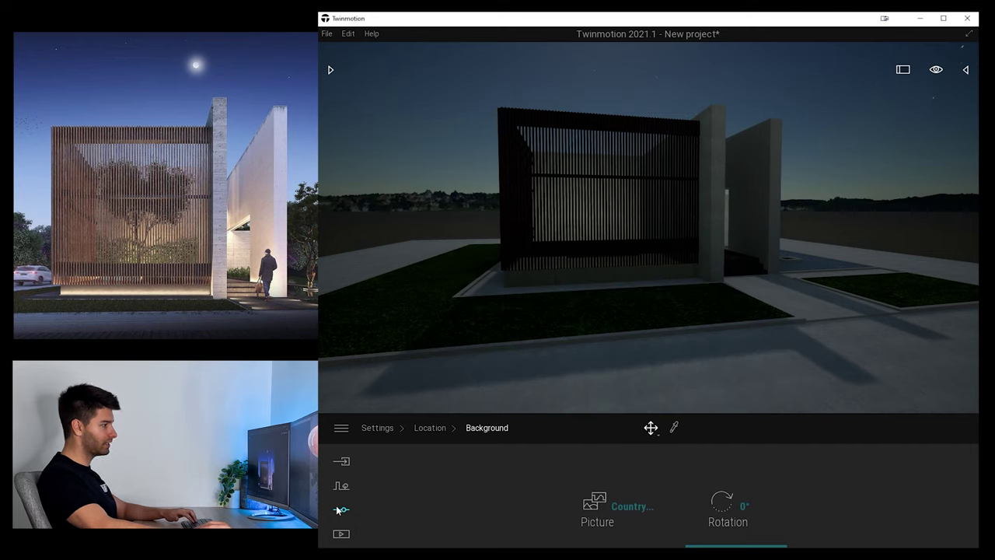
click(378, 427)
click(599, 505)
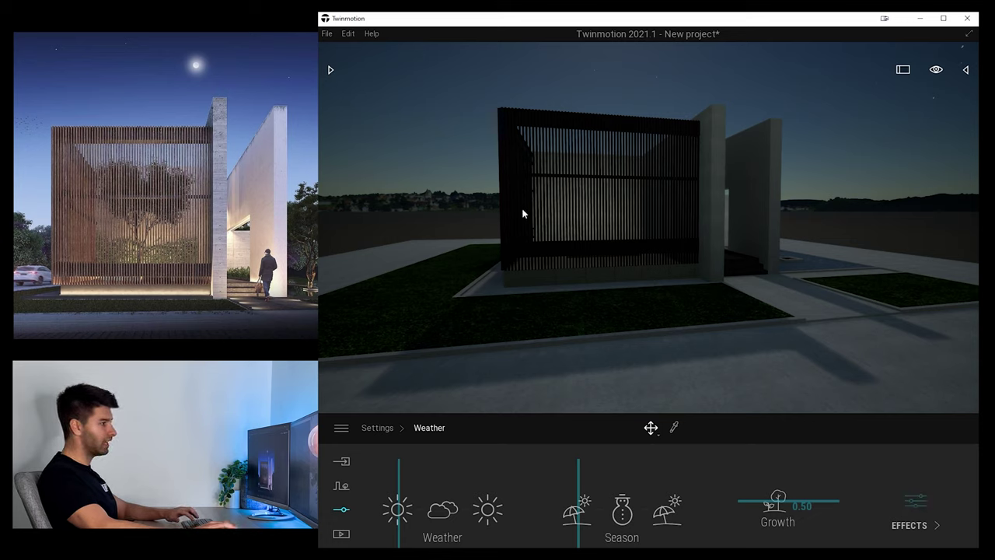
Place a neon light from the library at the base of the slatted street facade and select it
click(330, 71)
click(478, 218)
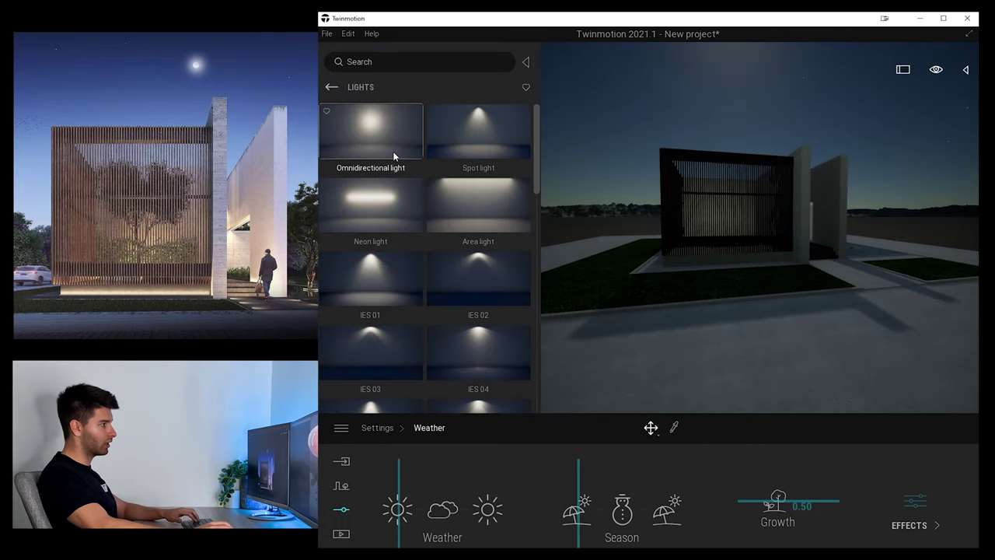
drag(378, 200, 802, 342)
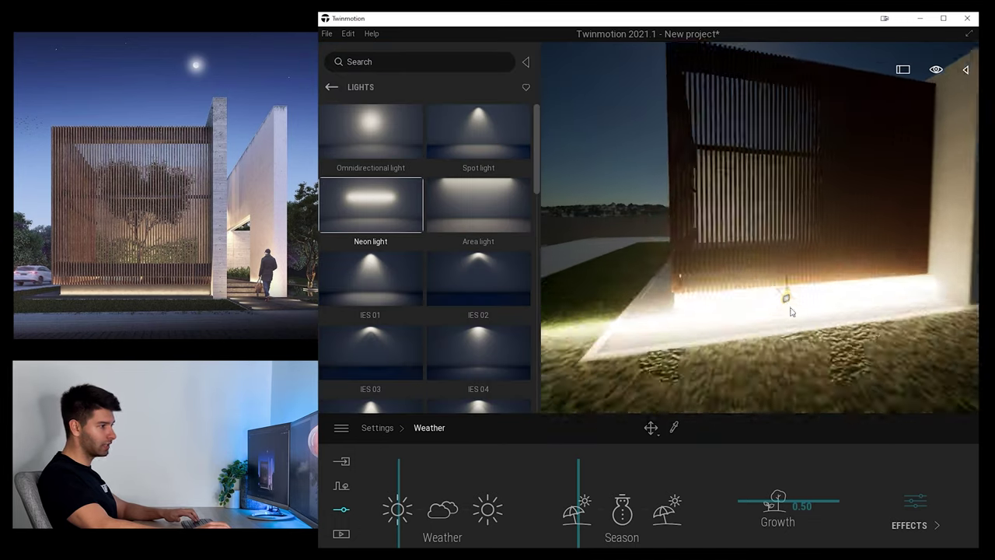
shift+middle_drag(800, 342, 785, 341)
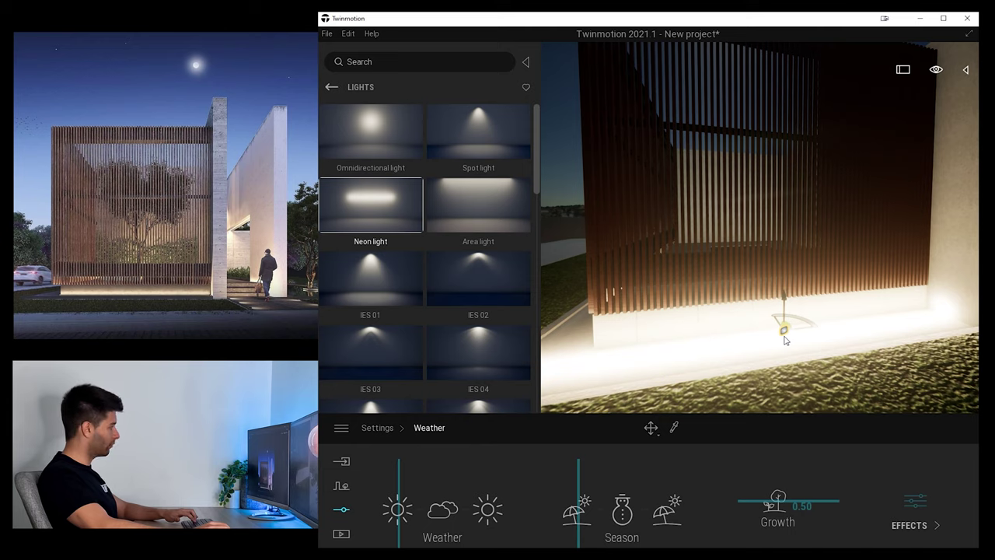
click(785, 334)
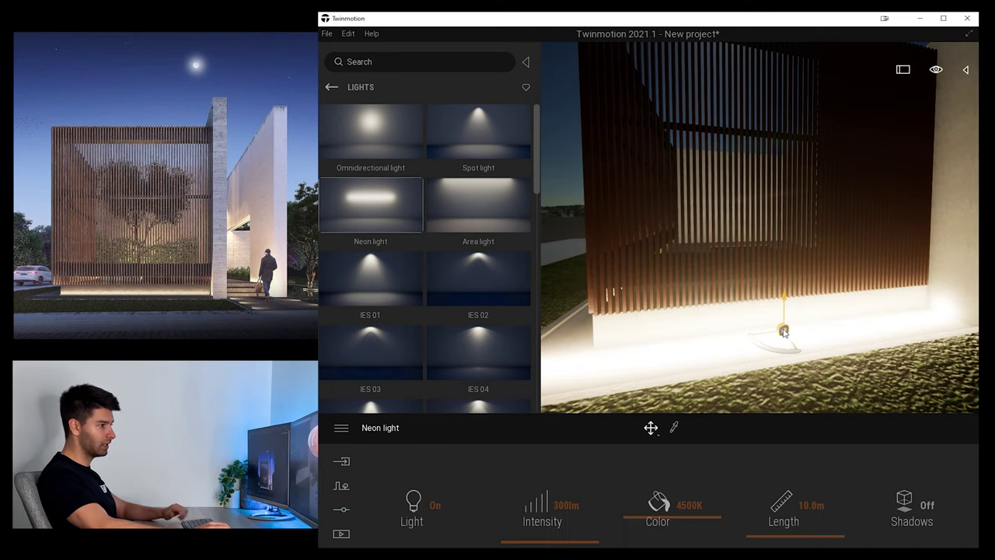
Set the neon light's intensity to 10 lm and its length to 6.5 m
text(10)
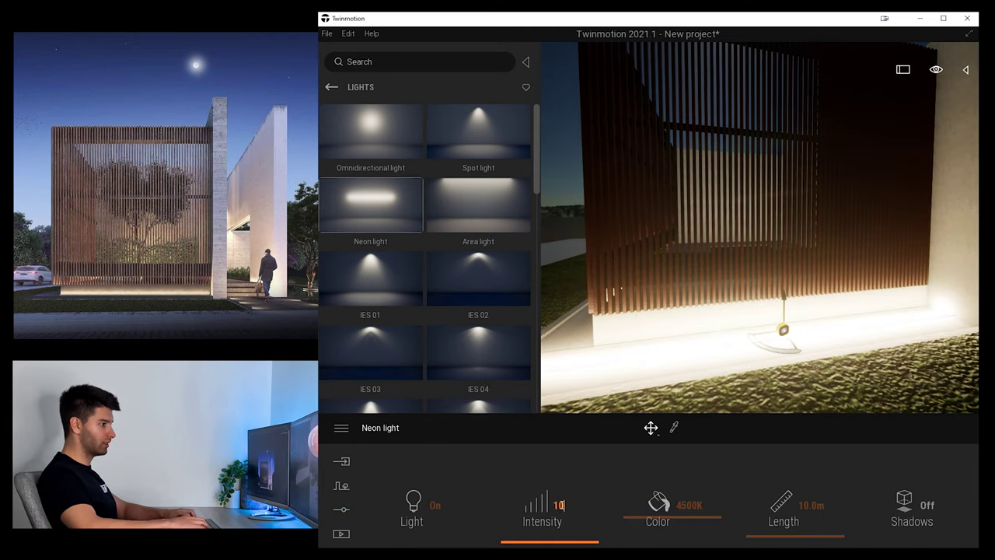
key(Return)
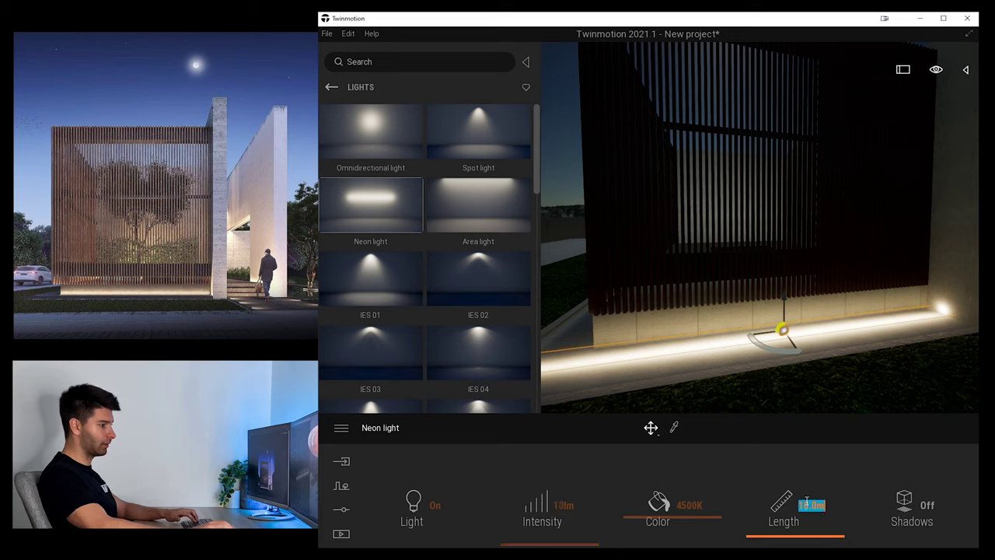
text(6)
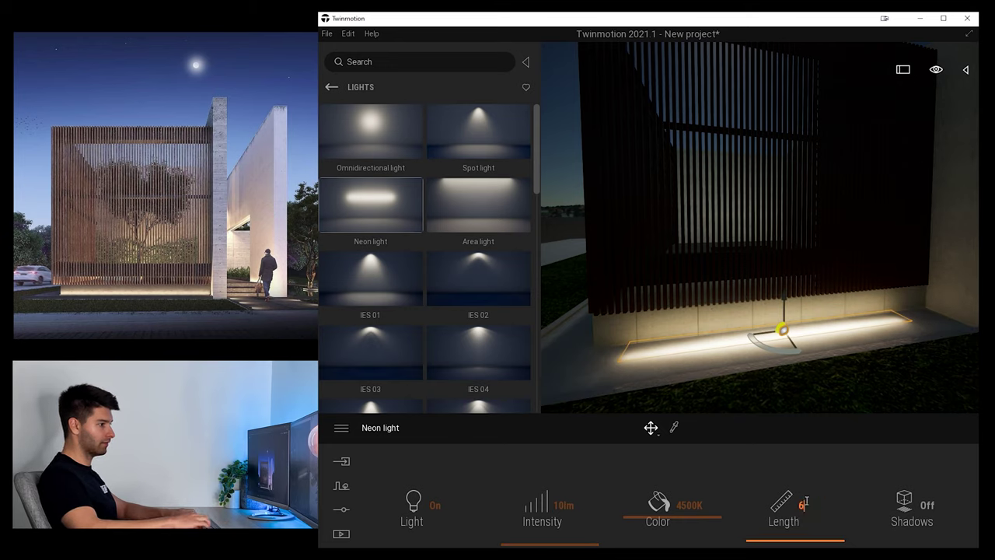
key(Return)
text(6.5)
key(Return)
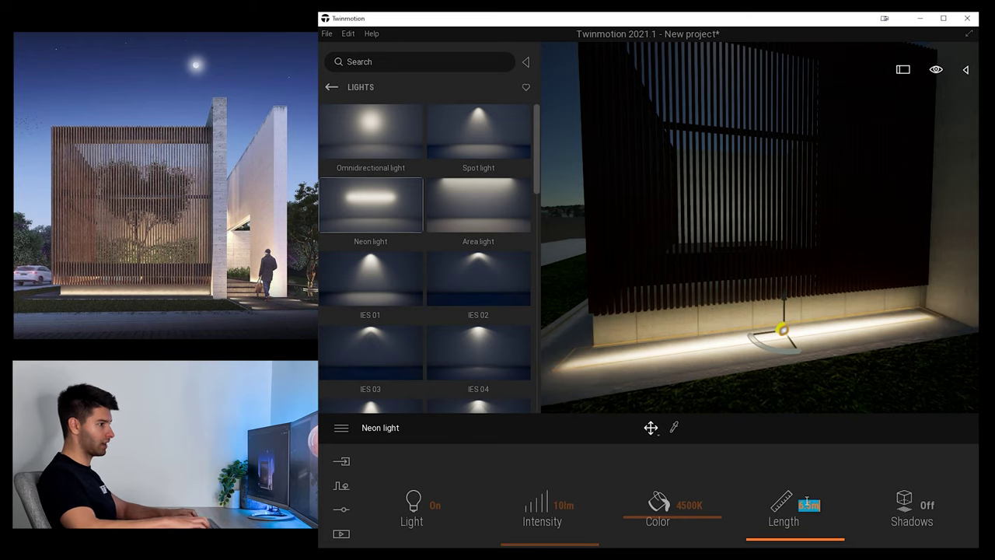
Shift the neon light toward the base wall of the facade and raise it about 0.17 m
key(space)
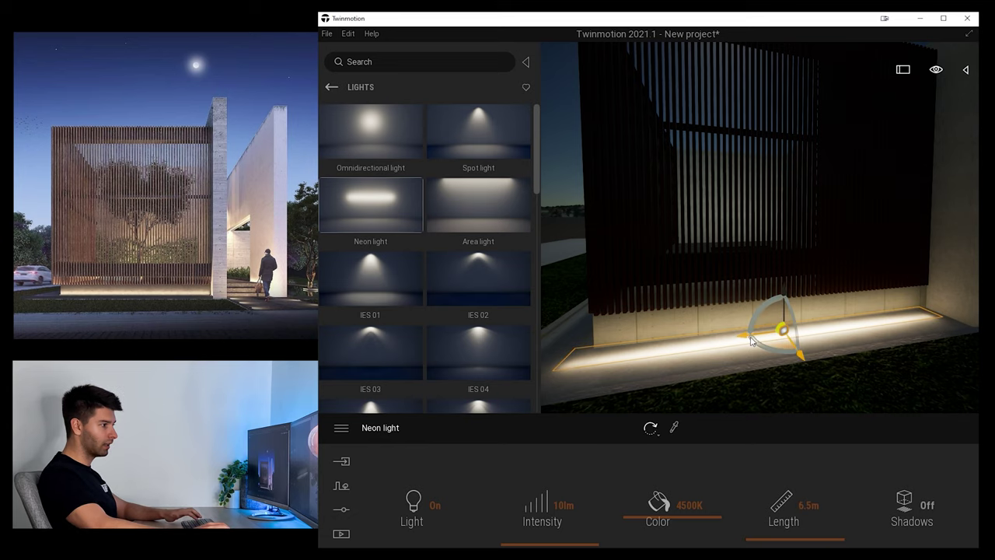
drag(784, 331, 788, 330)
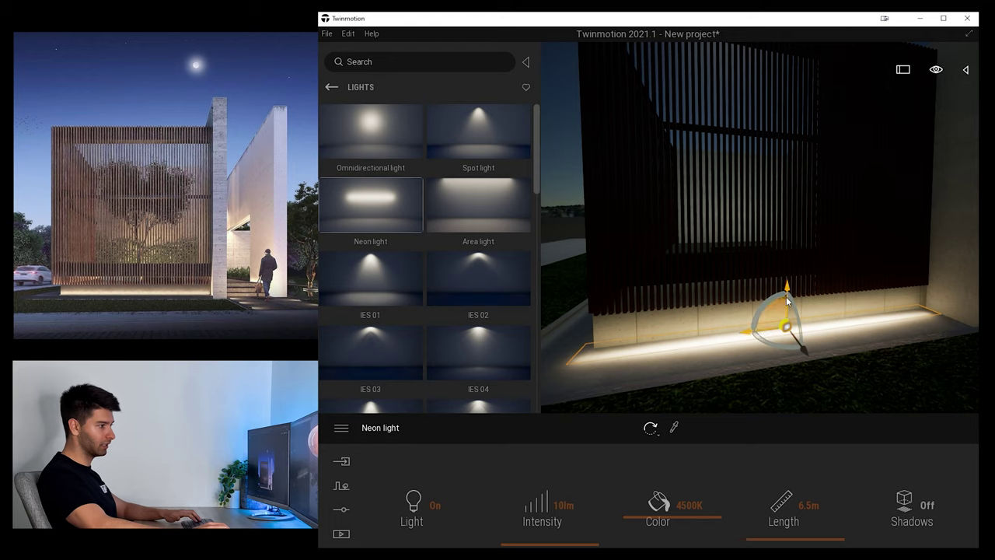
drag(789, 290, 788, 283)
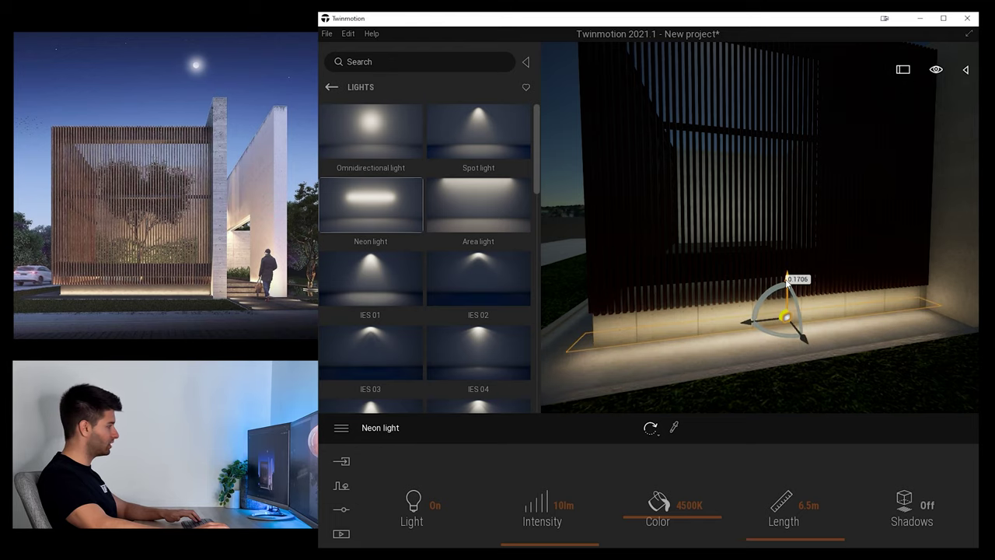
Copy the neon light as one instance at 2.55 m spacing, rotate it 90° and move it along the house's adjacent side wall
key(s)
right_drag(852, 342, 925, 350)
key(a)
mouse_move(796, 299)
right_down()
mouse_move(777, 299)
mouse_move(796, 302)
right_up()
key(s)
shift+drag(783, 286, 692, 329)
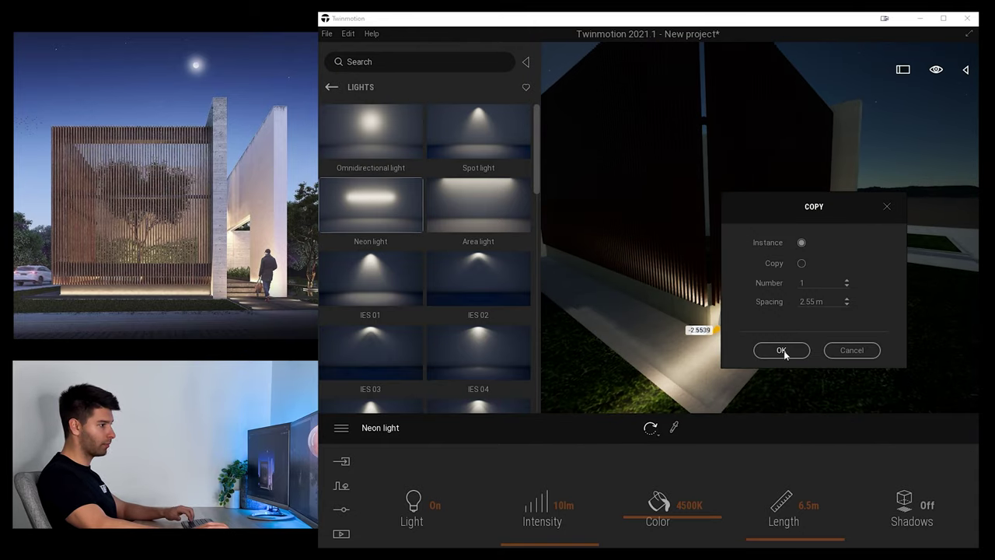
click(771, 352)
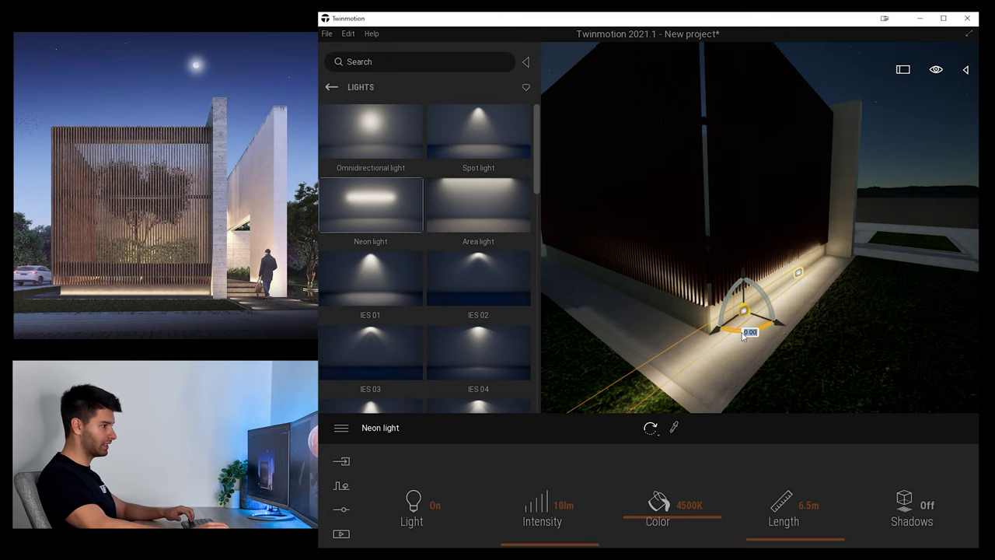
text(90)
key(Return)
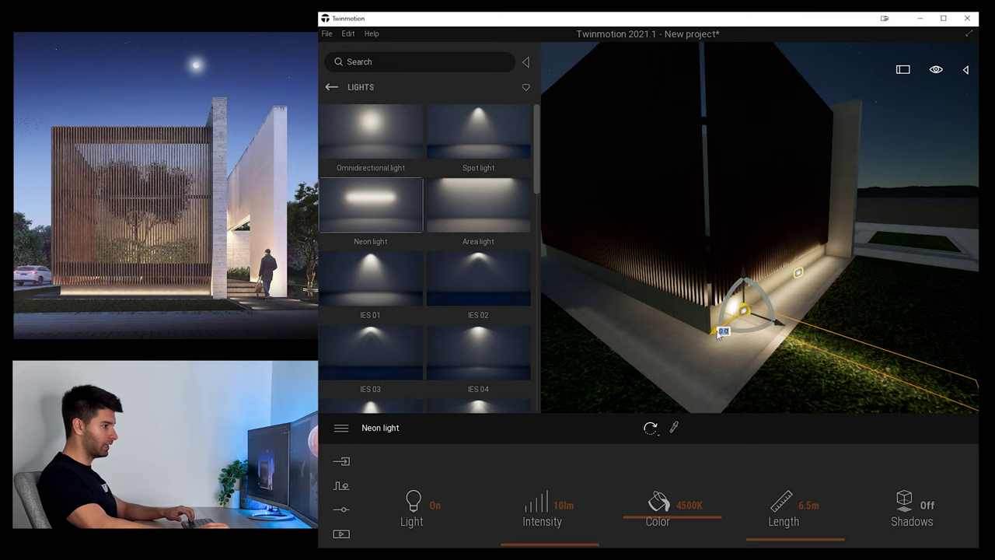
drag(719, 332, 626, 302)
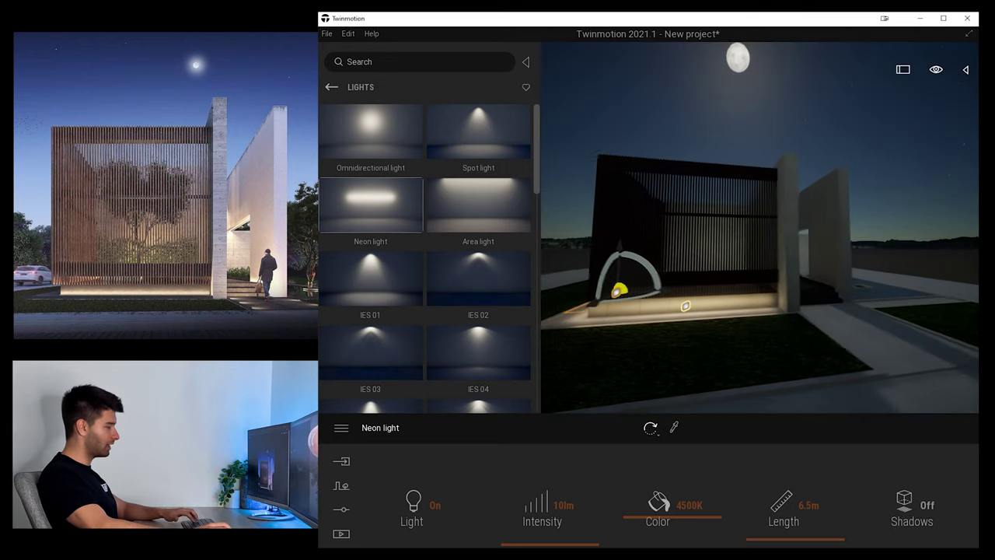
Place a spot light at the street end of the entrance path, on the edge beside the front lawn
key(Escape)
key(d)
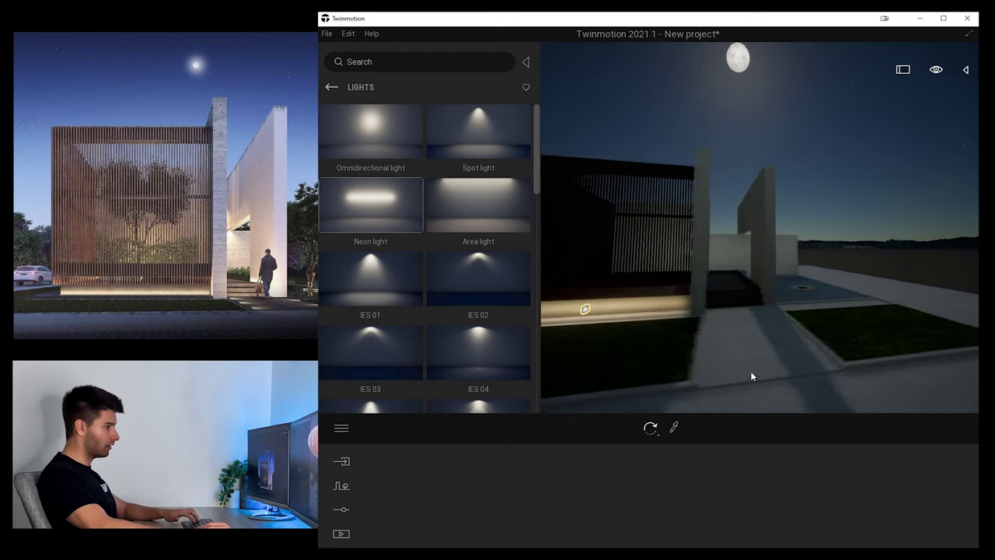
key(w)
right_drag(694, 402, 694, 411)
key(s)
right_drag(601, 333, 601, 350)
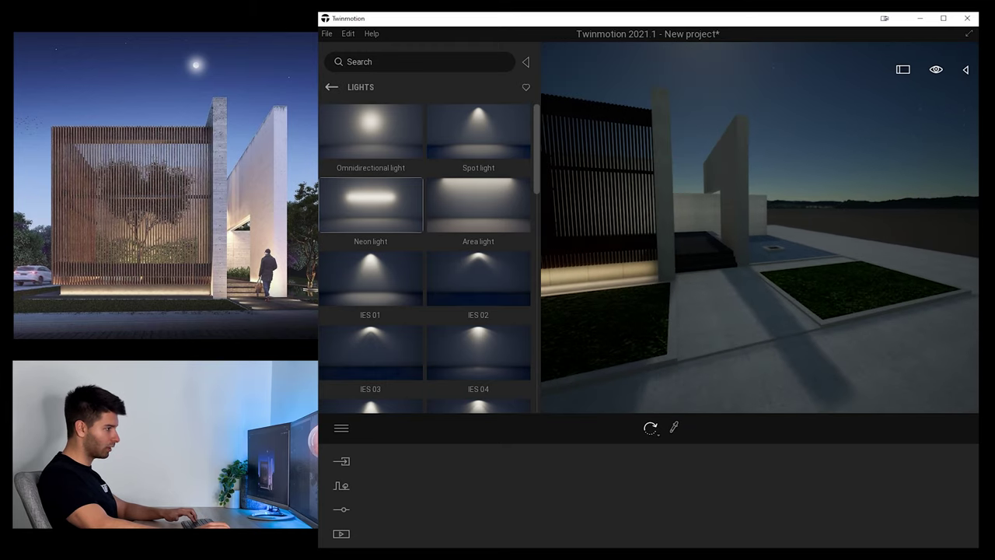
drag(471, 133, 664, 310)
click(663, 314)
Set the spot light's intensity to 10 lm
text(00lm)
key(Return)
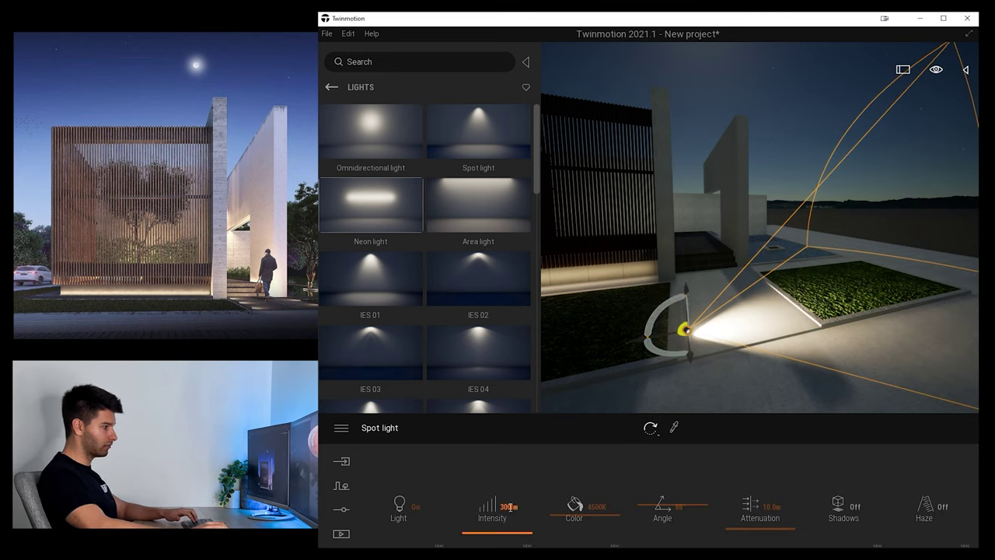
click(508, 506)
text(10)
key(Return)
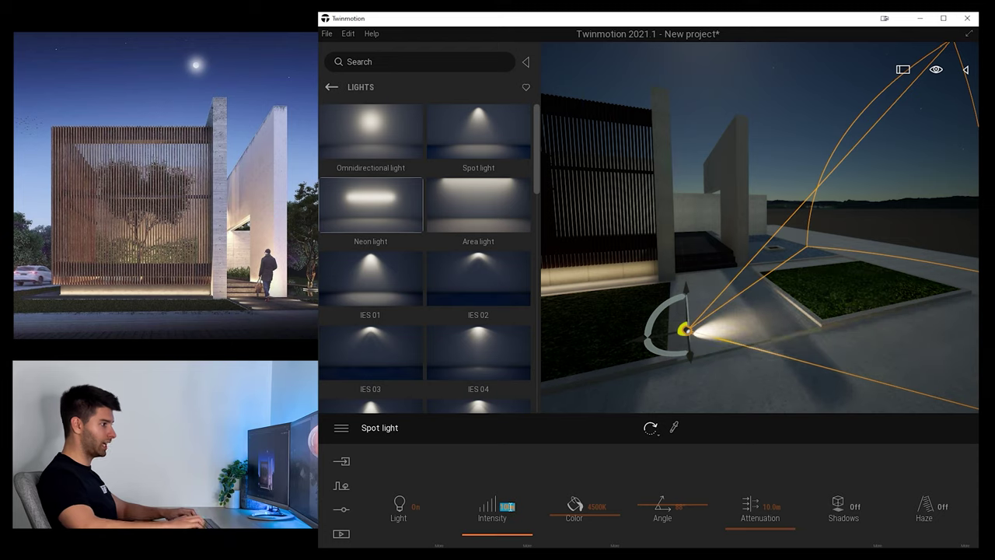
Move the spot light onto the lawn edge and copy it along the path to form a row of three lights
drag(643, 342, 674, 325)
shift+drag(672, 364, 672, 330)
click(782, 350)
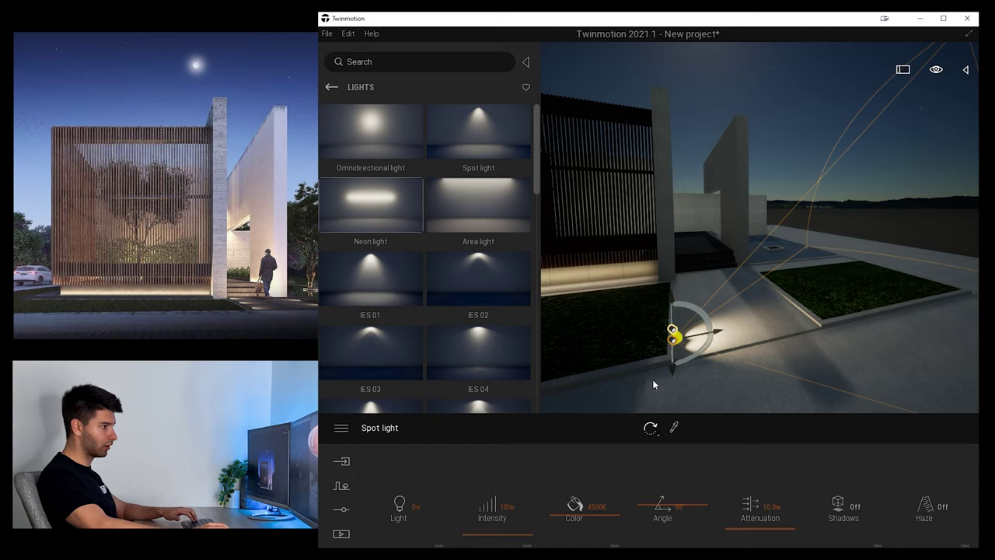
drag(673, 367, 665, 313)
right_drag(665, 313, 607, 350)
middle_drag(762, 337, 708, 337)
drag(670, 373, 774, 254)
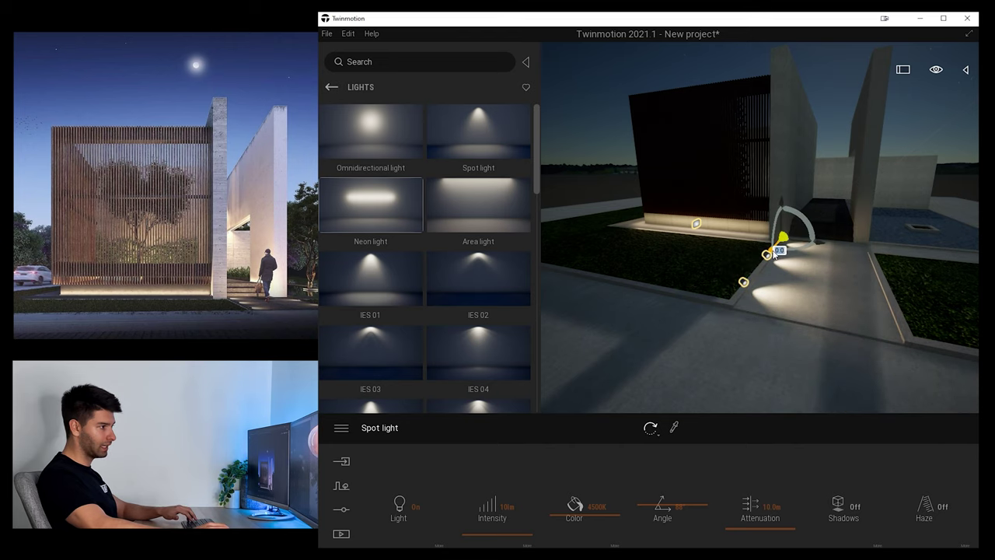
Copy the three path spot lights across to the opposite edge and rotate the copies to shine back onto the path
ctrl+click(743, 283)
ctrl+click(743, 283)
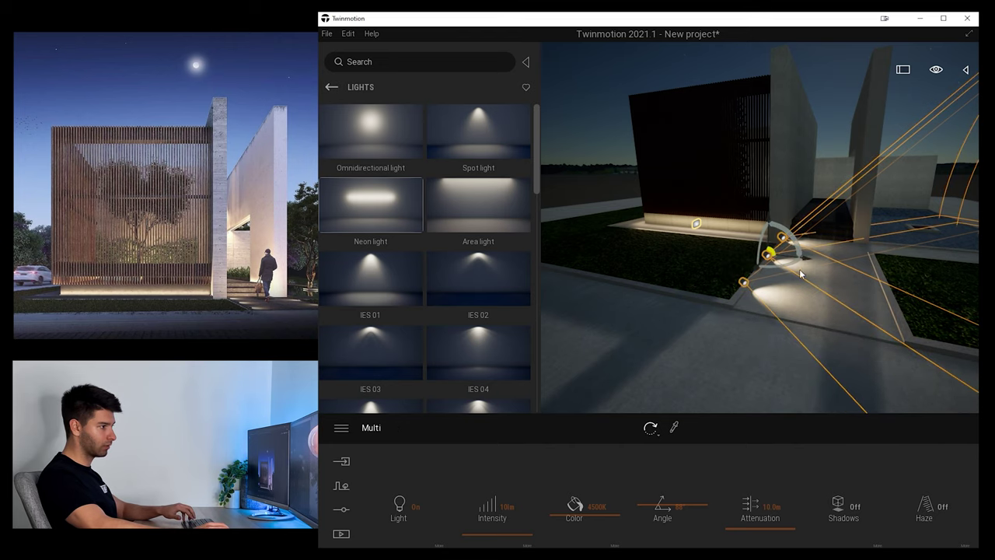
shift+drag(818, 261, 864, 265)
shift+drag(888, 263, 895, 264)
click(788, 350)
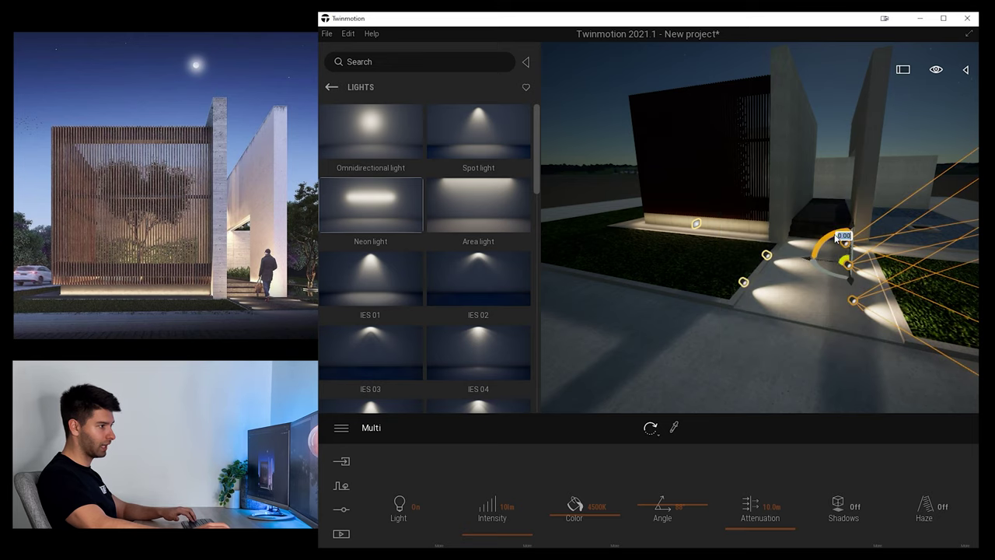
drag(839, 237, 842, 264)
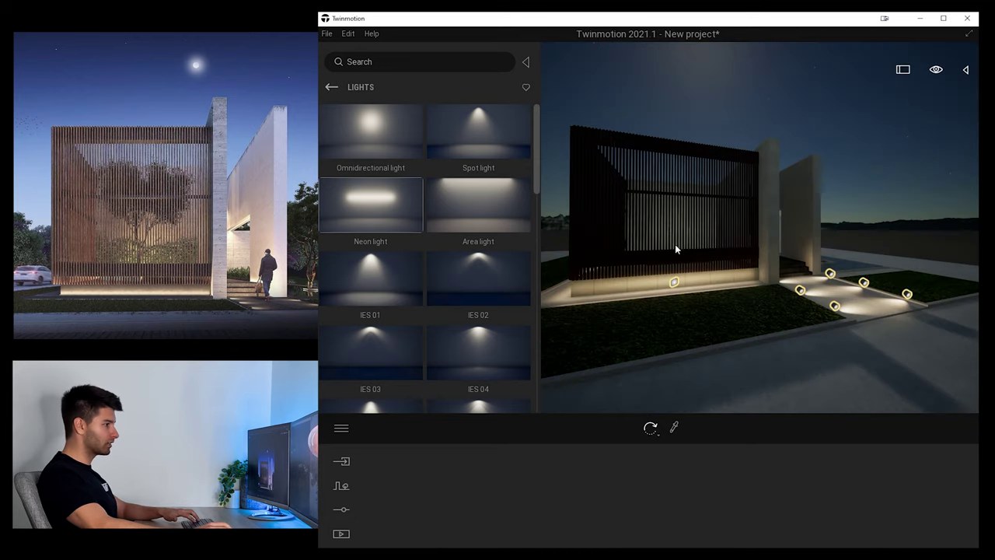
Plant a Japanese walnut tree in the planting bed of the courtyard behind the slatted facade
key(w)
right_drag(629, 250, 762, 335)
key(w)
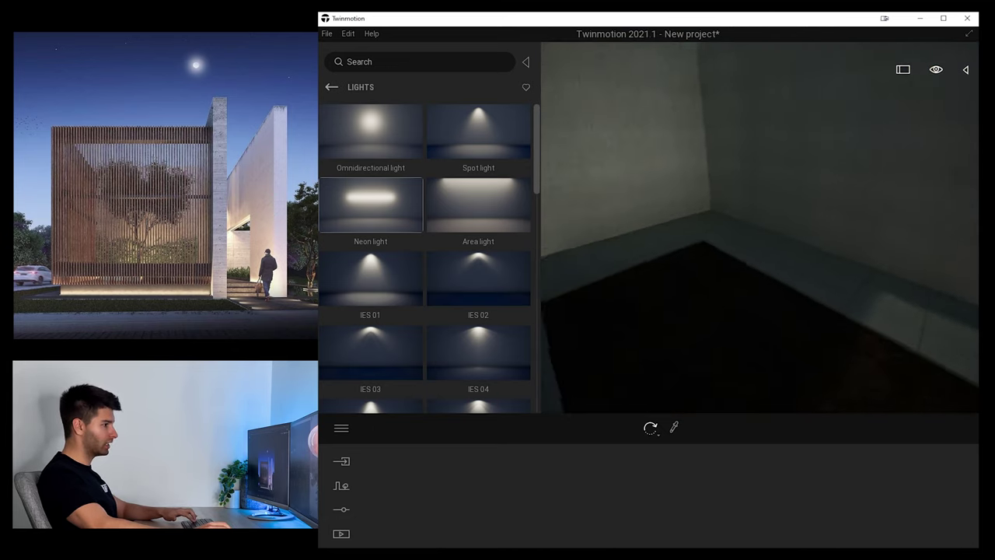
click(332, 88)
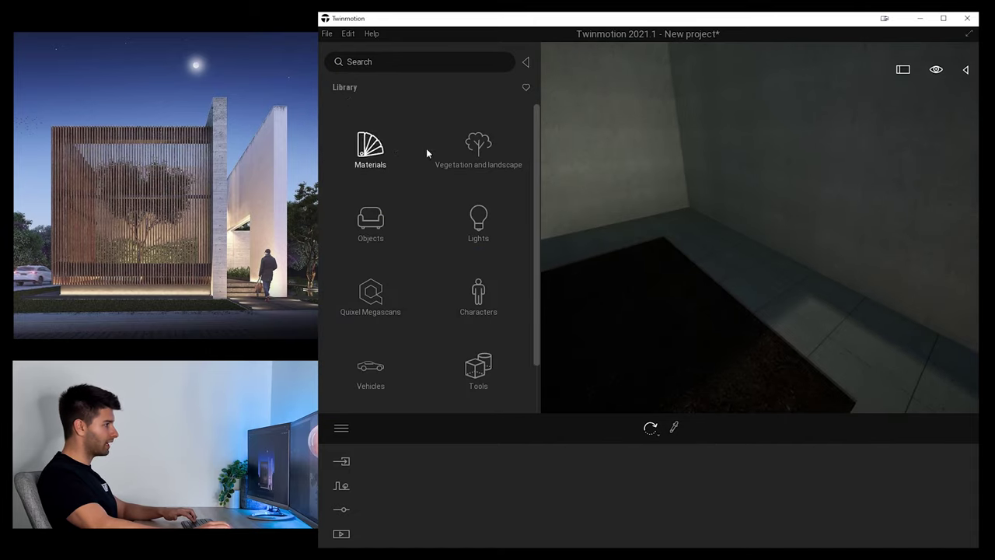
click(478, 147)
click(481, 153)
key(s)
mouse_move(711, 261)
right_down()
mouse_move(661, 262)
mouse_move(715, 272)
right_up()
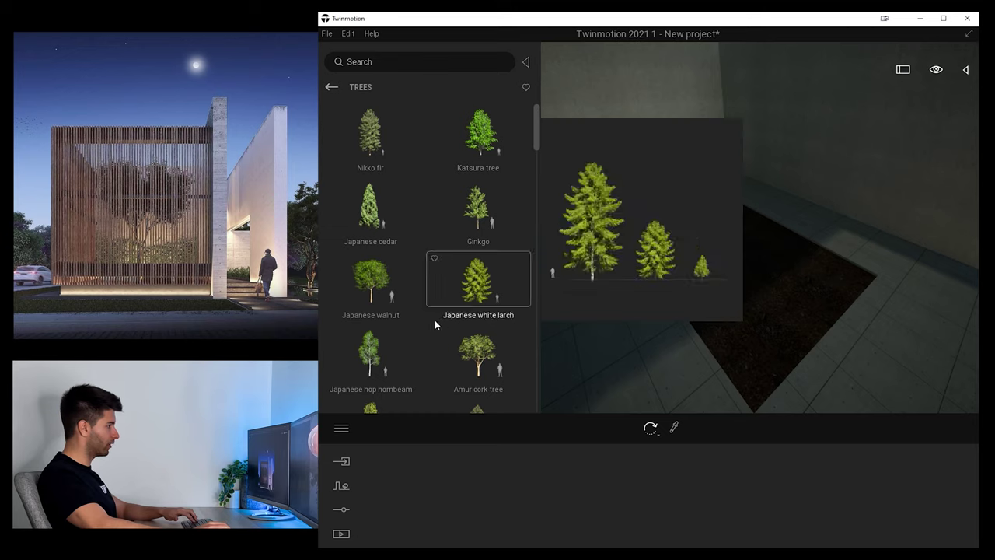
mouse_move(379, 296)
drag(380, 296, 723, 272)
key(Escape)
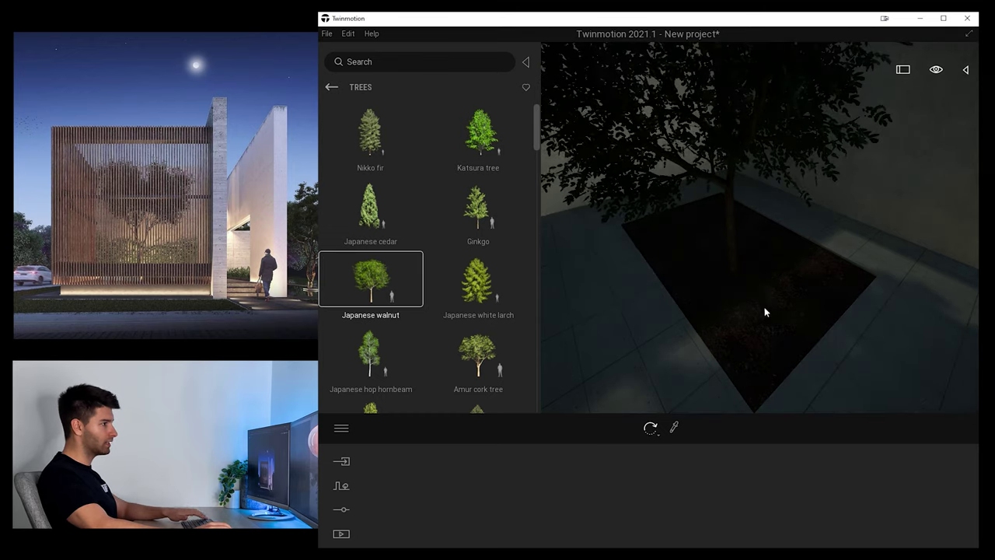
key(s)
mouse_move(765, 312)
right_down()
mouse_move(715, 311)
mouse_move(765, 313)
right_up()
key(q)
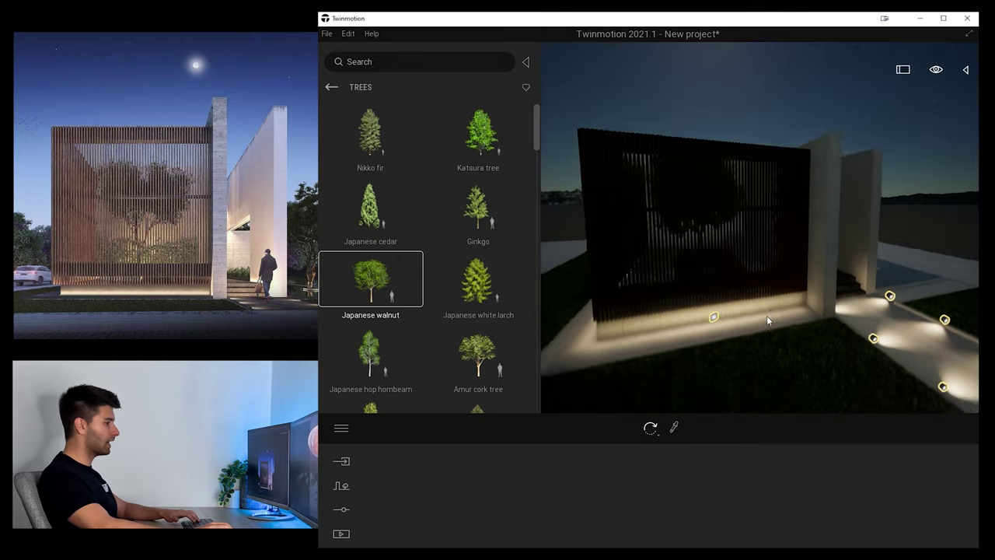
key(Up)
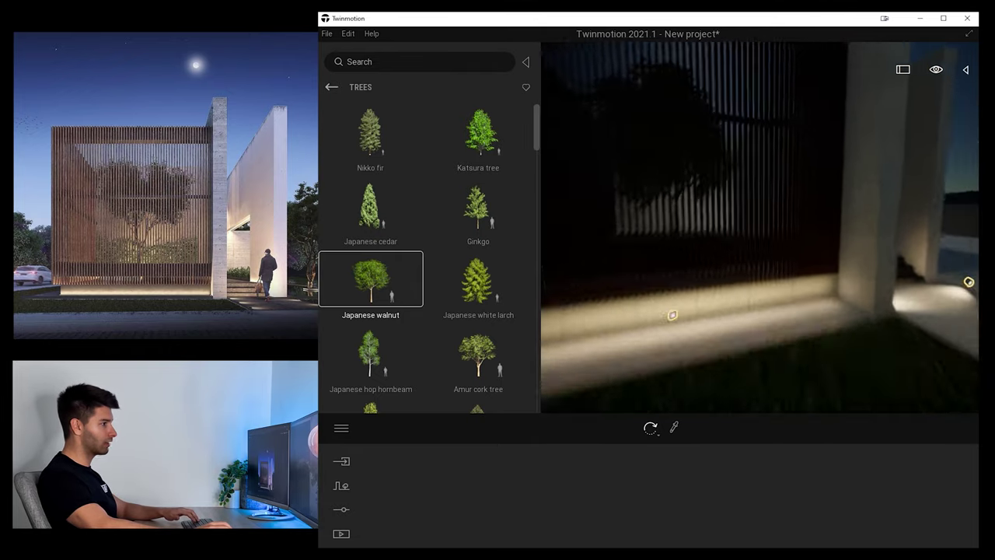
Place a spot light on the paving at the near corner of the courtyard's planting bed
click(332, 87)
click(332, 87)
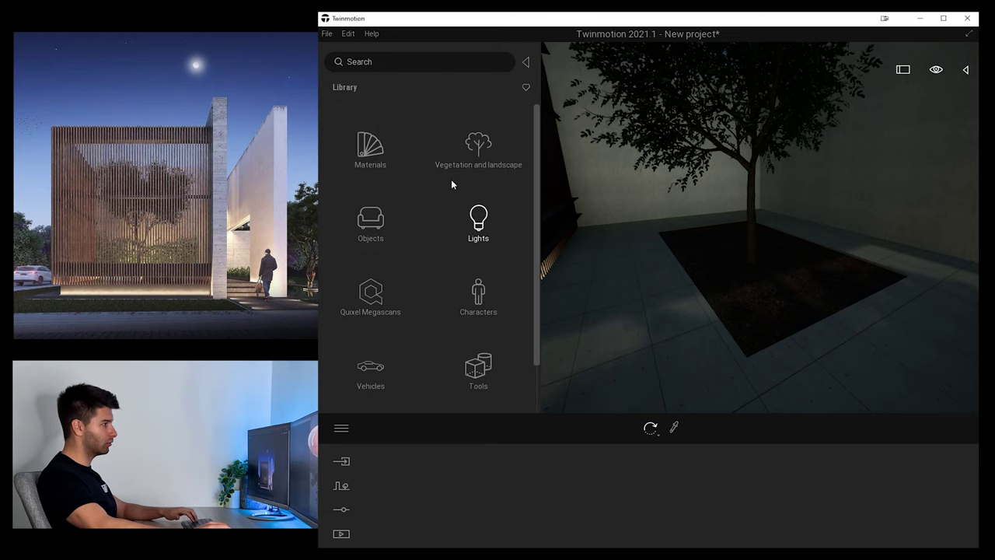
click(498, 225)
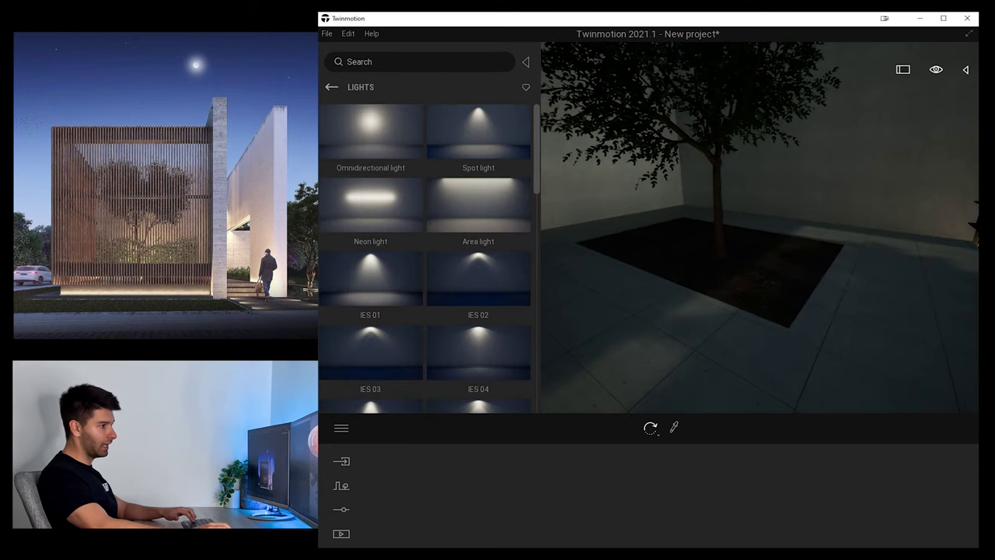
drag(487, 150, 840, 325)
click(838, 321)
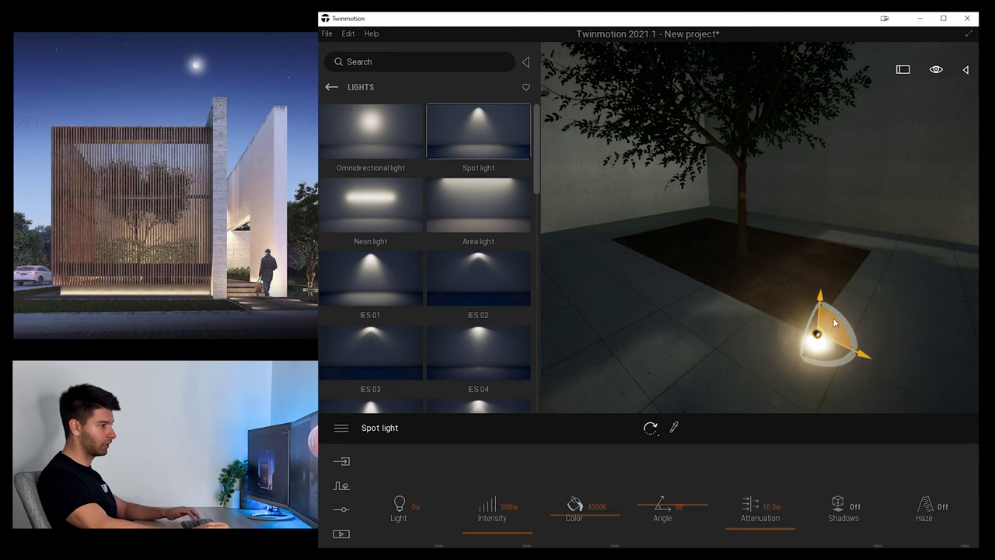
Rotate the spot light to shine up at the walnut tree and set its intensity to 20 lm
drag(840, 315, 908, 281)
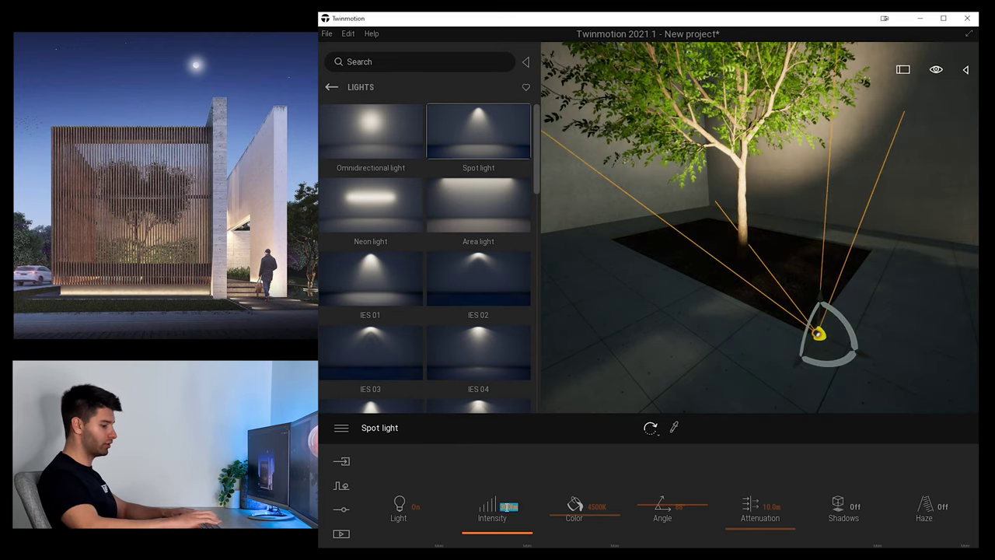
text(20)
key(Return)
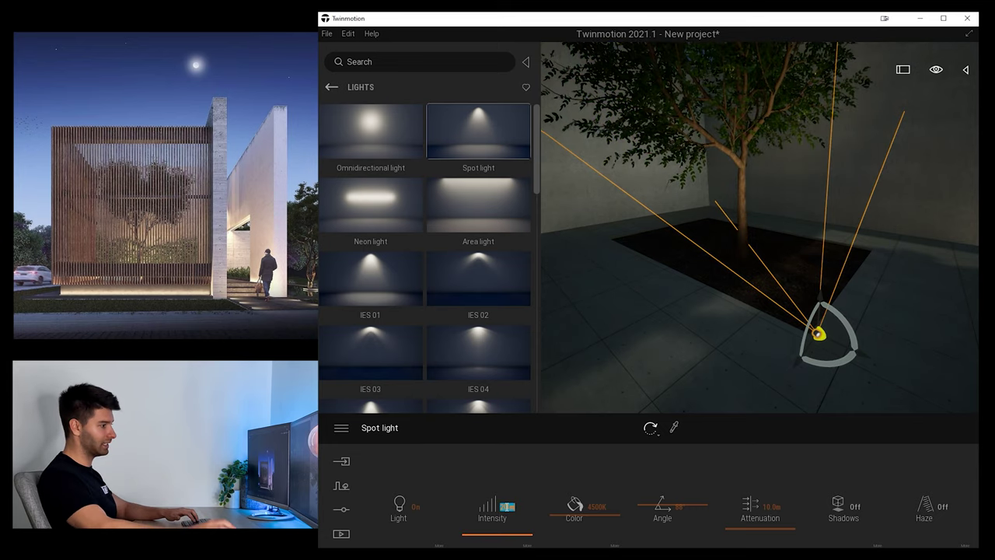
Copy the tree's spot light about 2.9 m across to the opposite near corner of the planting bed and rotate the copy toward the tree
right_drag(876, 315, 711, 315)
key(d)
mouse_move(842, 350)
right_down()
mouse_move(823, 300)
mouse_move(810, 359)
mouse_move(842, 350)
right_up()
key(s)
click(650, 303)
drag(650, 305, 978, 311)
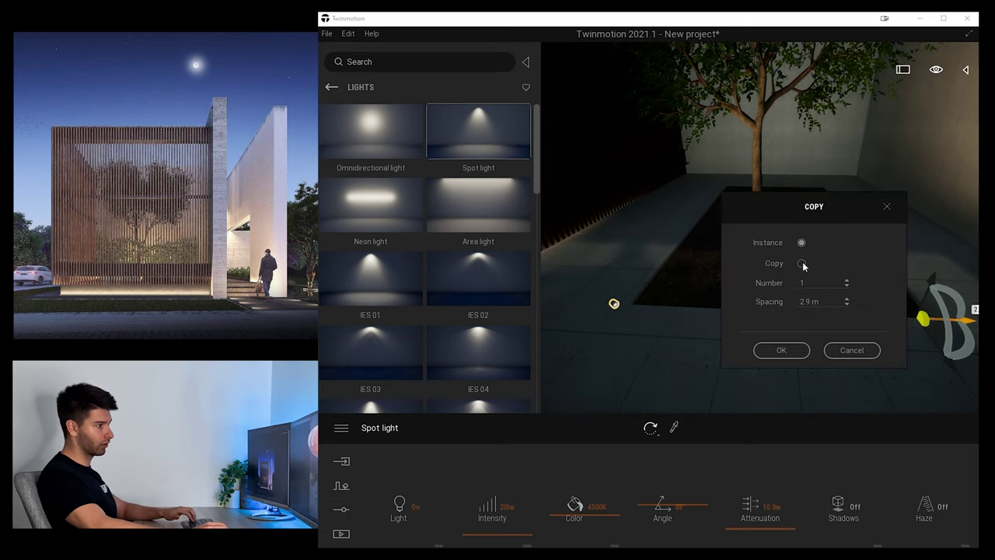
click(803, 244)
click(799, 346)
drag(911, 354, 942, 367)
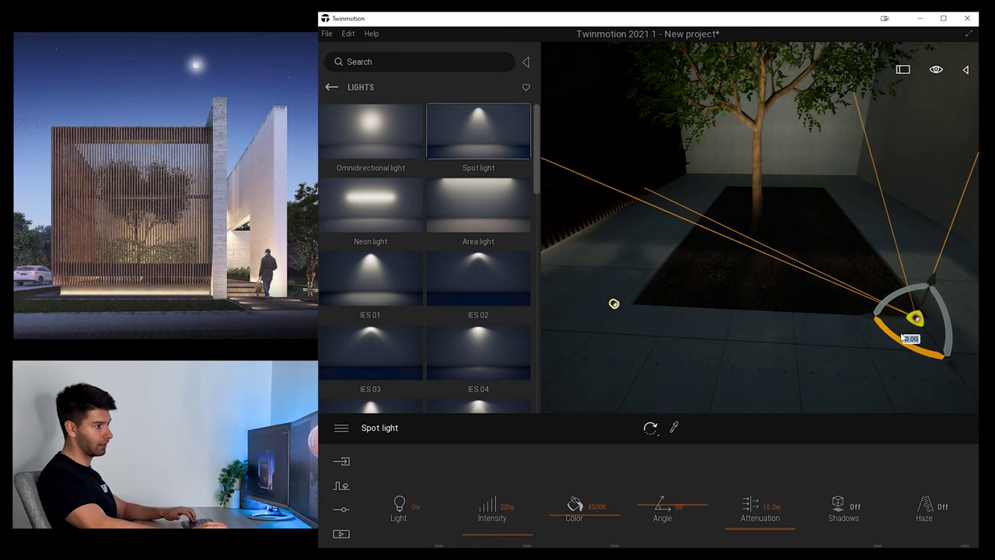
drag(866, 314, 891, 316)
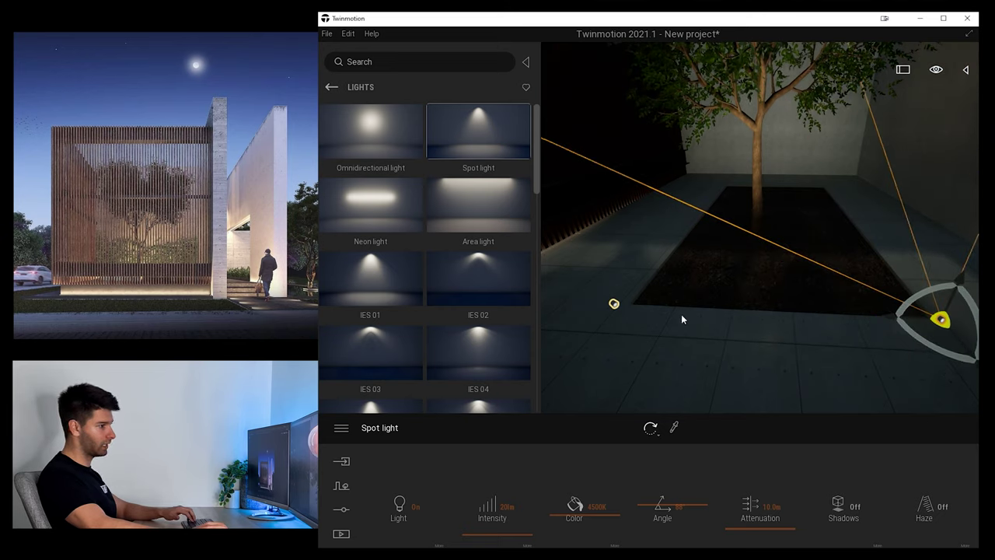
Select both spot lights at the planting bed and copy them together to its far side
click(614, 304)
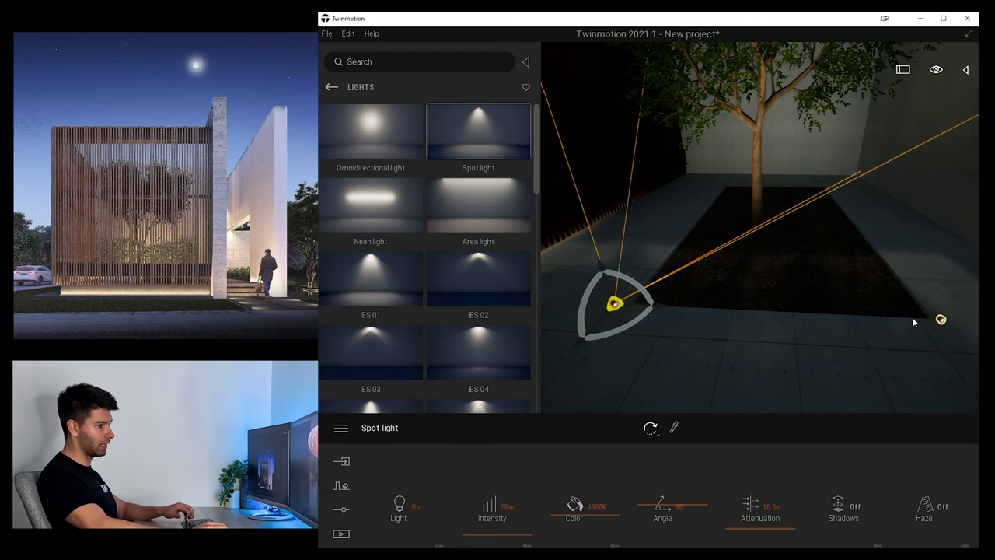
click(942, 321)
ctrl+click(614, 304)
shift+drag(776, 333, 781, 206)
key(Escape)
Plant four Falling Ivy 1 plants along the base of the courtyard's end wall
right_drag(781, 206, 716, 148)
key(w)
key(w)
right_drag(726, 304, 746, 304)
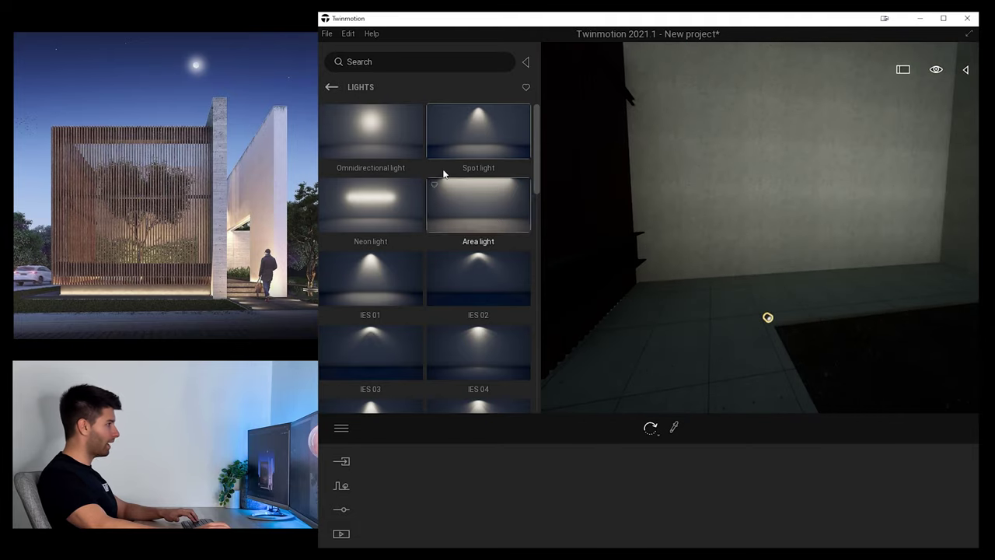
click(332, 87)
click(478, 145)
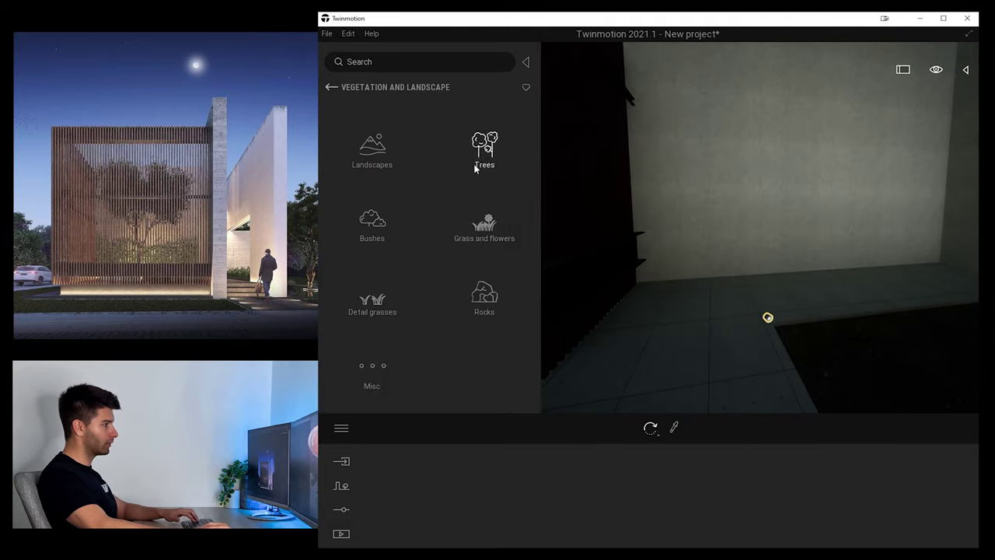
click(385, 365)
scroll(411, 305, down, 10)
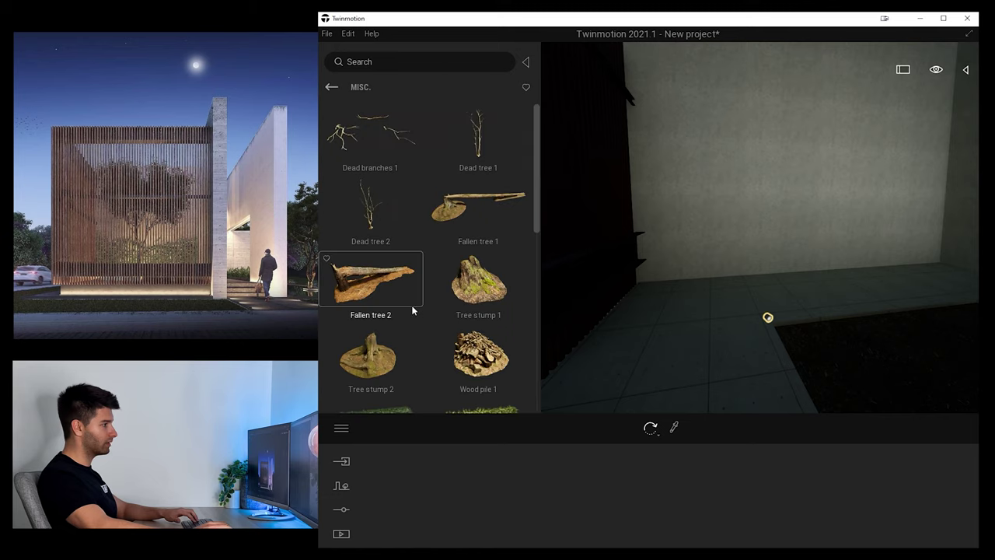
drag(478, 248, 694, 247)
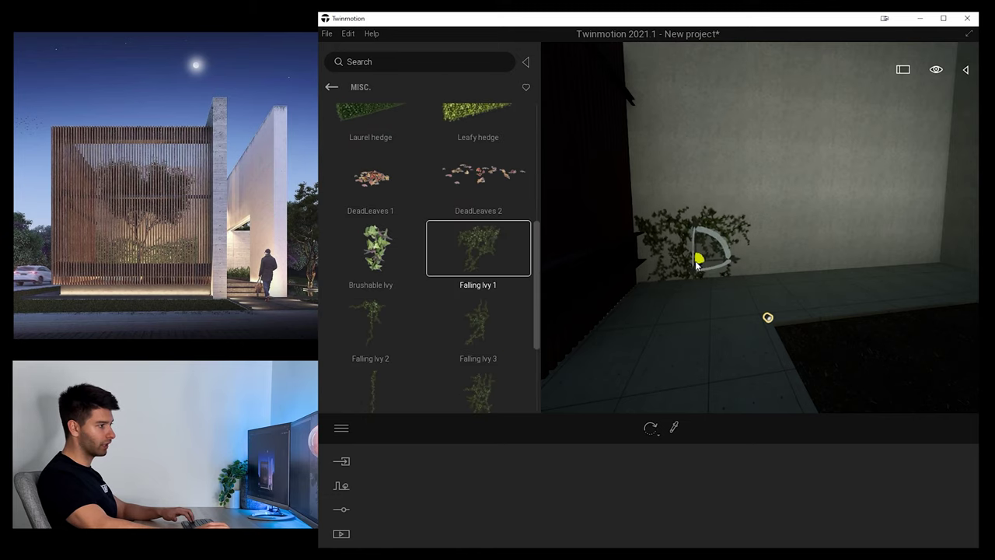
click(698, 262)
click(844, 252)
click(901, 223)
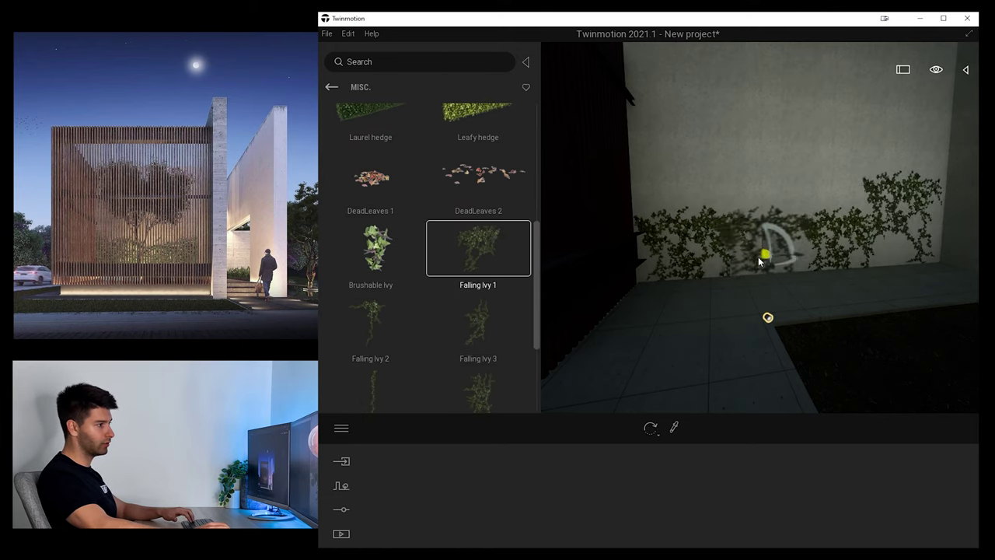
click(779, 251)
Add two Falling Ivy 3 plants above the first ivy on the facade side of the end wall
click(496, 315)
click(692, 219)
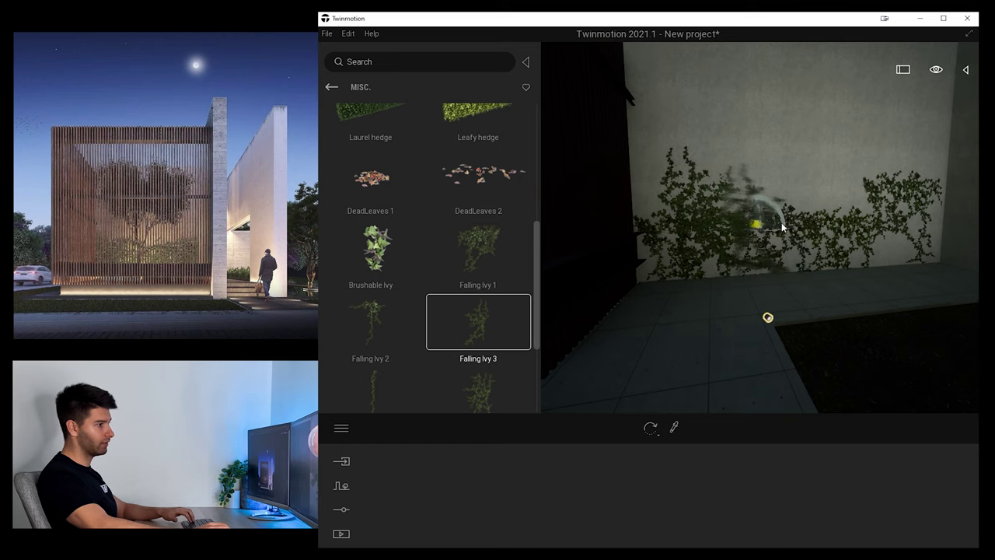
click(771, 222)
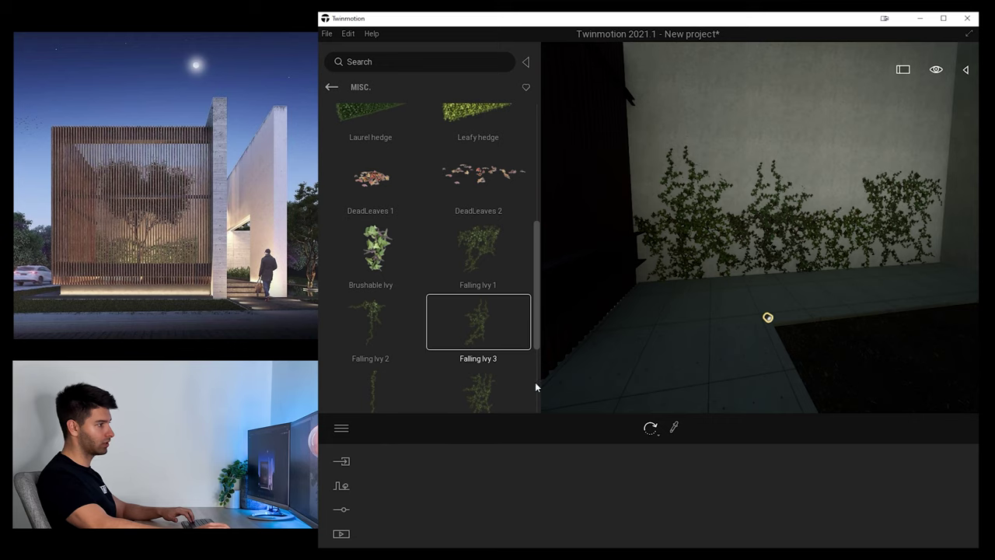
Fill the gaps in the wall's ivy with four plants of the bushier variant listed below Falling Ivy 3
click(504, 388)
click(833, 202)
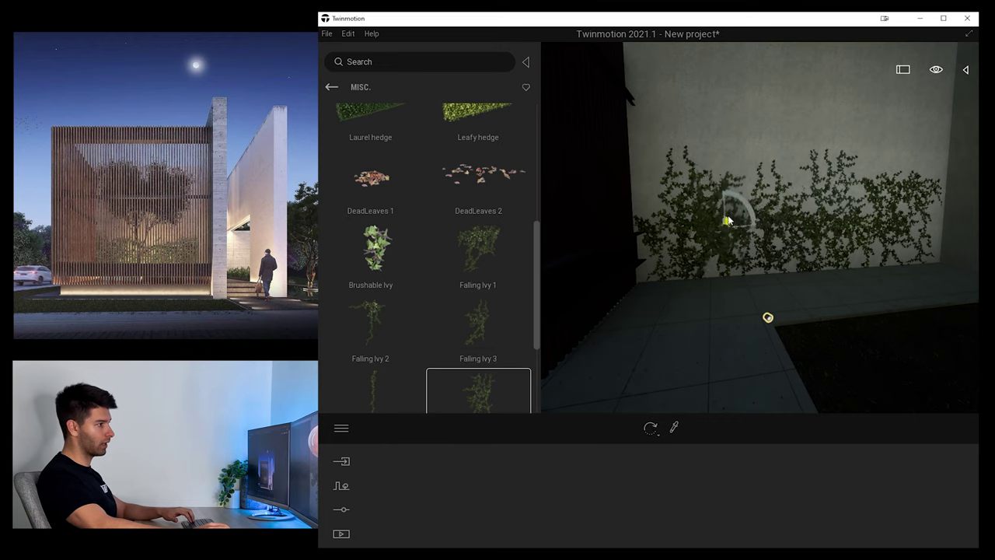
click(729, 221)
click(668, 220)
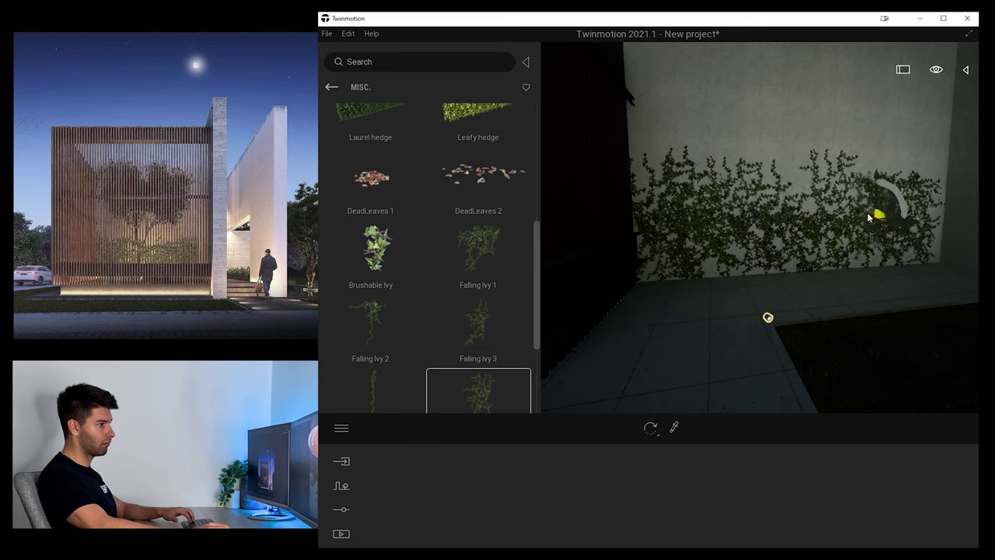
click(869, 218)
Place another spot light on the courtyard paving in front of the ivy-covered wall
click(332, 87)
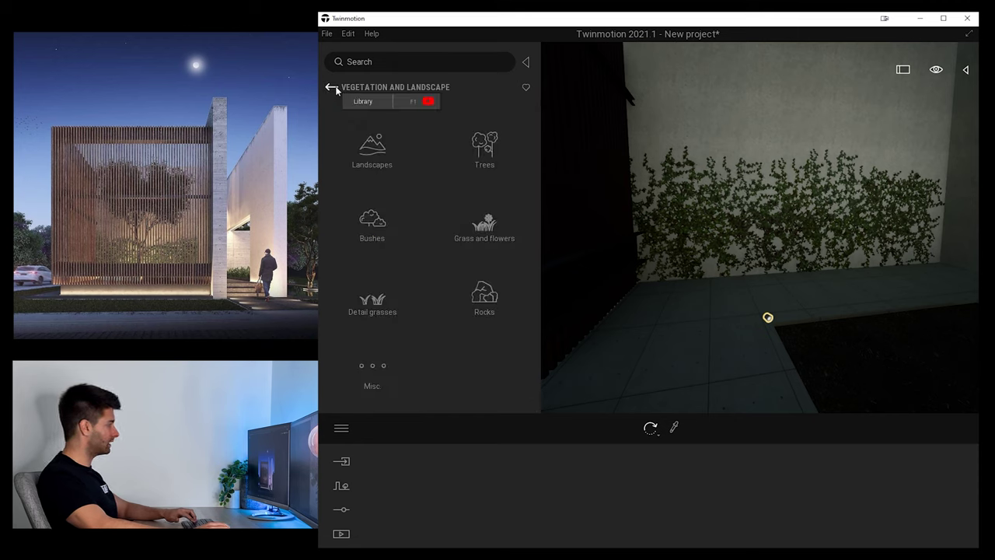
click(332, 88)
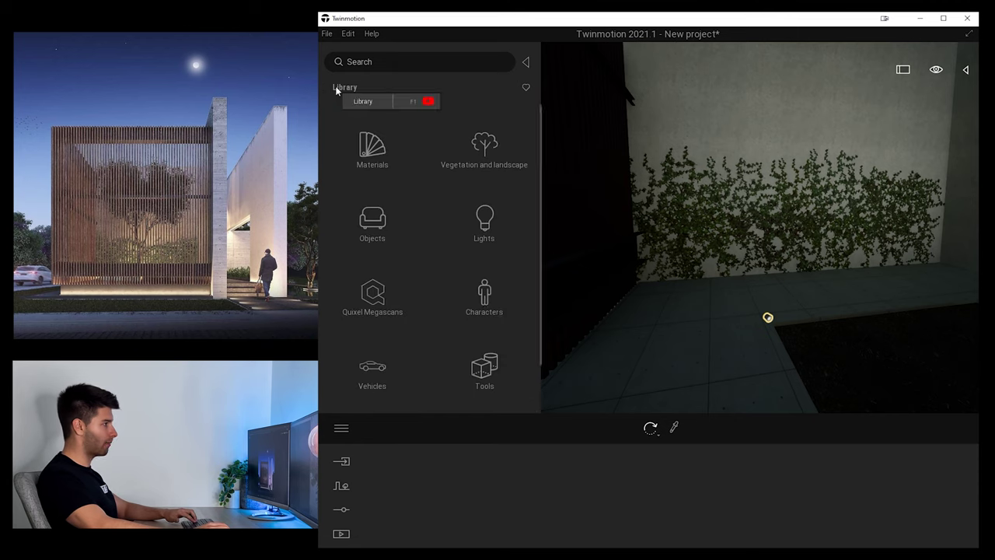
click(479, 222)
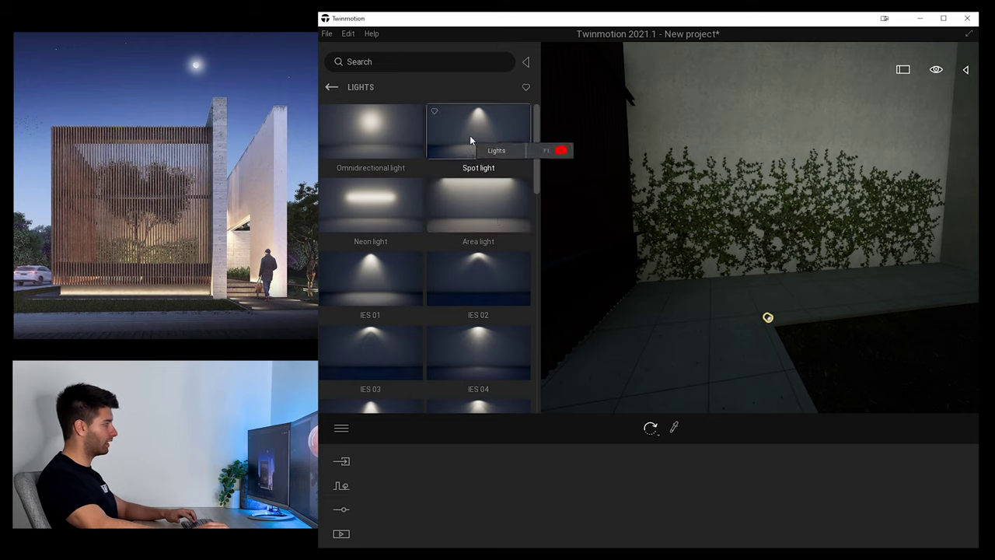
drag(470, 137, 921, 296)
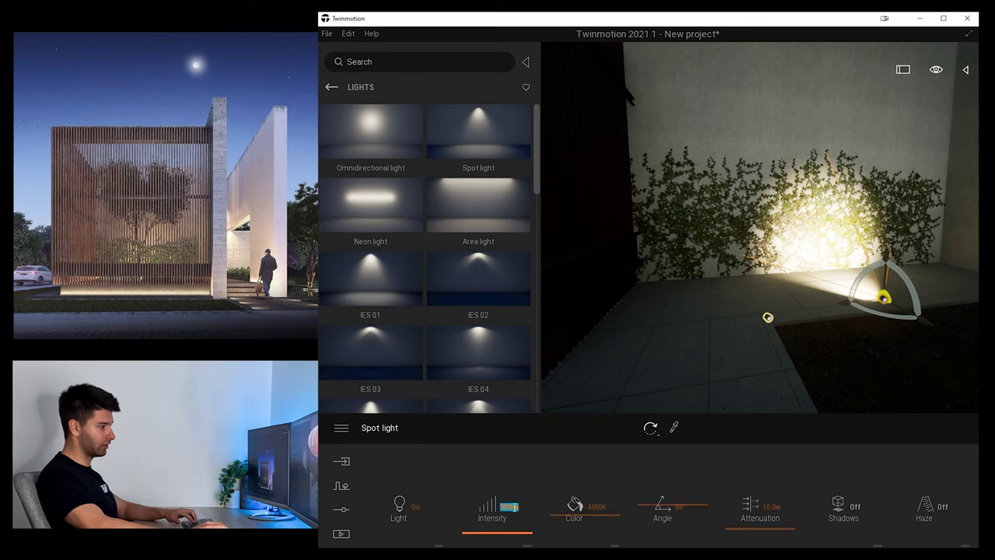
Widen the ivy spot light's angle to 144° and set its intensity to 50 lm
text(300)
key(Return)
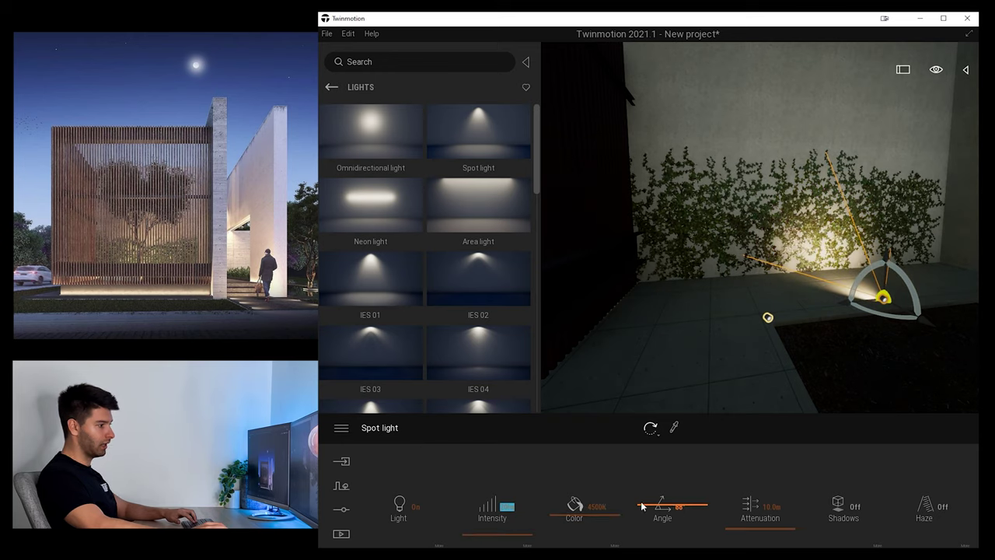
drag(642, 506, 638, 486)
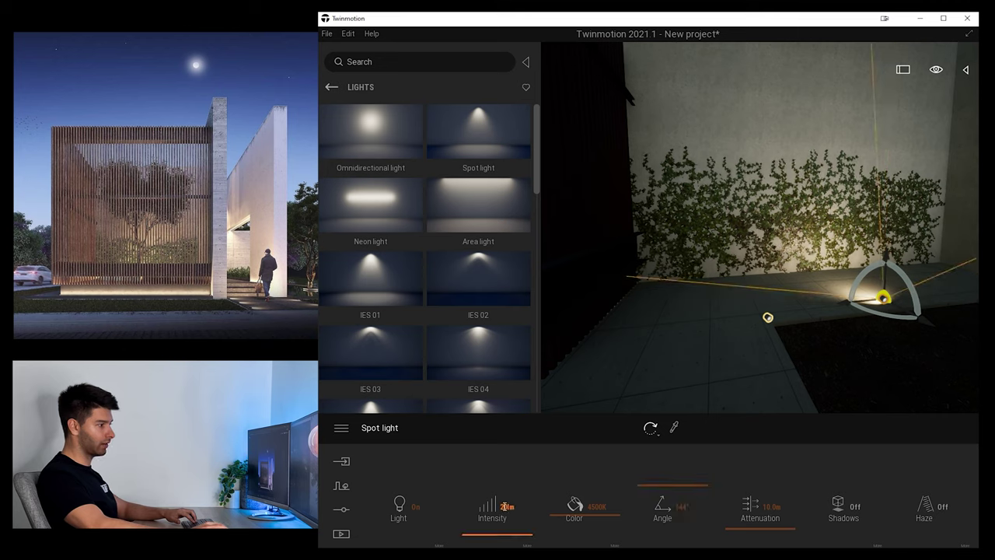
click(506, 506)
text(50)
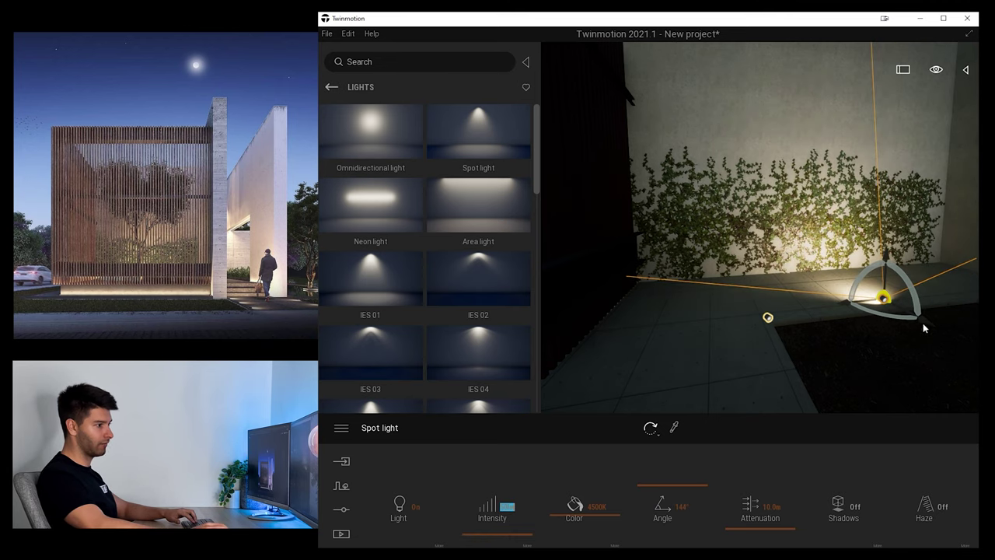
Move the ivy spot light slightly toward the side wall and rotate it to wash the ivy more evenly
drag(923, 328, 916, 242)
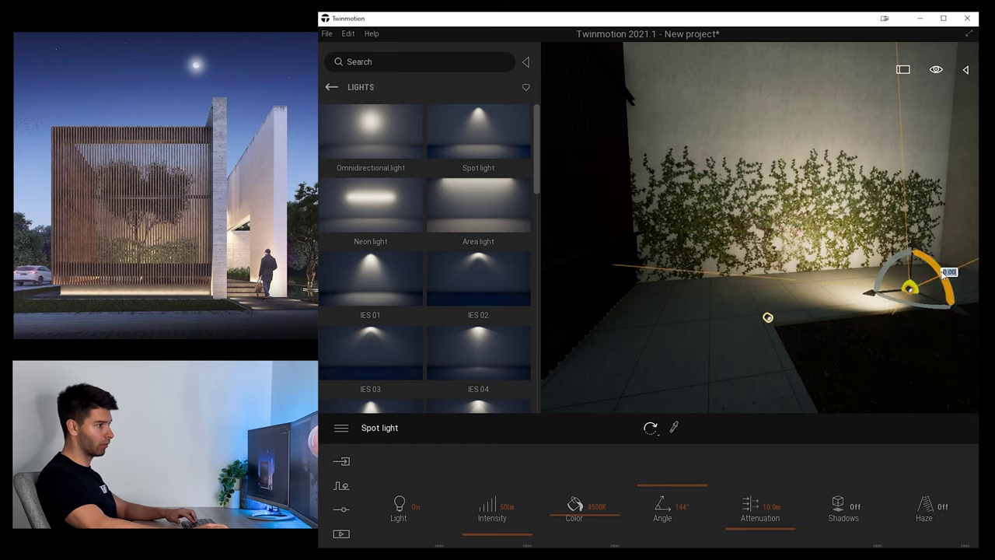
drag(946, 274, 956, 289)
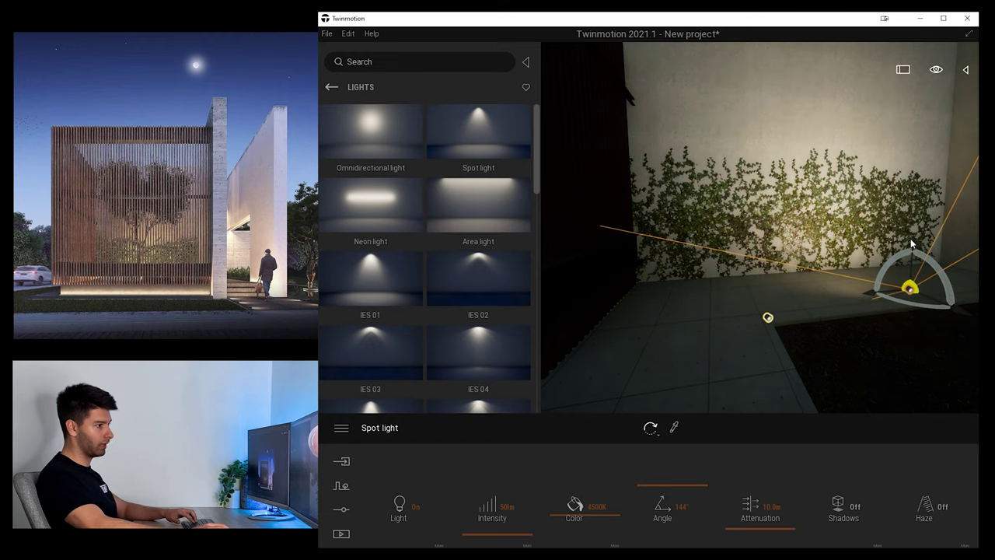
drag(912, 247, 913, 255)
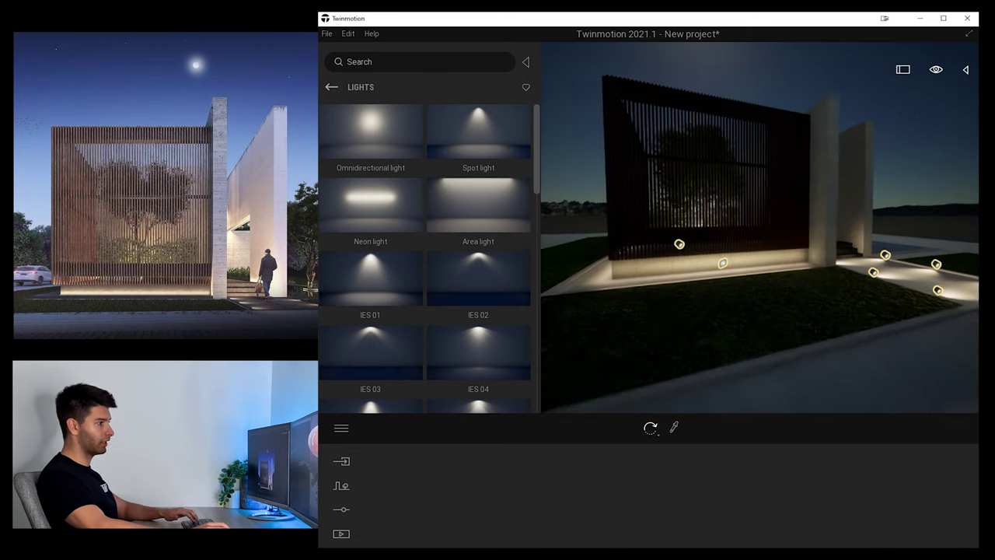
Place a neon light at the underside of the wall above the pool opening in the entrance passage
scroll(720, 220, down, 3)
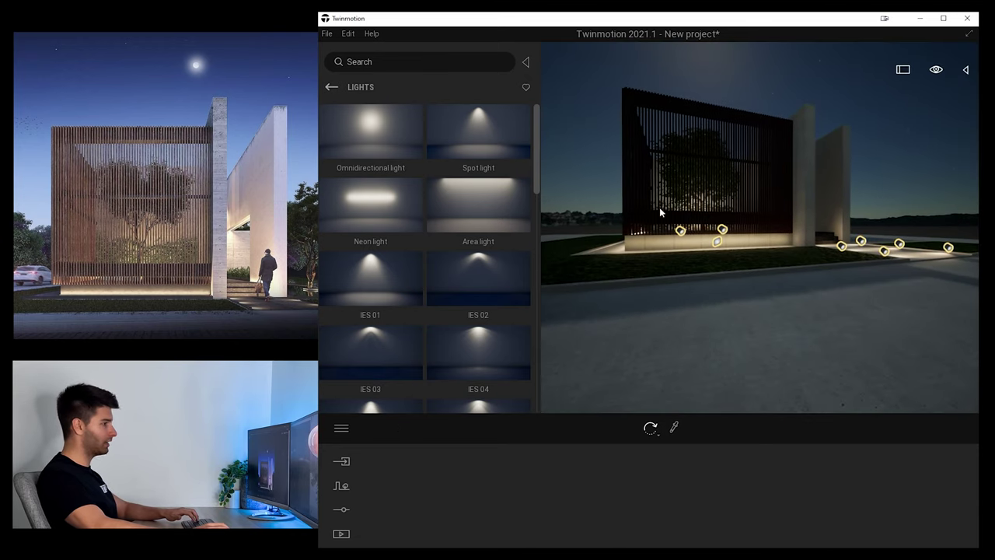
key(e)
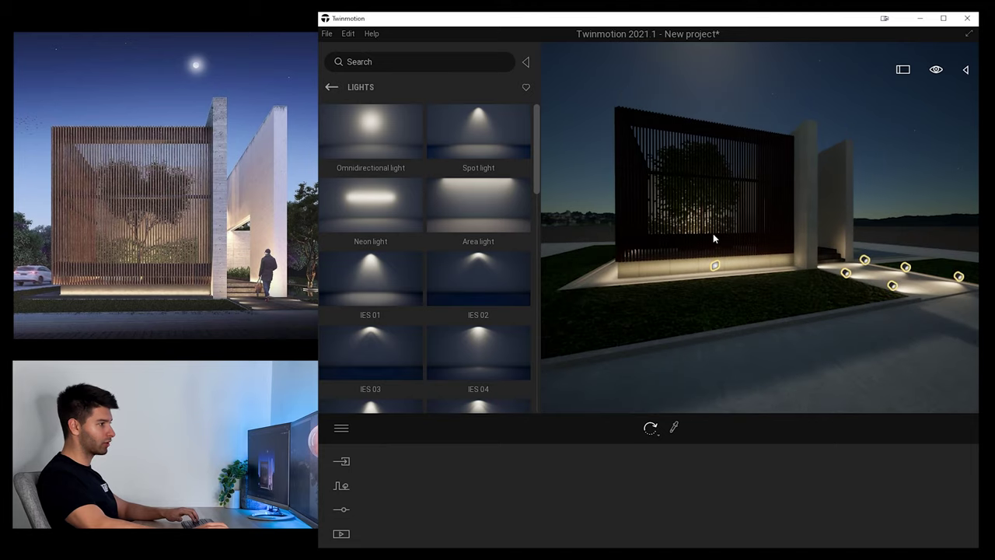
key(w)
key(q)
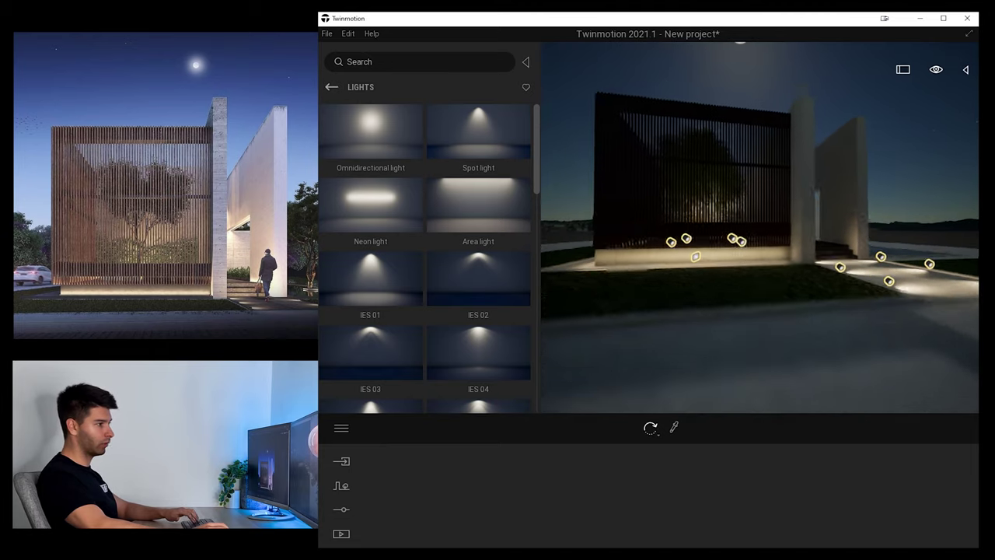
key(w)
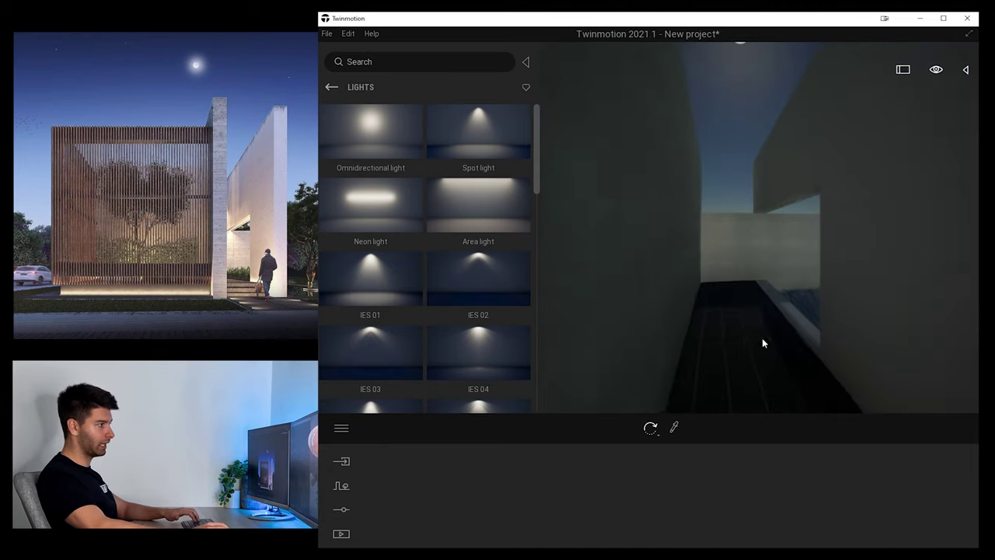
right_drag(762, 339, 883, 319)
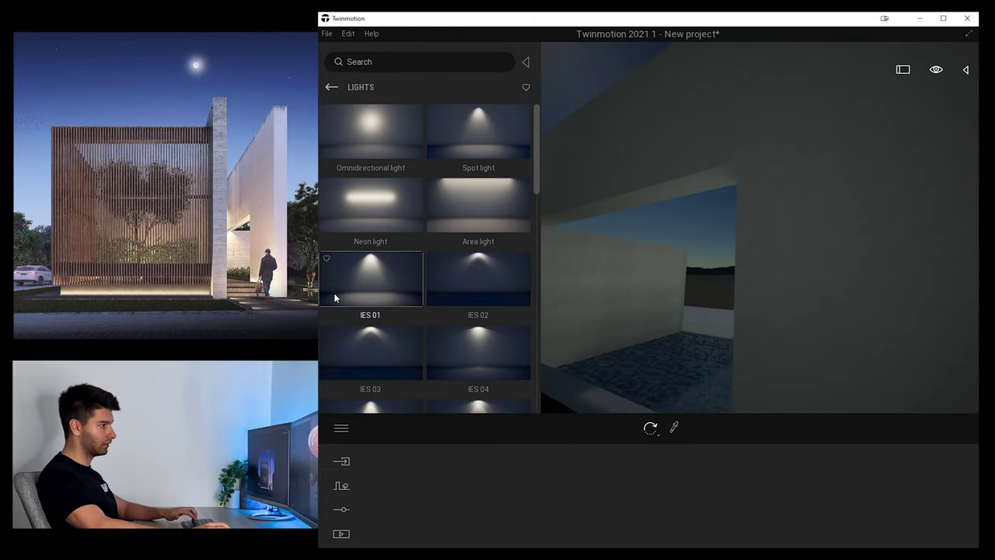
drag(361, 211, 681, 193)
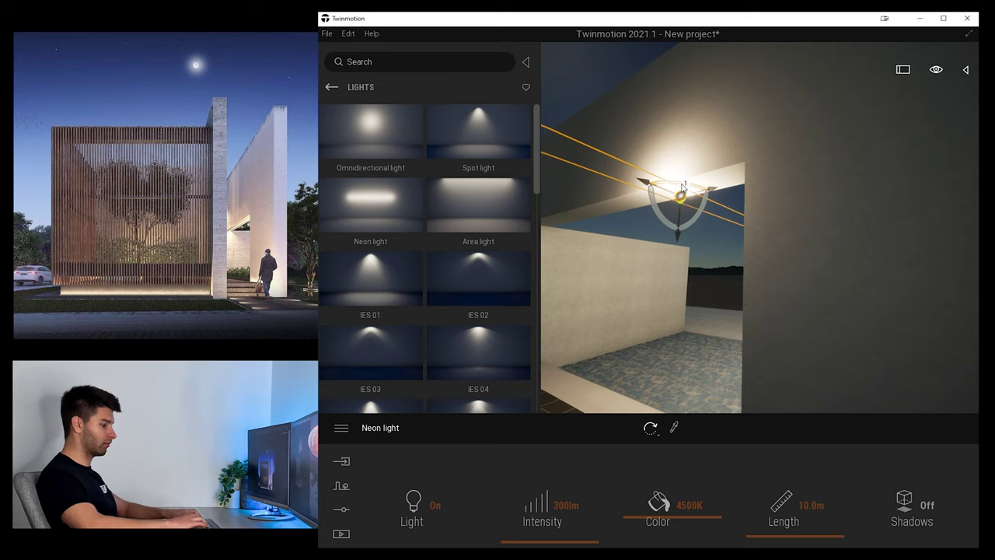
Rotate the neon light by 90° to run along the wall above the pool opening
click(682, 183)
text(90)
key(Return)
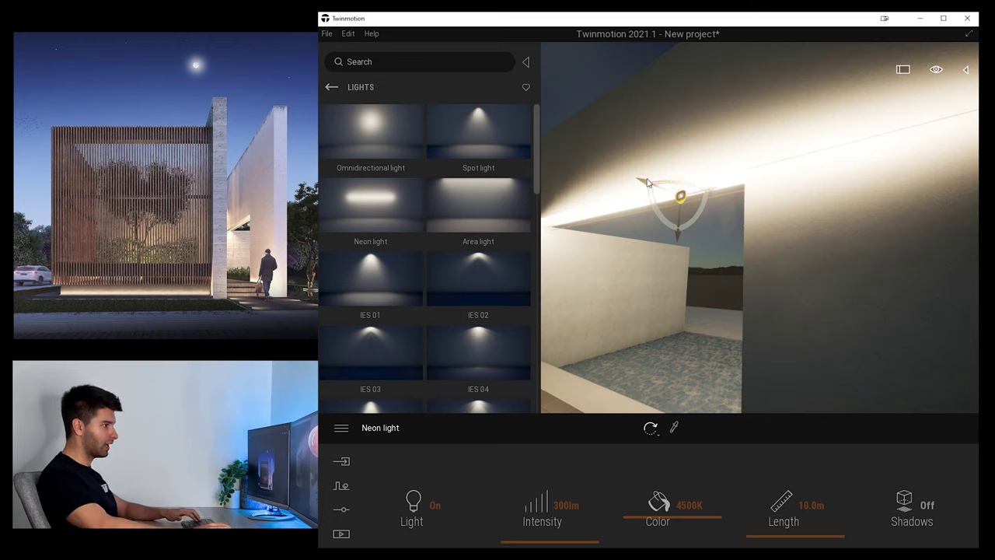
Shift the neon light against the wall above the pool opening, with intensity 10 lm and length 6 m
drag(646, 185, 653, 186)
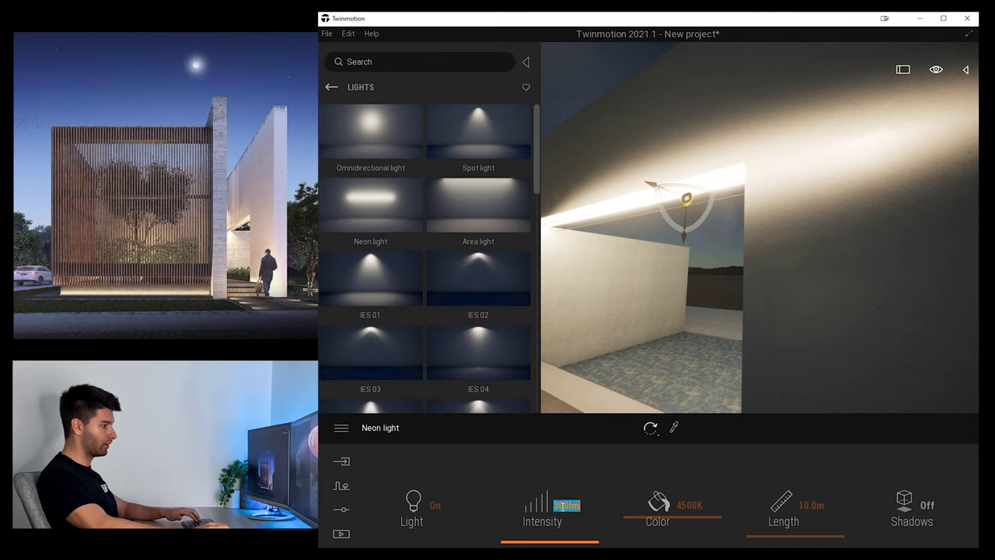
text(100)
key(Return)
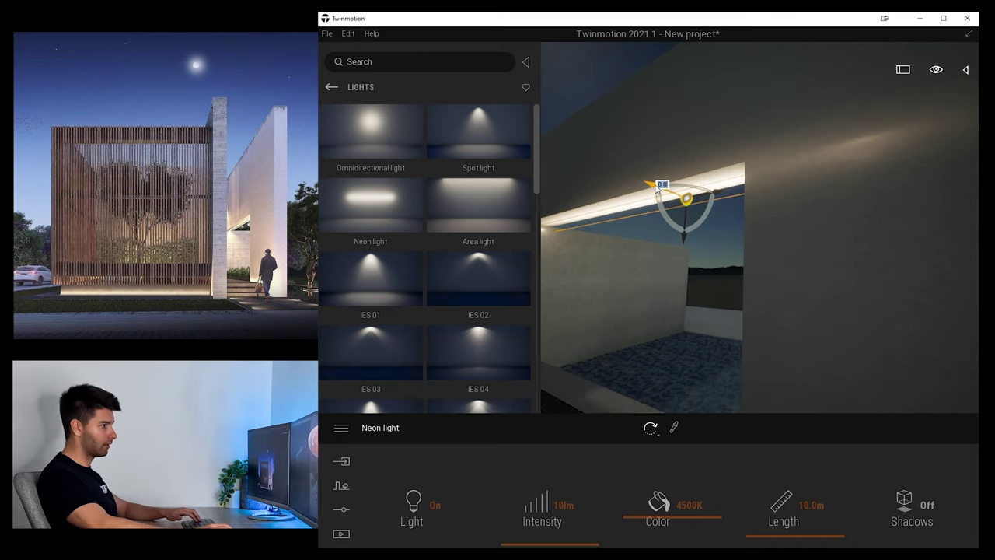
drag(657, 187, 656, 177)
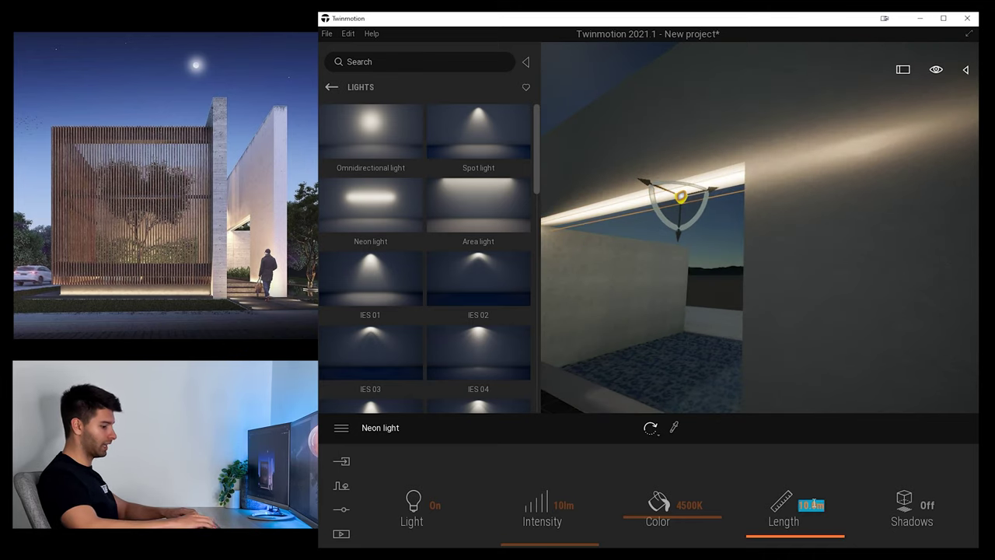
text(6)
key(Return)
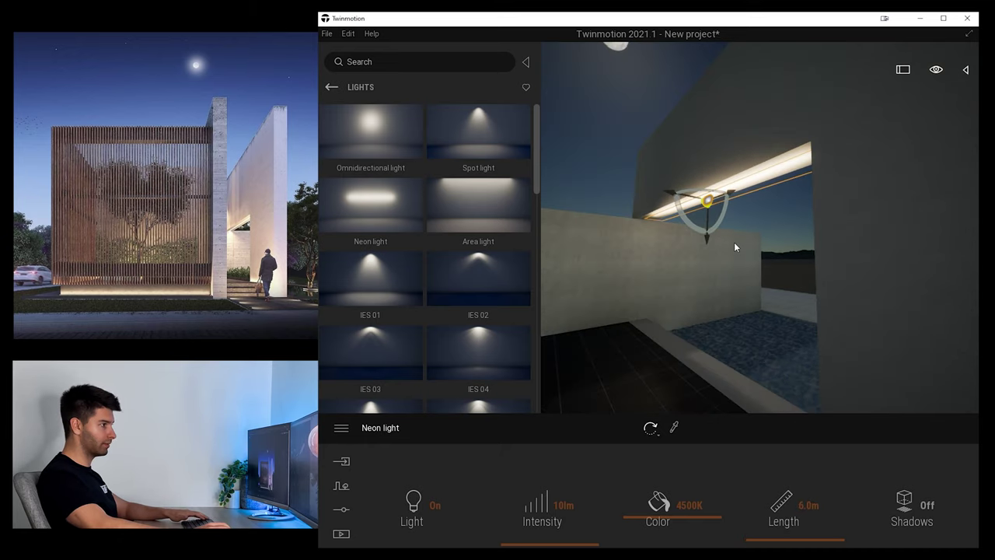
Open the cast in situ concrete surfaces of the Quixel Megascans library with the house's street front in view
click(719, 277)
key(s)
right_drag(719, 276, 719, 277)
key(s)
right_drag(713, 311, 705, 305)
key(a)
key(s)
key(d)
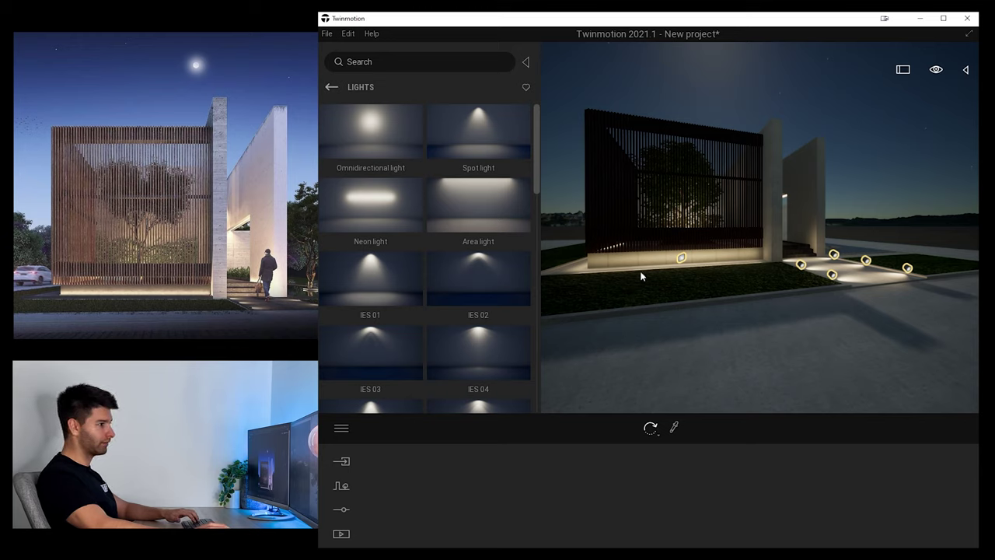
click(331, 88)
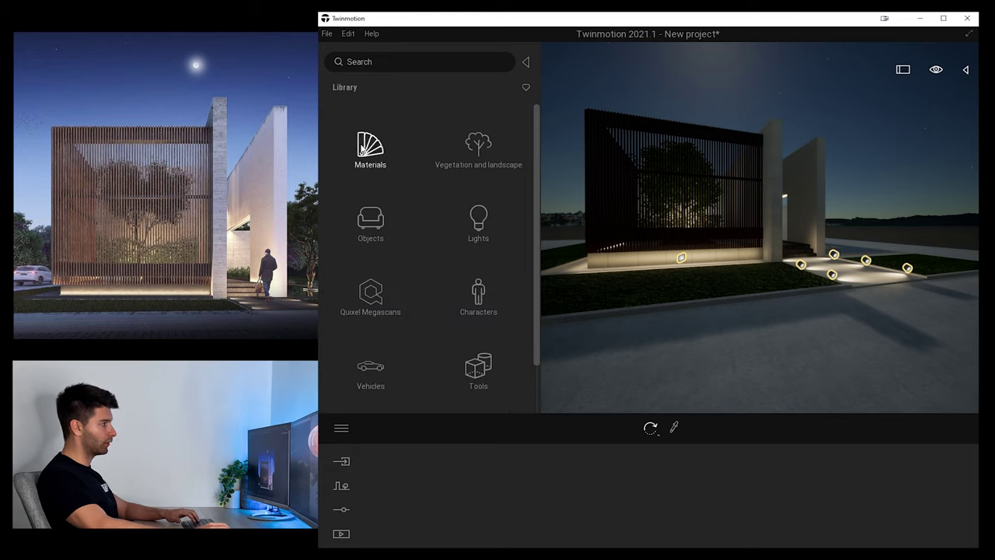
click(384, 305)
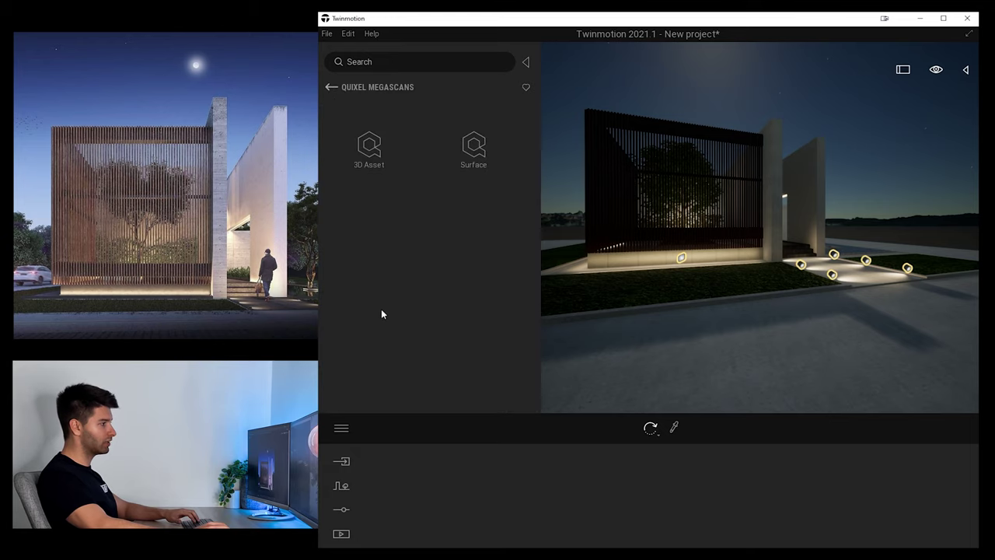
click(473, 146)
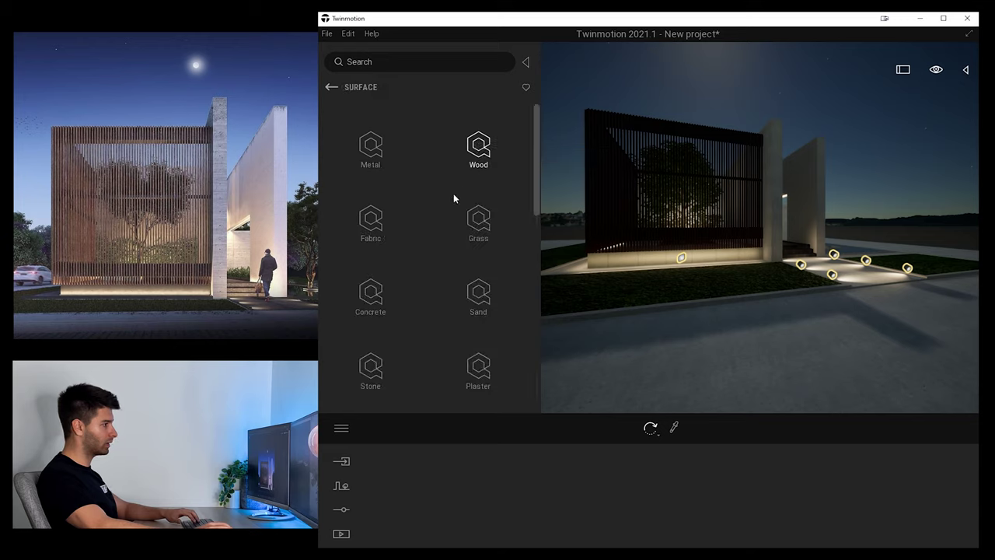
click(375, 291)
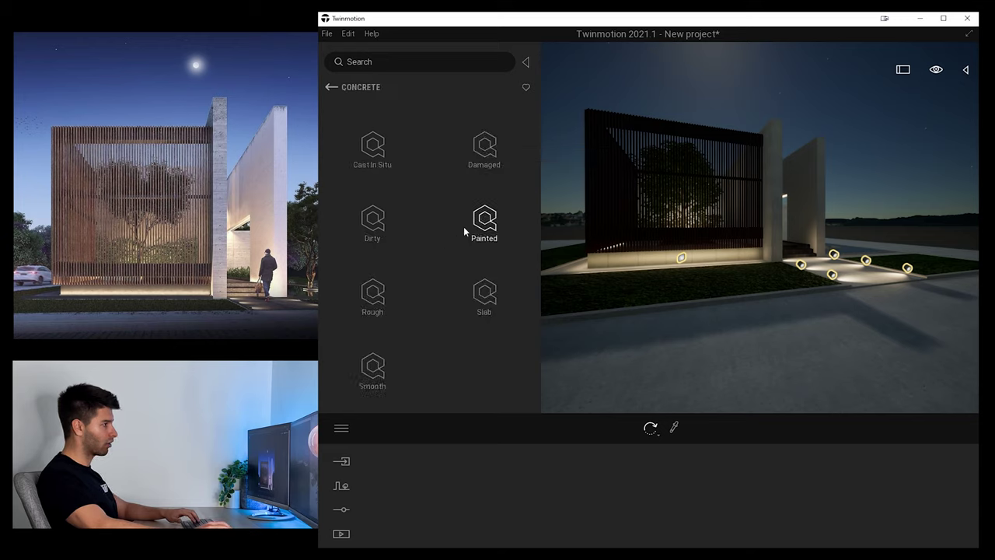
click(385, 156)
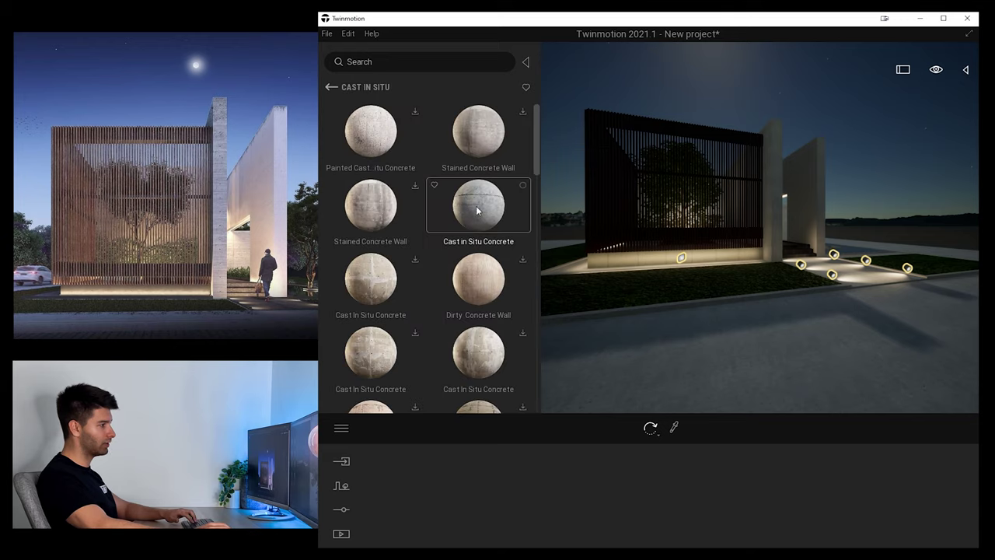
Try the Cast in Situ Concrete surface on the tall wall beside the slatted screen with different texture scales
drag(464, 215, 768, 206)
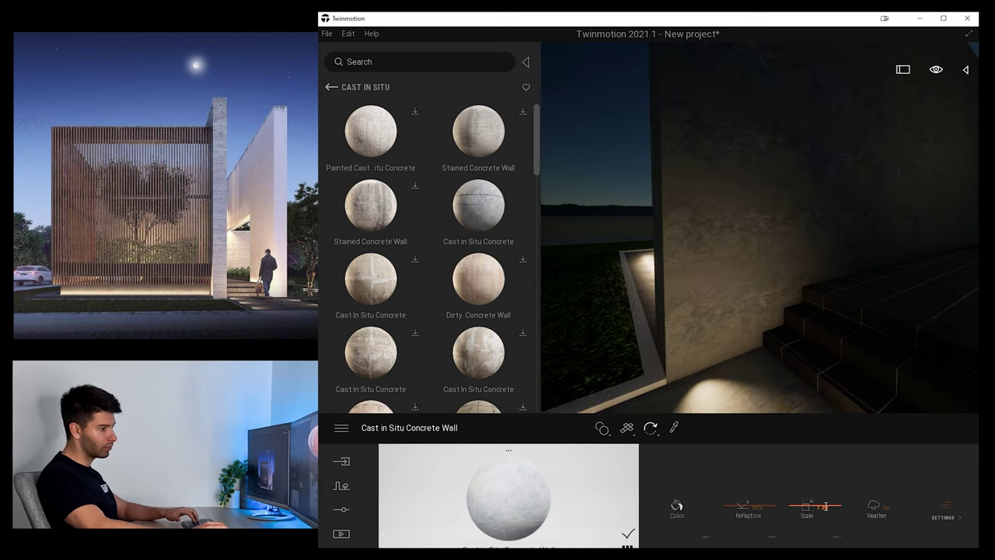
drag(825, 506, 822, 507)
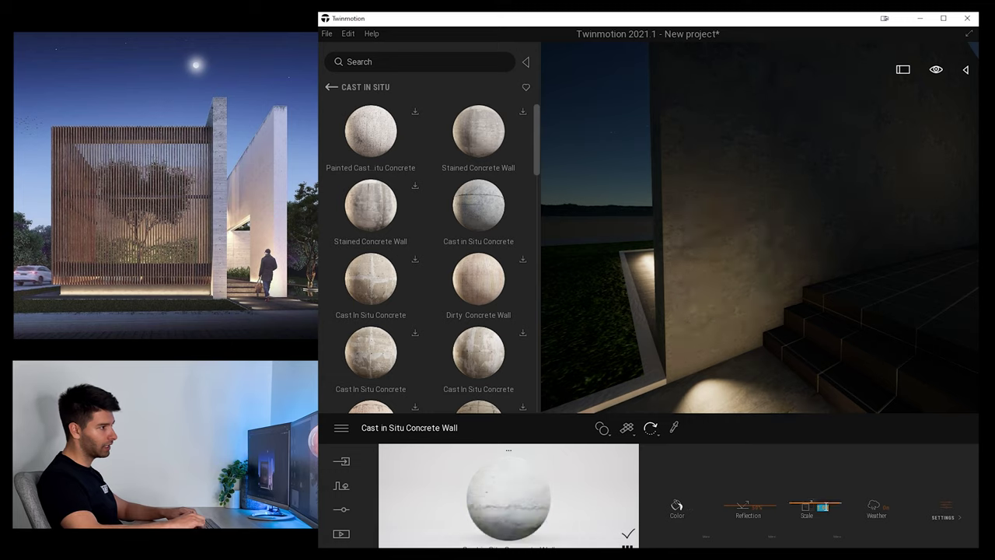
text(1)
key(Return)
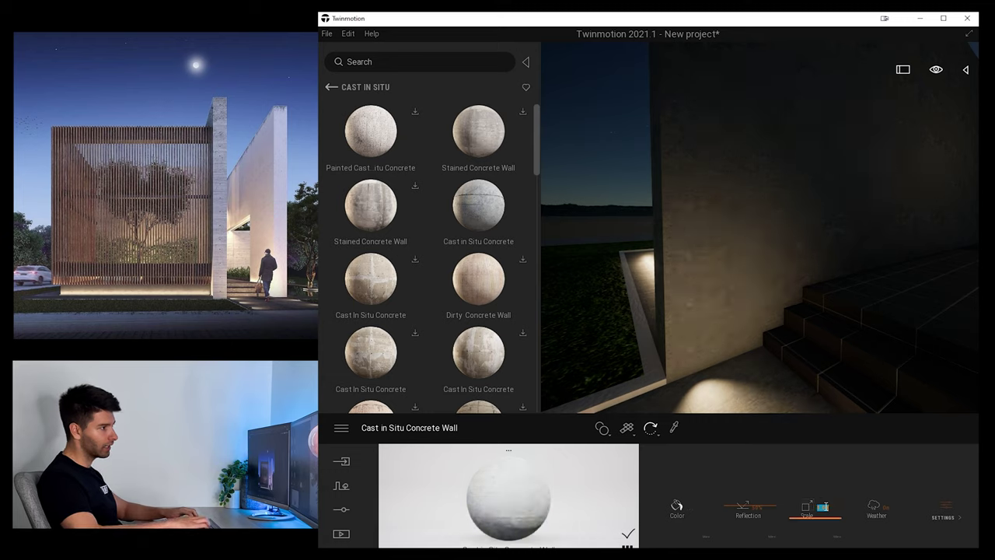
drag(825, 506, 824, 507)
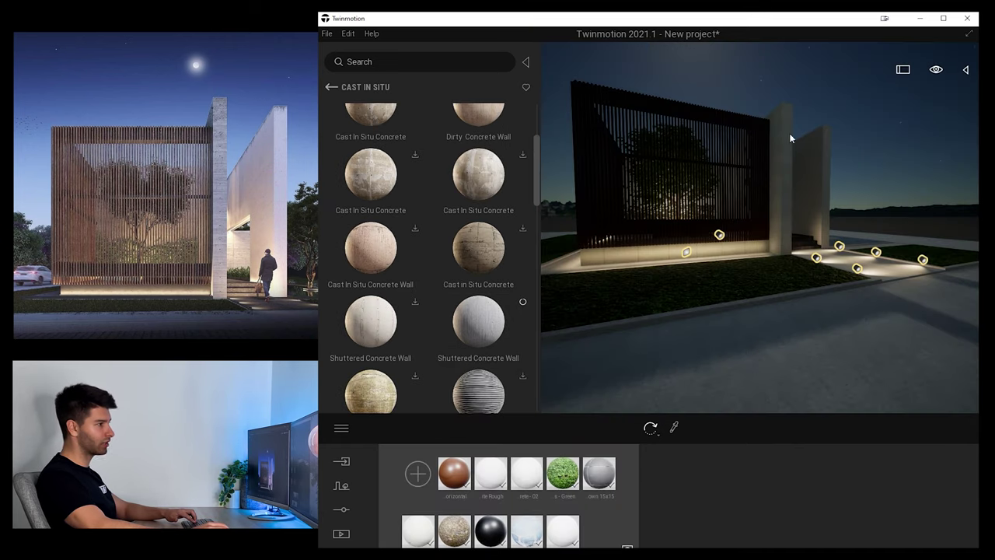
Apply the grey Shuttered Concrete Wall surface to the tall wall beside the slatted screen, rotate its texture 90° and adjust its scale
drag(477, 328, 782, 196)
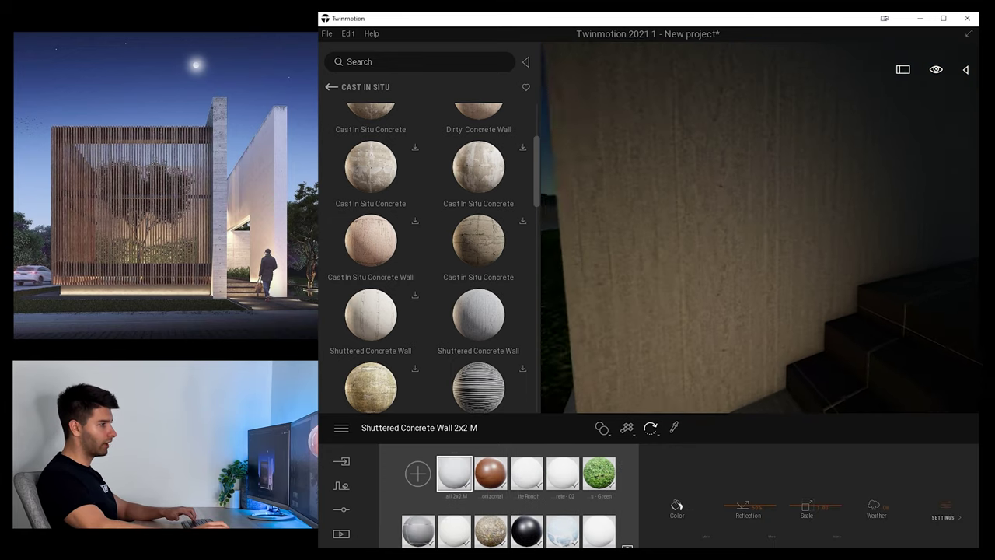
mouse_move(756, 381)
right_down()
mouse_move(802, 381)
mouse_move(766, 381)
right_up()
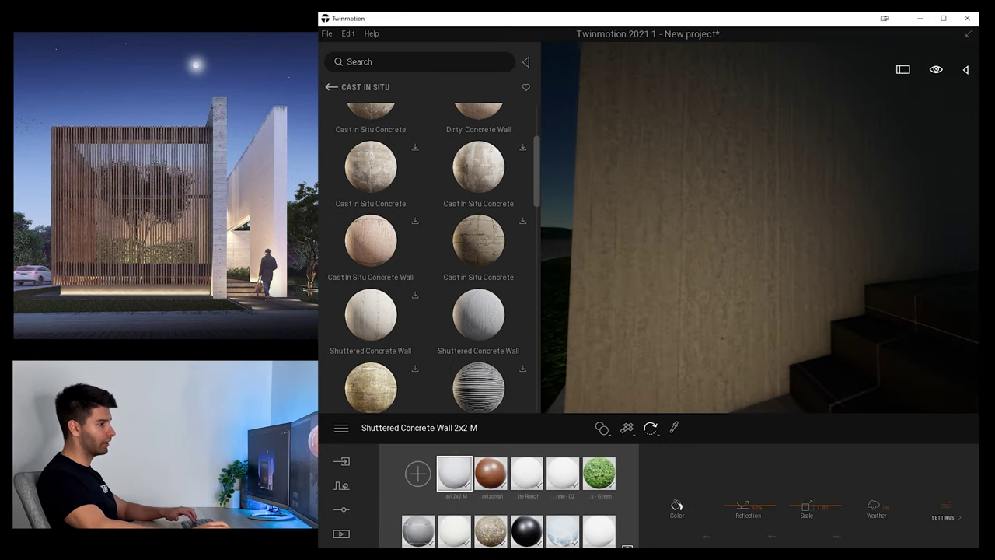
click(821, 515)
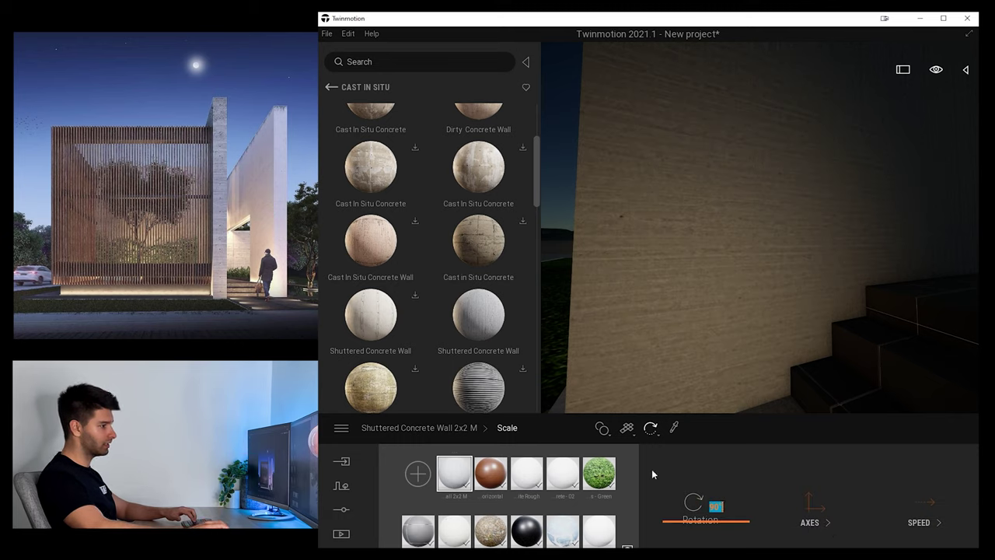
click(442, 430)
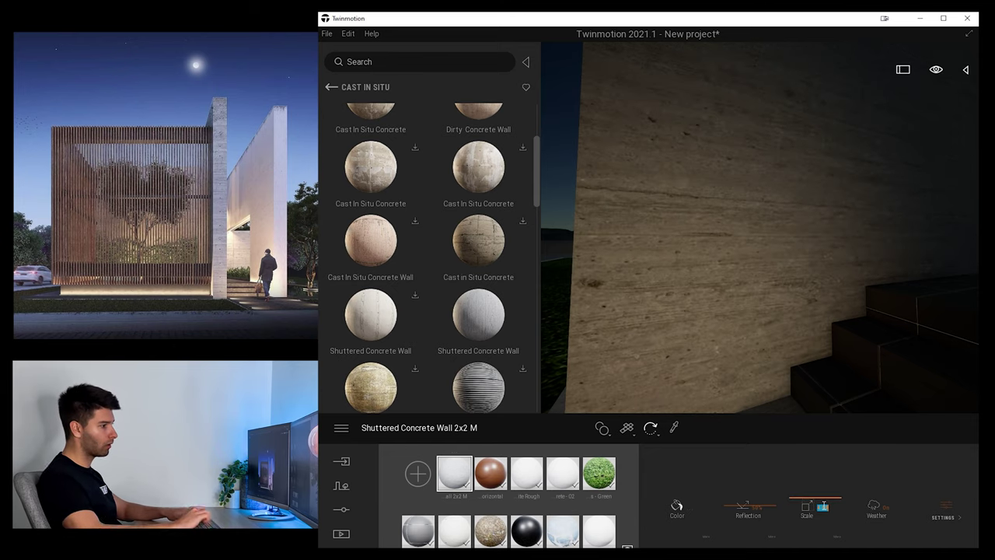
drag(680, 356, 590, 349)
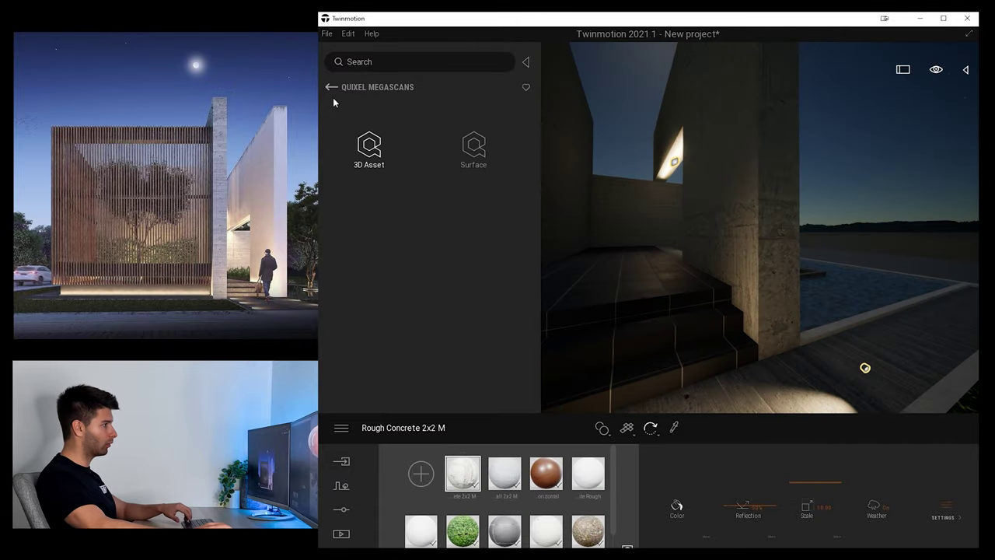
Replace the rough concrete on the wall between the entrance steps and the pool with the Base context concrete material
click(331, 87)
click(370, 147)
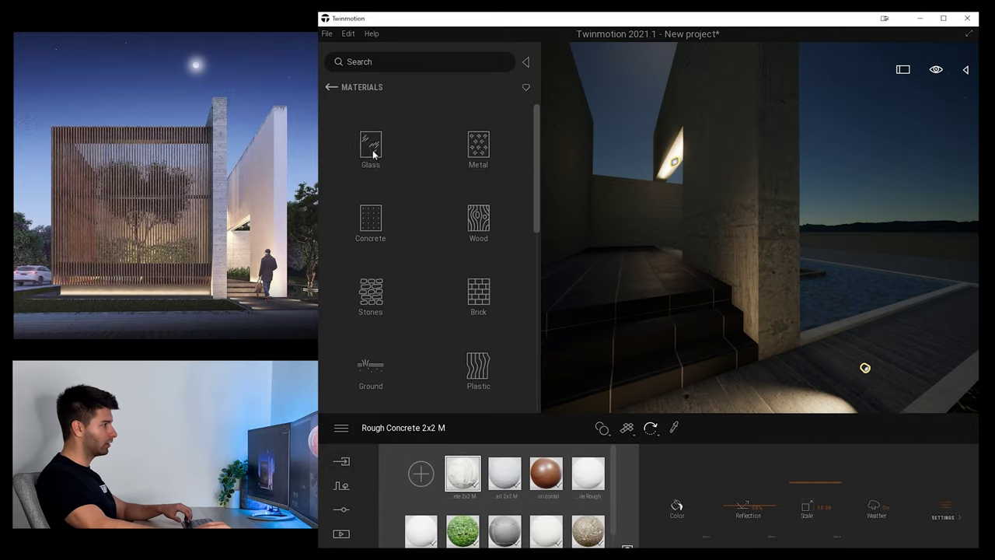
click(376, 218)
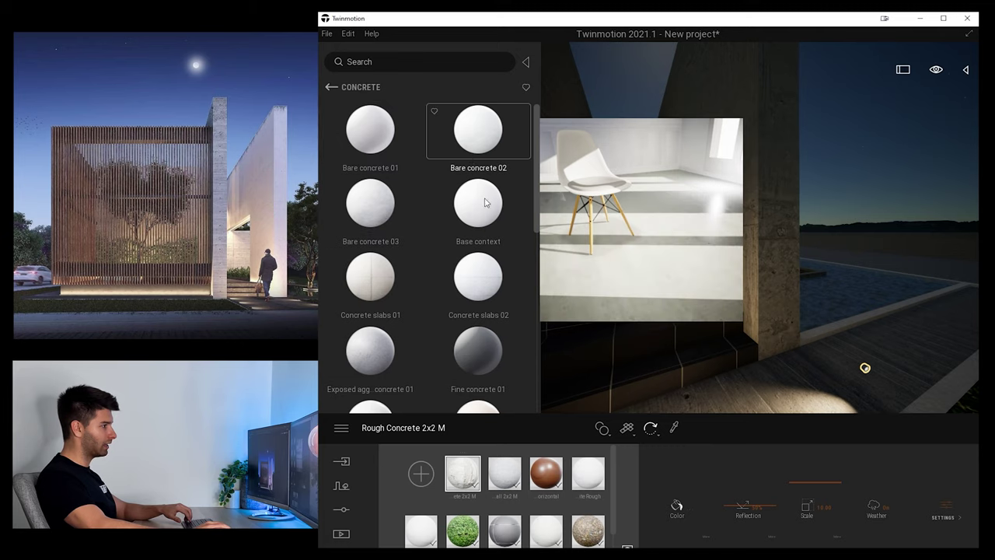
drag(765, 209, 764, 209)
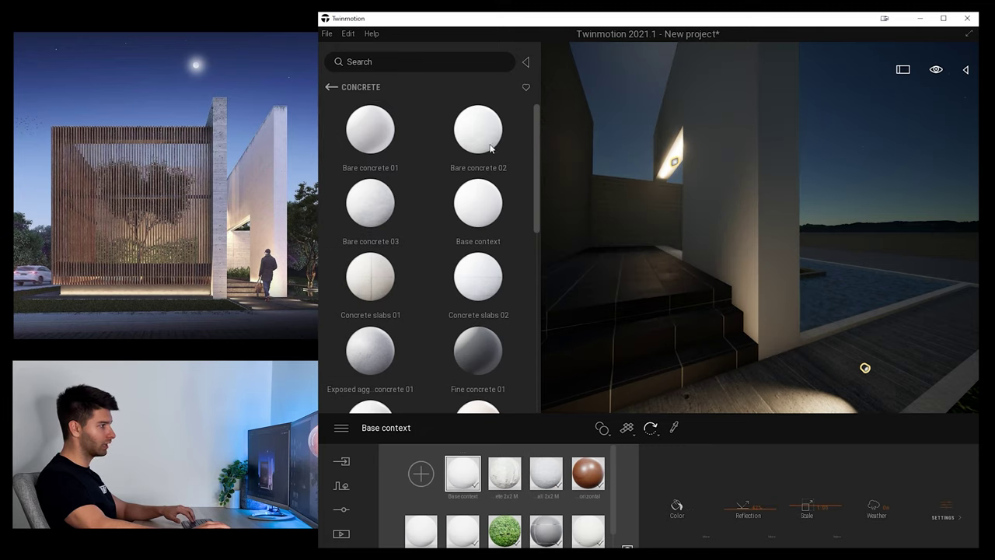
scroll(752, 264, up, 3)
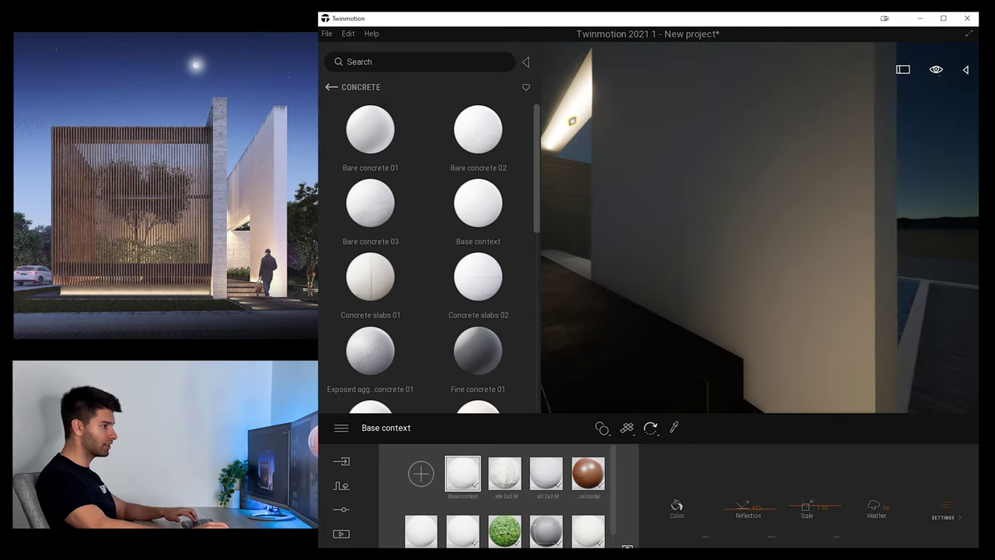
Try the Concrete slabs 02 material on the street surface in front of the house and undo it
key(s)
key(s)
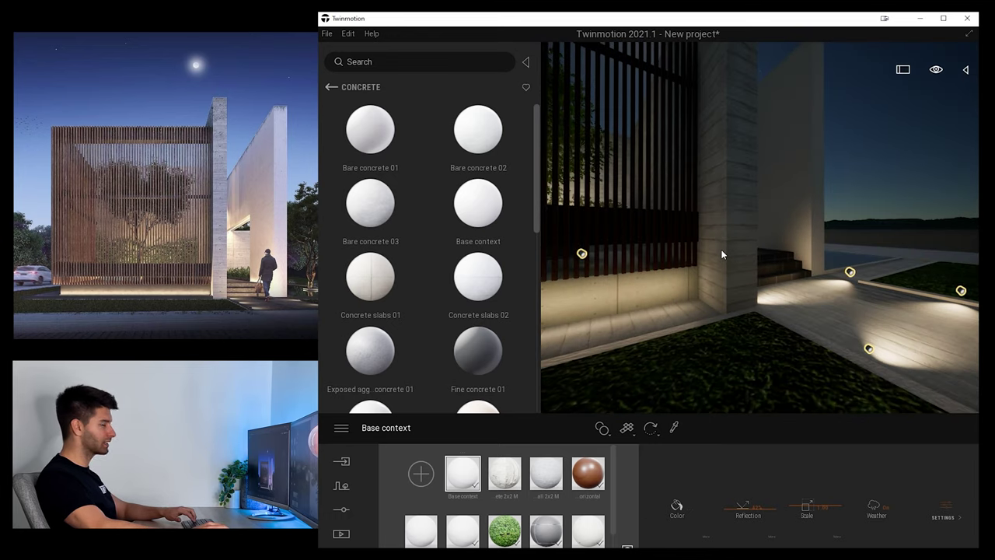
drag(722, 250, 721, 249)
key(s)
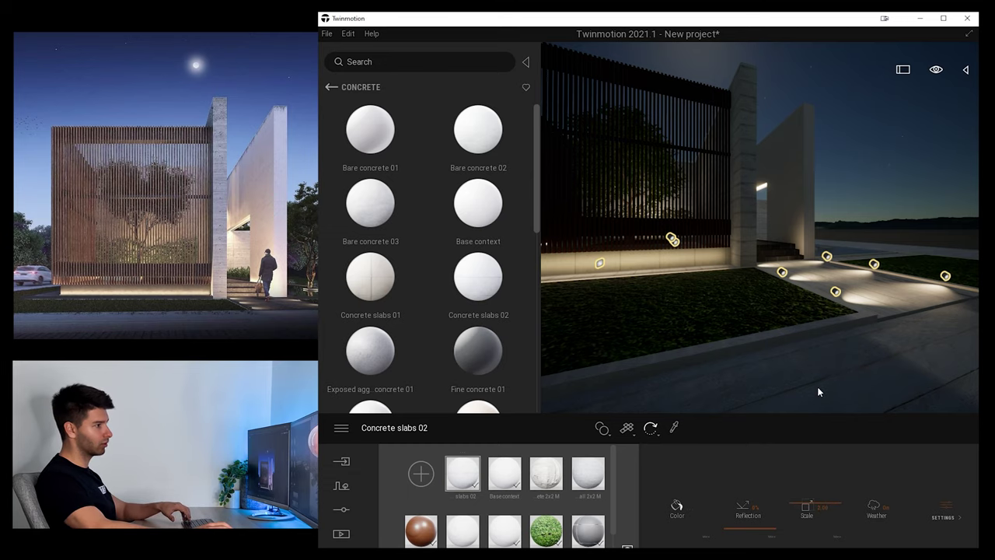
key(Return)
key(s)
key(ctrl+z)
right_drag(801, 389, 811, 384)
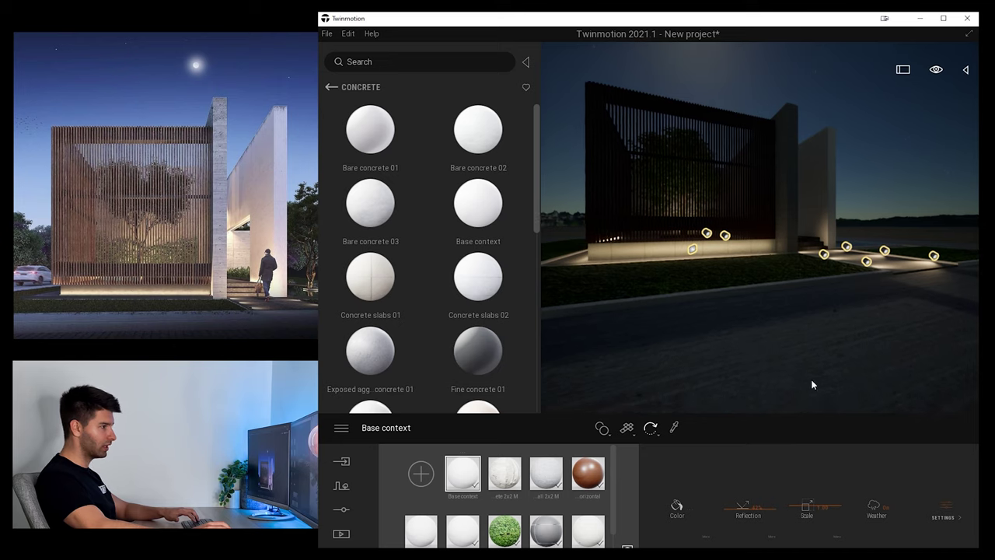
Raise the exposure slightly in the scene's lighting settings
click(341, 511)
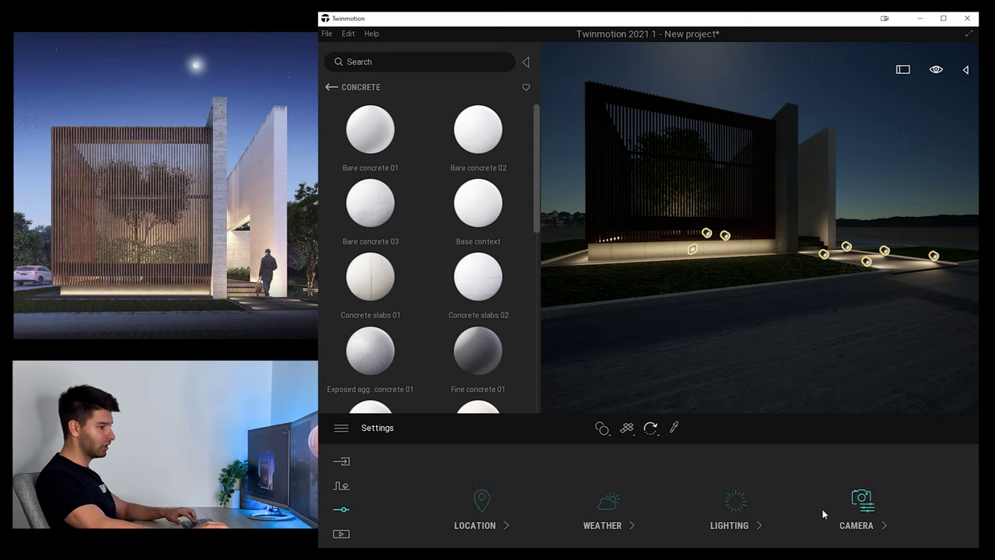
click(737, 506)
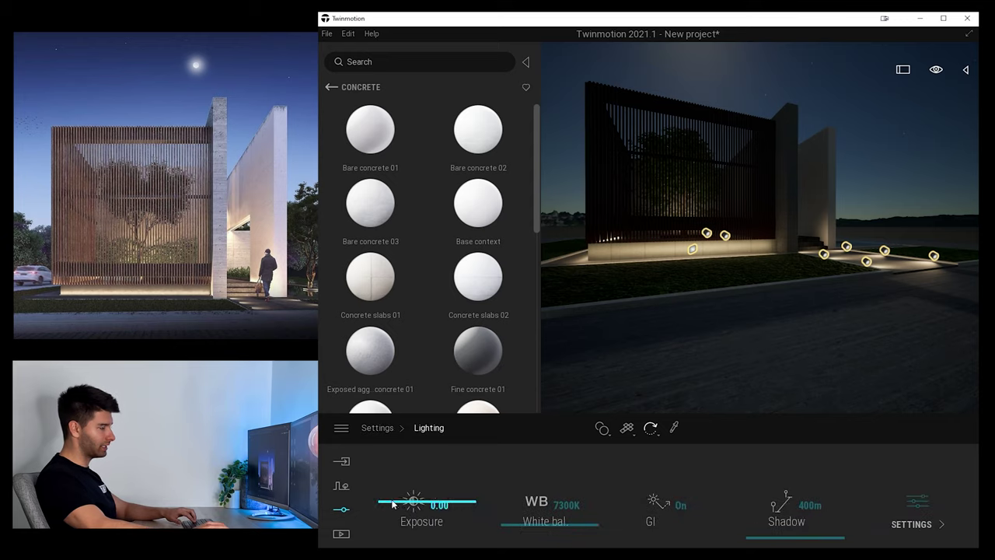
drag(393, 504, 392, 499)
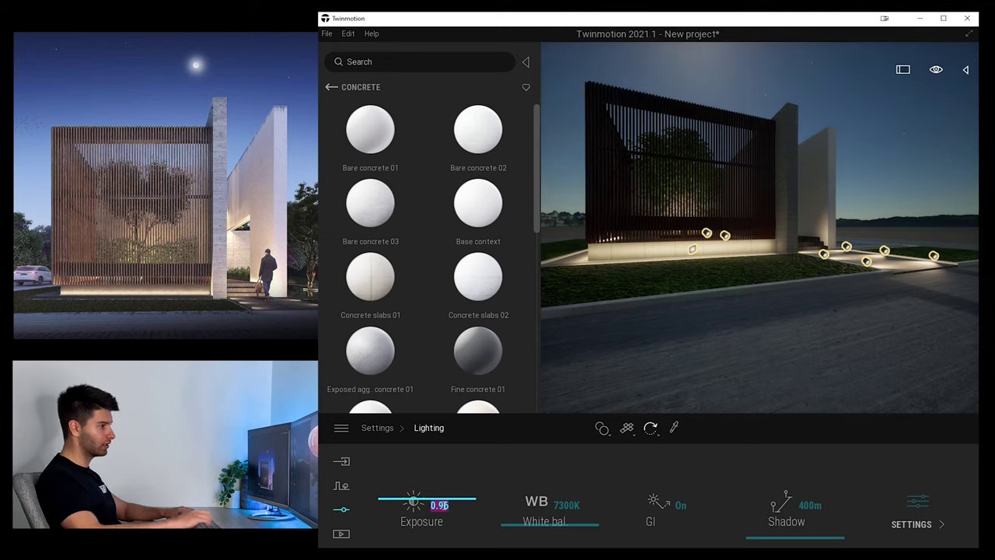
text(5)
key(Return)
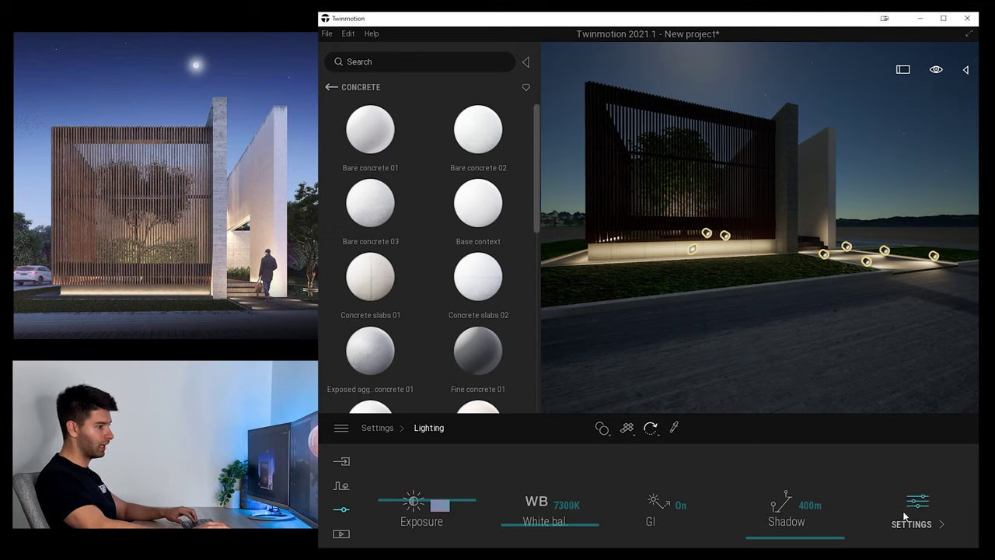
Set the scene's stars intensity to 3.00, moon intensity to 2.00 and ambient light to 1
click(919, 504)
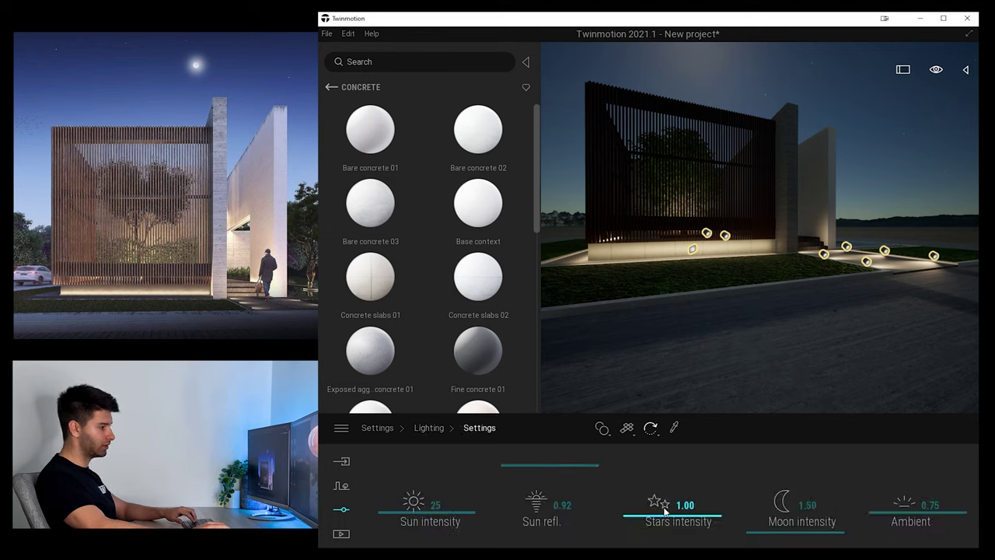
drag(620, 517, 625, 481)
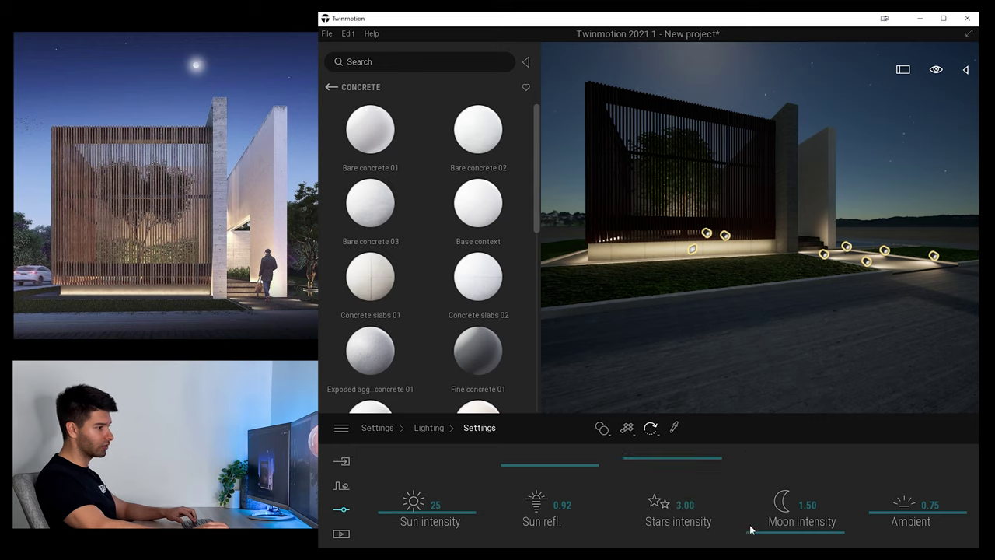
drag(752, 535, 751, 526)
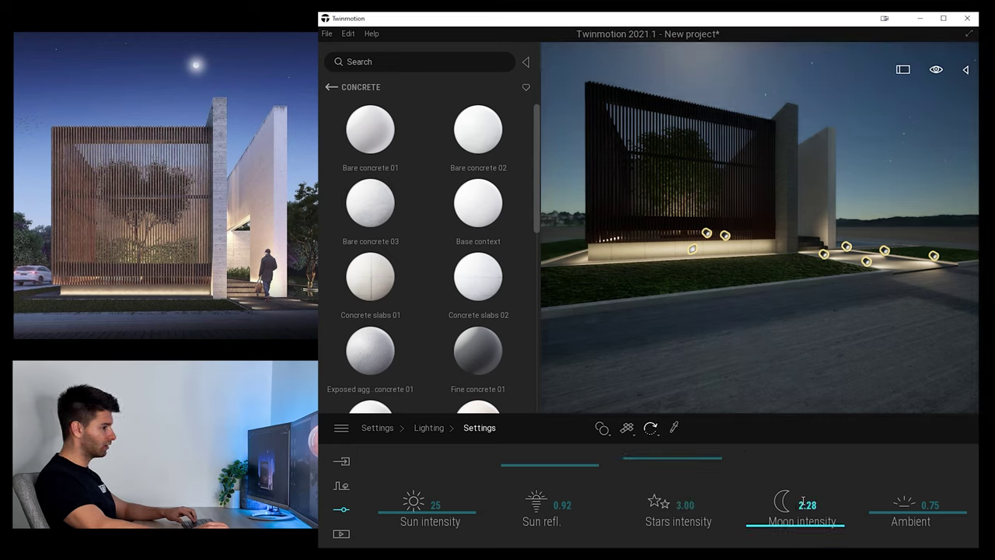
click(902, 503)
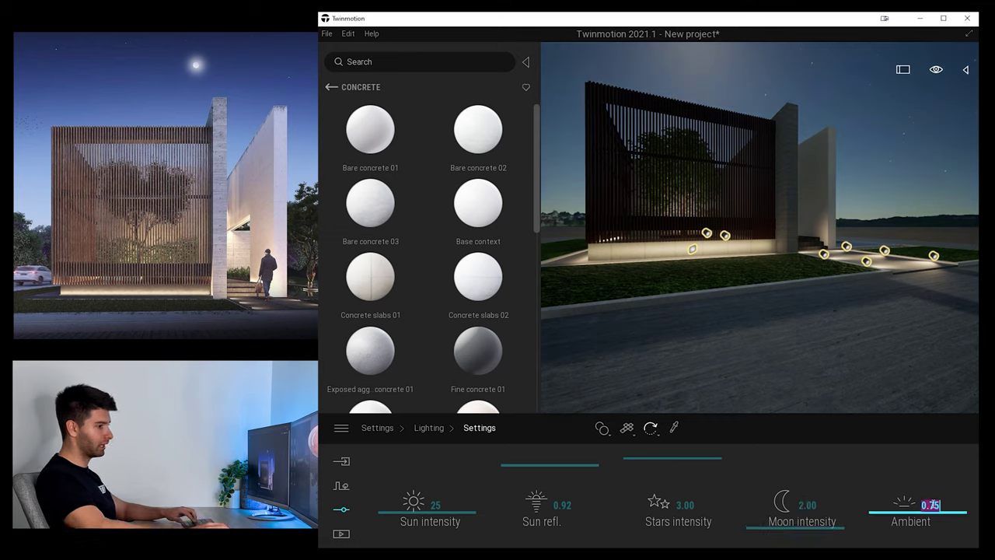
text(1)
key(Return)
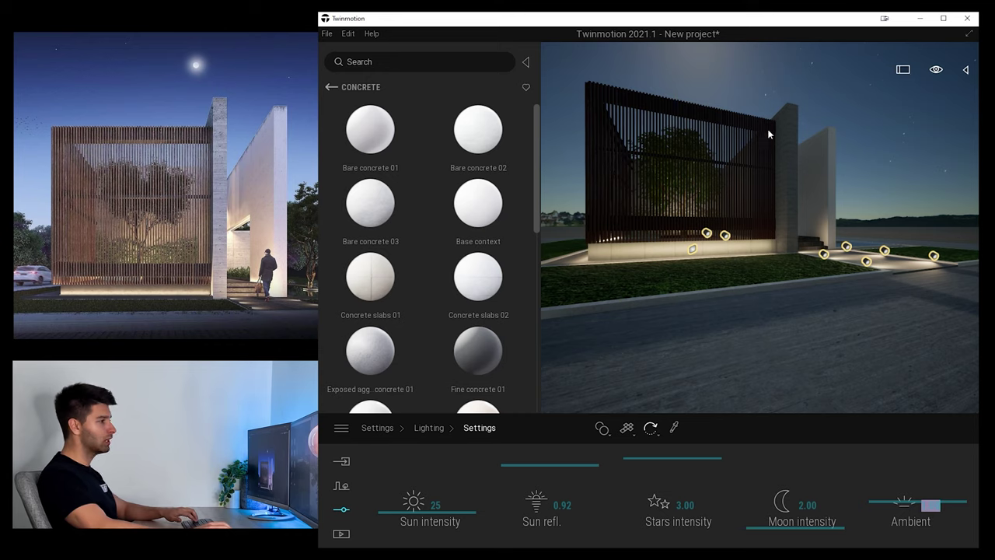
Plant a row of trees, including Japanese white larch, behind the house and along the site edge opposite the pool
shift+middle_drag(716, 278, 665, 278)
scroll(715, 277, down, 1)
click(331, 87)
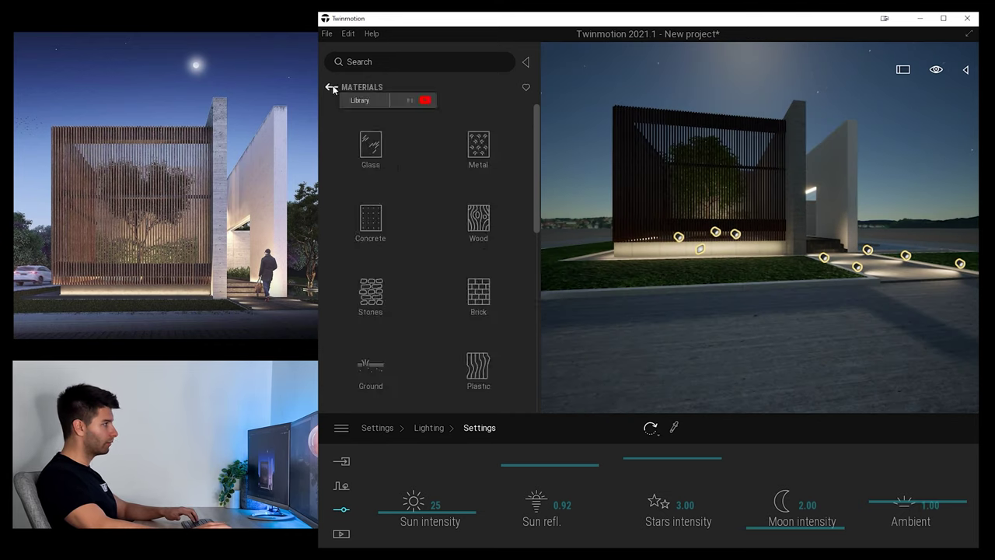
click(331, 87)
click(475, 151)
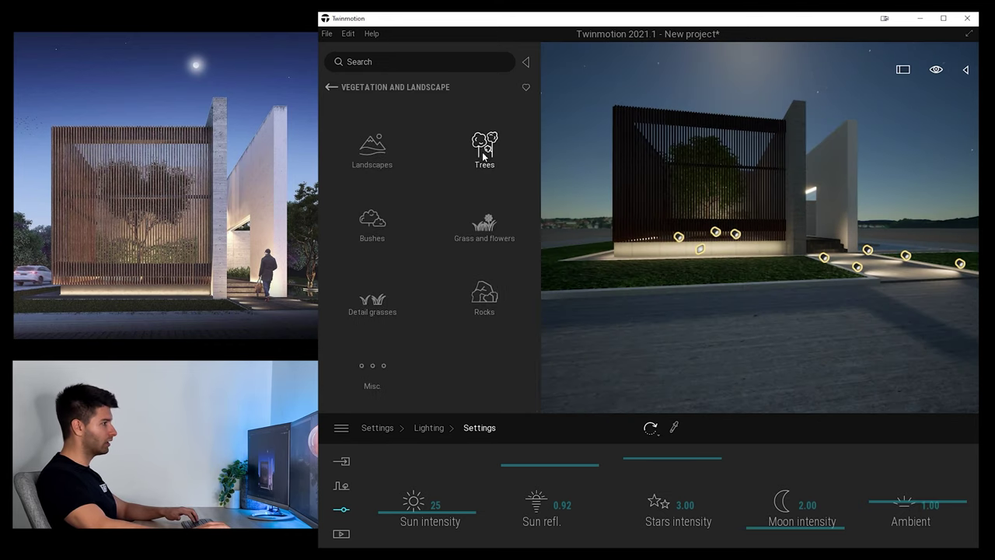
click(484, 148)
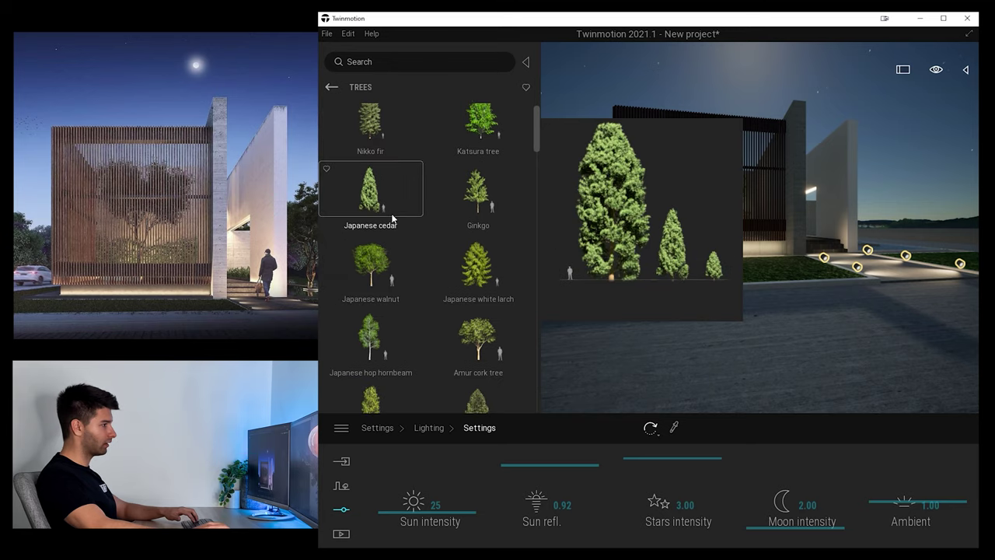
mouse_move(479, 266)
mouse_down()
mouse_move(706, 259)
mouse_move(693, 246)
mouse_move(642, 310)
mouse_move(651, 241)
mouse_move(688, 152)
mouse_move(735, 134)
mouse_move(787, 142)
mouse_up()
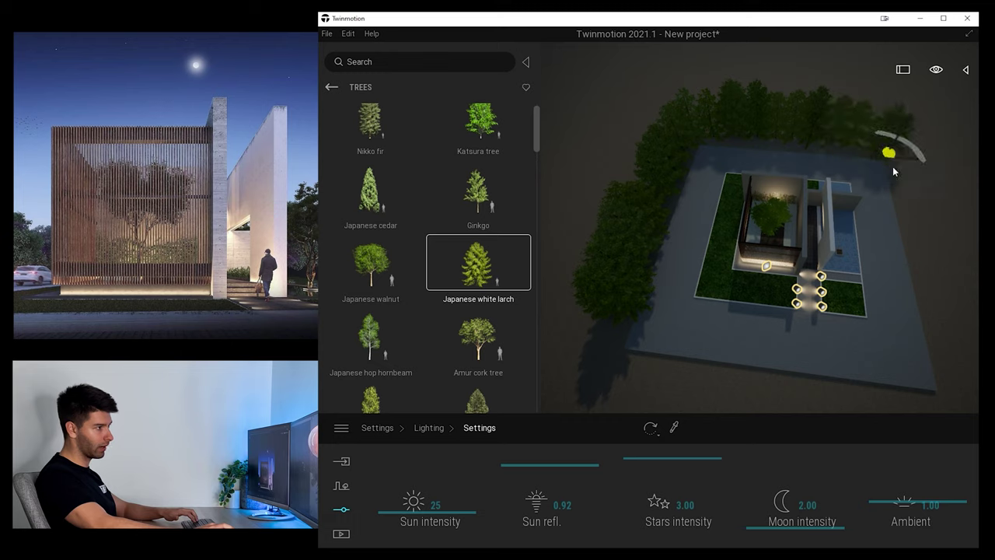
Extend the tree row down the pool side of the site with Japanese white larch and Japanese walnut trees
mouse_move(893, 167)
mouse_down()
mouse_move(915, 241)
mouse_move(914, 352)
mouse_up()
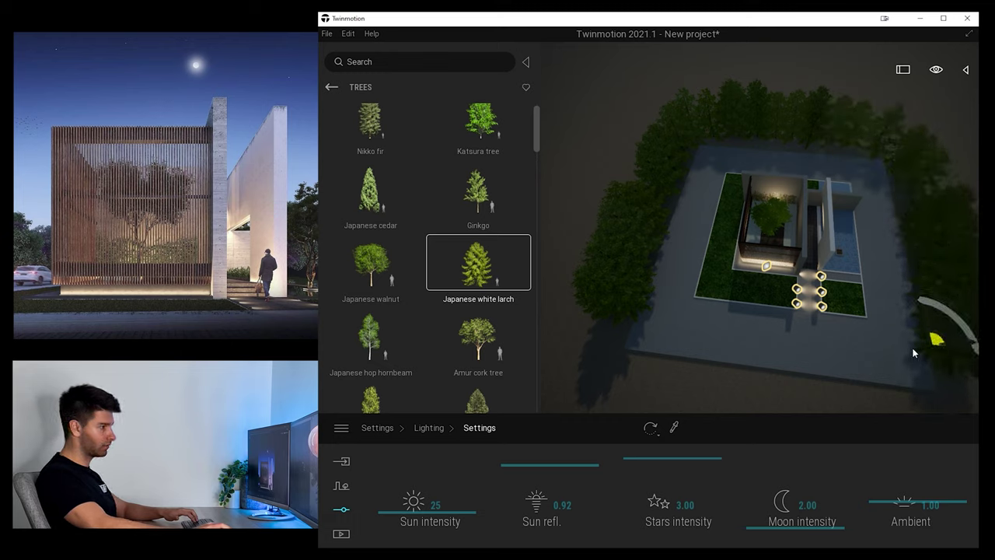
click(385, 275)
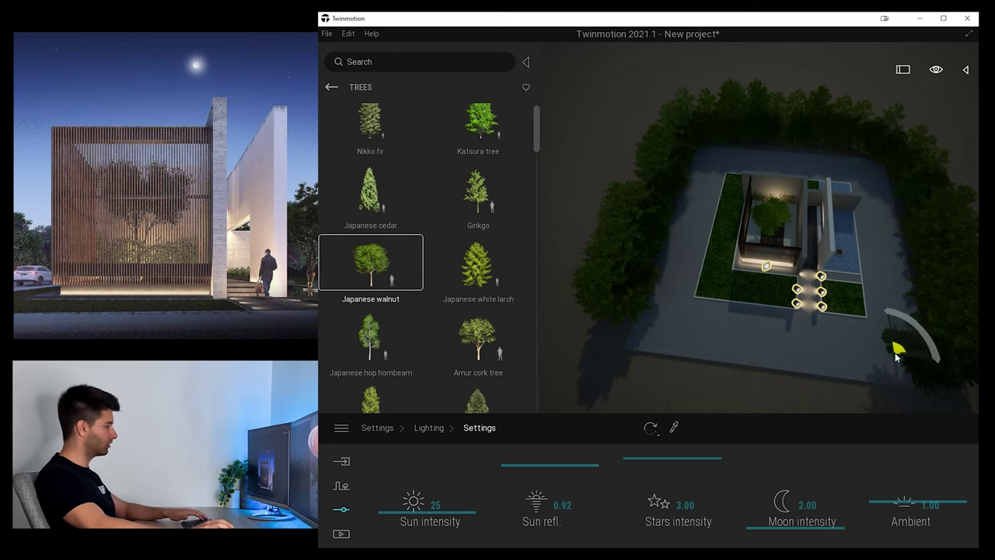
mouse_move(350, 123)
click(333, 88)
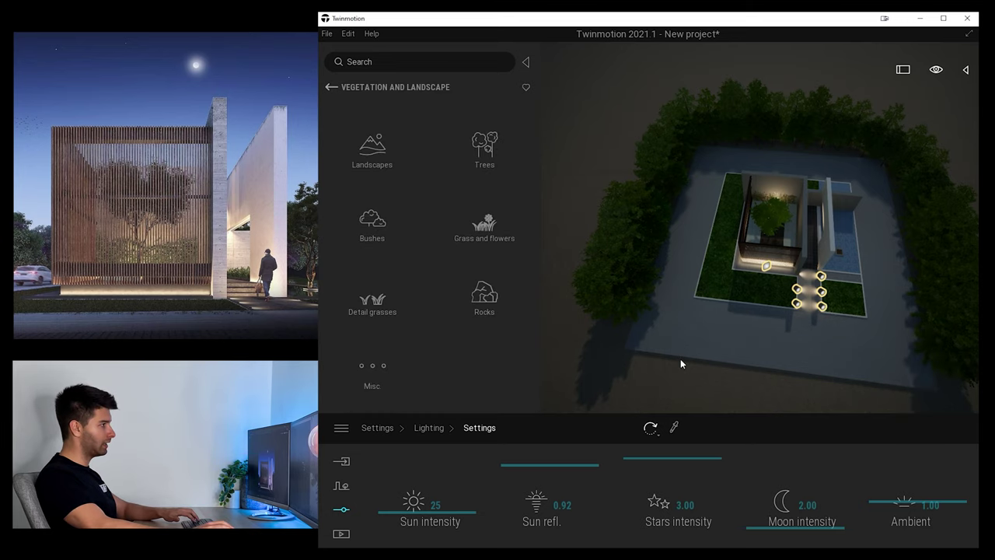
Set up vegetation painting with the Lawn 01 grass as the model to paint
scroll(752, 309, up, 2)
shift+middle_drag(767, 288, 894, 252)
right_drag(746, 263, 798, 263)
click(341, 486)
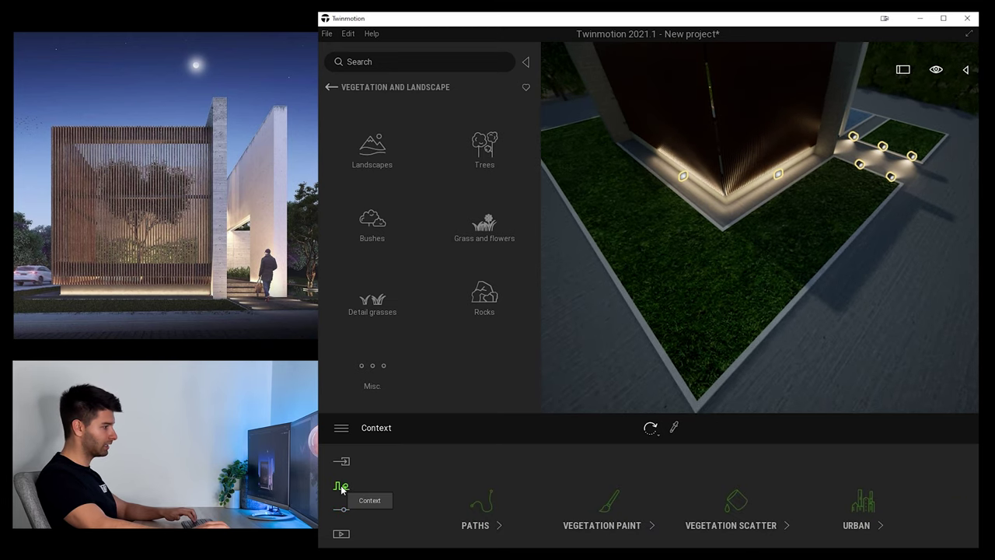
click(589, 513)
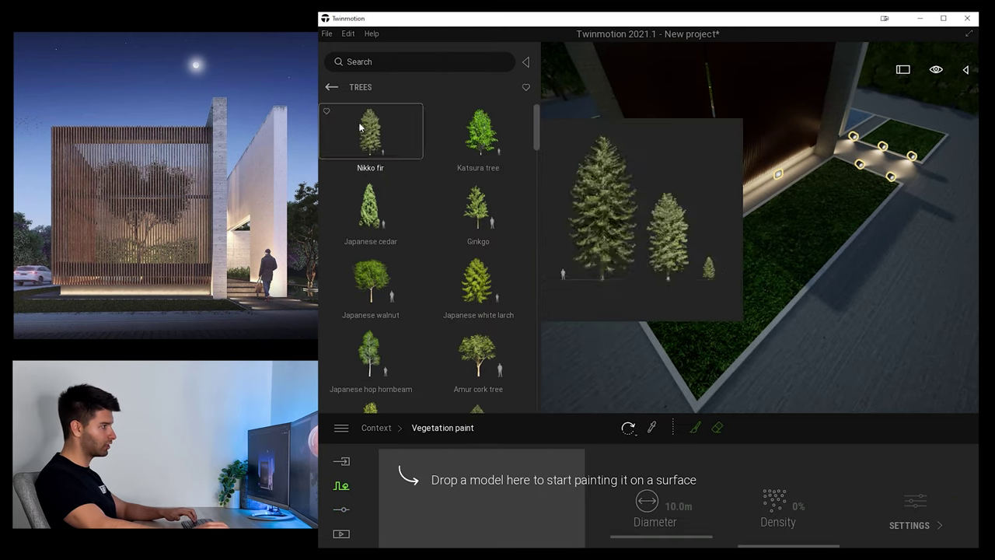
click(331, 87)
click(373, 223)
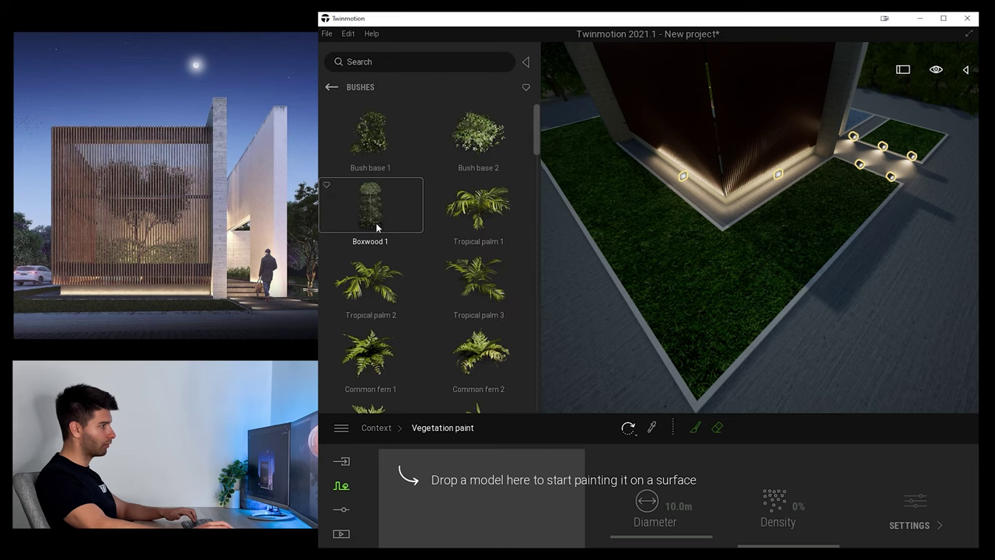
click(332, 87)
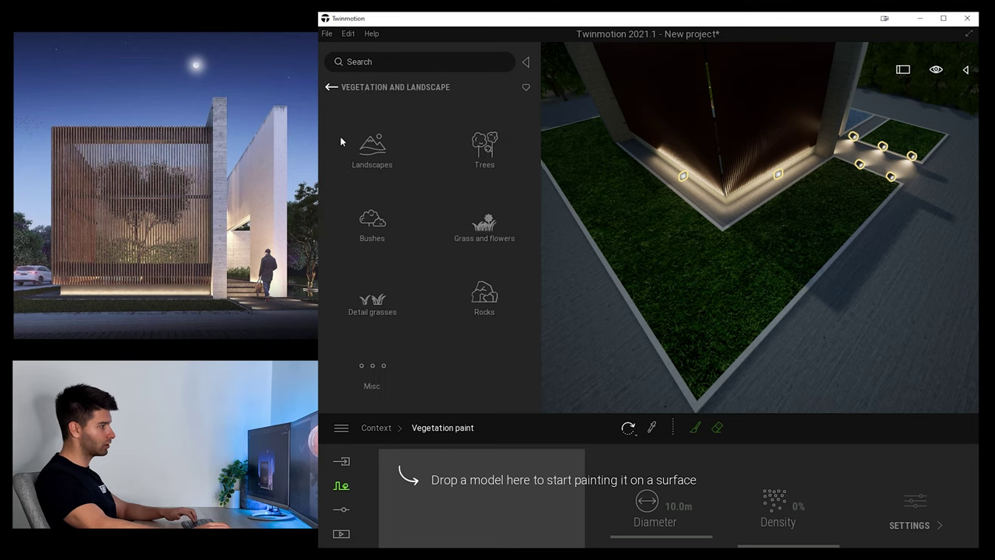
click(481, 228)
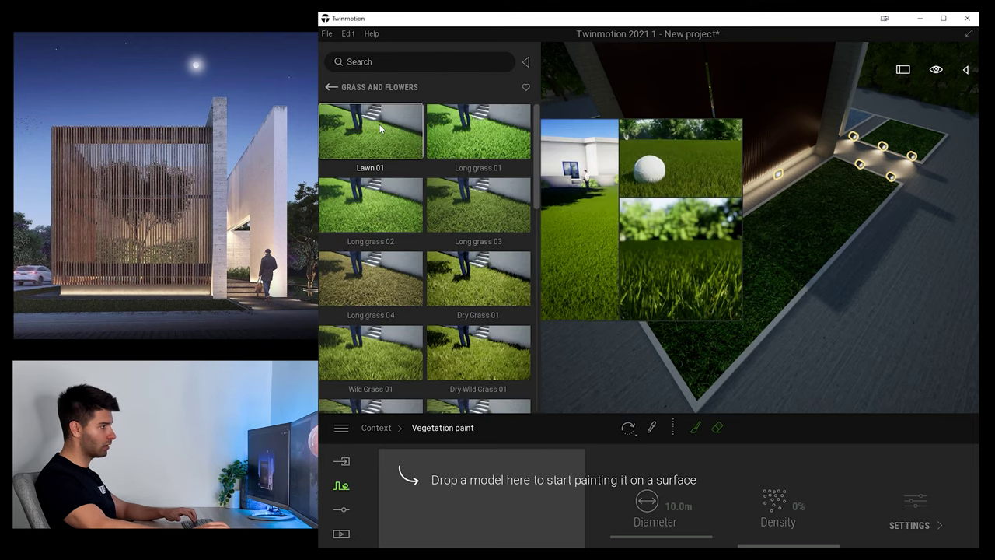
mouse_move(380, 128)
mouse_down()
mouse_move(471, 288)
mouse_move(466, 486)
mouse_move(476, 498)
mouse_up()
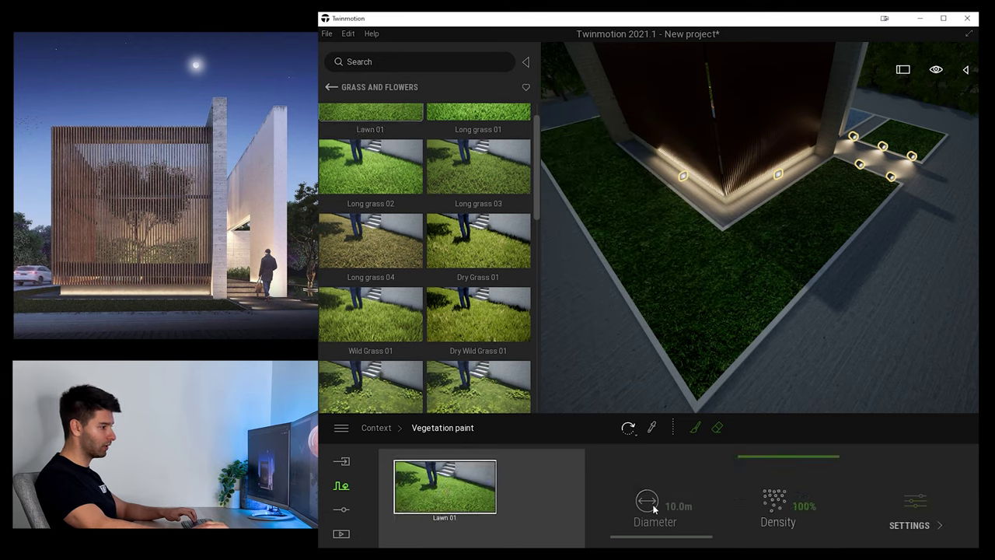
Paint Lawn 01 over the grass areas around the house with a brush diameter of 1.0 m
click(695, 428)
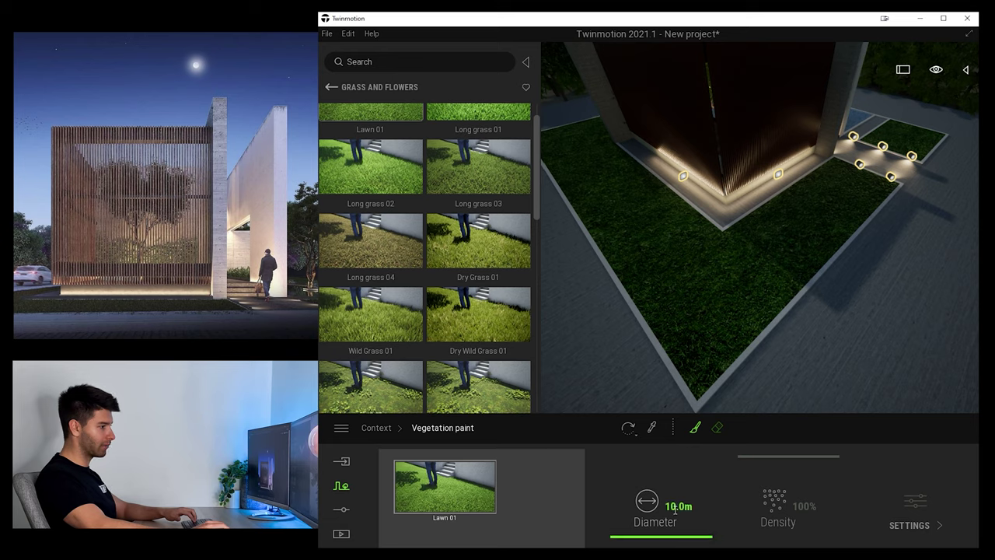
text(1)
key(Return)
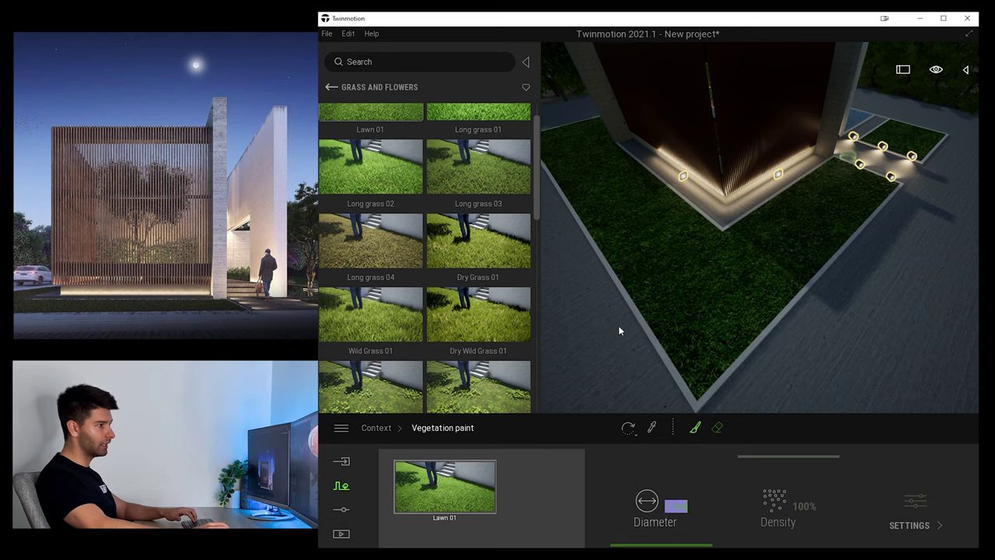
key(Return)
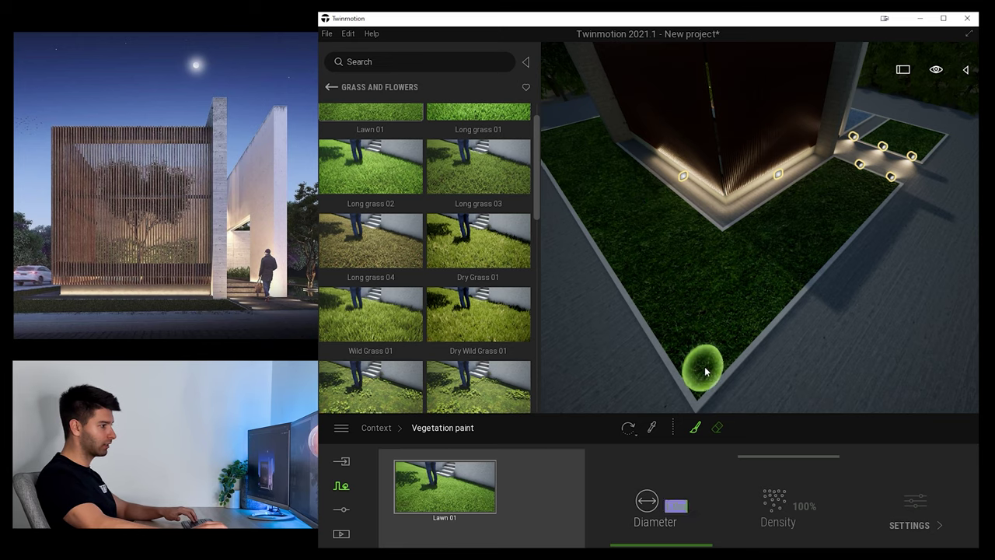
drag(704, 368, 716, 347)
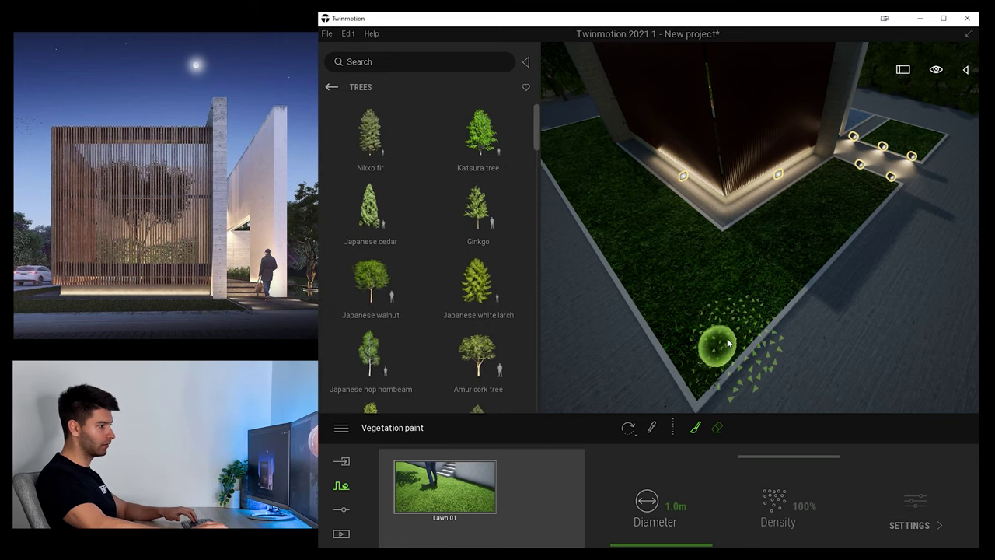
key(w)
mouse_move(723, 326)
right_down()
mouse_move(724, 261)
mouse_move(690, 230)
right_up()
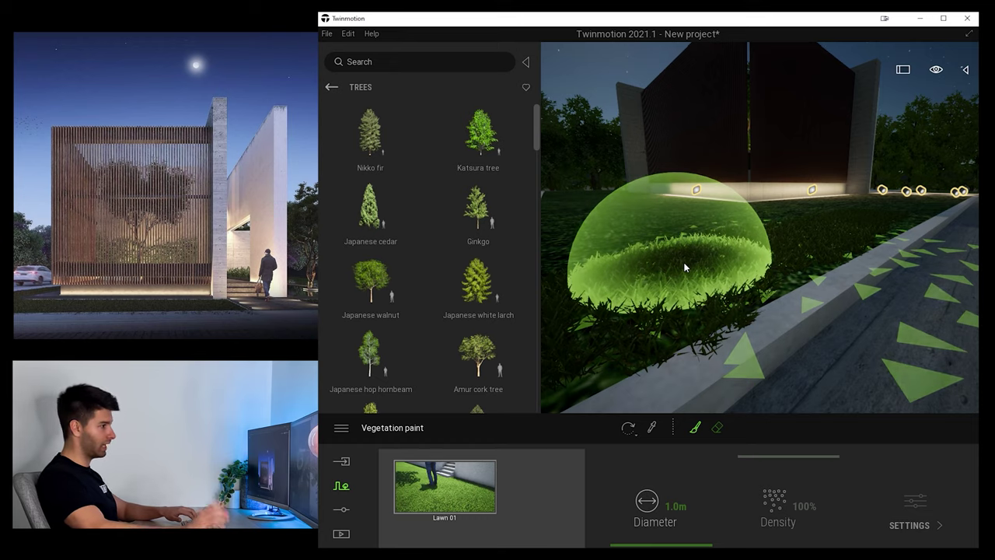
key(w)
mouse_move(696, 245)
right_down()
mouse_move(769, 261)
mouse_move(669, 264)
mouse_move(649, 229)
mouse_move(739, 233)
mouse_move(665, 240)
mouse_move(650, 252)
right_up()
key(Escape)
Apply the Pool 02 water material to the pool surface beside the entrance wall
key(w)
key(d)
key(s)
key(w)
key(e)
key(w)
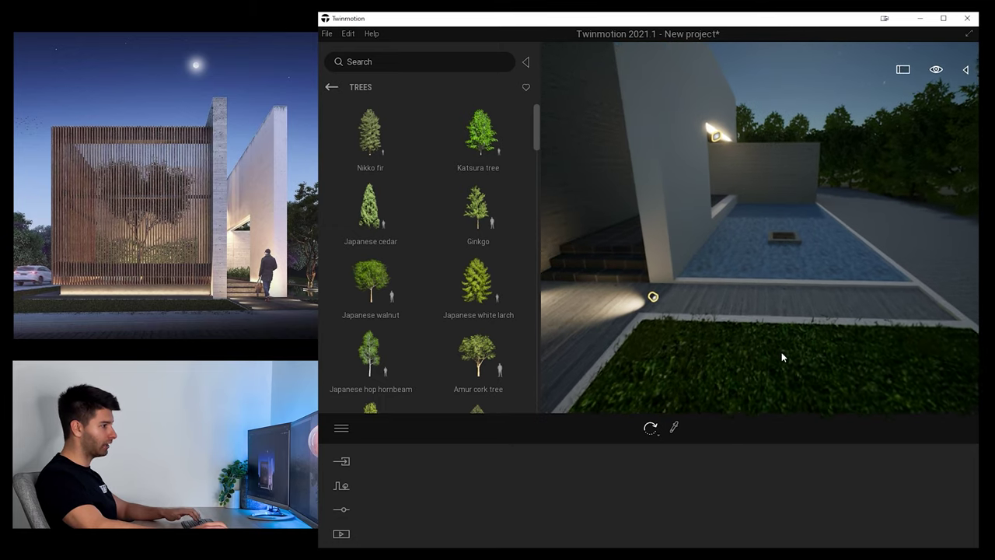
click(332, 87)
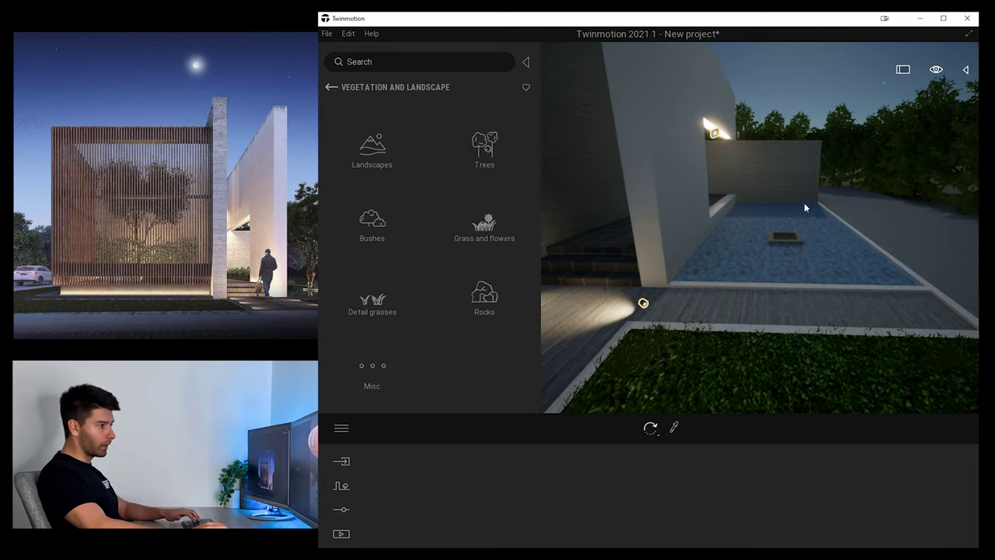
click(332, 87)
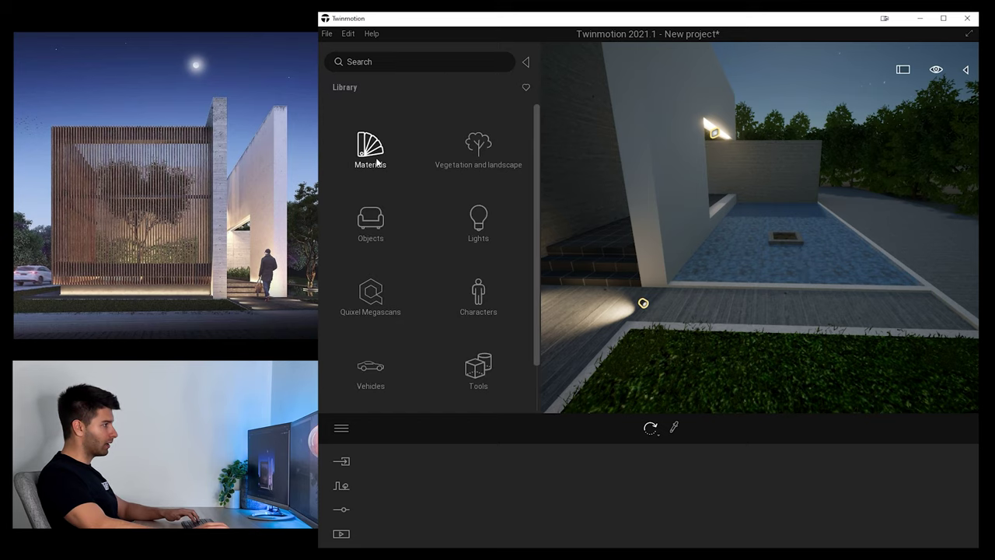
click(372, 147)
scroll(410, 314, down, 5)
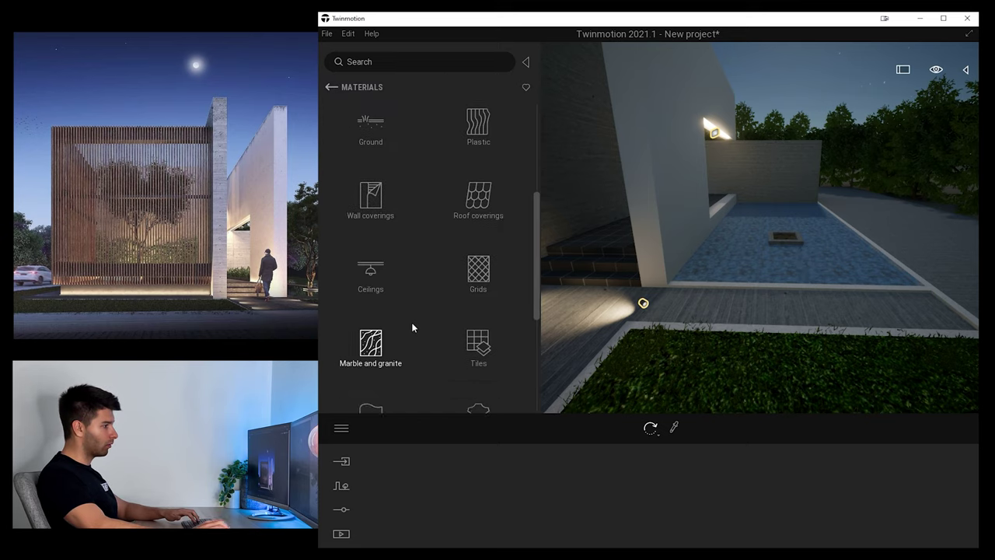
scroll(412, 327, down, 2)
click(412, 323)
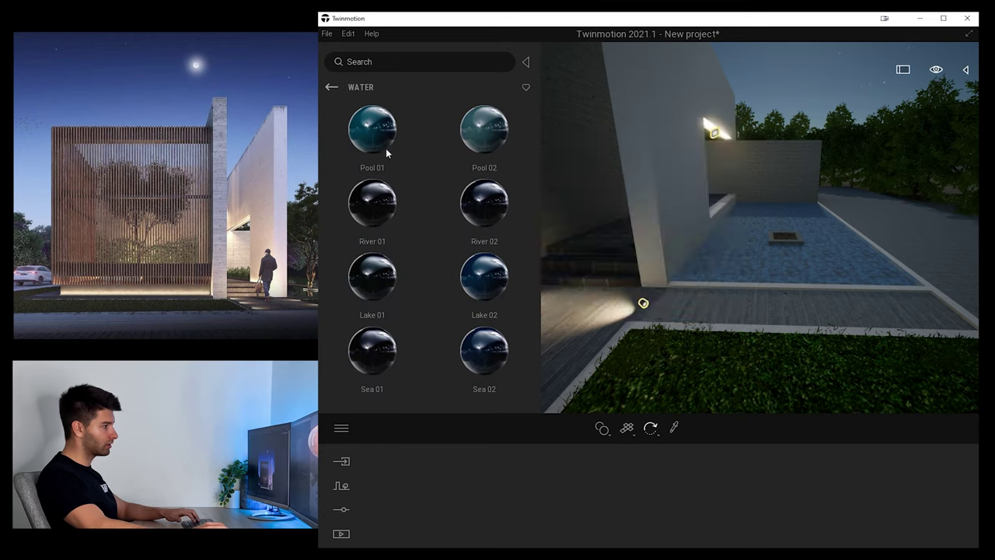
drag(385, 148, 752, 262)
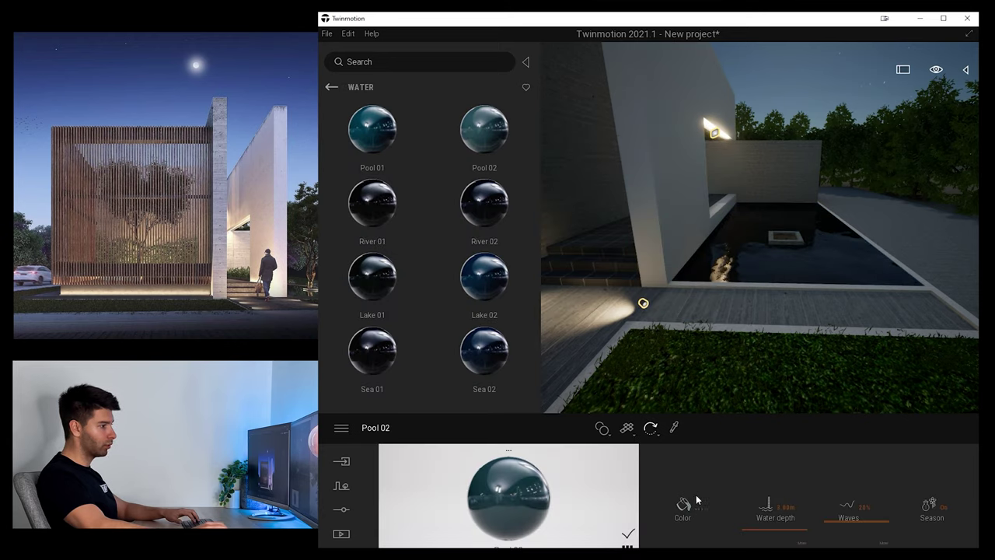
Lighten the pool water's colour to pale cyan, hex DBF7F7
click(686, 506)
drag(794, 166, 519, 162)
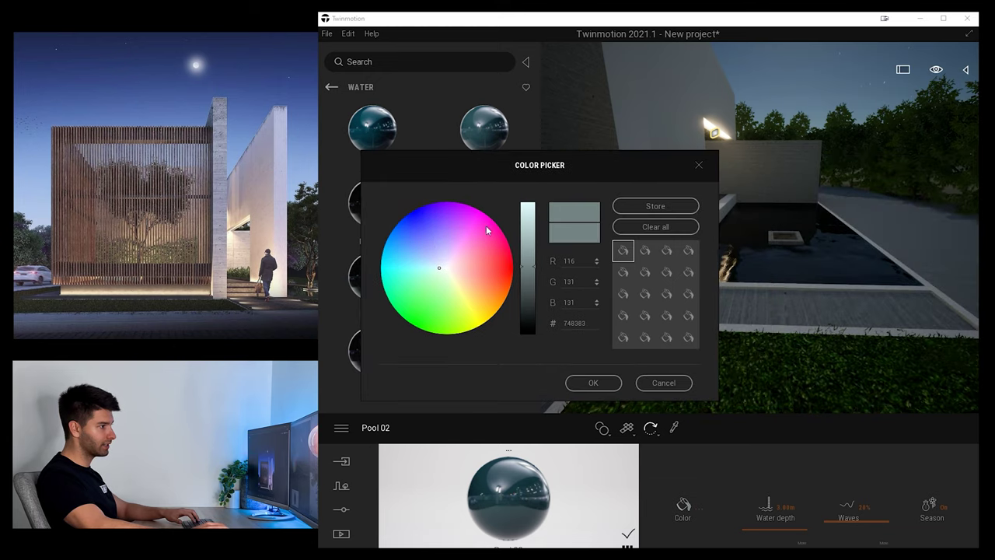
drag(528, 236, 527, 197)
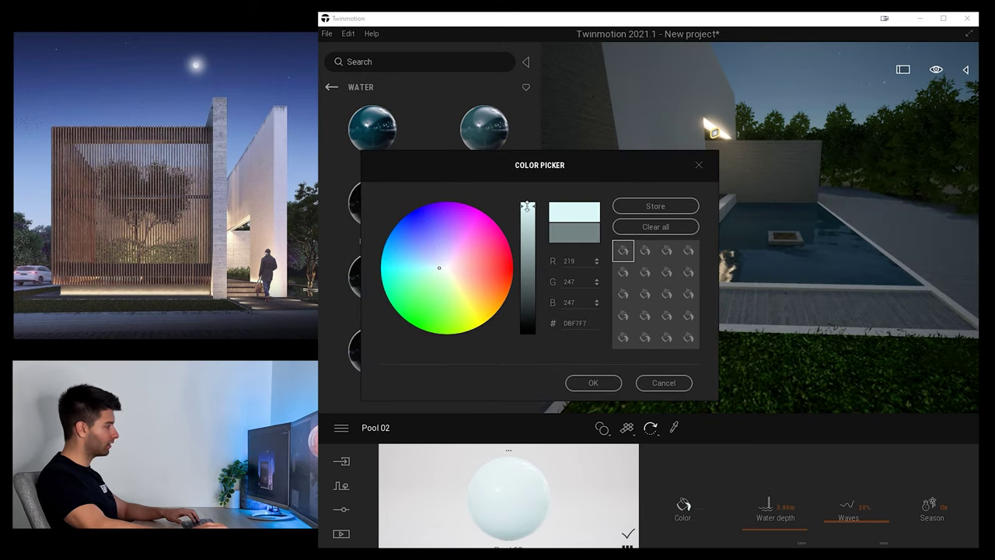
click(593, 383)
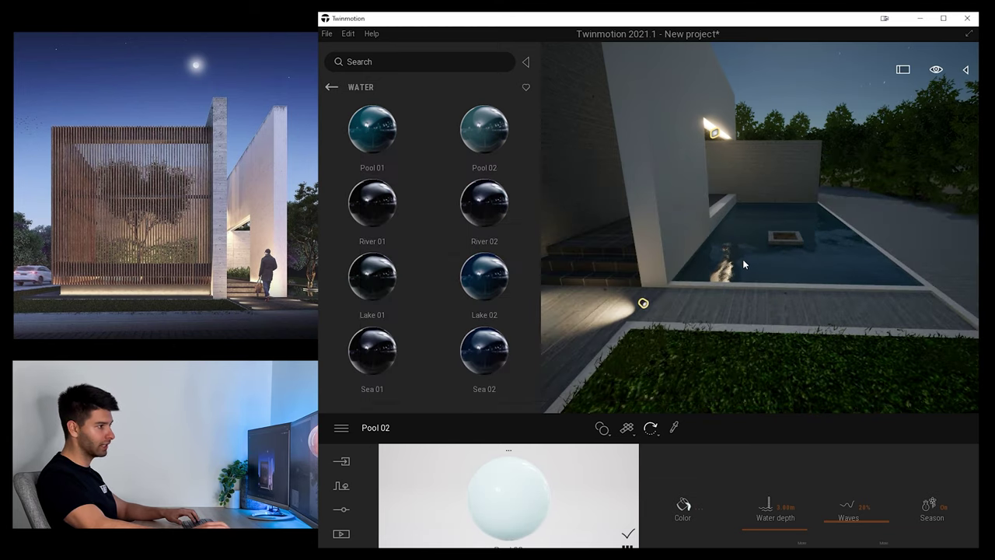
Place an English Yew tree in the square planter in the middle of the pool
click(332, 88)
click(336, 90)
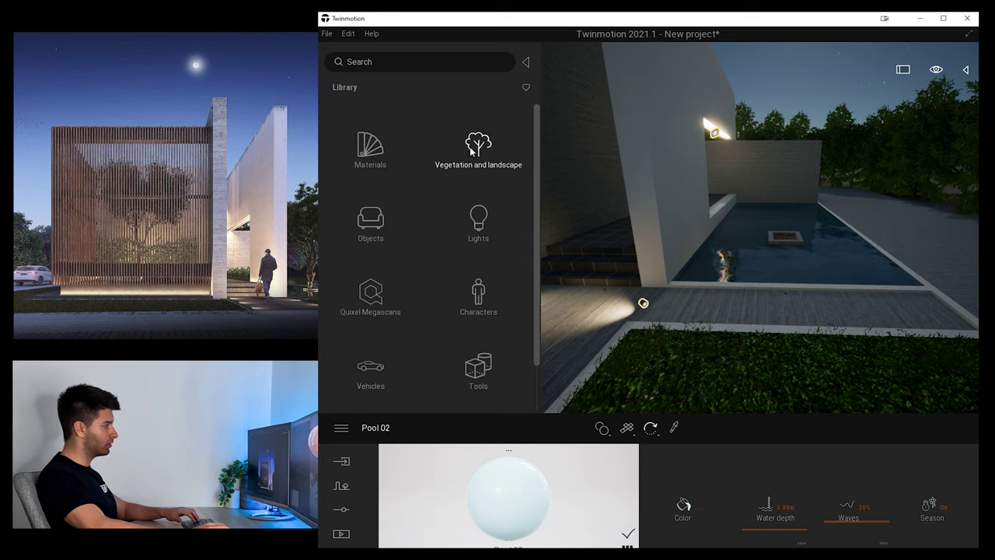
click(420, 156)
click(480, 158)
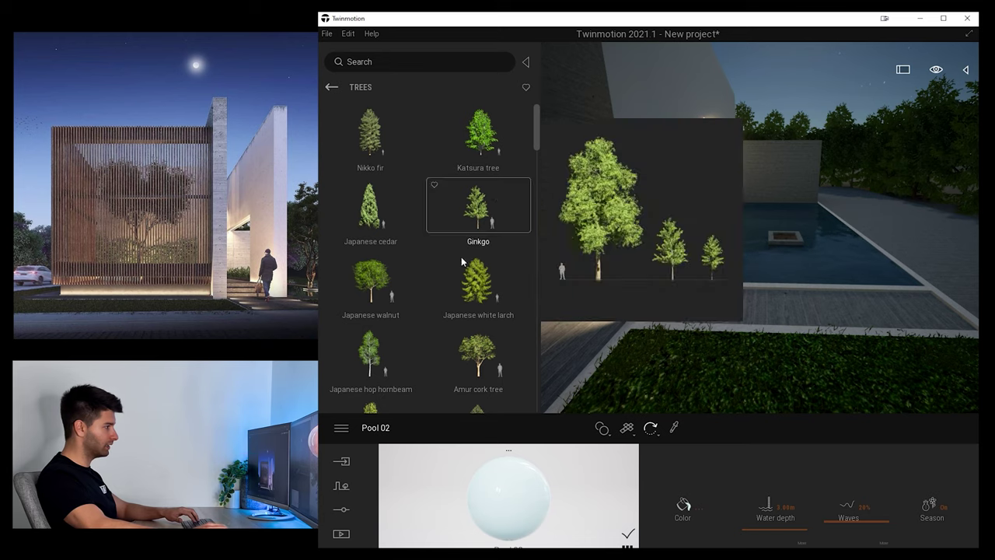
scroll(434, 279, down, 5)
click(477, 285)
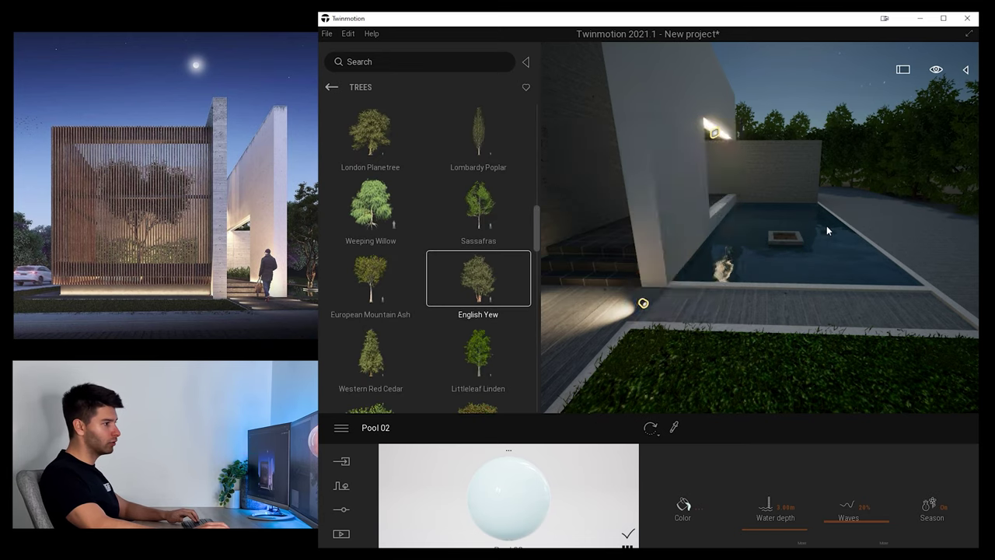
scroll(782, 233, up, 3)
click(794, 243)
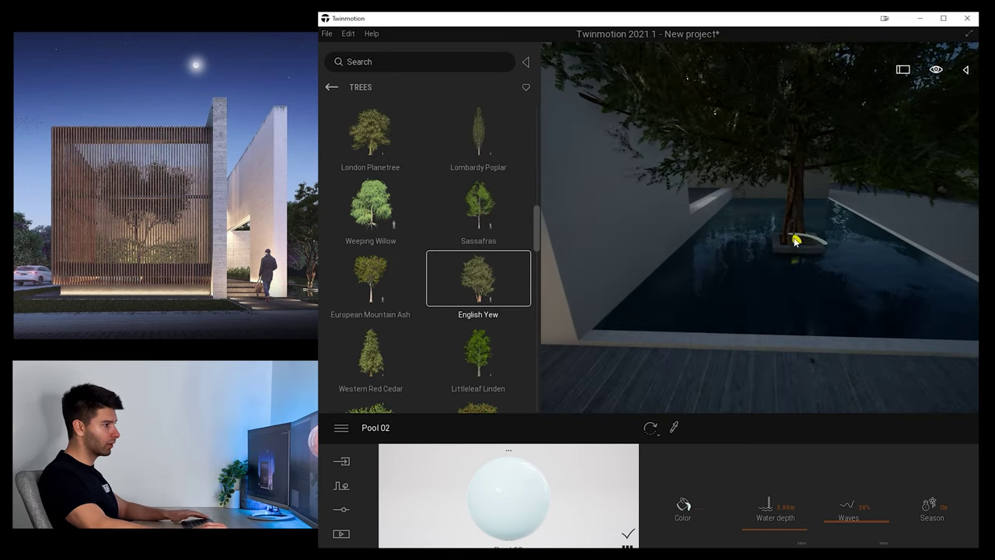
key(Escape)
Reduce the age of the English Yew in the pool planter to 0%
click(791, 199)
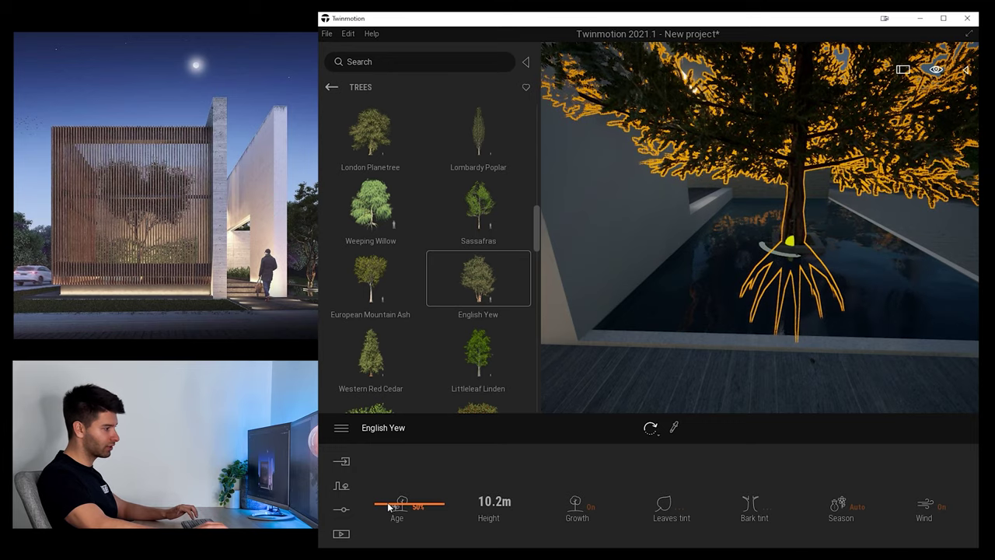
drag(389, 508, 386, 538)
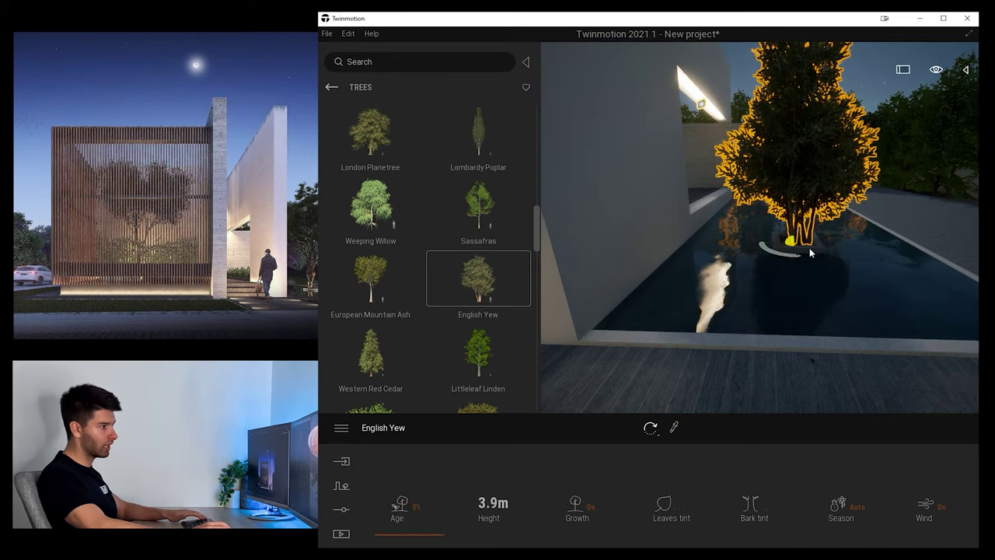
key(Escape)
Examine the English Yew in the pool planter and compare the house's street front with the reference image
right_drag(808, 248, 761, 292)
scroll(761, 295, up, 4)
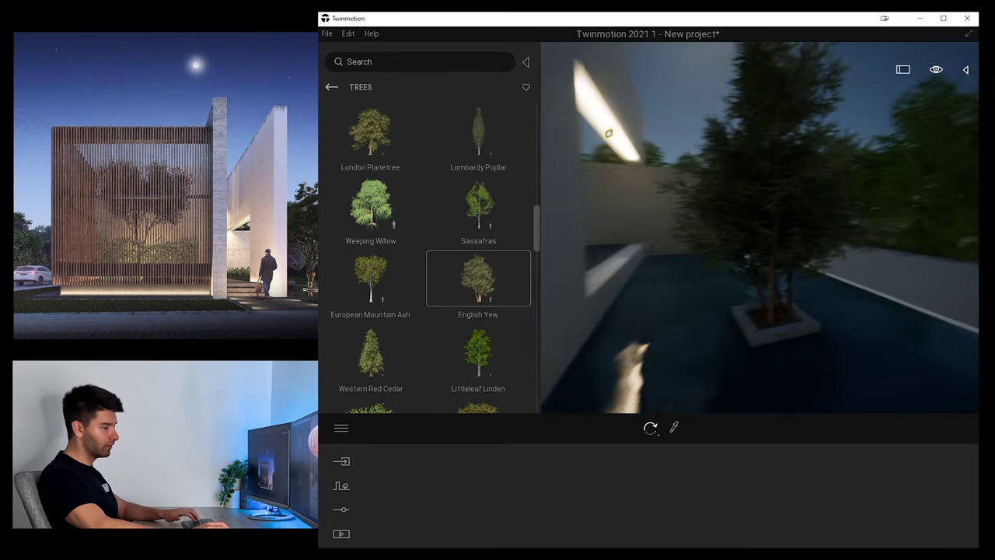
click(743, 322)
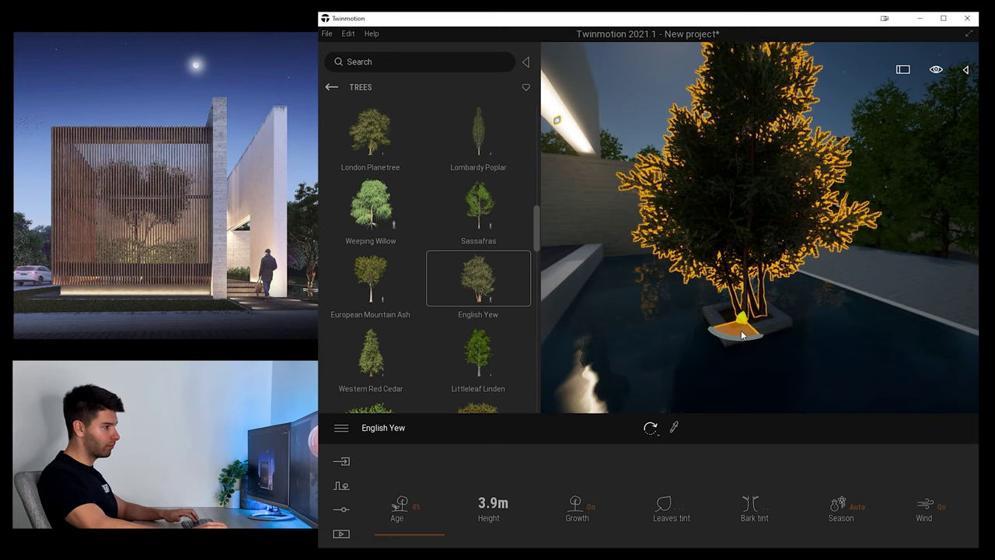
click(714, 374)
key(s)
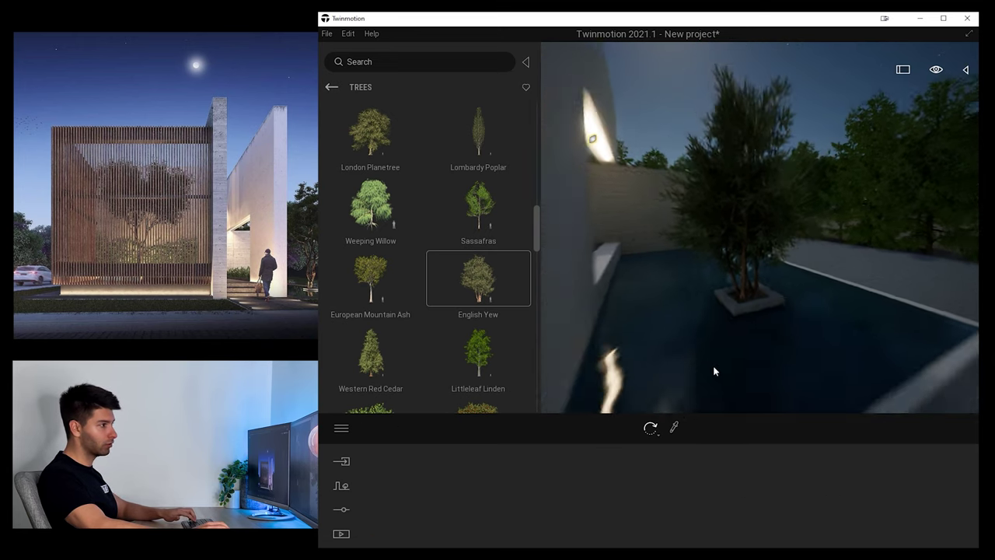
right_drag(713, 369, 802, 381)
key(s)
key(a)
key(w)
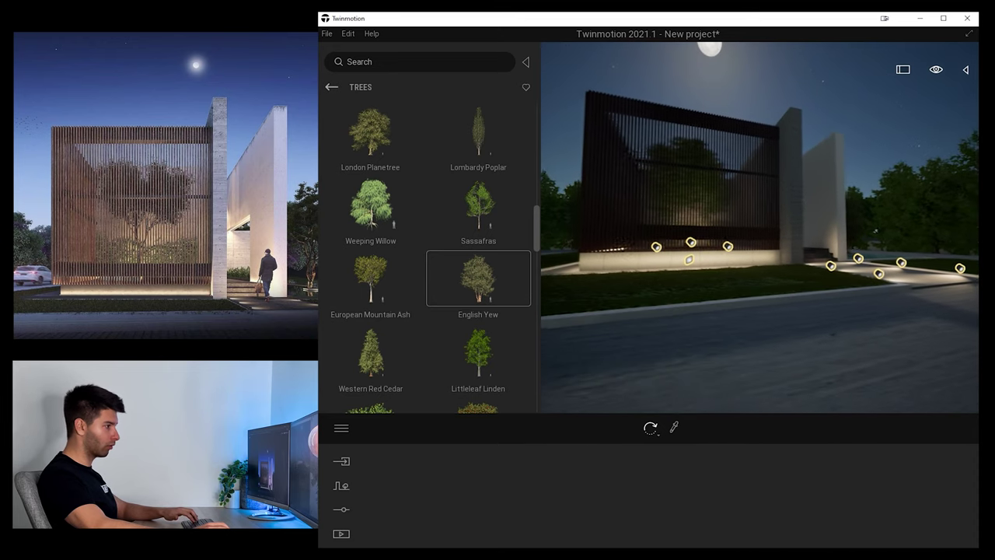
key(a)
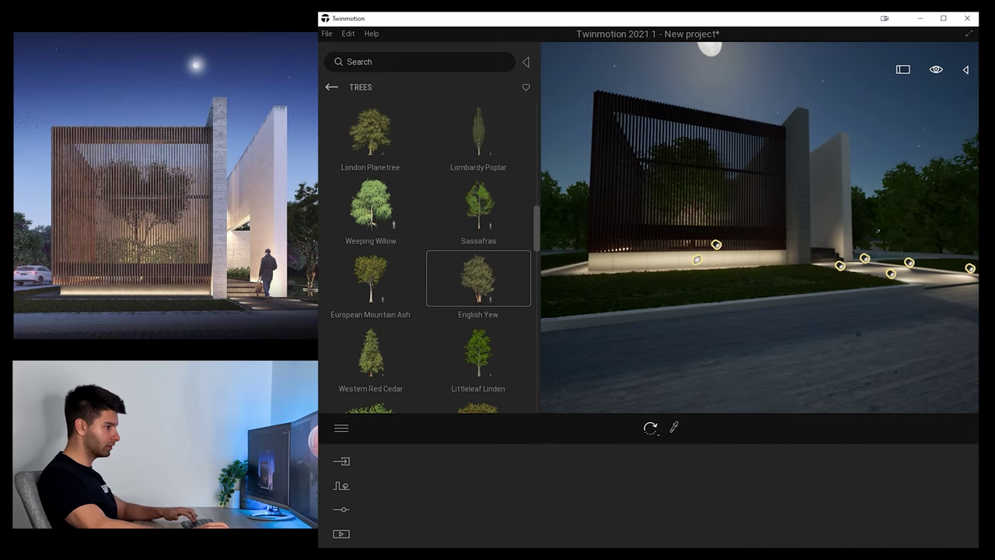
Place the Suv 02 car on the road alongside the house's lawn and shift it closer to the kerb
click(331, 87)
click(331, 87)
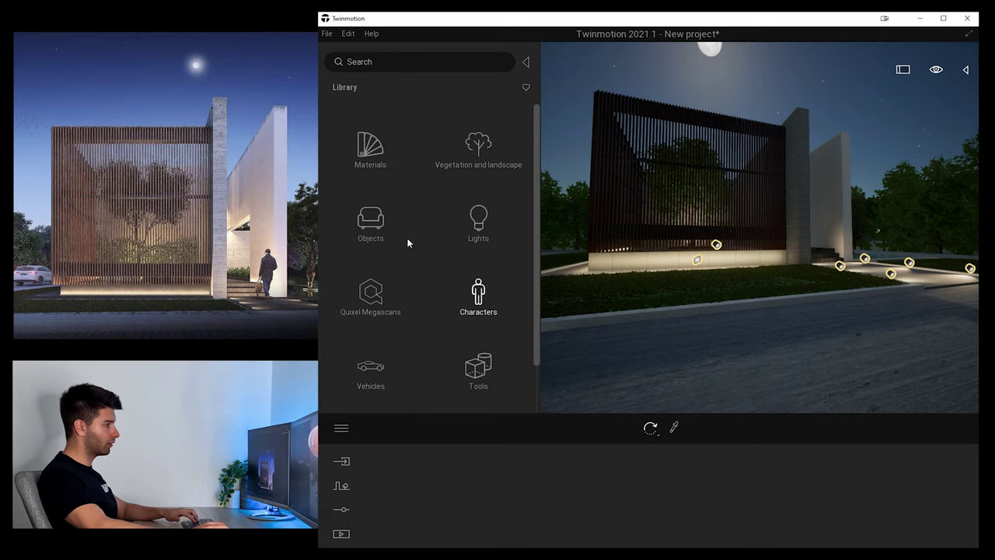
click(370, 370)
click(370, 144)
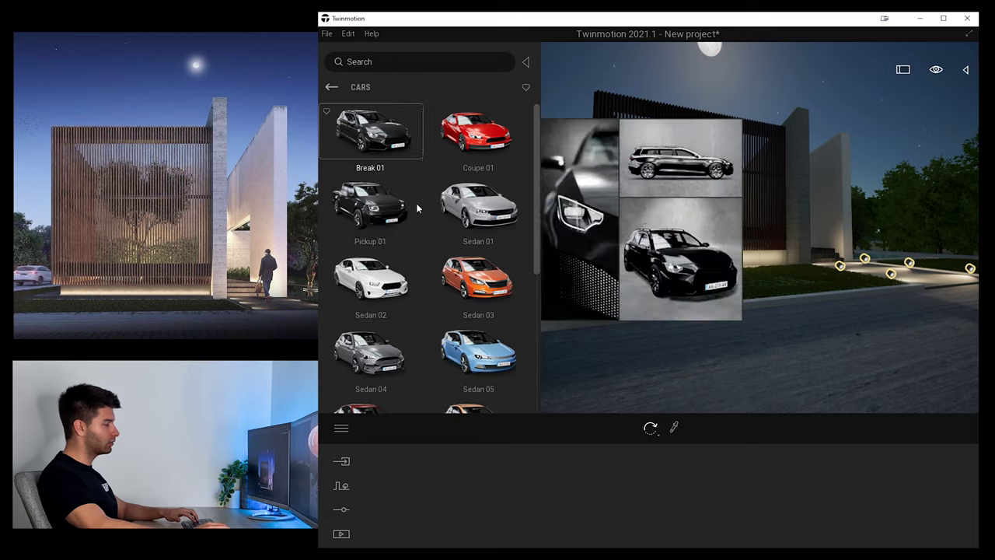
key(w)
right_drag(809, 311, 684, 381)
scroll(466, 264, down, 2)
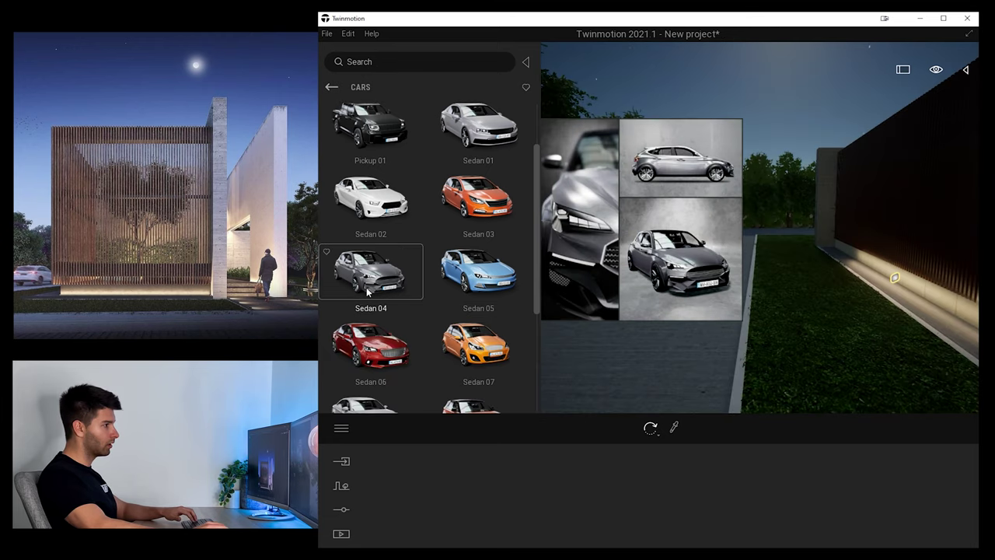
mouse_move(376, 303)
scroll(376, 311, down, 1)
mouse_move(496, 346)
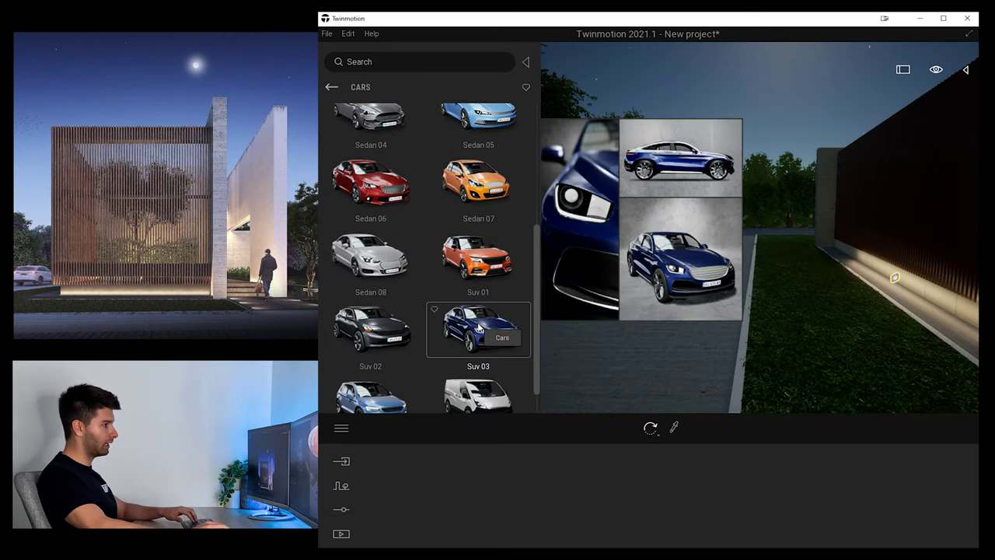
scroll(394, 333, down, 1)
mouse_move(394, 333)
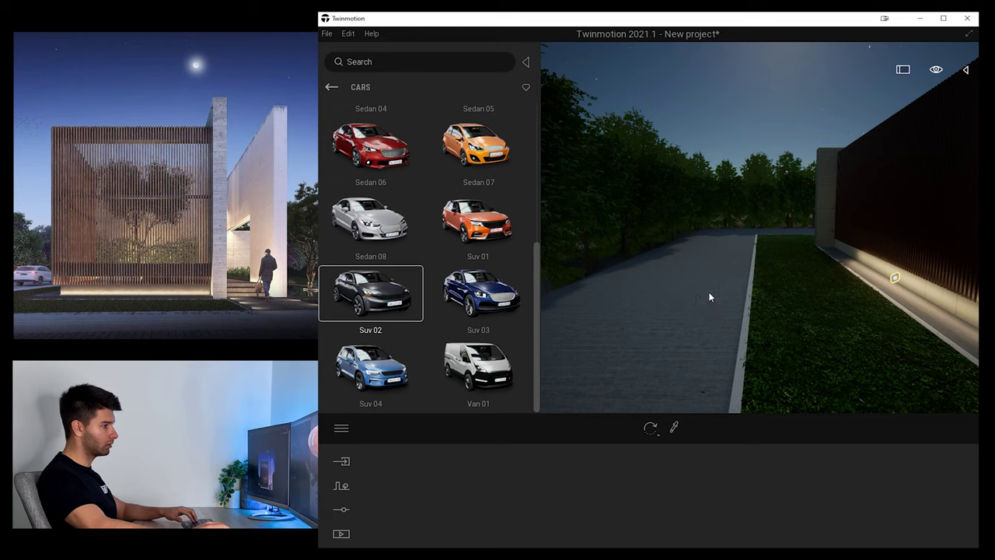
click(688, 300)
drag(704, 306, 727, 293)
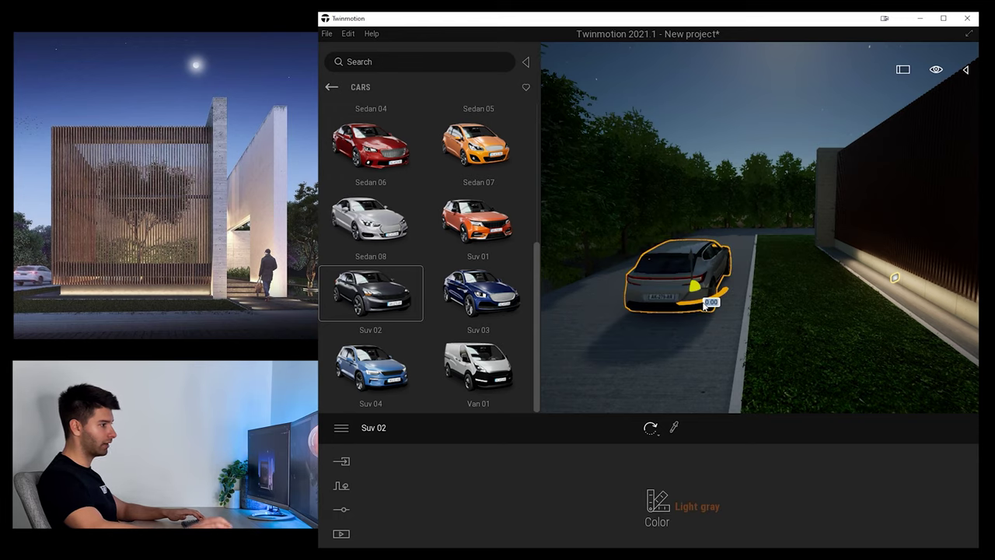
Choose a body colour for the Suv 02 on the road and deselect the car
click(657, 502)
click(514, 262)
key(Escape)
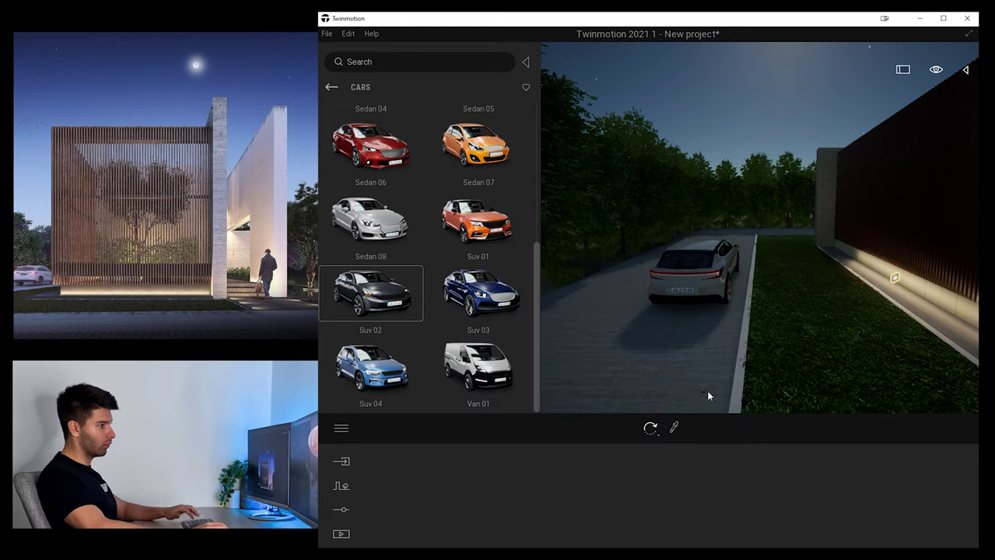
Create a new still image of the house seen from the street
click(341, 534)
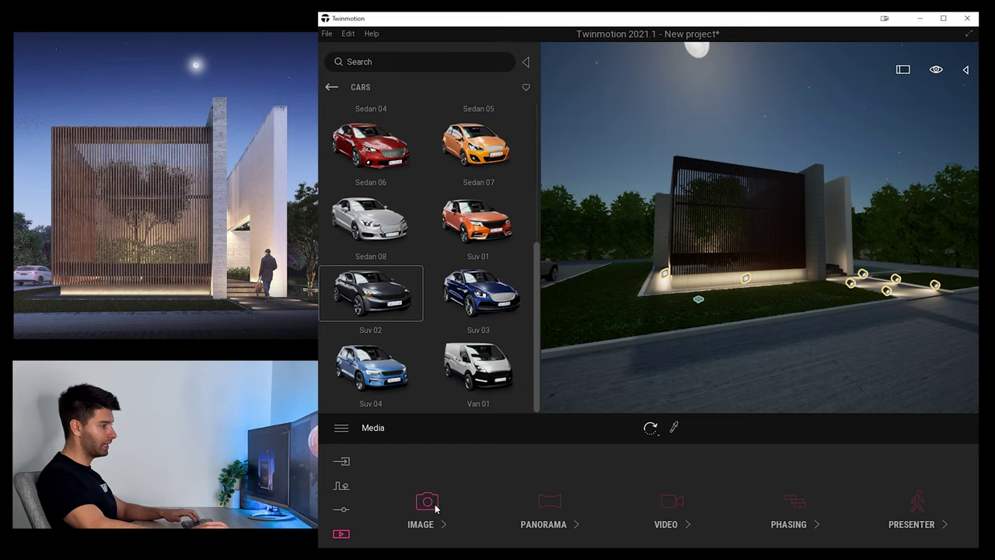
click(429, 504)
click(430, 502)
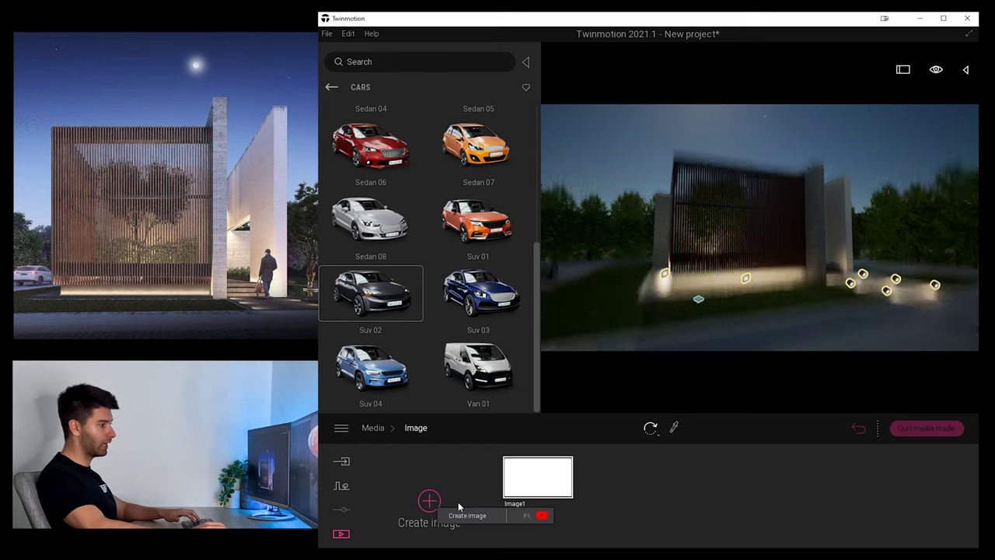
right_drag(646, 363, 656, 393)
right_drag(689, 342, 677, 337)
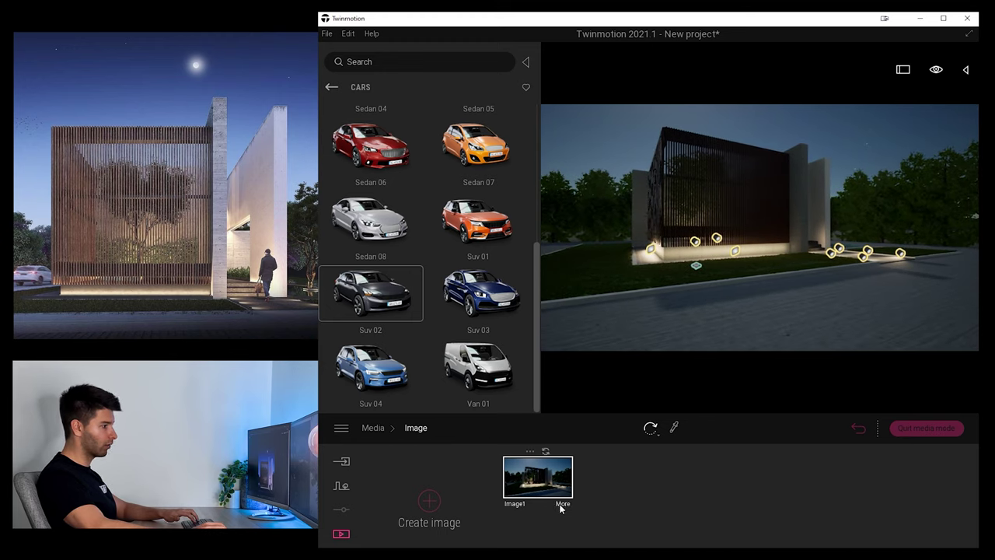
Set Image1's camera field of view to 74 and turn on depth of field
click(561, 503)
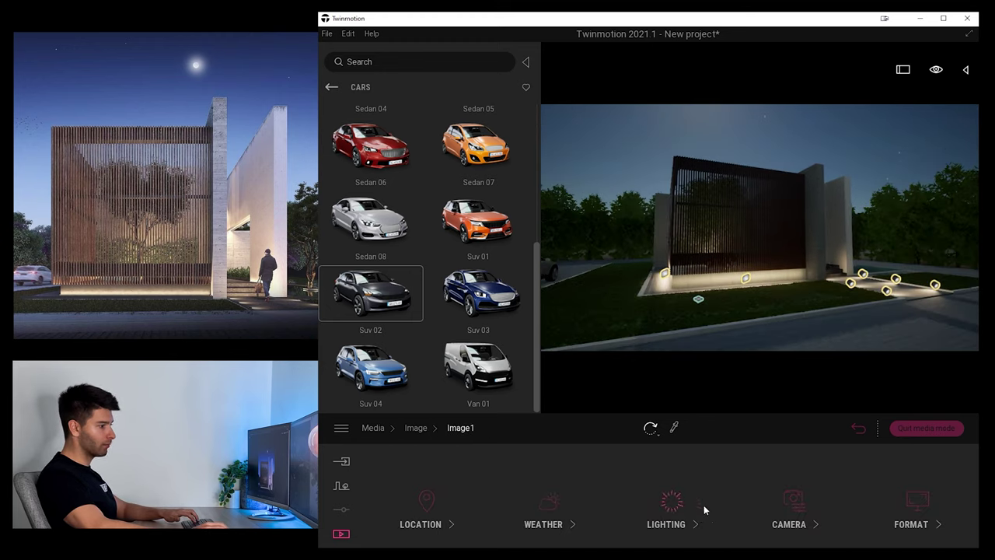
click(794, 504)
drag(391, 510, 391, 506)
click(422, 506)
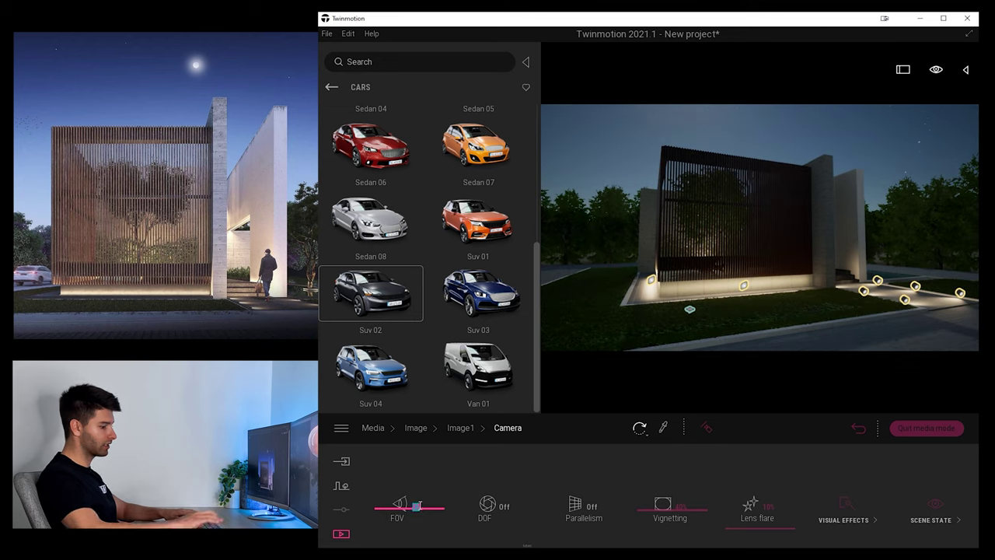
text(74)
click(463, 472)
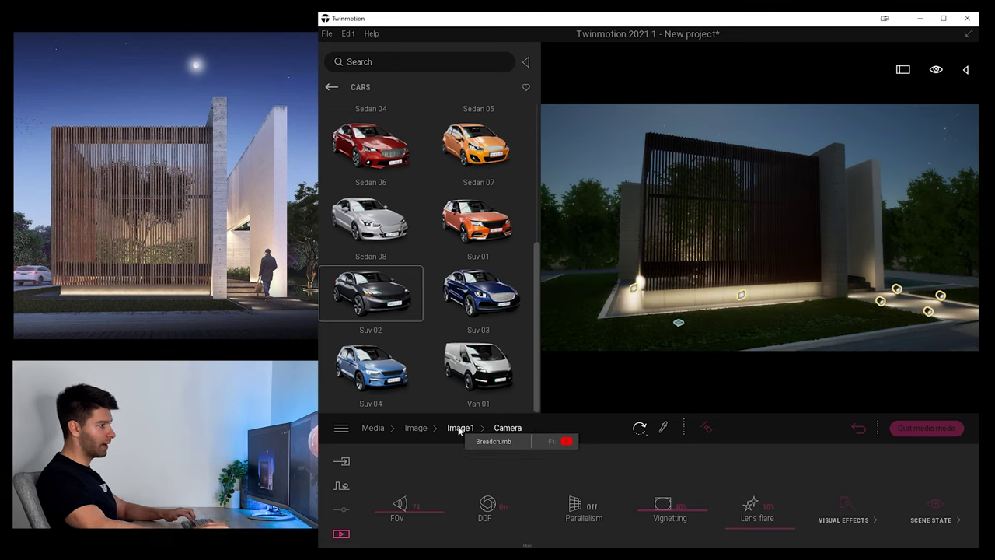
click(420, 429)
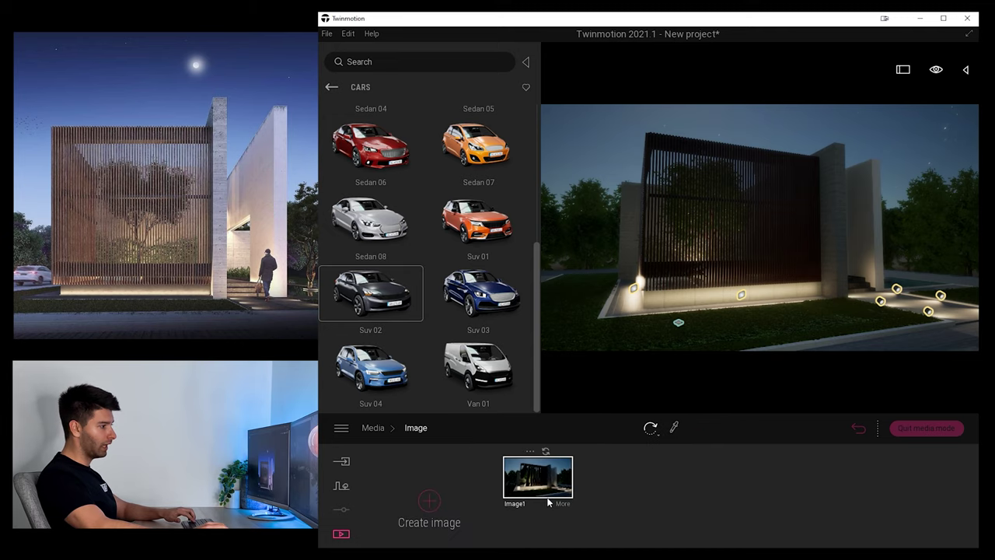
Reframe Image1 on the house's street front and change its output size to Custom
key(s)
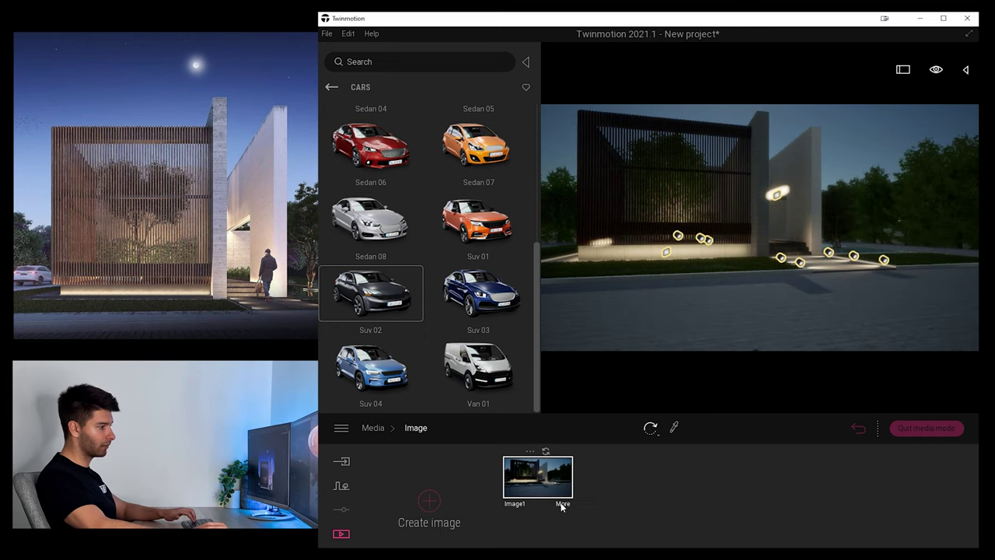
click(561, 502)
click(917, 502)
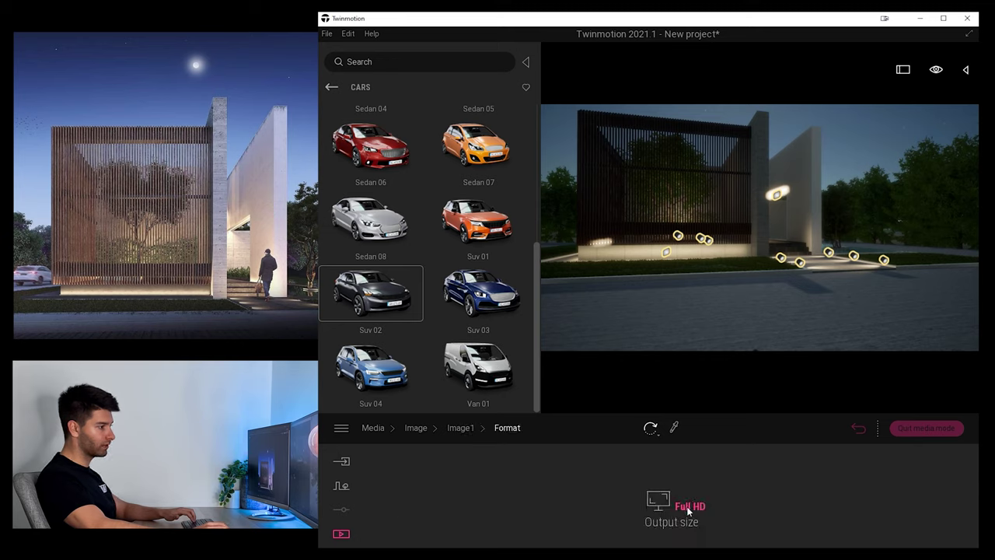
click(691, 505)
click(656, 455)
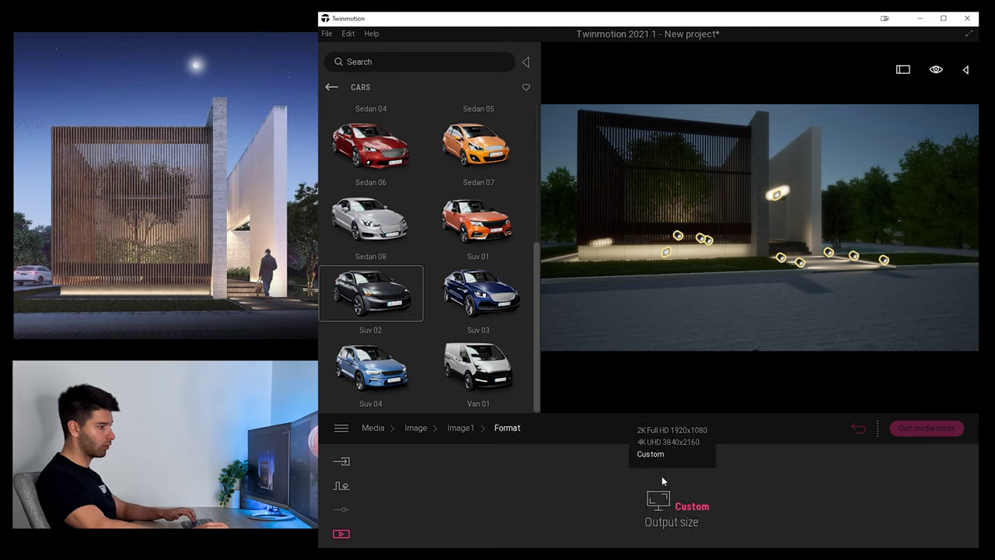
Set Image1's custom output size to 2000 wide and 2500 high
click(673, 527)
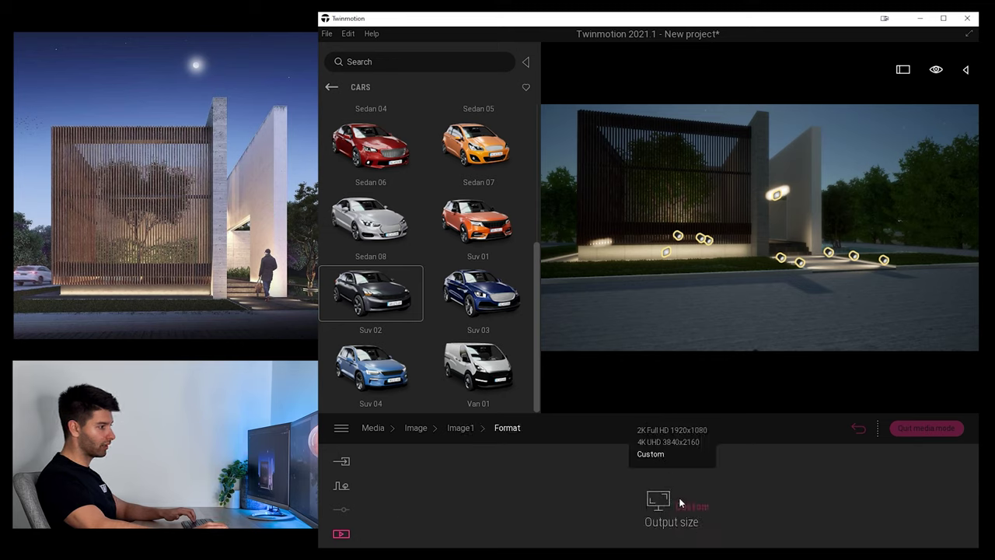
click(696, 512)
click(696, 547)
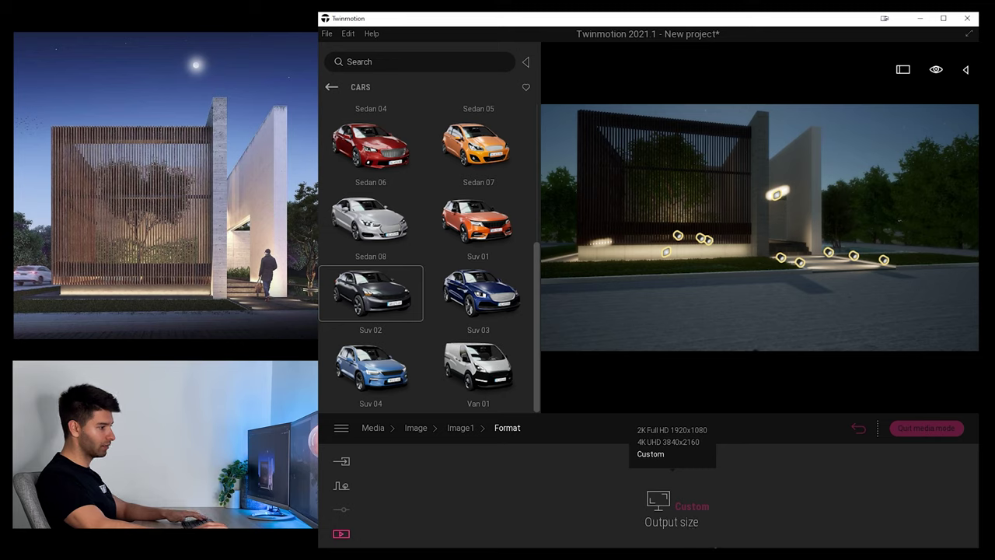
text(20)
text(00)
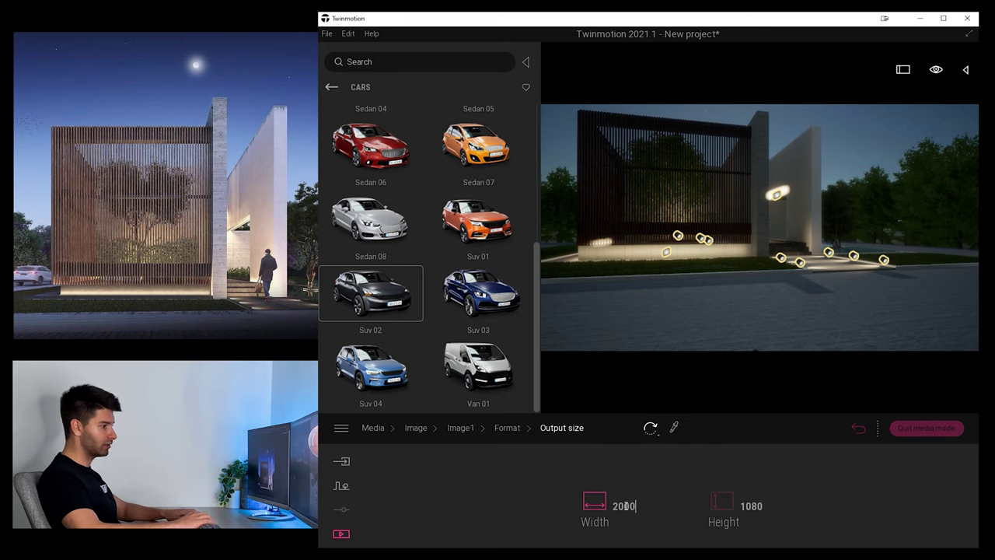
click(751, 506)
text(2500)
key(Return)
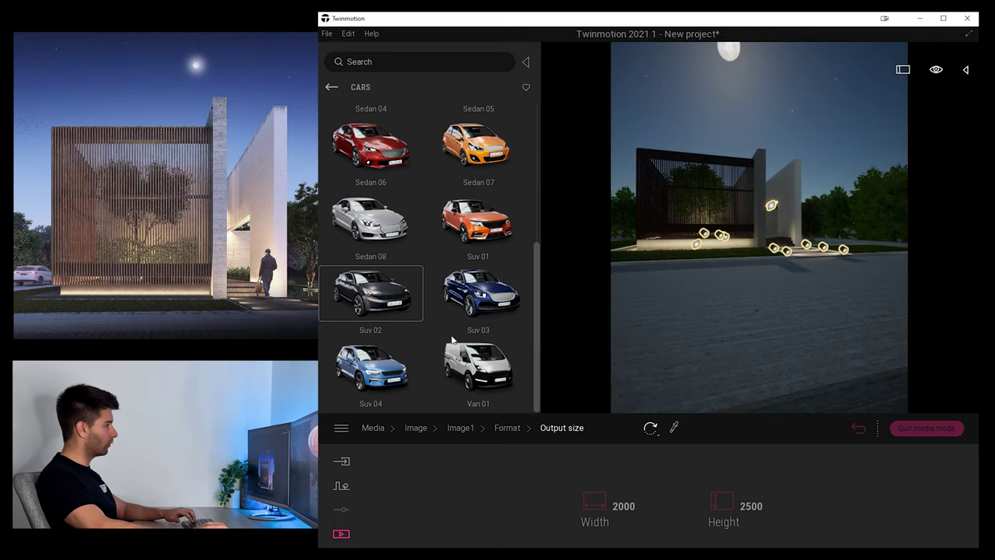
click(501, 428)
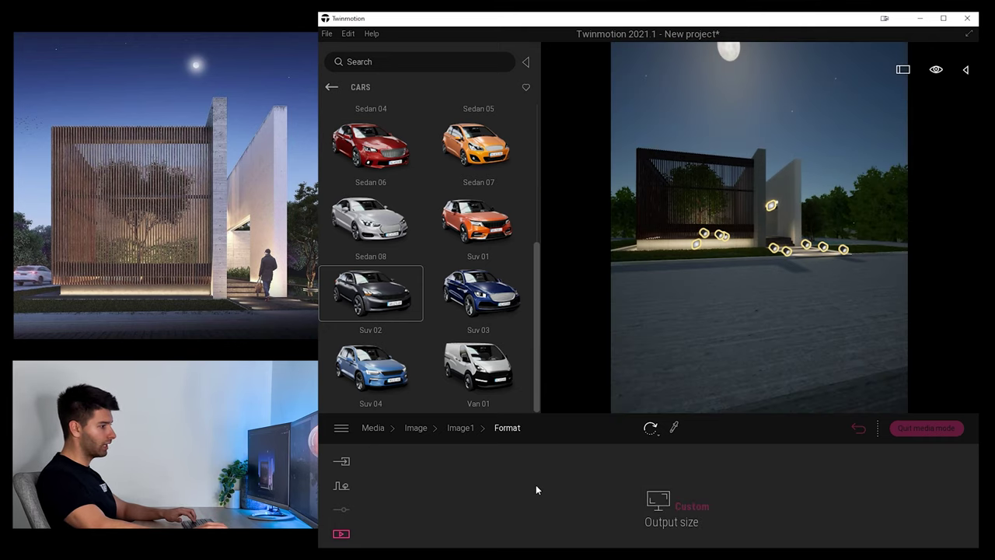
click(468, 433)
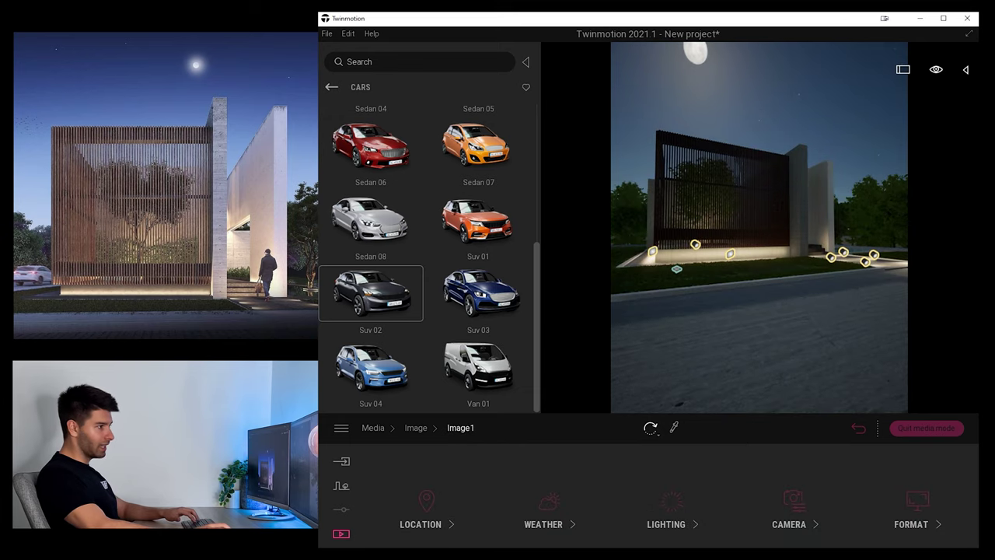
Reframe the house in Image1, set the camera's field of view to 50 and turn off depth of field
key(w)
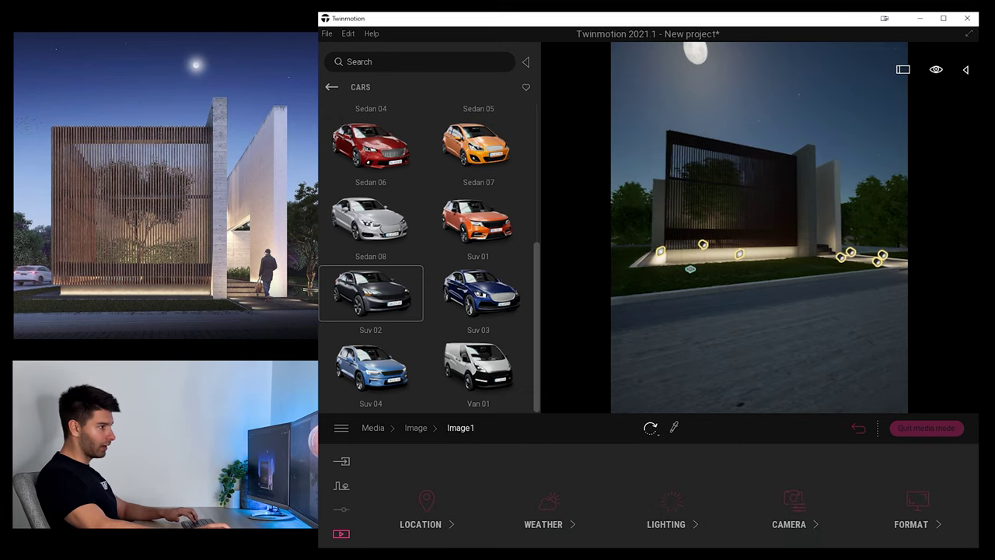
key(d)
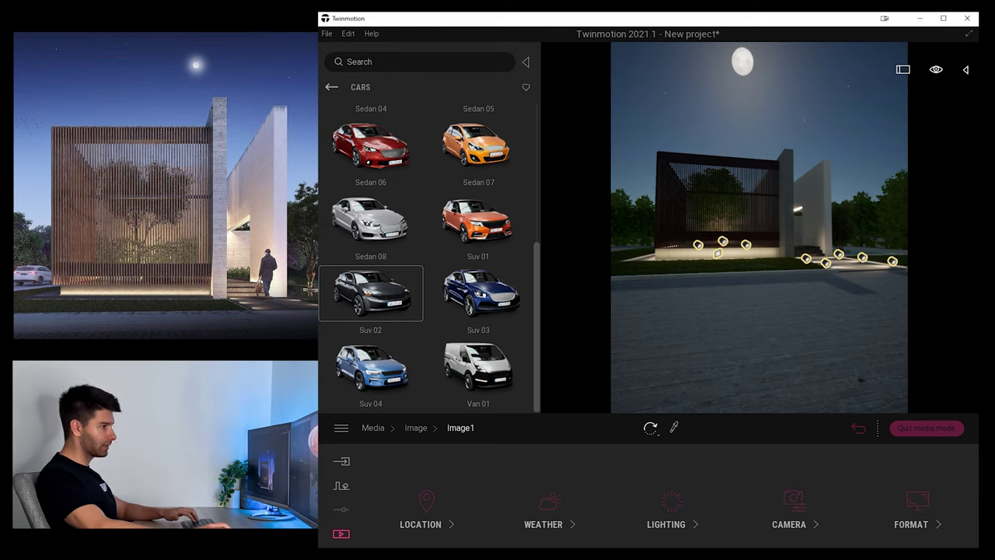
key(Down)
click(791, 505)
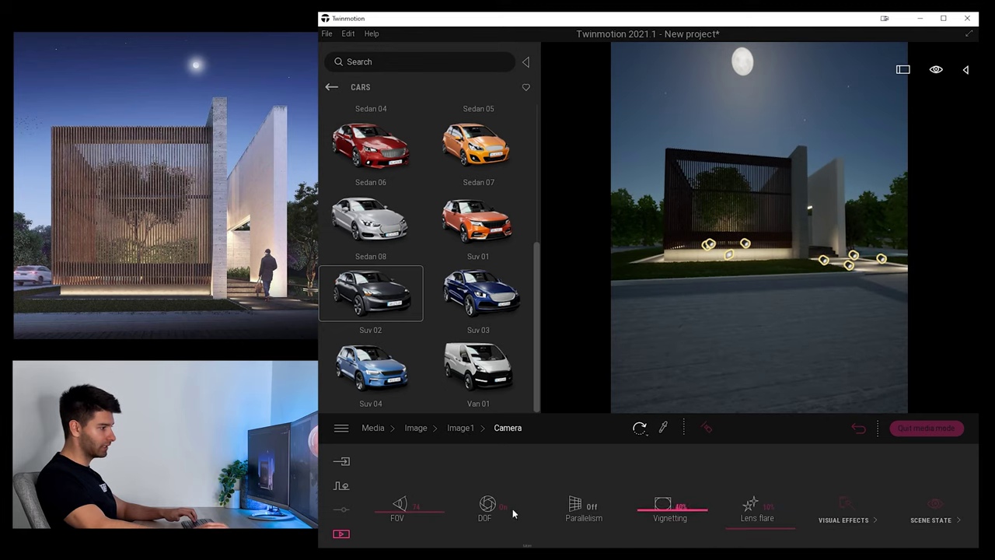
drag(387, 517, 411, 517)
text(50)
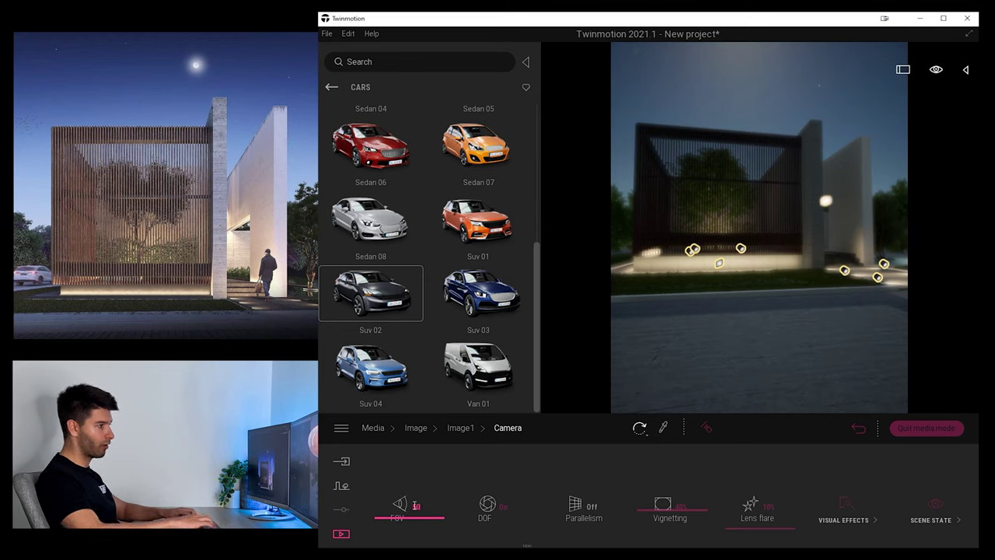
key(Return)
click(502, 508)
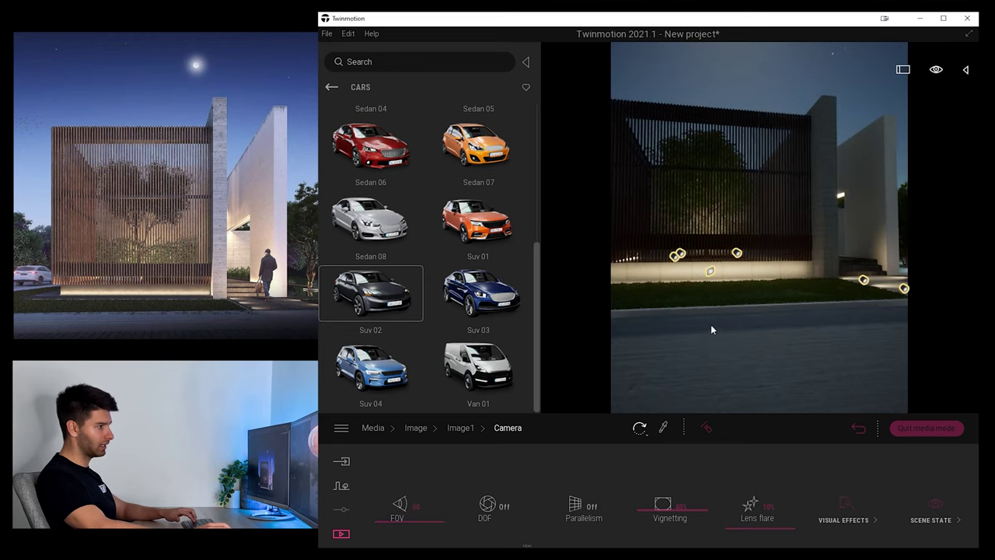
Replace the brick paving in the street foreground with the Shuttered Concrete Wall 2x2 M material
key(s)
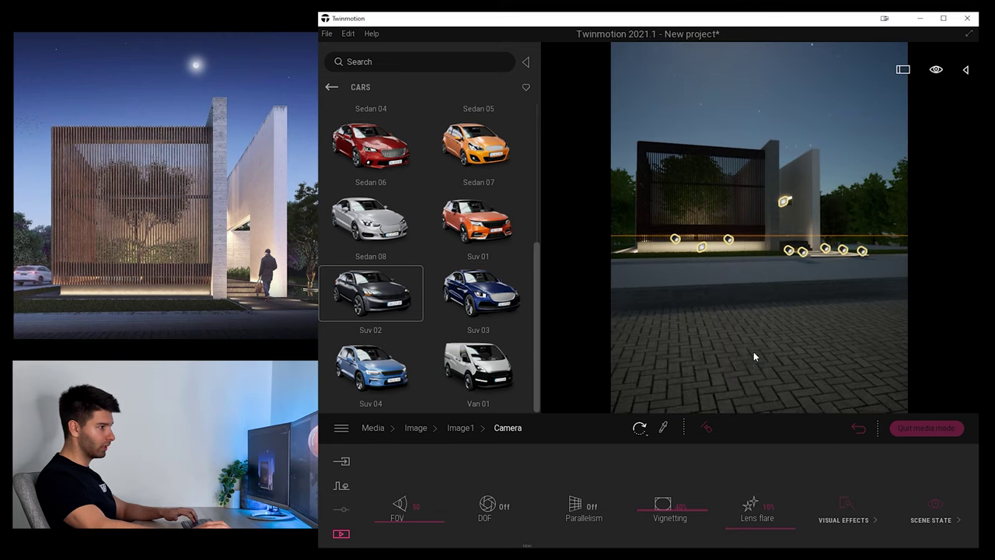
mouse_move(763, 328)
right_down()
mouse_move(622, 295)
mouse_move(678, 218)
right_up()
drag(678, 217, 677, 209)
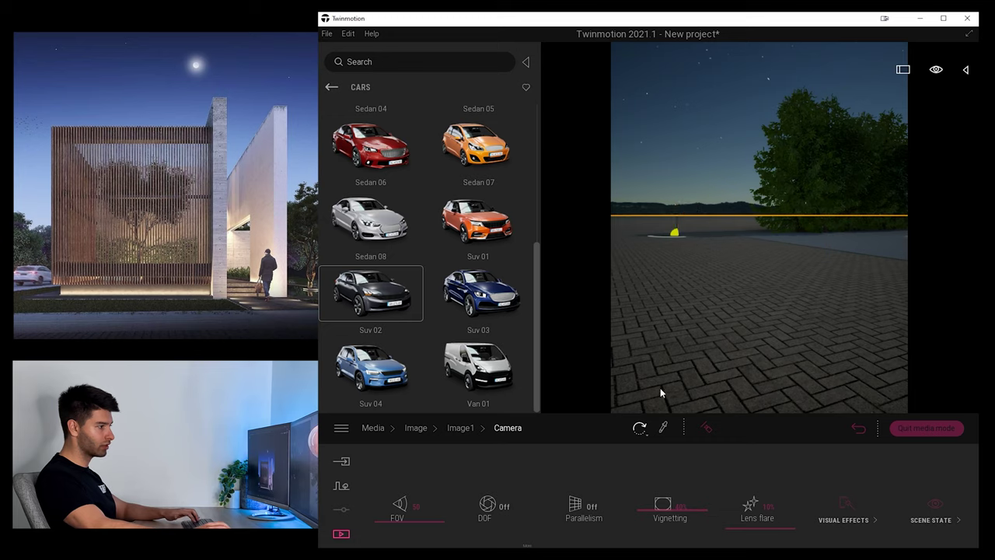
click(885, 228)
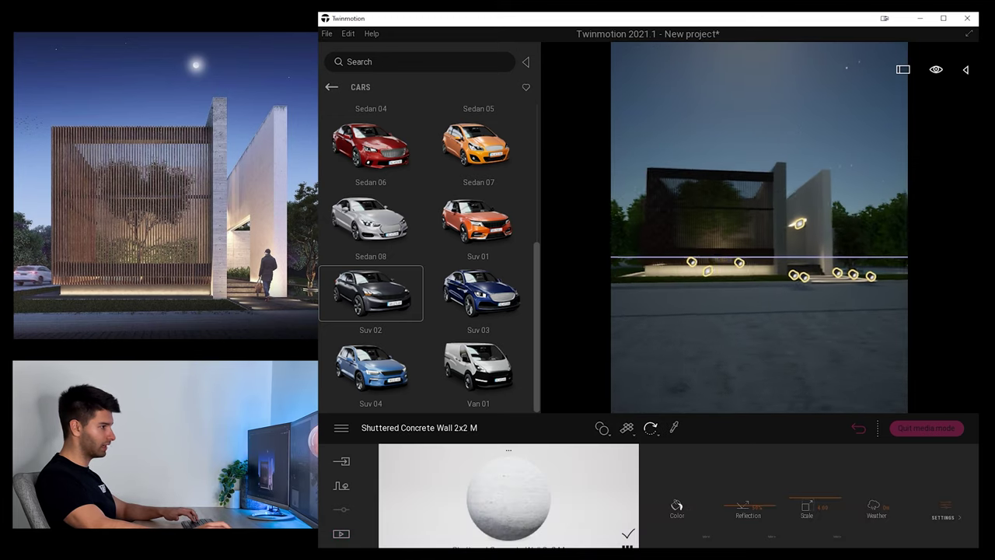
Reframe the house's street front from farther back and return to the list of saved images
right_drag(759, 294, 781, 313)
key(a)
key(w)
key(s)
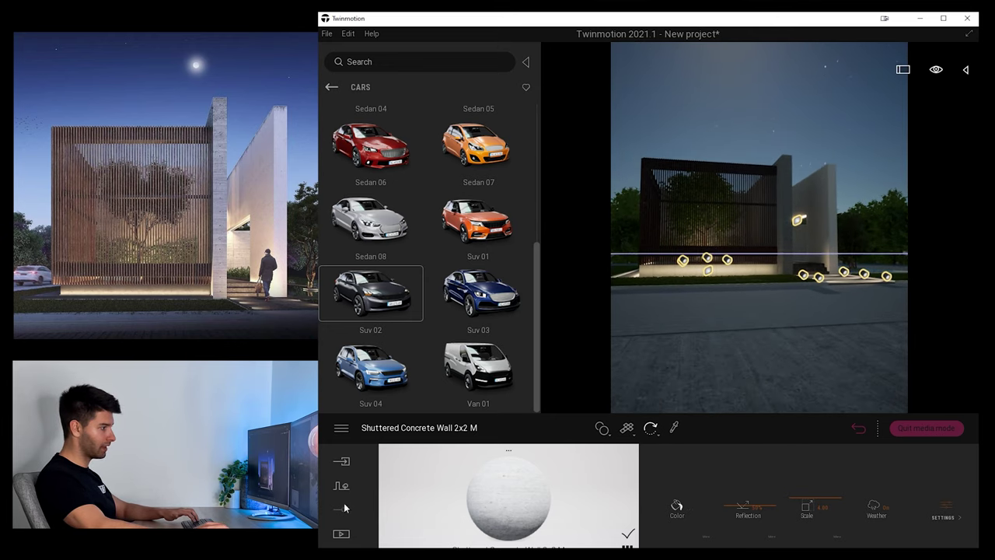
click(342, 533)
click(444, 498)
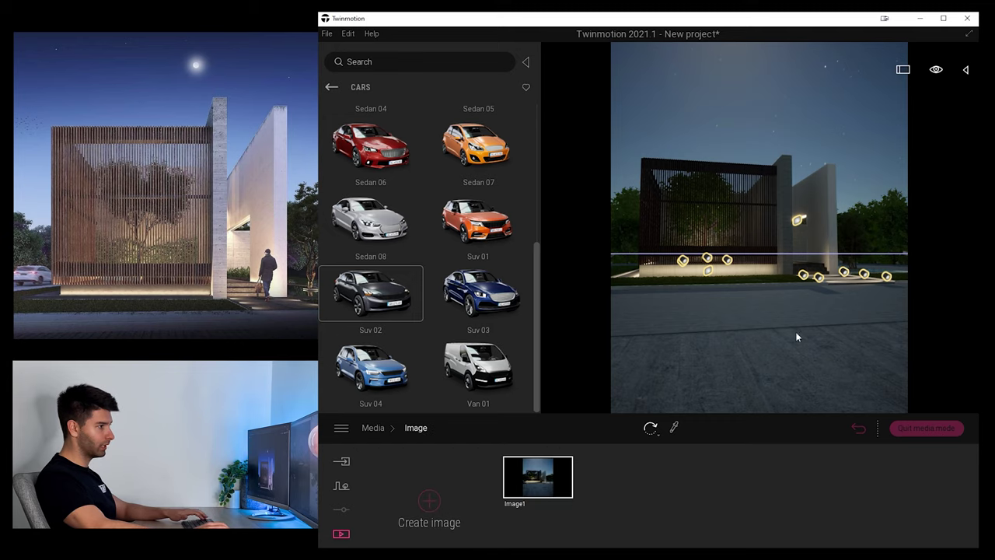
Place the posed human Dorothy on the lit entrance path beside the tall white wall, walking towards the house
click(331, 87)
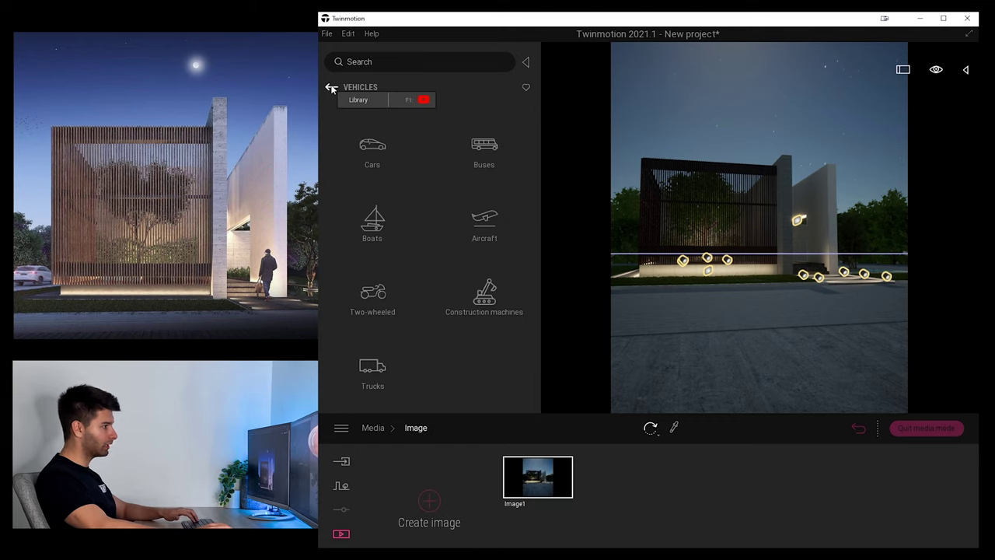
click(331, 87)
click(475, 287)
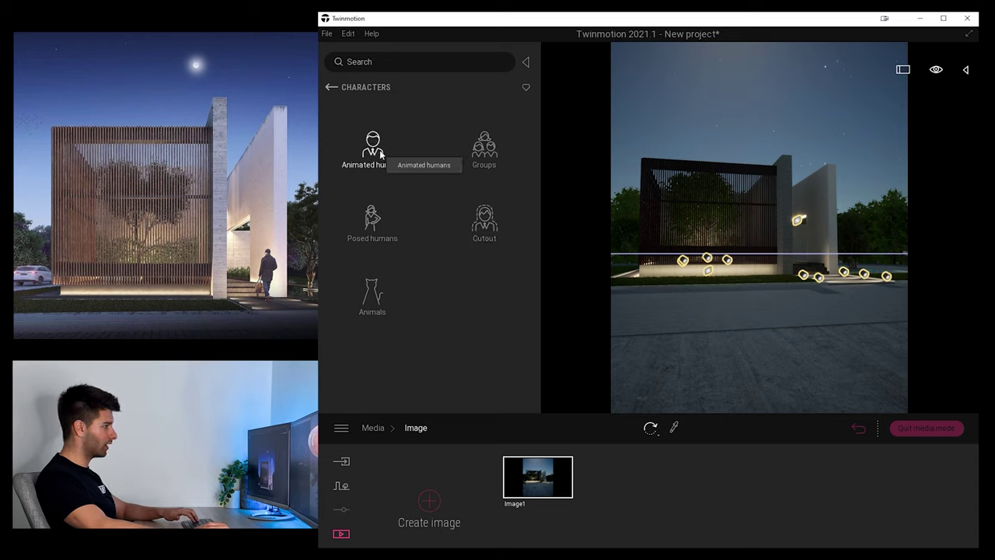
click(372, 221)
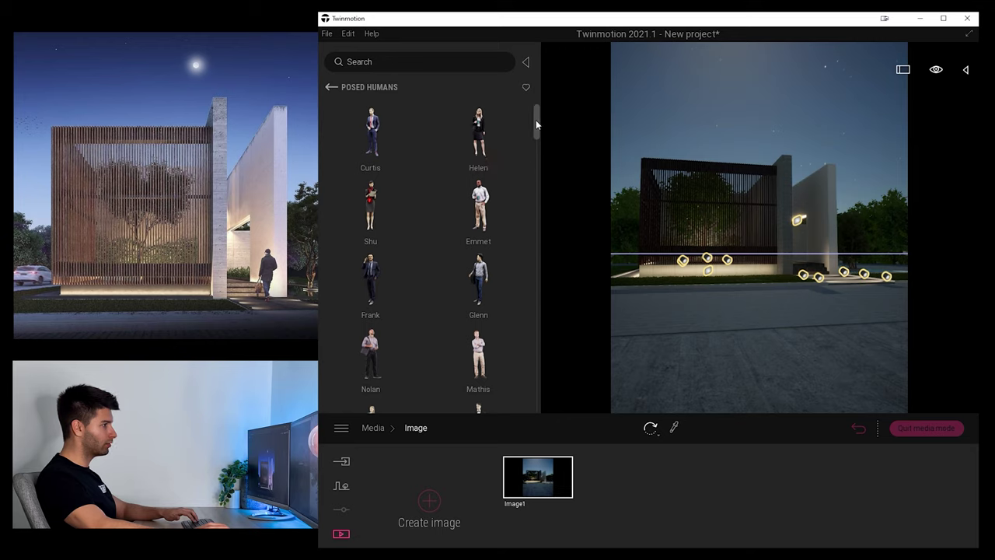
drag(537, 125, 538, 140)
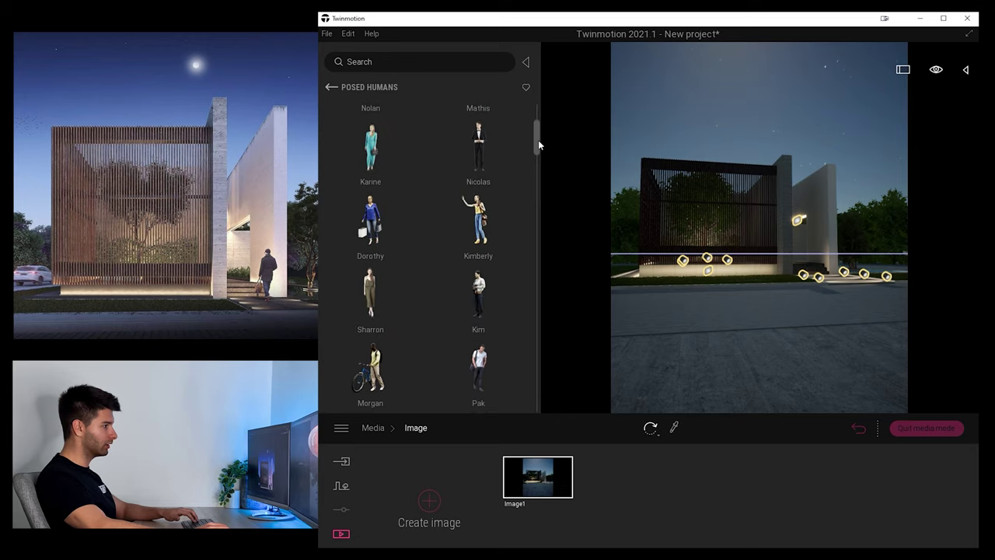
click(376, 213)
key(w)
key(d)
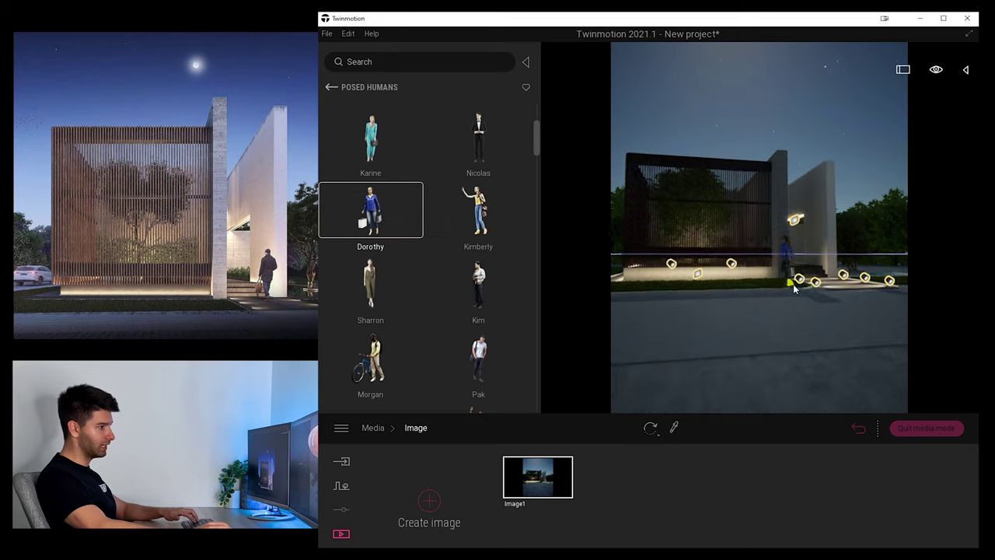
key(w)
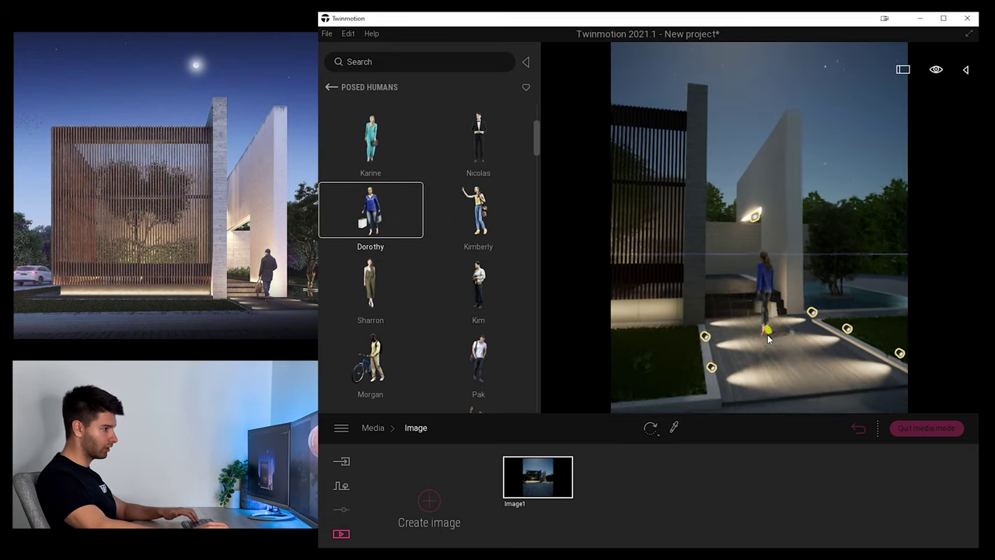
drag(787, 370, 775, 373)
Return to Image1 with the woman in the street-front view and choose the still image for export
click(537, 476)
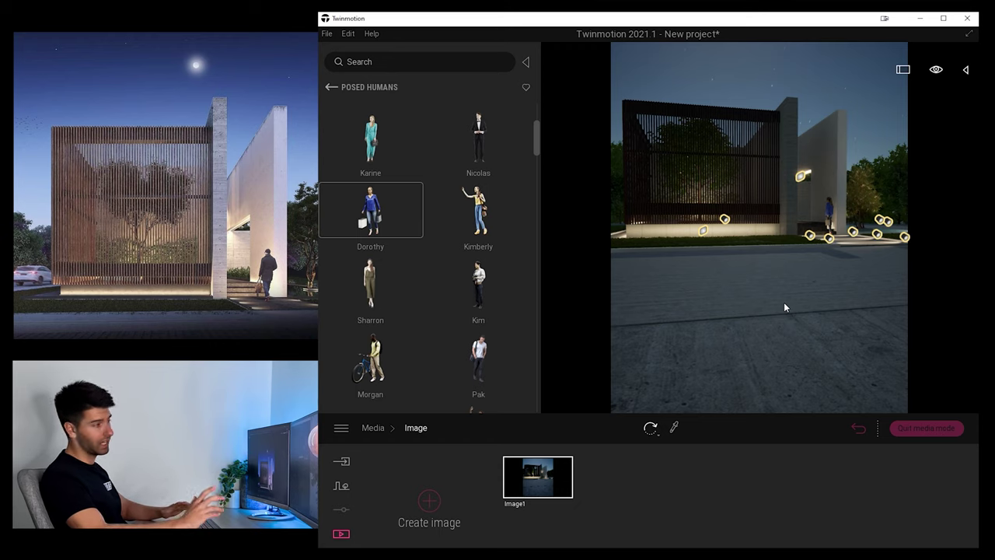
key(Escape)
click(944, 18)
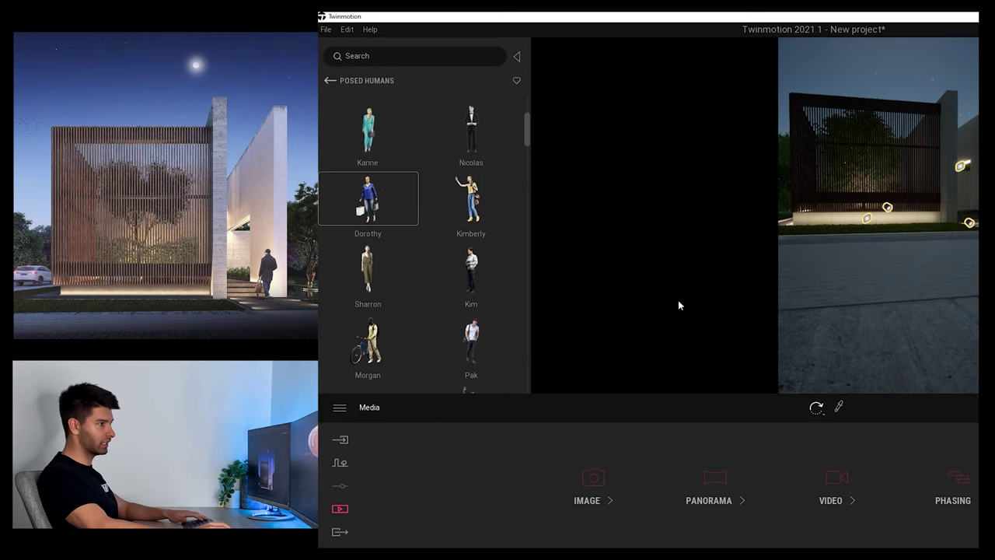
click(339, 532)
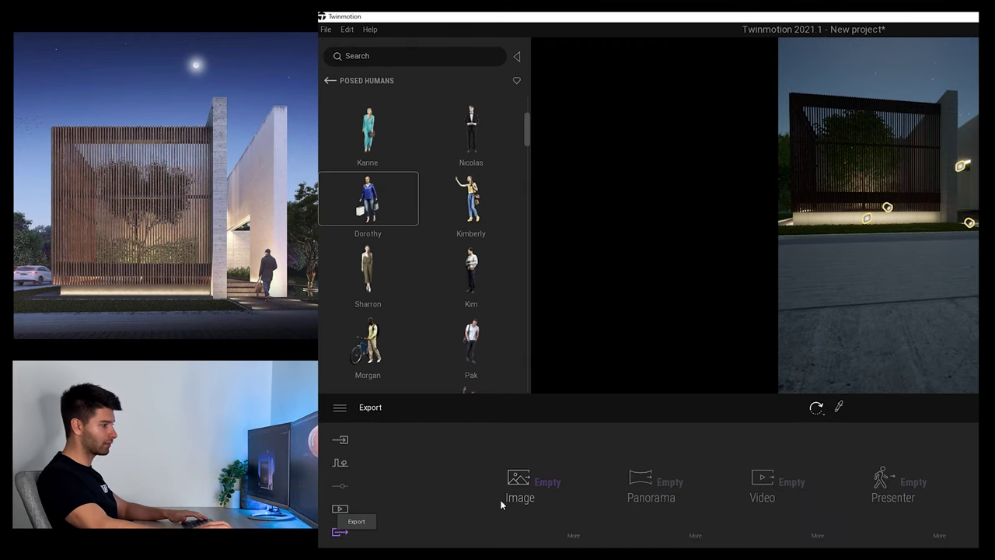
click(543, 482)
Switch to Lightroom Classic and apply the DT - TM - Spring External user preset to EXPORT 1.png
click(381, 268)
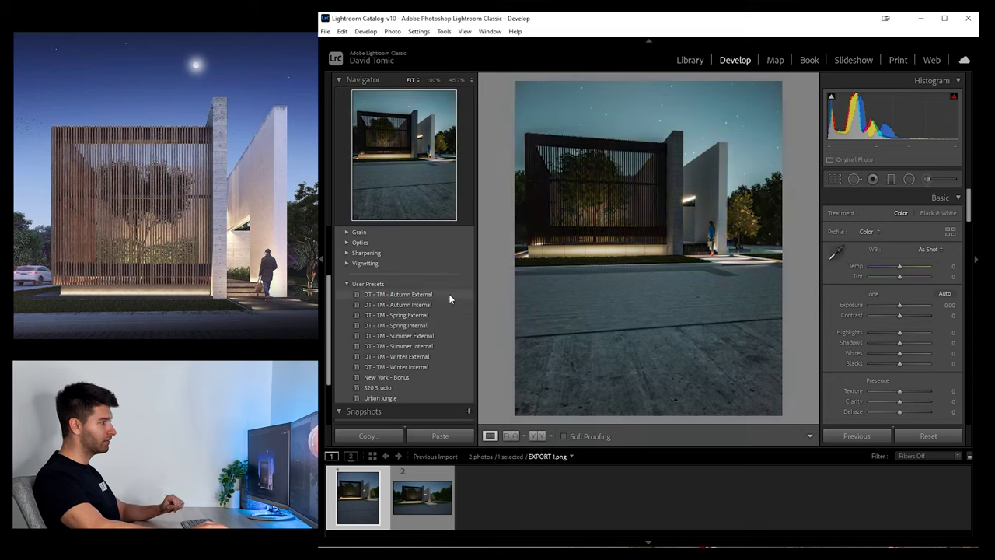
click(444, 314)
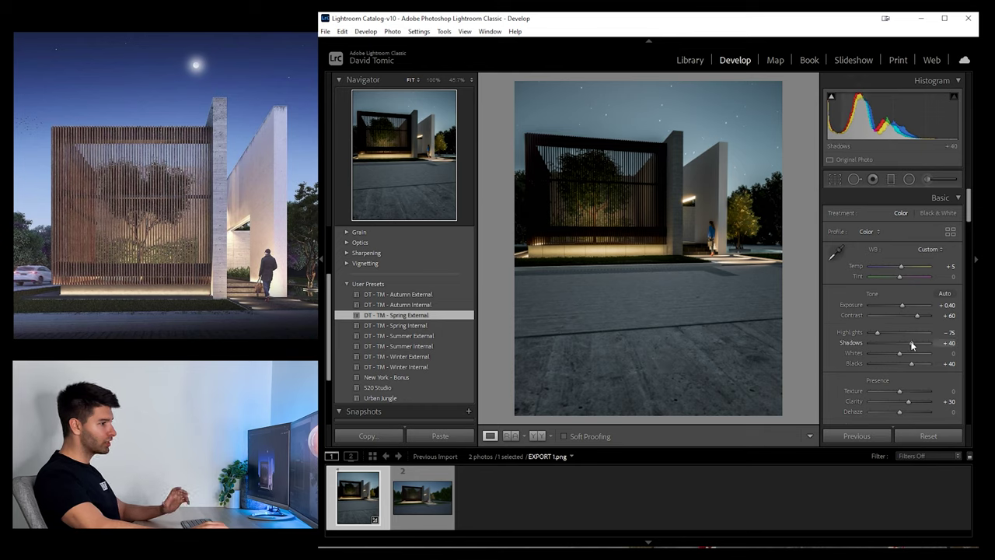
Set the photo's Shadows to +65, Exposure to +0.70 and Blacks to +23
drag(913, 345, 920, 344)
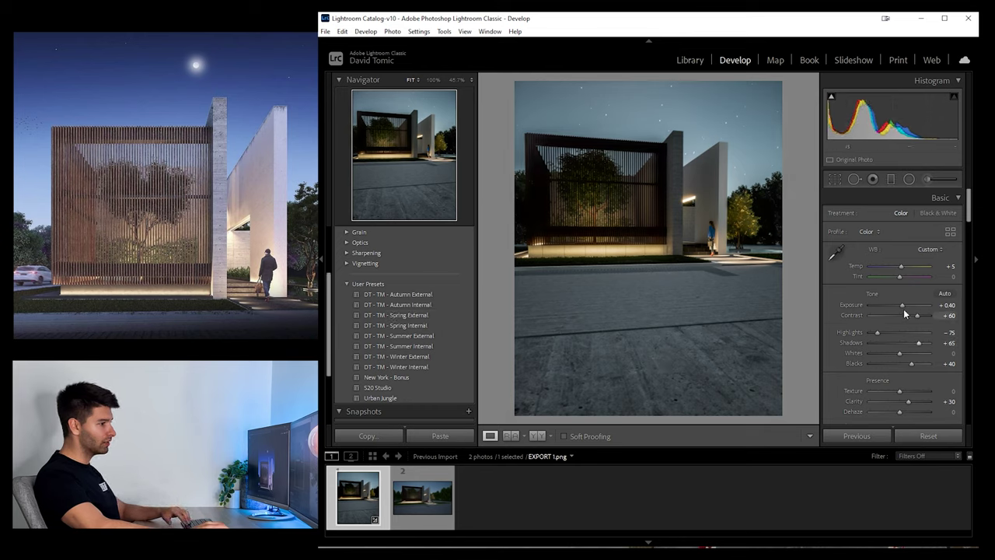
drag(903, 307, 904, 306)
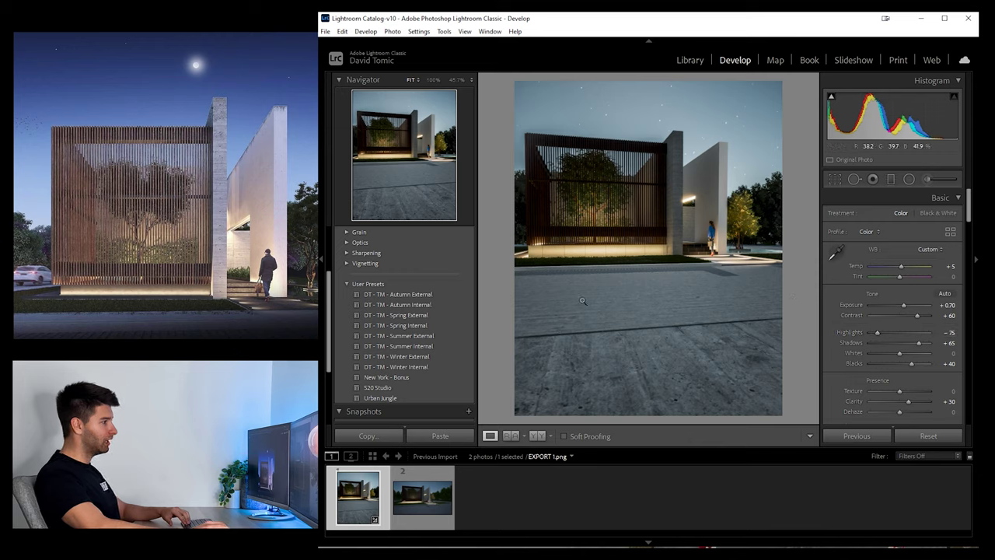
drag(906, 364, 905, 362)
Darken the street foreground with an adjustment brush mask, setting the mask's Blacks to -11
click(929, 182)
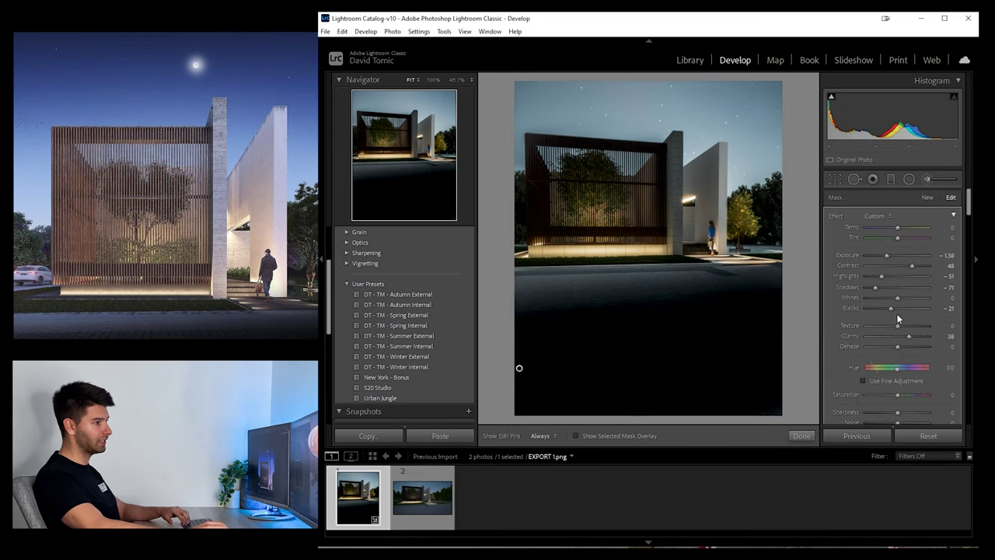
drag(891, 309, 893, 309)
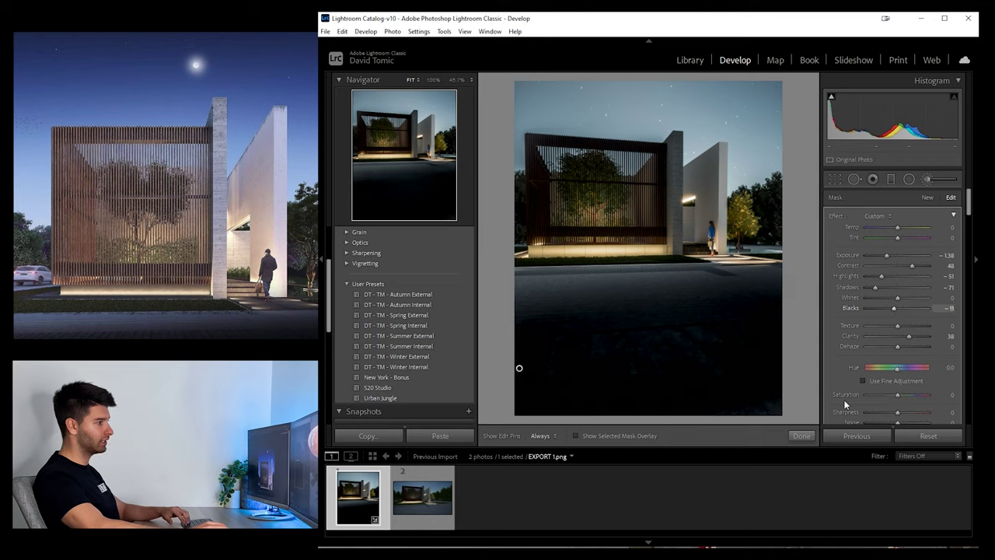
click(802, 436)
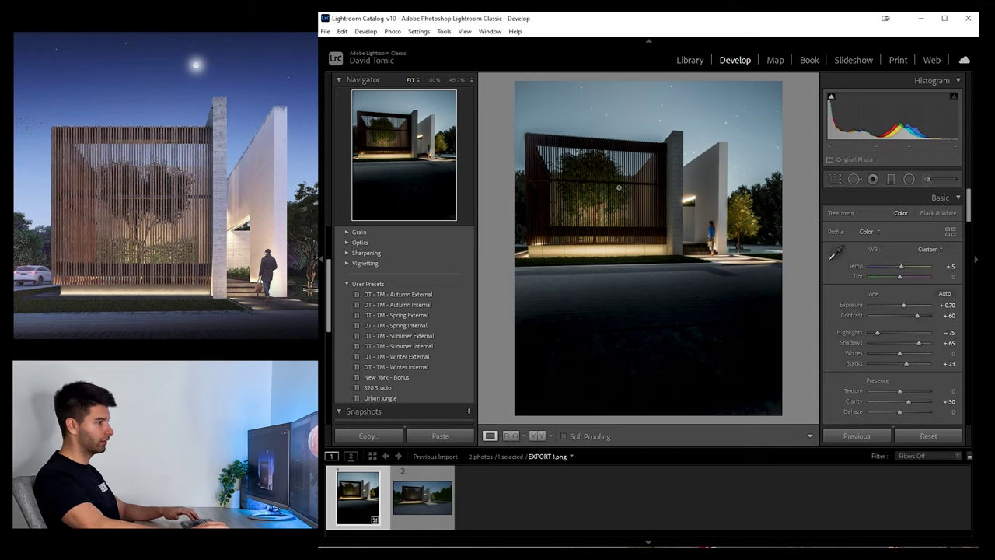